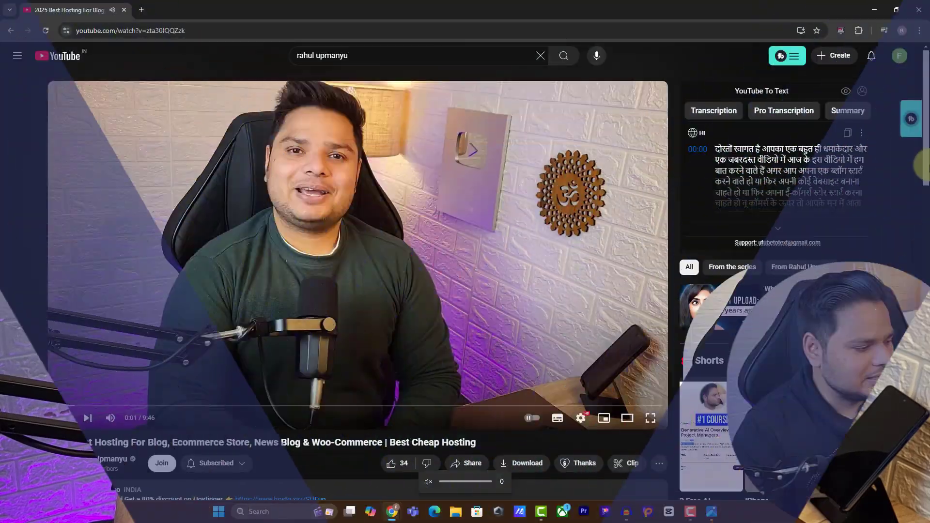
Expand the video description and open the hostg.xyz Hostinger discount link in a new tab
scroll(781, 233, "down", 5)
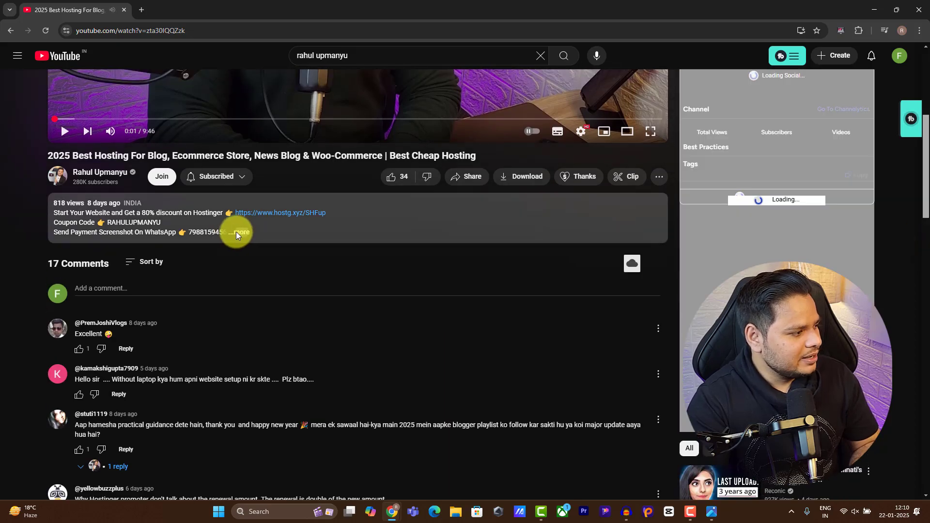
left_click(238, 232)
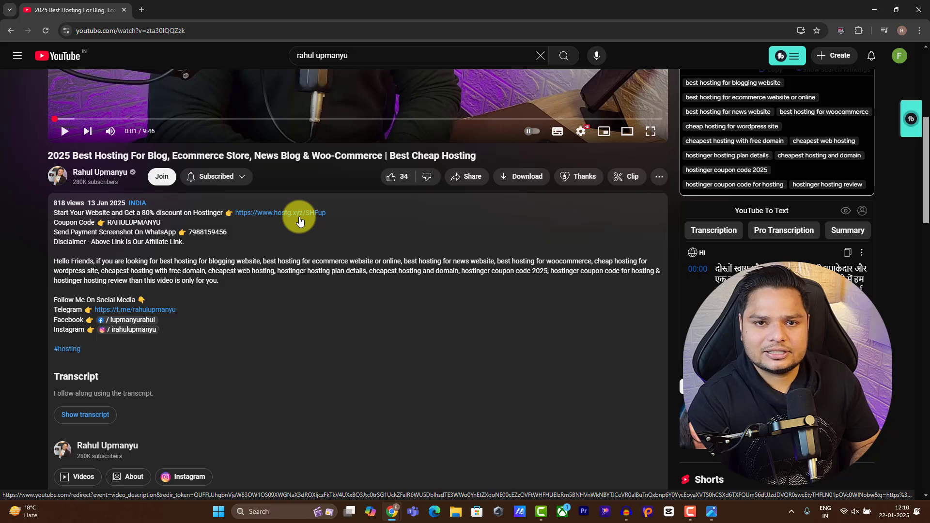
left_click(299, 217)
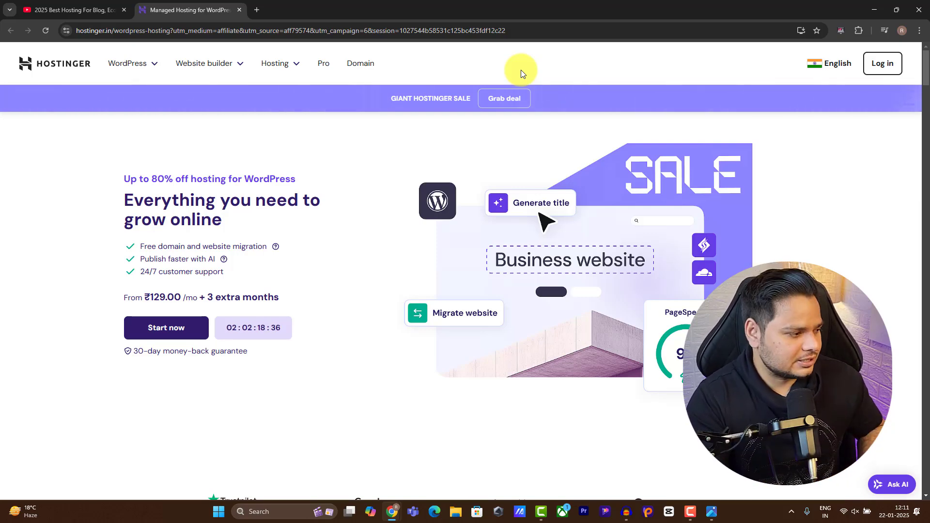
Compare the WordPress hosting plans and add the Premium plan (100 websites) to the cart
left_click(159, 330)
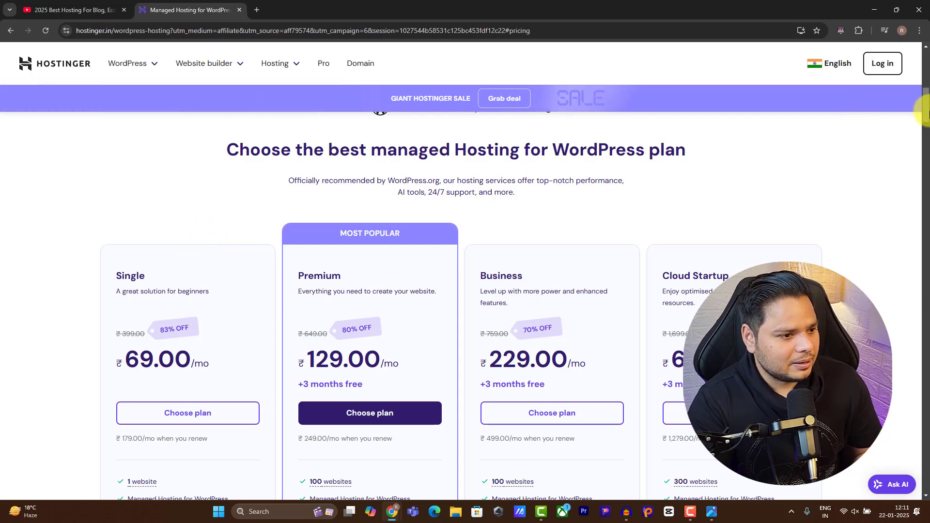
scroll(832, 115, "down", 2)
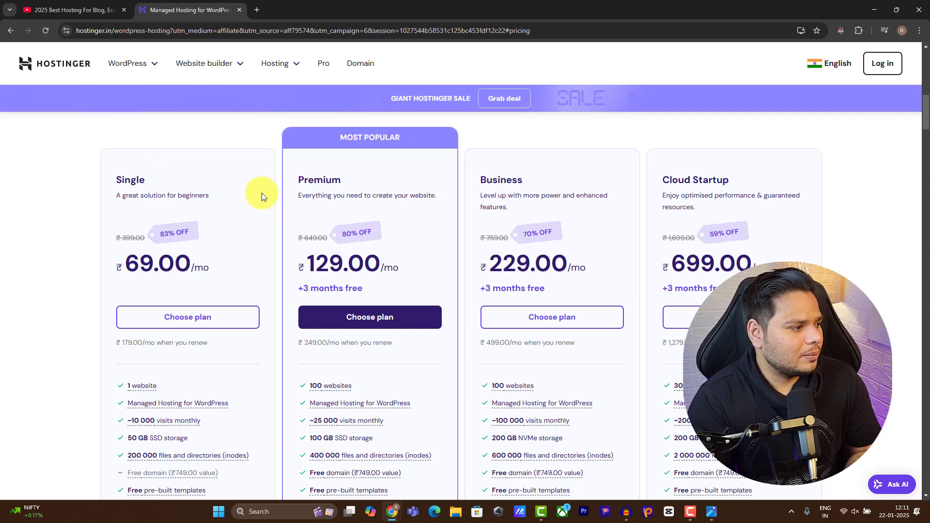
mouse_move(299, 179)
left_mouse_down()
mouse_move(379, 178)
mouse_move(310, 189)
left_mouse_up()
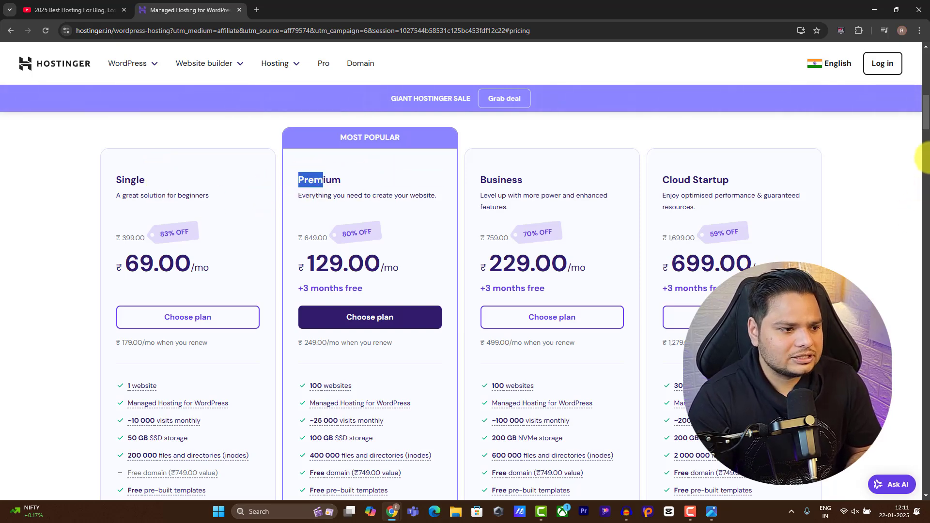
scroll(923, 158, "down", 3)
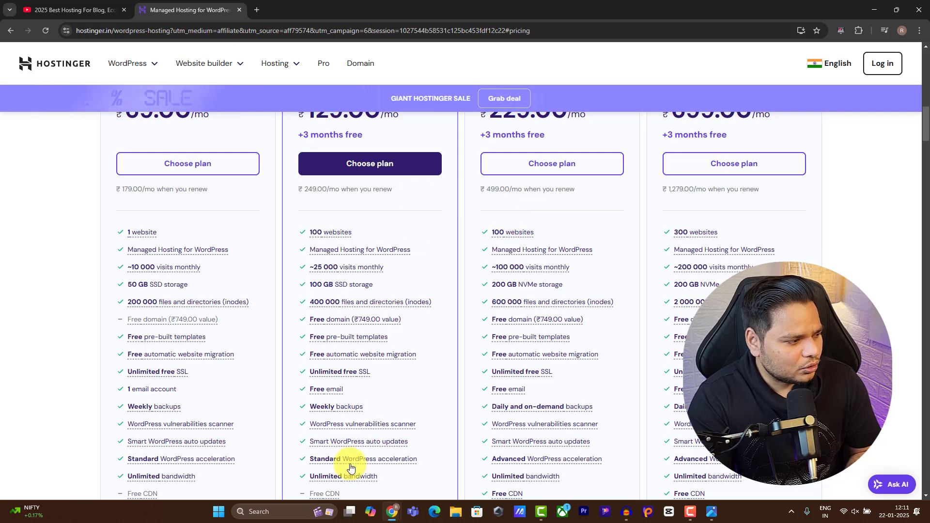
left_click_drag(364, 232, 306, 234)
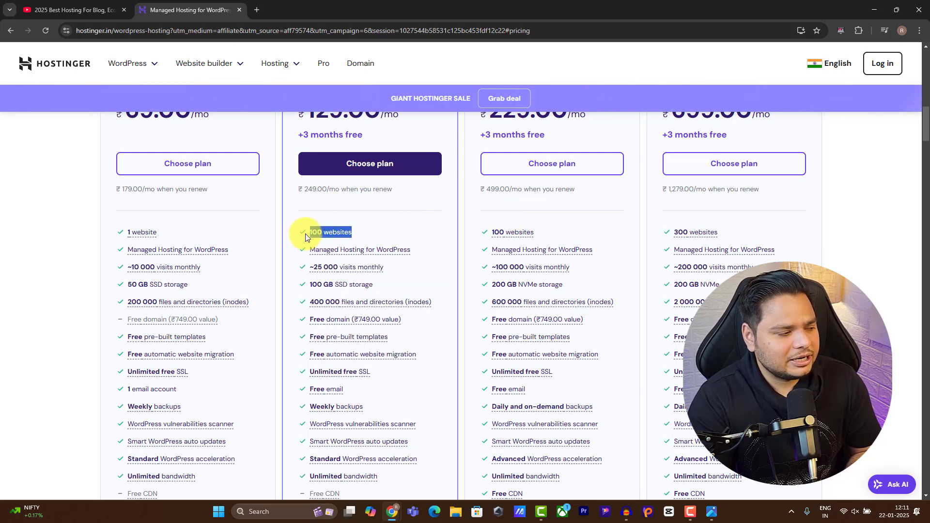
mouse_move(323, 234)
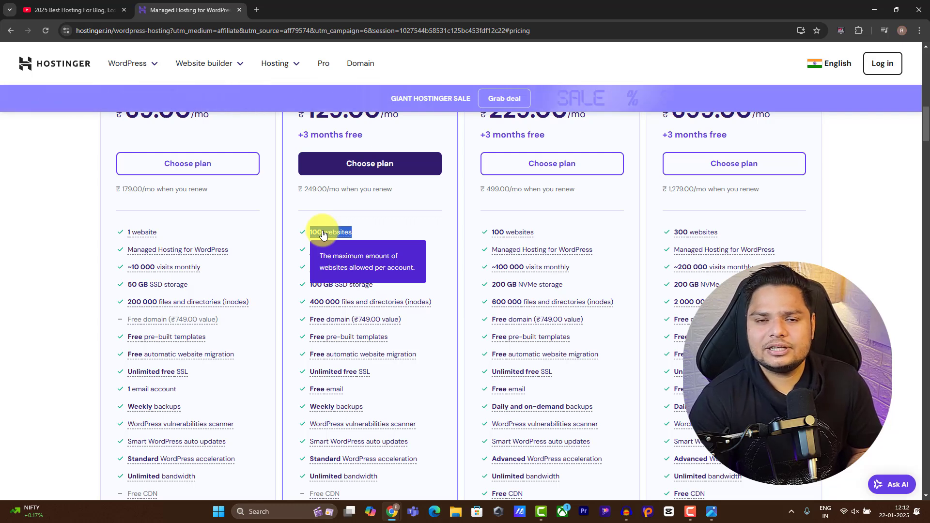
left_click(355, 165)
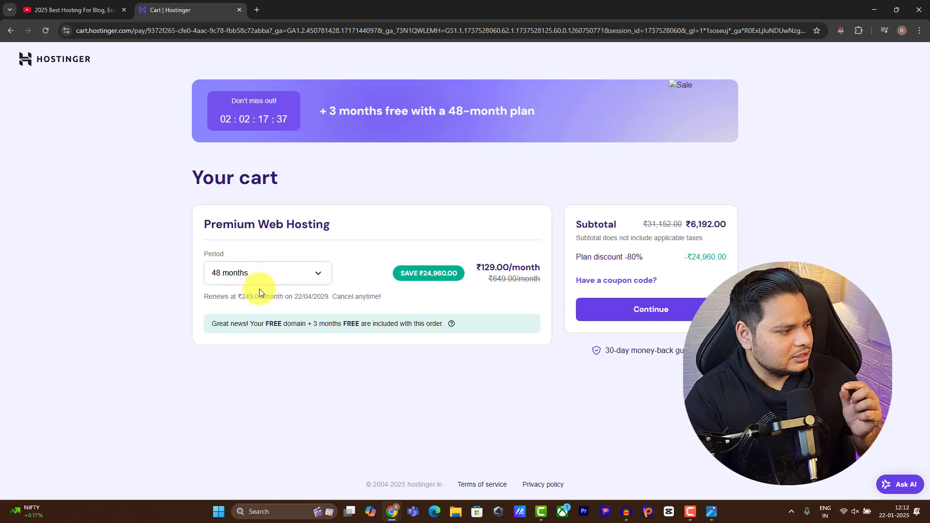
Keep the 48-month period and apply coupon RAHULUPM12, dropping the subtotal to ₹5,572.80
left_click(268, 275)
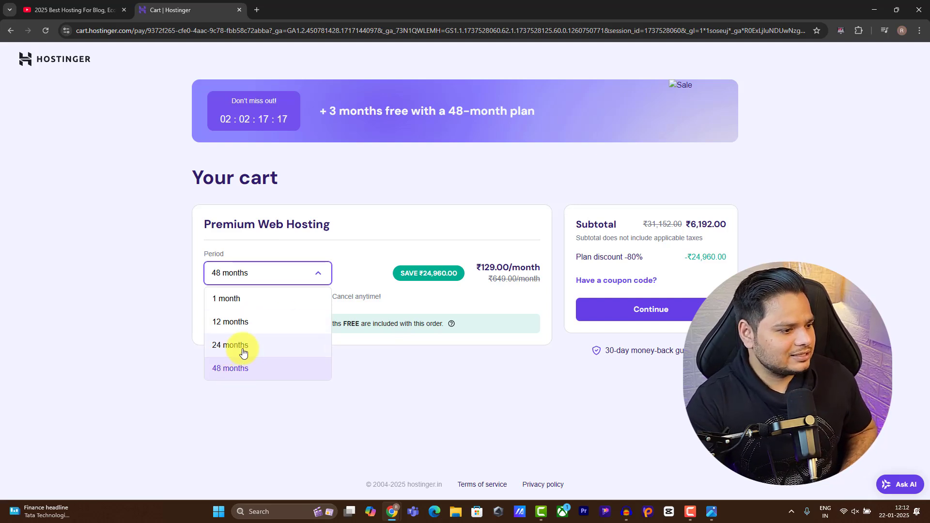
left_click(242, 369)
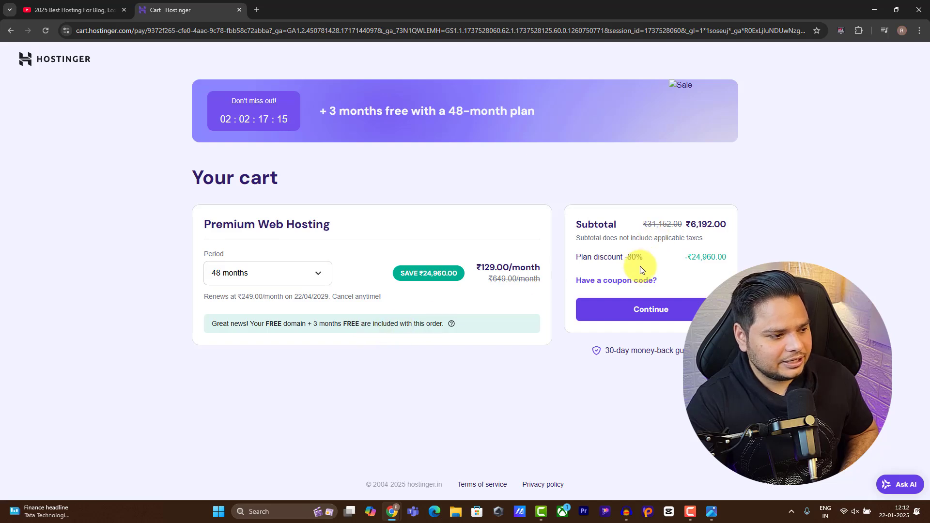
left_click(620, 280)
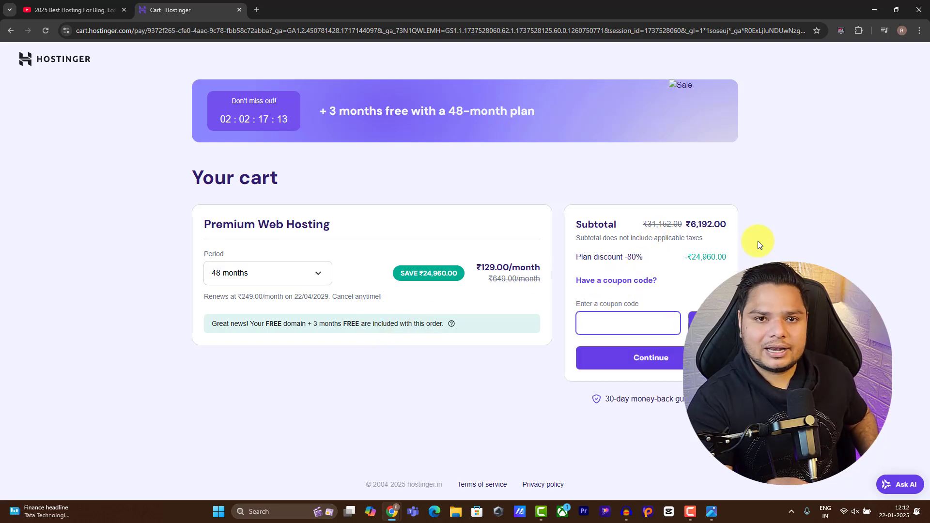
type("RAH")
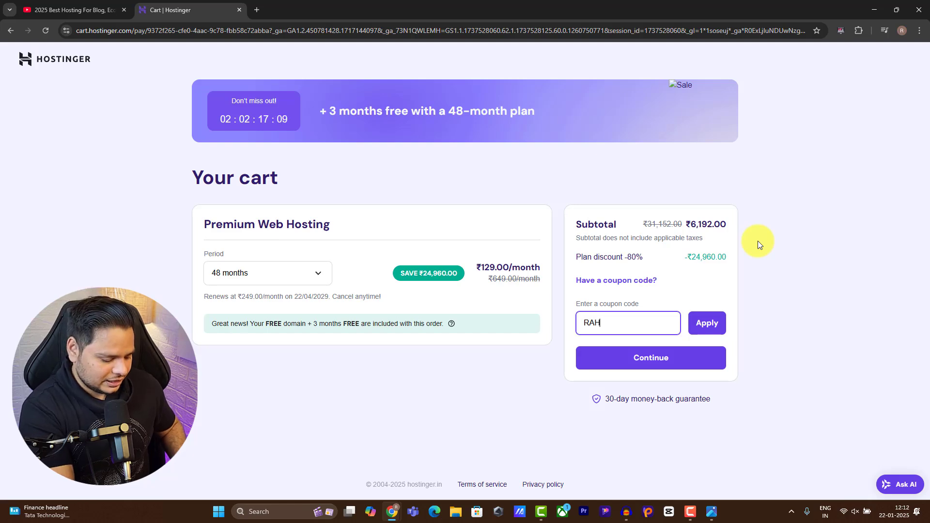
type("ULUPM12")
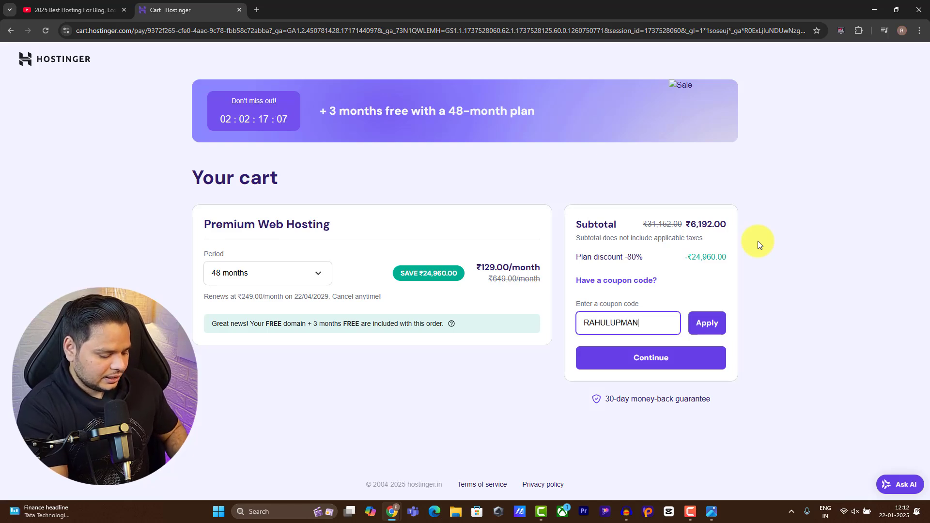
key("Return")
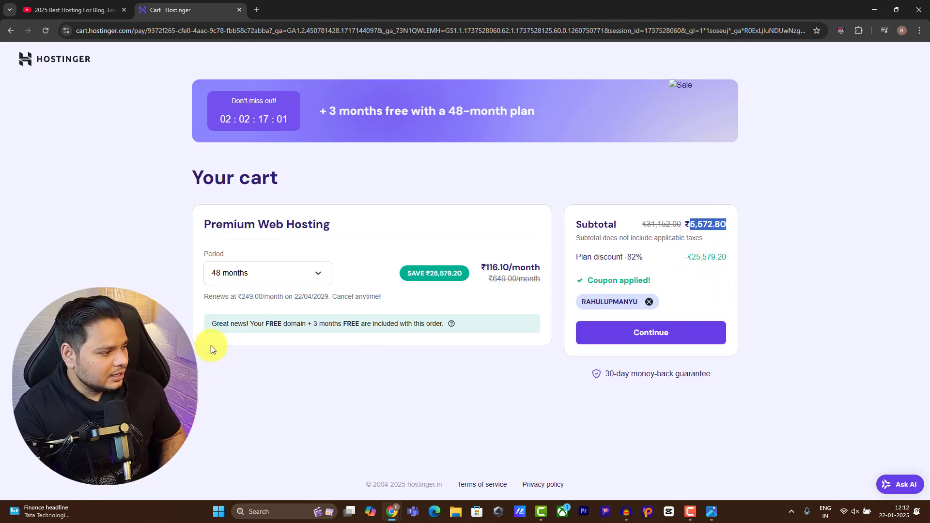
left_click_drag(695, 224, 724, 221)
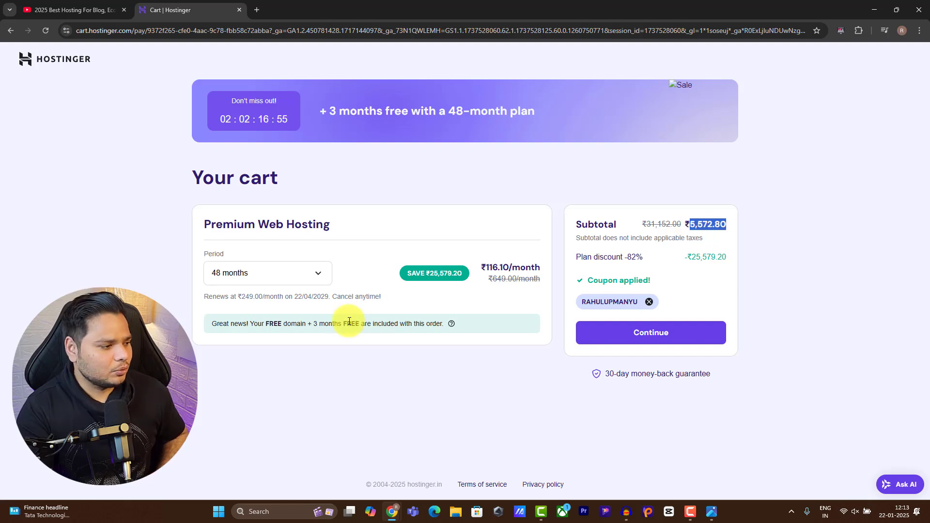
Try 24 months (₹3,866.40), settle on 12 months at ₹2,365.20, and proceed to checkout
left_click(292, 273)
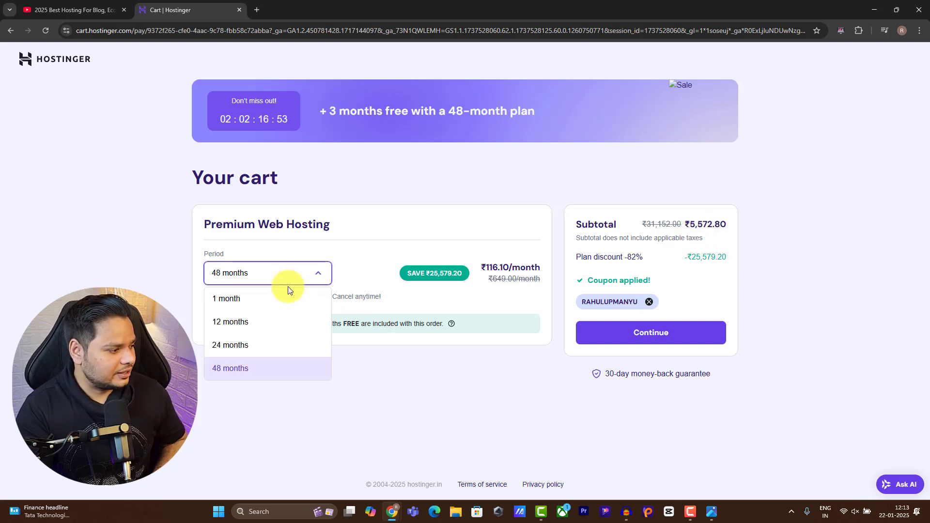
left_click(269, 348)
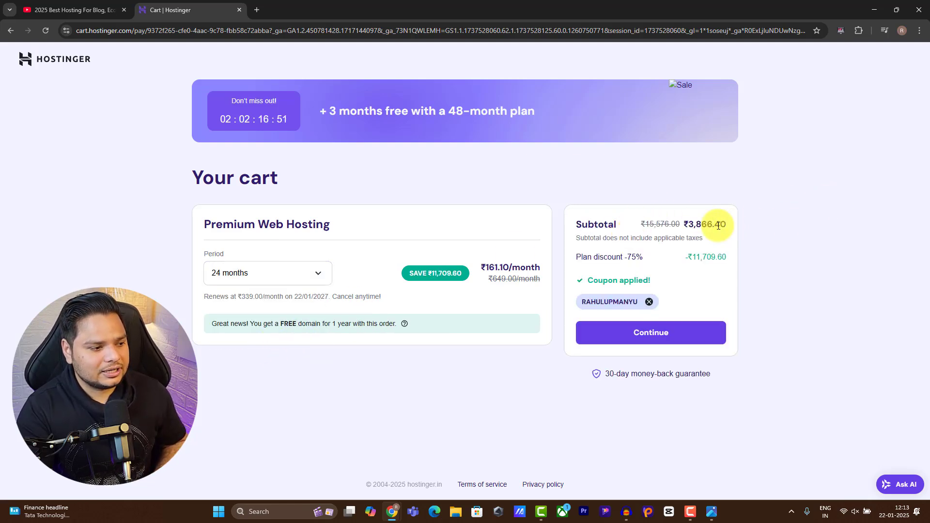
double_click(707, 224)
left_click(270, 275)
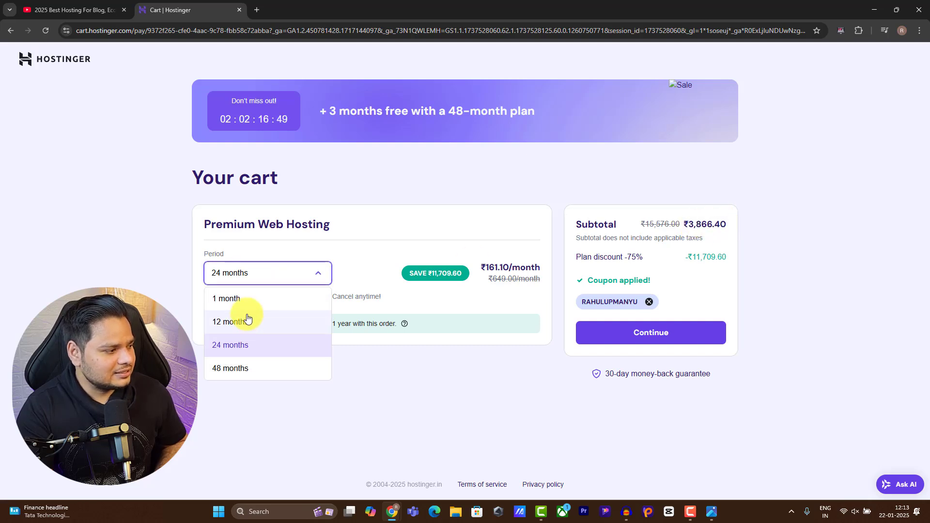
left_click(252, 318)
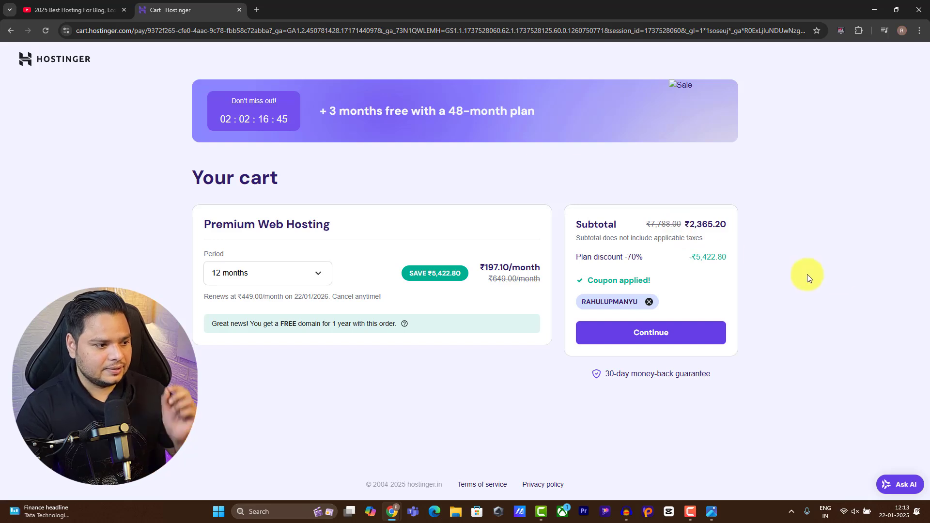
left_click(269, 283)
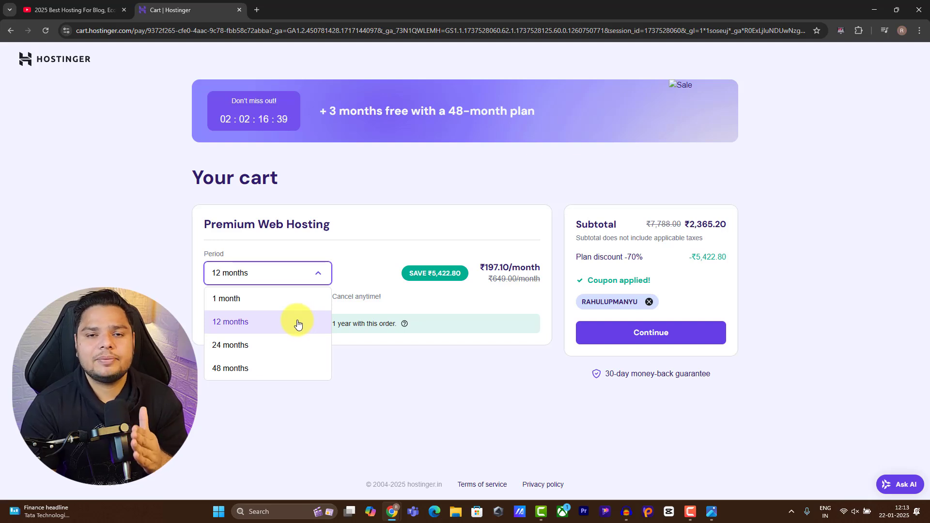
left_click(716, 248)
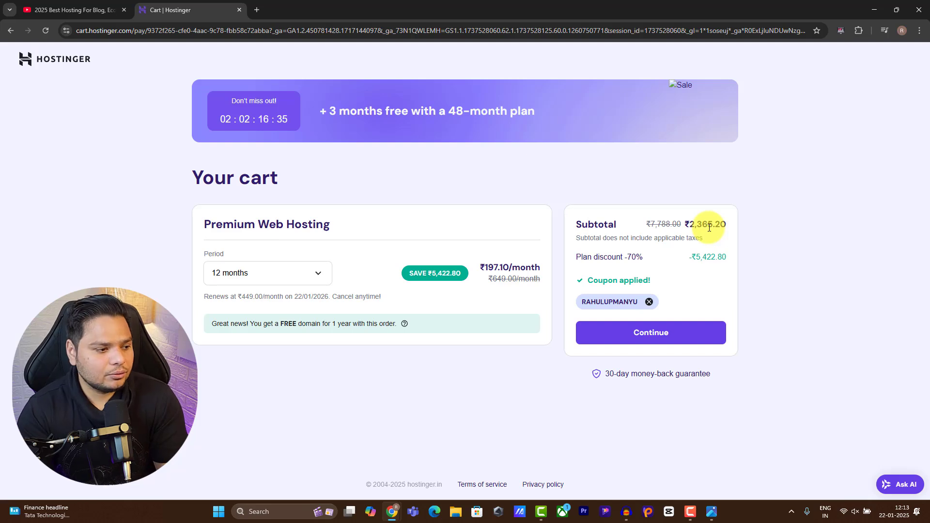
left_click_drag(691, 224, 722, 213)
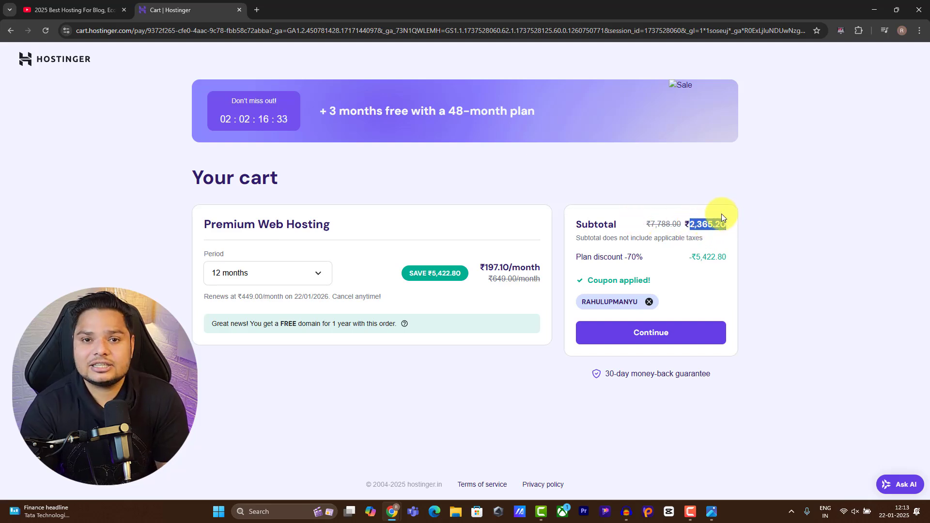
left_click(229, 281)
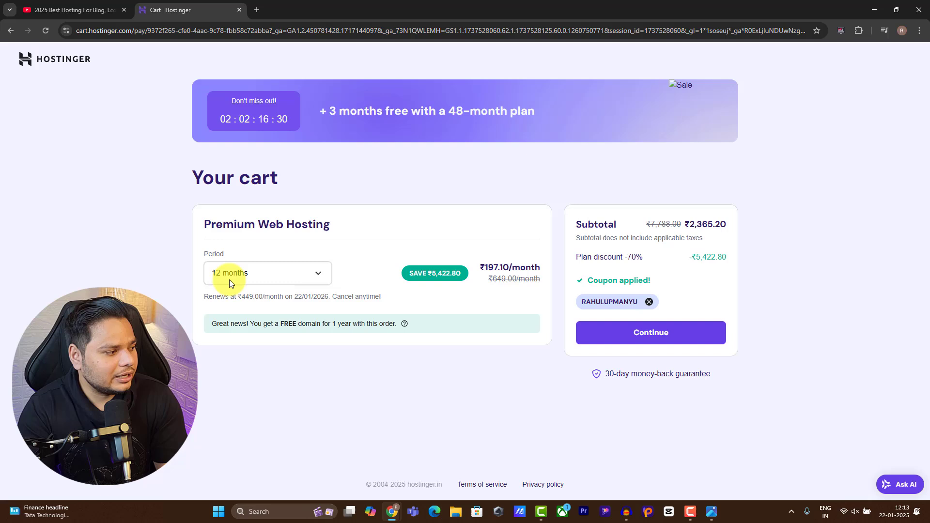
left_click(524, 393)
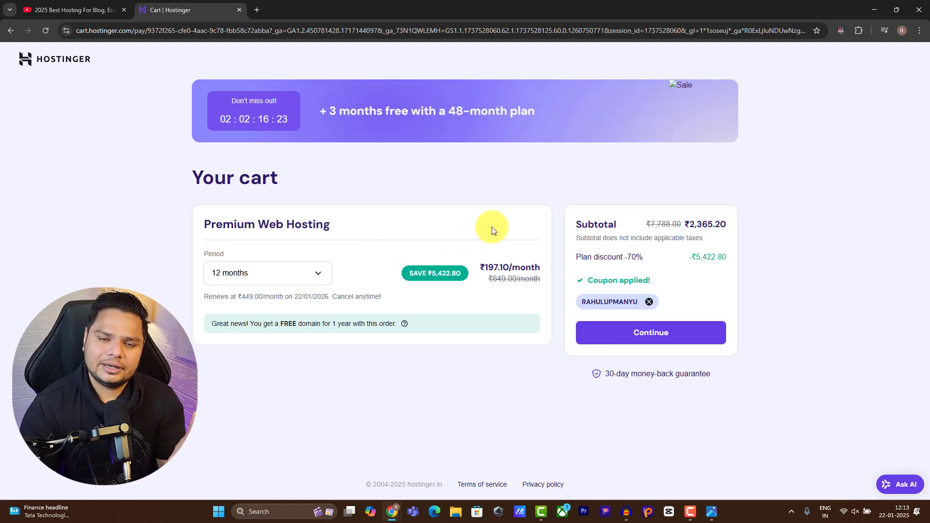
left_click(630, 334)
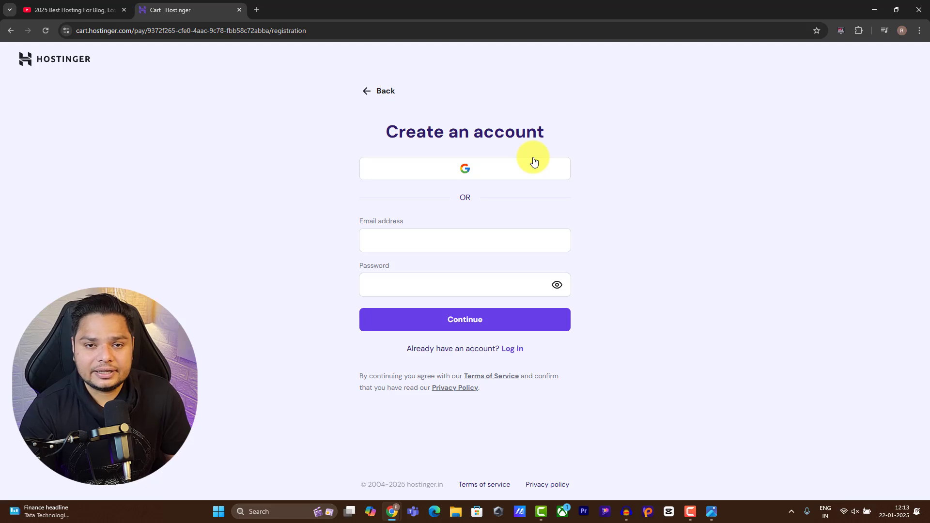
Create the Hostinger account by signing up with the chosen Google account
left_click(452, 173)
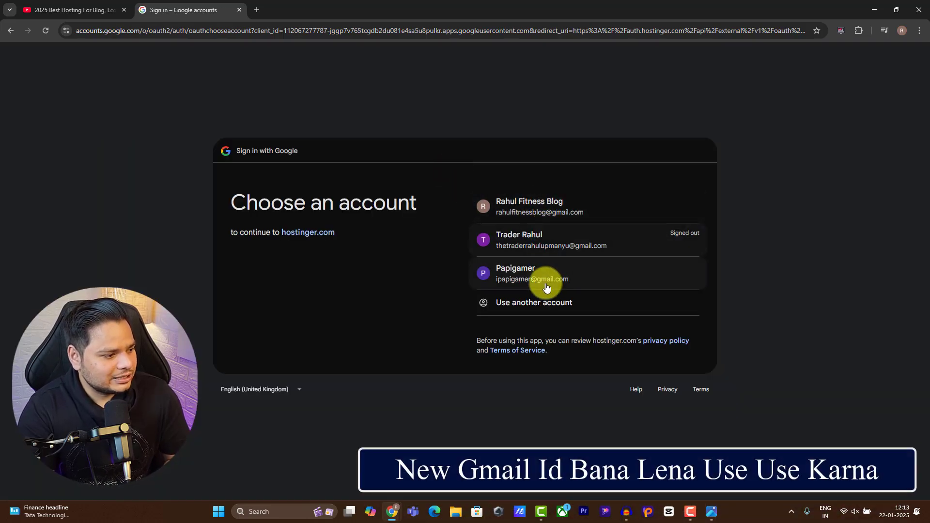
left_click(530, 266)
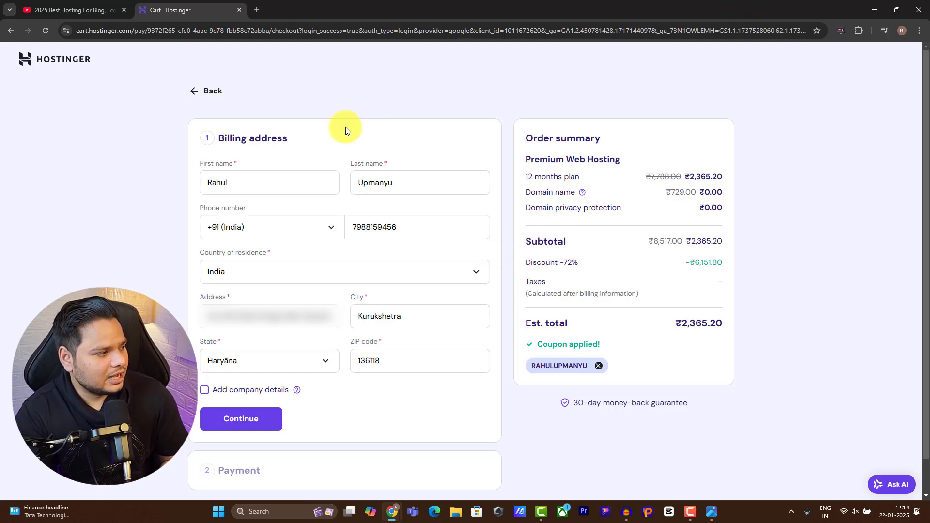
Check the prefilled name and phone fields and confirm the billing address
left_click_drag(234, 164, 51, 149)
left_click(229, 175)
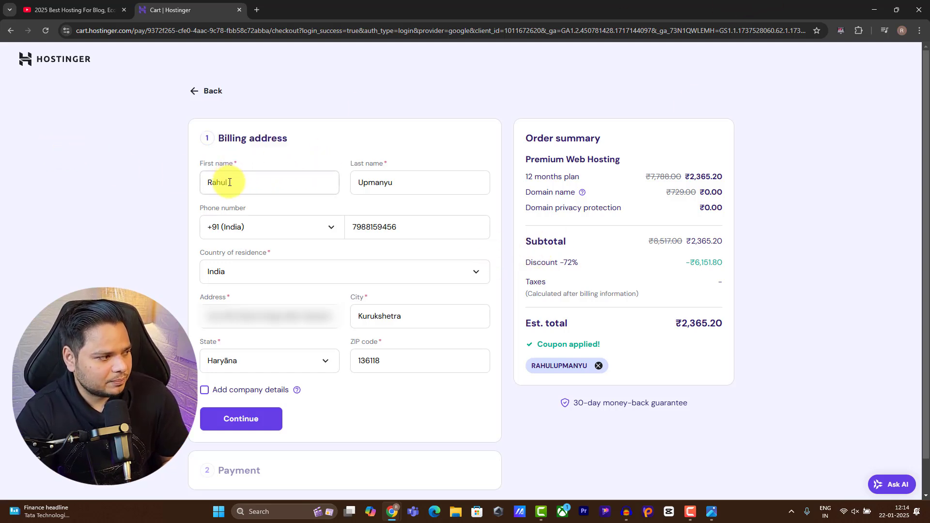
double_click(221, 182)
double_click(392, 184)
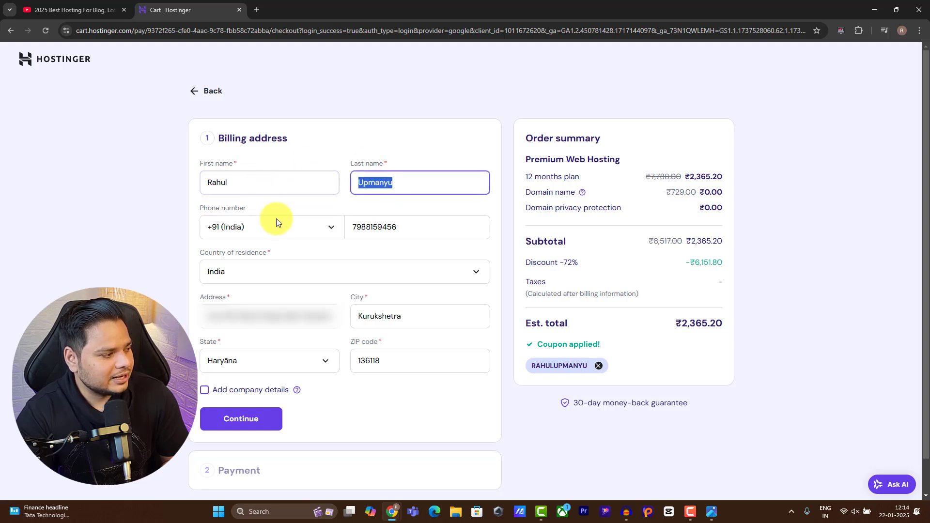
double_click(421, 226)
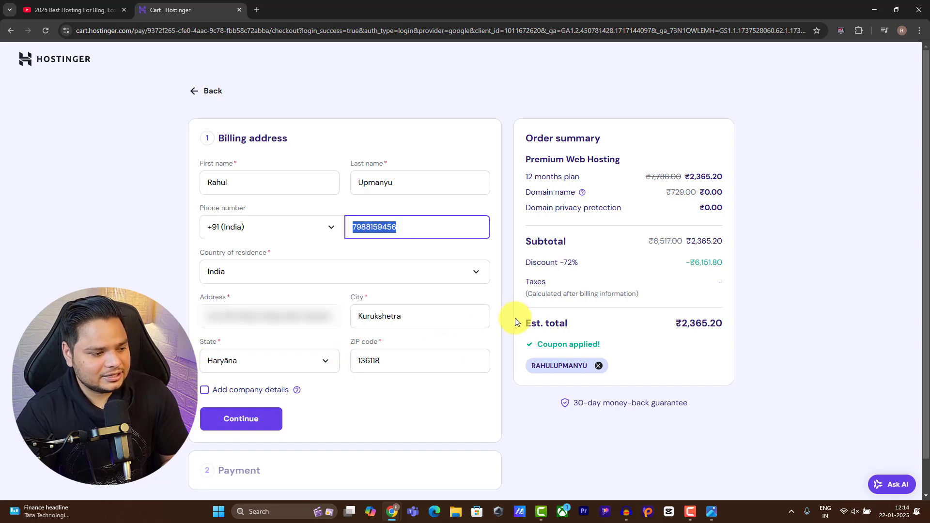
left_click(231, 420)
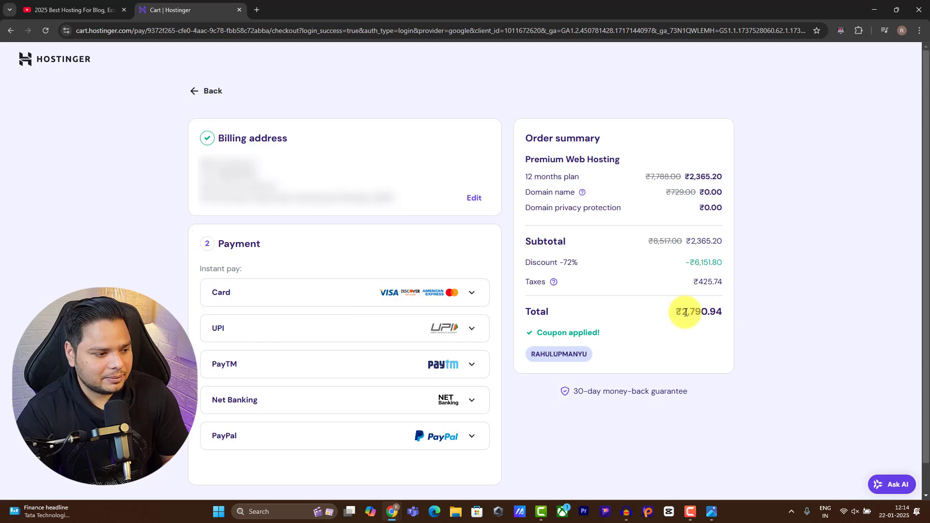
Pay the ₹2,790.94 order total with UPI and submit the payment
left_click_drag(676, 312, 727, 313)
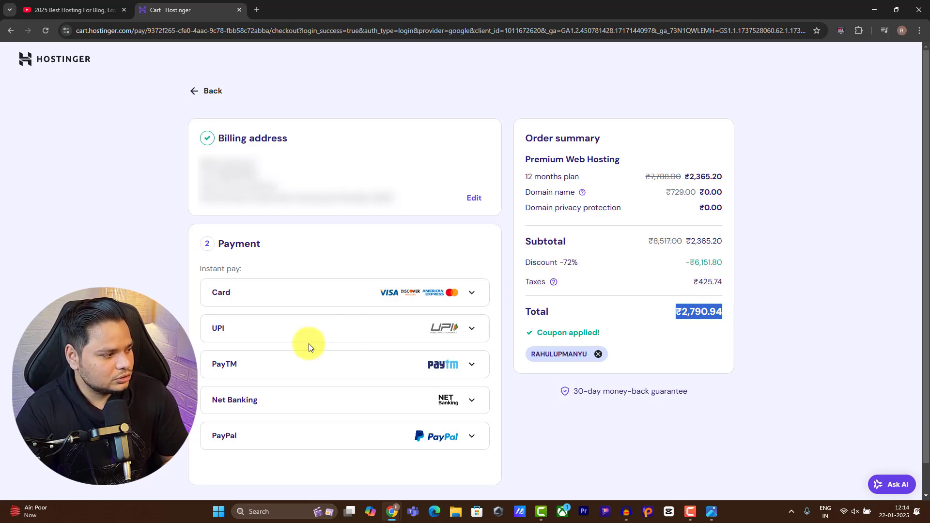
left_click(301, 332)
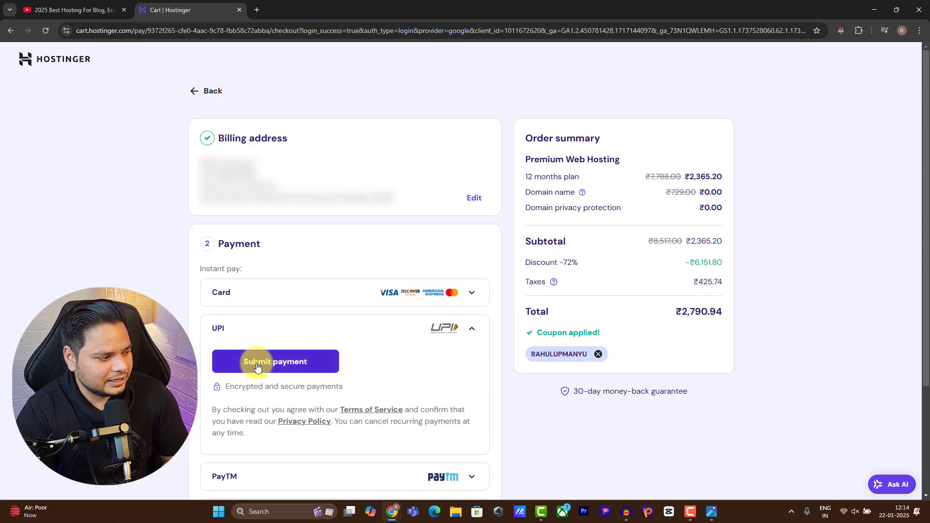
left_click(270, 369)
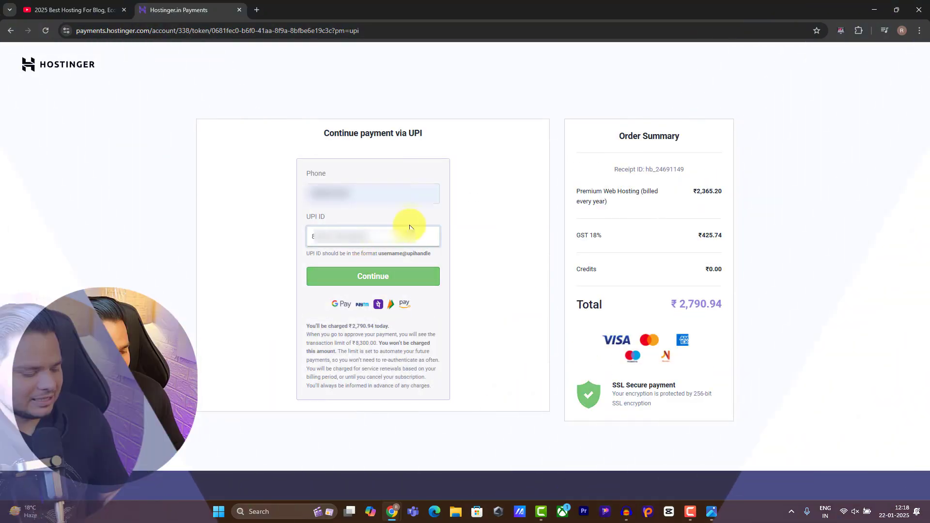
Complete the UPI AutoPay payment, then choose Create a website and continue
left_click(385, 275)
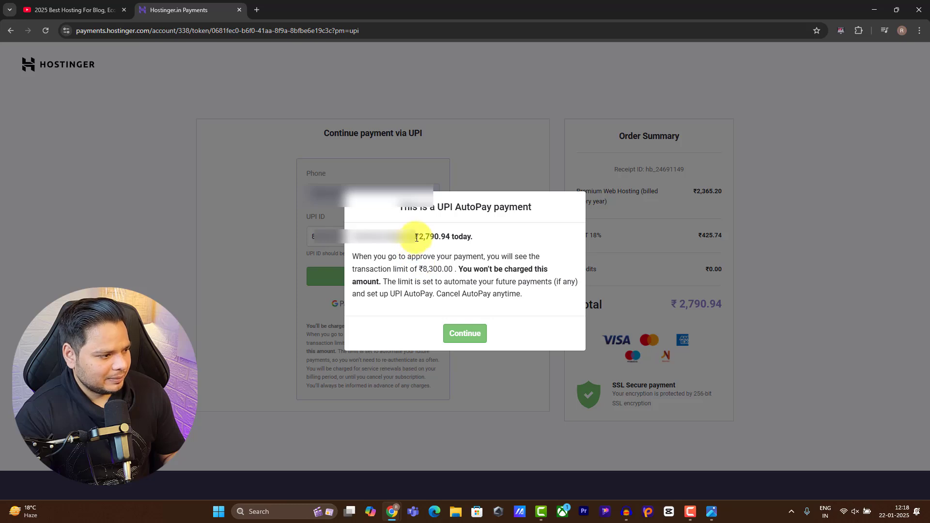
left_click_drag(419, 237, 446, 240)
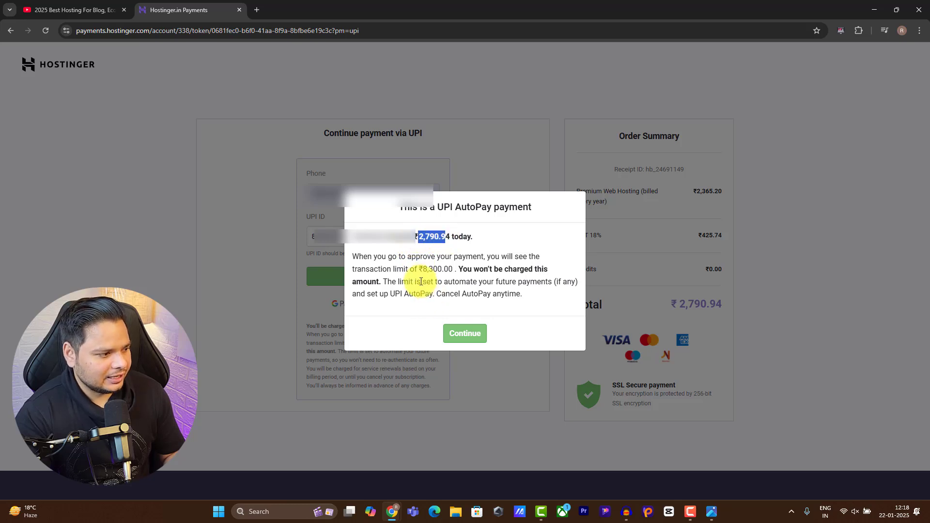
left_click(463, 333)
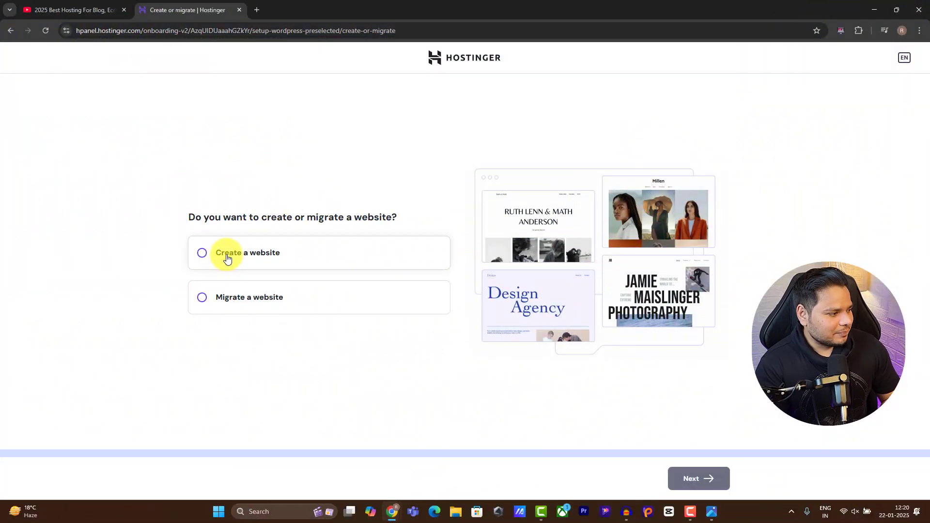
left_click(228, 257)
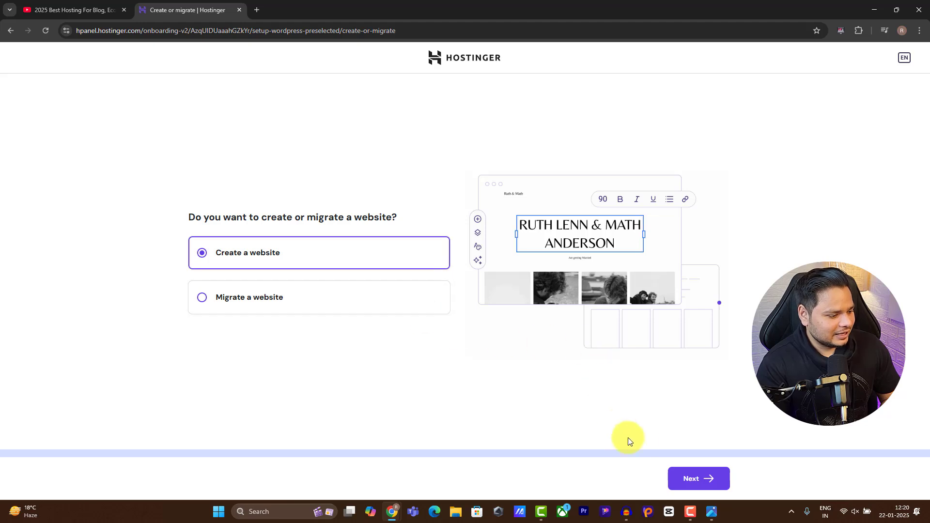
left_click(687, 479)
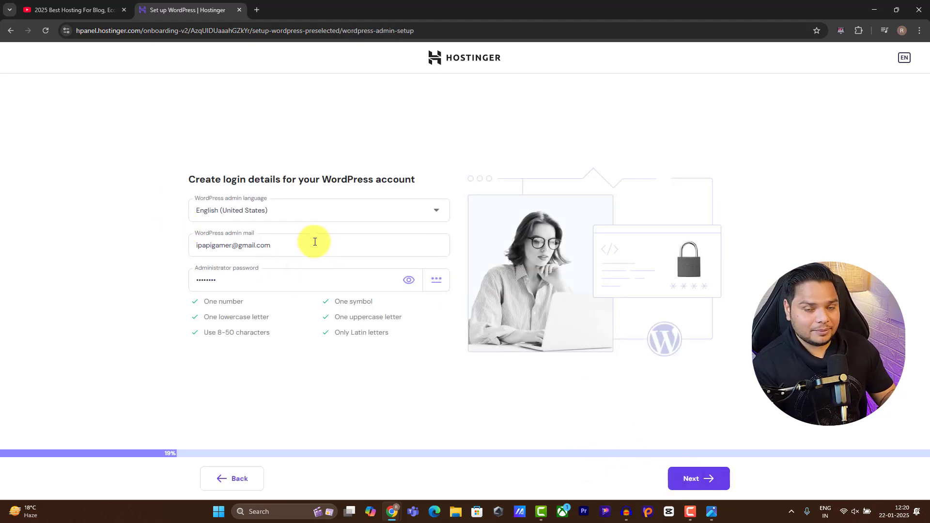
Replace the administrator password with a new one meeting all six requirements
left_click(284, 248)
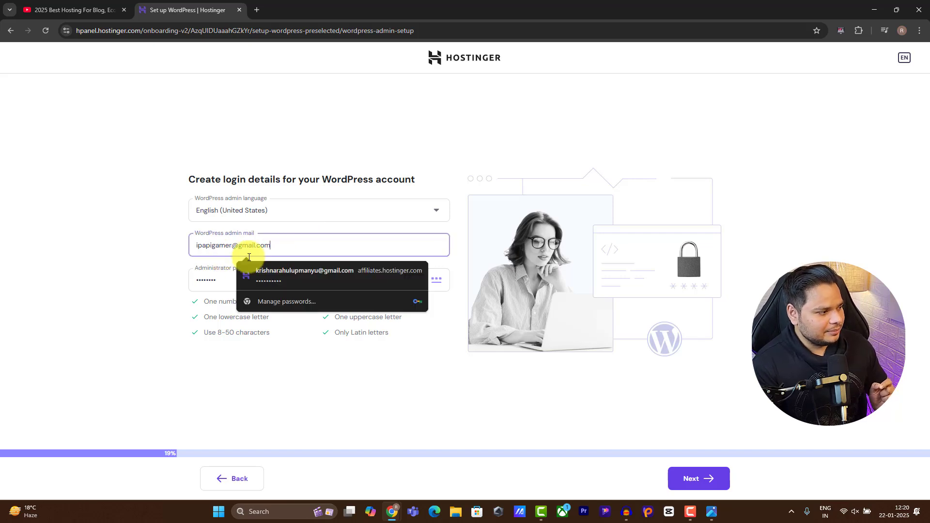
left_click(116, 260)
left_click_drag(289, 286, 120, 283)
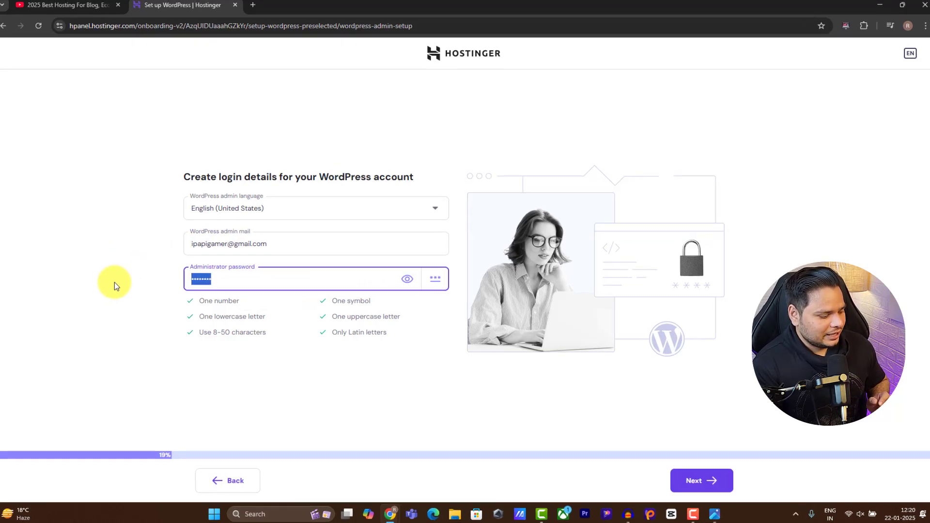
type("A")
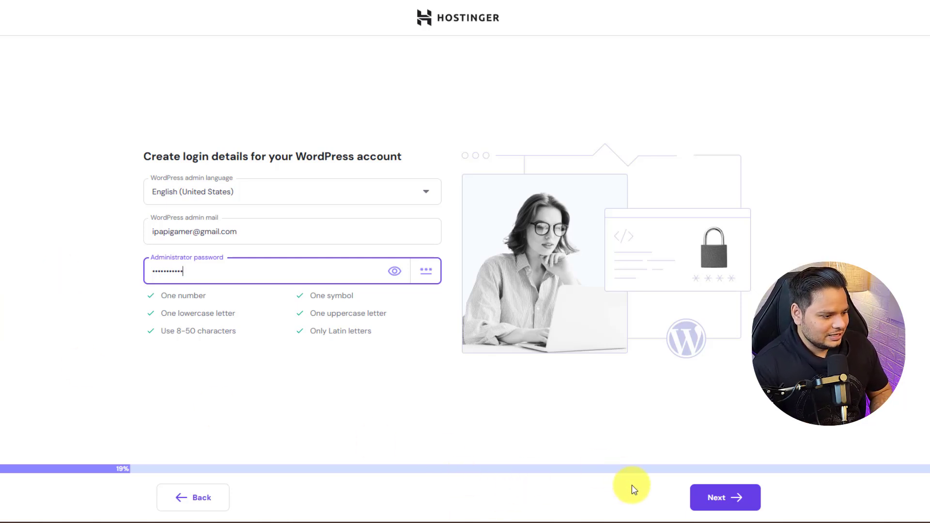
left_click_drag(162, 294, 420, 313)
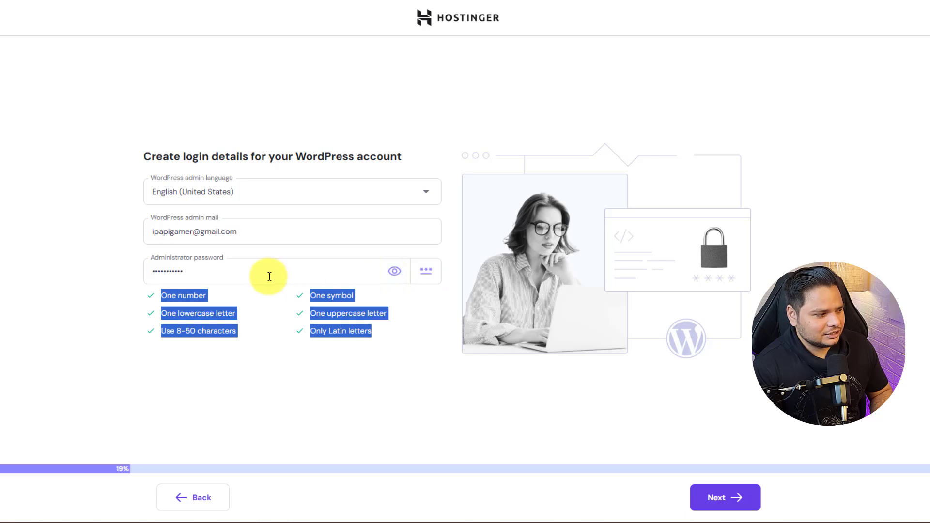
Choose Blog as the website type
left_click(714, 500)
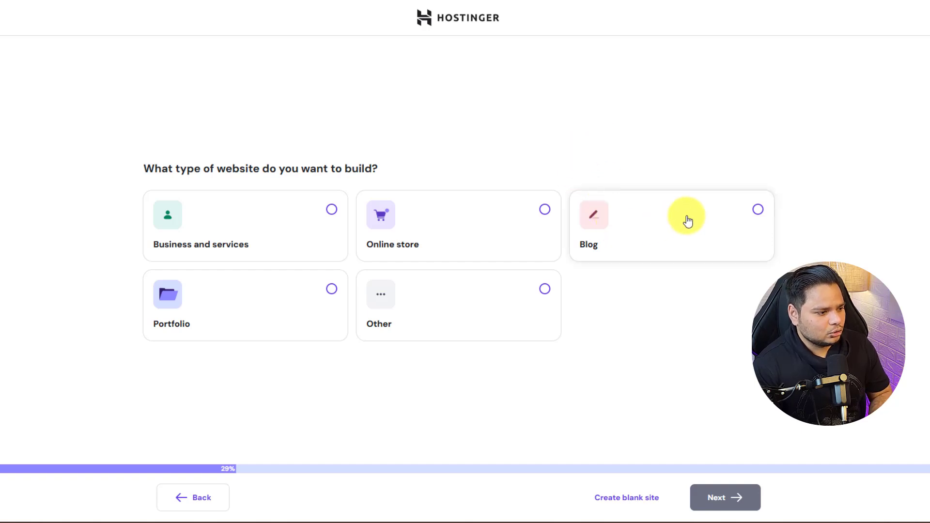
left_click(734, 209)
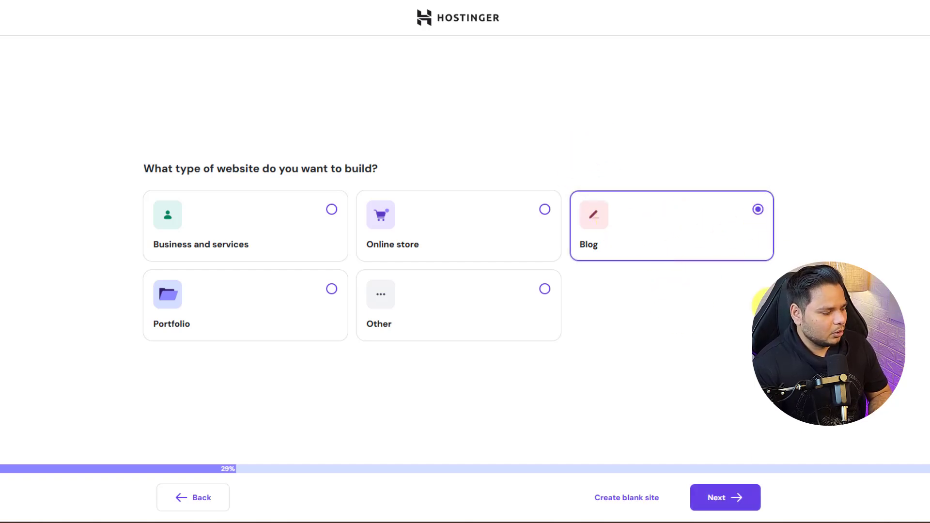
left_click(741, 496)
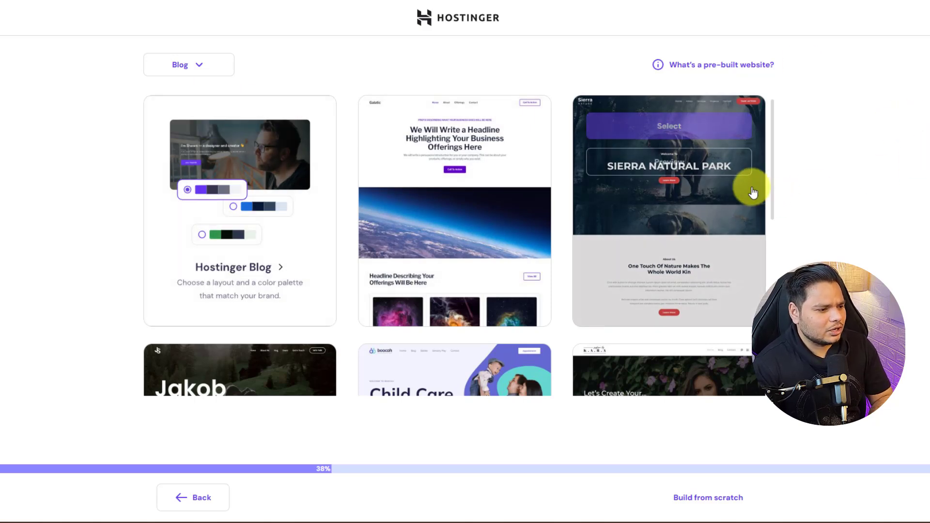
Build the blog from scratch using the GeneratePress theme
scroll(772, 191, "down", 9)
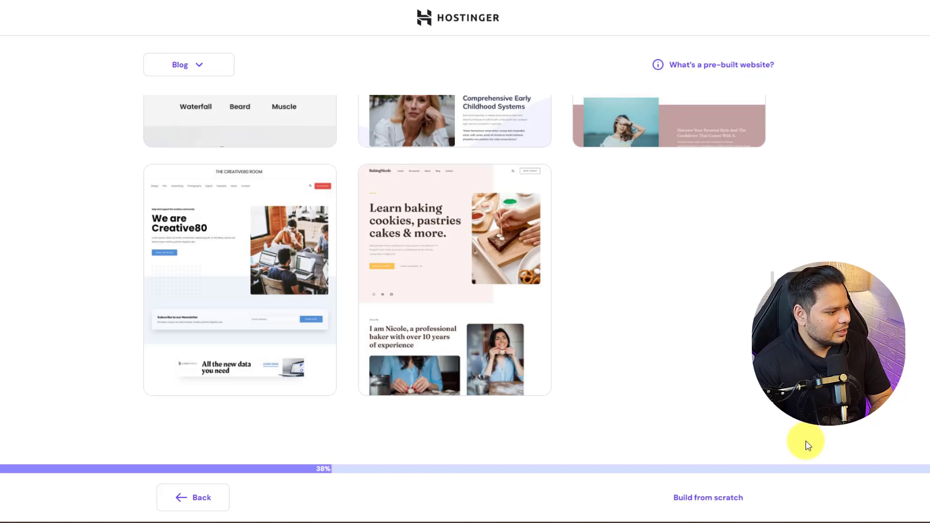
scroll(789, 197, "up", 8)
scroll(798, 264, "down", 1)
scroll(797, 264, "down", 4)
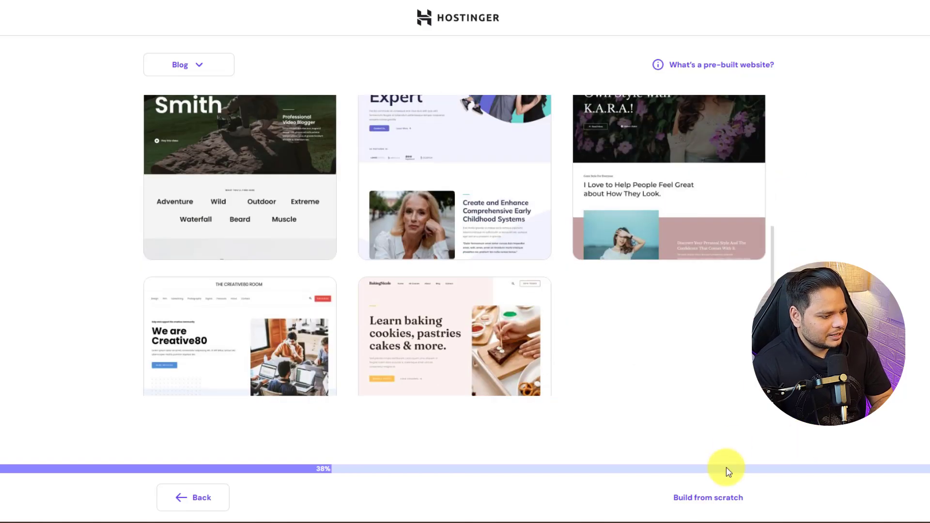
left_click(711, 499)
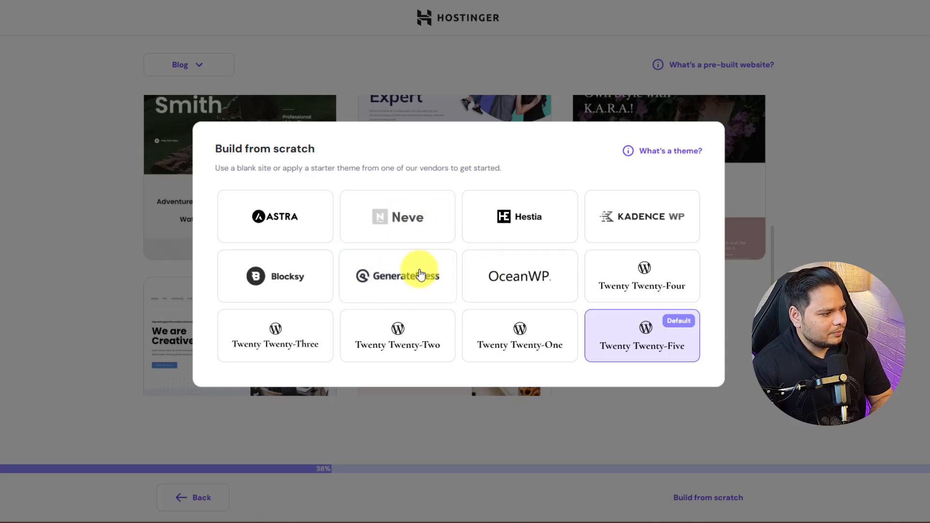
left_click(420, 272)
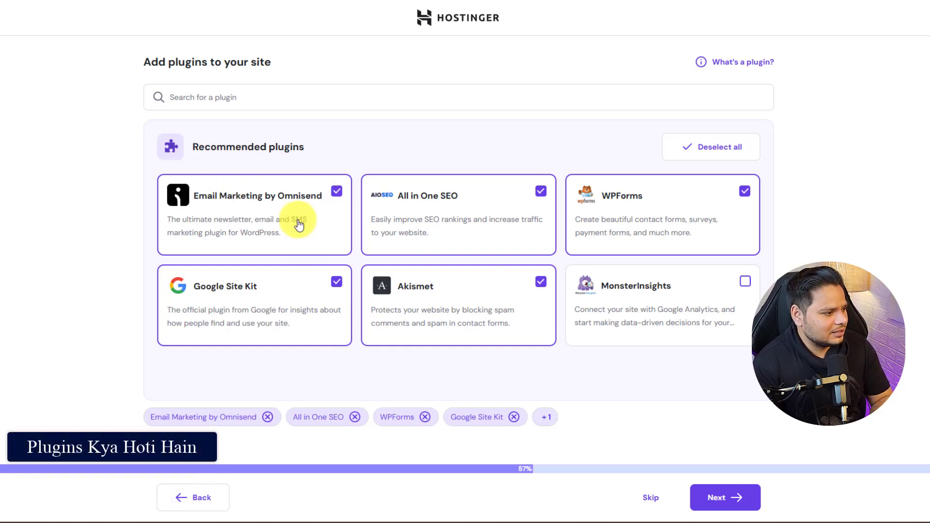
Untick Omnisend, WPForms and All in One SEO, then search plugins for 'rank math'
left_click(340, 193)
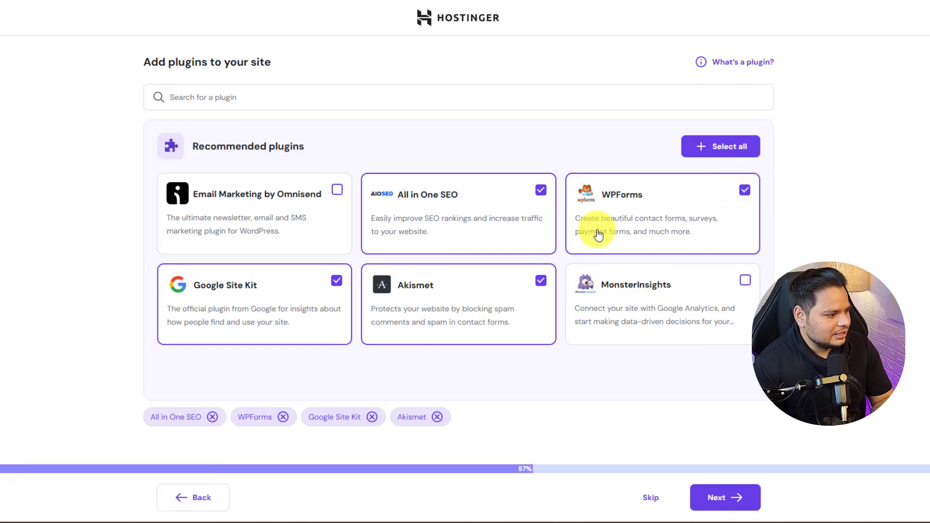
left_click(745, 190)
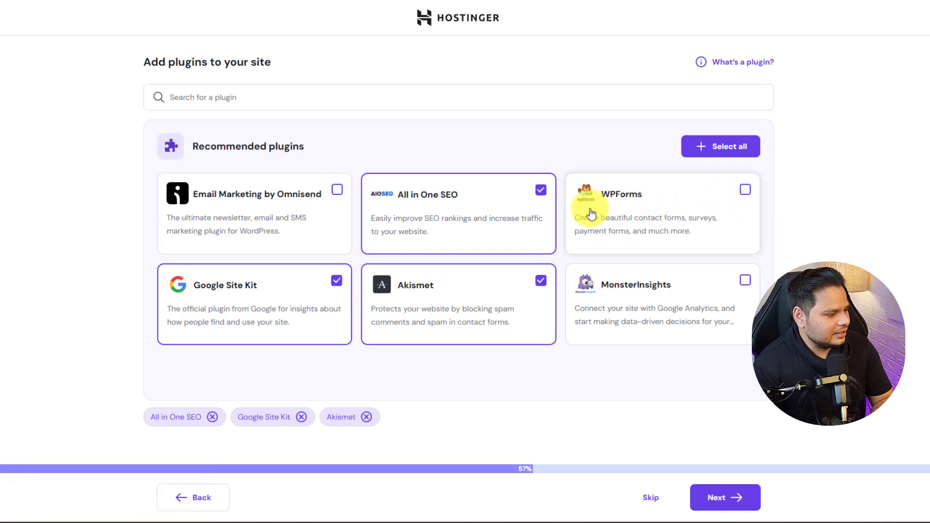
left_click(540, 192)
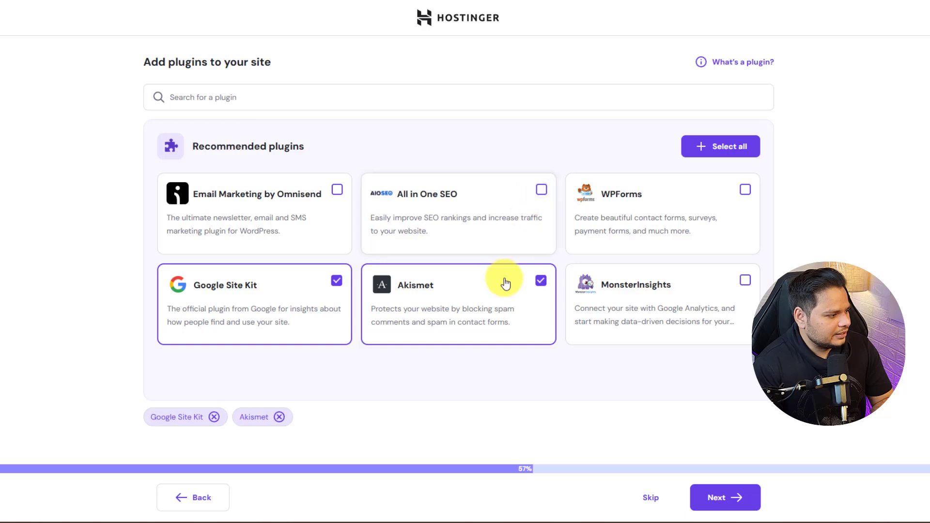
left_click(324, 97)
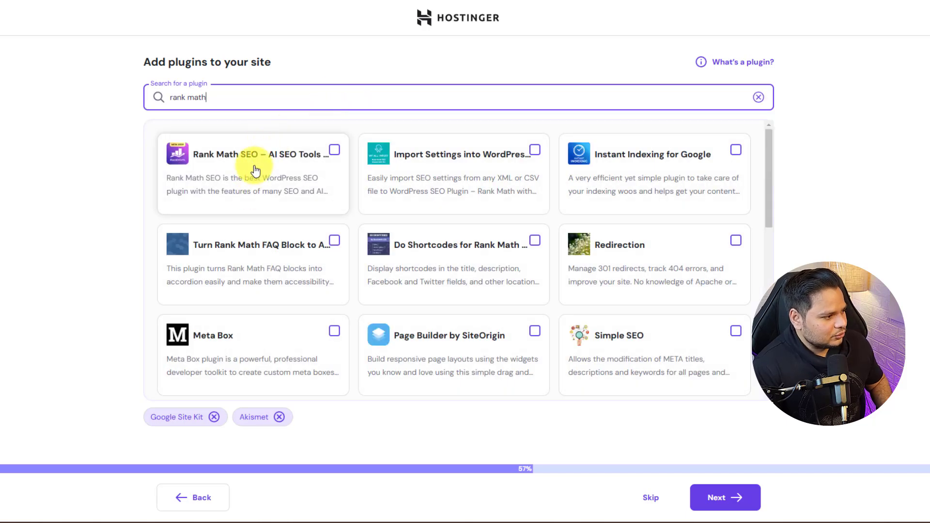
Add the Rank Math SEO and Contact Form 7 plugins, then clear the plugin search
left_click(333, 151)
left_click_drag(216, 99, 94, 99)
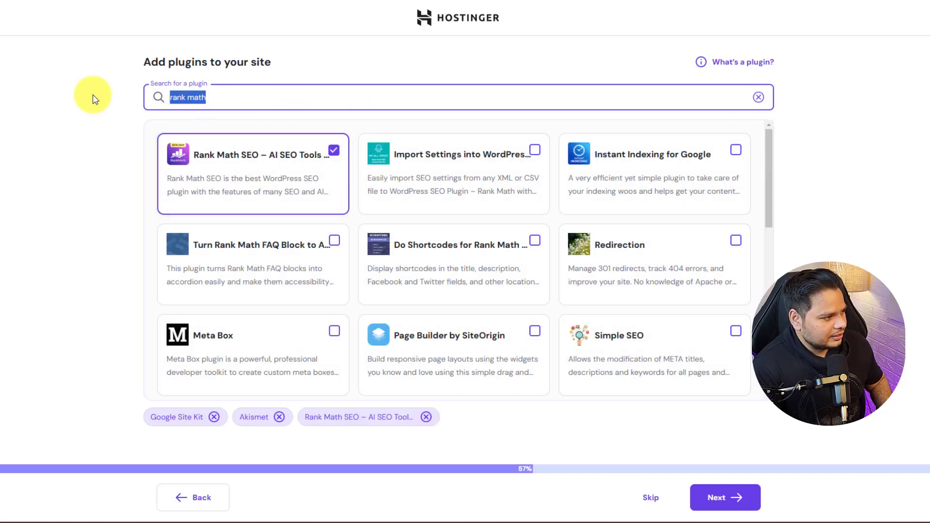
type("contact form")
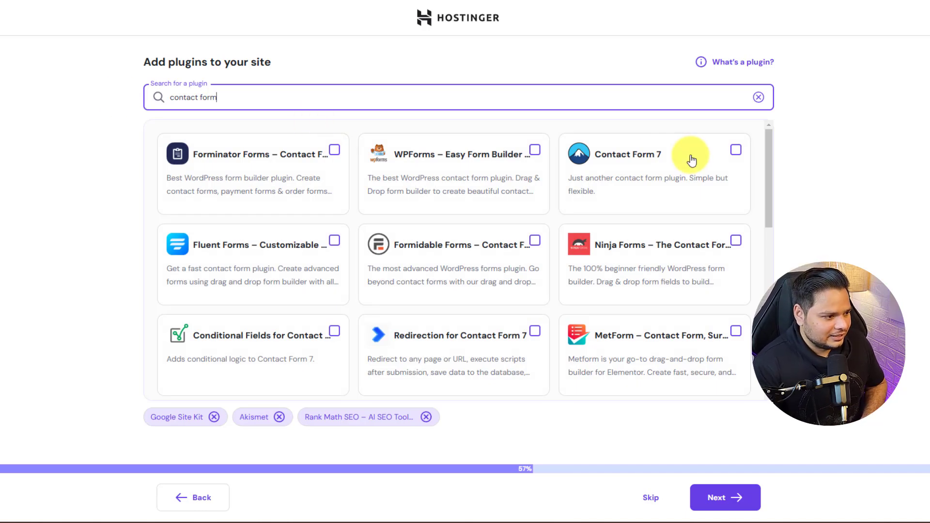
left_click(732, 147)
left_click(301, 95)
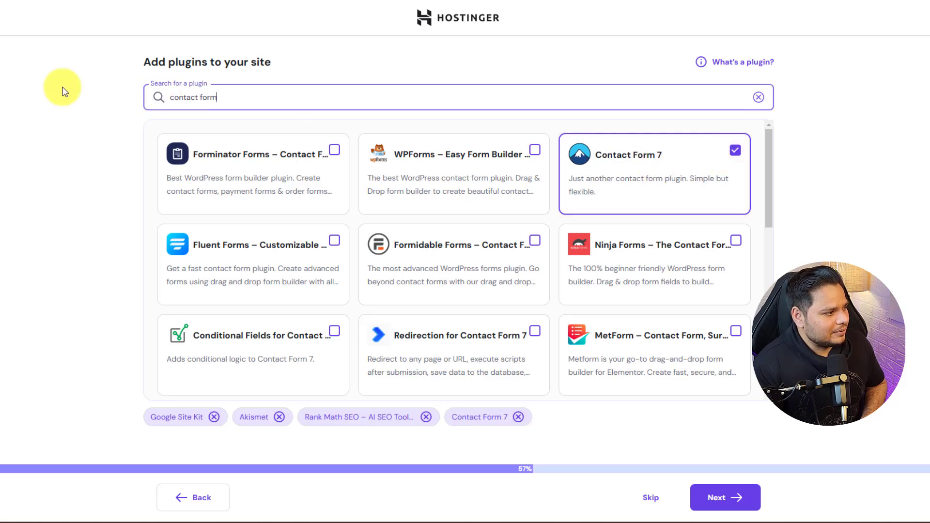
key("ctrl+a")
key("BackSpace")
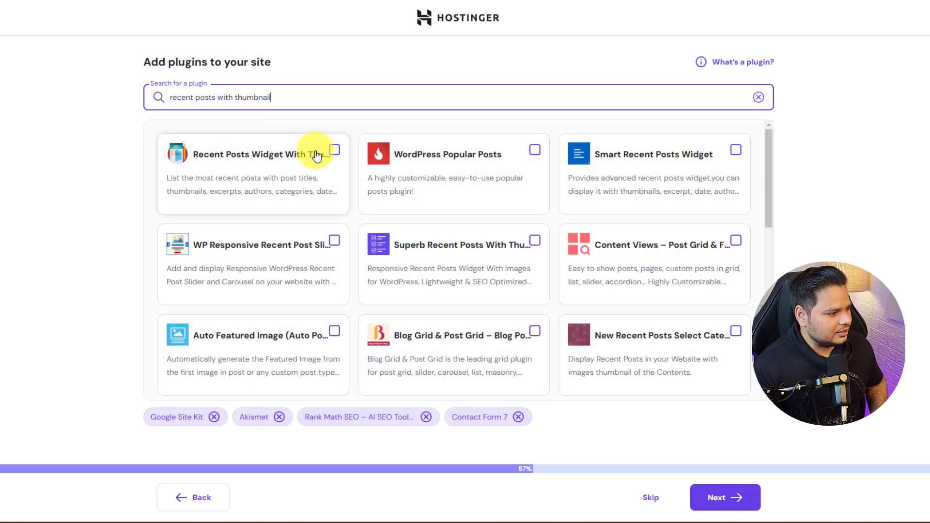
Add the top recent-posts widget plugin, clear the search, and continue to the domain step
left_click(334, 152)
triple_click(291, 93)
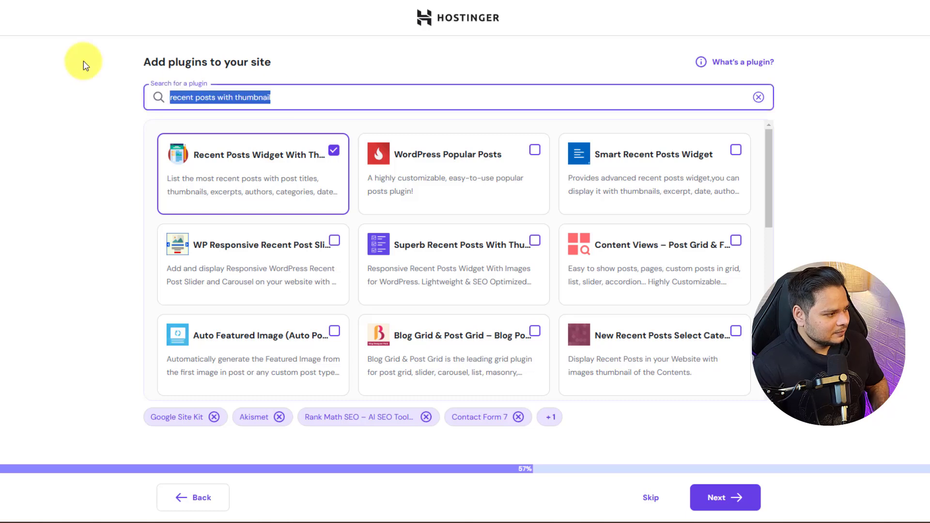
key("BackSpace")
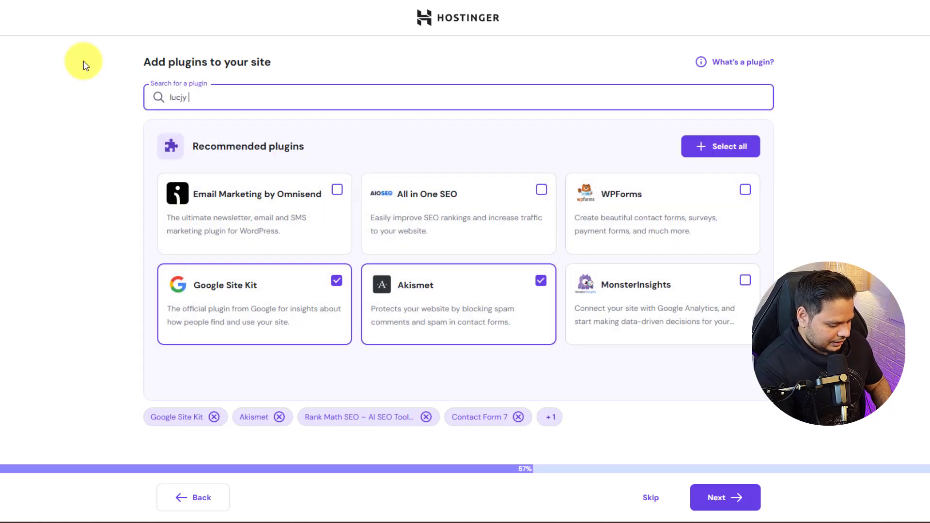
type("lucjy wpe of content")
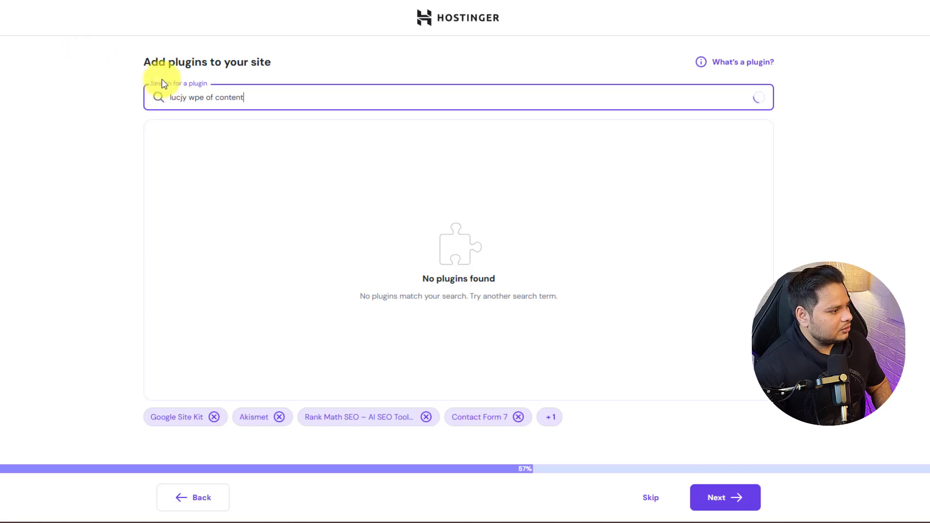
left_click(191, 98)
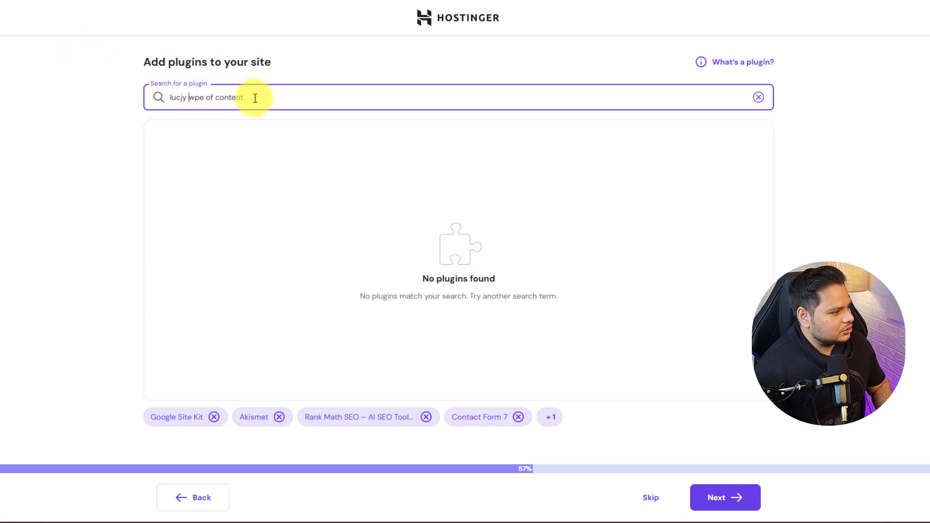
left_click_drag(254, 97, 129, 87)
type("lu")
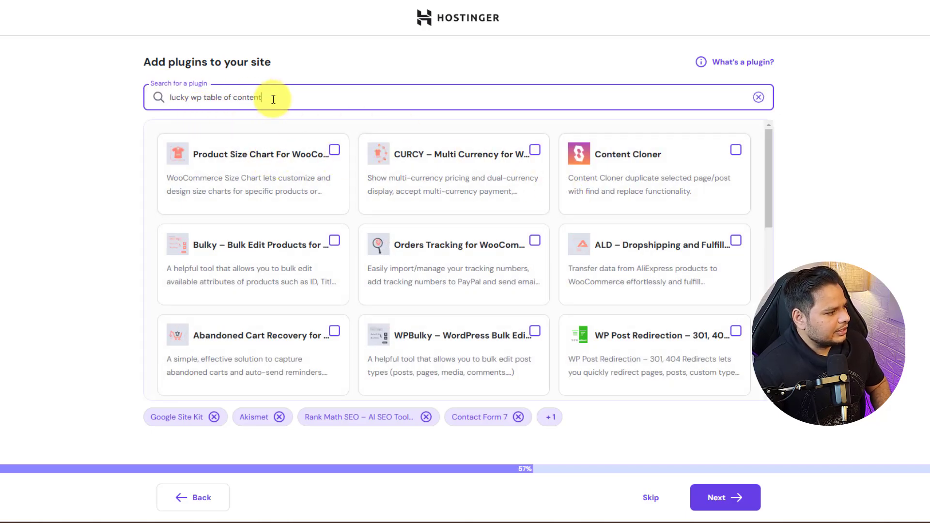
key("ctrl+a")
key("BackSpace")
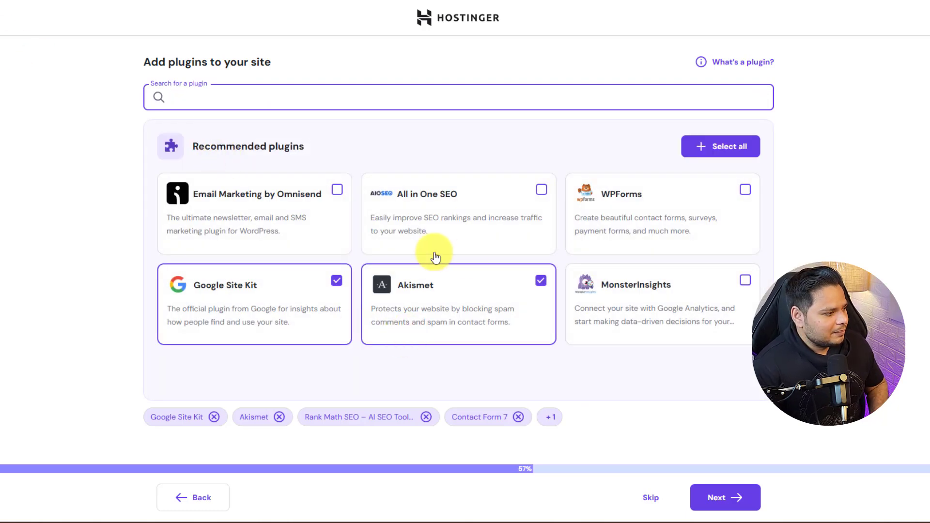
left_click(734, 501)
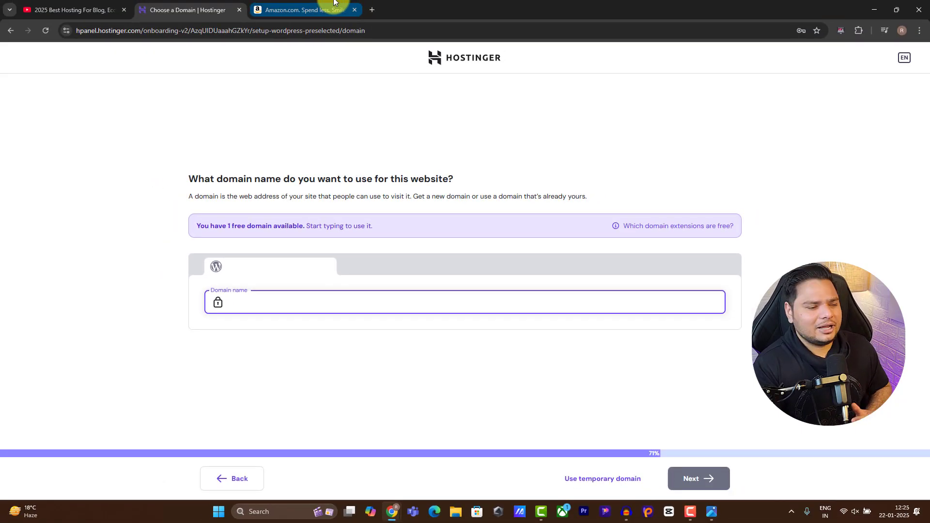
Check the Amazon tab briefly, then return to Hostinger's domain setup
left_click(334, 3)
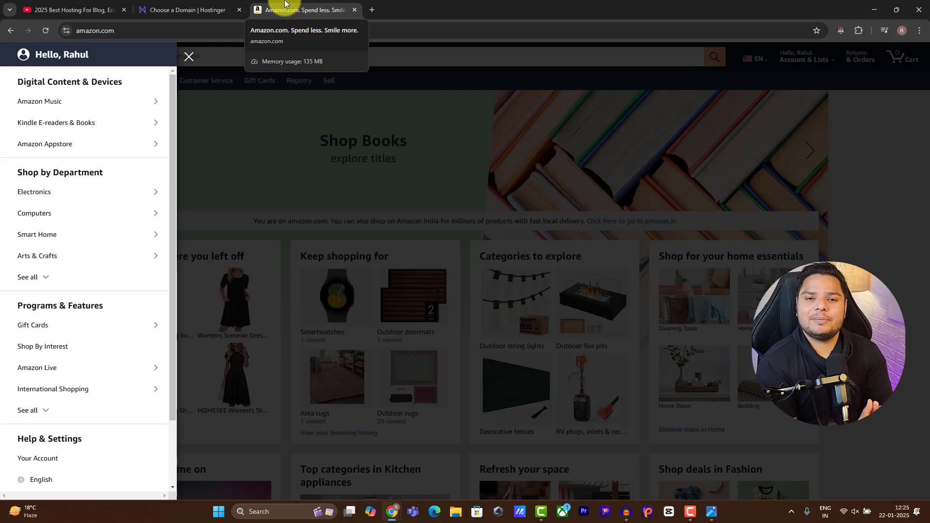
left_click(177, 7)
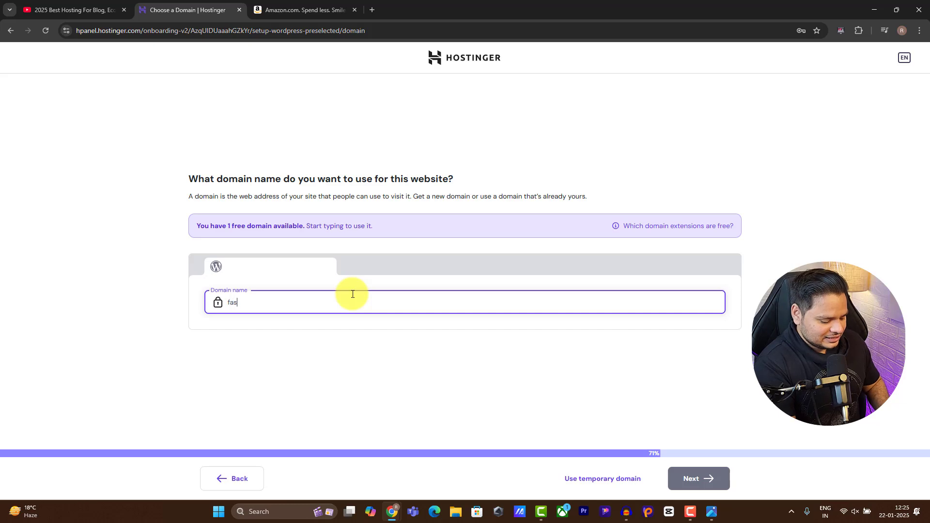
Enter girlsoutfitss as the domain name, choose girlsoutfitss.com, and proceed to registration
type("f")
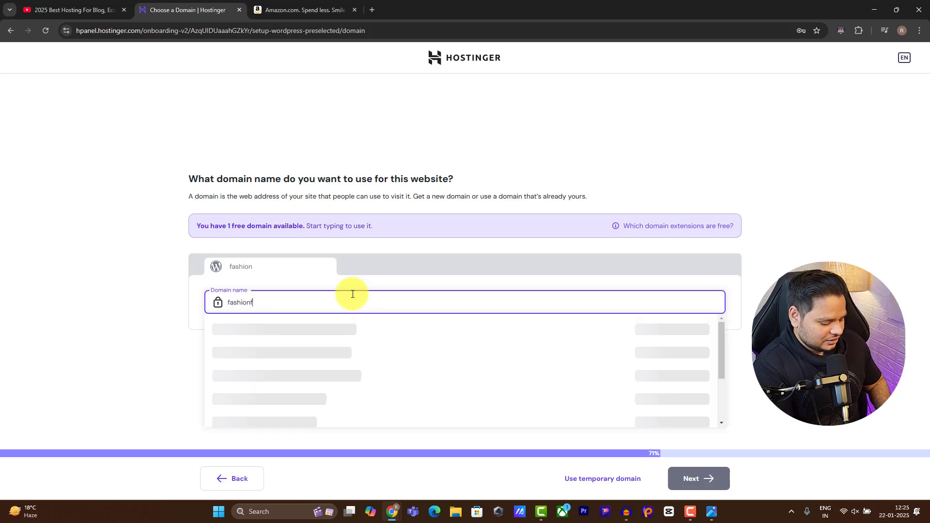
type("orgo")
type("irl")
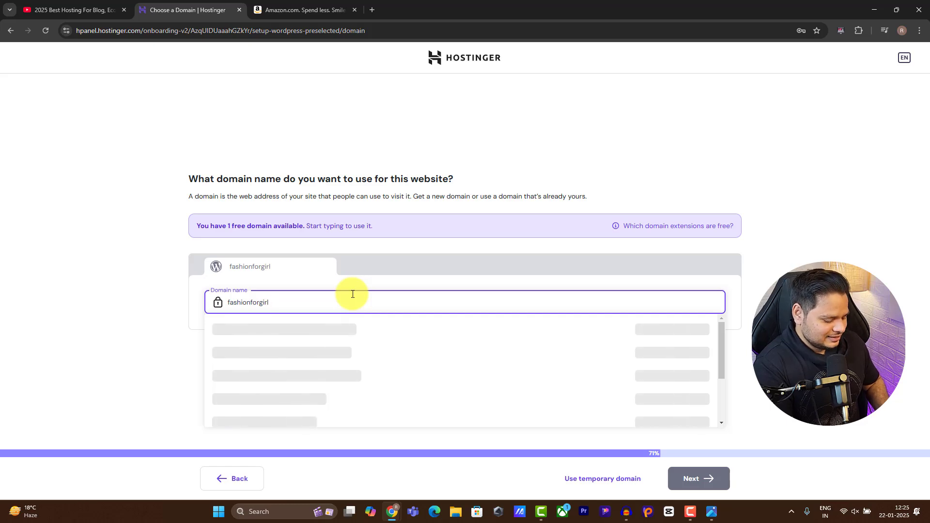
key("BackSpace")
key("BackSpace")
key("BackSpace")
key("BackSpace")
key("BackSpace")
key("BackSpace")
key("BackSpace")
key("BackSpace")
key("BackSpace")
key("BackSpace")
key("BackSpace")
key("BackSpace")
key("BackSpace")
key("BackSpace")
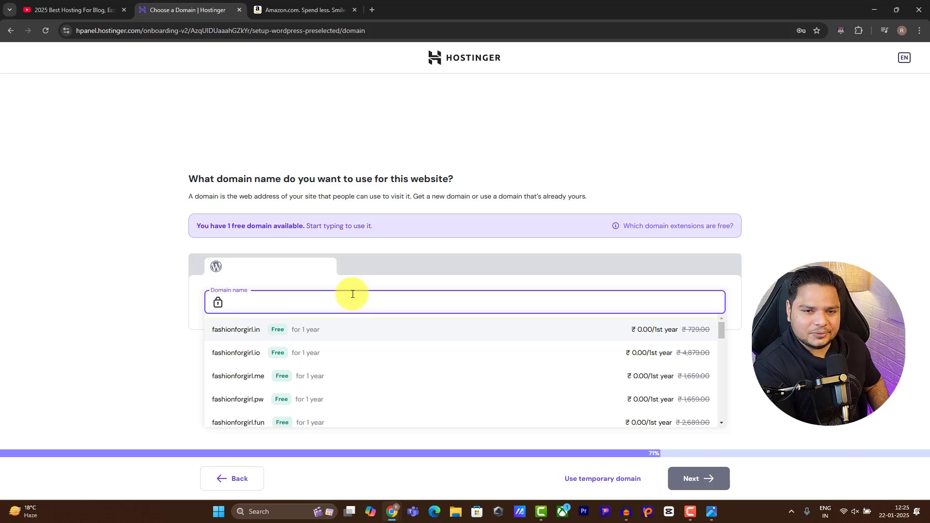
type("girlsoutfitss")
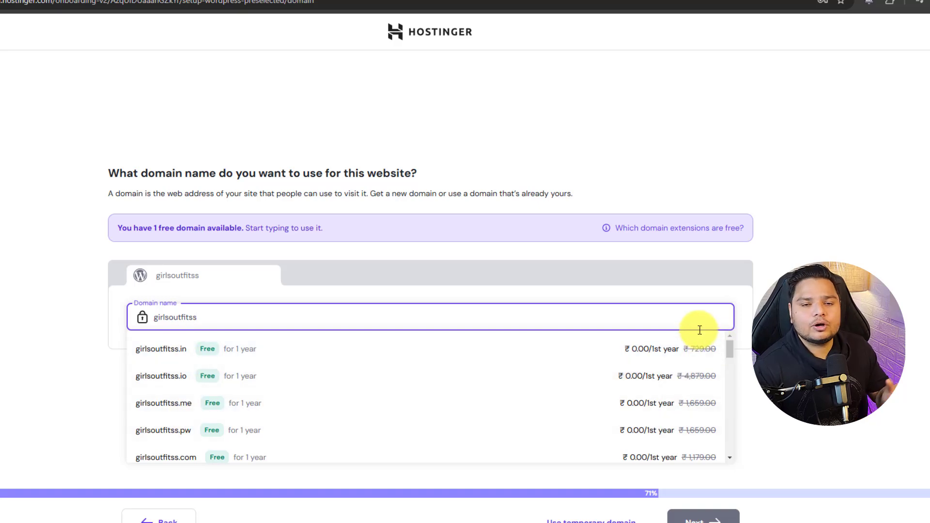
left_click(188, 456)
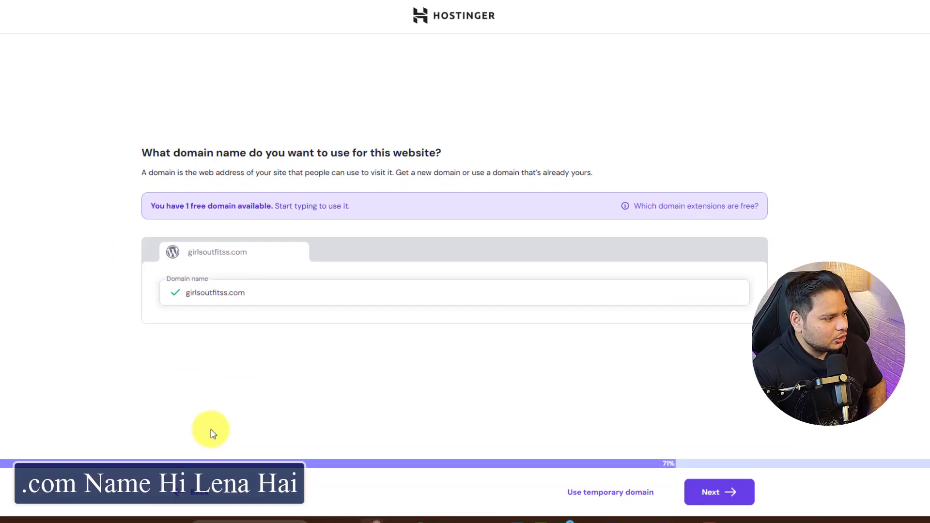
left_click(225, 293)
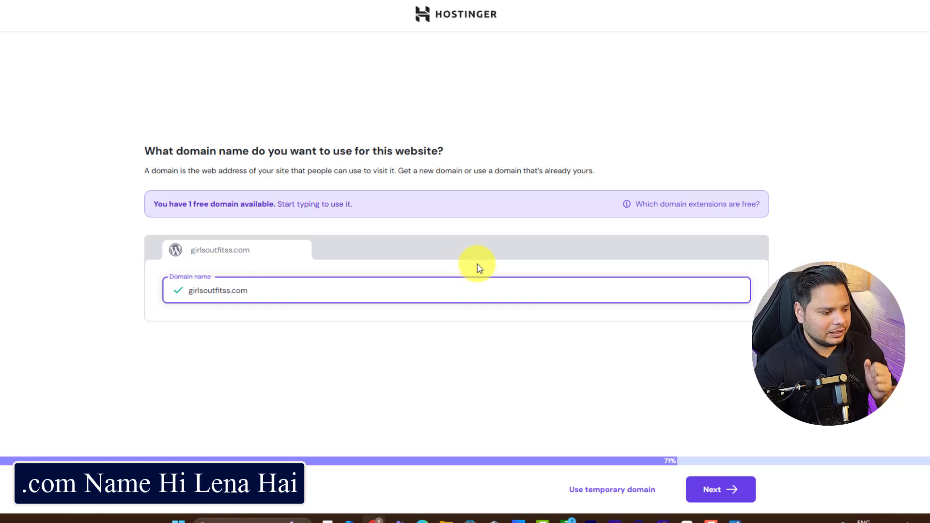
left_click(721, 491)
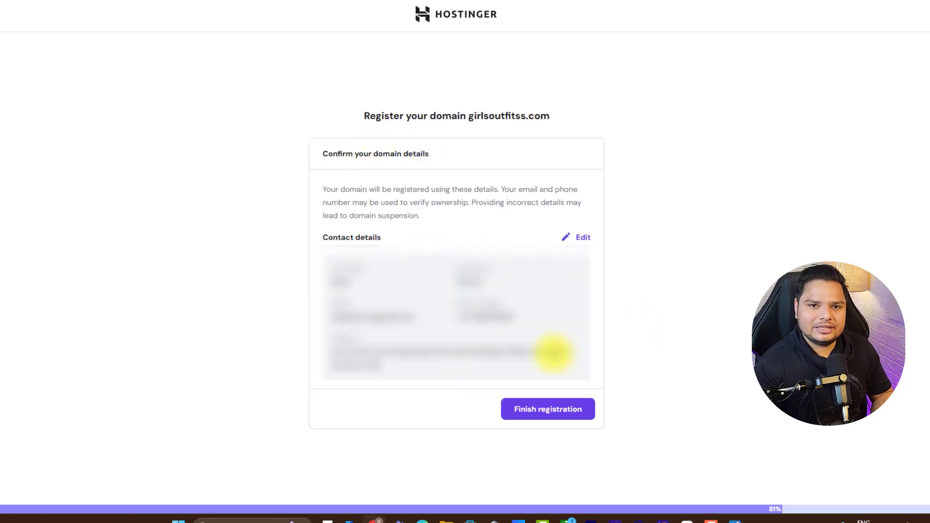
Finish registering girlsoutfitss.com and wait for the verification to complete
left_click(547, 410)
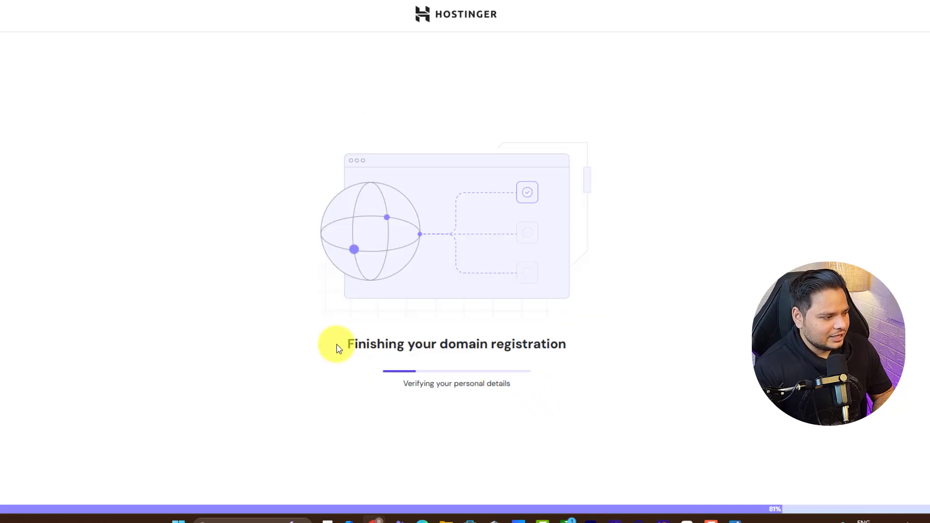
left_click_drag(357, 342, 547, 340)
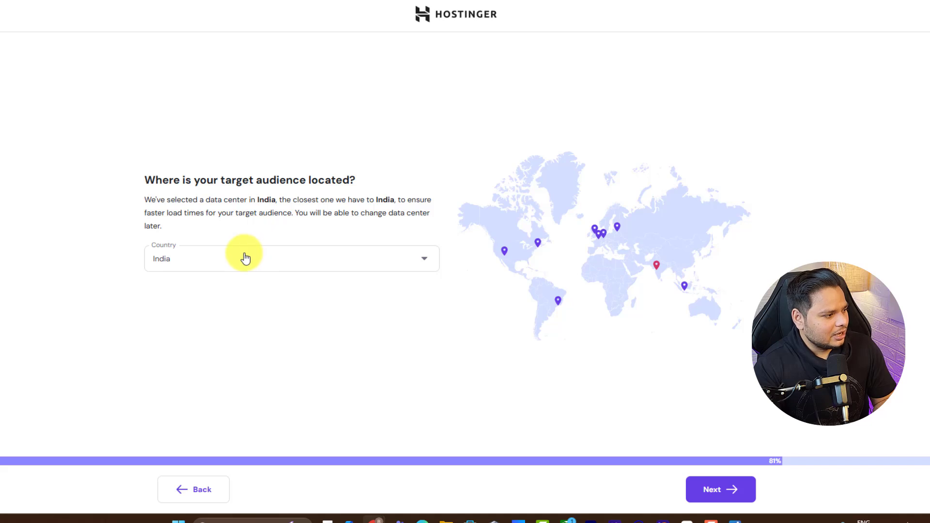
Set the data center to United States, Massachusetts and start the WordPress installation
left_click(265, 259)
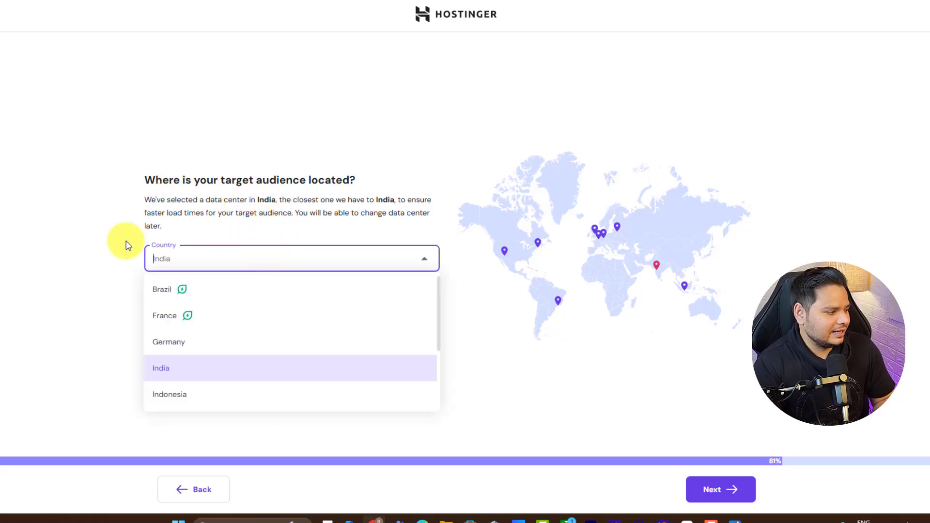
left_click_drag(439, 336, 438, 388)
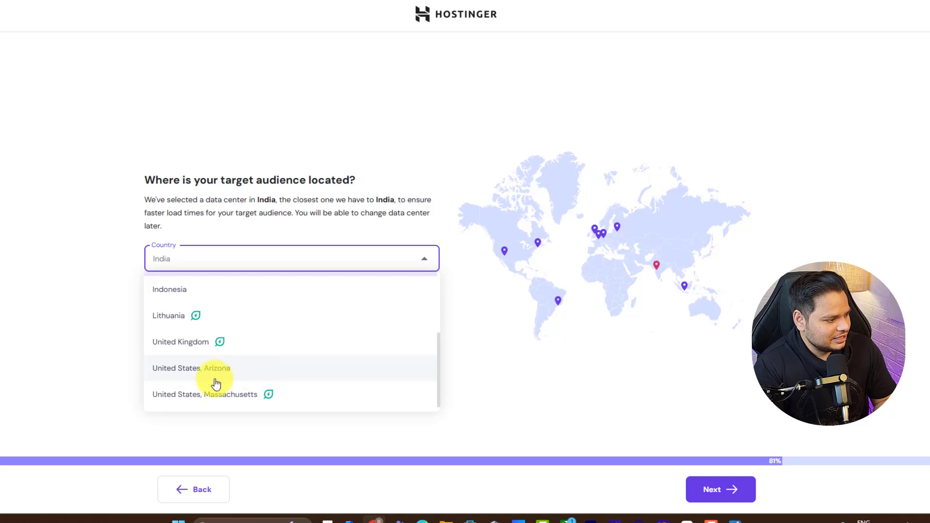
left_click(196, 397)
left_click(354, 250)
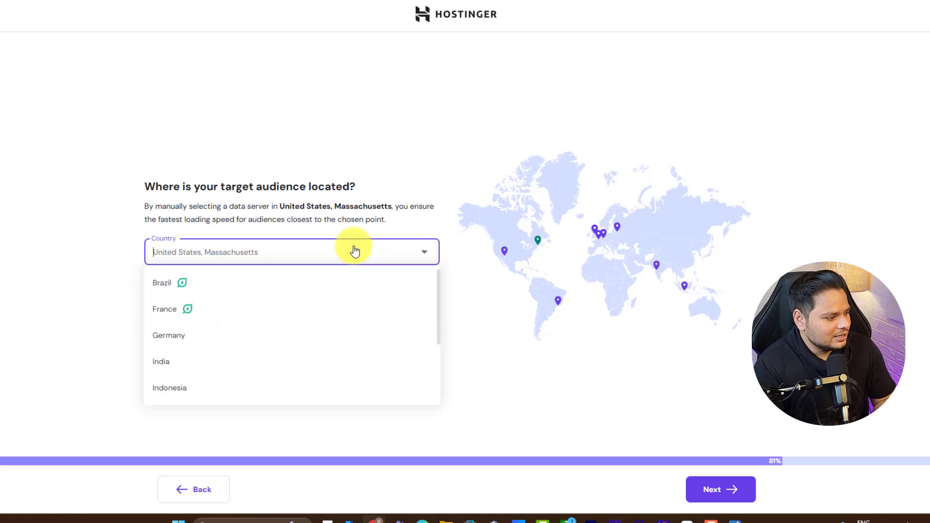
left_click(544, 311)
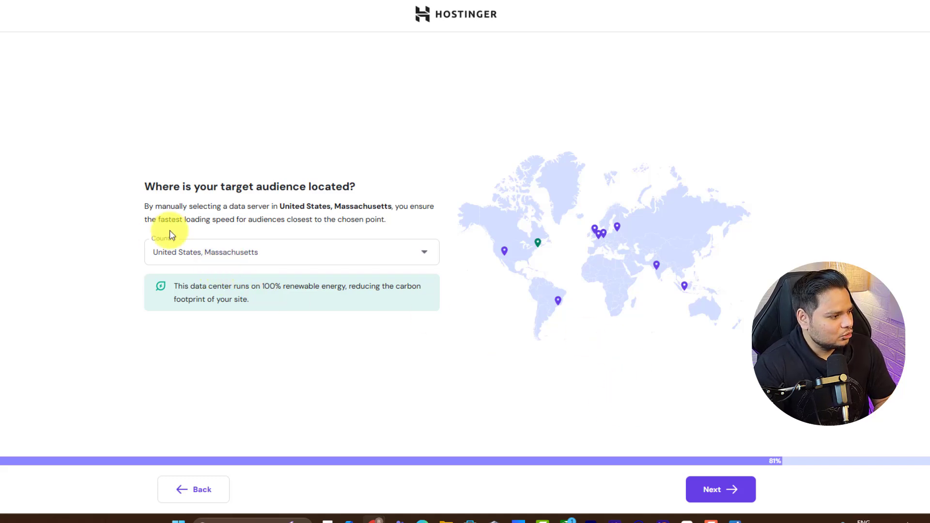
left_click(714, 491)
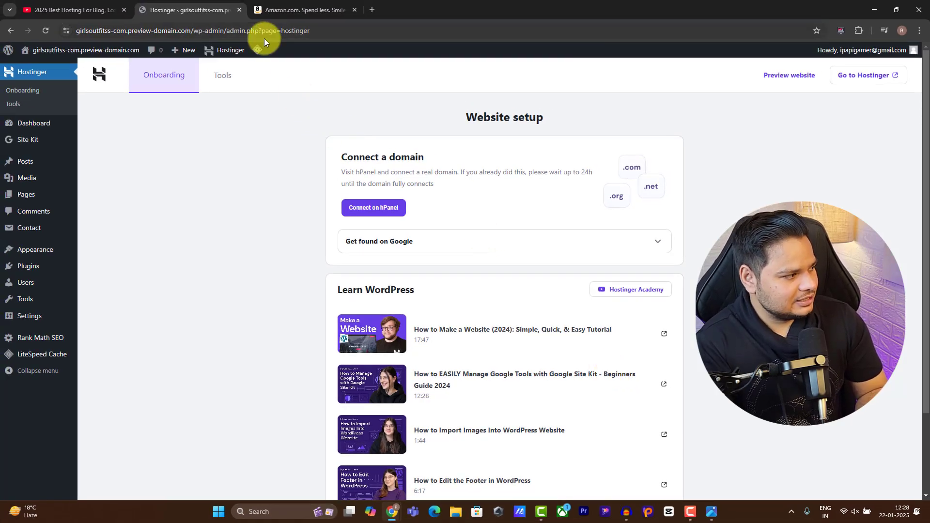
Visit the site's preview-domain front end showing the Hello world! post
mouse_move(867, 50)
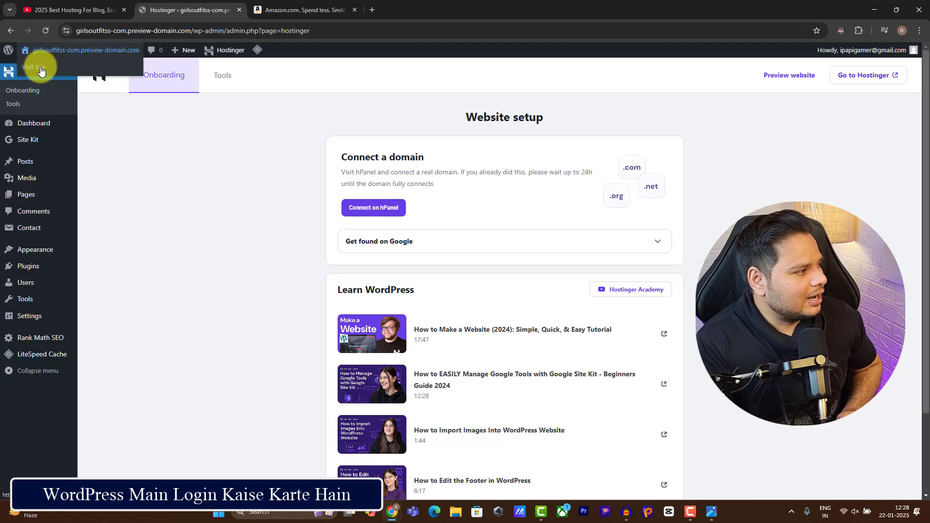
left_click(41, 71)
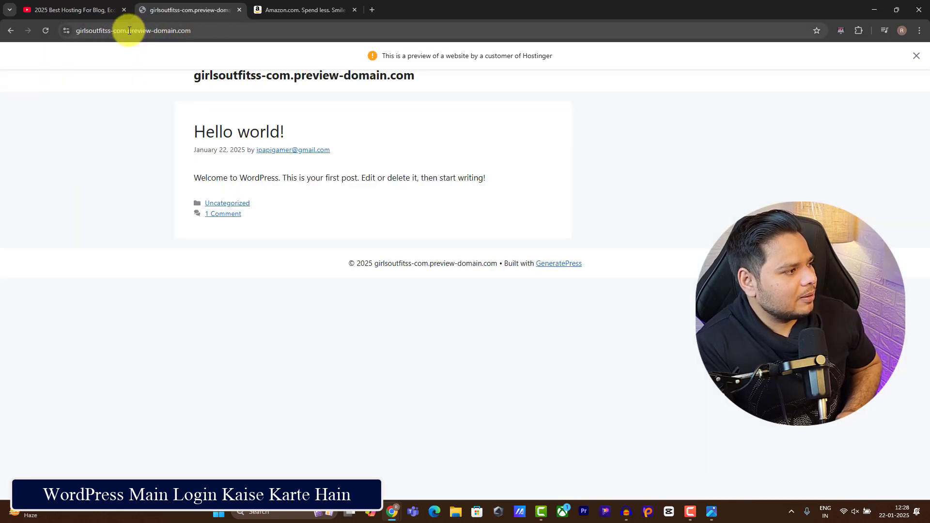
left_click_drag(132, 30, 234, 30)
key("BackSpace")
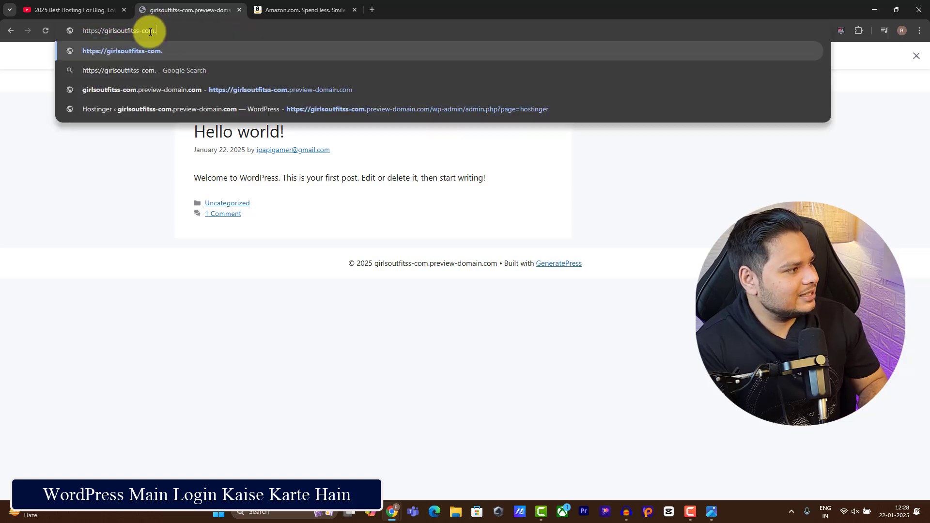
left_click(45, 149)
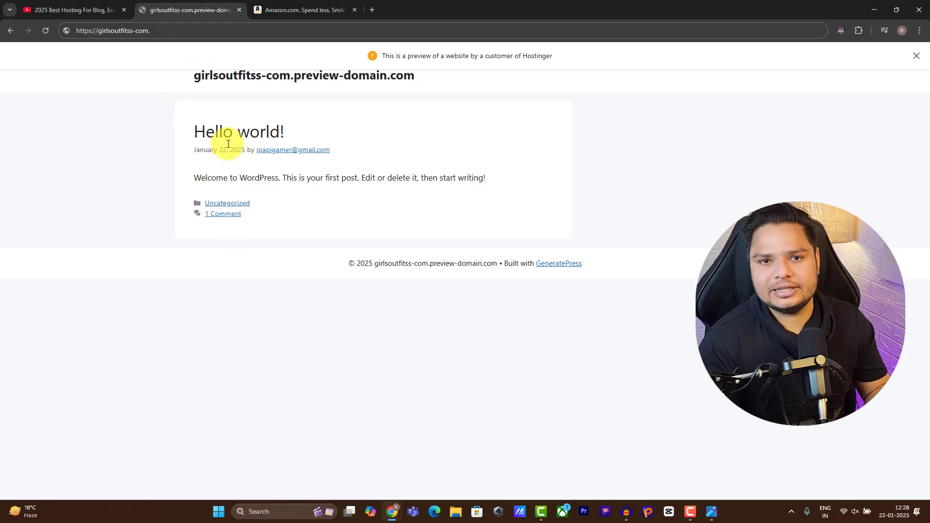
left_click(11, 33)
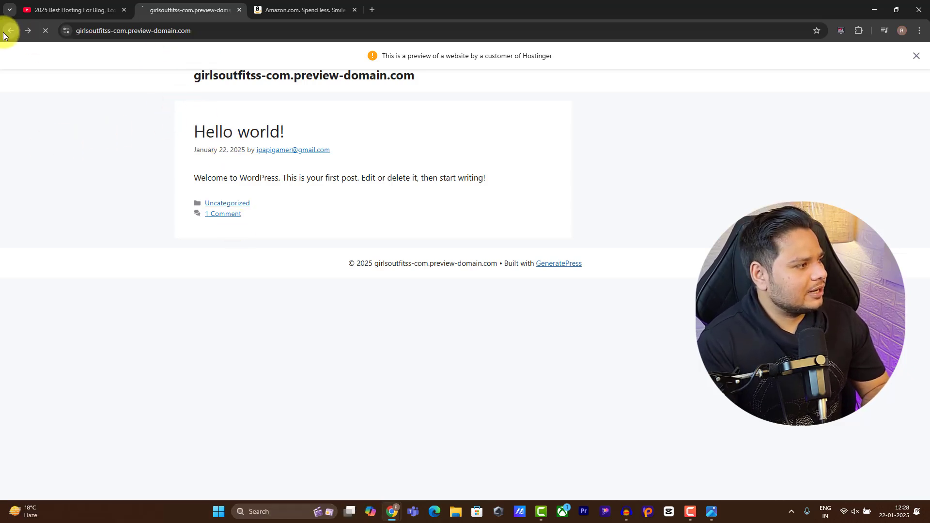
Open hostinger.in in a new tab and sign in with the Google account
left_click(373, 9)
type("hos")
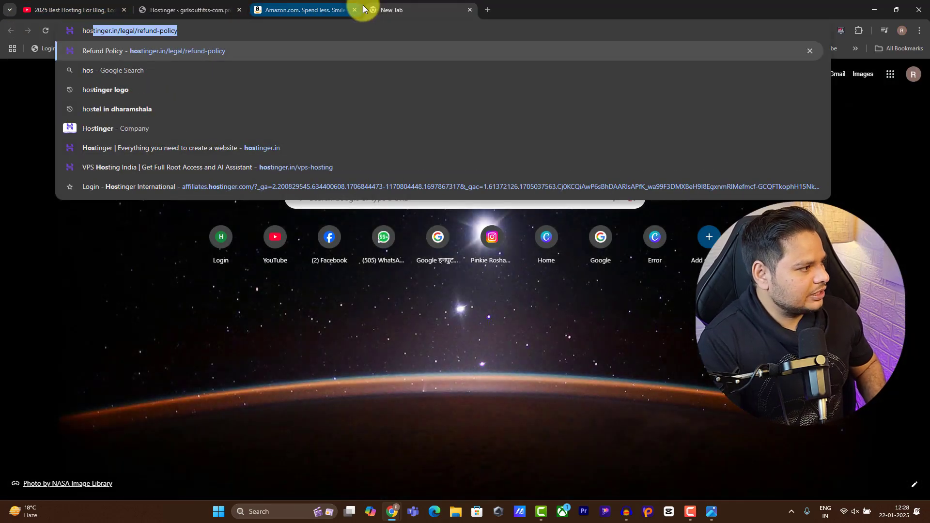
key("Down")
key("Down")
key("Up")
key("Up")
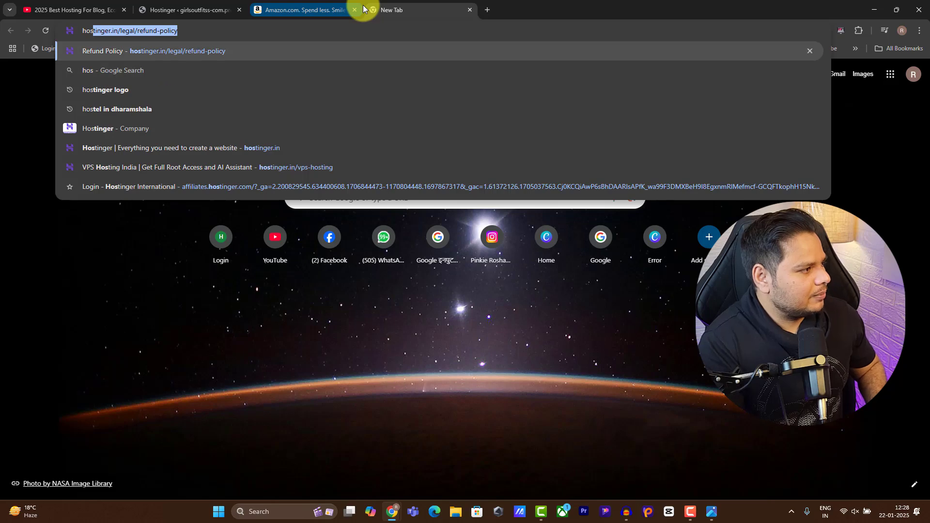
key("BackSpace")
key("Down")
key("Down")
key("Down")
key("Down")
key("Down")
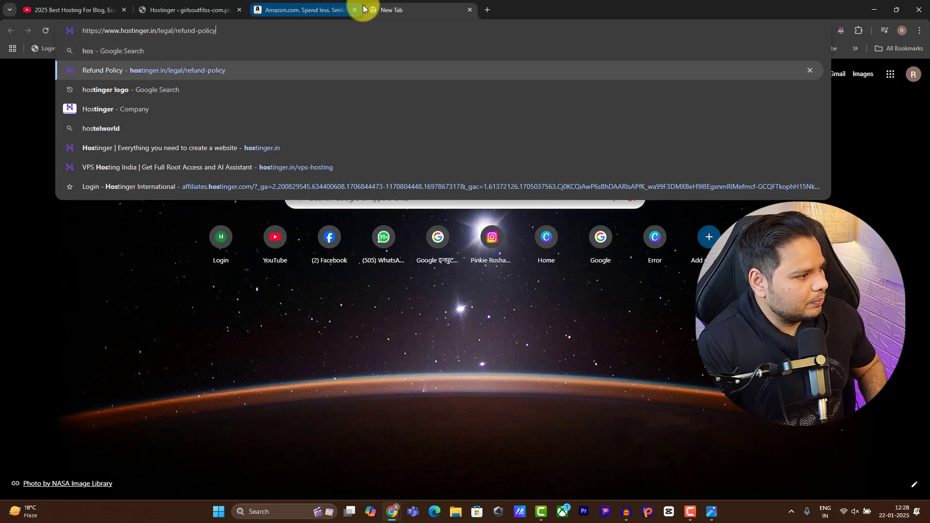
key("Return")
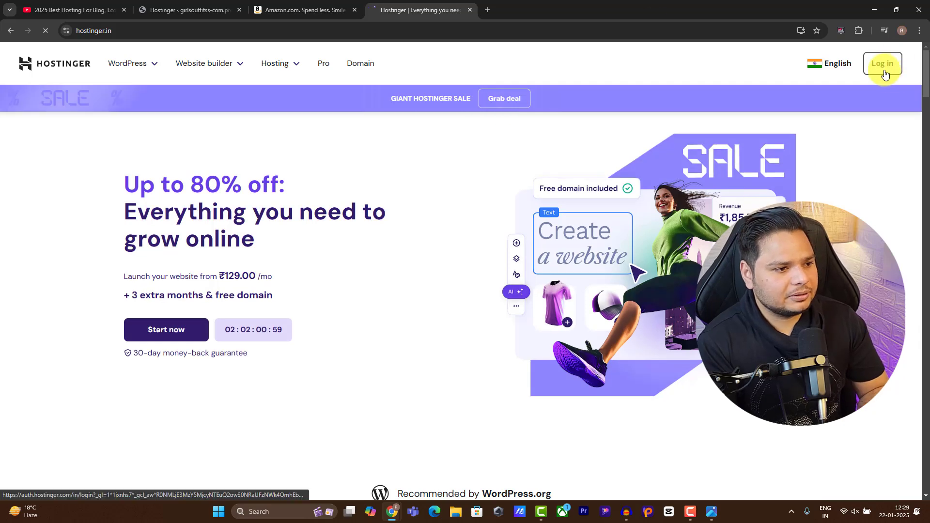
left_click(883, 67)
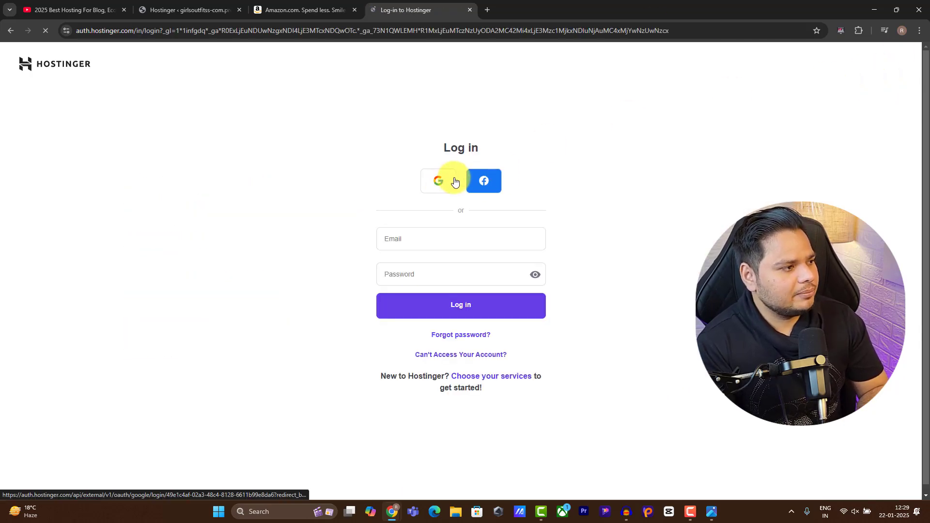
left_click(454, 182)
left_click(537, 279)
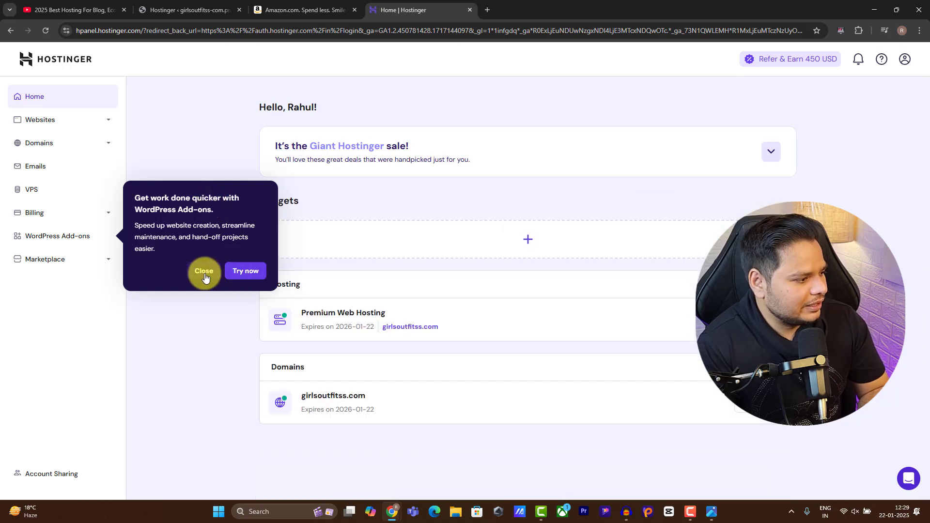
Dismiss the WordPress add-ons promotion and open the hPanel Websites list
left_click(204, 273)
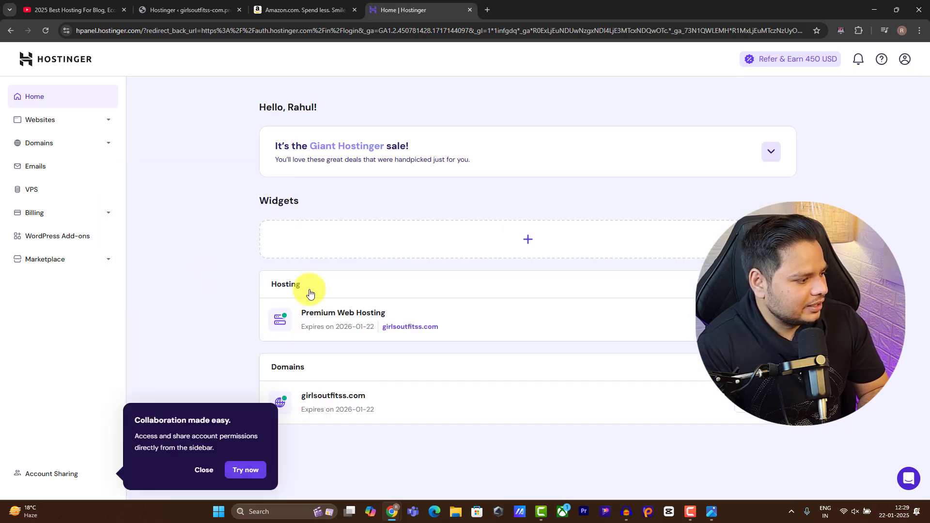
left_click(41, 120)
left_click(43, 145)
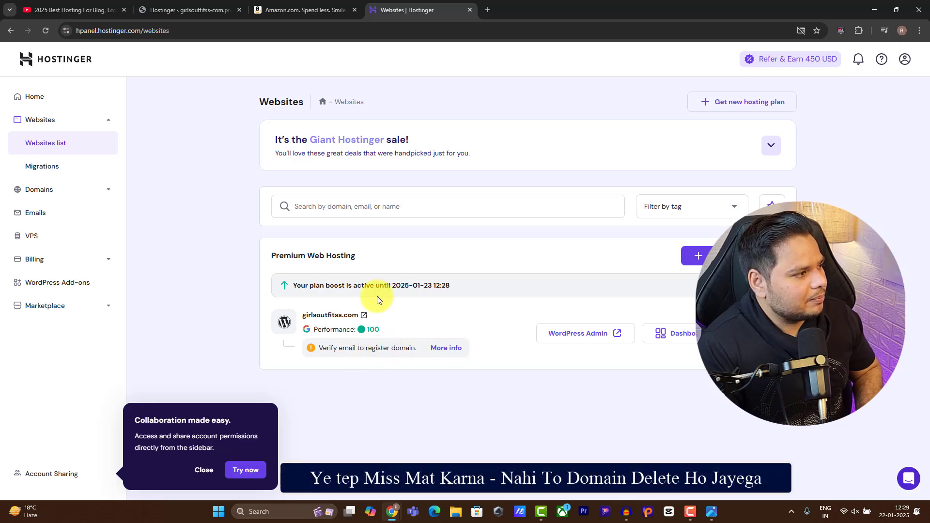
In Gmail on the other account, verify the email via Hostinger's message, then return to Hostinger
left_click(492, 6)
type("gm")
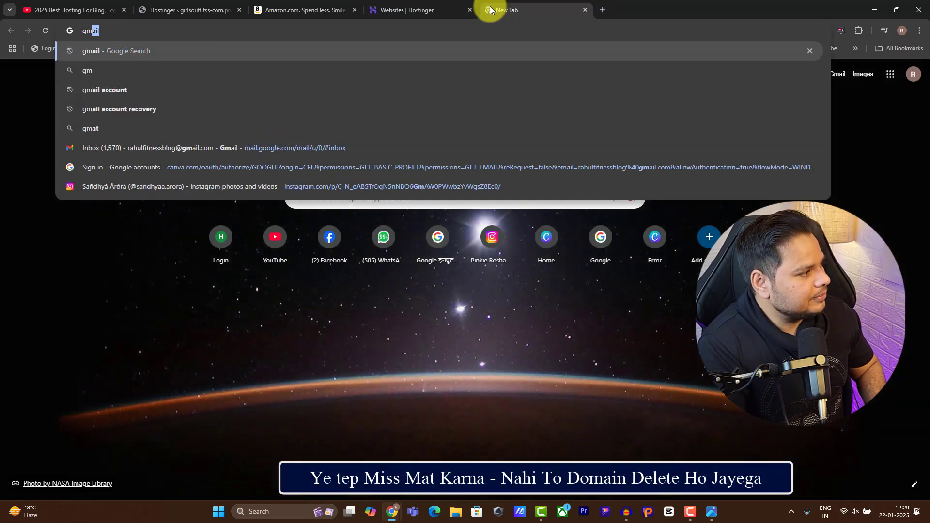
key("Return")
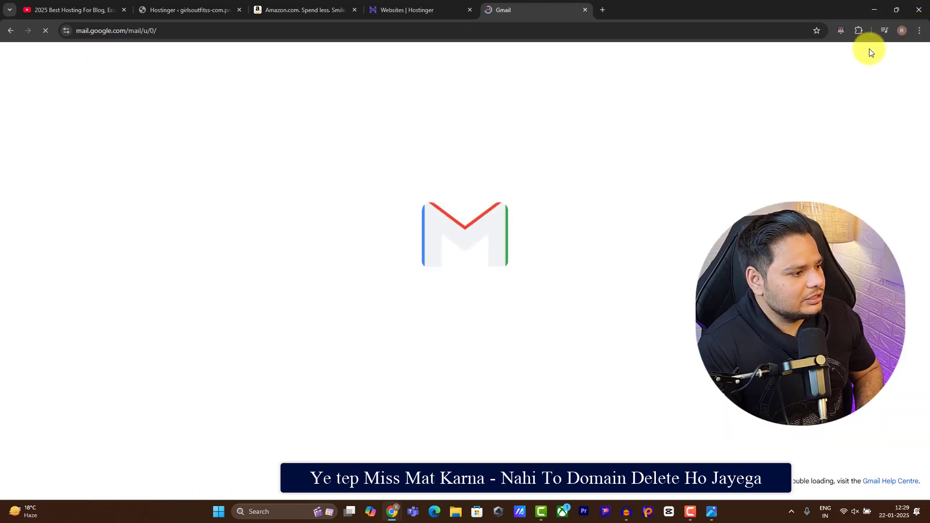
left_click(913, 57)
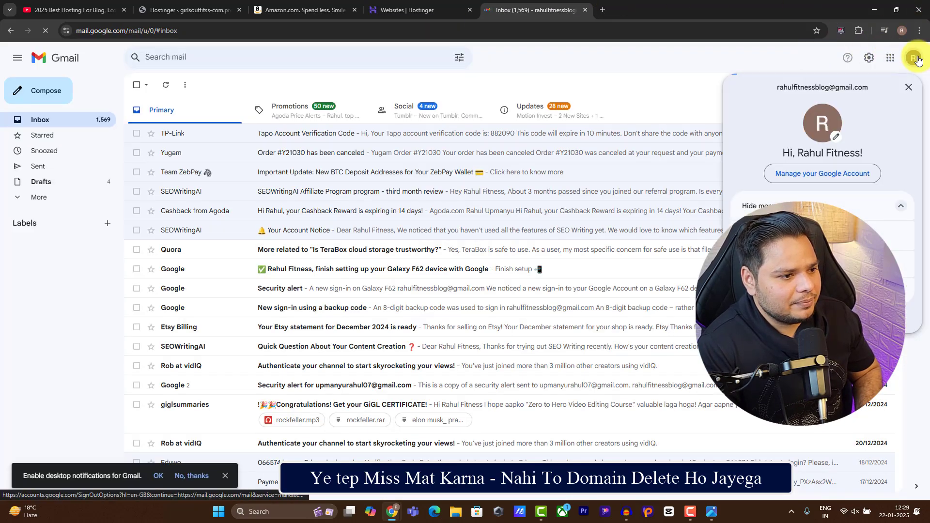
left_click(819, 236)
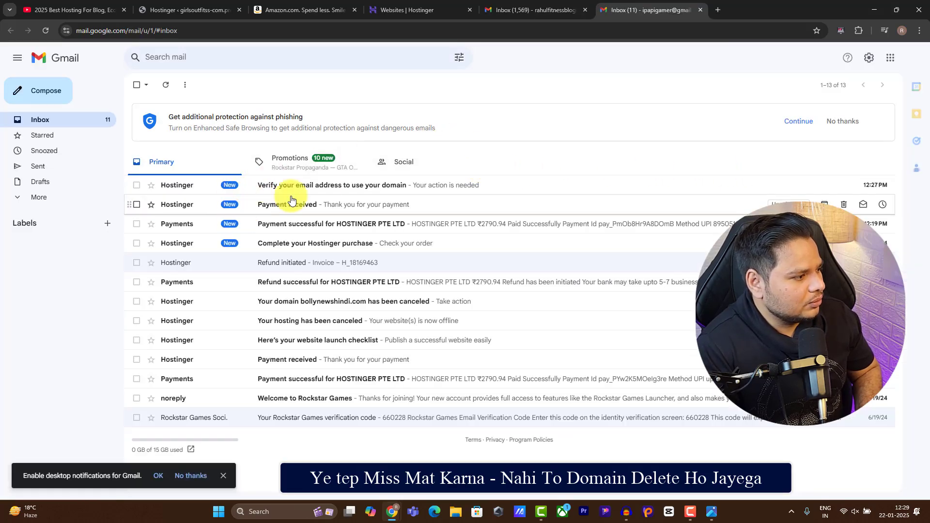
left_click(332, 190)
left_click(422, 345)
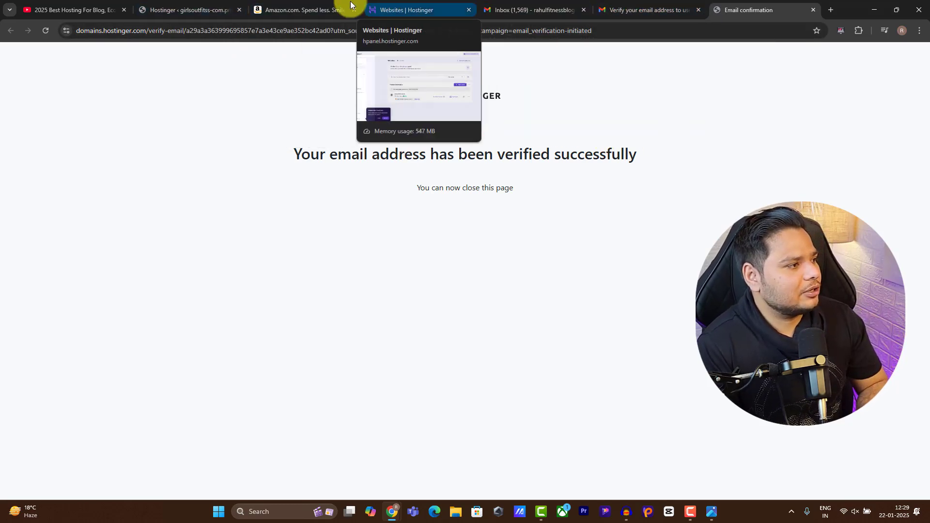
left_click(439, 8)
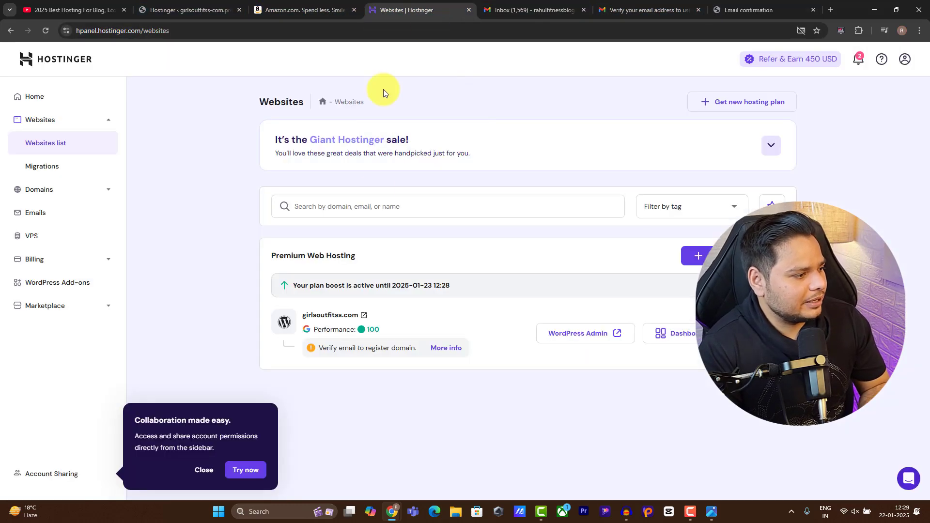
Open the girlsoutfitss.com WordPress admin and log out of the dashboard
left_click(565, 335)
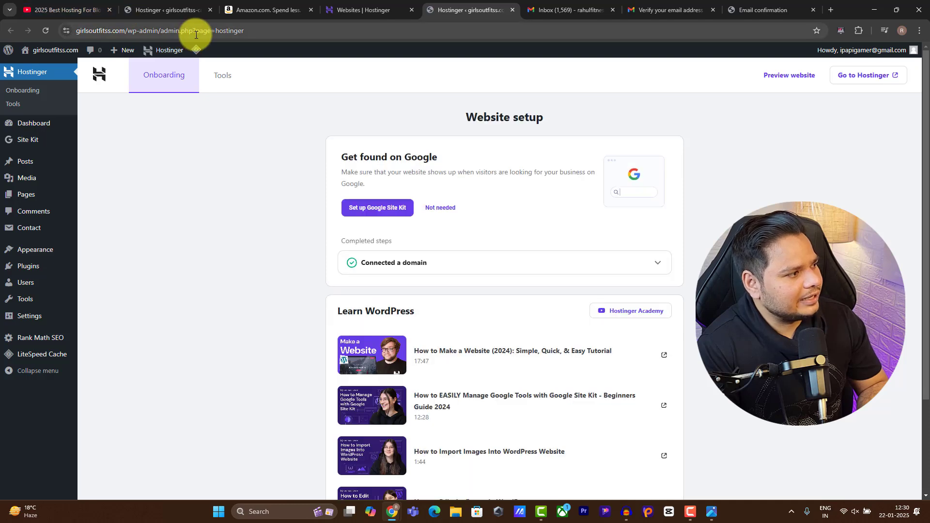
left_click_drag(218, 31, 278, 32)
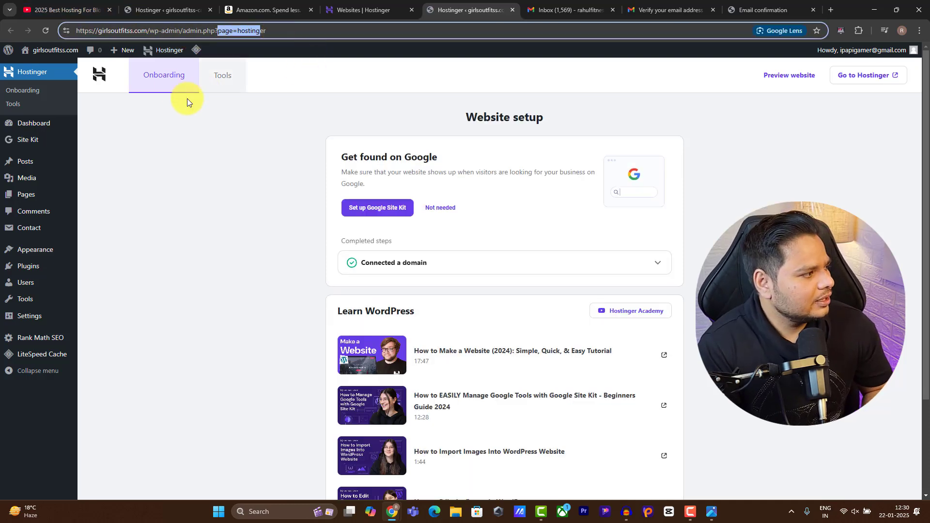
mouse_move(849, 50)
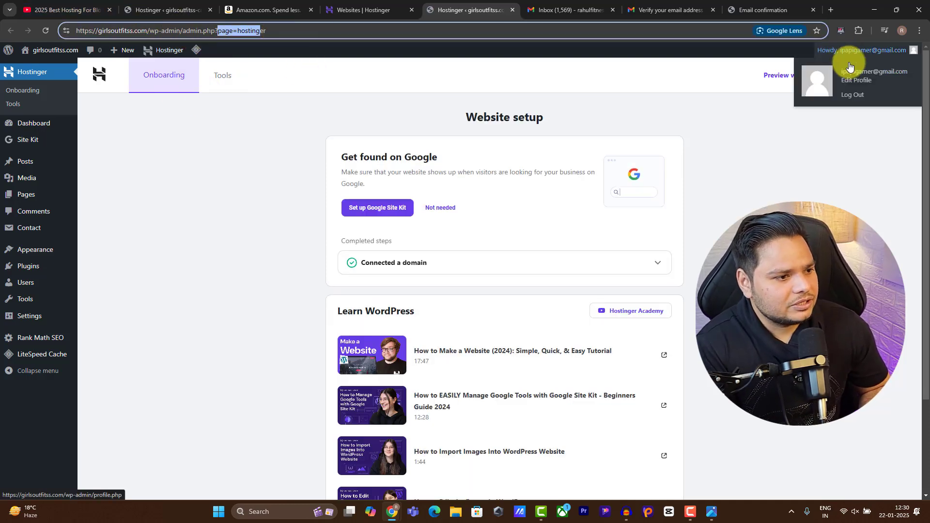
left_click(853, 95)
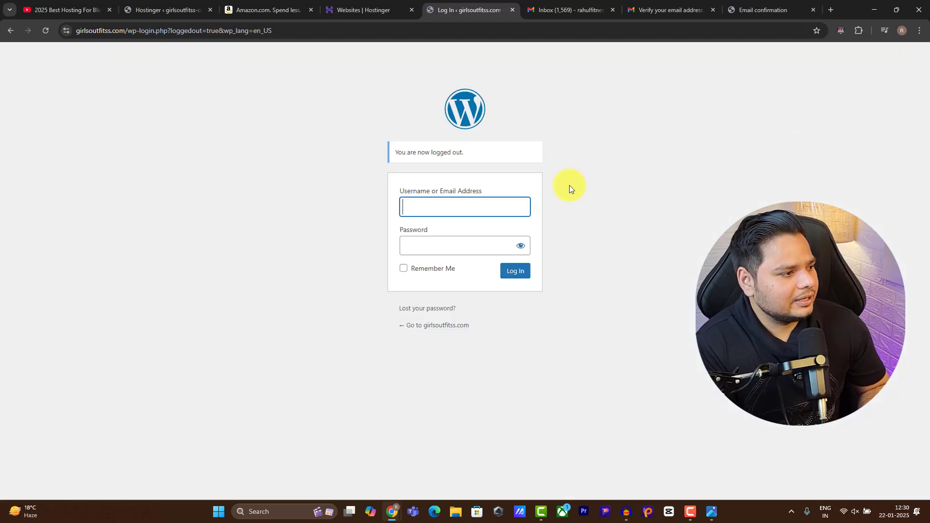
left_click(484, 205)
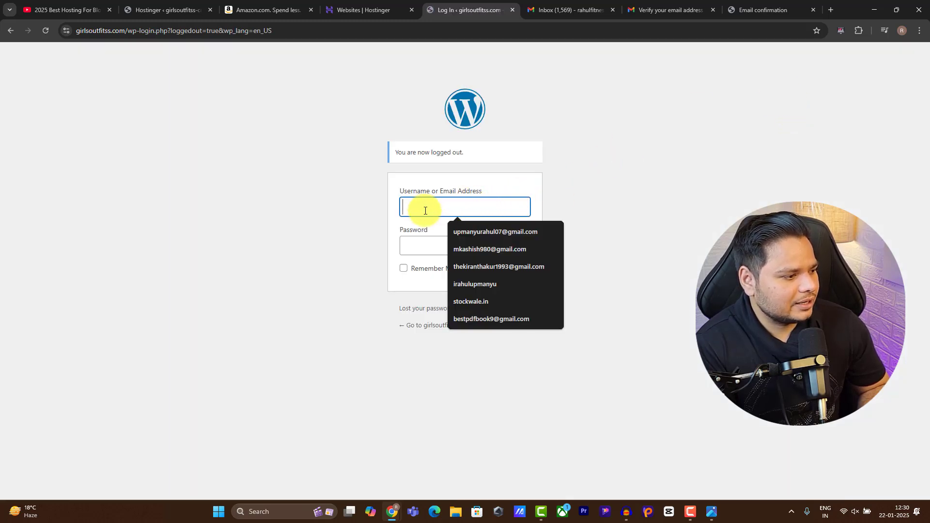
left_click_drag(285, 30, 156, 53)
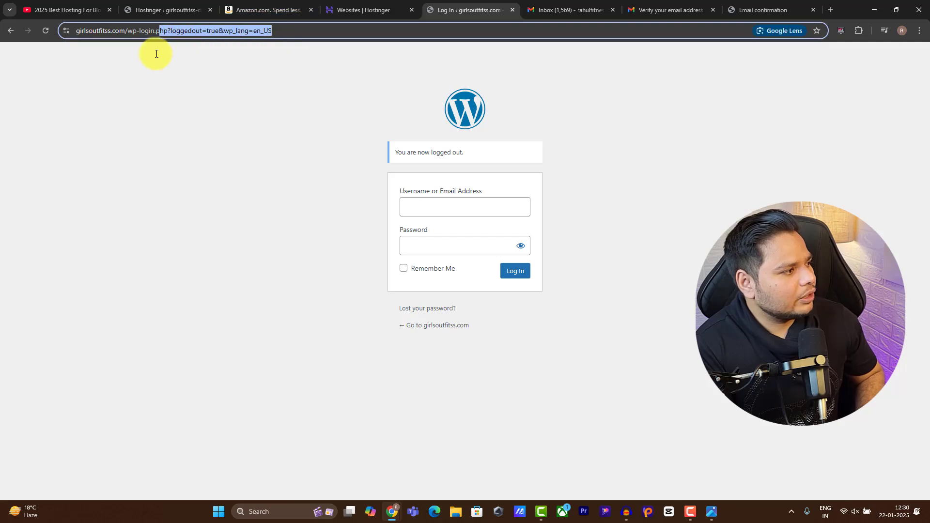
key("BackSpace")
key("Return")
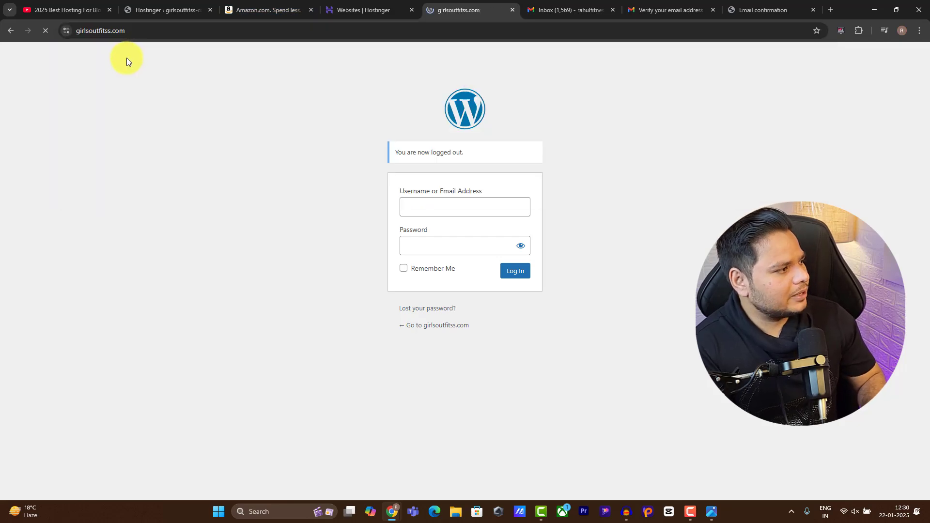
Load girlsoutfitss.com/wp-admin login page, then switch back to the Hostinger websites list
left_click(142, 30)
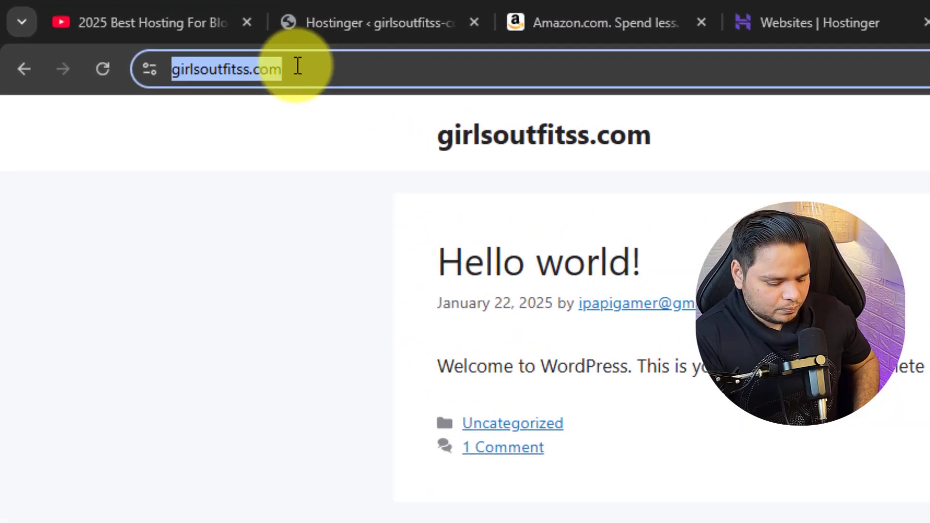
key("End")
type(".")
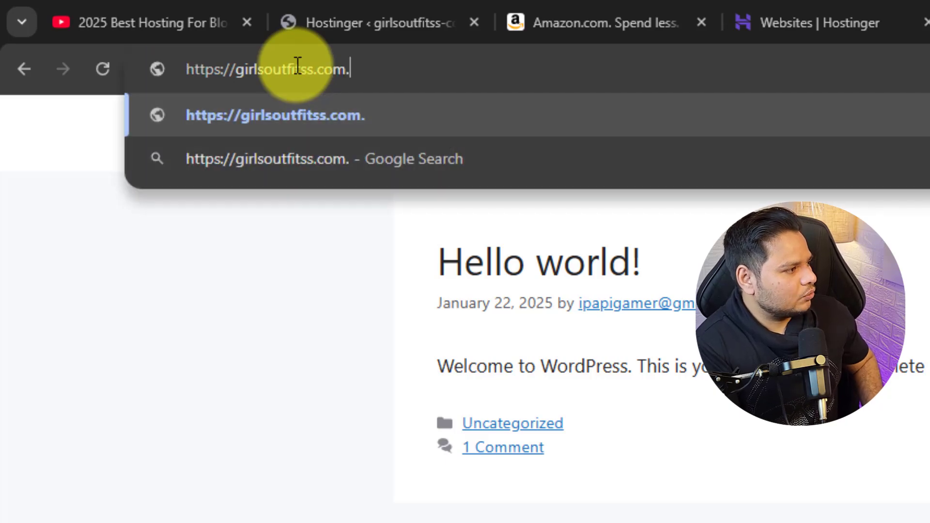
key("BackSpace")
type("/w")
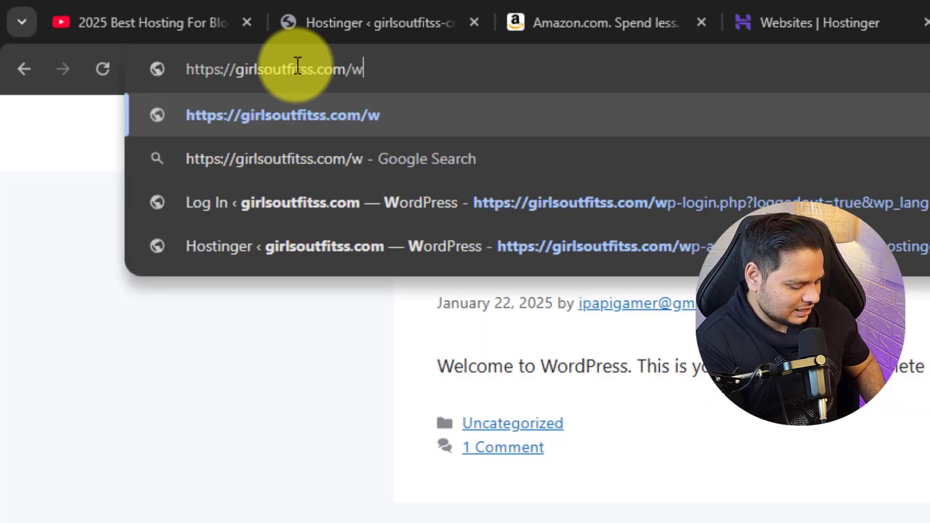
type("p-admin")
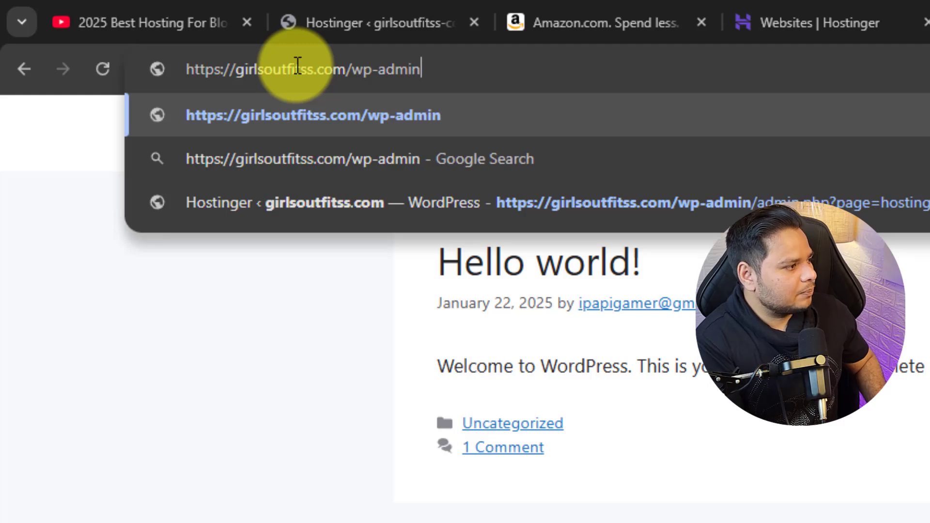
key("Return")
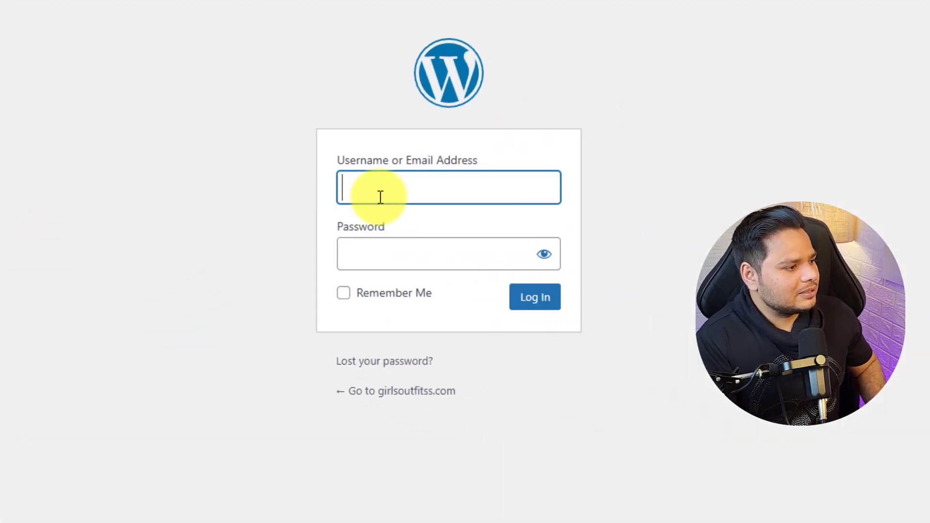
left_click(462, 178)
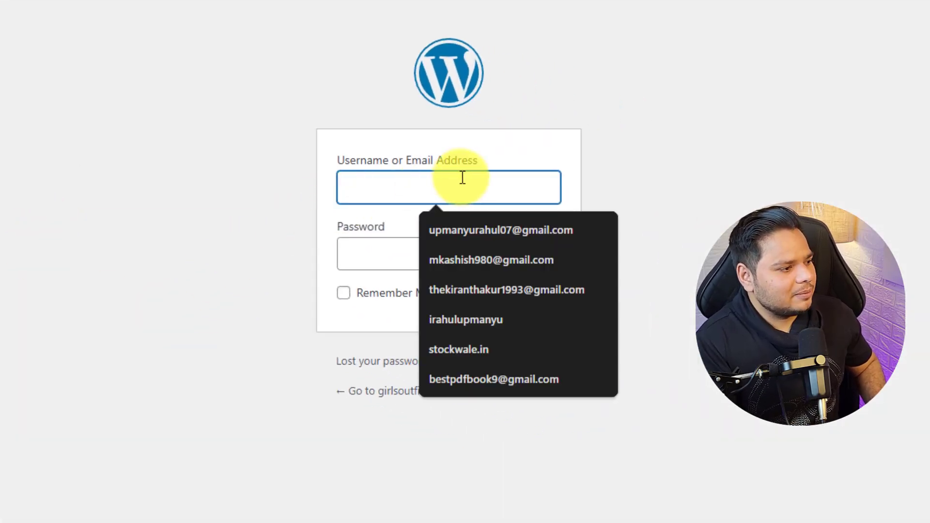
left_click(286, 207)
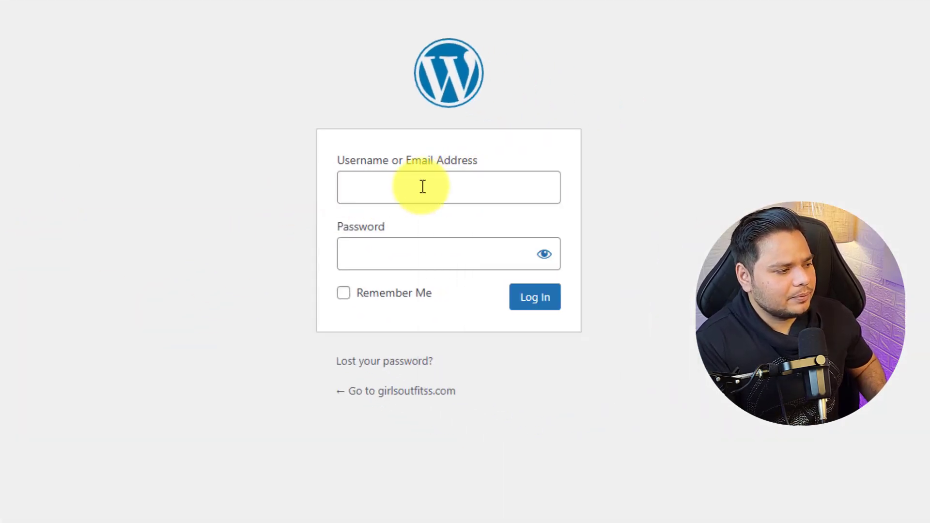
left_click(422, 258)
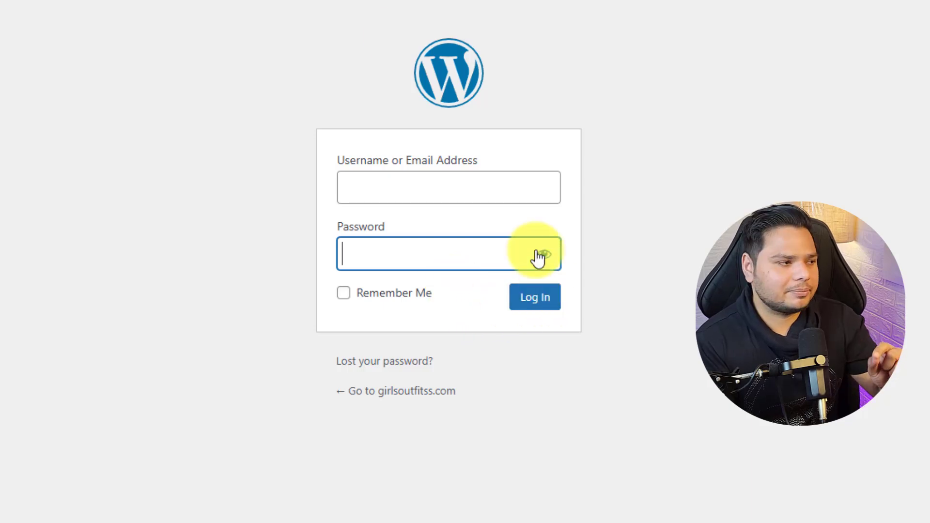
left_click(368, 9)
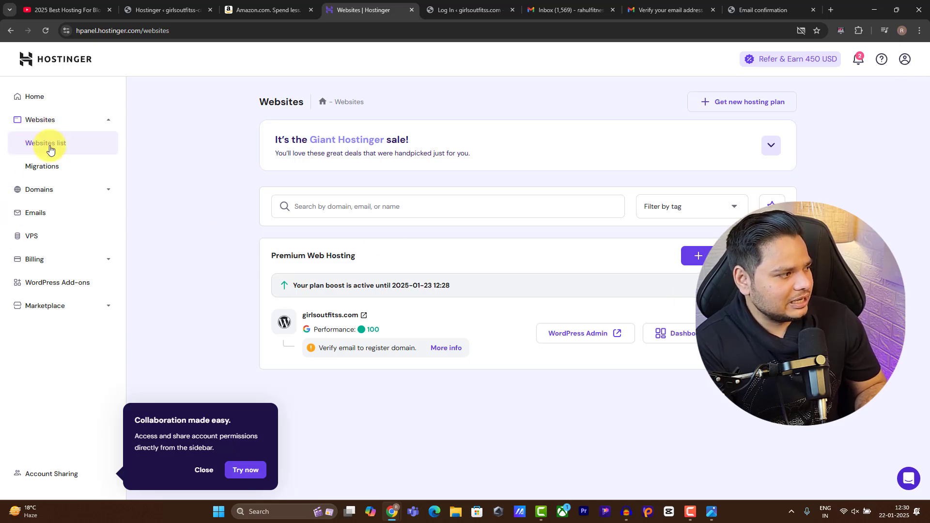
Reopen the girlsoutfitss.com WordPress admin from hPanel and view the live front page
left_click(550, 333)
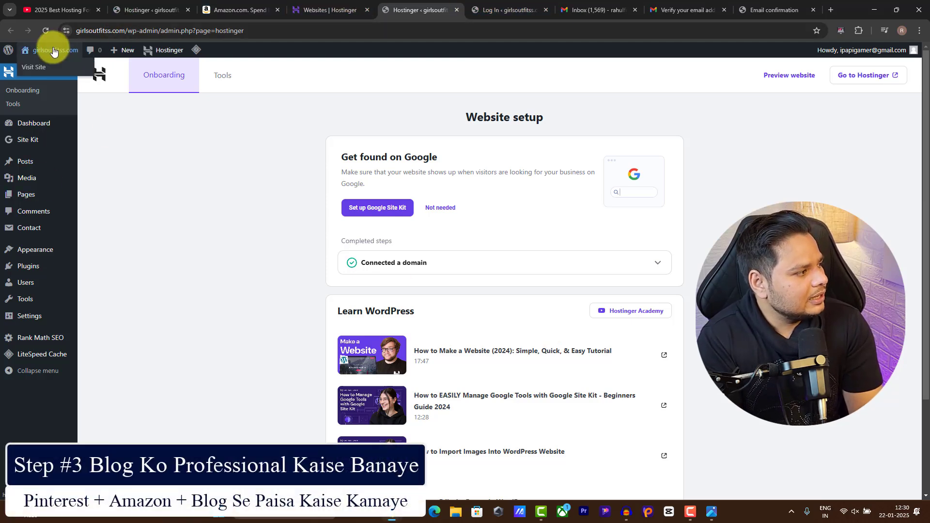
left_click(47, 64)
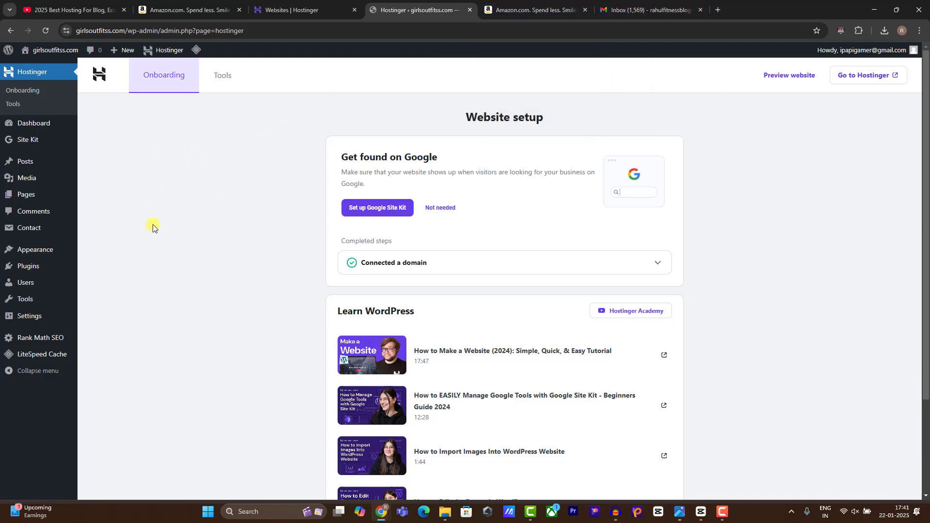
Upload generatepress (4).zip as a new plugin, install it and activate GP Premium
mouse_move(46, 264)
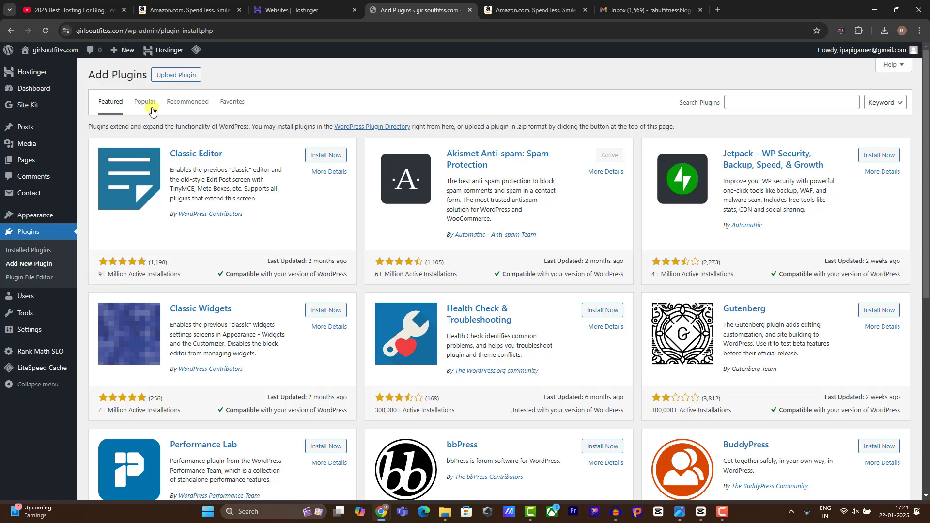
left_click(181, 79)
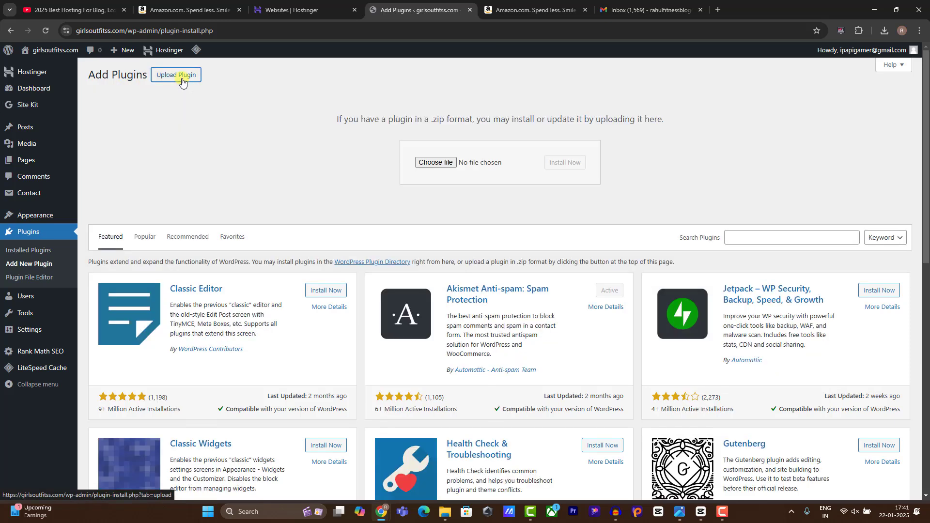
left_click(431, 164)
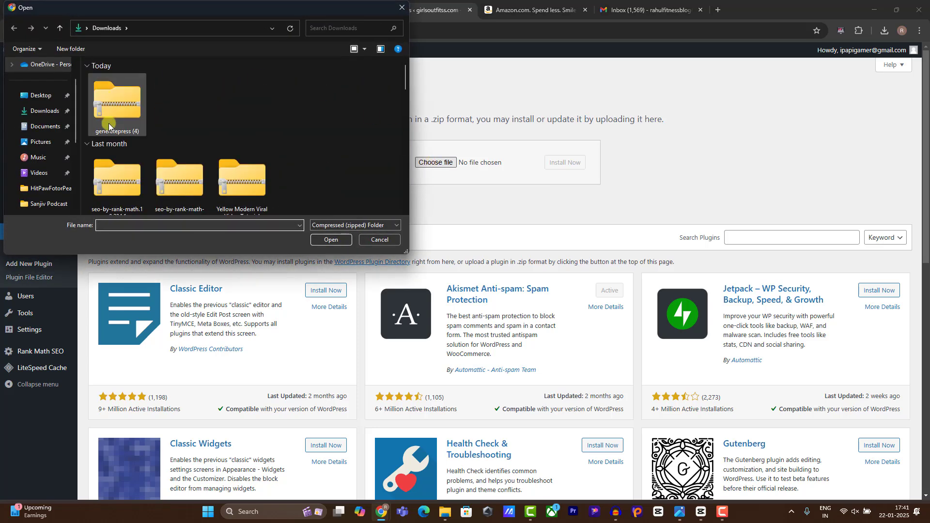
left_click(112, 120)
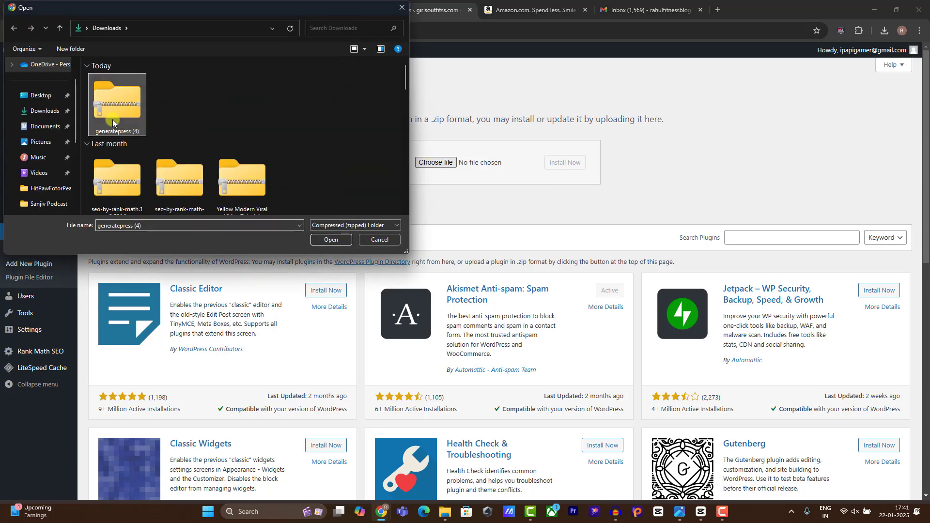
double_click(112, 119)
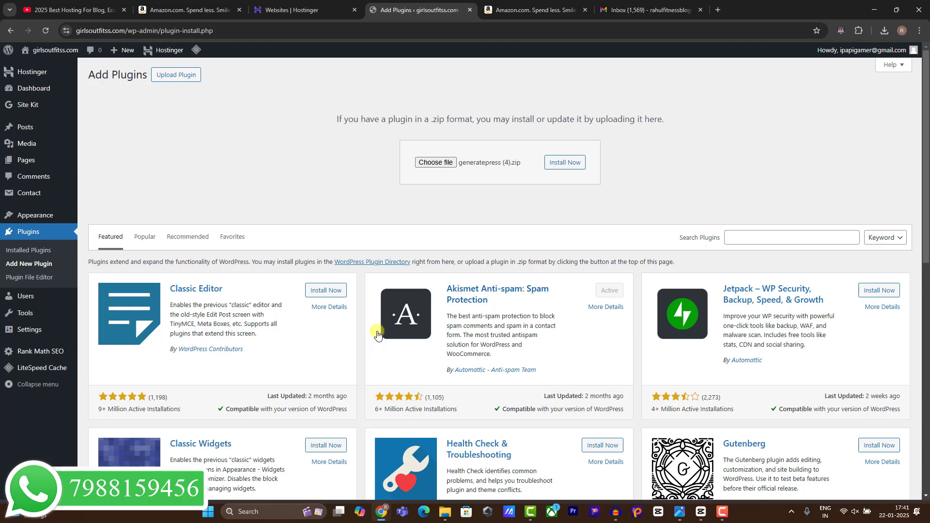
left_click(565, 163)
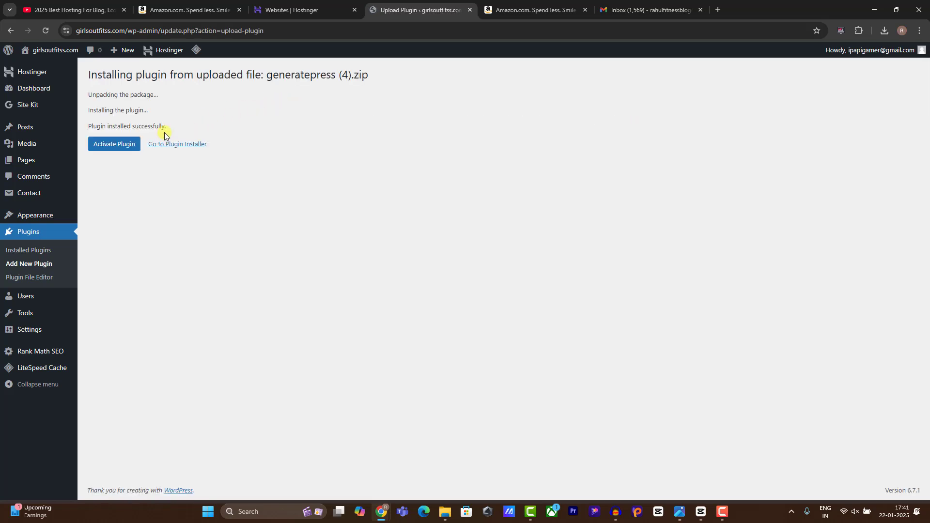
left_click(125, 152)
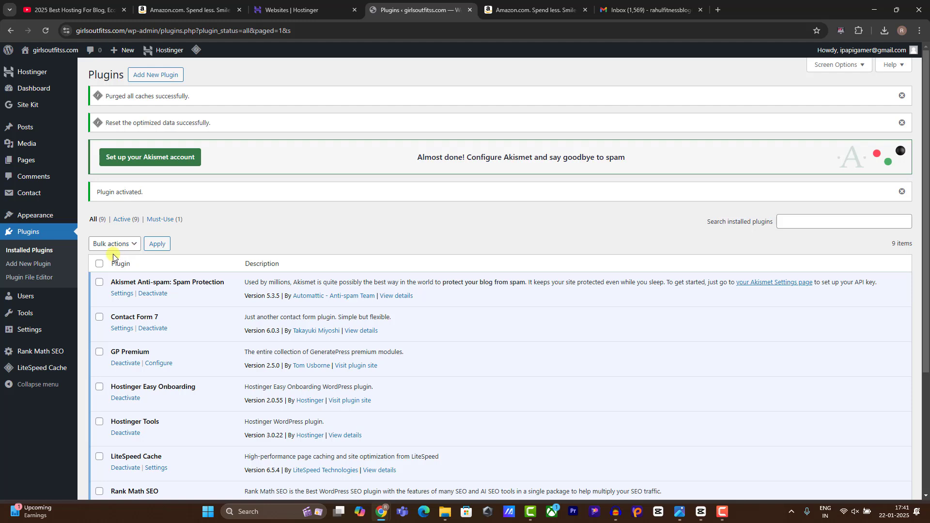
mouse_move(35, 214)
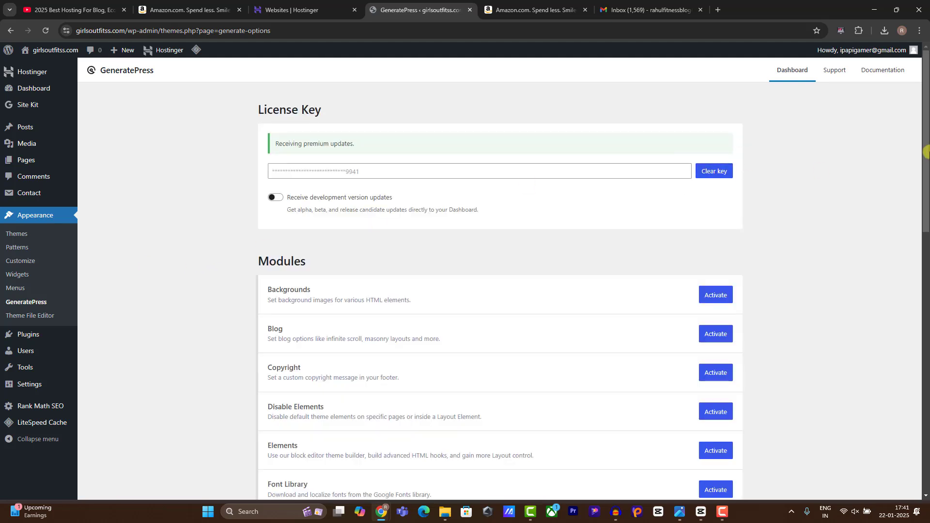
Activate the Backgrounds, Blog, Copyright, Disable Elements, Elements, Font Library, Menu Plus, Secondary Nav, Site Library and Spacing modules, then reload
left_click_drag(929, 152, 927, 224)
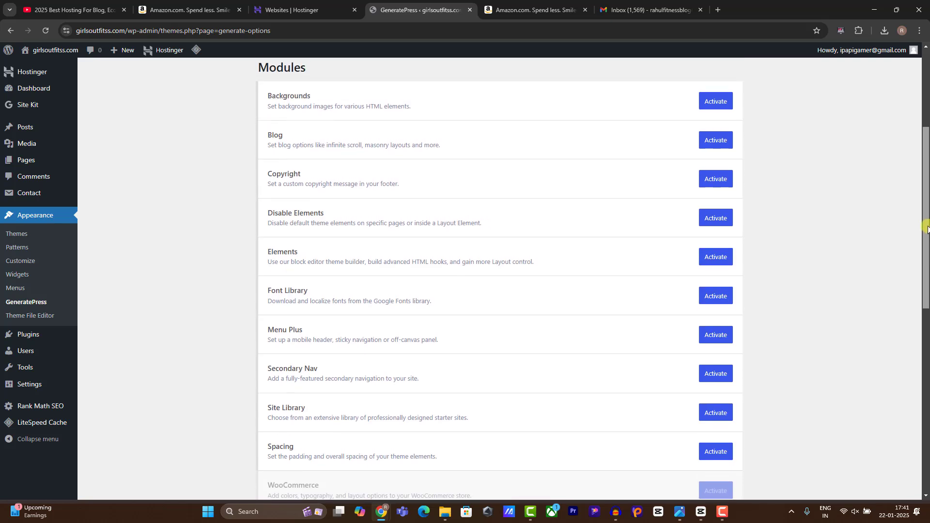
left_click(714, 102)
left_click(714, 140)
left_click(714, 179)
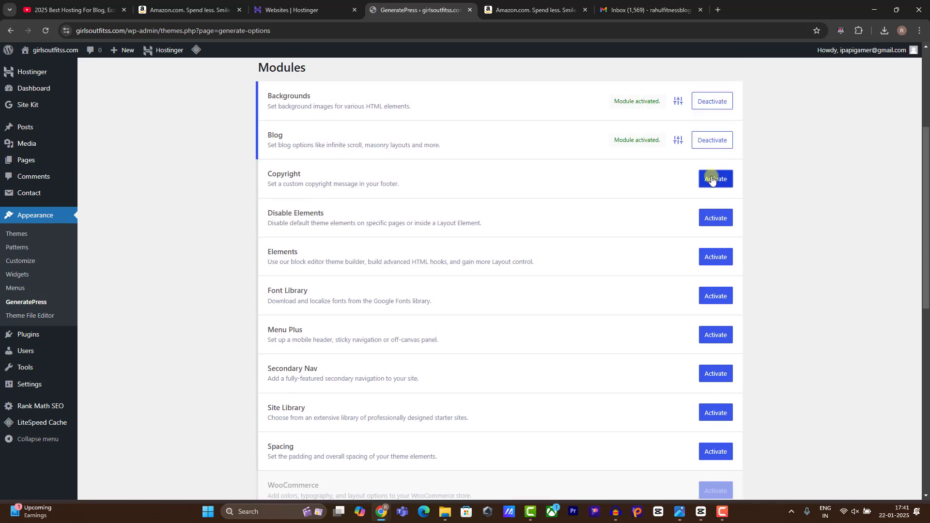
left_click(714, 226)
left_click(714, 257)
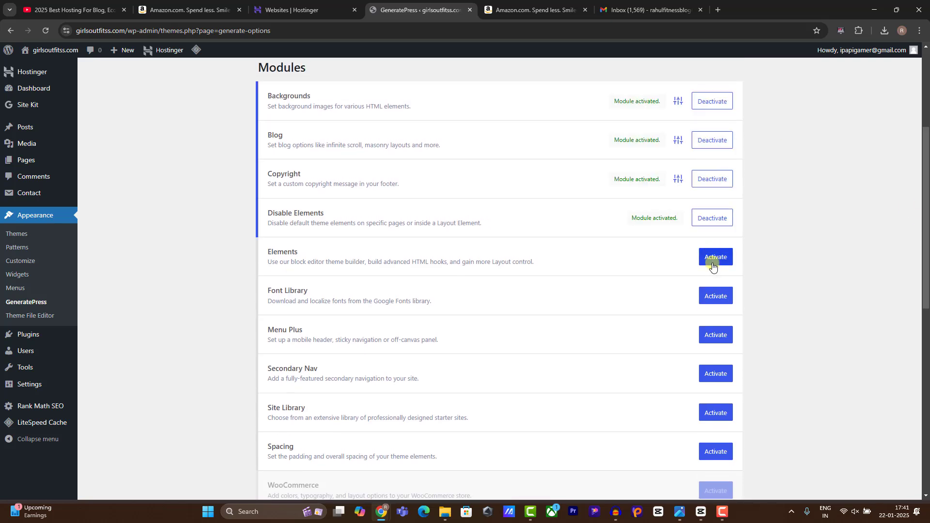
left_click(715, 296)
left_click(714, 330)
left_click(716, 374)
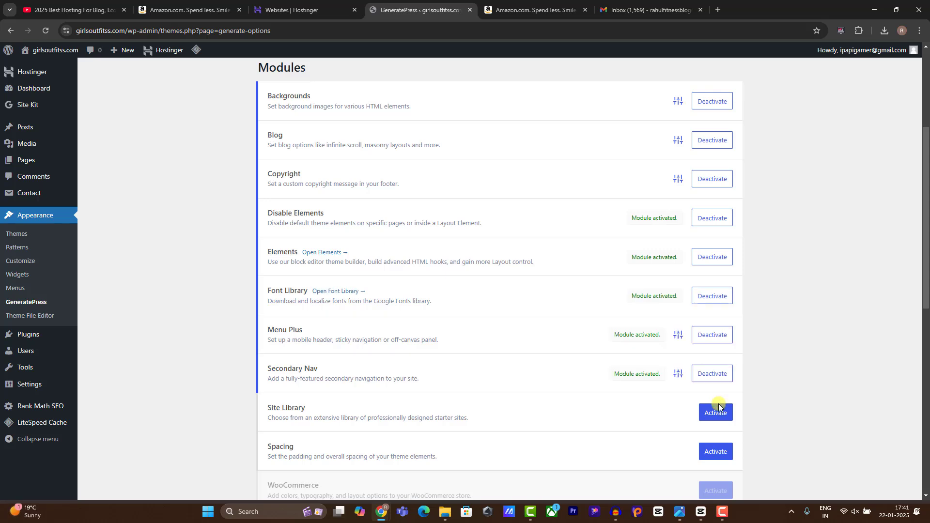
left_click(719, 411)
left_click(718, 451)
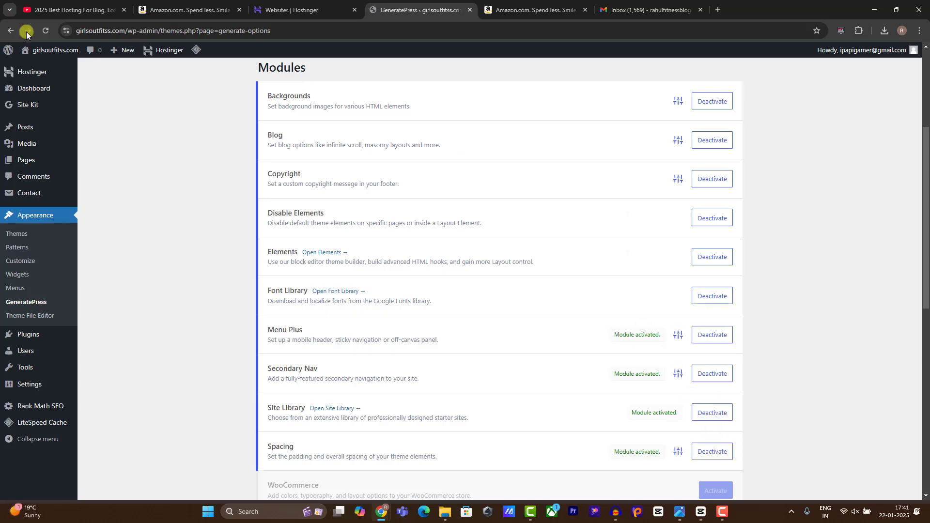
left_click(51, 28)
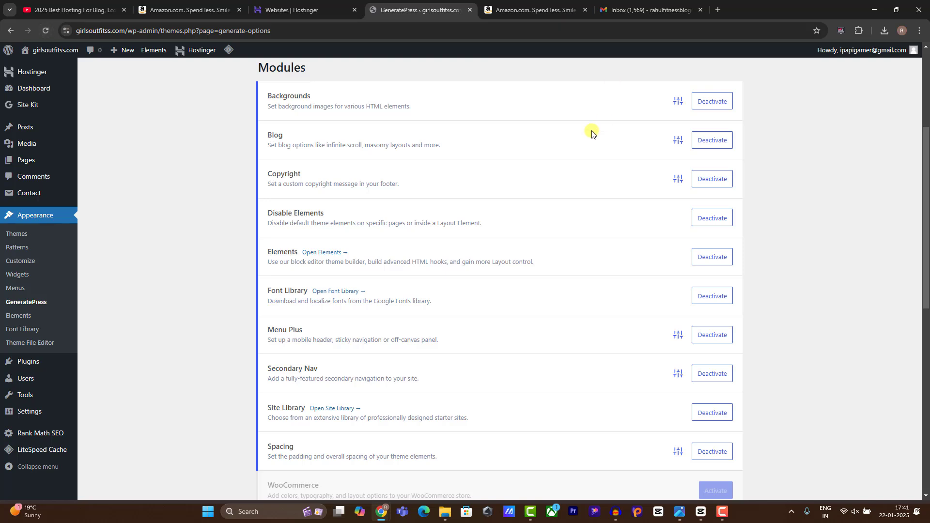
Import customizer settings from GP Basic Settings (6).json and confirm the overwrite
left_click_drag(927, 201, 926, 376)
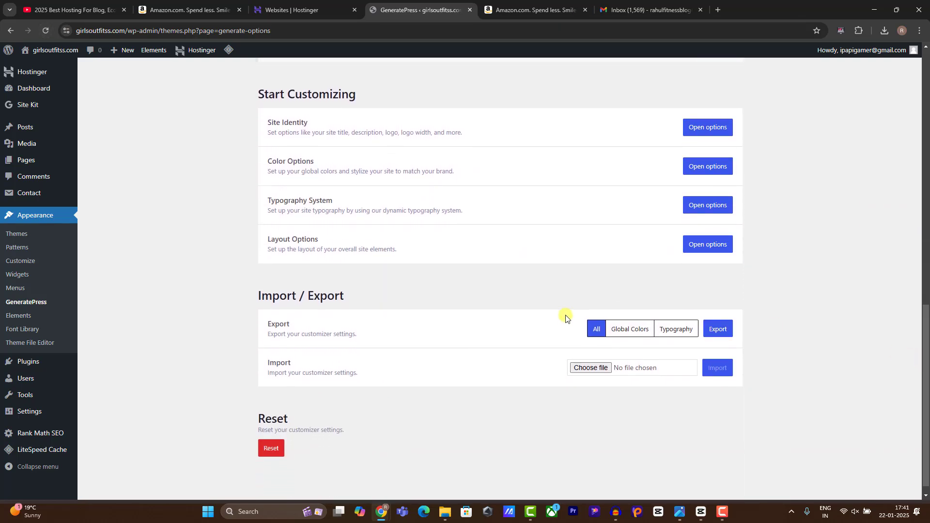
left_click(588, 368)
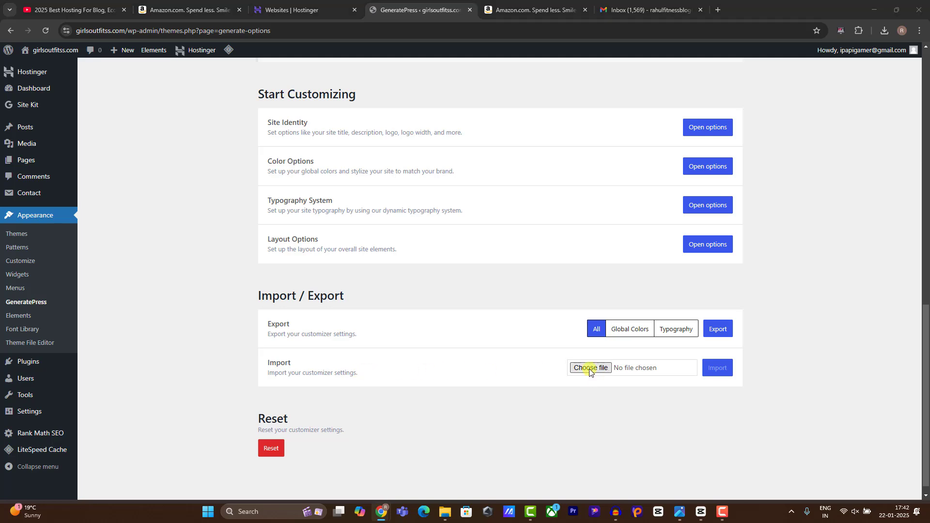
double_click(116, 132)
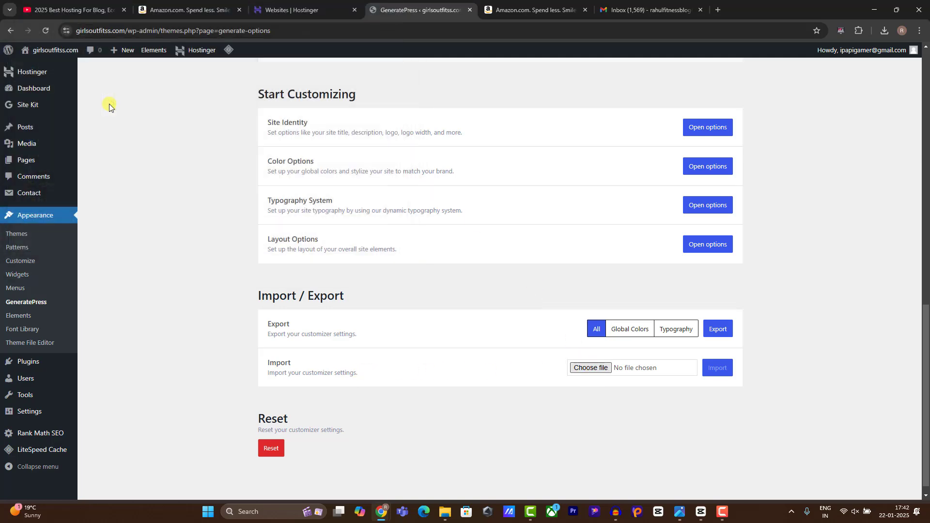
left_click(726, 368)
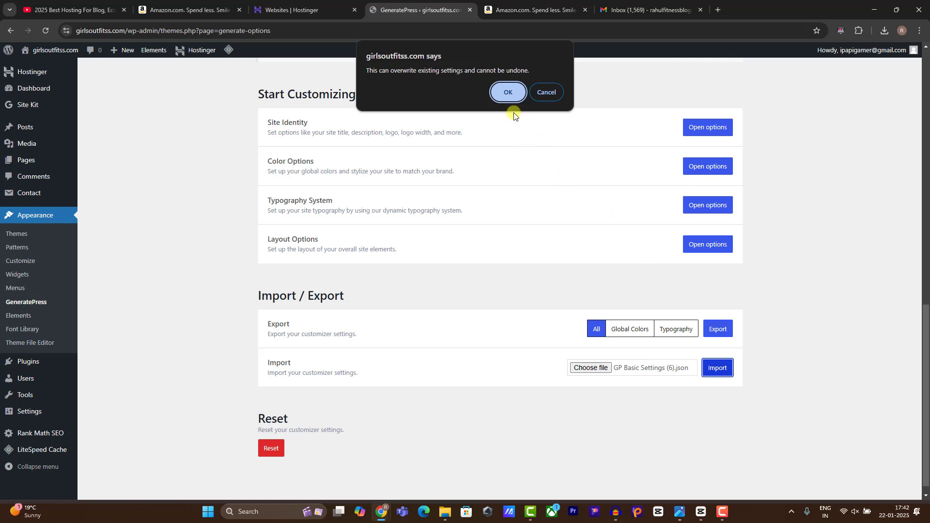
left_click(507, 92)
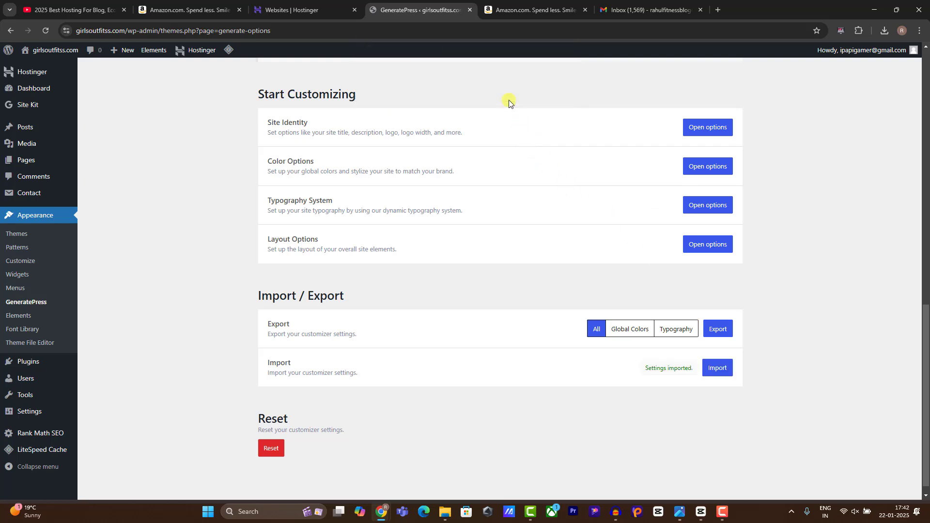
Open the live site in a new tab and launch the Customizer
right_click(50, 64)
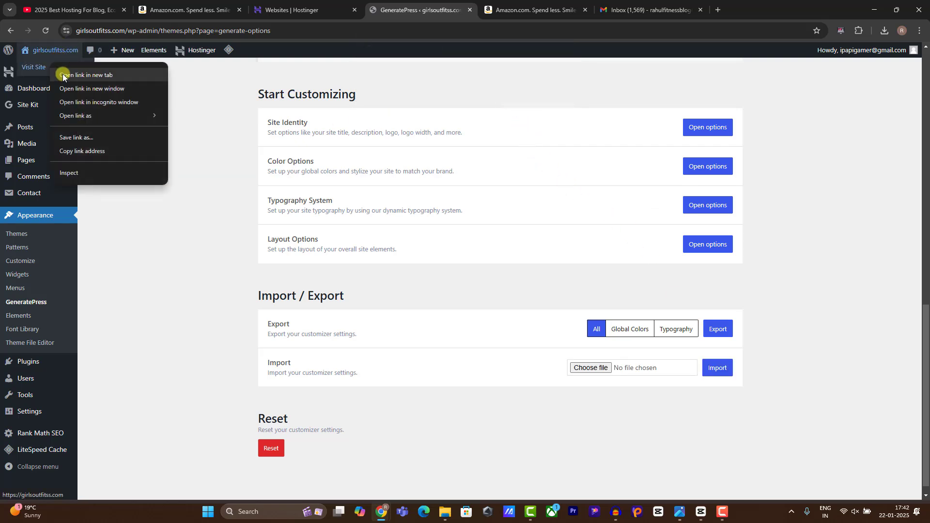
left_click(86, 75)
left_click(514, 9)
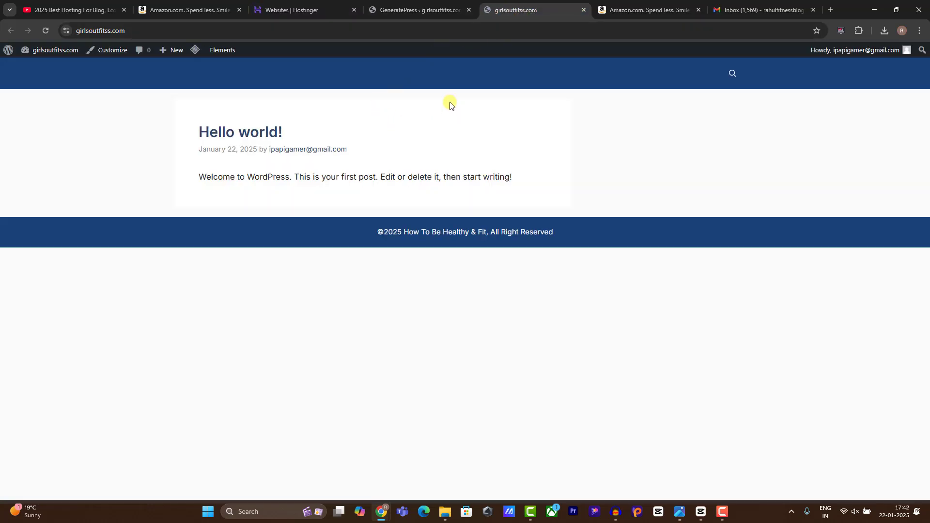
left_click(110, 52)
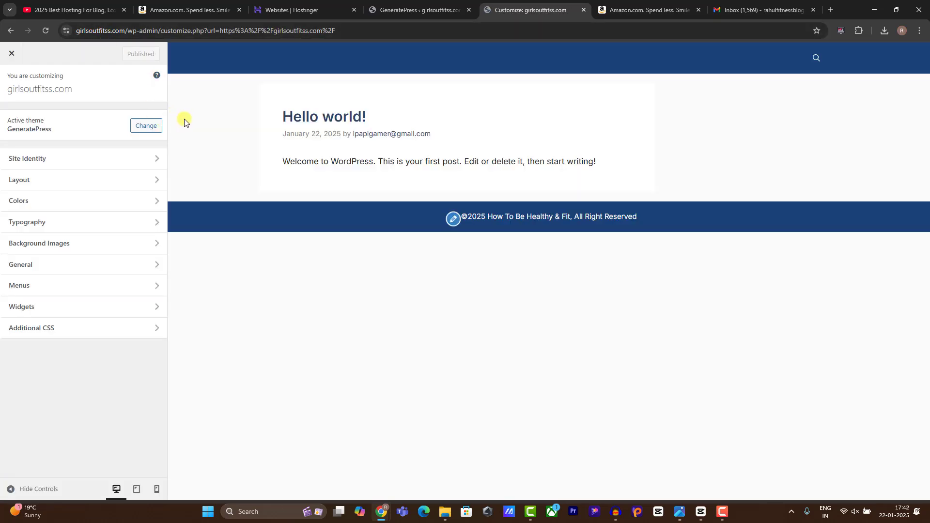
Replace the old site name in the footer copyright with 'Girls Outfitss'
left_click(452, 220)
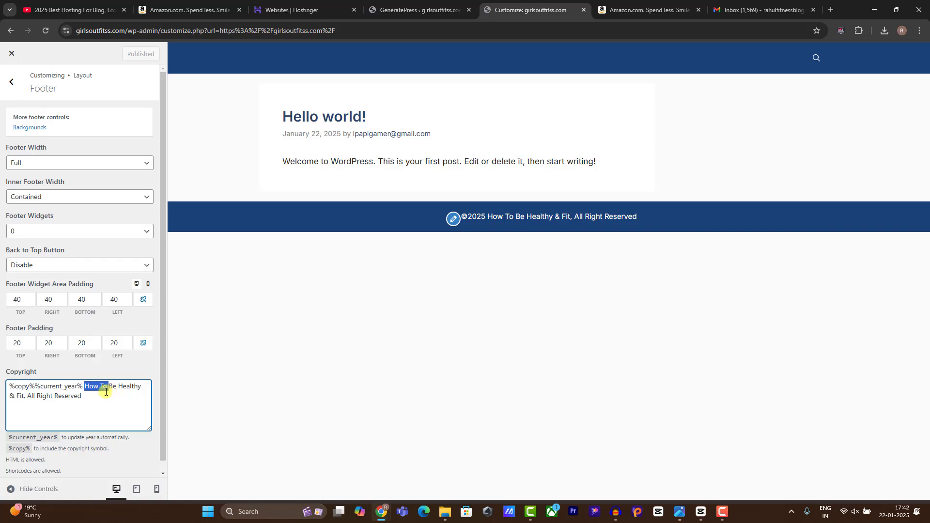
left_click_drag(106, 392, 43, 401)
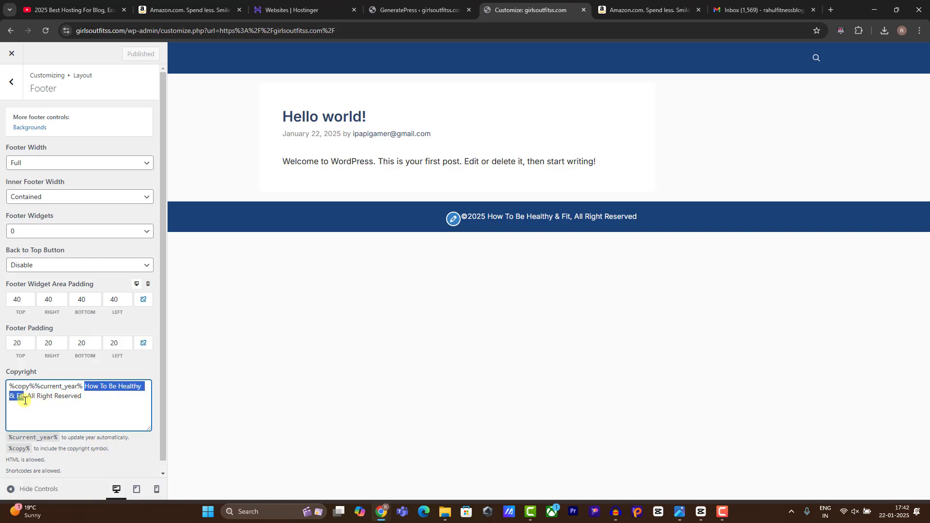
key("BackSpace")
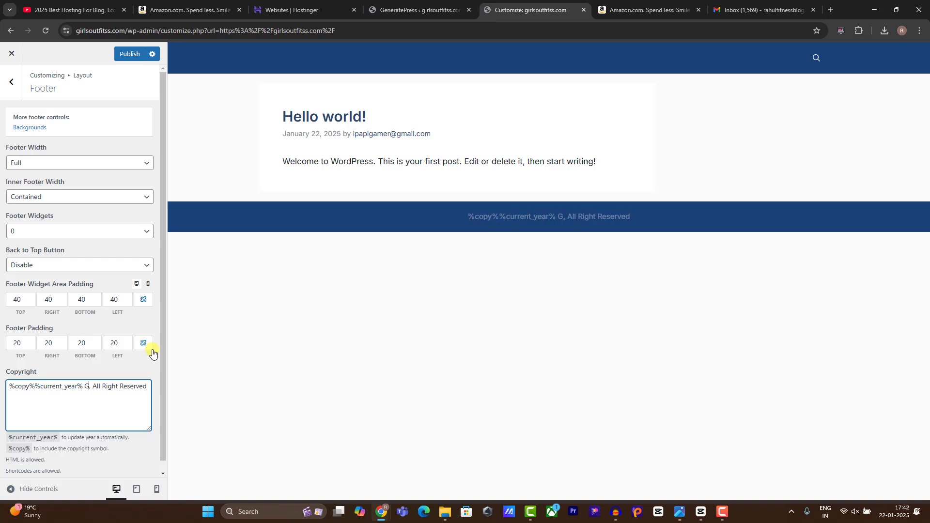
type("Girls")
type(" Outf")
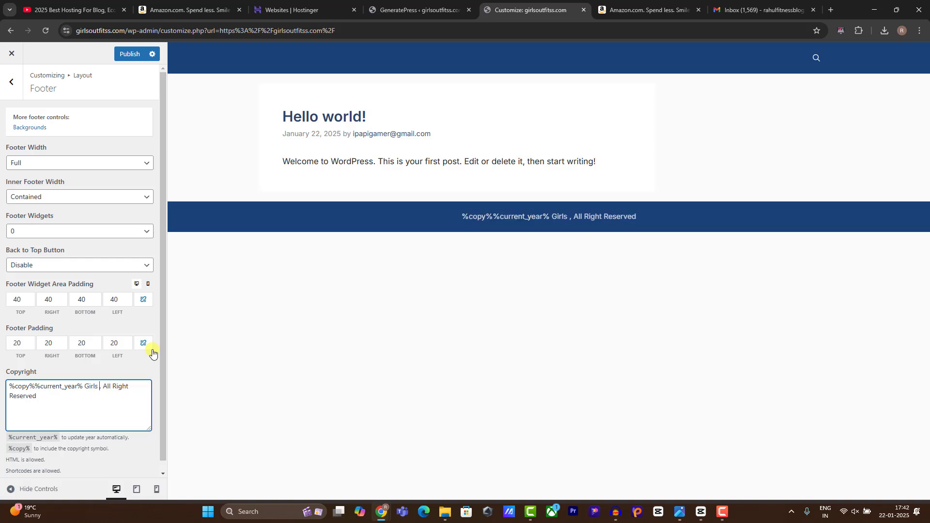
type("itss")
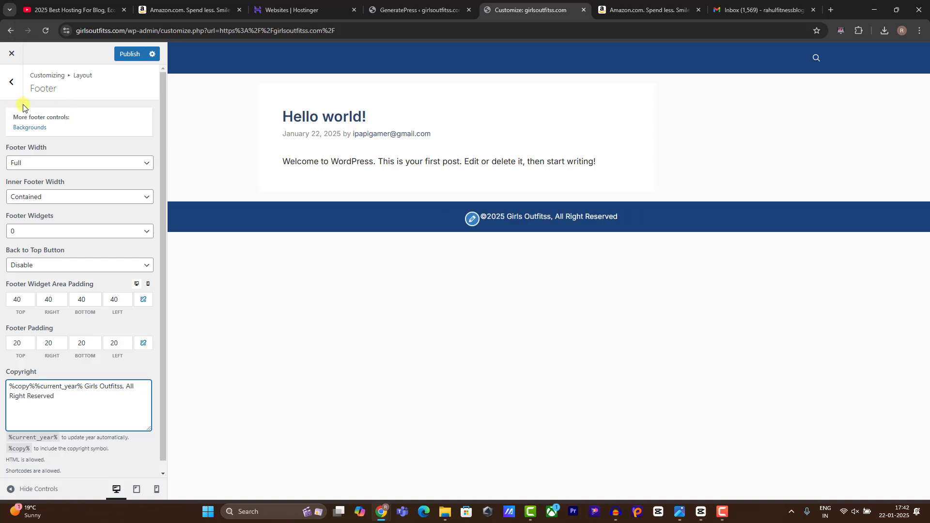
left_click(11, 82)
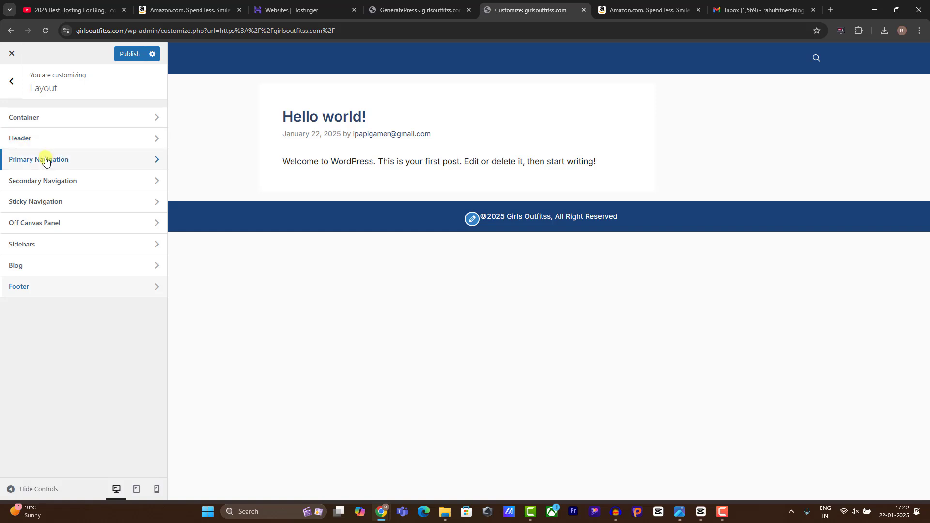
Set the Primary Navigation background to black and hover and current-item backgrounds to near-black #171414
left_click(11, 81)
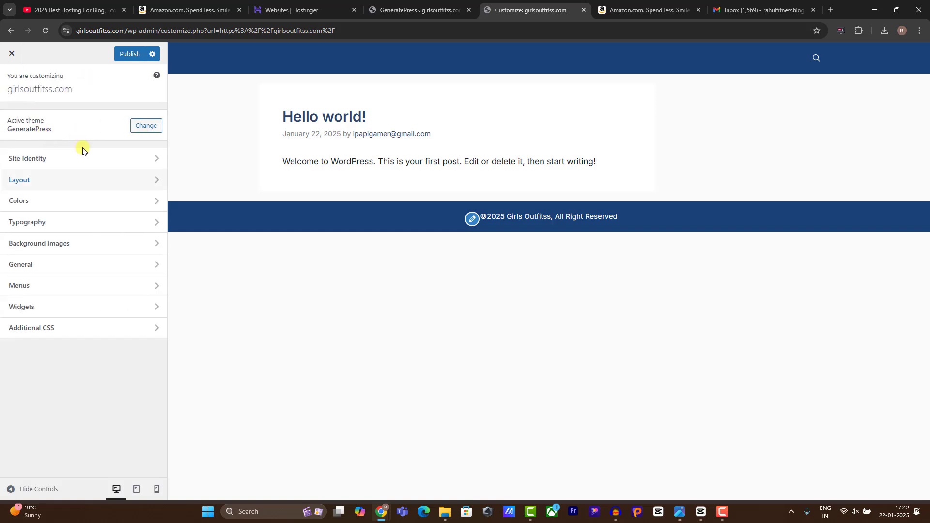
left_click(45, 201)
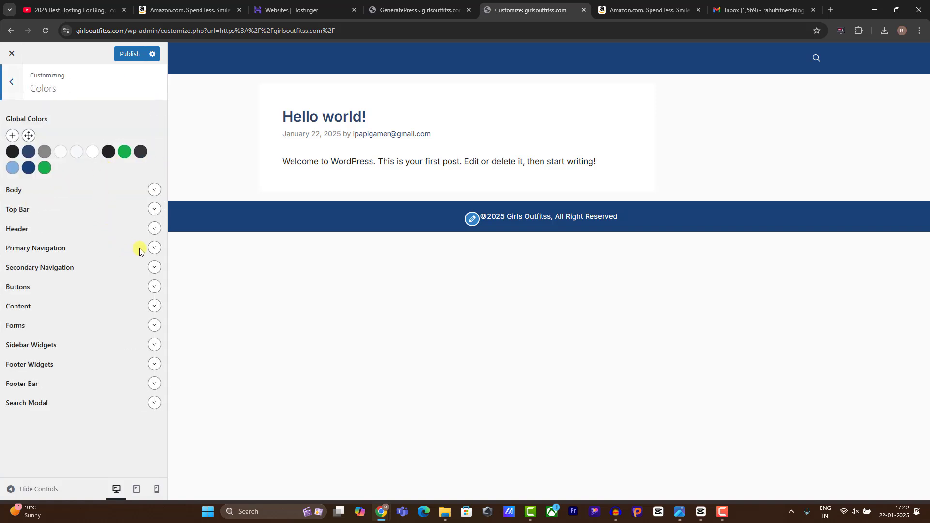
left_click(154, 249)
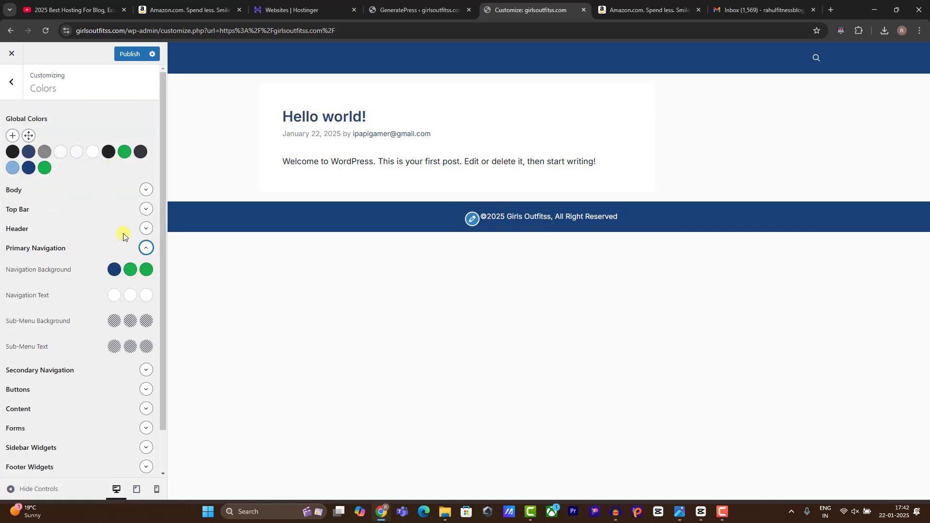
left_click(115, 270)
left_click_drag(115, 331, 106, 382)
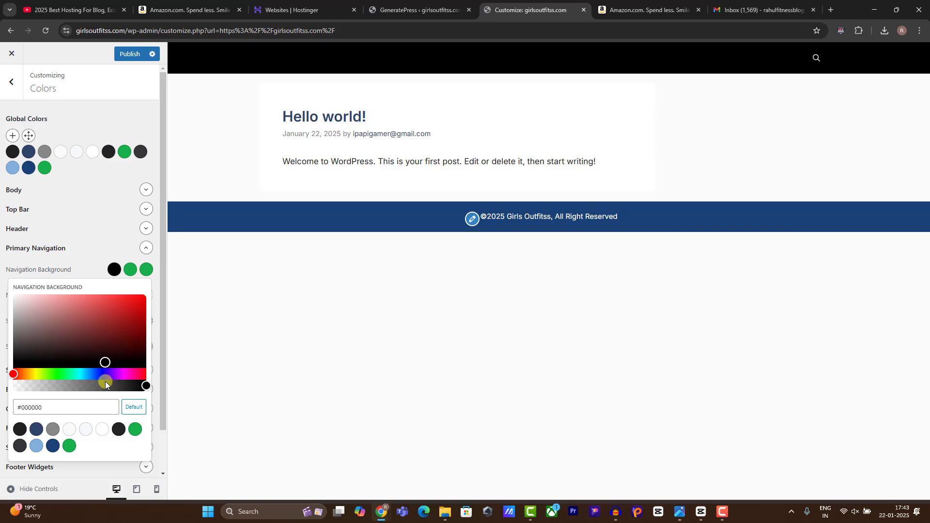
left_click(101, 231)
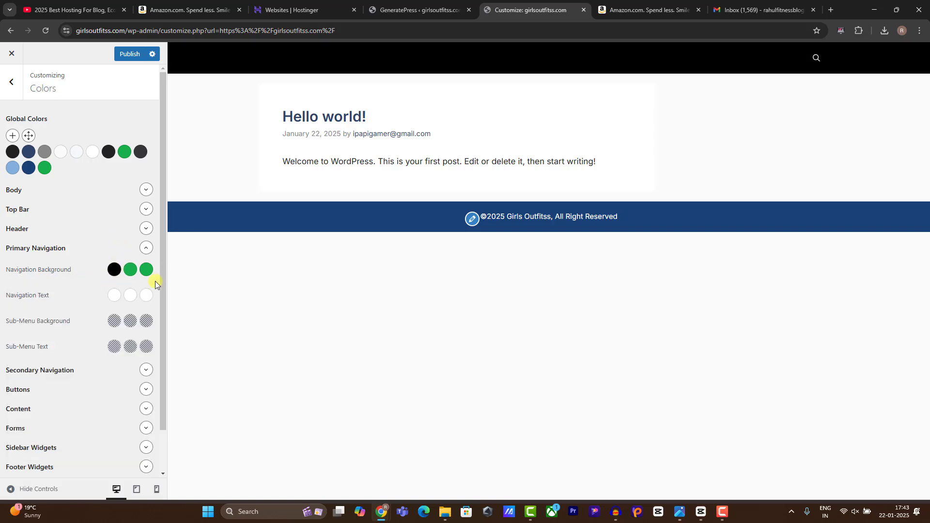
left_click(130, 271)
left_click_drag(75, 344, 15, 376)
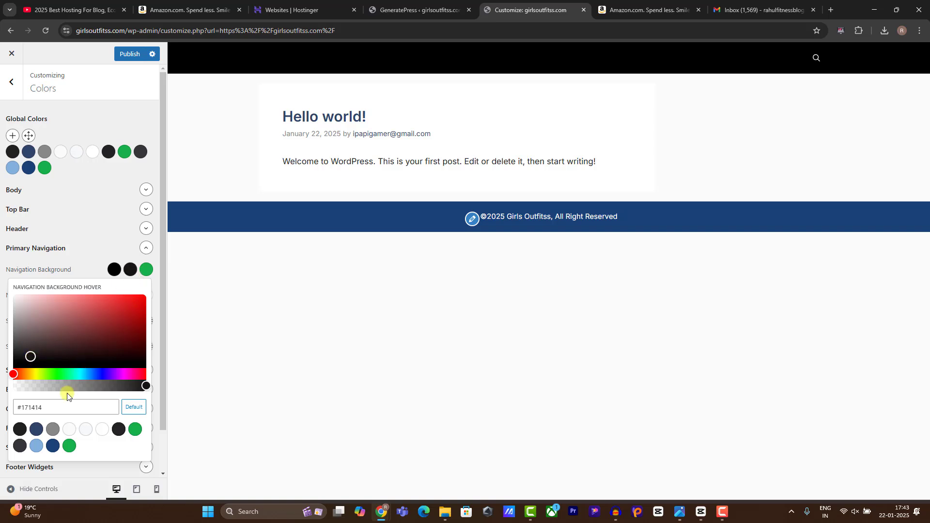
left_click_drag(63, 407, 27, 408)
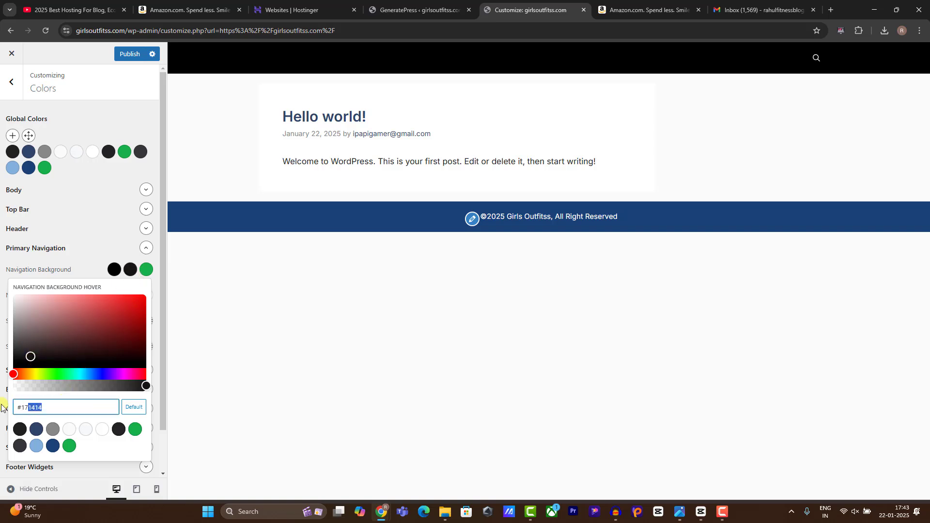
left_click(139, 270)
left_click_drag(80, 408, 1, 407)
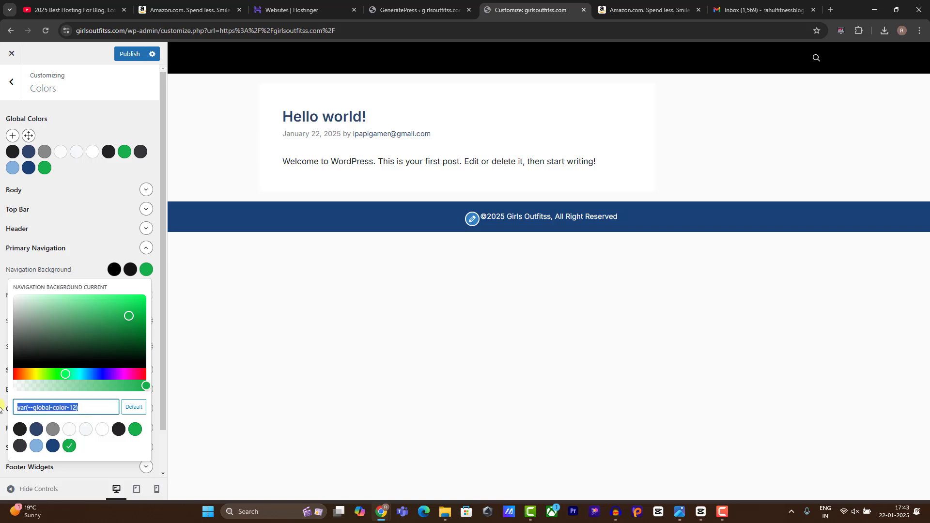
type("#171414")
left_click(222, 339)
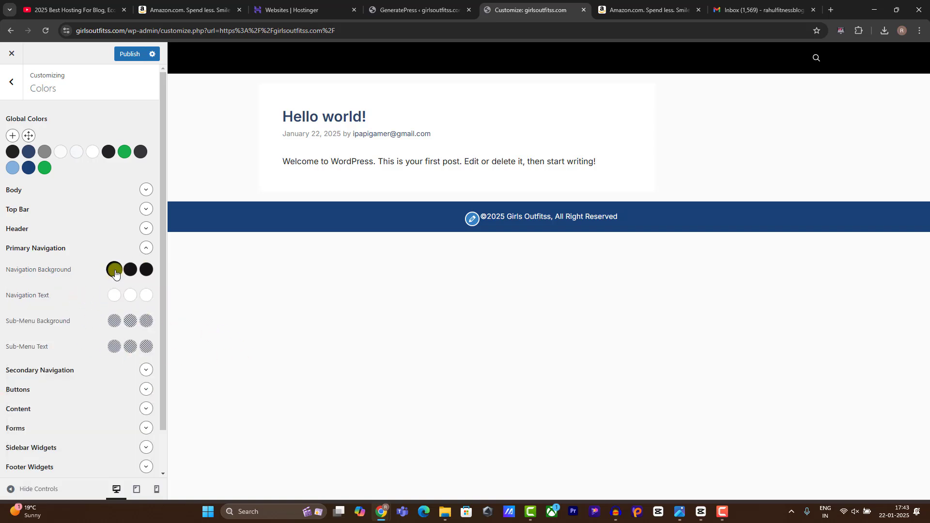
Set the Footer Bar background colour to black
left_click_drag(163, 299, 176, 384)
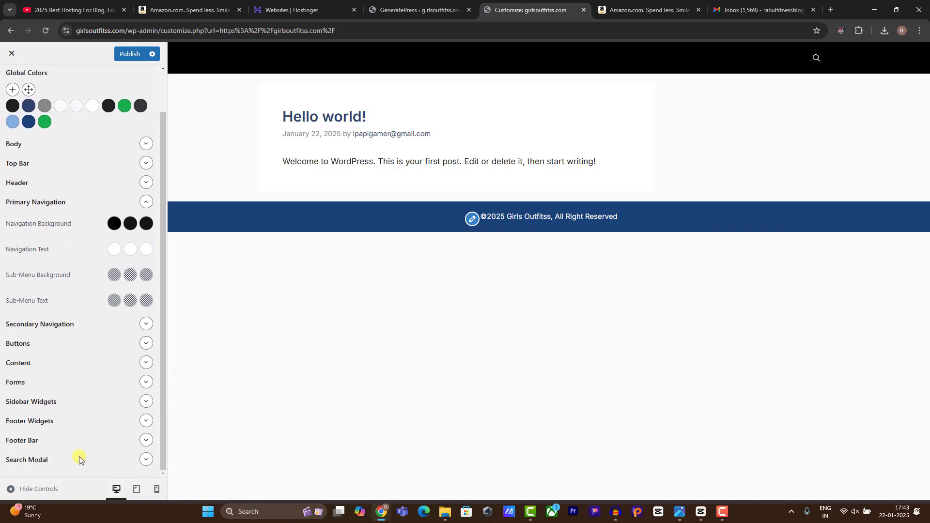
left_click(142, 444)
left_click(146, 462)
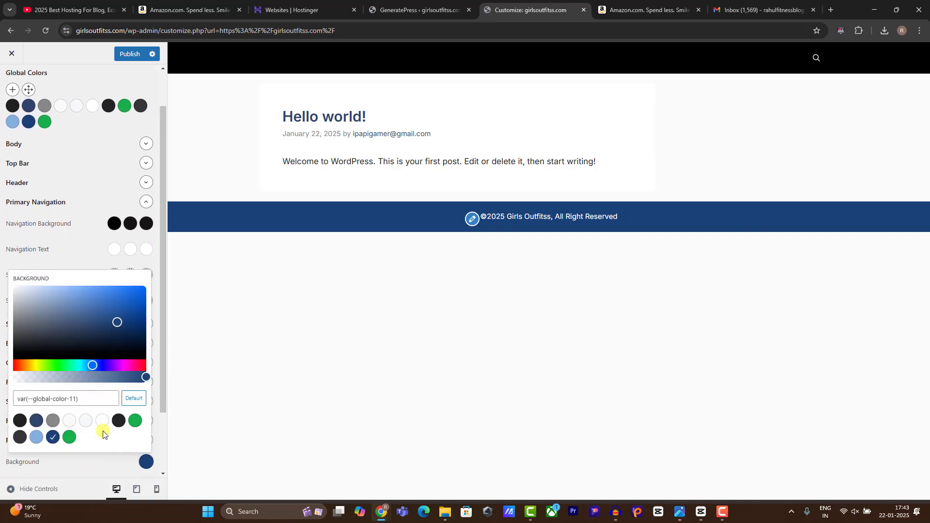
left_click_drag(49, 344, 13, 357)
left_click(212, 417)
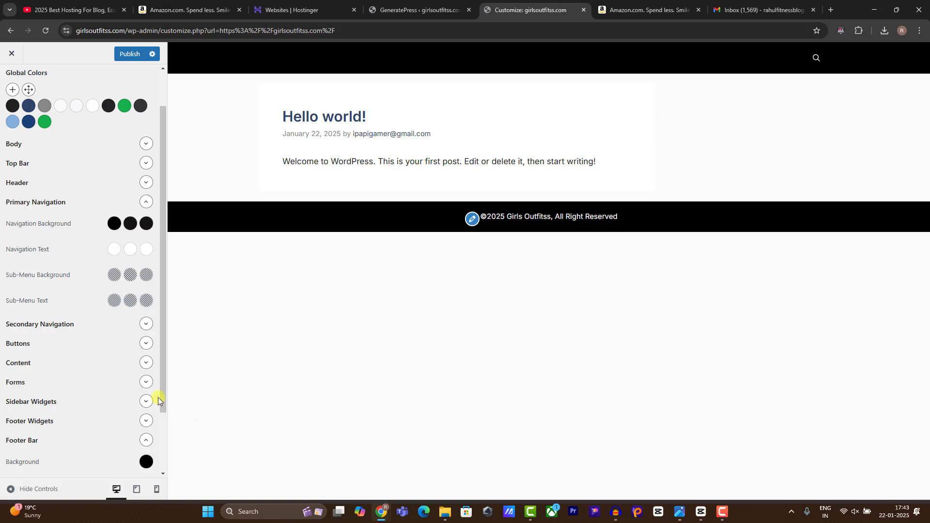
left_click_drag(162, 409, 170, 451)
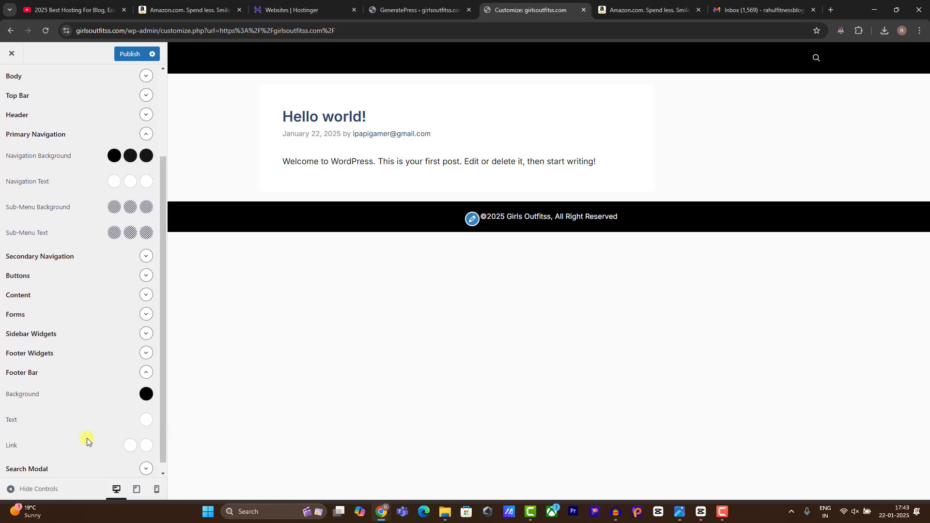
left_click_drag(171, 416, 169, 241)
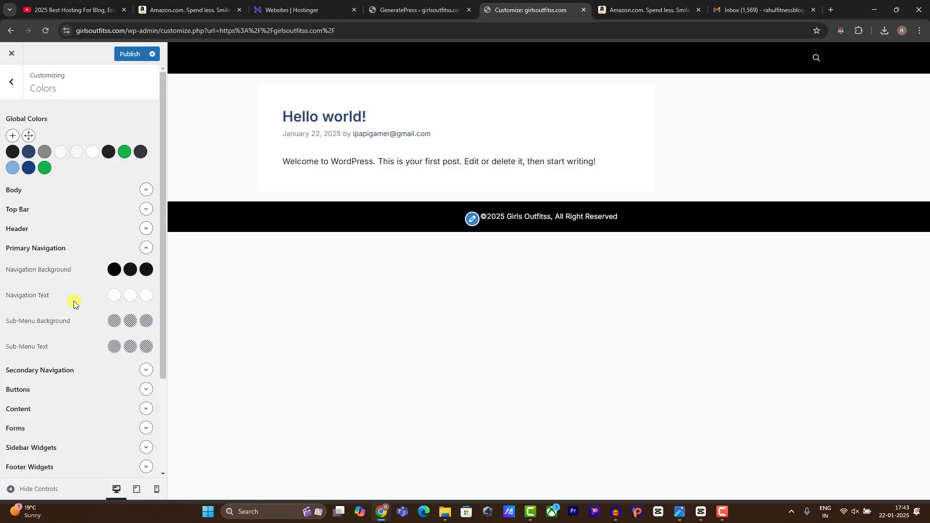
Make the button background and button hover colours black
left_click(145, 389)
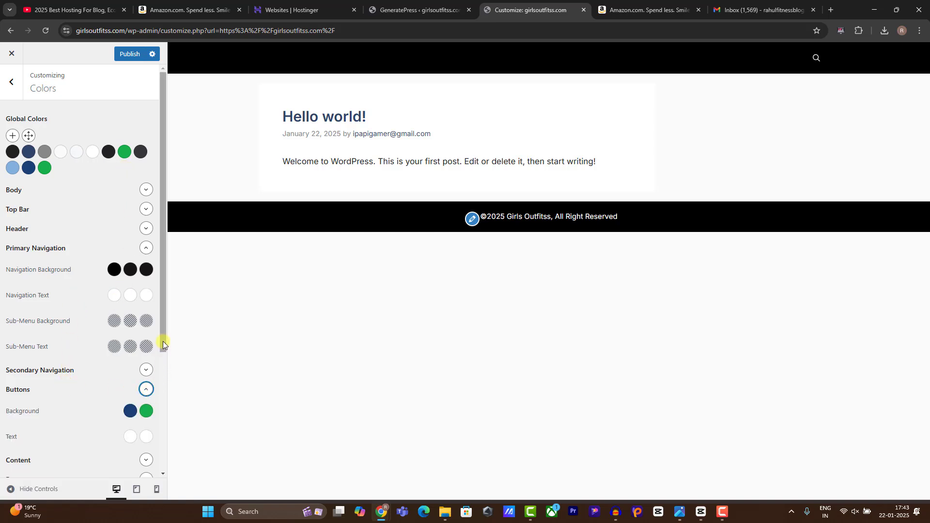
left_click_drag(162, 341, 171, 414)
left_click(131, 305)
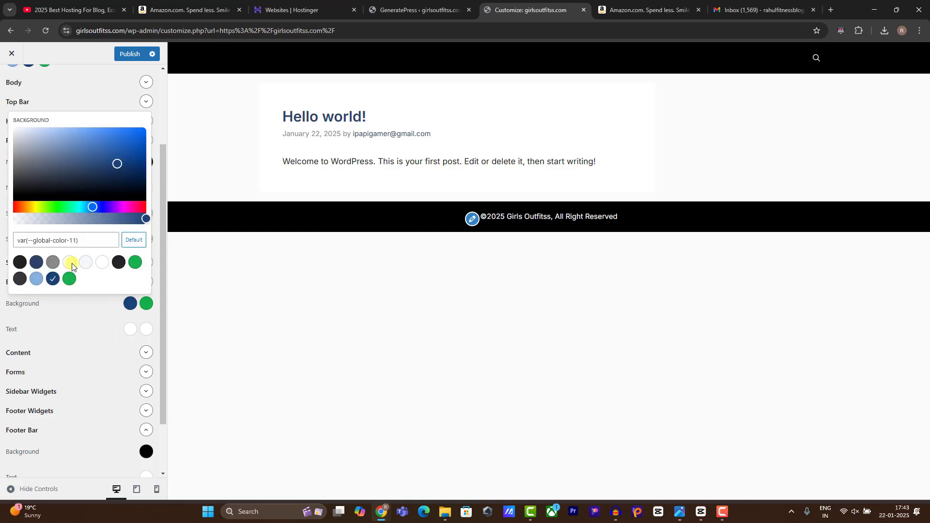
left_click_drag(55, 174, 1, 256)
left_click(165, 311)
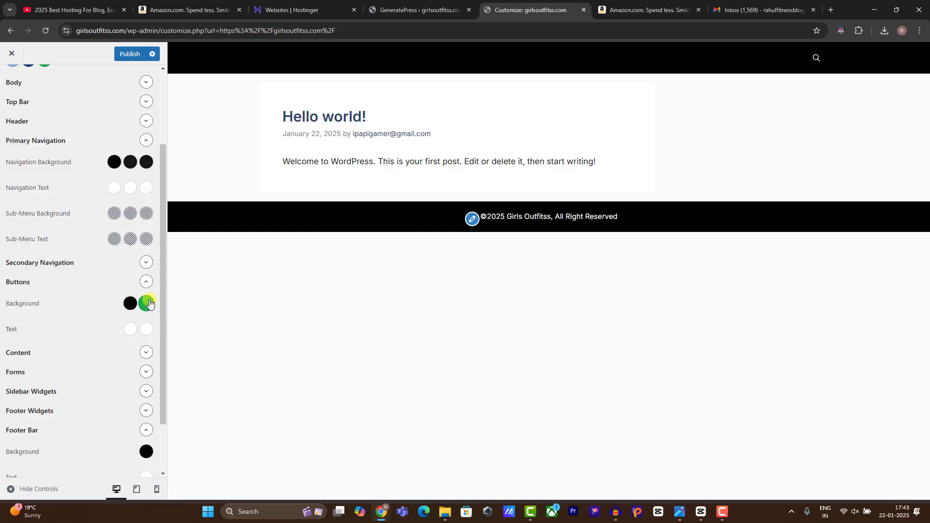
left_click(145, 304)
left_click_drag(96, 241, 0, 261)
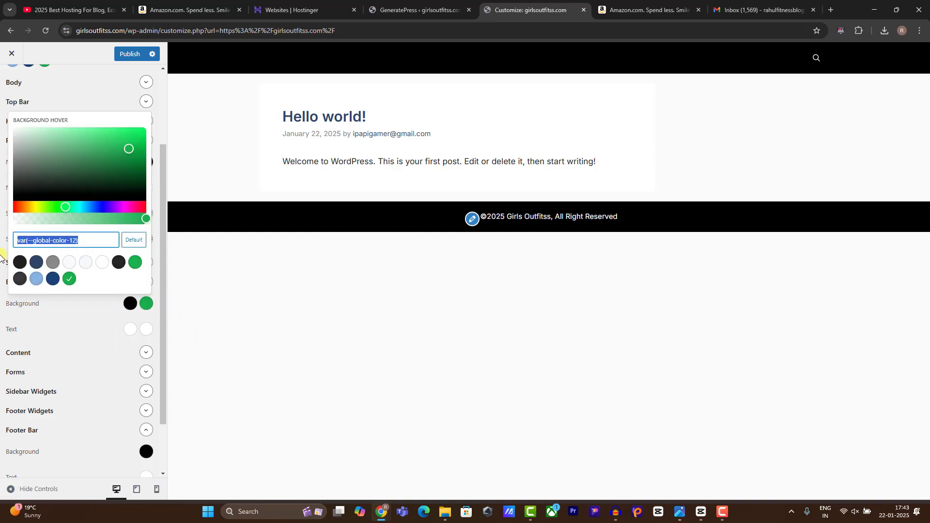
left_click(20, 262)
left_click(222, 299)
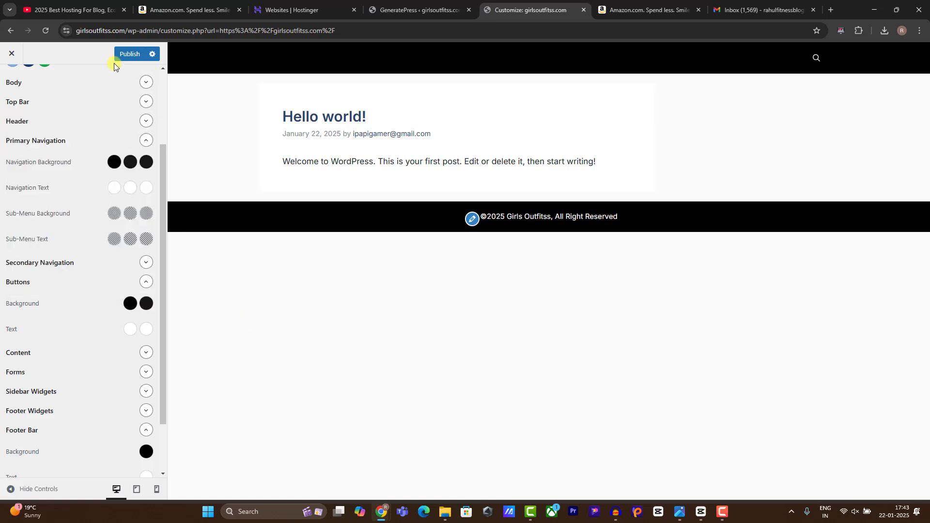
Publish the Customizer changes
scroll(164, 153, "up", 3)
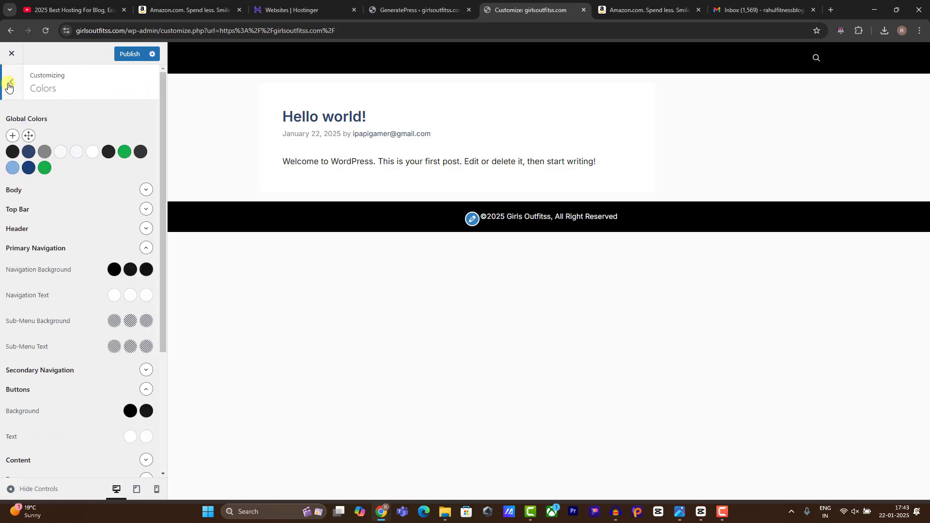
left_click(7, 80)
left_click(130, 55)
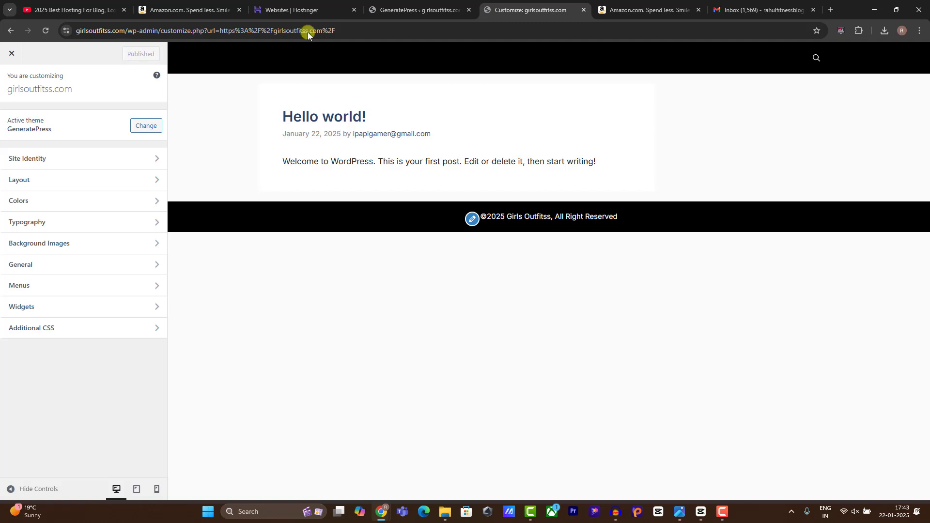
Go to canva.com, search 'logo' and create a blank 500×500 px Logo design
left_click(831, 9)
type("canva.com")
key("Return")
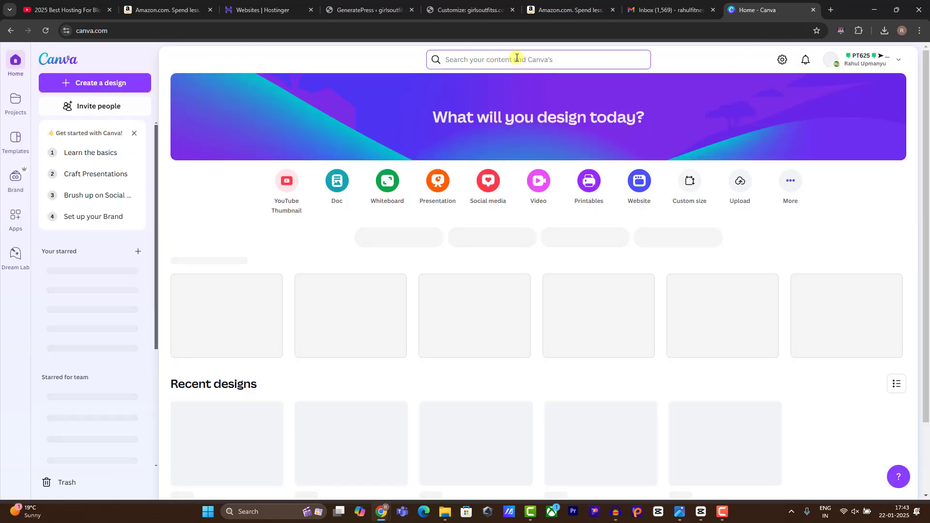
left_click(517, 58)
type("logo")
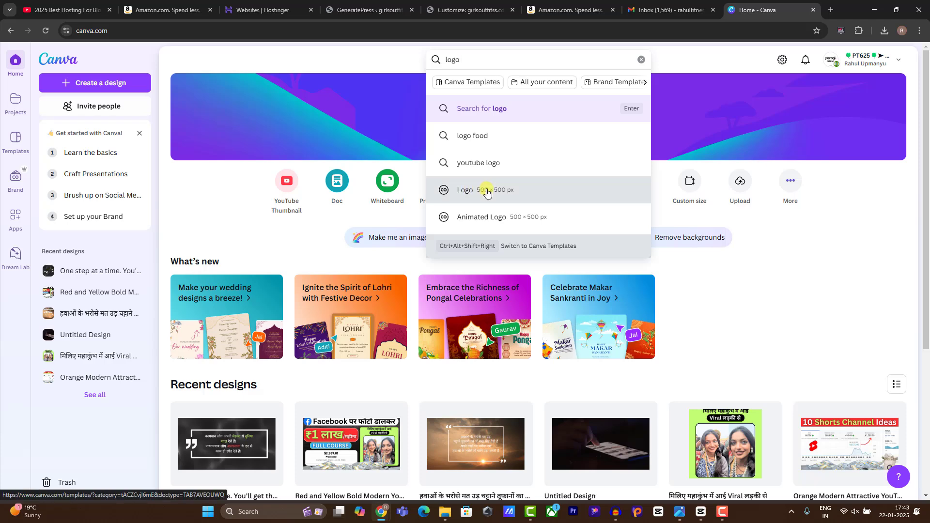
left_click(487, 193)
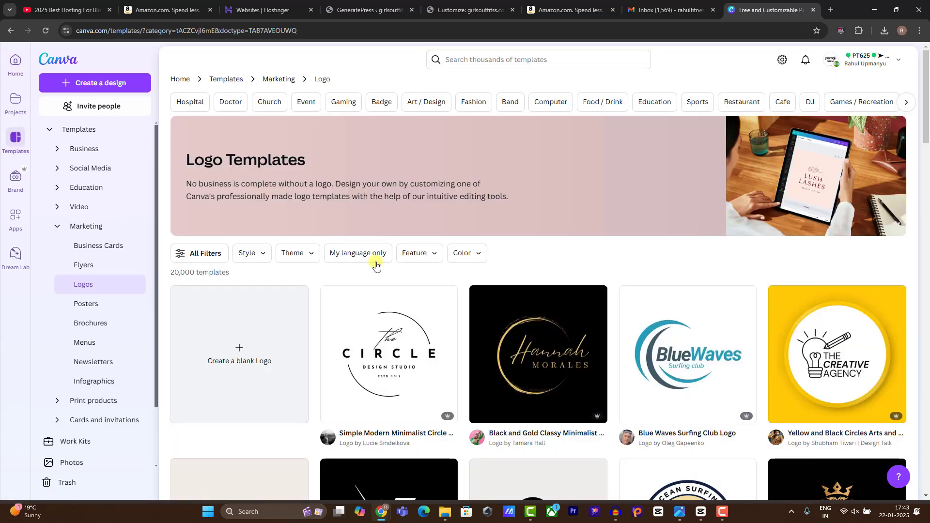
left_click(281, 330)
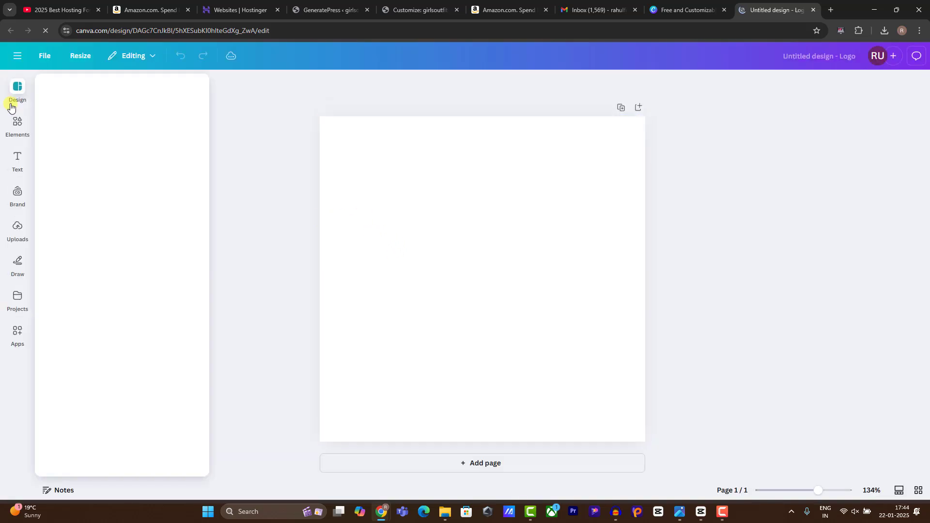
Search Elements for 'girls', try a two-girls graphic on the logo, then delete it
left_click(17, 124)
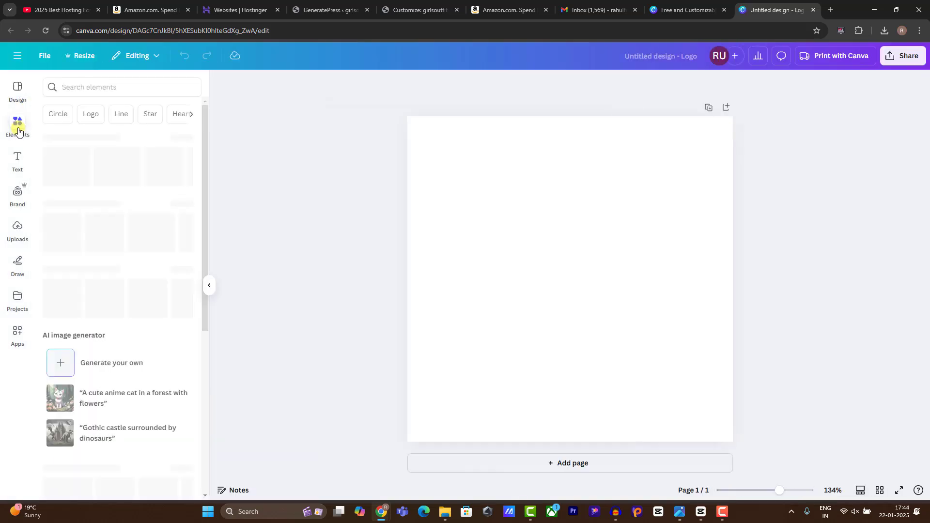
left_click(85, 91)
type("gir")
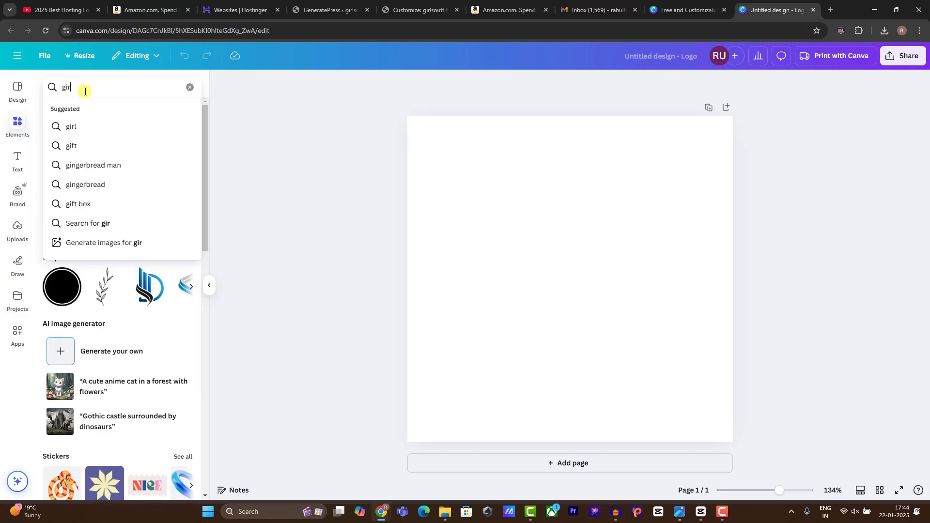
type("ls")
key("Return")
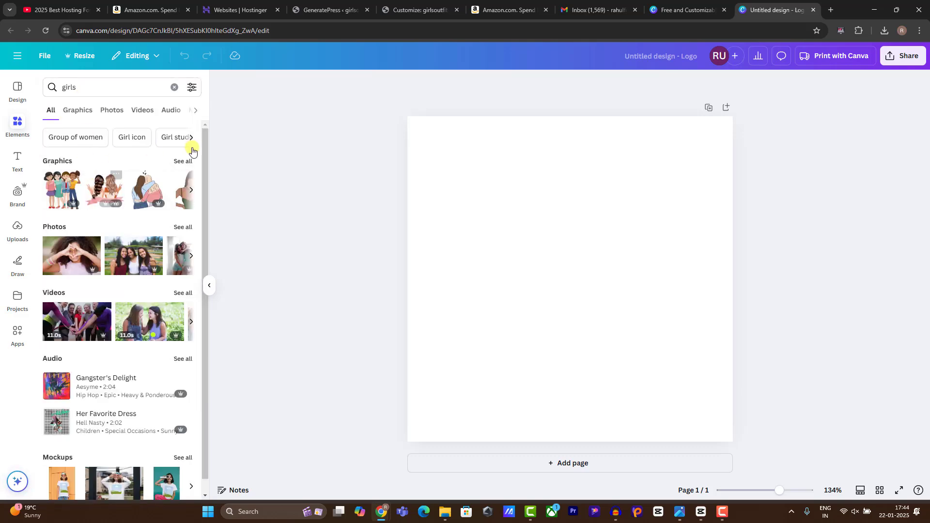
left_click(183, 160)
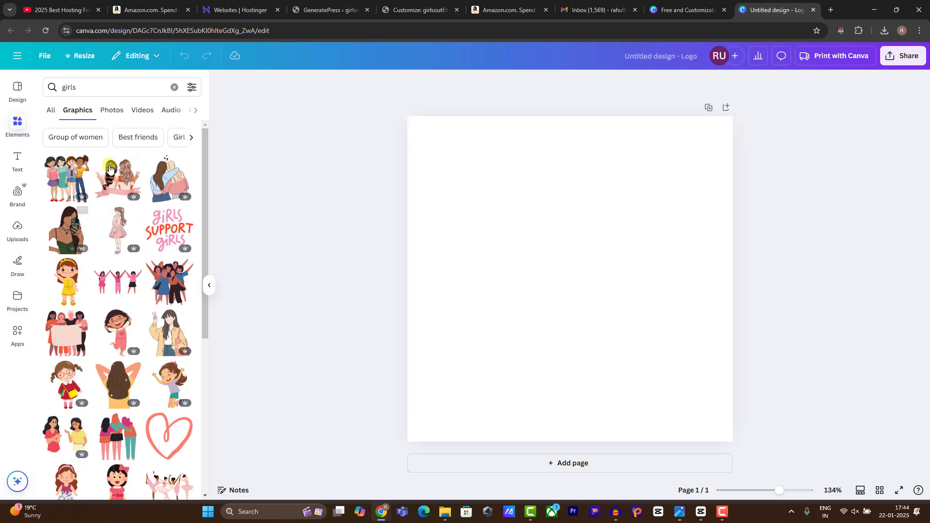
left_click(118, 181)
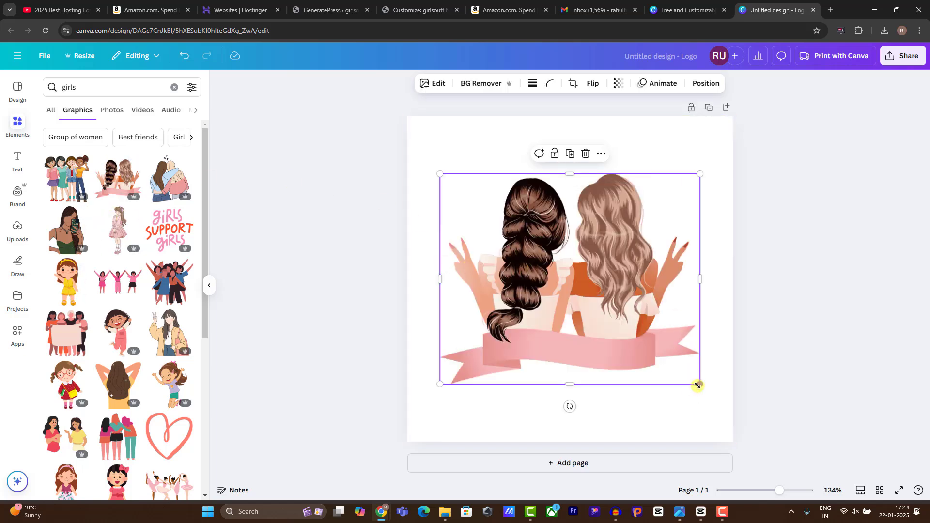
left_click_drag(698, 385, 459, 269)
left_click_drag(203, 329, 233, 471)
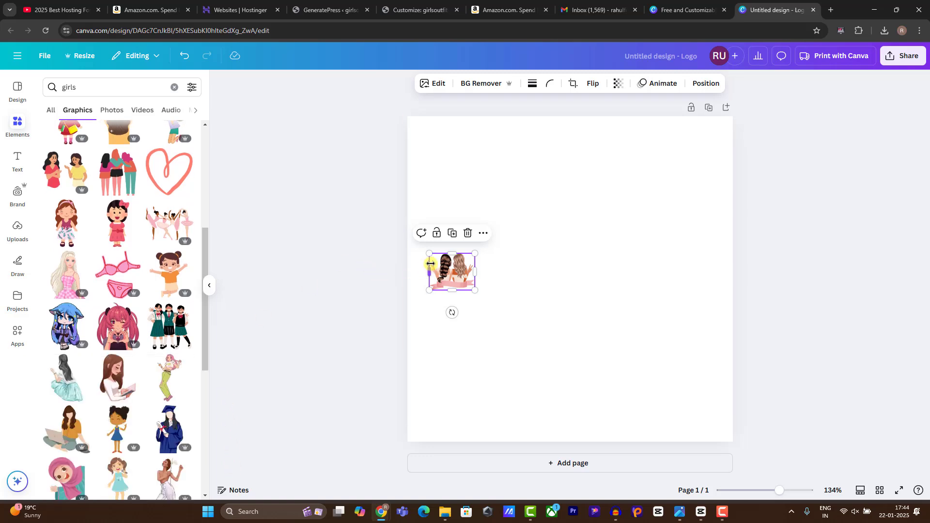
key("Delete")
Add the pink-dress girl graphic, shrink it and move it to the left
left_click(58, 286)
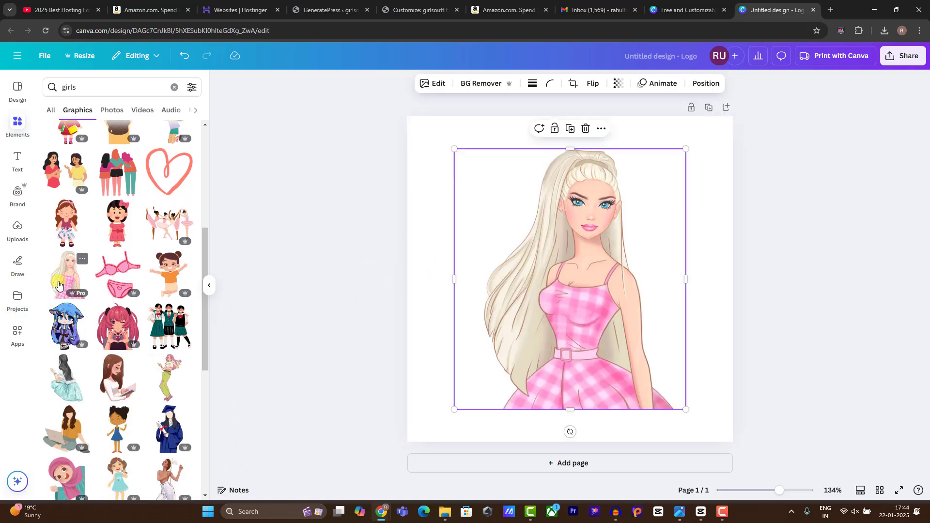
left_click_drag(686, 153, 542, 378)
left_click_drag(490, 363, 466, 239)
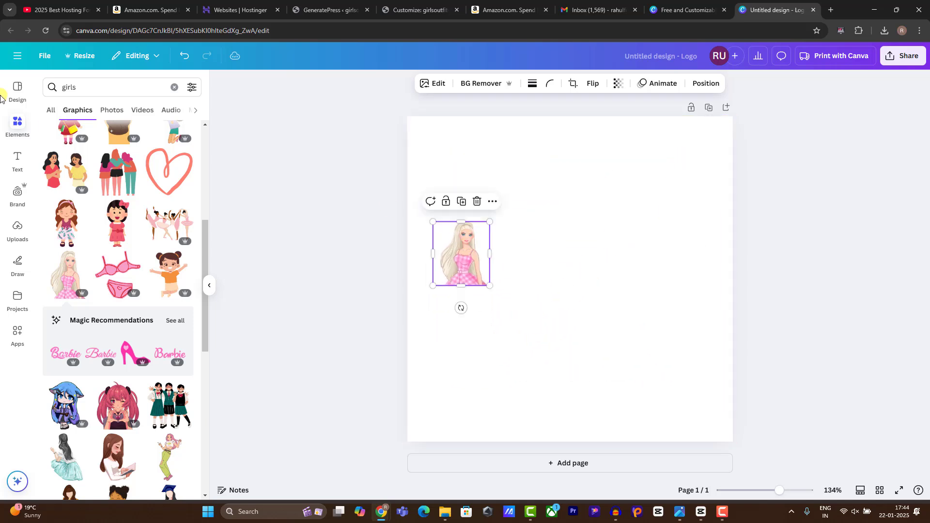
Add a two-line heading 'Girls' / 'Outfits' beside the girl graphic
left_click(17, 159)
left_click_drag(92, 201, 518, 211)
type("Girls")
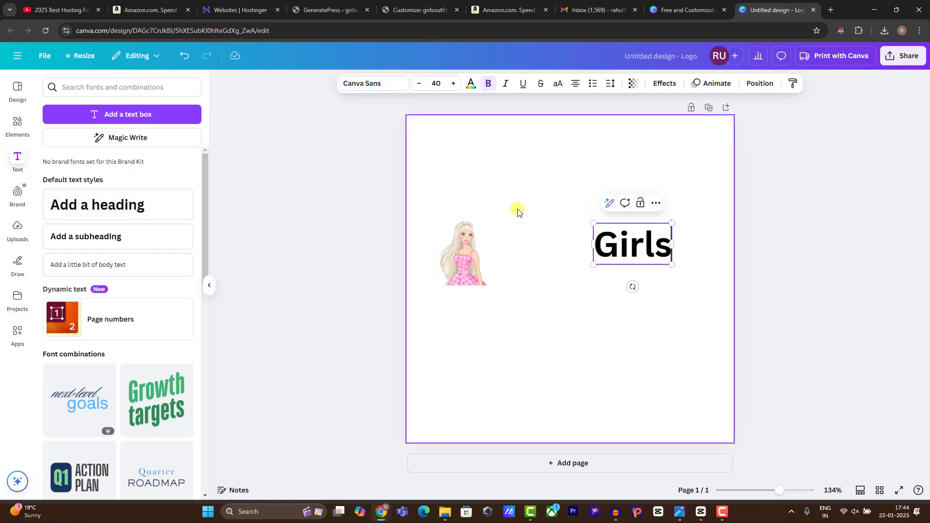
key("Return")
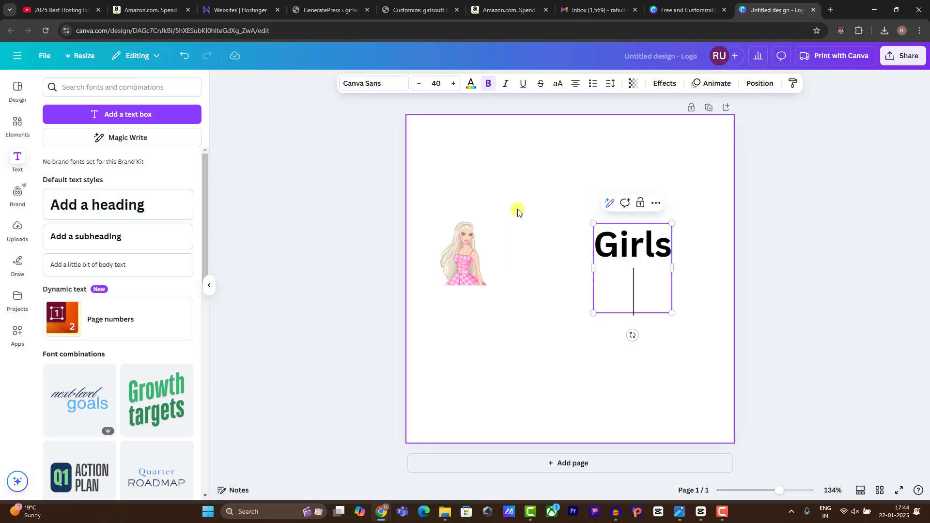
type("Outfits")
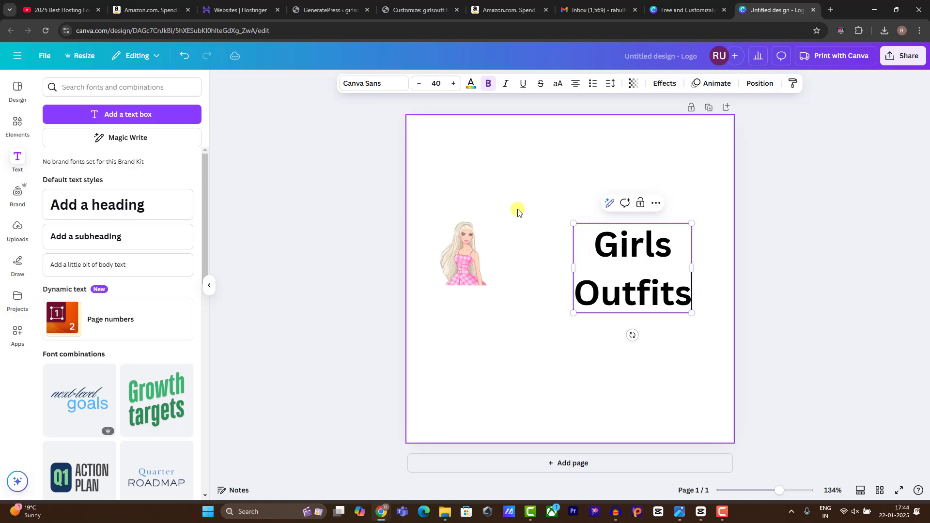
left_click(560, 246)
left_click_drag(630, 246, 553, 231)
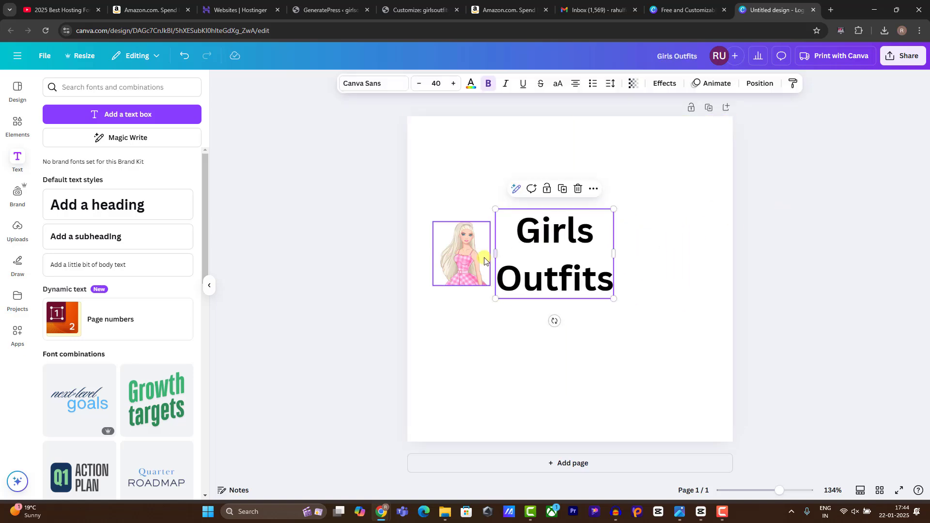
left_click_drag(484, 265, 490, 279)
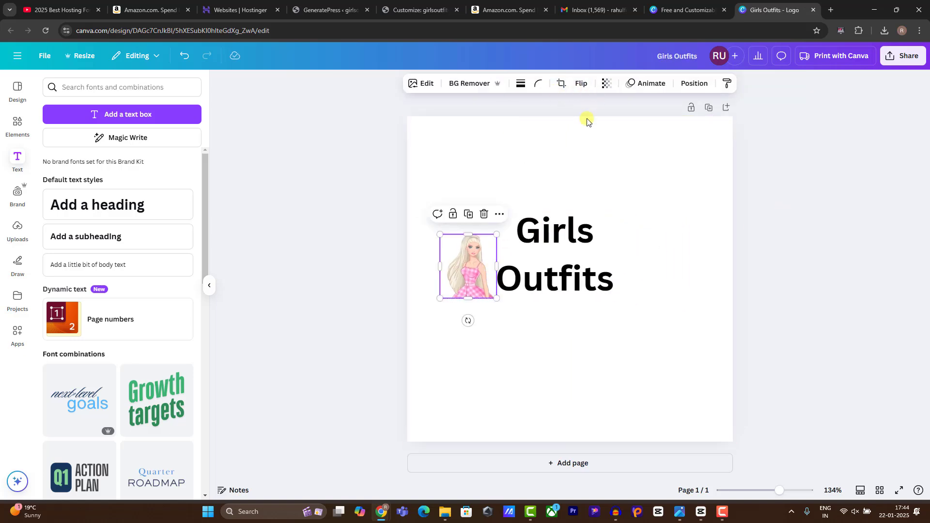
Make the heading uppercase with tighter line spacing, then shrink the girl image and the title to fit
left_click(565, 248)
left_click(559, 85)
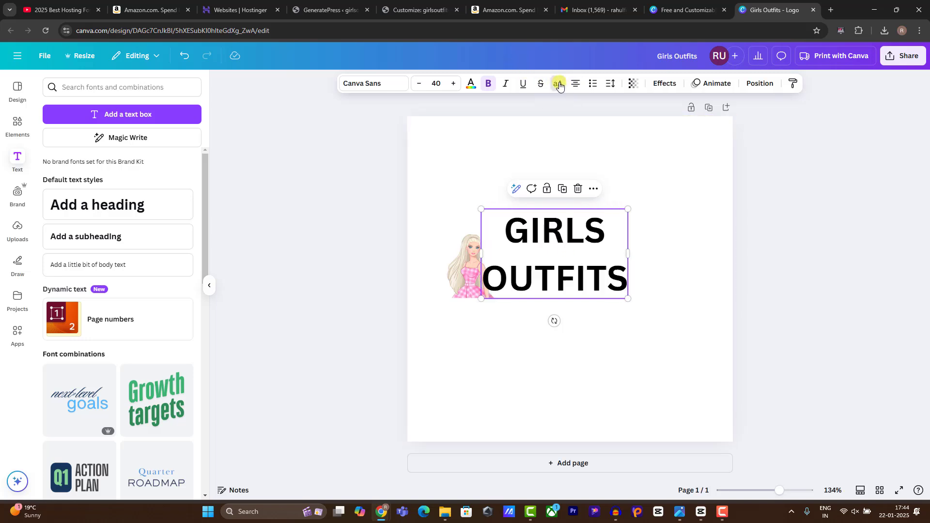
left_click(611, 87)
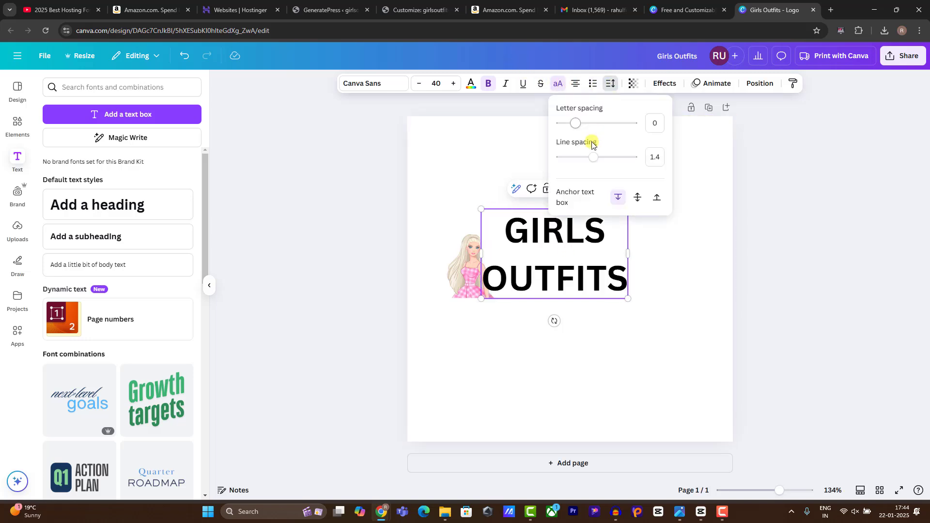
left_click_drag(593, 158, 576, 158)
left_click_drag(538, 257, 545, 265)
left_click(484, 250)
left_click_drag(497, 234, 481, 270)
left_click(540, 253)
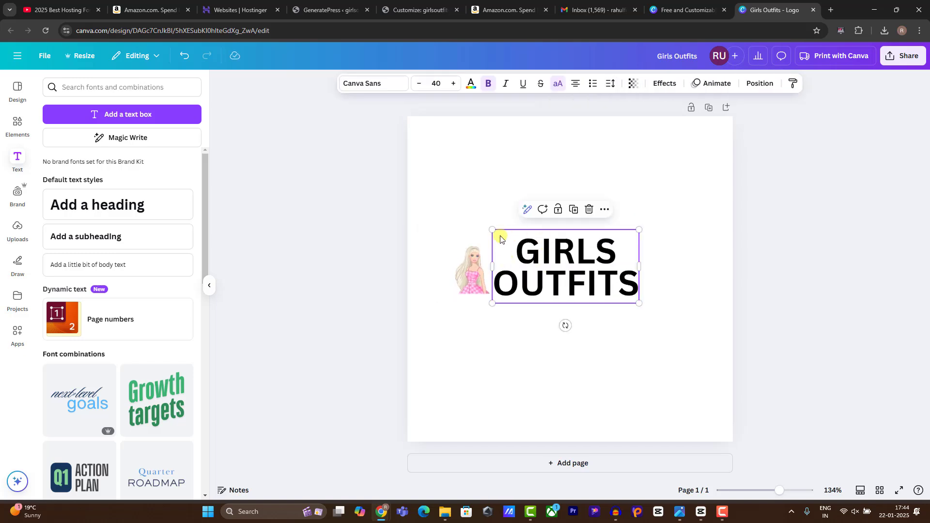
left_click_drag(498, 234, 520, 279)
left_click(479, 269)
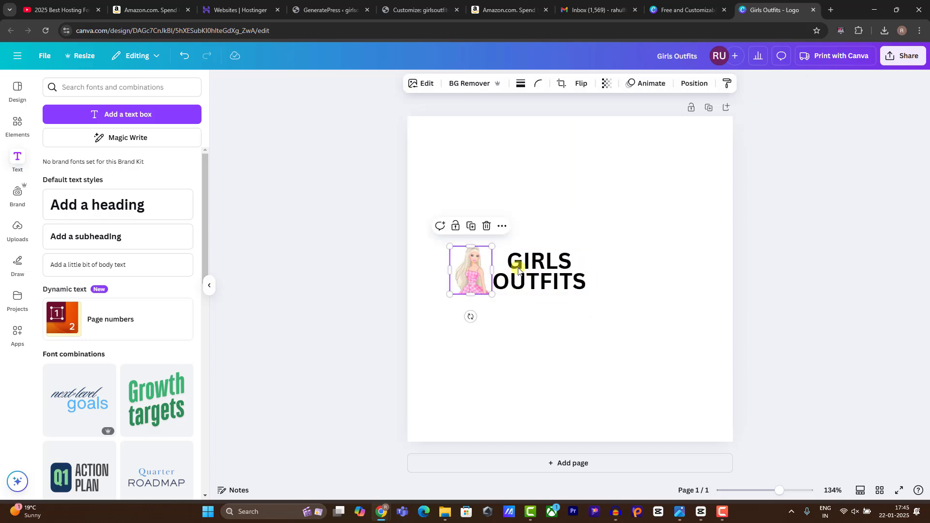
Turn off uppercase so the heading reads 'Girls Outfits' and set it in Bricolage Grotesque
left_click(543, 270)
left_click(557, 78)
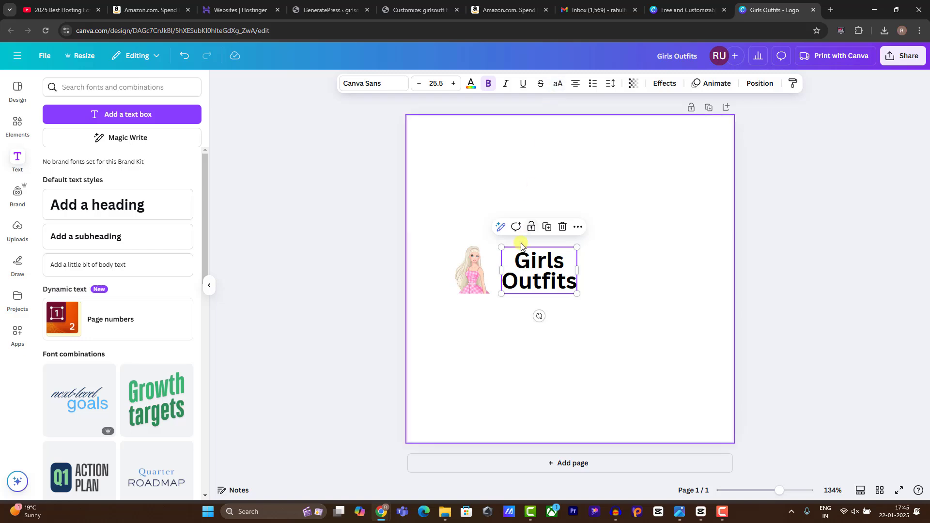
left_click_drag(518, 268, 518, 268)
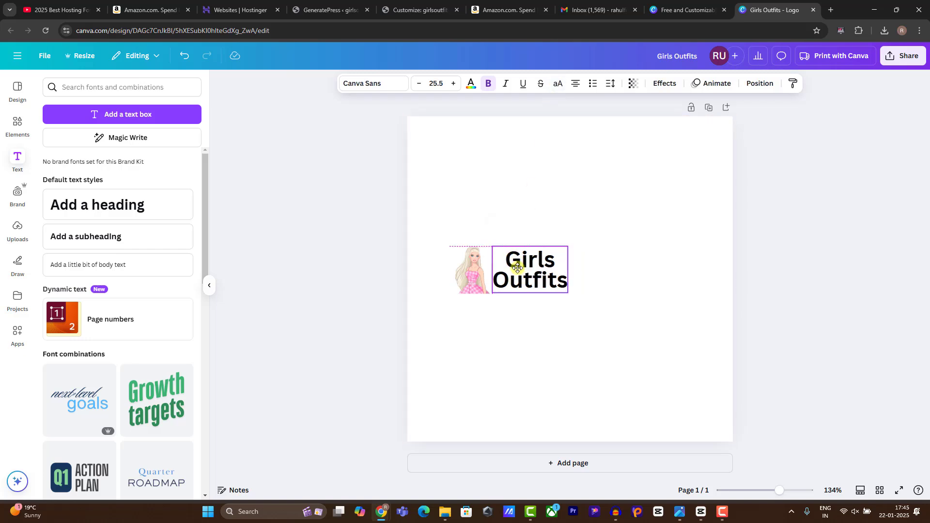
left_click(400, 85)
left_click(78, 266)
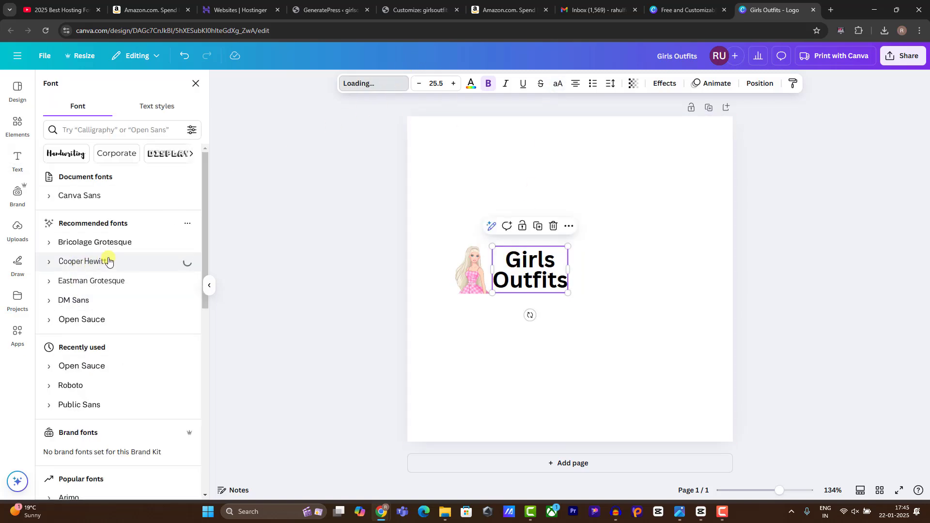
left_click(90, 245)
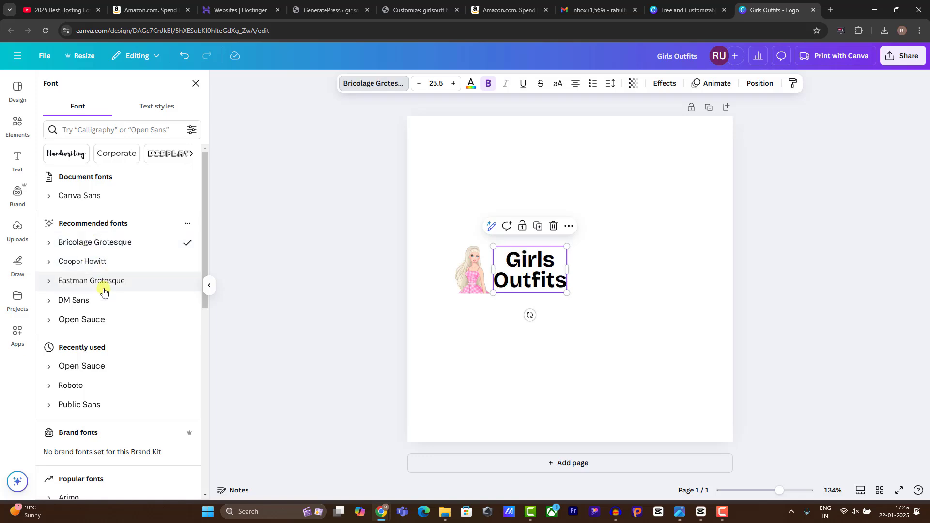
left_click(478, 279)
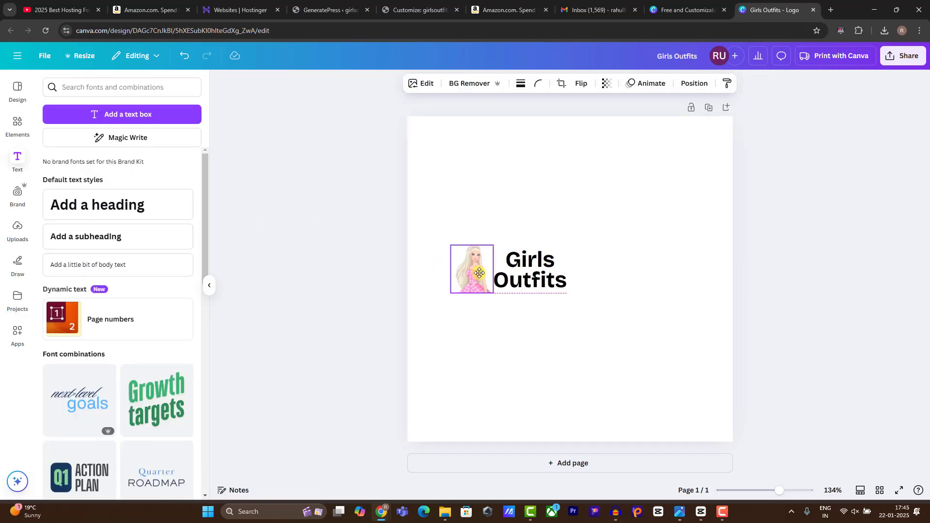
left_click(23, 122)
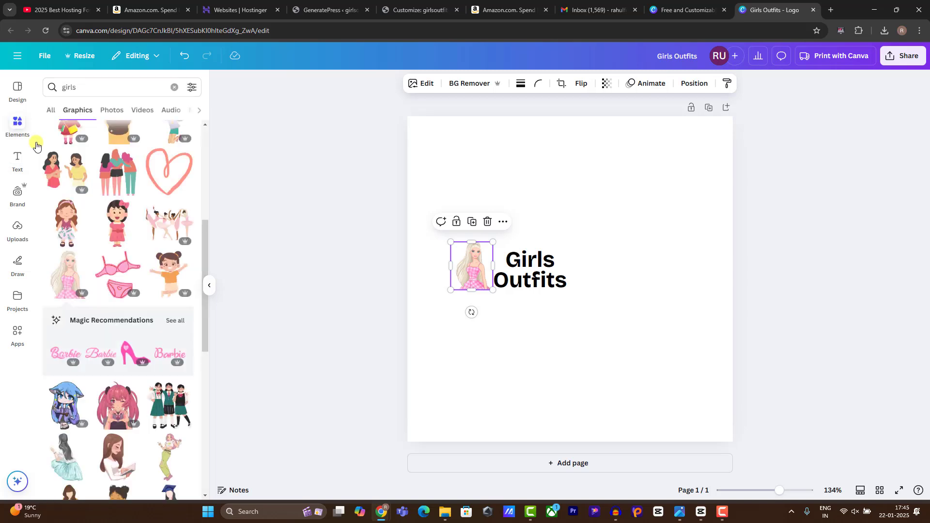
Add a square, flatten it into a thin bar under the title, and colour it with the dress's pink
left_click(170, 88)
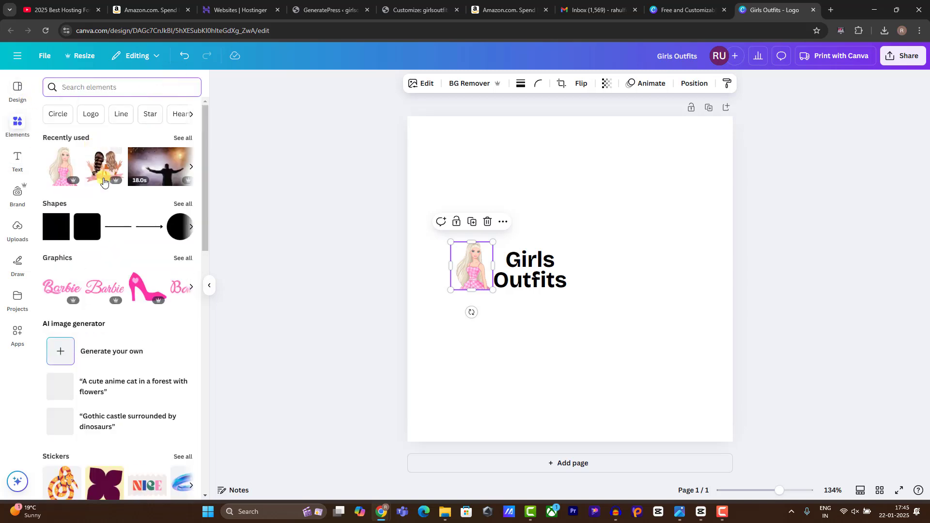
left_click_drag(56, 227, 482, 313)
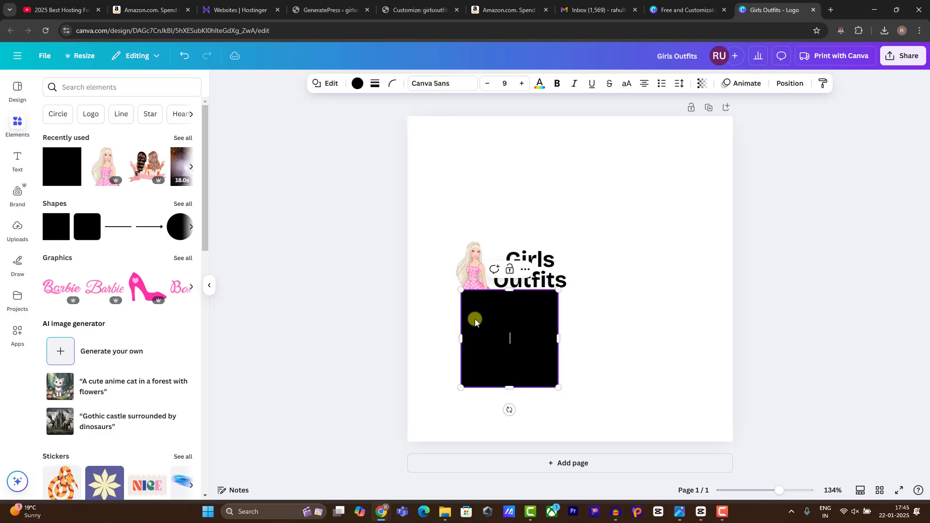
left_click_drag(502, 387, 501, 292)
left_click_drag(560, 291, 567, 291)
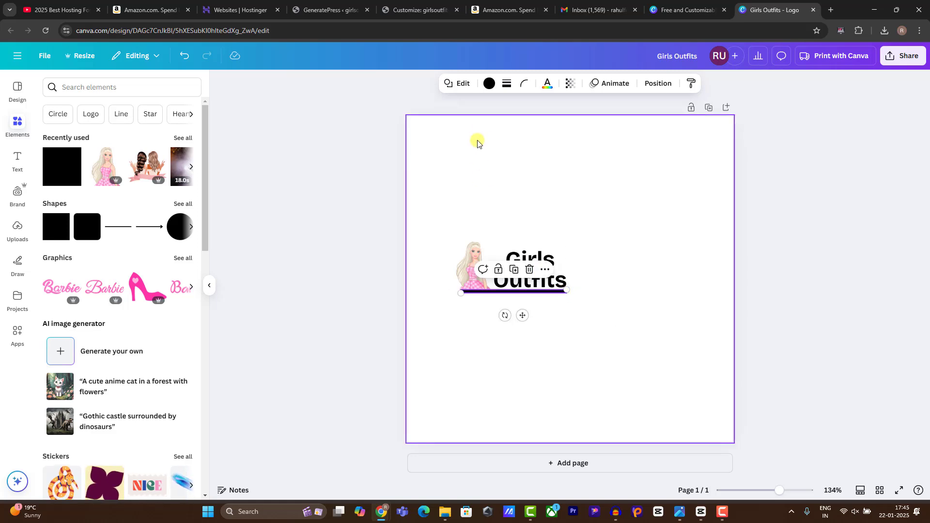
left_click(490, 84)
left_click(53, 158)
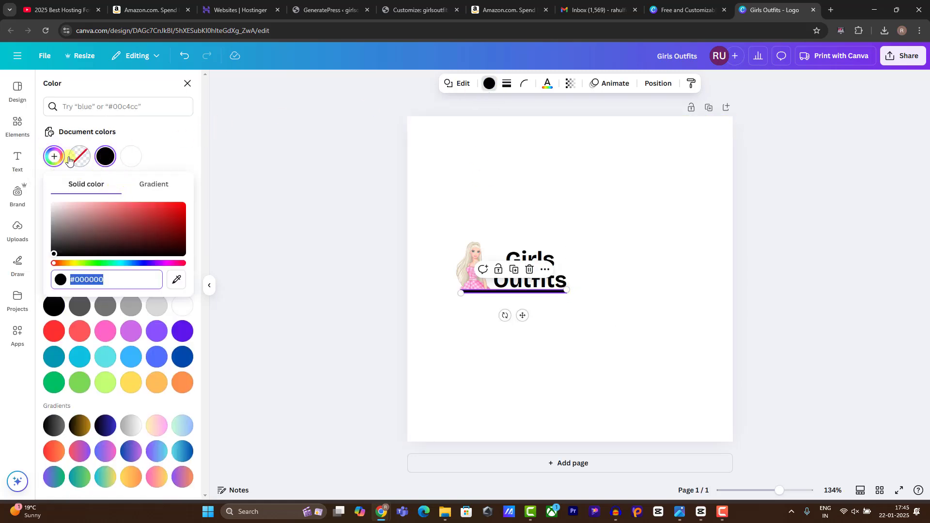
left_click(62, 162)
left_click(65, 167)
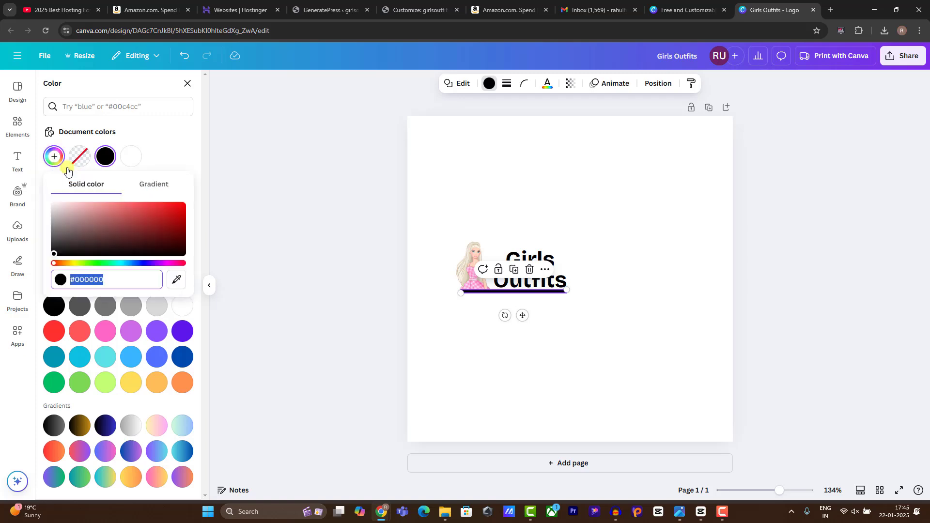
left_click(176, 281)
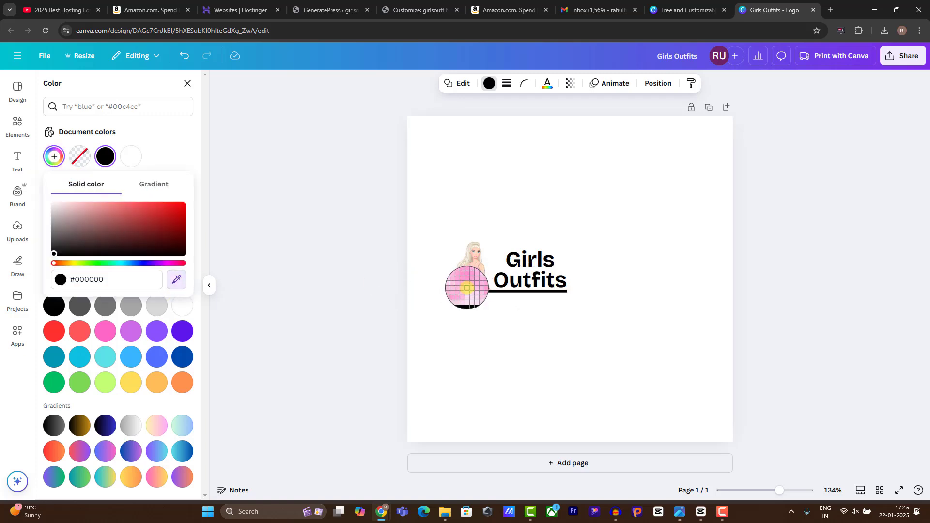
left_click(467, 287)
left_click(444, 316)
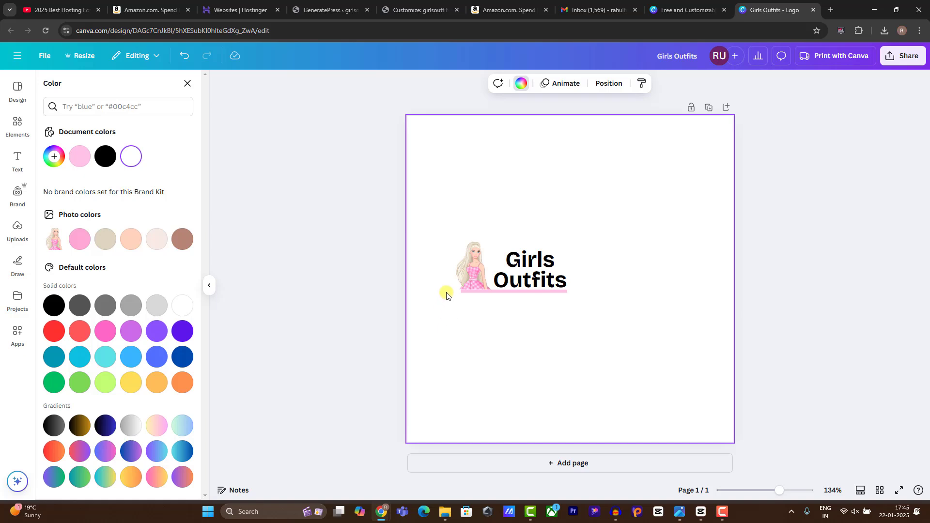
Left-align the Girls Outfits title text
left_click(475, 266)
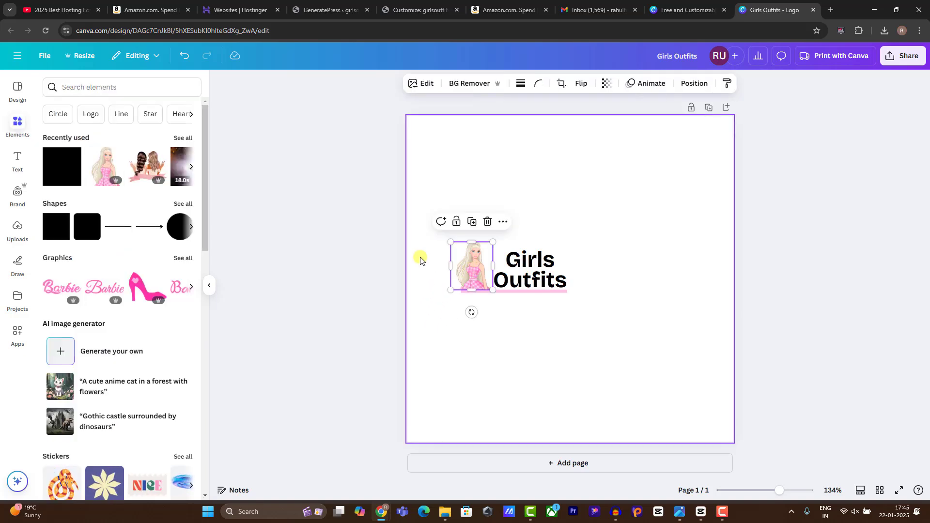
left_click(421, 260)
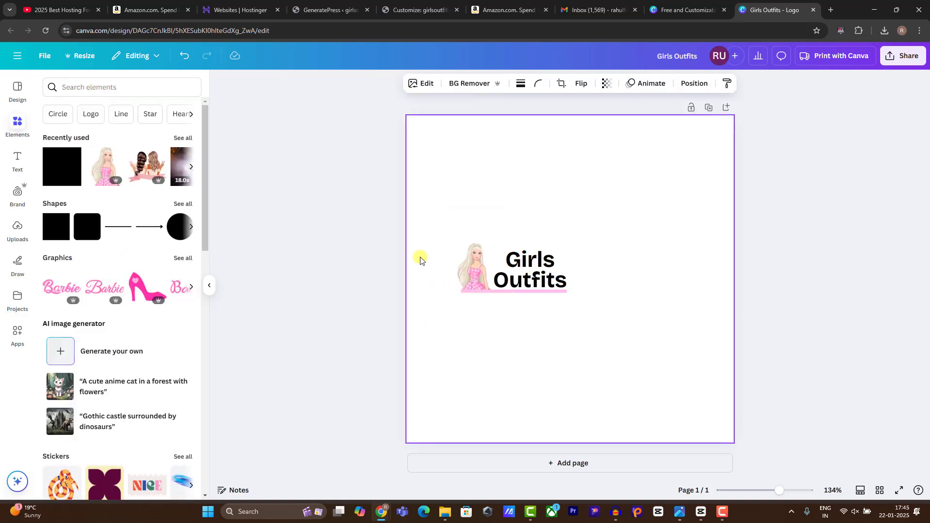
left_click(471, 264)
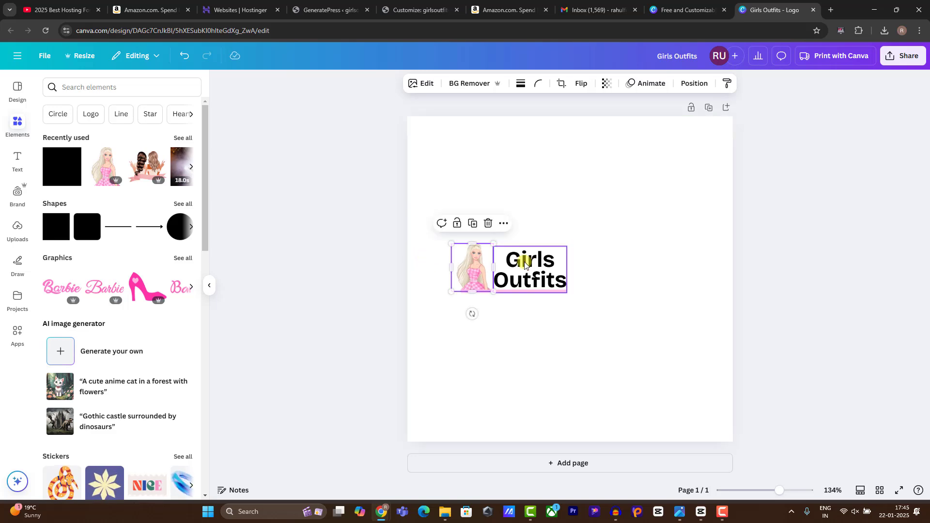
left_click(525, 263)
left_click(576, 83)
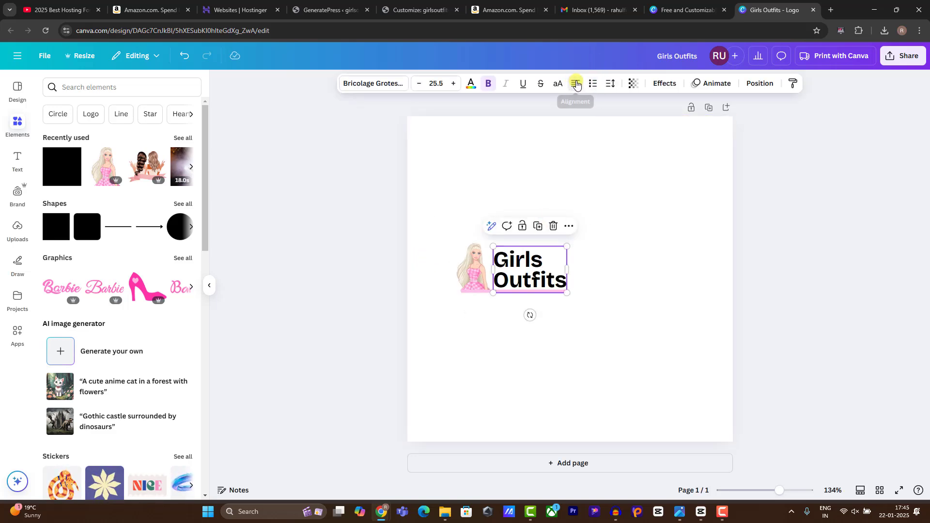
Nudge the title left and set its text colour to a very pale pink, #FFEBEB
left_click_drag(511, 268, 507, 266)
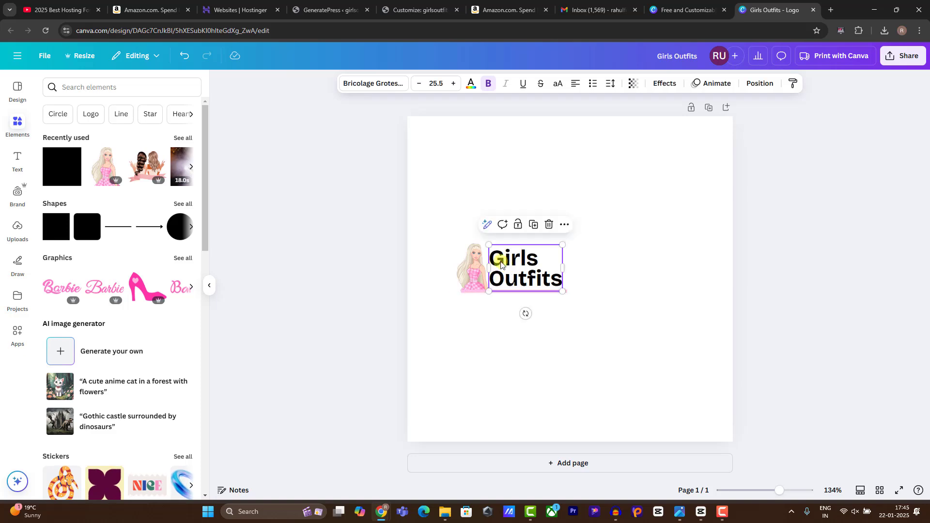
left_click(513, 262)
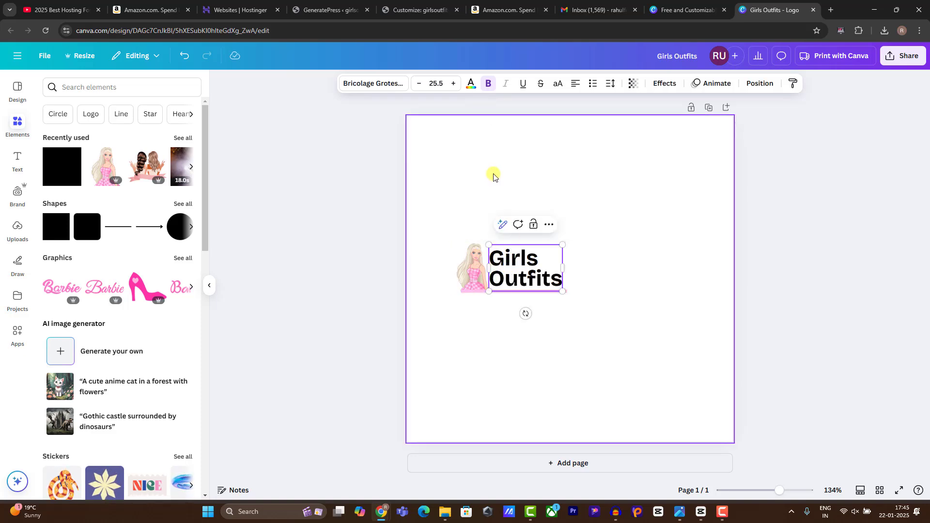
left_click(495, 177)
left_click(514, 262)
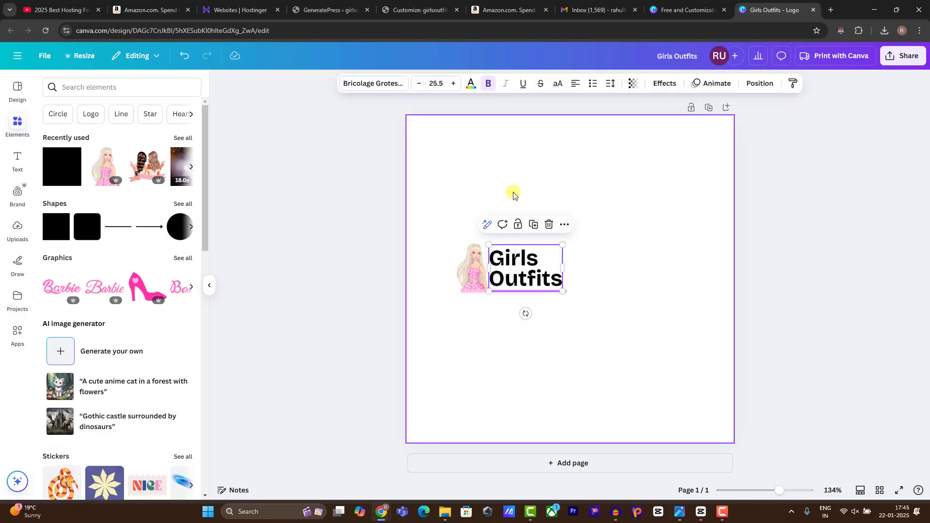
left_click(470, 83)
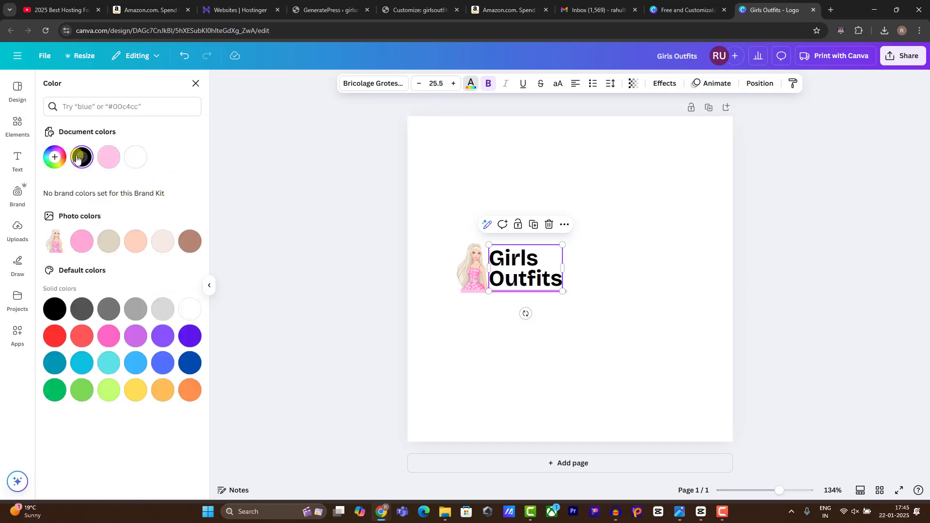
left_click(55, 157)
left_click_drag(120, 210, 1, 155)
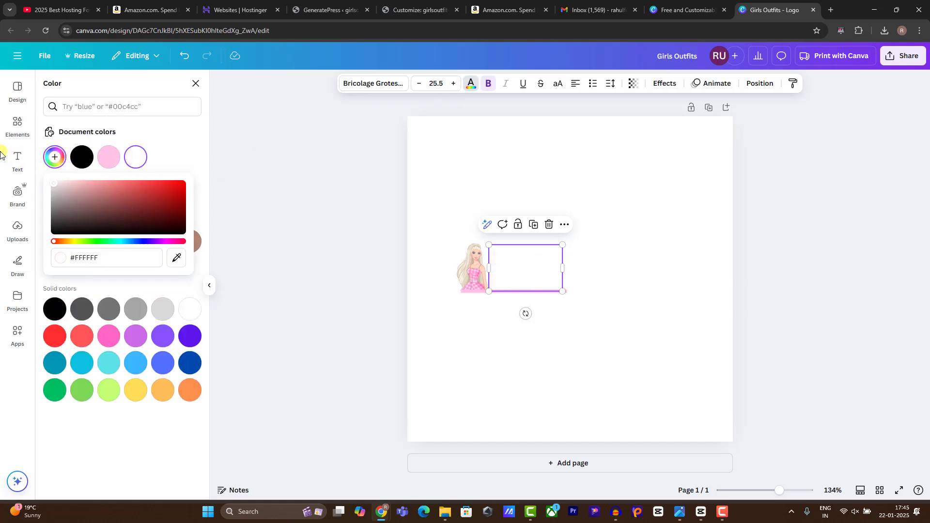
left_click_drag(75, 209, 61, 179)
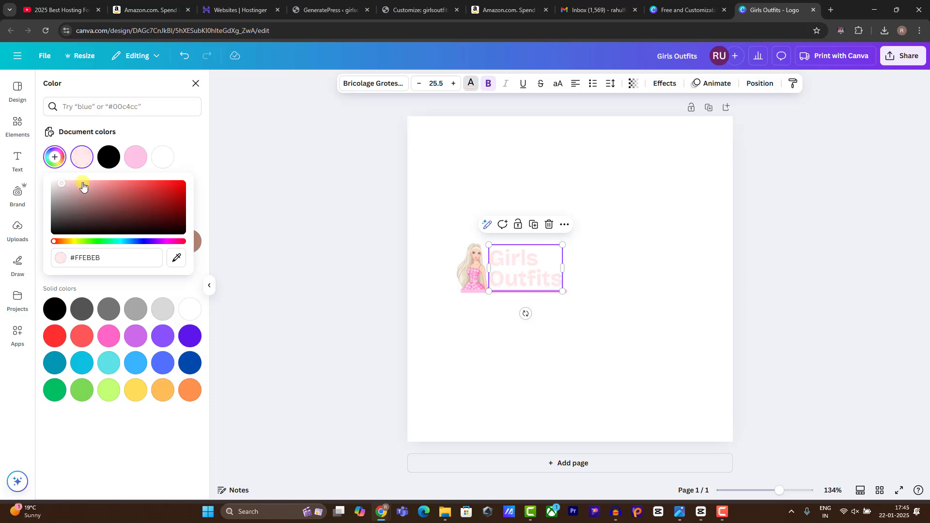
Shorten the pink bar so it ends at the text edge
left_click(445, 256)
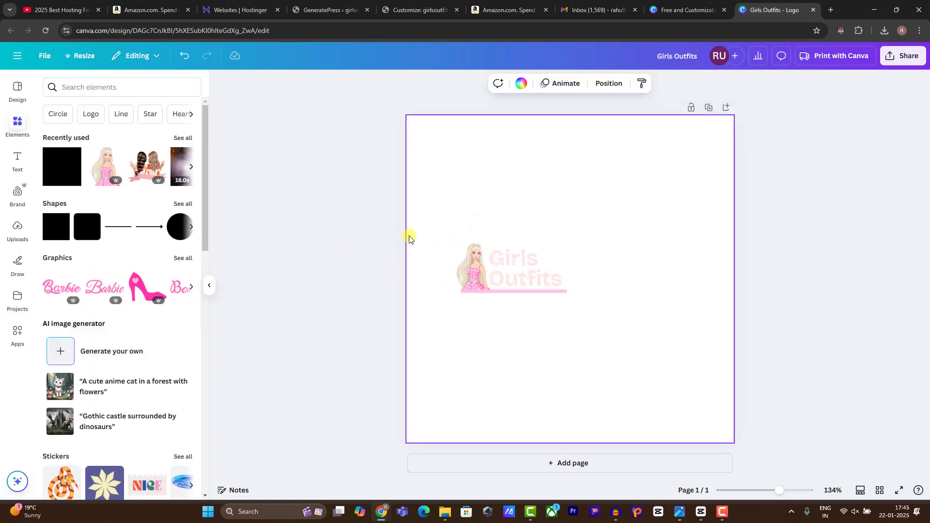
left_click(566, 292)
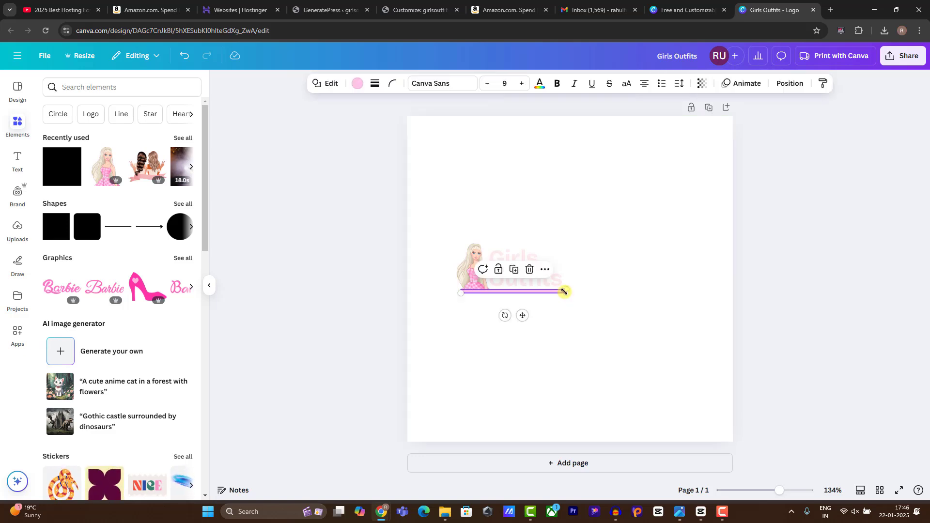
left_click_drag(566, 292, 563, 292)
key("ctrl+a")
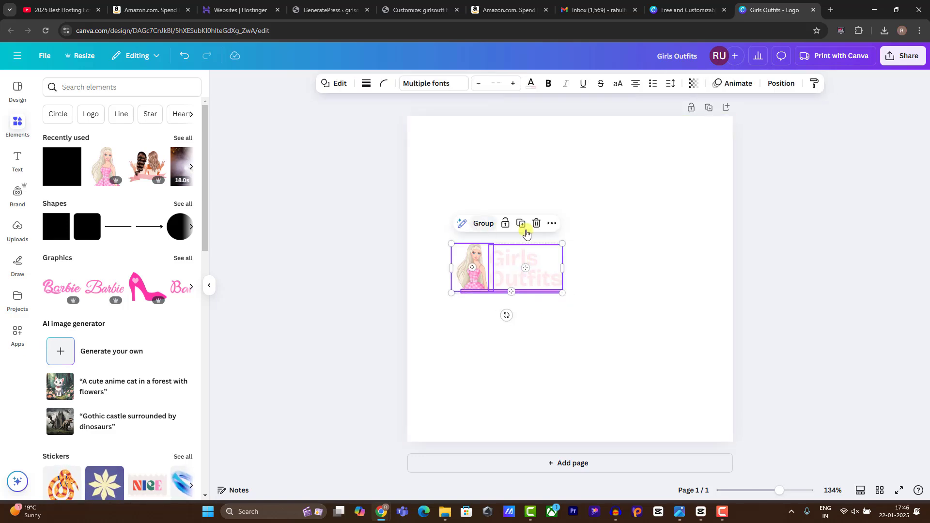
left_click_drag(562, 244, 761, 217)
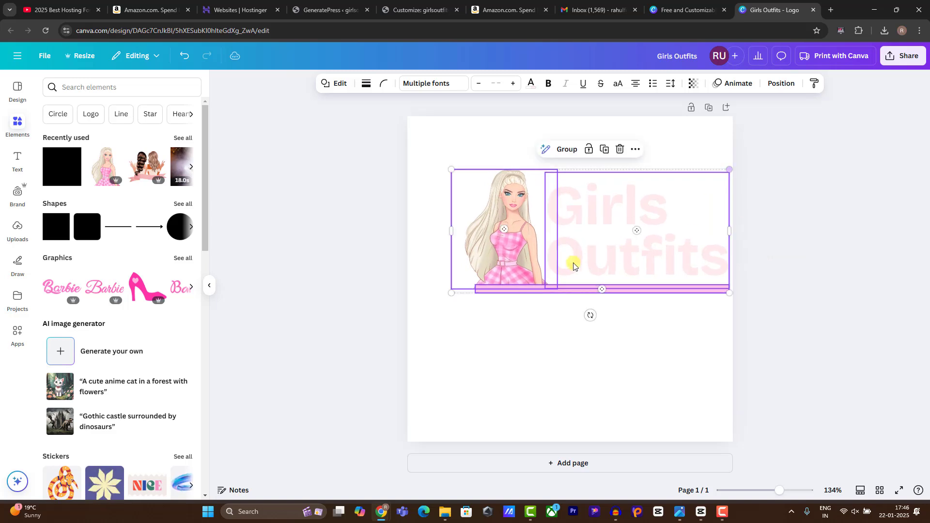
left_click_drag(451, 292, 420, 338)
left_click_drag(707, 266, 698, 304)
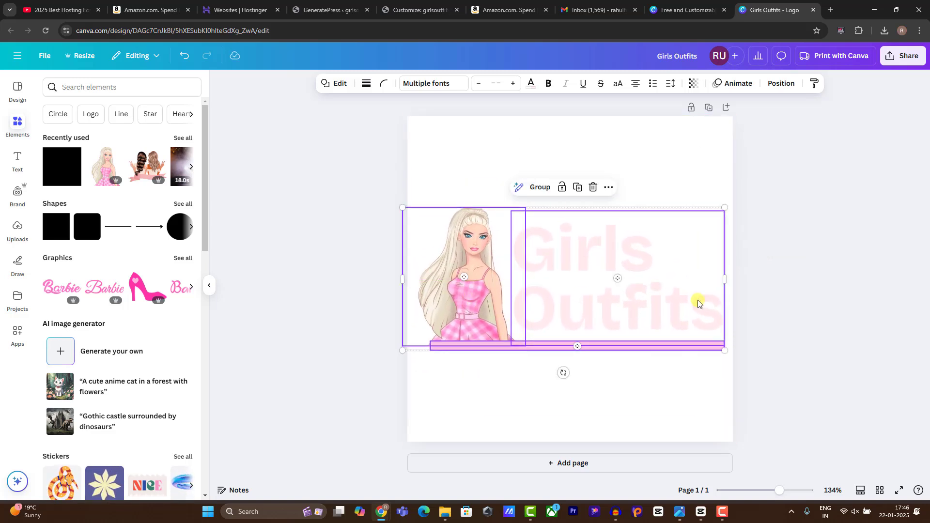
left_click(779, 303)
left_click(443, 305)
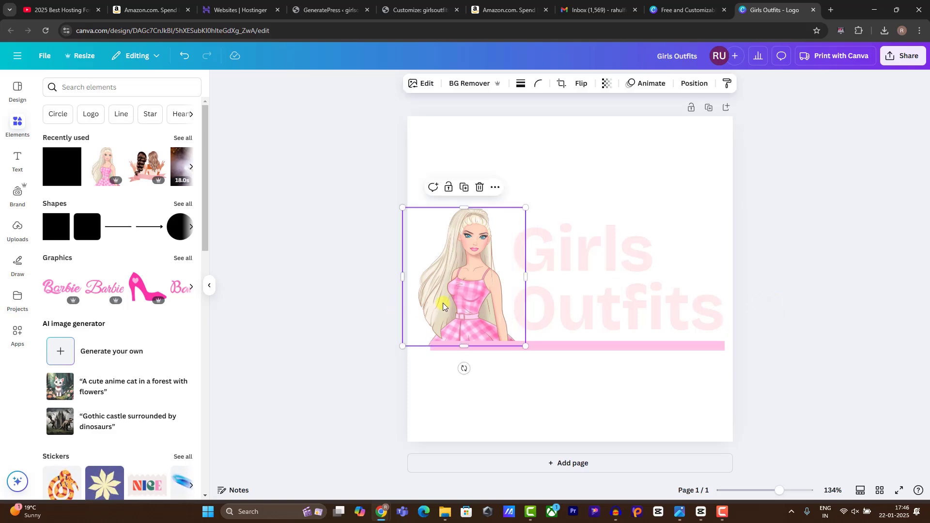
left_click_drag(447, 301, 449, 297)
left_click_drag(449, 298, 451, 298)
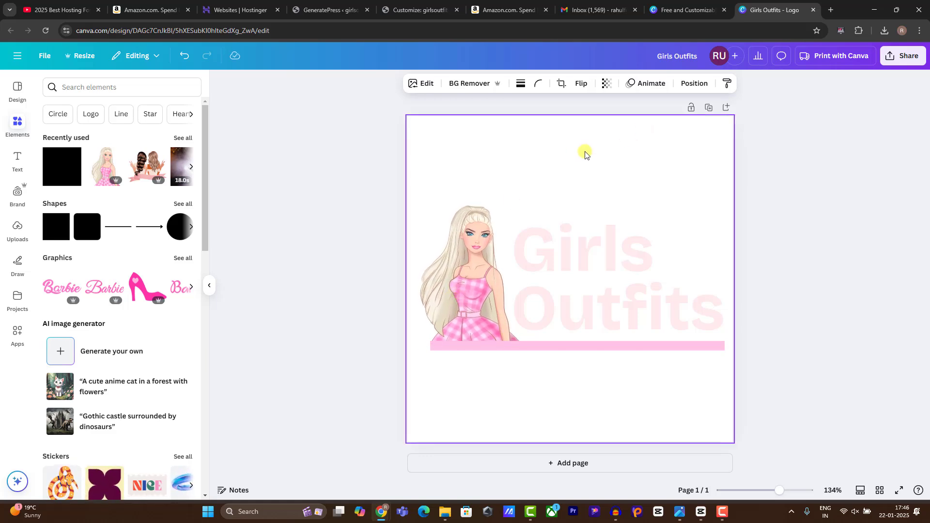
left_click(899, 52)
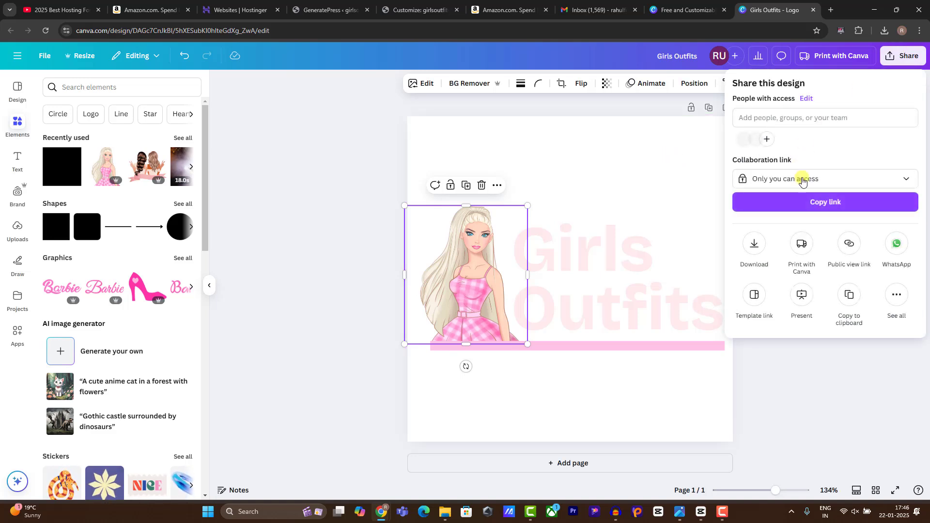
left_click(461, 66)
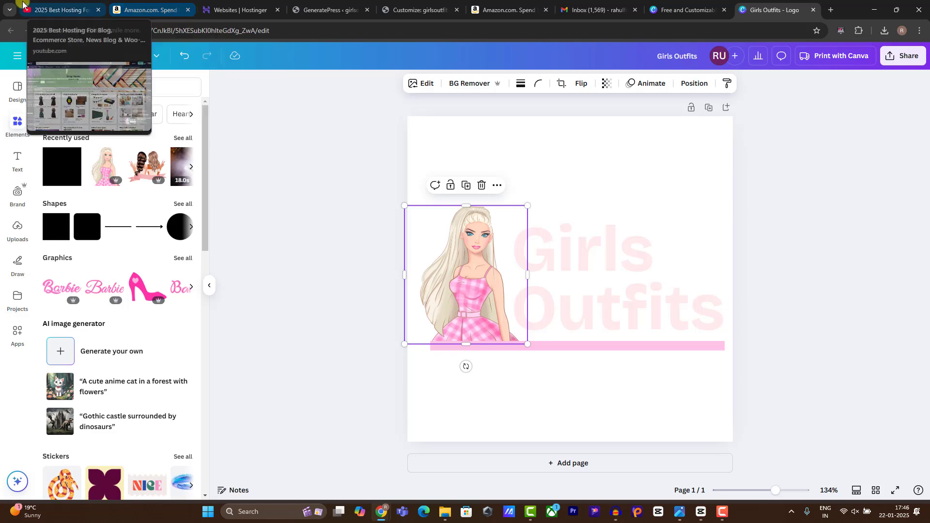
Read the Customizer's Navigation Background colour (#000000), then return to the Canva logo design
left_click(424, 4)
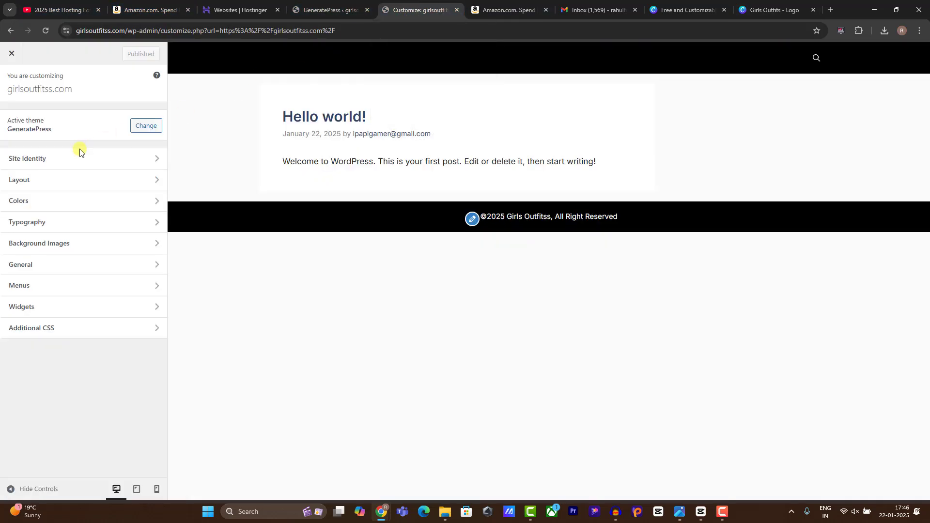
left_click(69, 201)
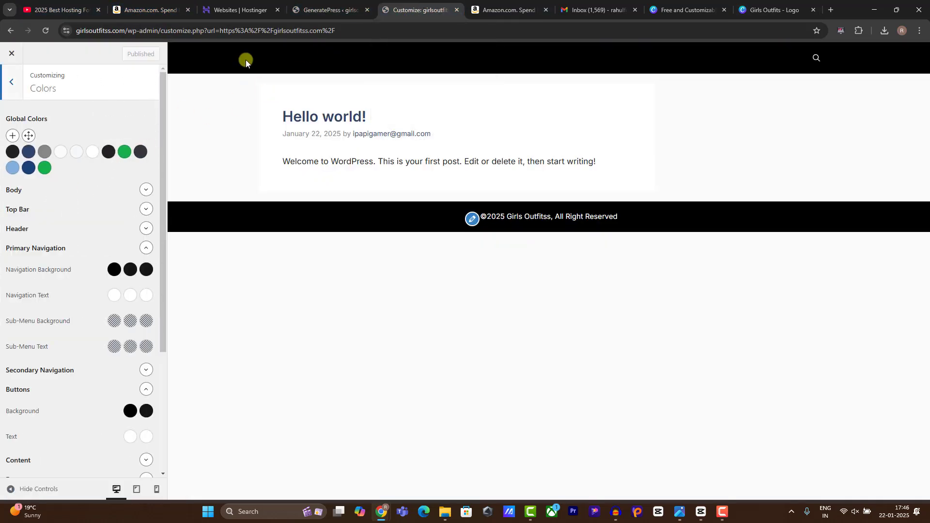
left_click(113, 270)
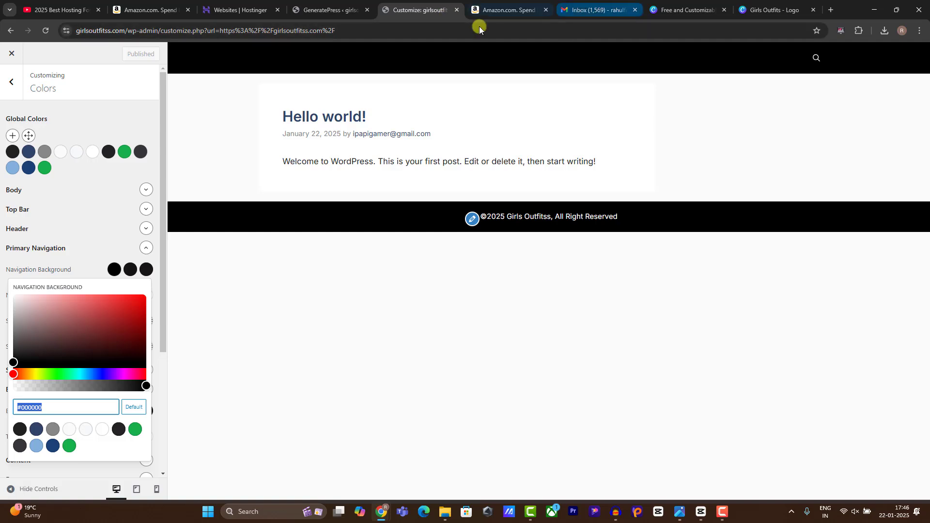
left_click(775, 10)
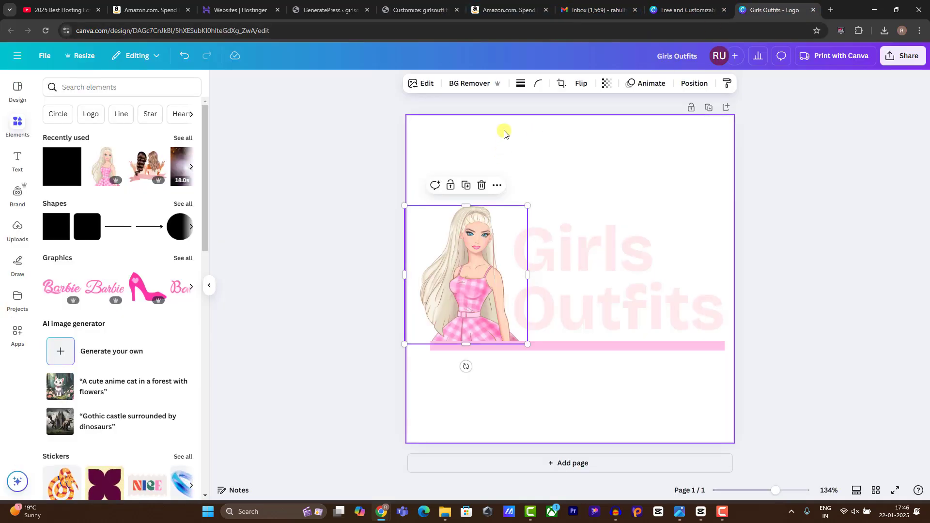
Set the logo page background colour to black #000000
left_click(482, 127)
left_click(522, 86)
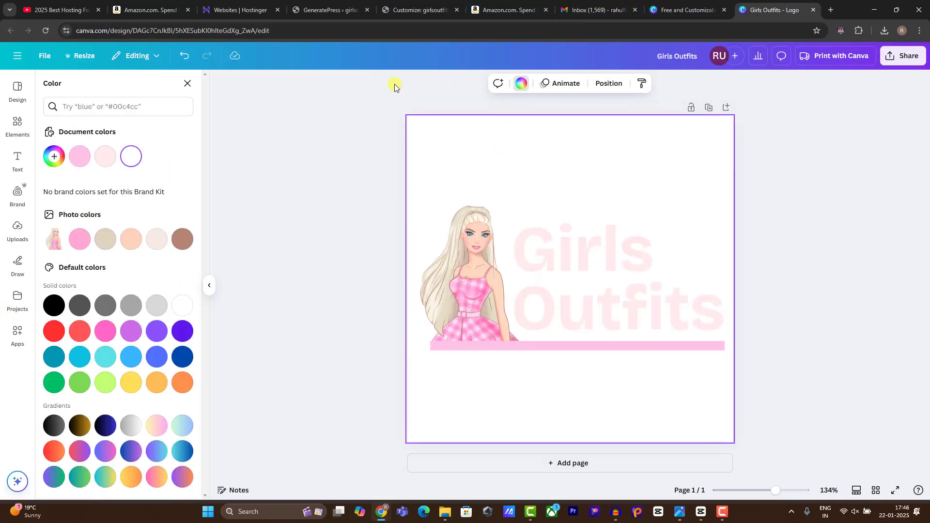
left_click(134, 105)
type("#000000")
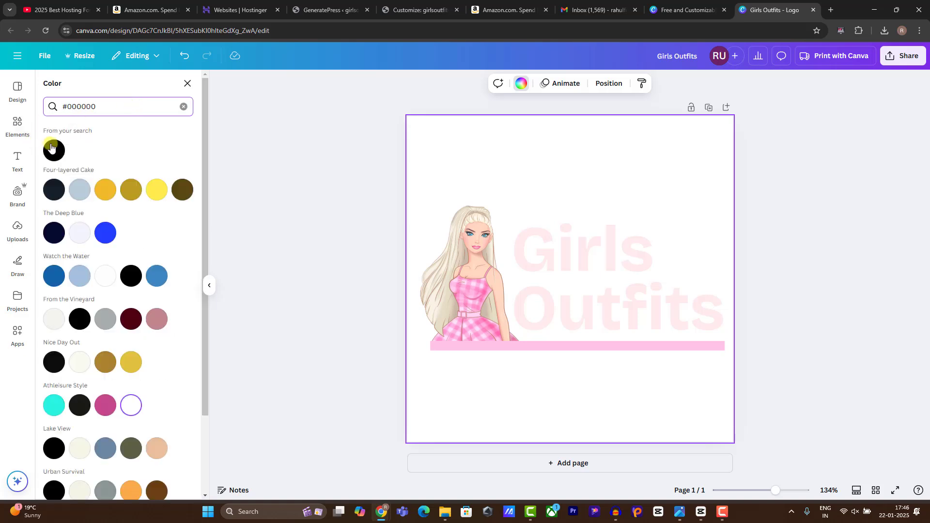
left_click(54, 150)
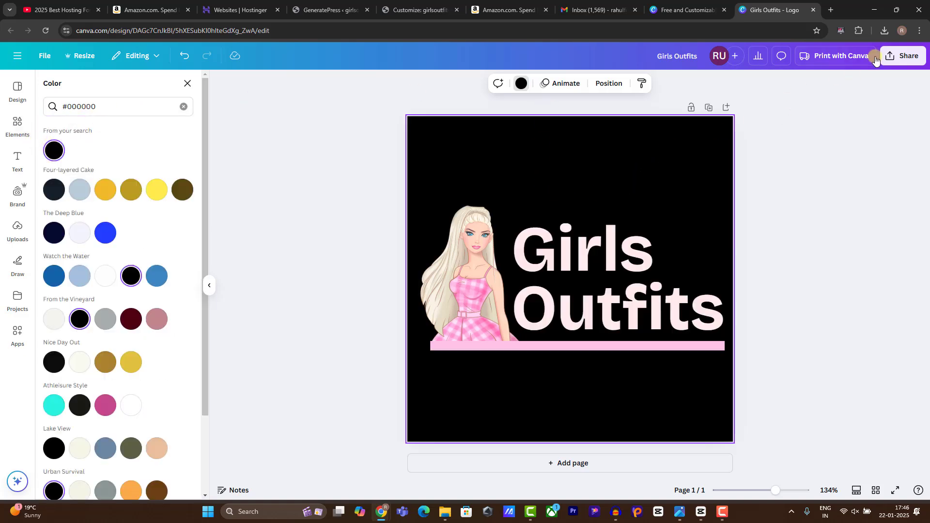
Download the design as a PNG file, Girls Outfits.png
left_click(899, 57)
left_click(759, 250)
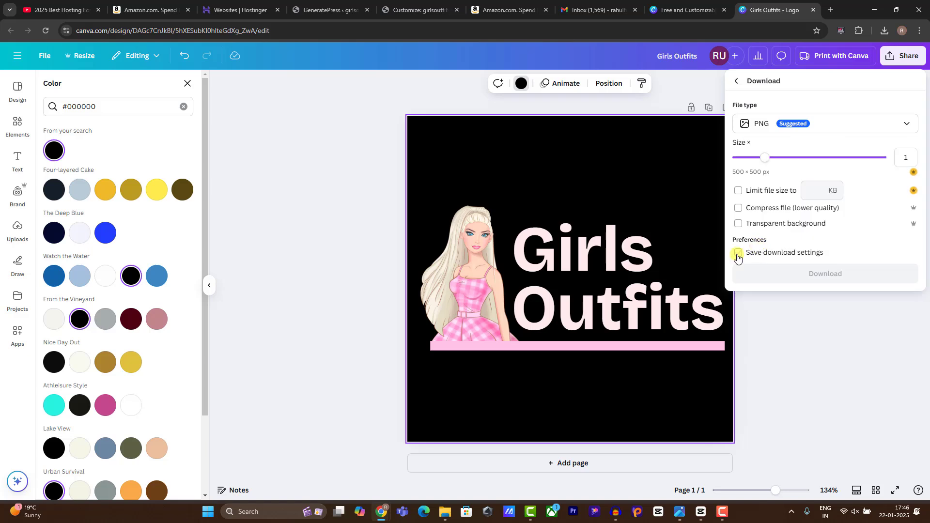
left_click(829, 272)
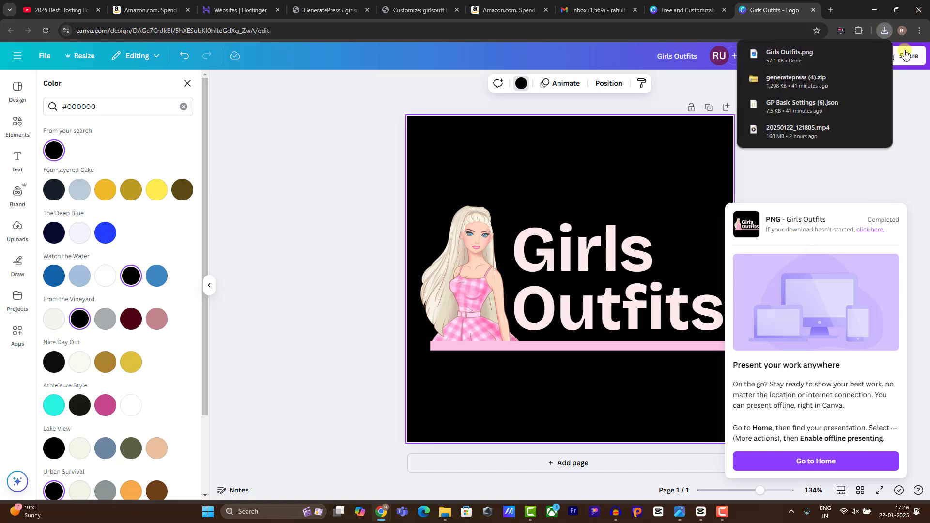
left_click(419, 9)
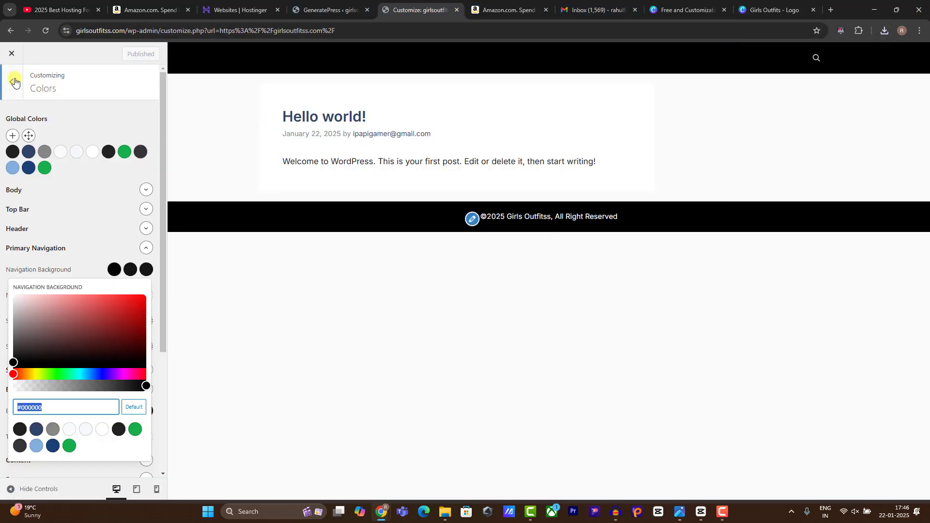
Upload Girls Outfits.png in Site Identity and select it as the site logo
left_click(14, 83)
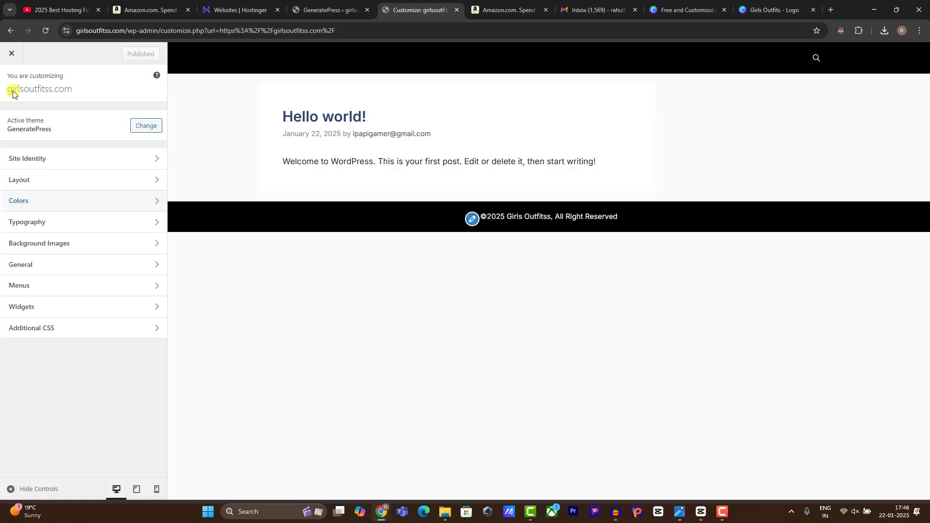
left_click(24, 160)
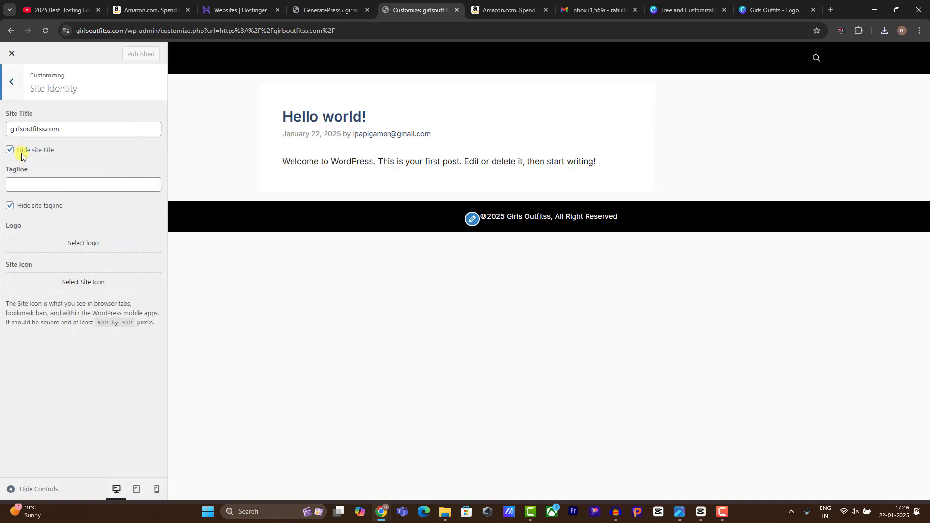
left_click(36, 244)
left_click(455, 253)
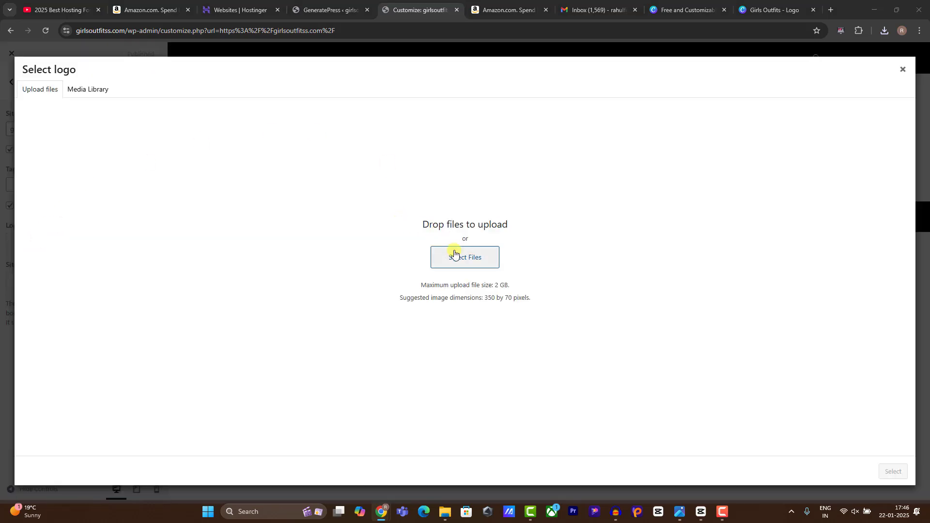
double_click(121, 111)
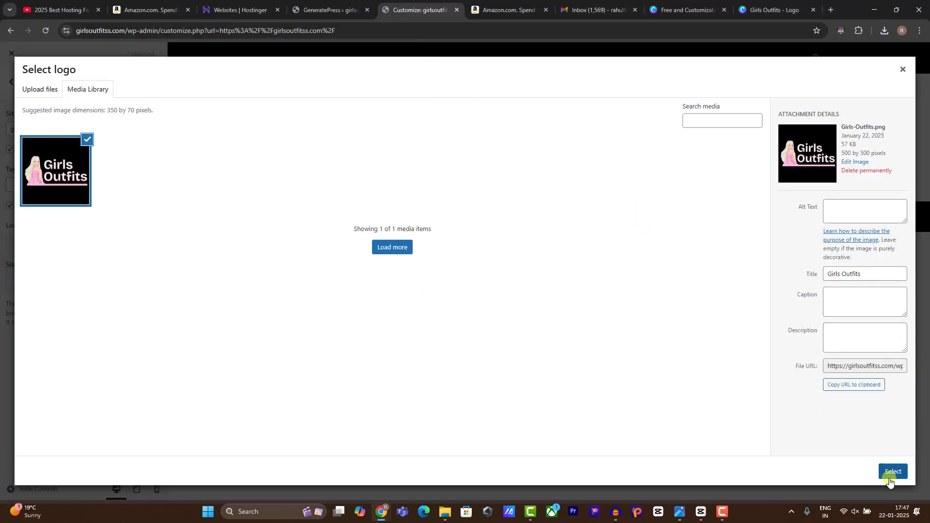
left_click(889, 471)
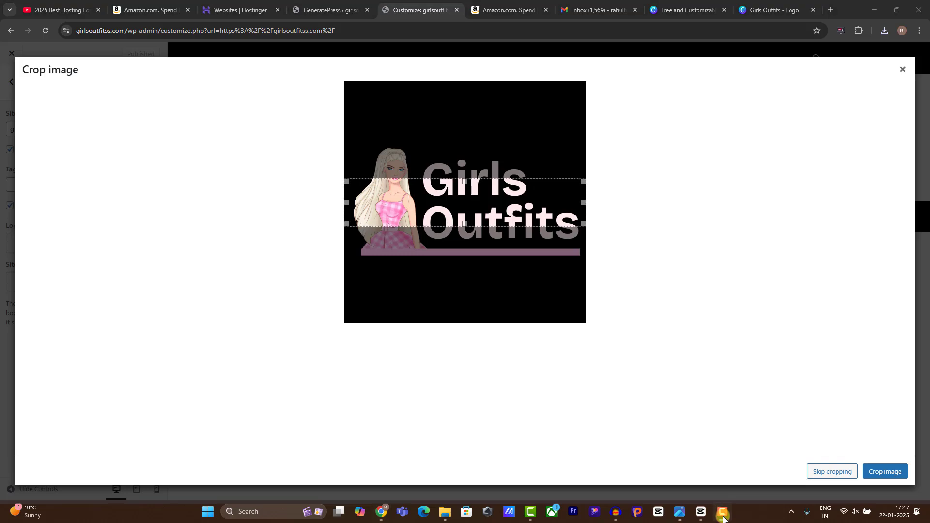
Crop the logo tightly around the girl and text, publish it, and go to the Dashboard
left_click_drag(440, 201, 475, 258)
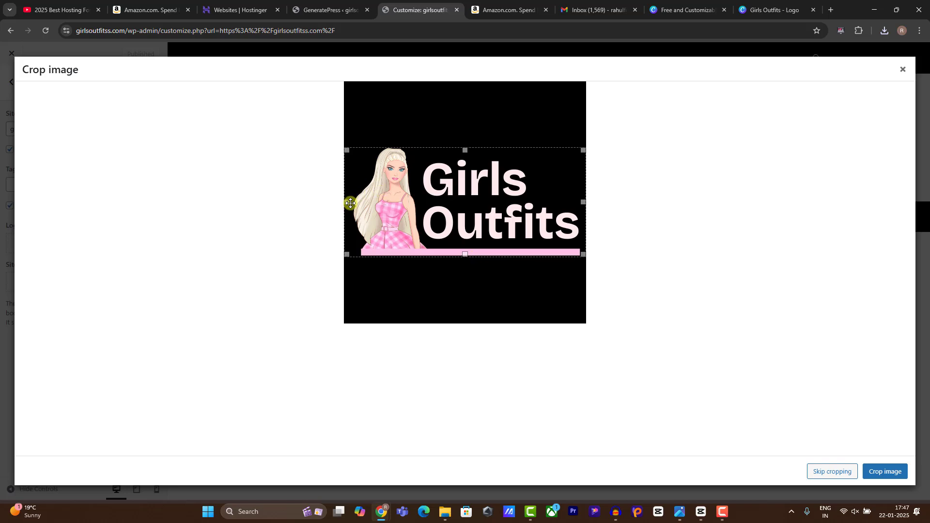
left_click_drag(346, 204, 353, 203)
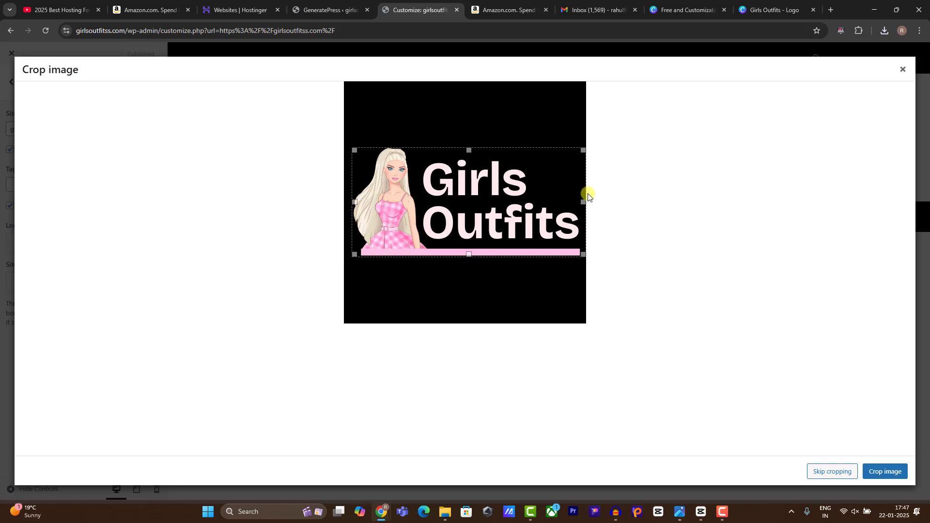
left_click_drag(585, 202, 581, 201)
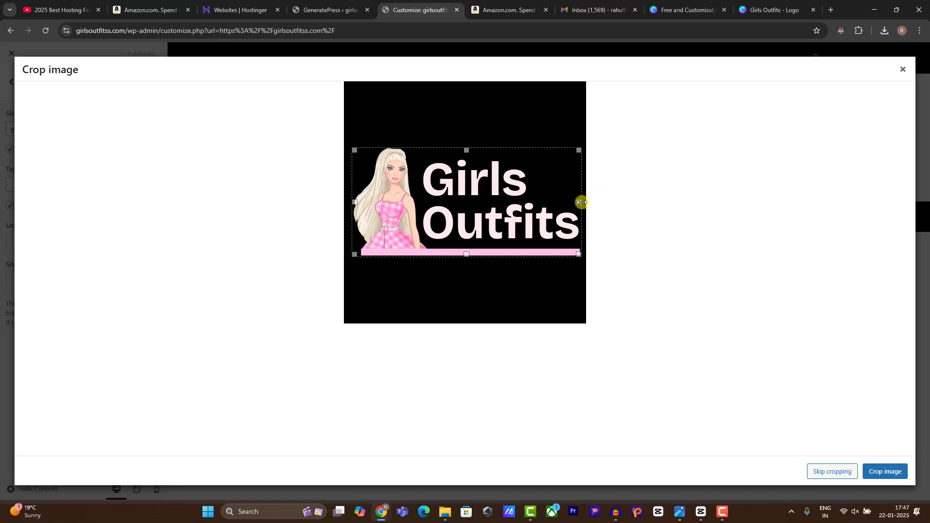
left_click(885, 470)
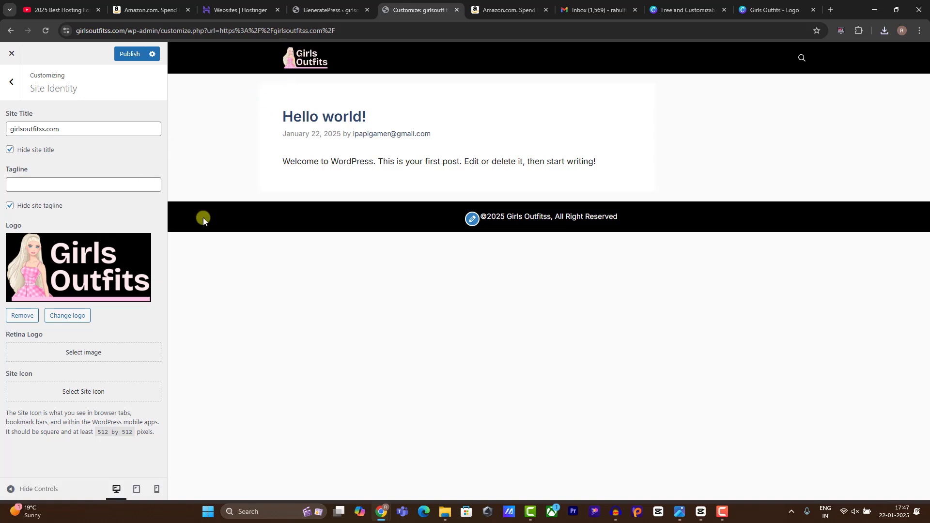
left_click(13, 77)
left_click(126, 51)
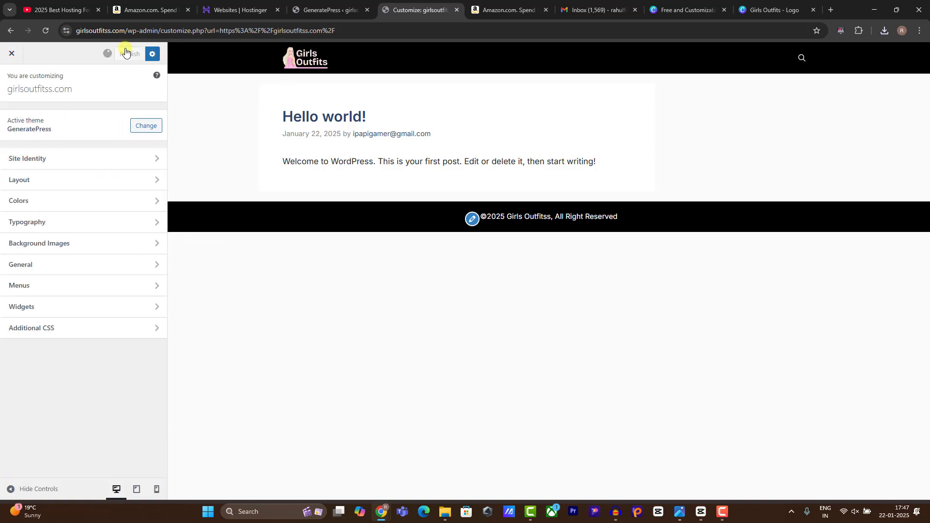
left_click(11, 56)
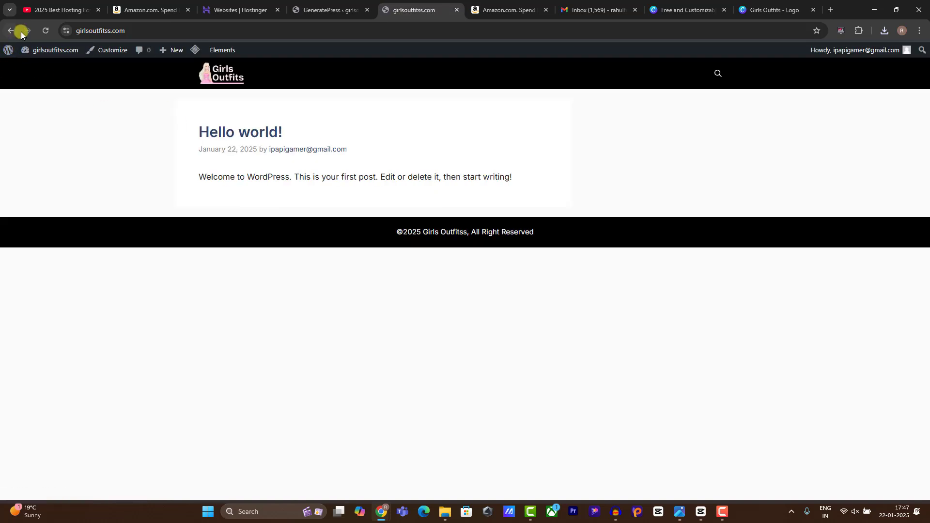
left_click(38, 51)
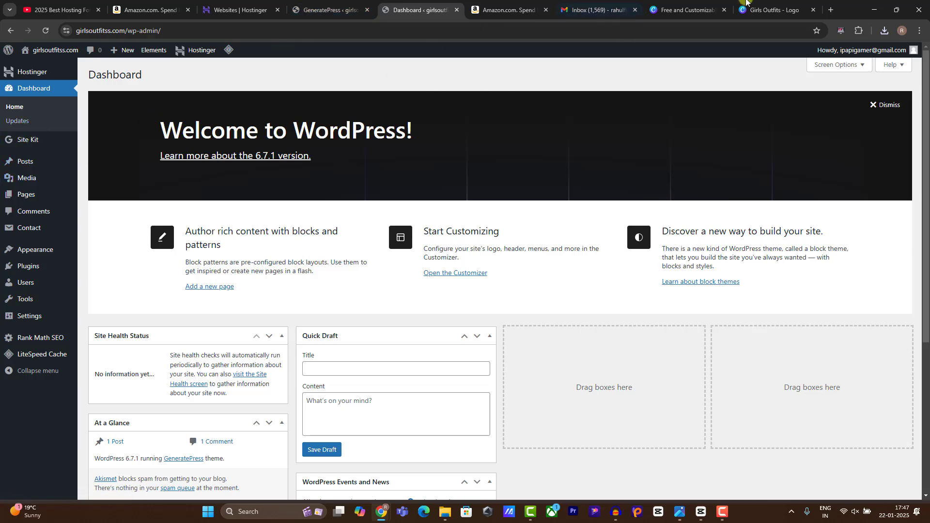
On Amazon, browse all departments to Women's Fashion > Clothing
left_click(504, 9)
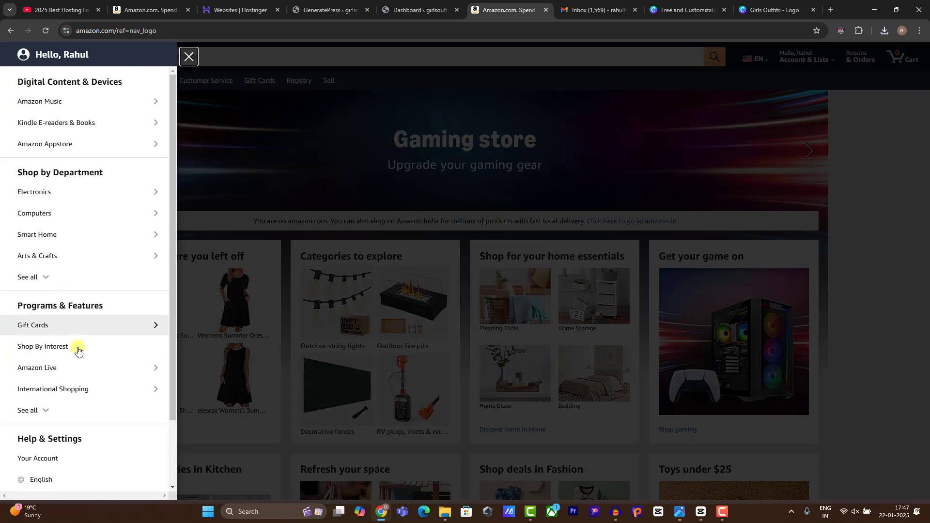
left_click(39, 276)
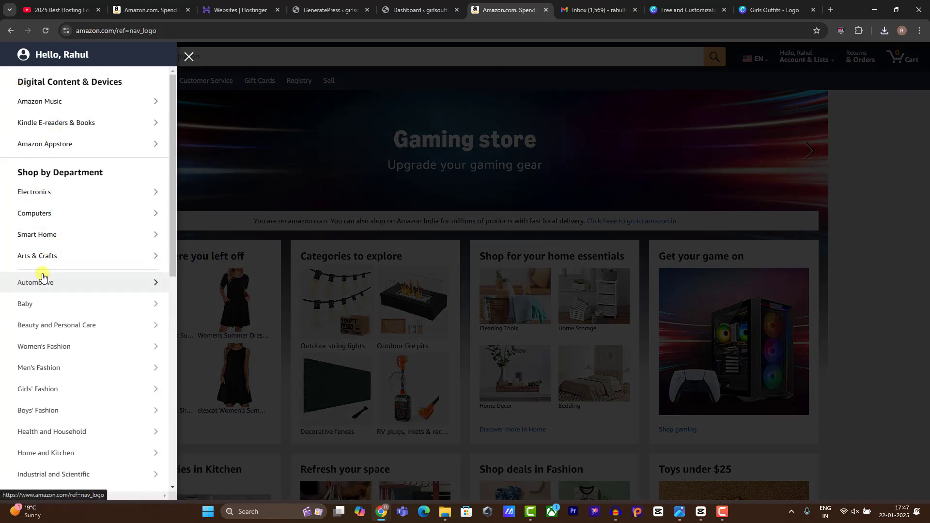
left_click(153, 347)
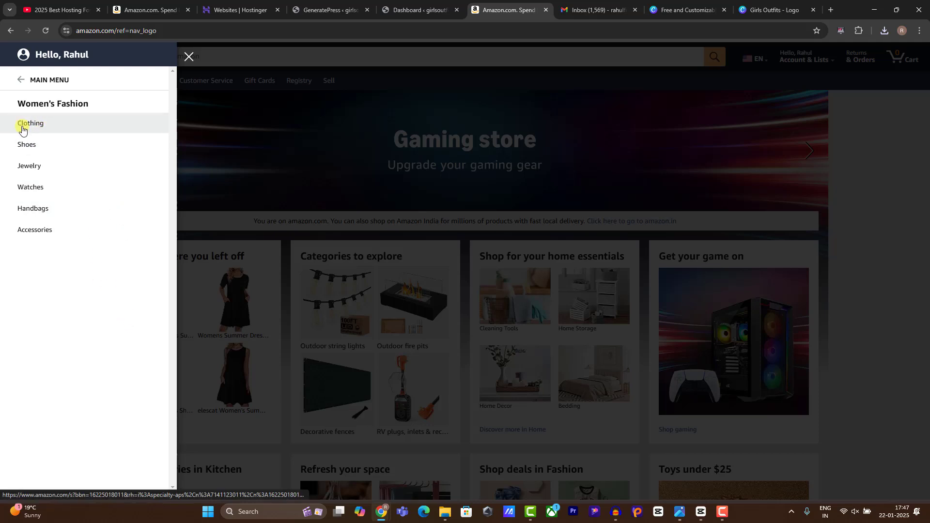
left_click(65, 132)
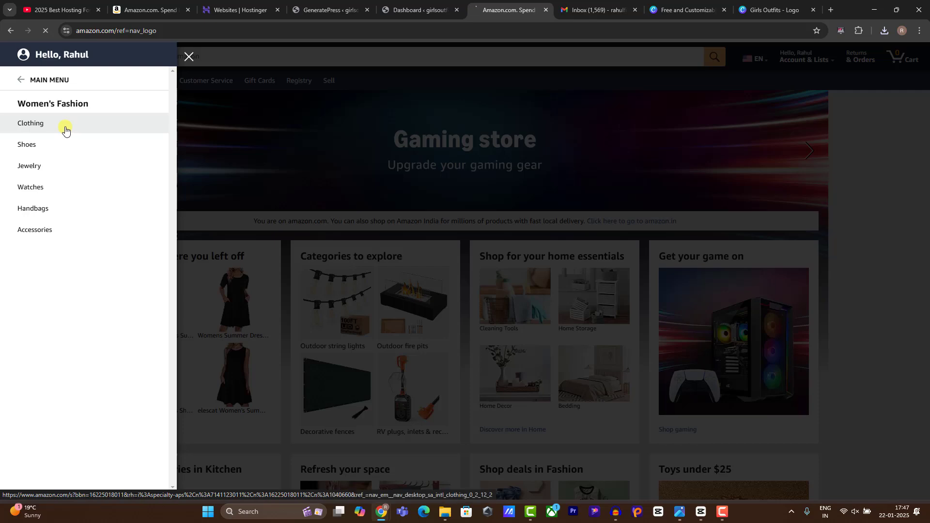
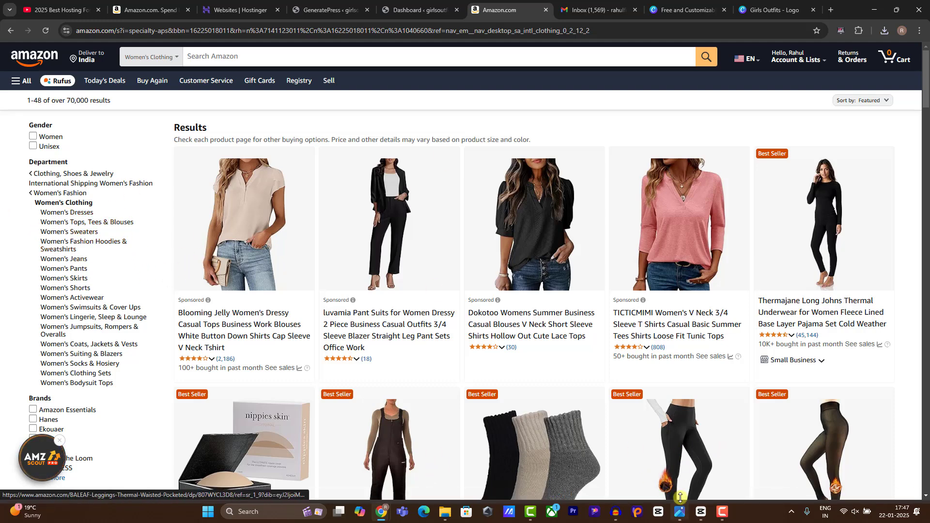
Add Dress as a new post category with its slug in WordPress
left_click(417, 10)
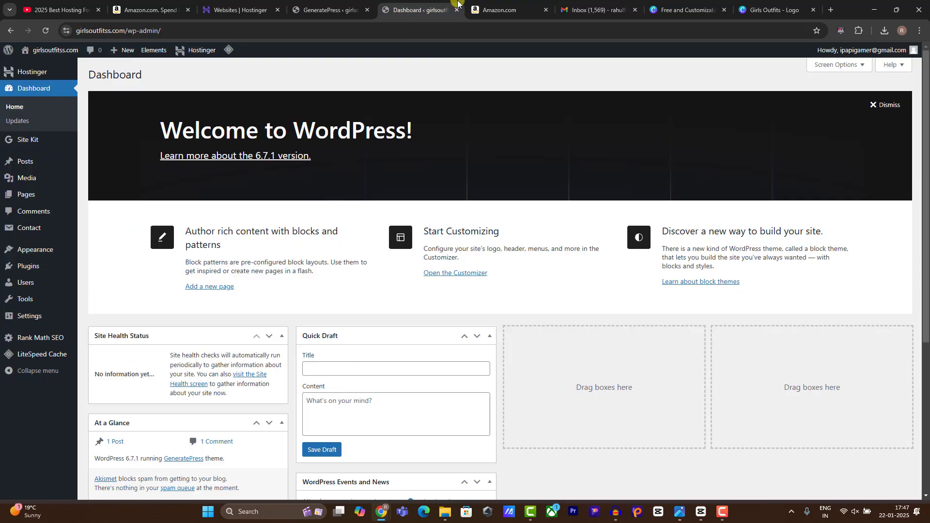
mouse_move(36, 150)
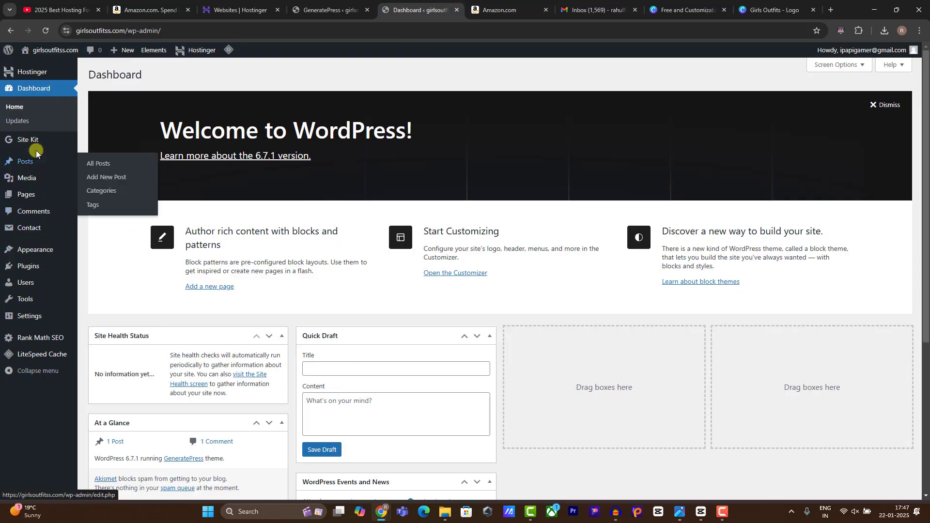
left_click(106, 192)
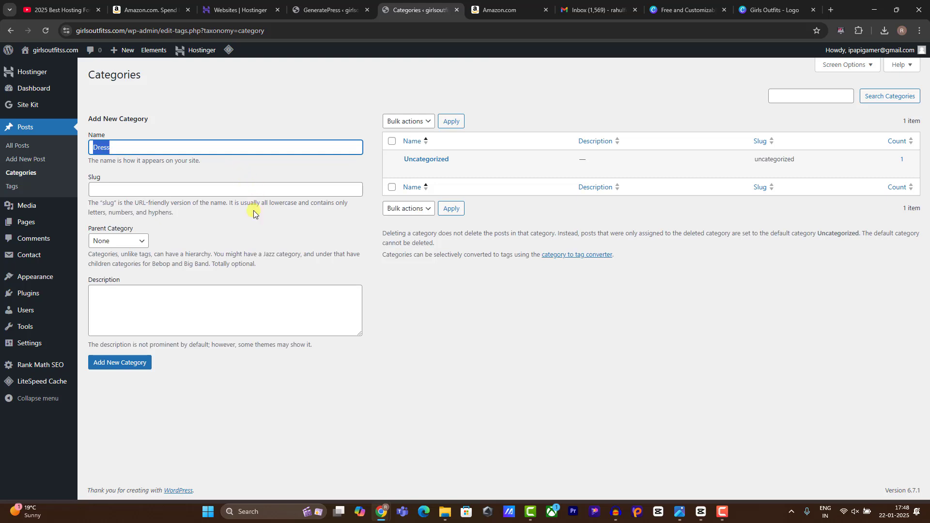
left_click(204, 189)
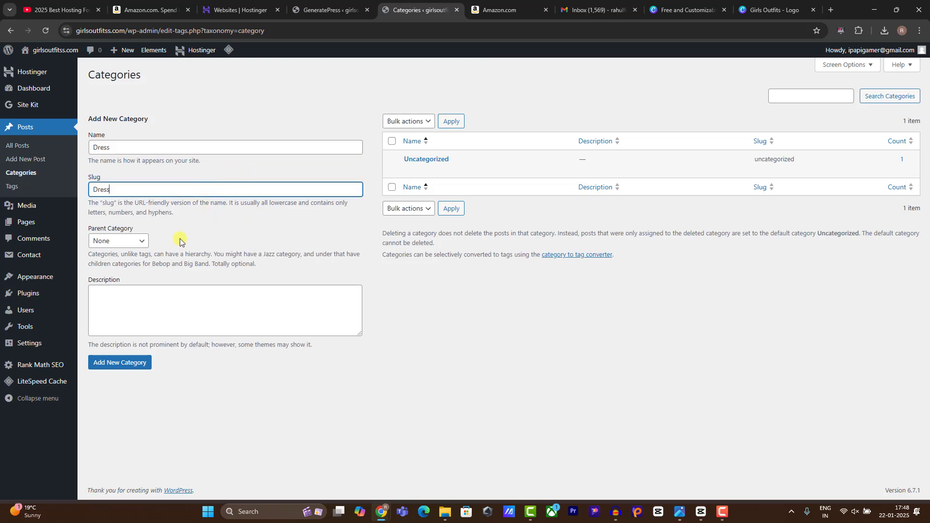
left_click(164, 305)
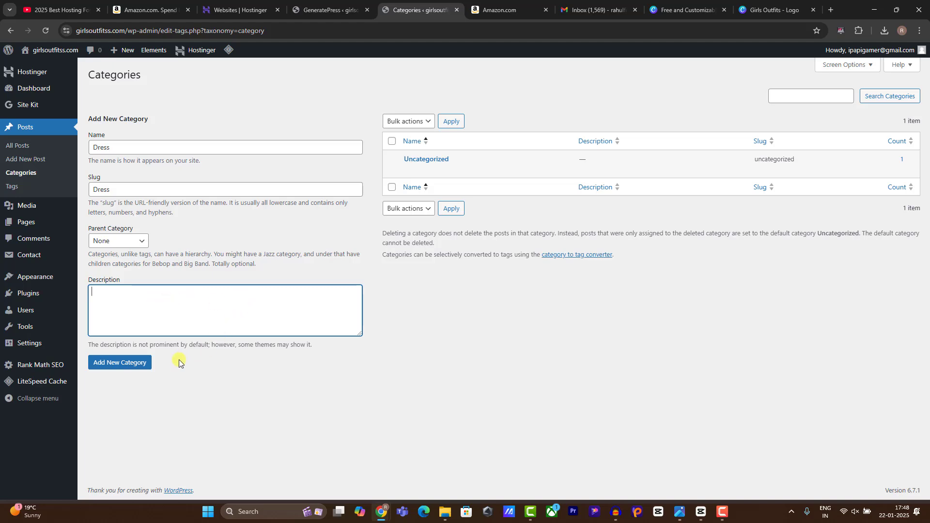
left_click(112, 363)
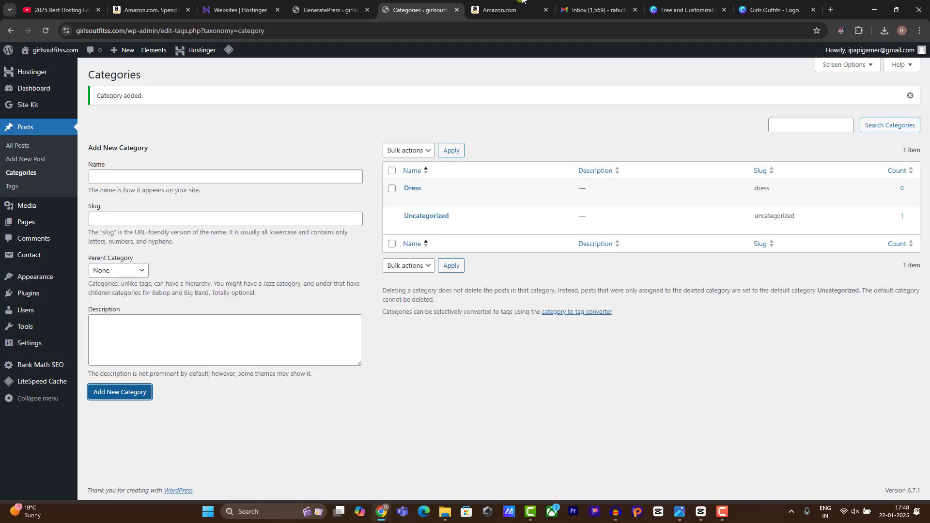
After glancing at the Amazon clothing results, add Skirts as a new category
left_click(504, 9)
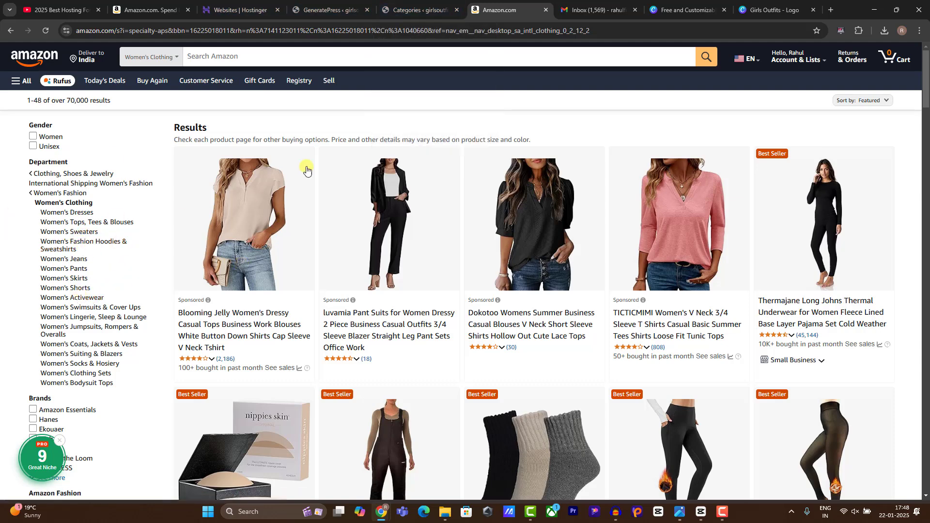
left_click(419, 7)
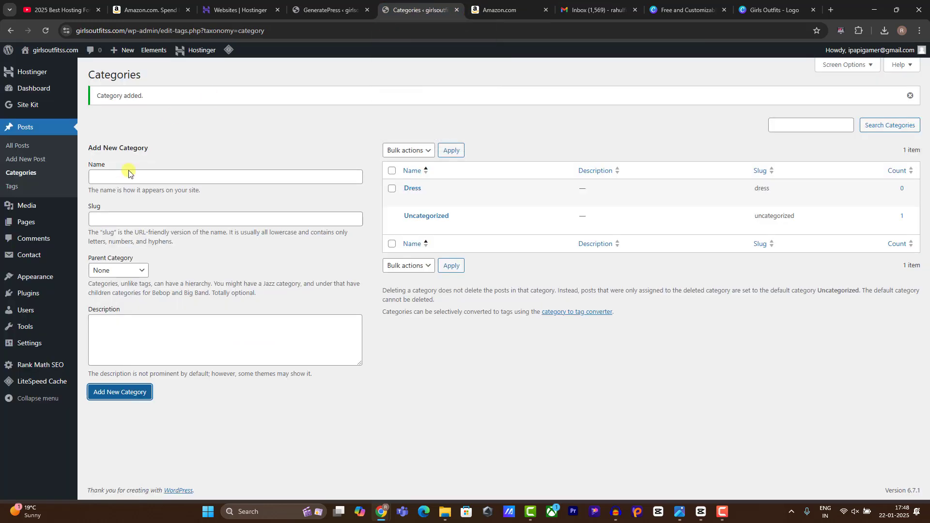
left_click(119, 175)
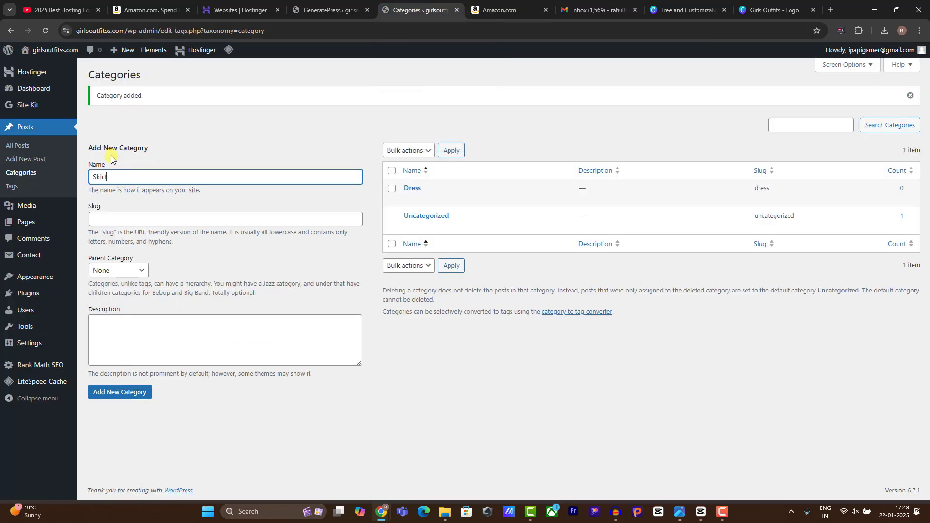
left_click(135, 218)
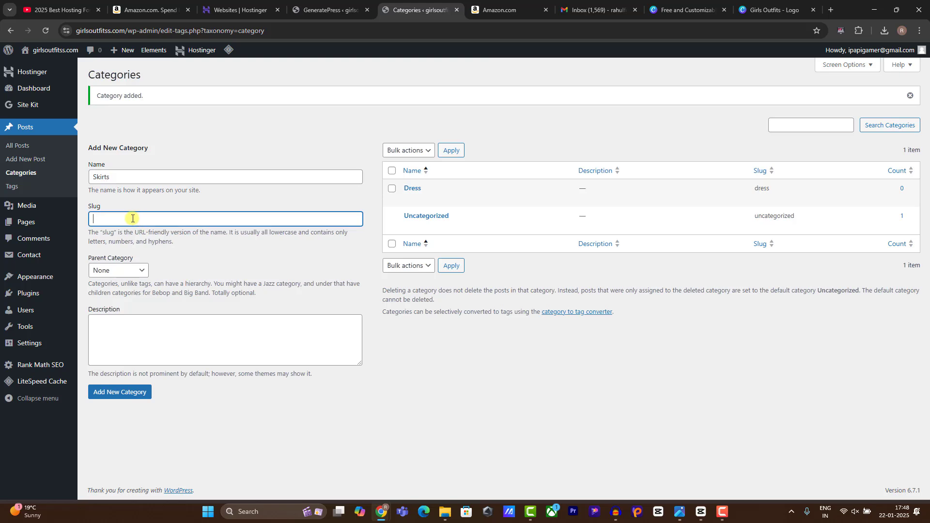
left_click(119, 397)
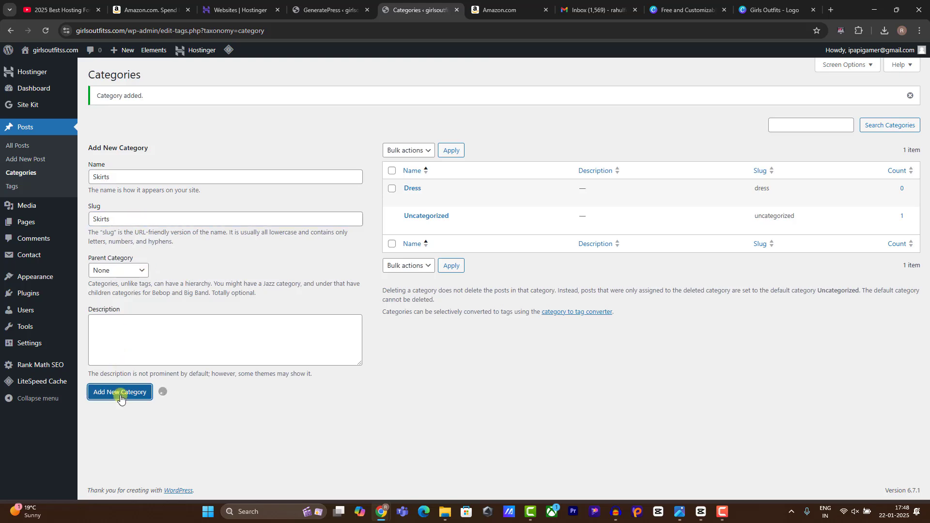
Add Shorts as a new category, copying the name into its slug
left_click(197, 177)
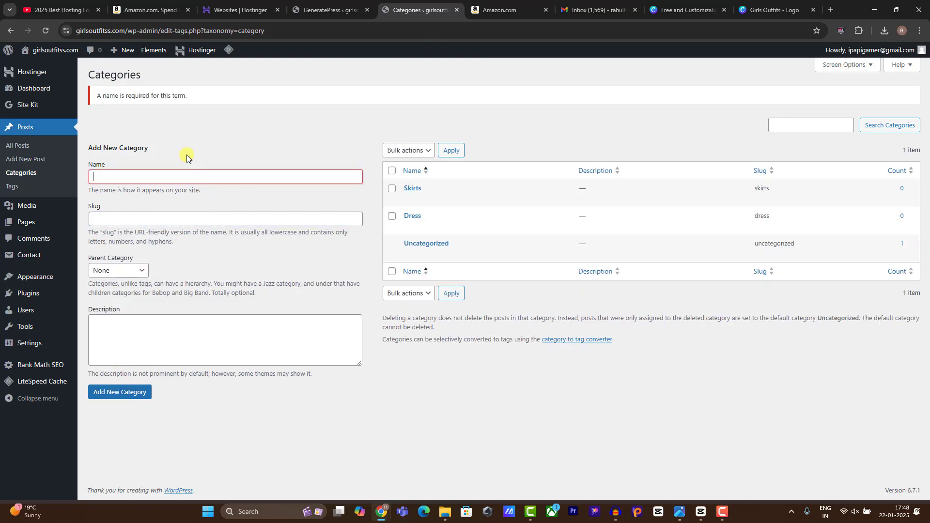
type("Shorts")
key("ctrl+a")
left_click(191, 222)
type("Shorts")
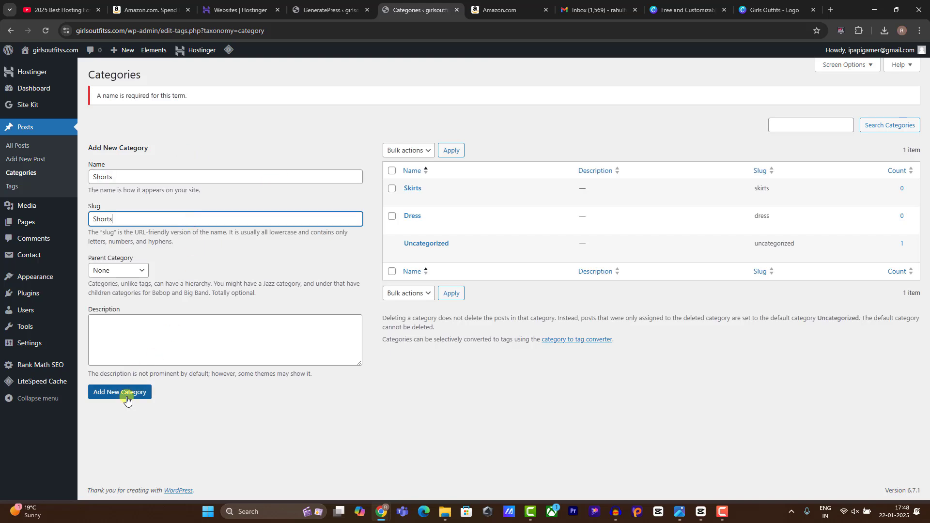
left_click(127, 393)
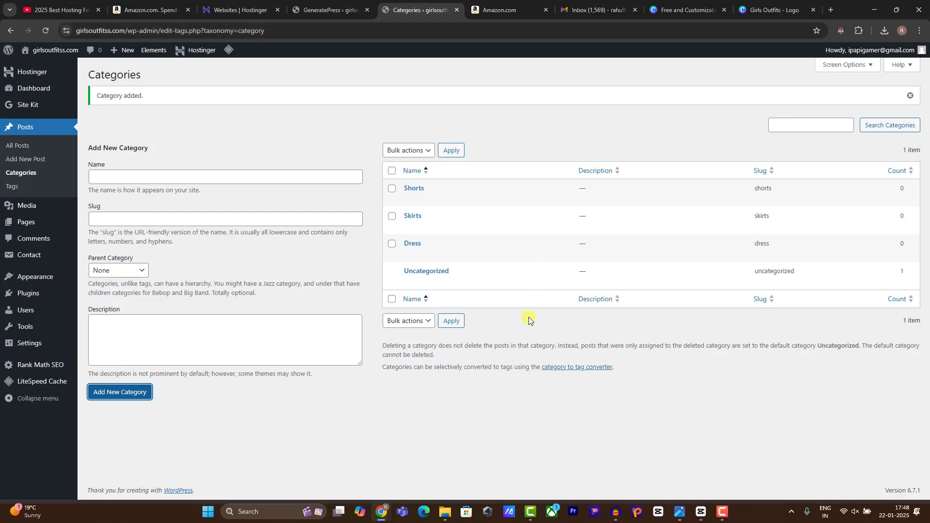
mouse_move(43, 278)
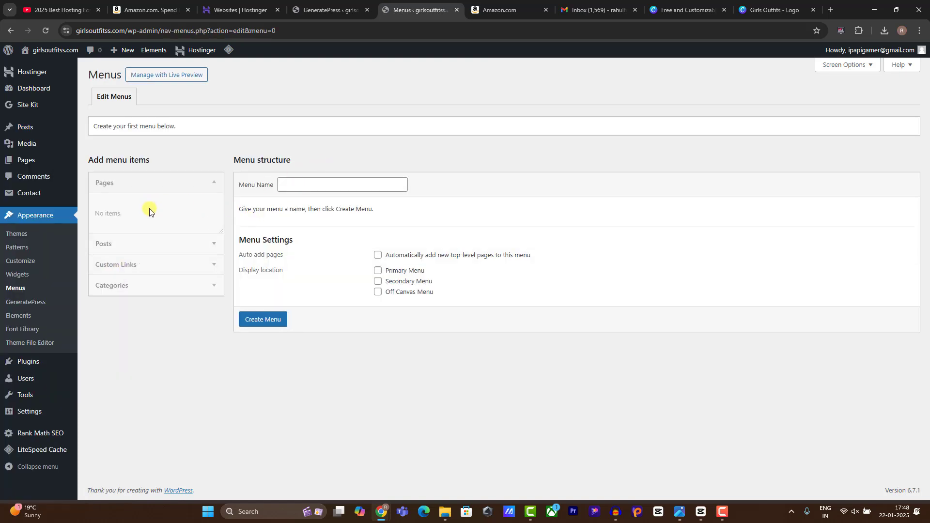
Create a menu named Primary assigned to the Primary Menu location and save it
left_click(303, 189)
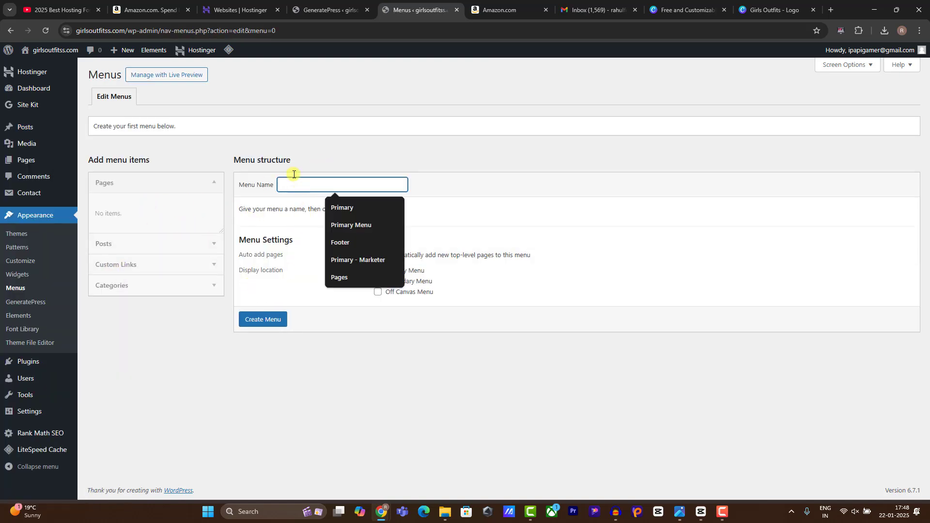
left_click(394, 207)
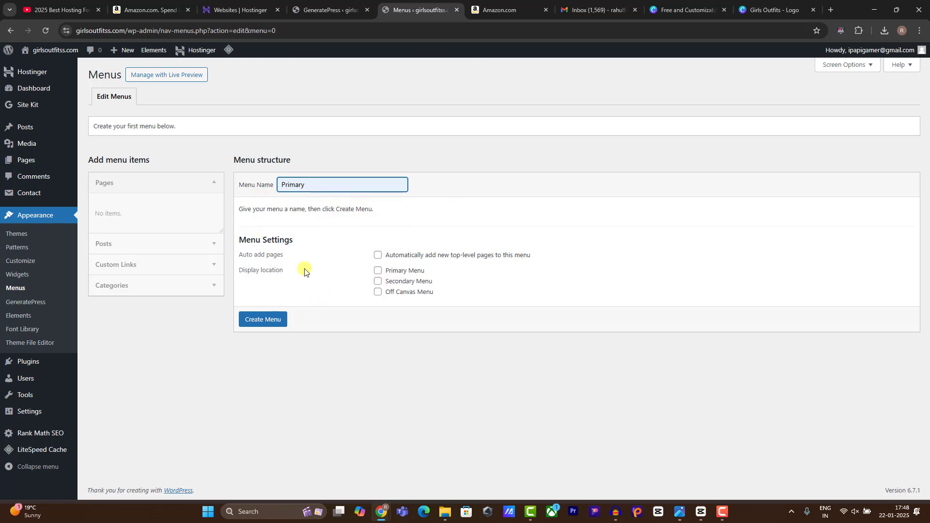
left_click(378, 270)
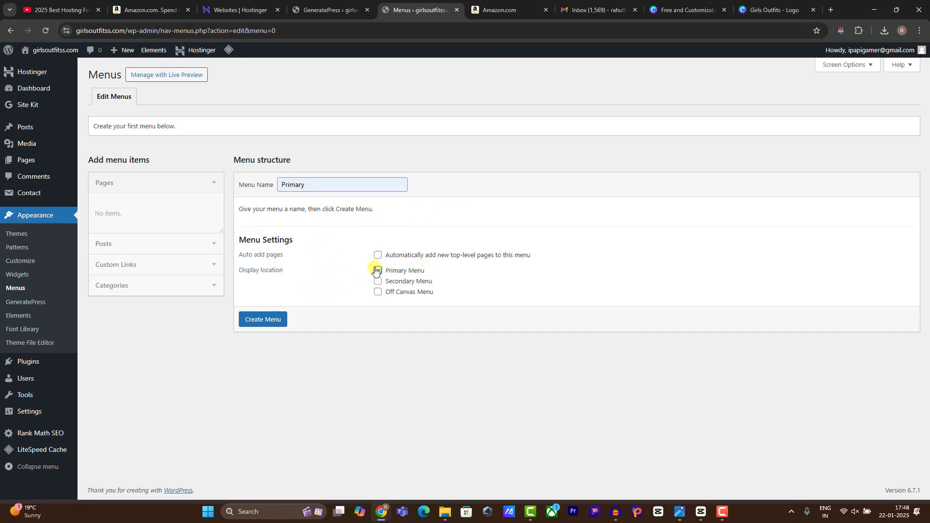
left_click(248, 327)
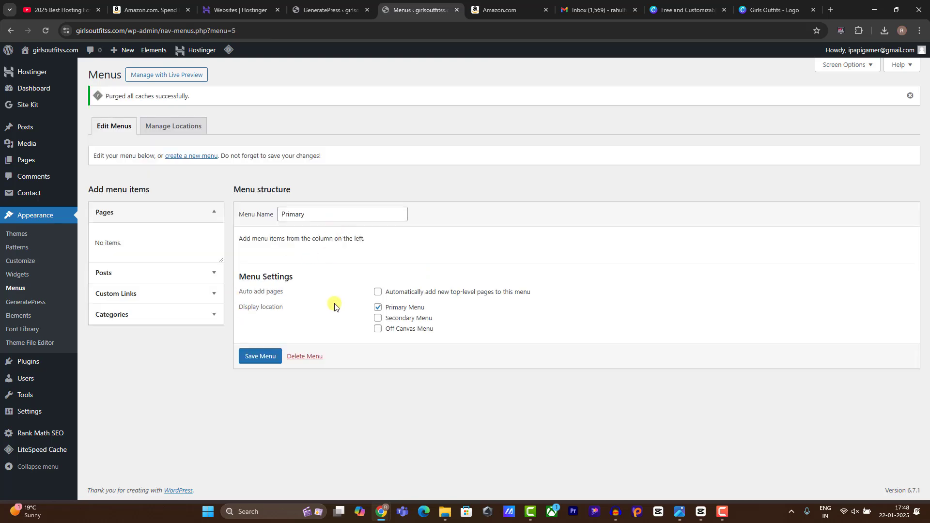
left_click(262, 357)
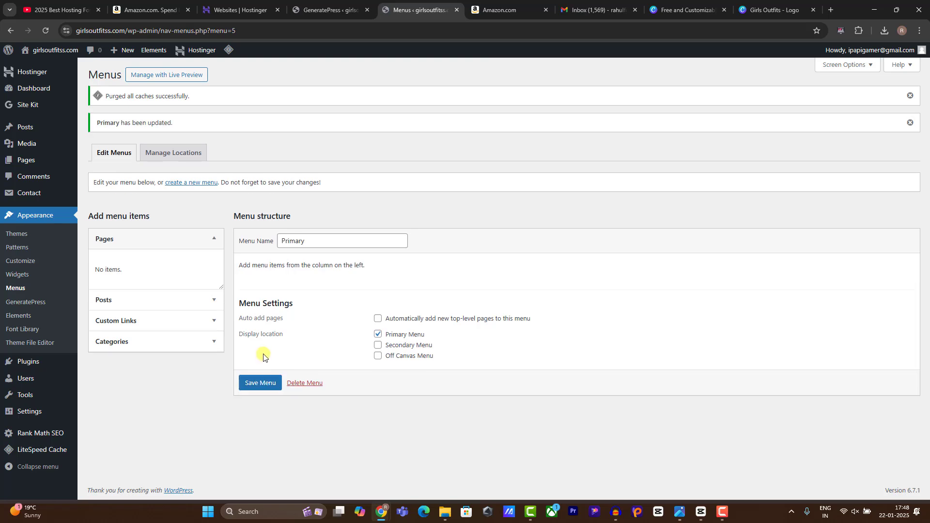
Expand the Categories, Pages and Custom Links panels of menu items
left_click(129, 340)
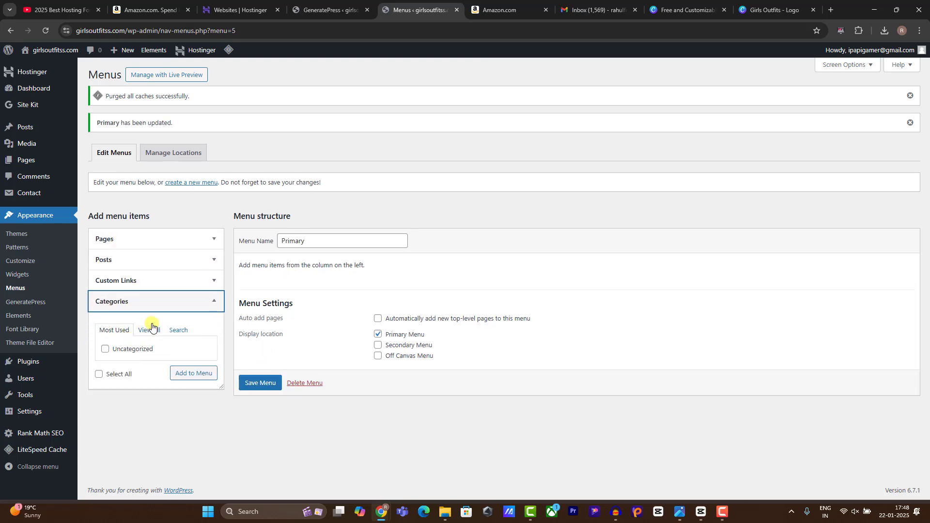
left_click(122, 239)
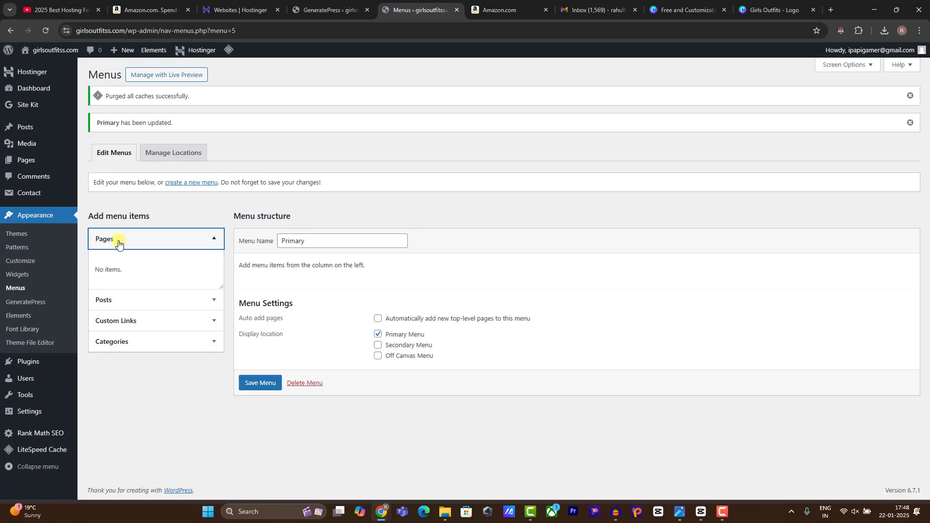
left_click(129, 320)
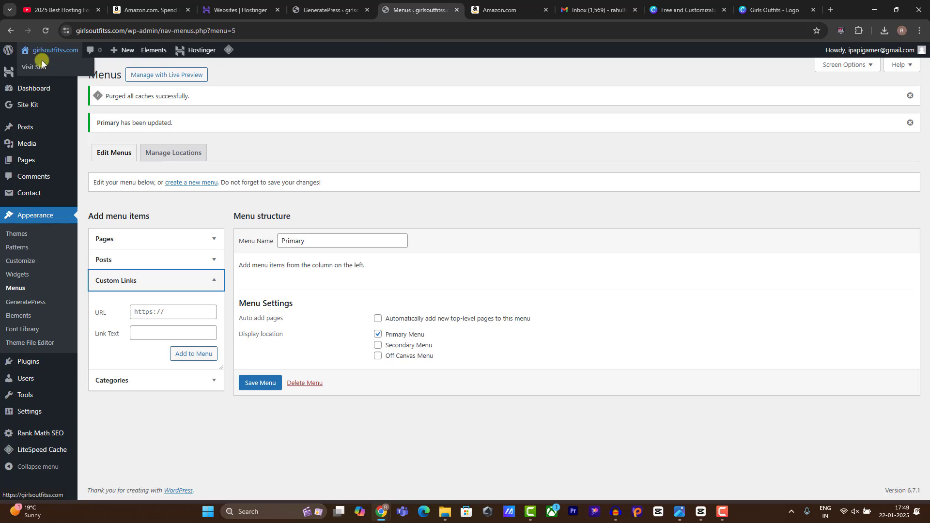
Add a Home custom link pointing to the live site's address to the menu
right_click(42, 66)
left_click(77, 76)
left_click(452, 8)
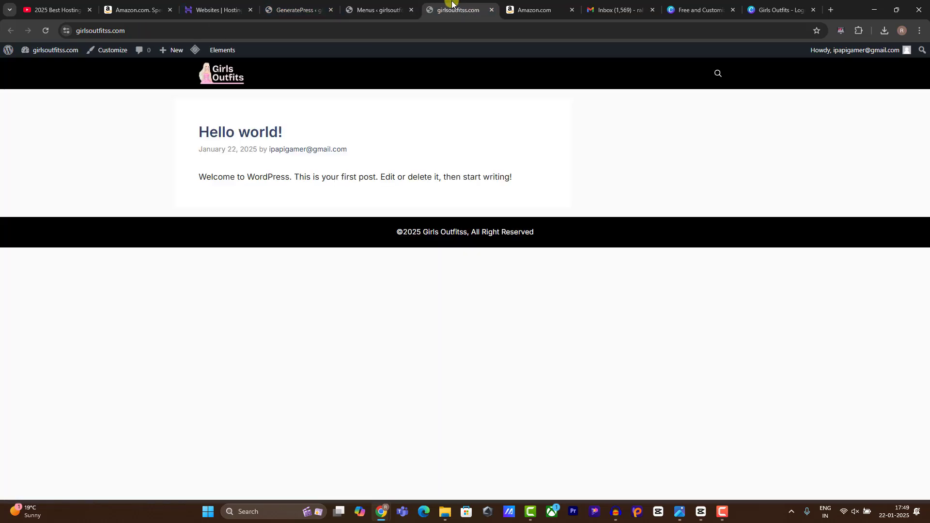
left_click(403, 29)
key("ctrl+c")
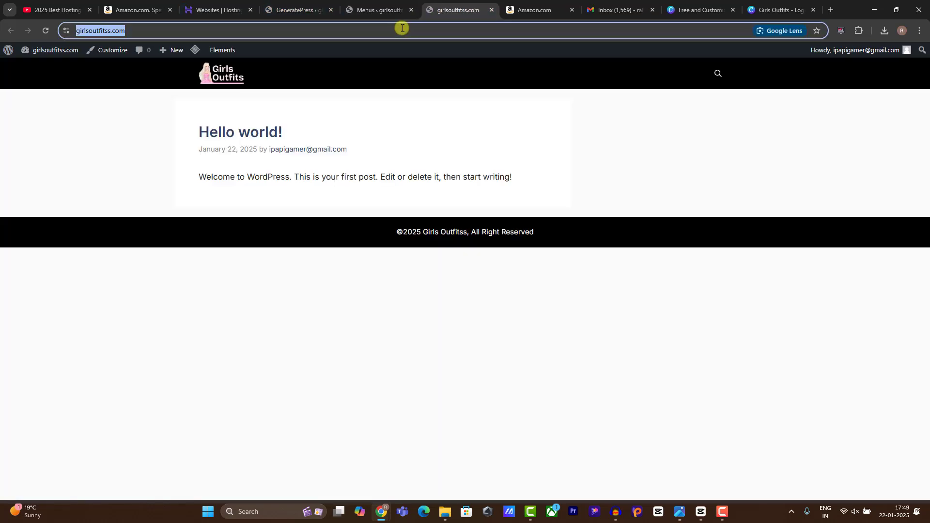
left_click(369, 9)
left_click(152, 312)
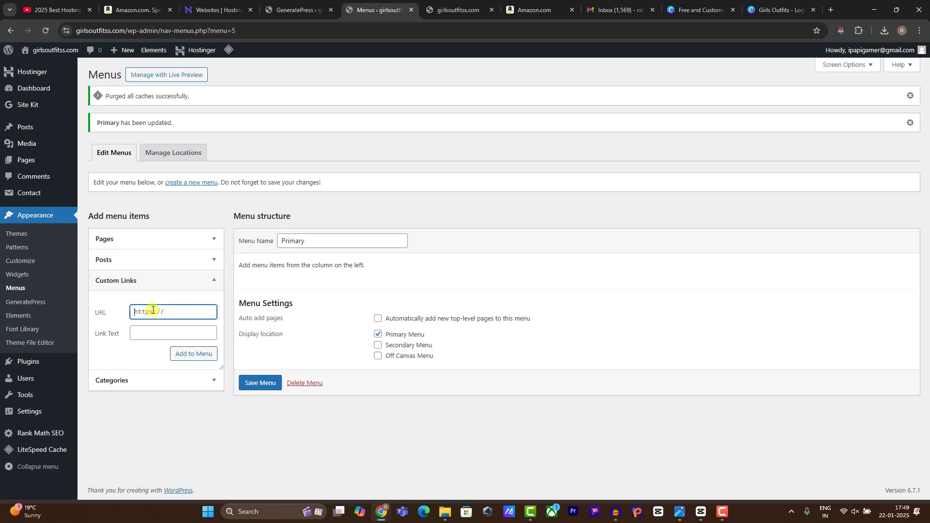
key("ctrl+v")
key("Tab")
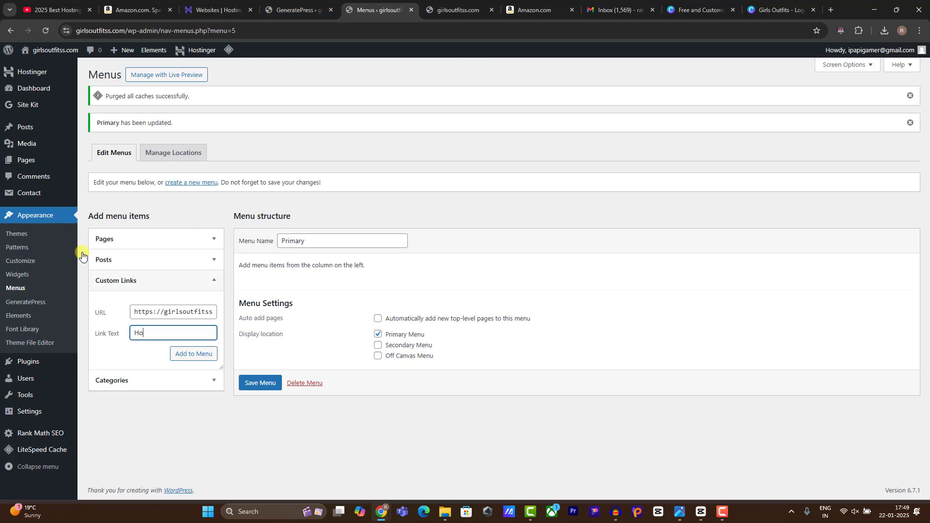
left_click(190, 354)
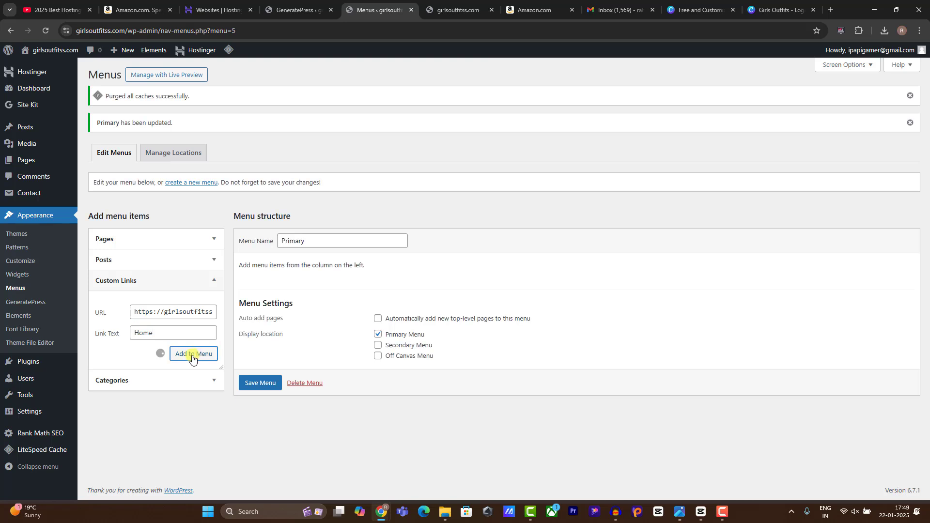
Add the Dress and Shorts categories to the Primary menu and save it
left_click(139, 380)
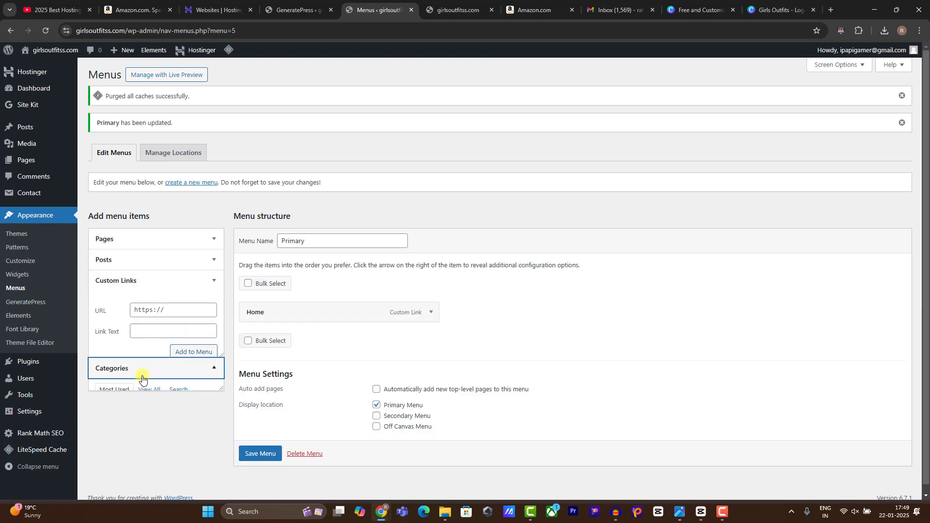
left_click(152, 334)
left_click(105, 349)
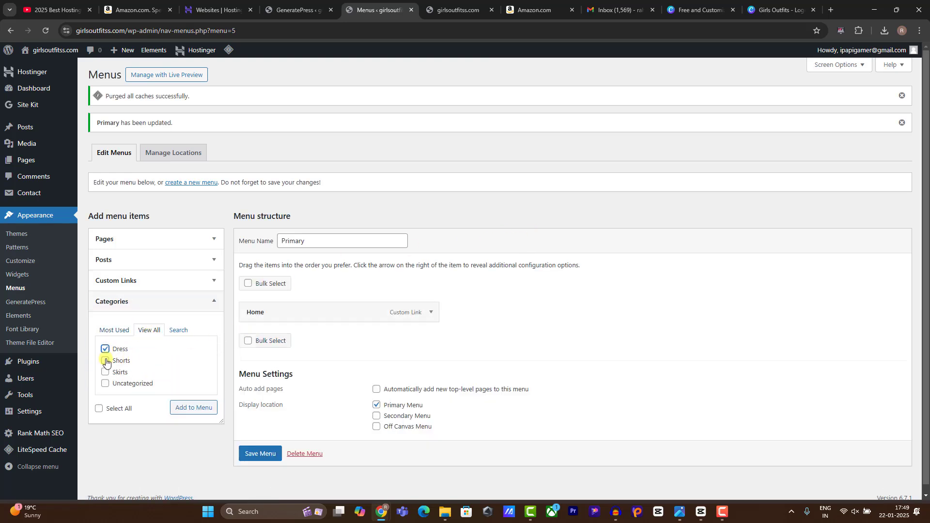
left_click(106, 360)
left_click(189, 408)
left_click_drag(928, 239, 928, 310)
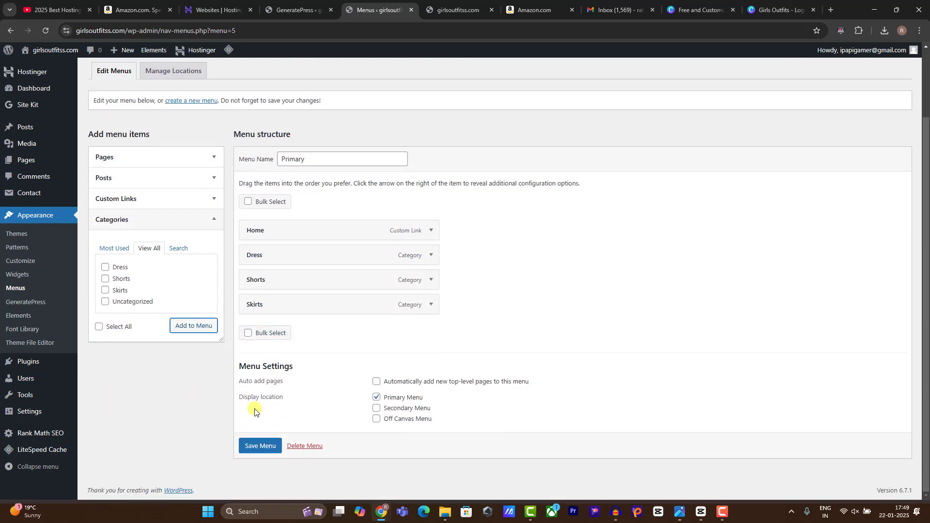
left_click(257, 446)
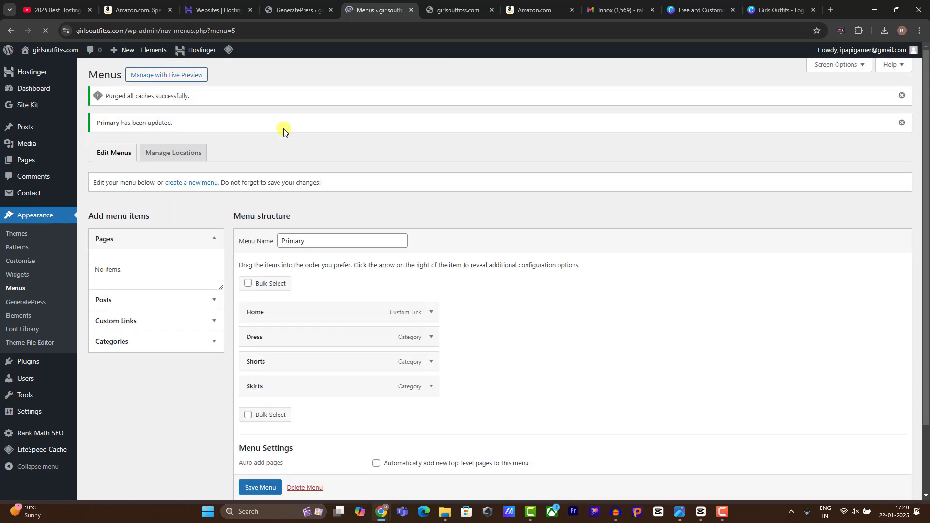
Reload the live site to check the new header menu, then return to Menus
left_click(454, 2)
left_click(42, 30)
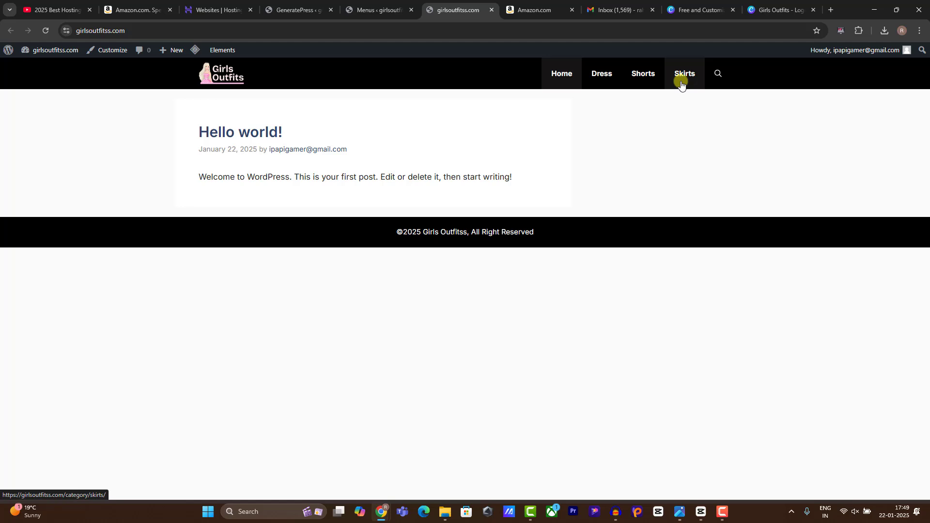
left_click(389, 2)
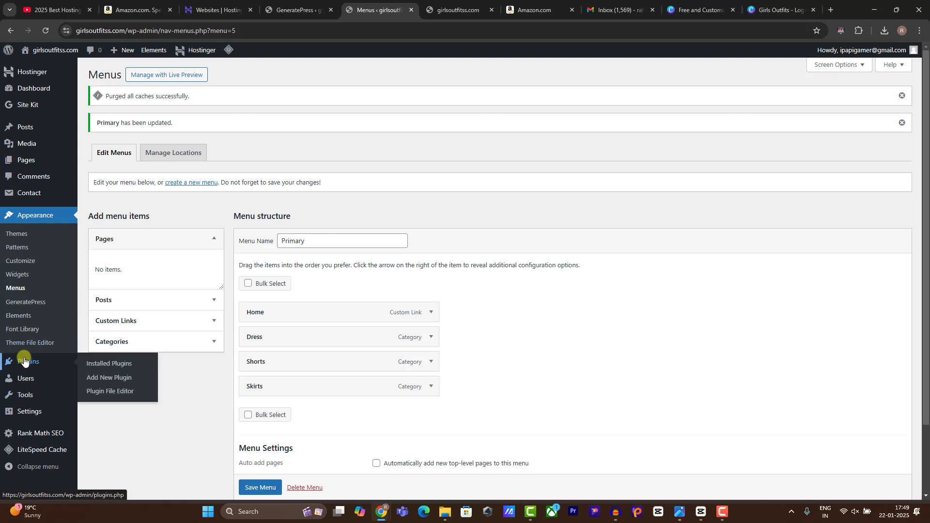
Install and activate the Classic Widgets plugin
mouse_move(29, 366)
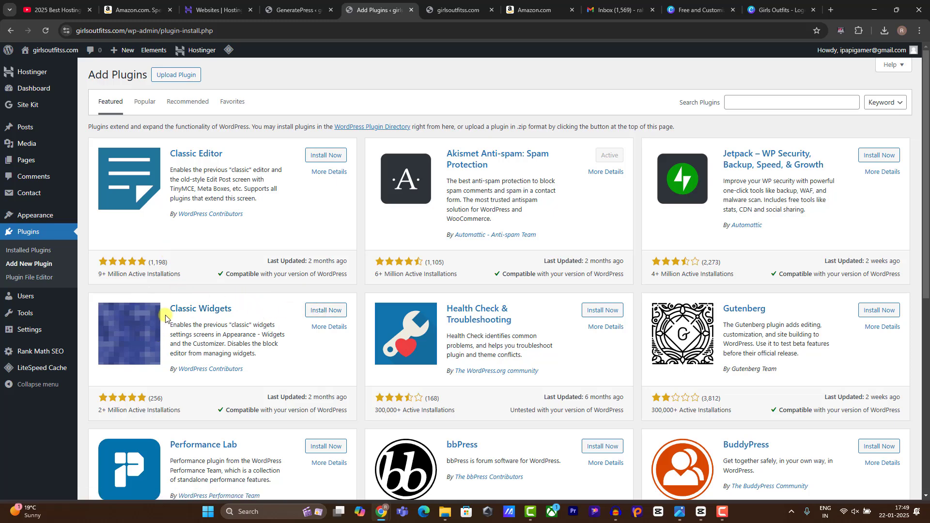
left_click(310, 310)
left_click(316, 313)
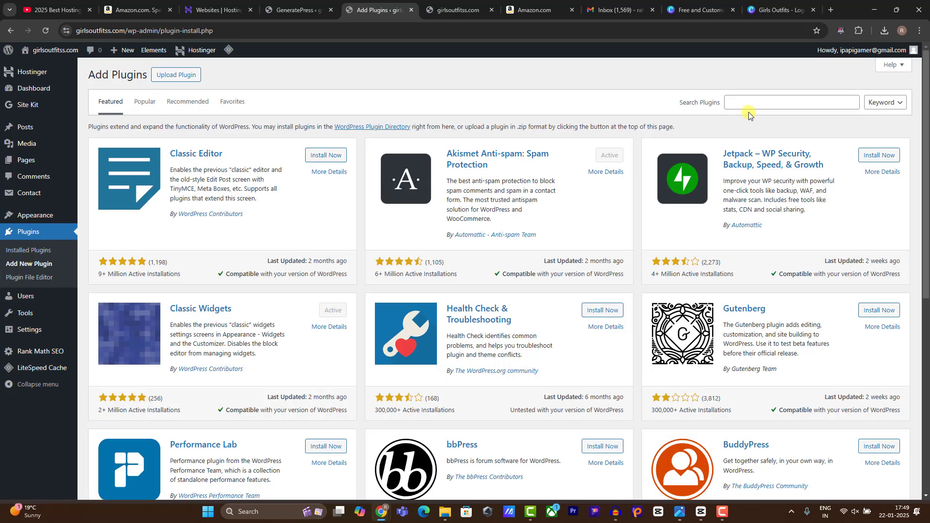
Search 'table of content' and install and activate LuckyWP Table of Contents
left_click(751, 103)
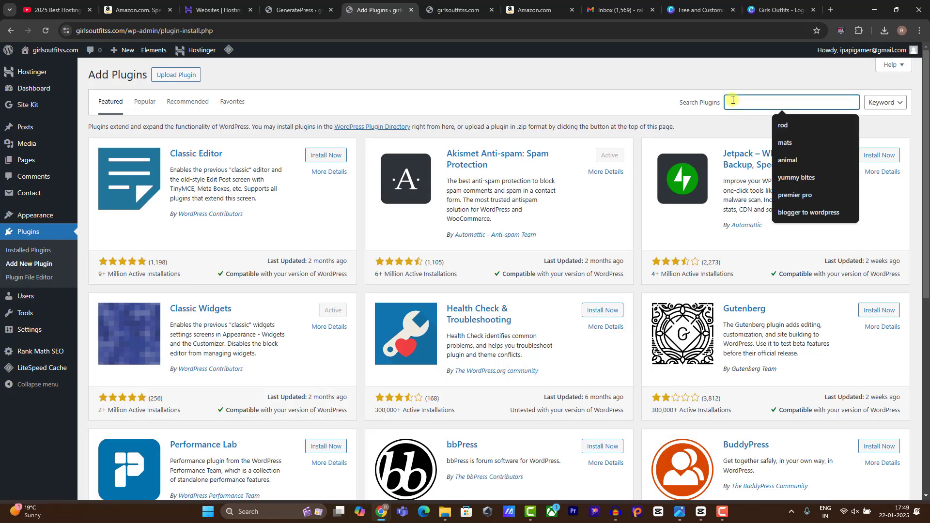
type("lucky wp table")
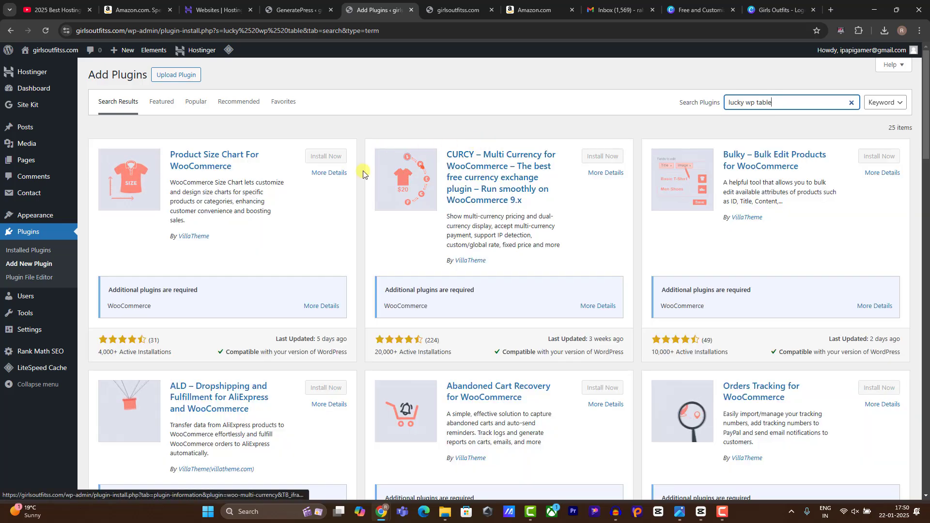
left_click_drag(927, 131, 923, 98)
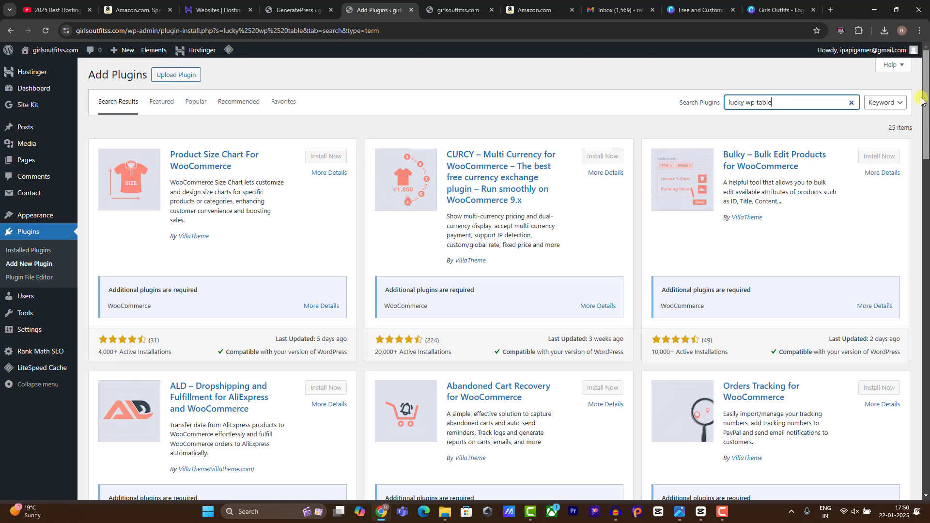
left_click_drag(757, 103, 577, 100)
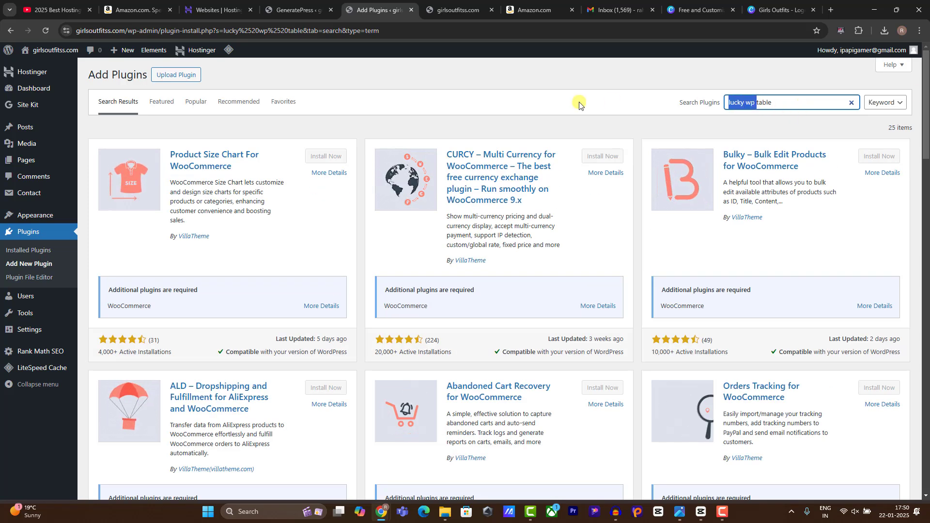
key("BackSpace")
key("End")
type("o")
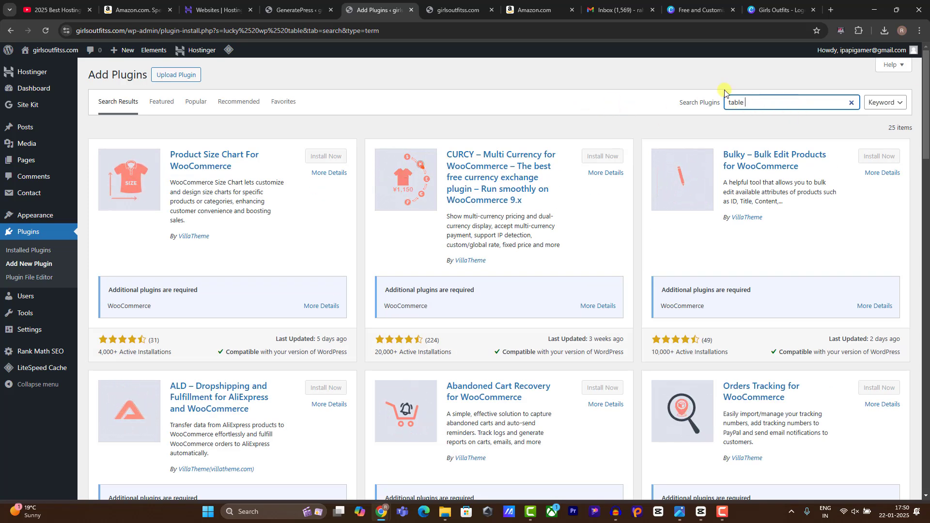
type("f content")
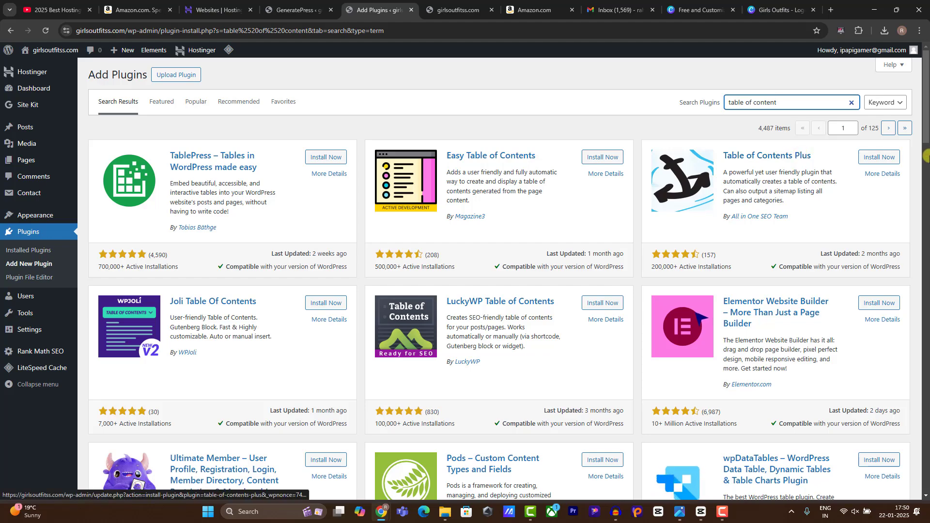
scroll(648, 166, "down", 8)
scroll(648, 167, "up", 5)
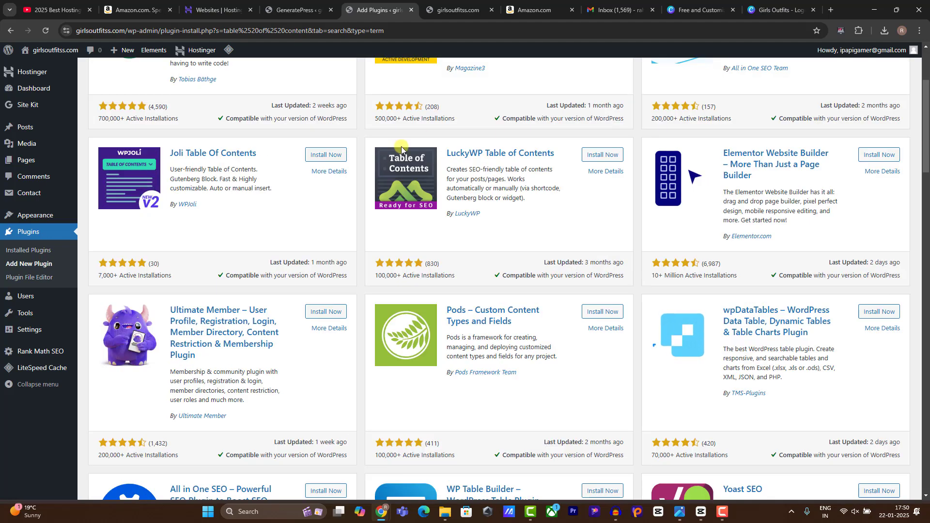
left_click(601, 154)
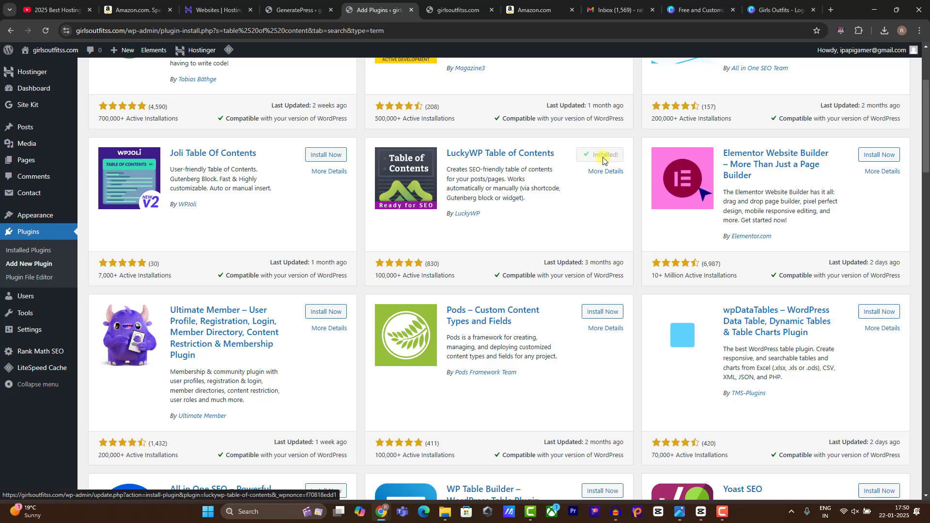
left_click(603, 160)
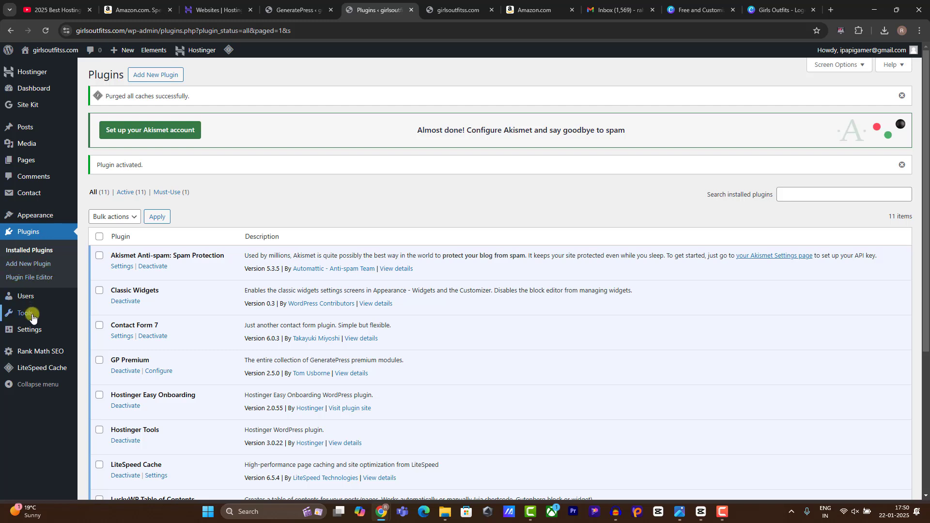
In General Settings, change the site title to 'Girls Outfitss'
mouse_move(36, 305)
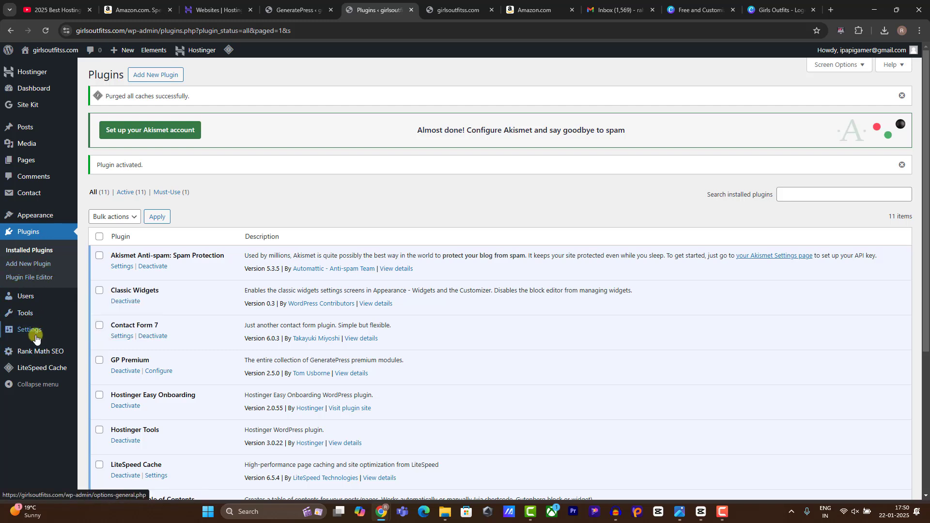
mouse_move(36, 332)
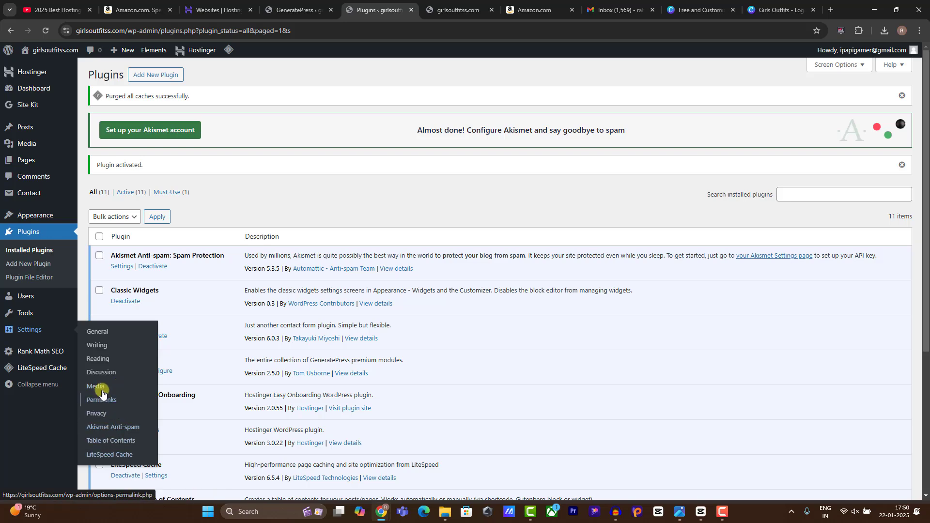
left_click(95, 333)
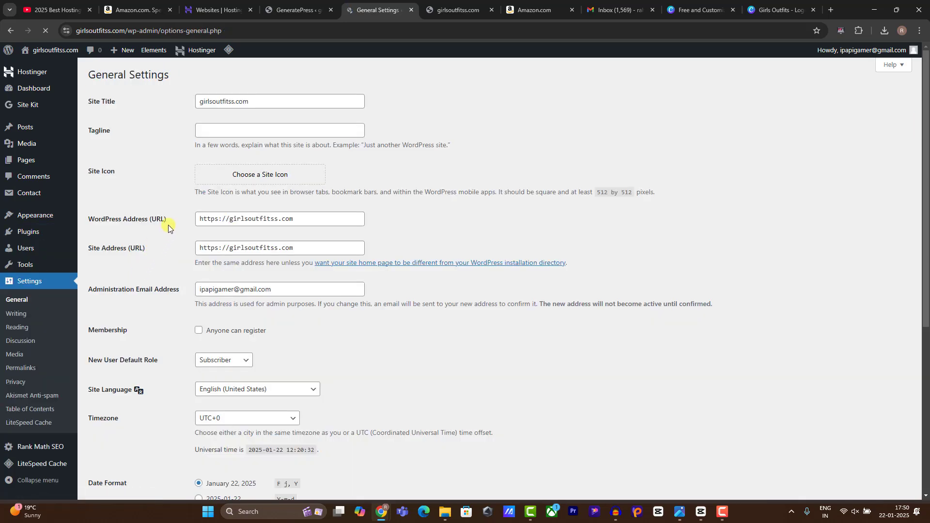
left_click_drag(261, 107, 119, 95)
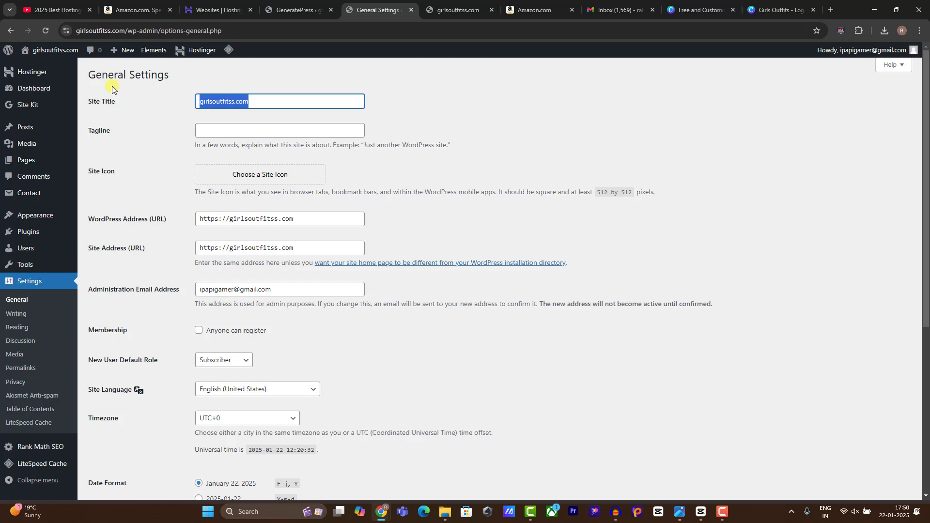
type("Girls")
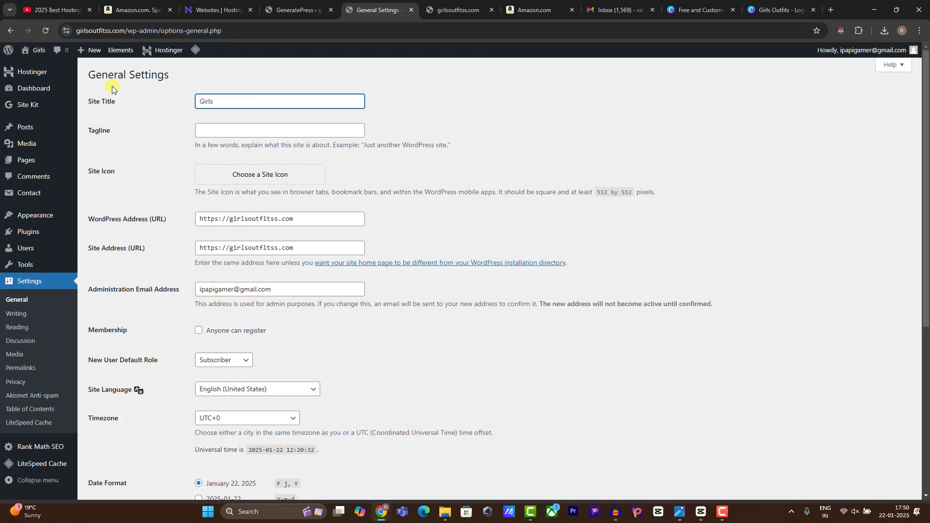
type("Outfitss")
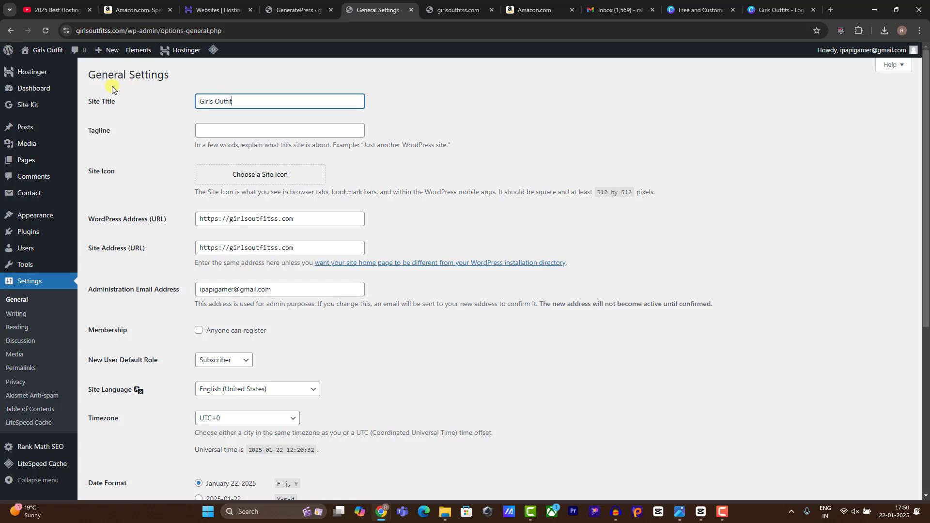
Enter the tagline 'Get Girls Outfits In Cheap Prices' and save the settings
left_click(214, 129)
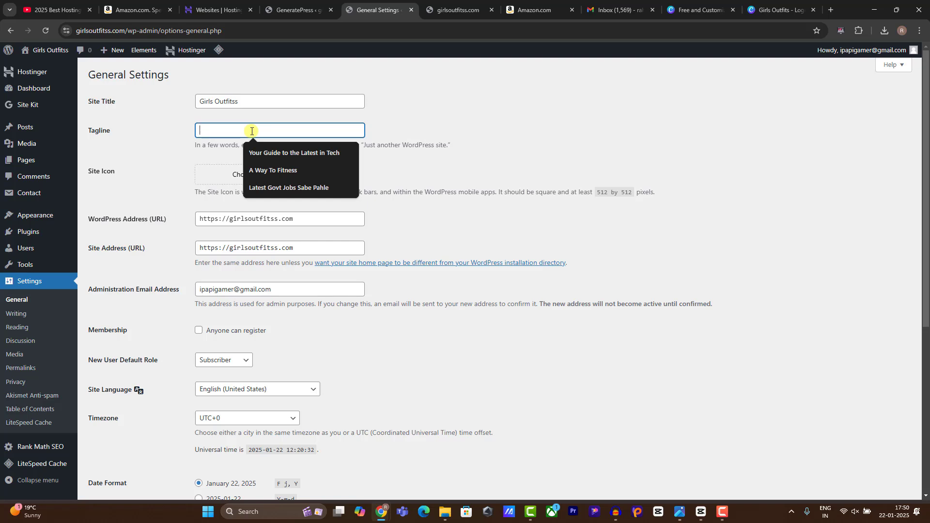
type("Get Girls Outfits In Cheap Prices")
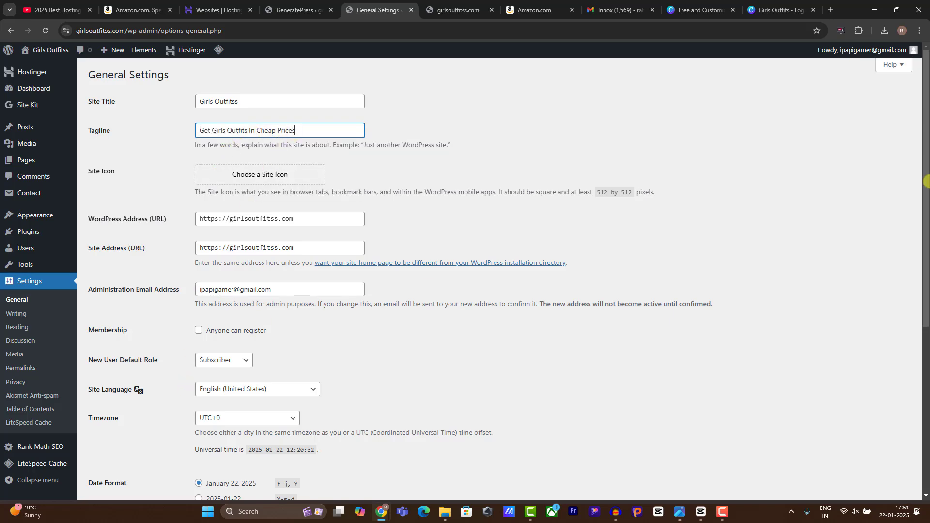
scroll(240, 475, "down", 5)
left_click(121, 455)
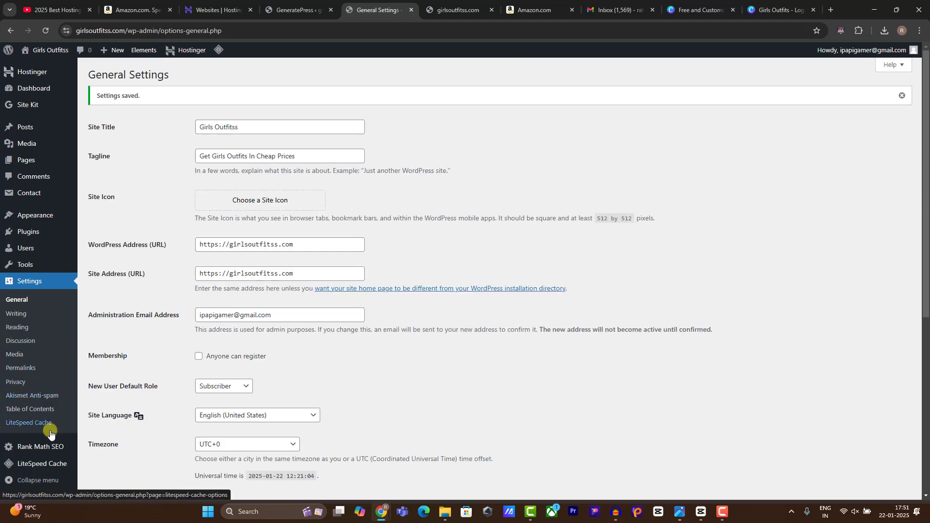
Add a 'Popular Products' Recent Posts With Thumbnails widget showing 10 posts to the Right Sidebar
mouse_move(38, 221)
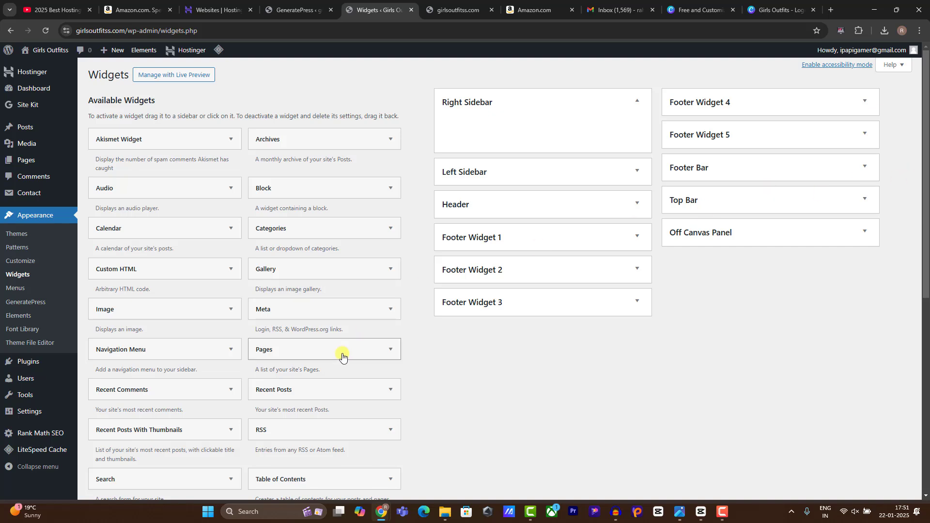
left_click_drag(129, 435, 513, 119)
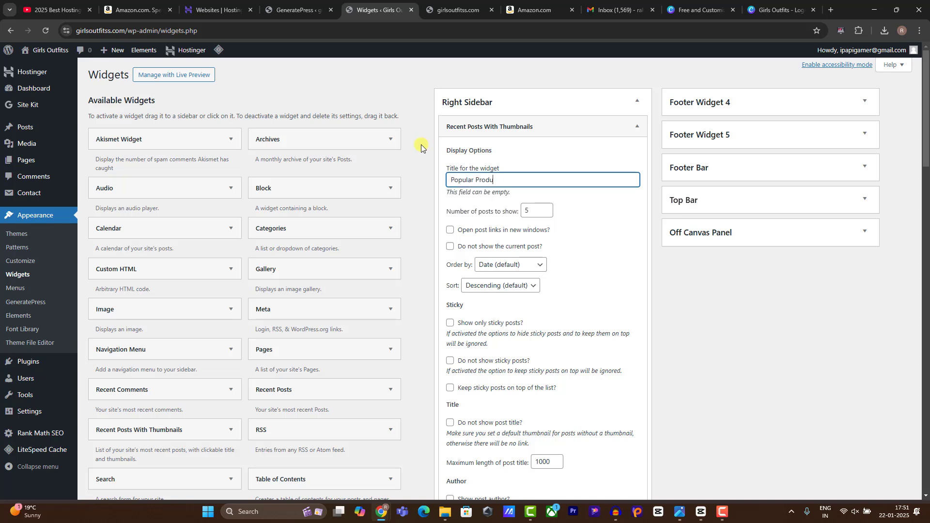
double_click(539, 208)
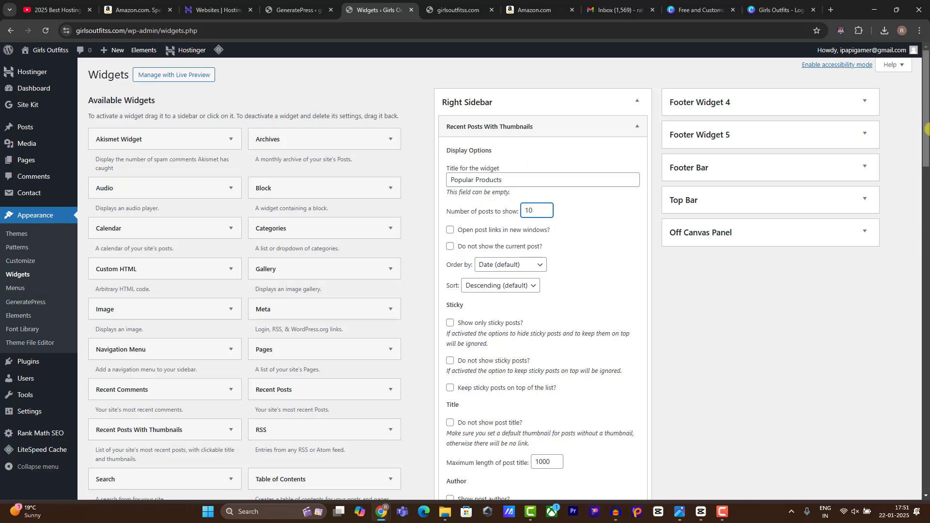
left_click_drag(927, 128, 927, 449)
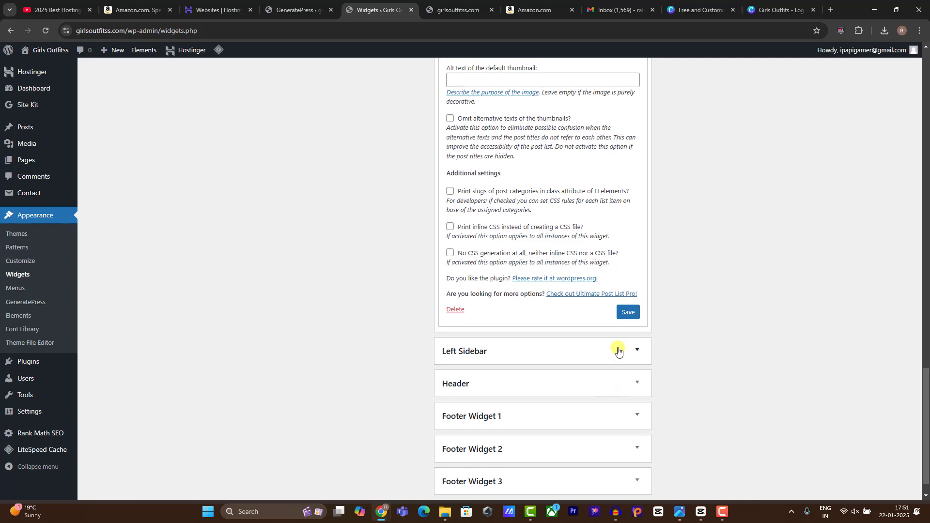
left_click(626, 312)
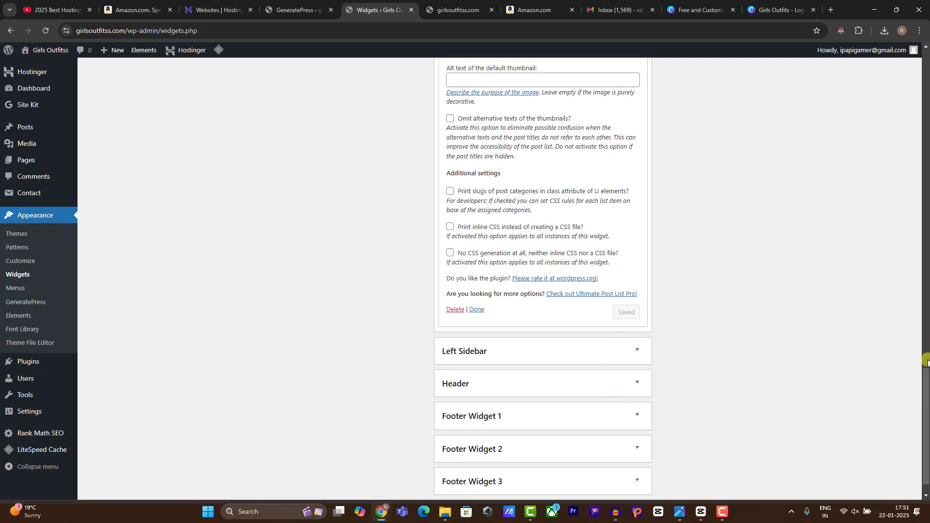
left_click_drag(927, 362, 927, 58)
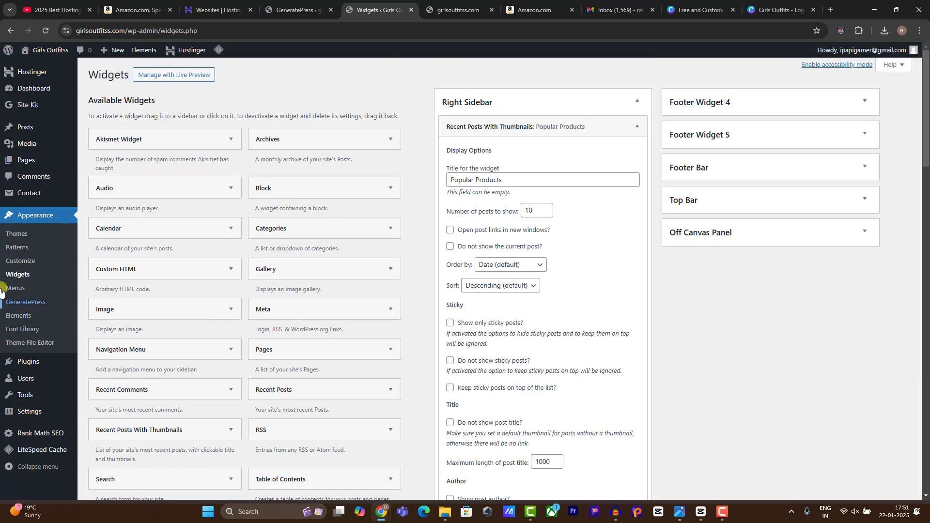
left_click(45, 32)
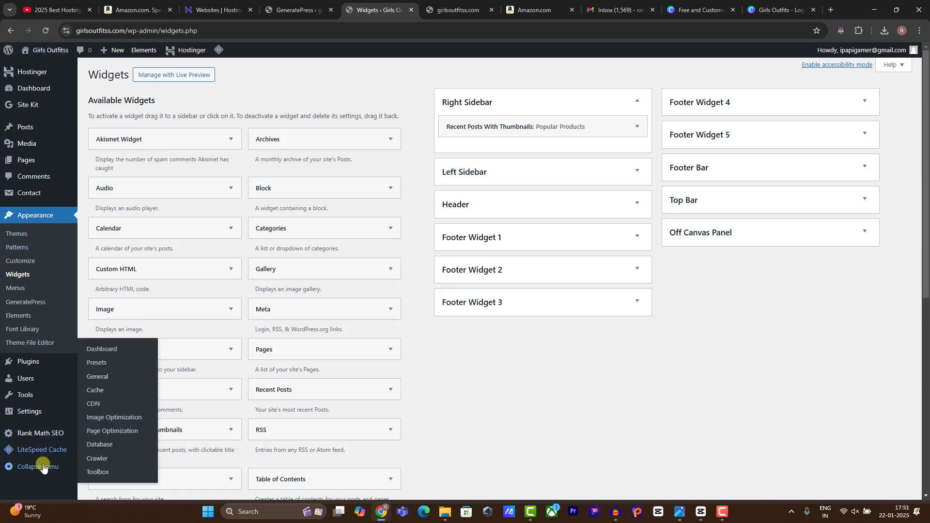
Enable Table of Contents auto-insert after the first block (paragraph or heading) and save
mouse_move(40, 416)
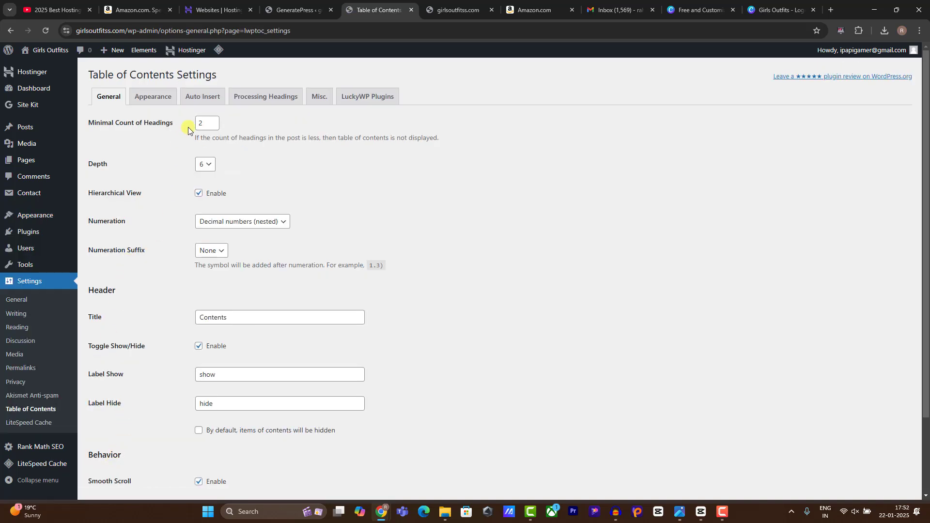
left_click(201, 97)
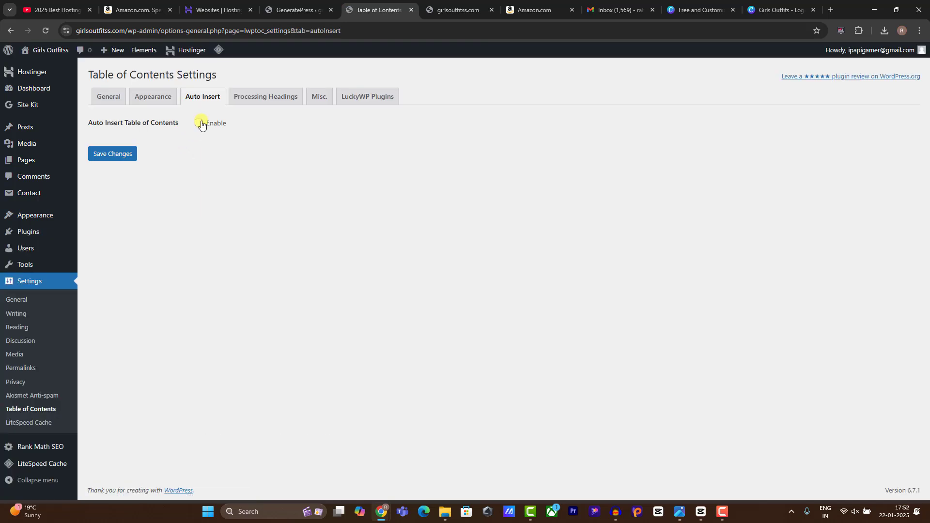
left_click(200, 124)
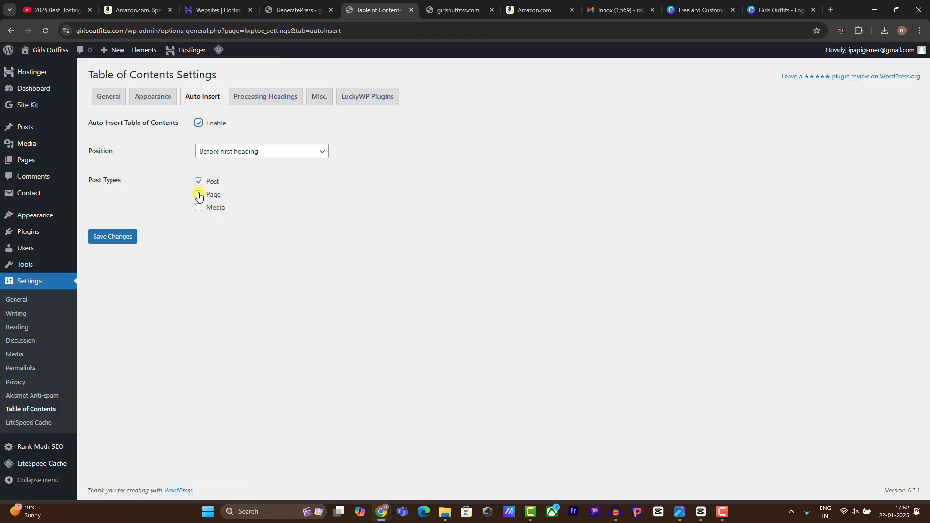
left_click(209, 151)
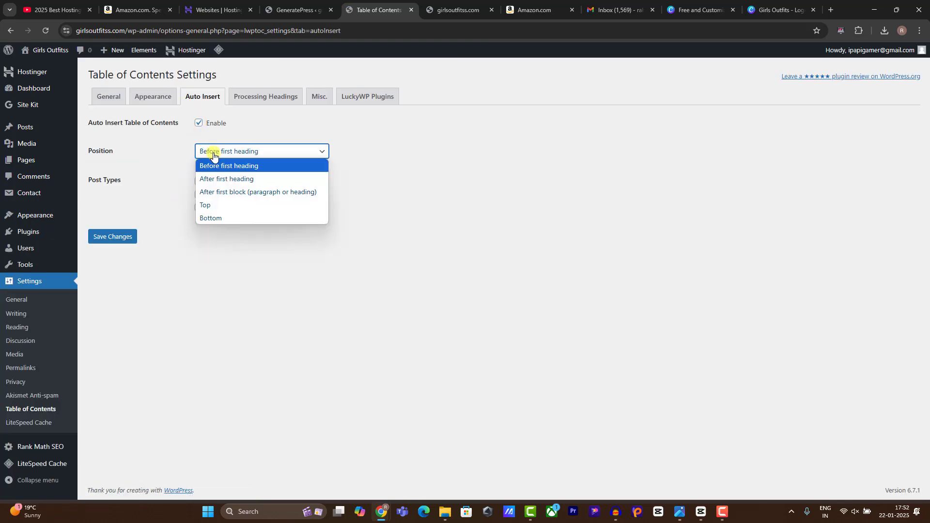
left_click(220, 192)
left_click(116, 236)
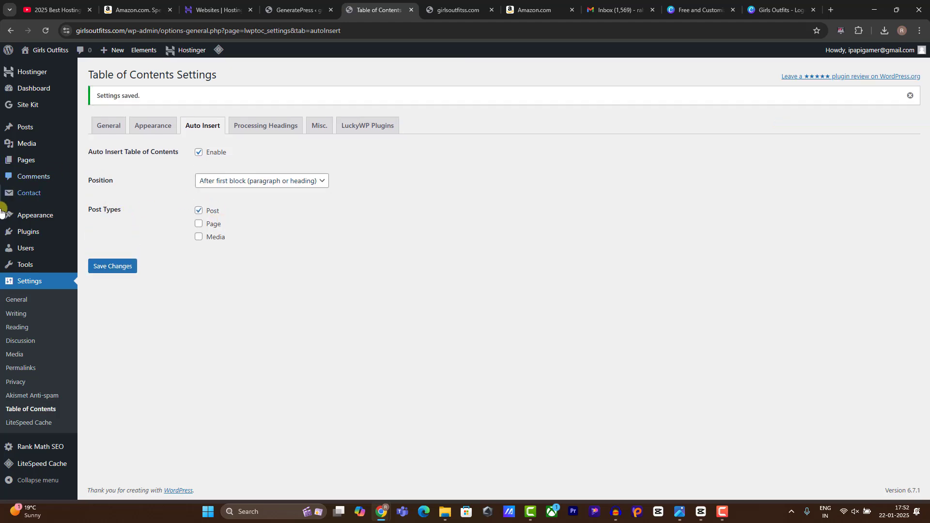
Start the Rank Math wizard in Advanced mode without an account and save the site details
left_click(43, 446)
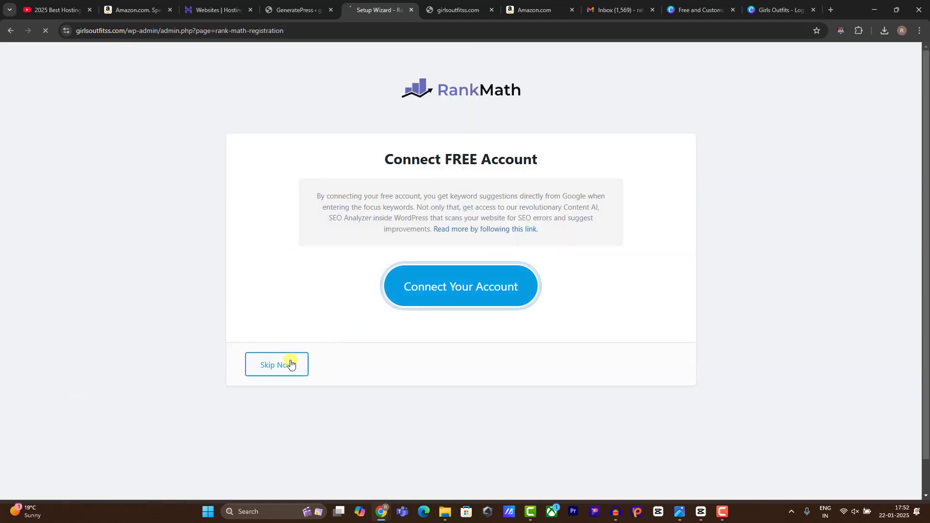
left_click(290, 365)
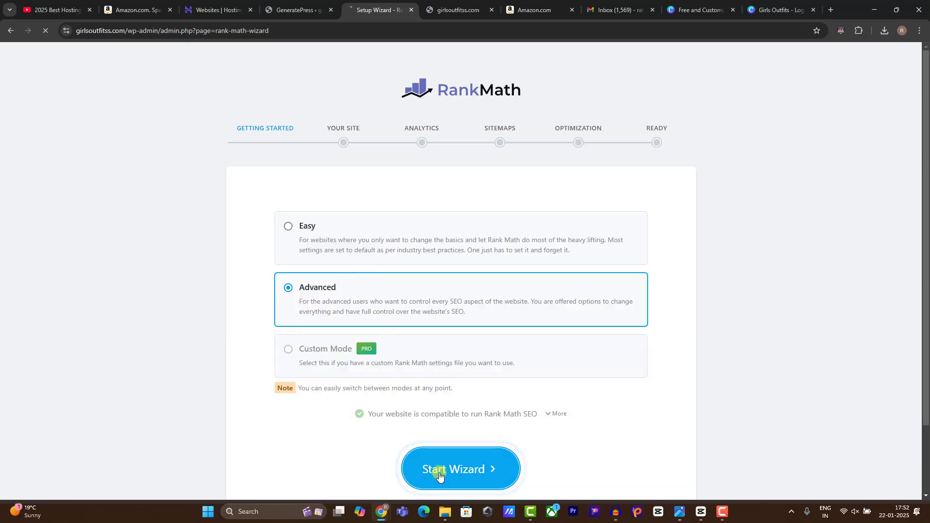
left_click(439, 477)
scroll(419, 397, "down", 7)
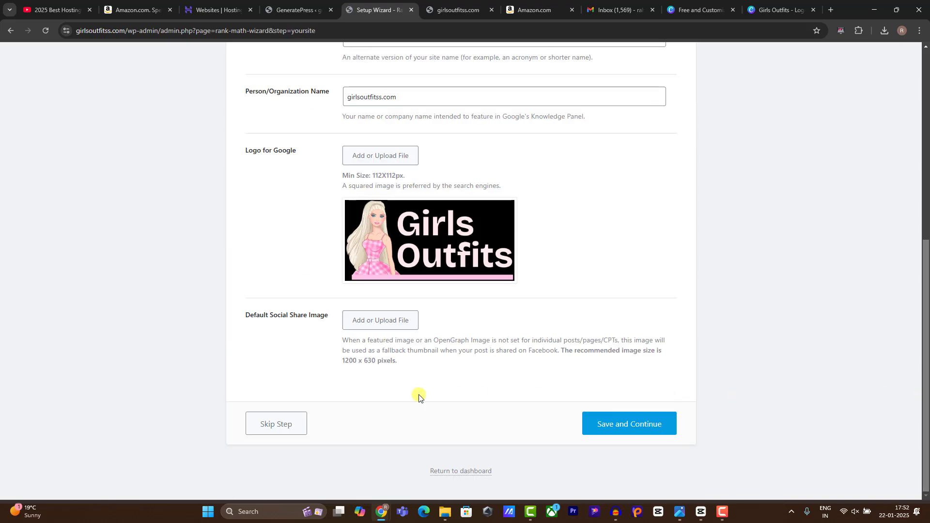
left_click(631, 429)
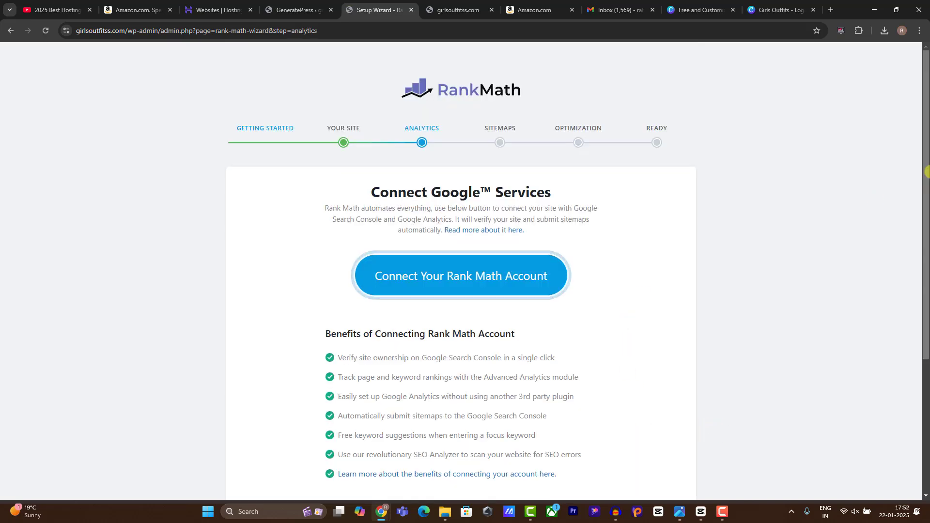
Continue through the Google services, sitemap and SEO tweaks steps to the Rank Math dashboard
scroll(927, 172, "down", 4)
left_click(621, 428)
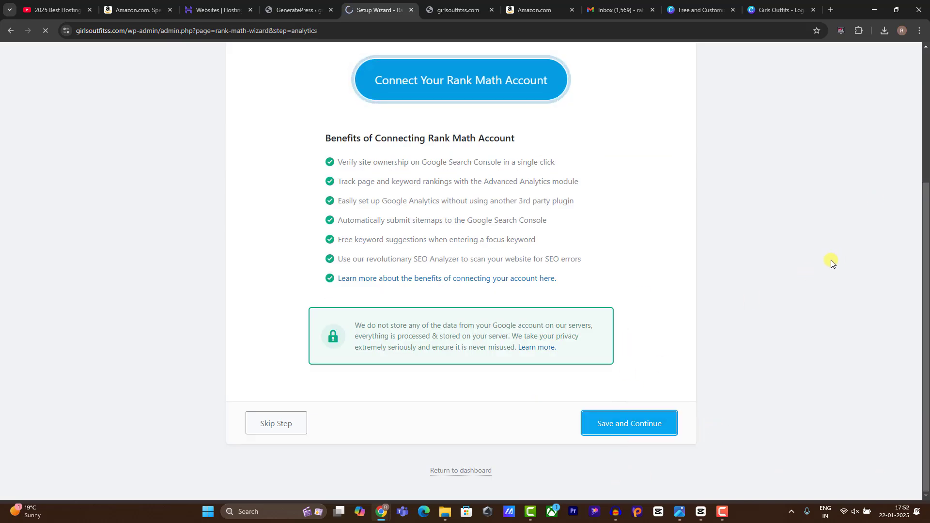
scroll(794, 265, "down", 2)
left_click(637, 423)
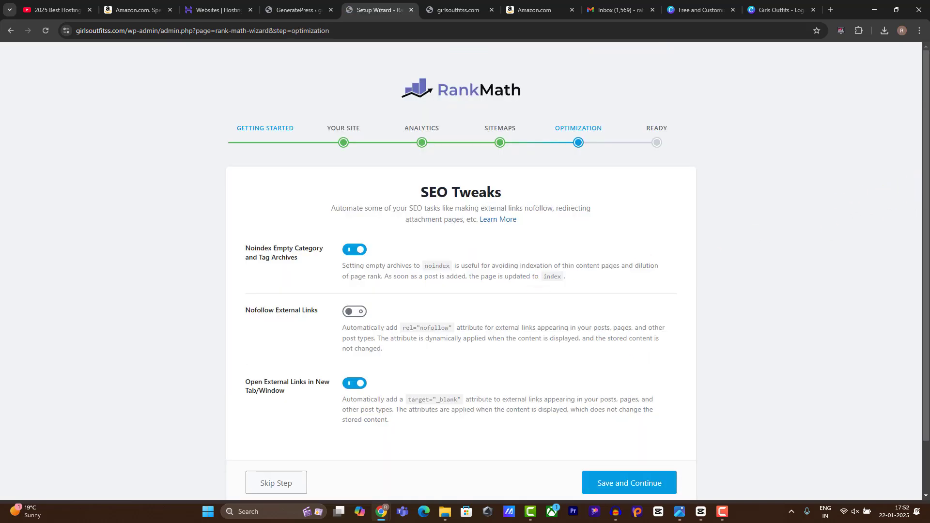
scroll(897, 191, "down", 1)
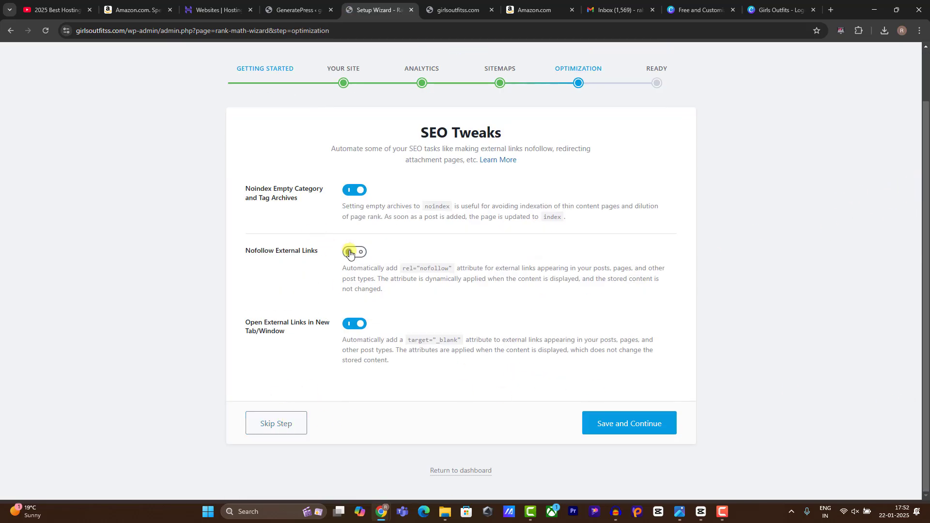
left_click(622, 421)
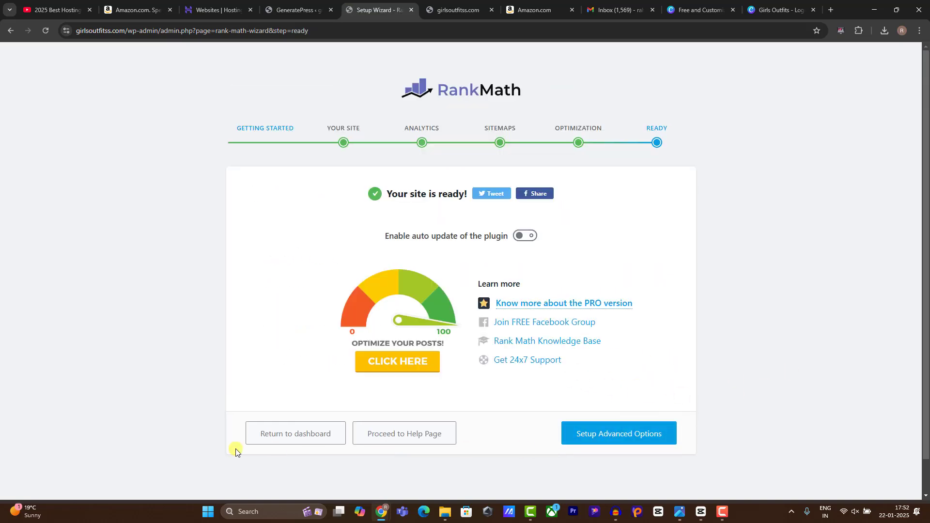
left_click(286, 435)
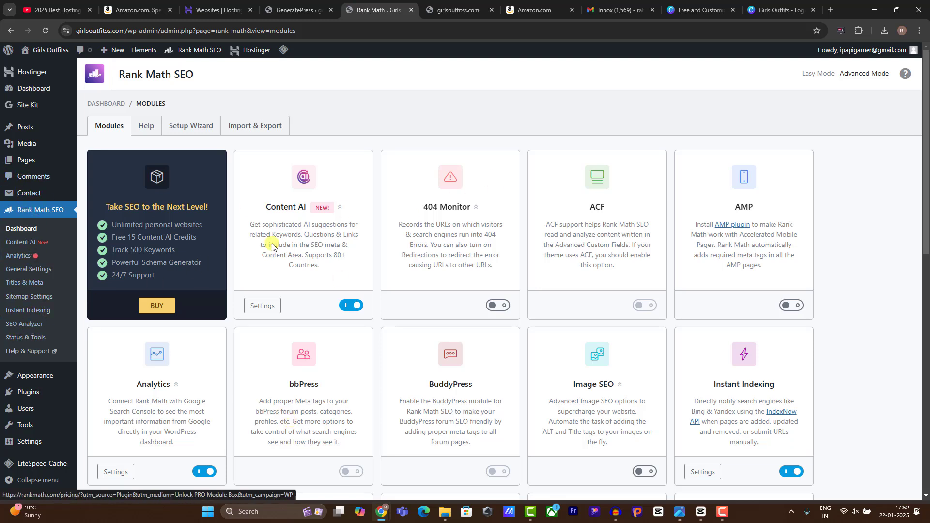
scroll(926, 160, "down", 4)
scroll(822, 161, "up", 4)
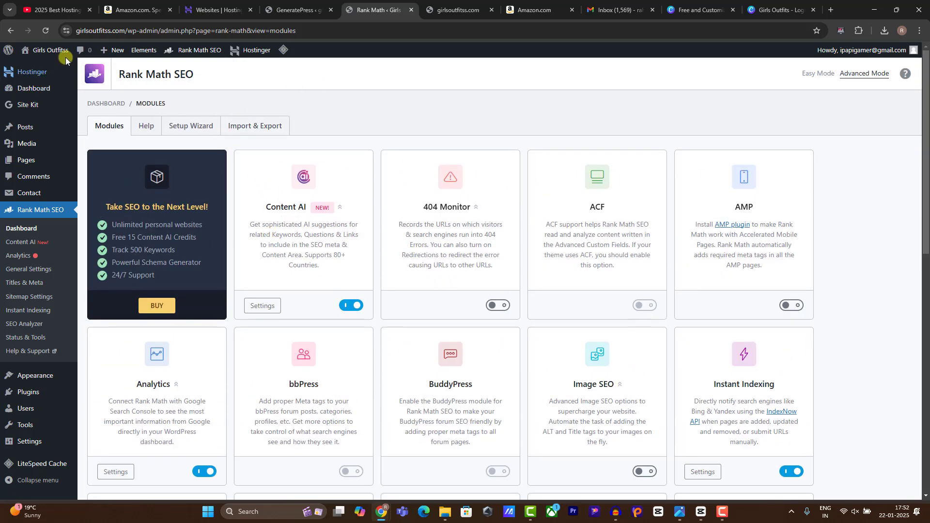
mouse_move(33, 62)
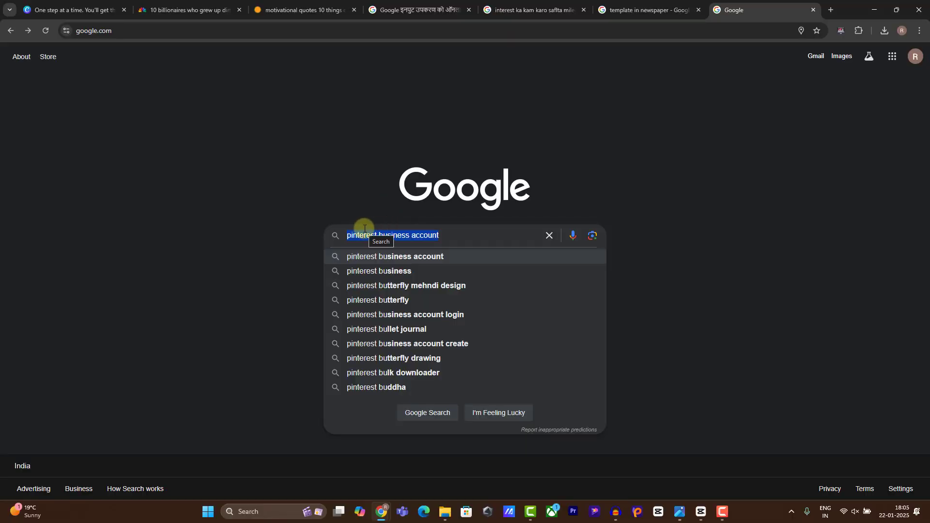
Search Google for 'pinterest business account' and open Pinterest's Create account result
left_click(410, 236)
left_click(413, 258)
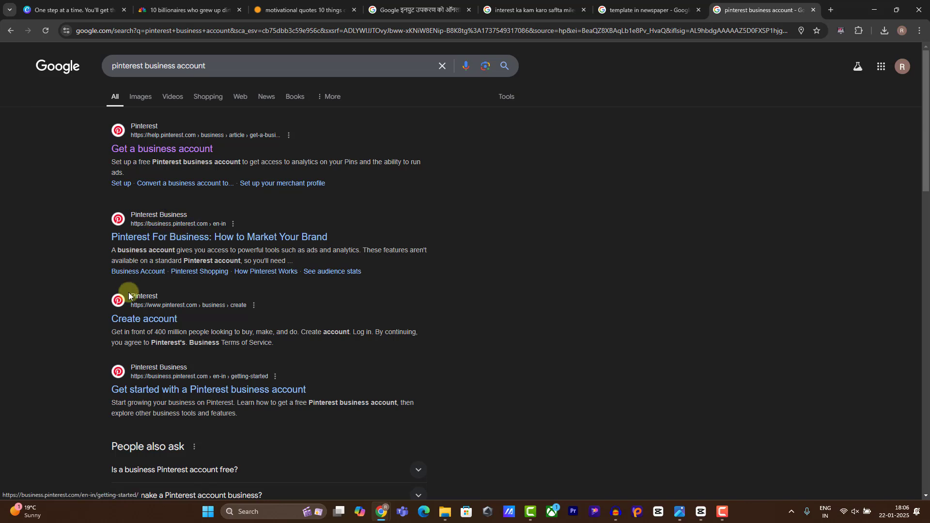
left_click(116, 319)
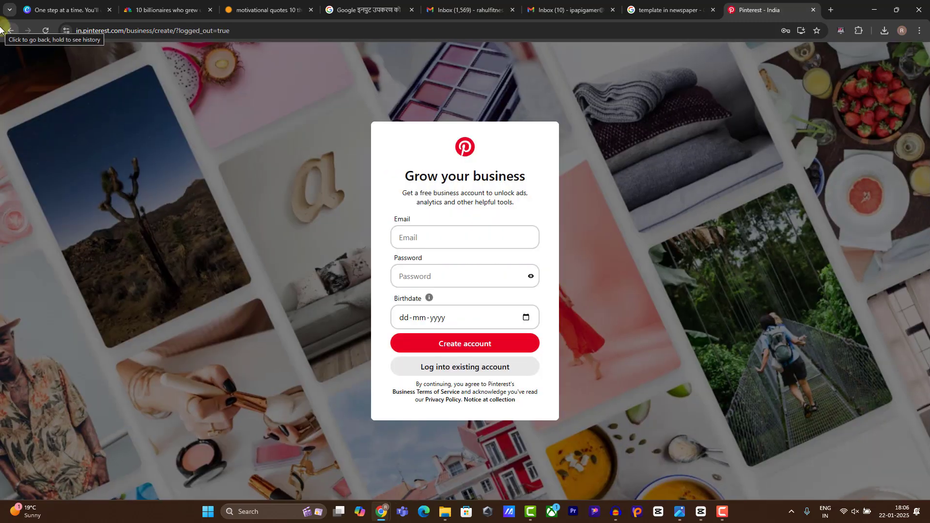
Fill in the sign-up e-mail address and the account password
left_click(399, 232)
key("ctrl+v")
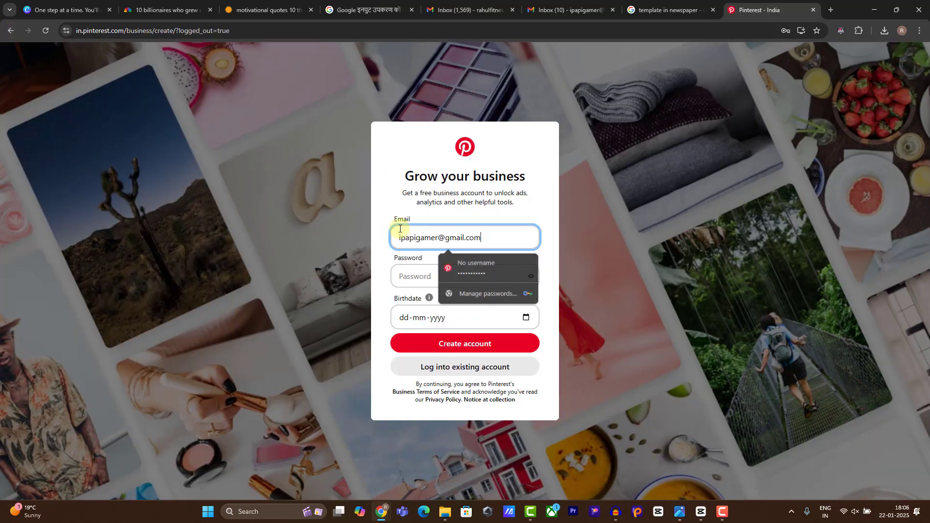
left_click(418, 276)
type("******")
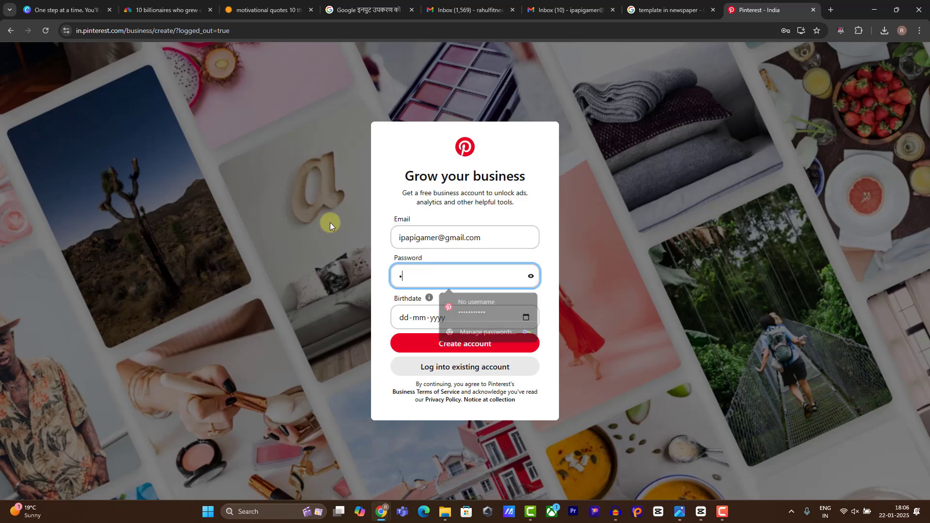
type("*****")
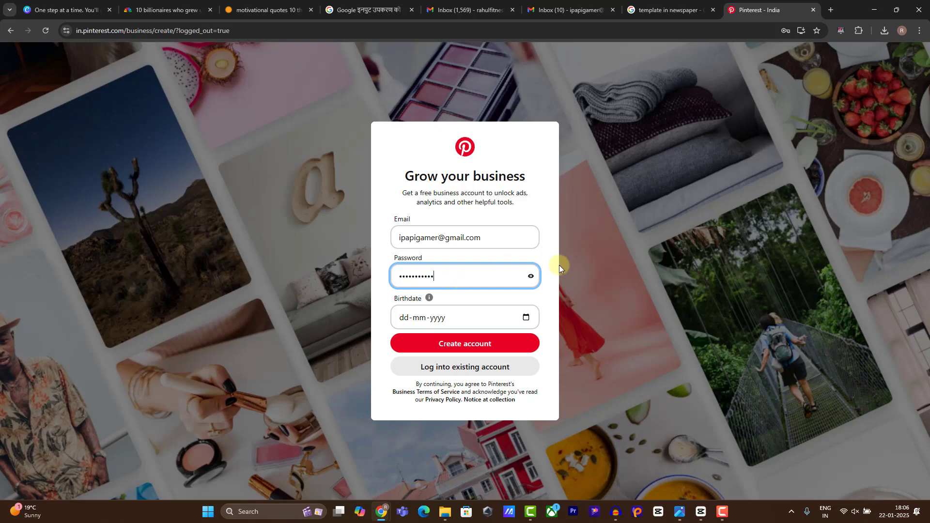
left_click(526, 318)
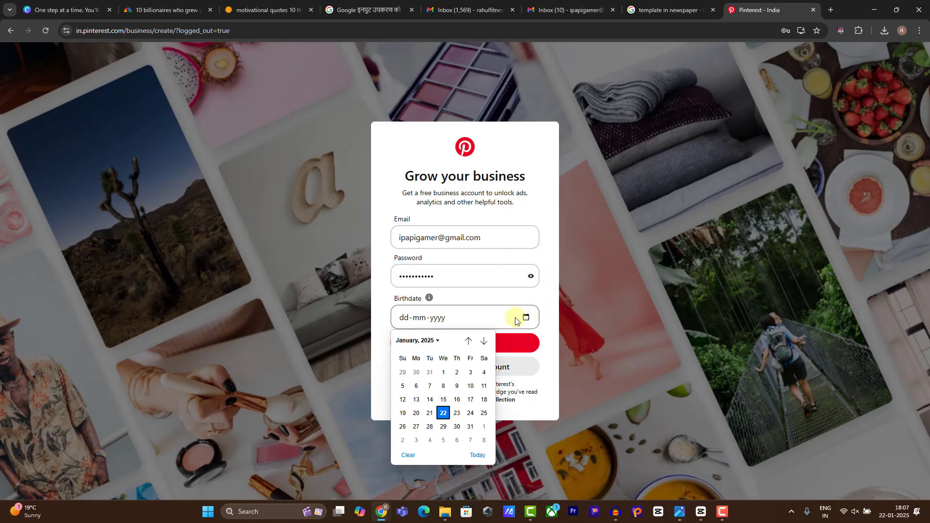
left_click(421, 341)
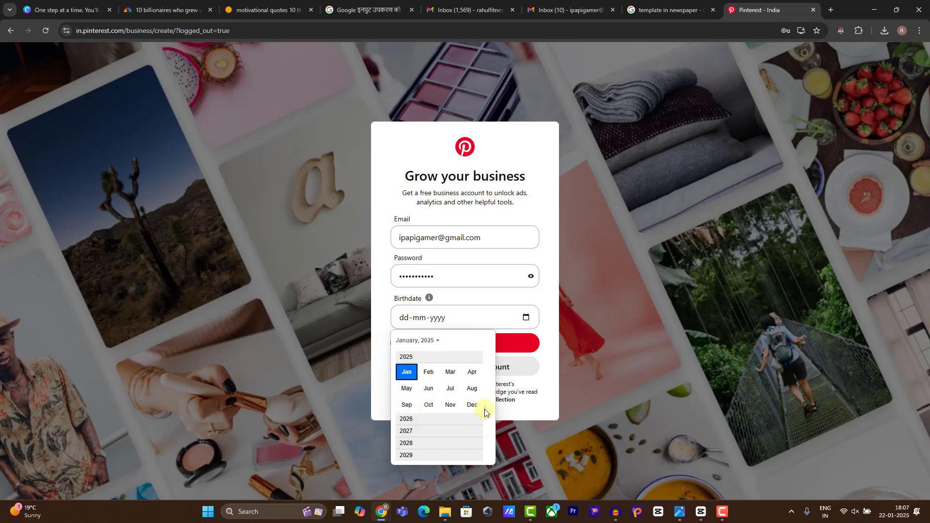
left_click_drag(485, 412, 485, 369)
left_click(410, 385)
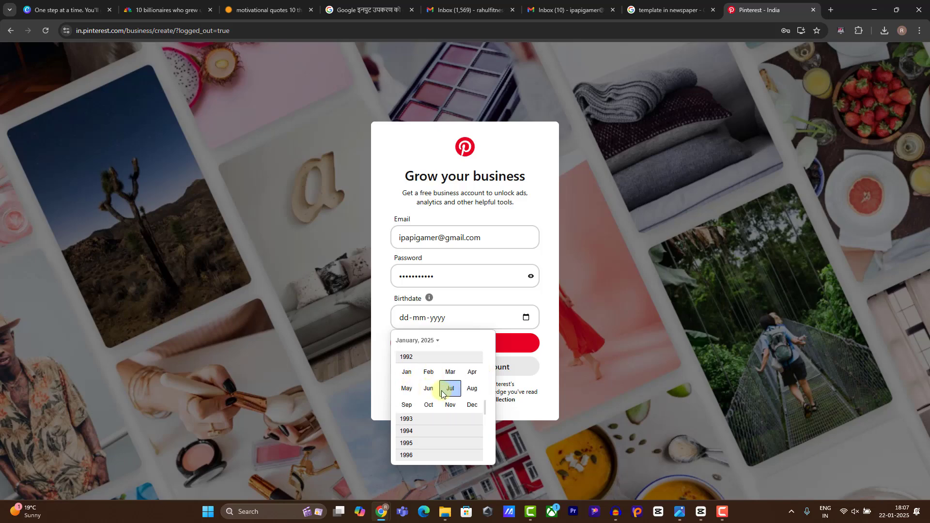
left_click(441, 392)
left_click(474, 372)
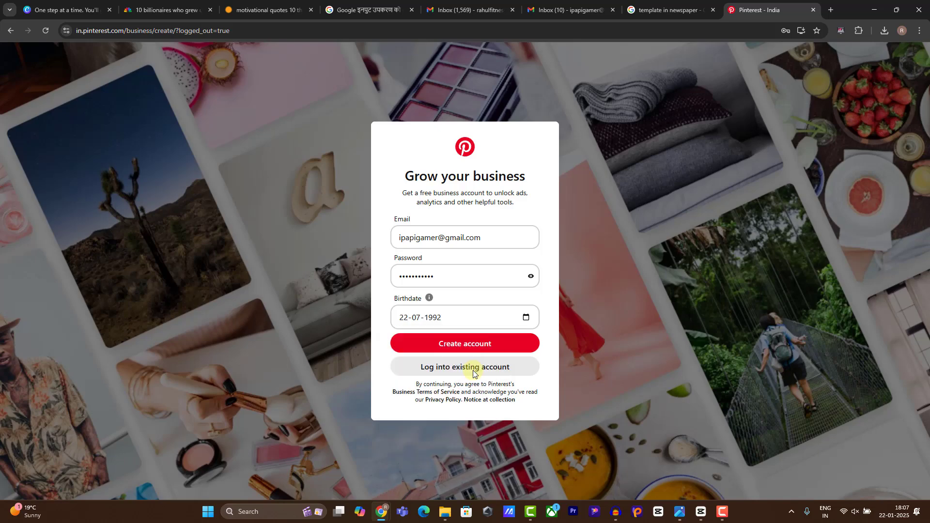
Create the business account, save its password in Chrome, and choose Content creator
left_click(463, 344)
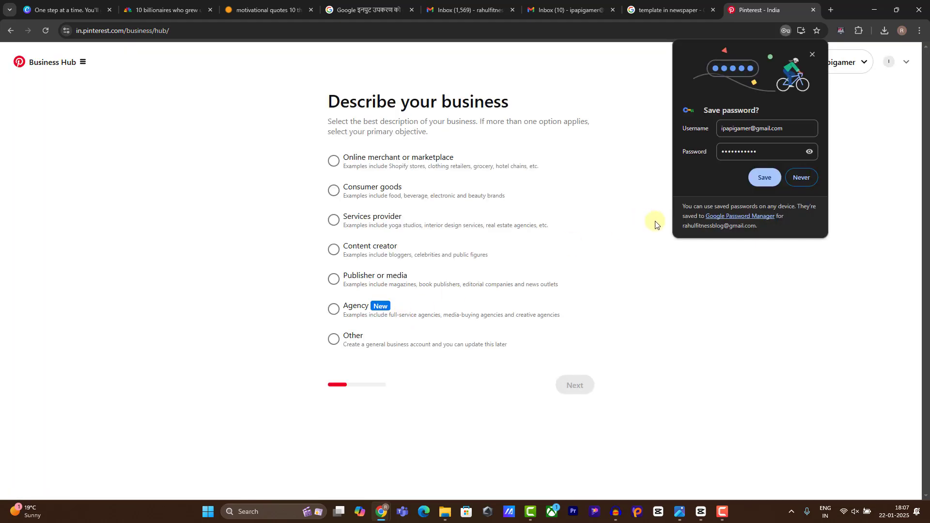
left_click(764, 177)
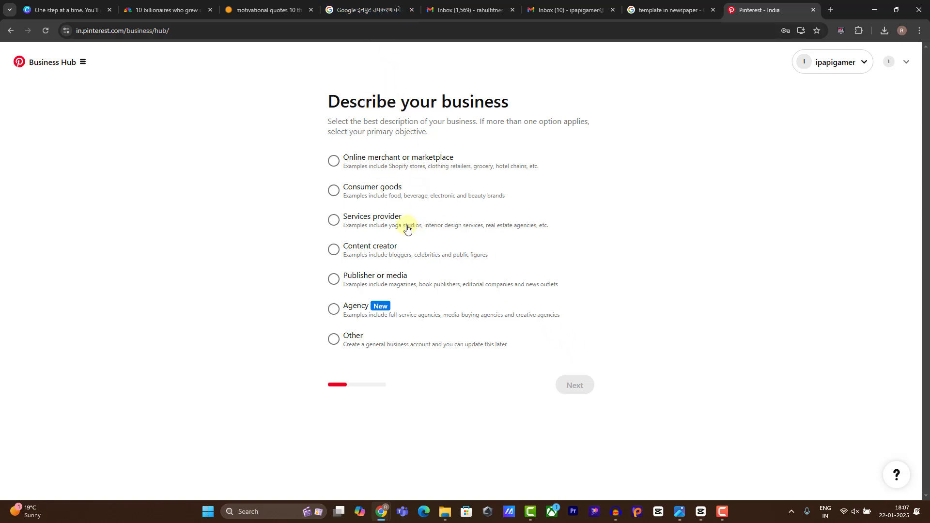
left_click(335, 250)
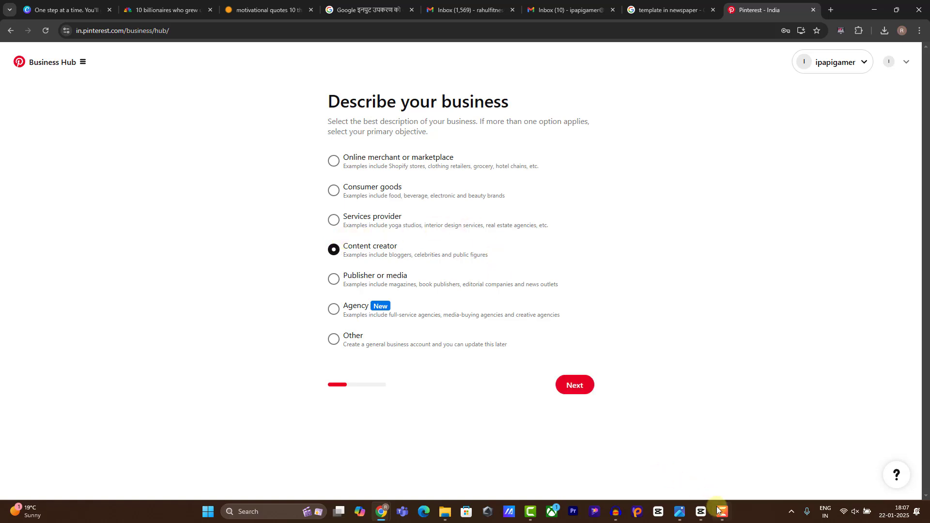
Go to the business details step and enter 'Girls Outfitss' as the business name
left_click(582, 386)
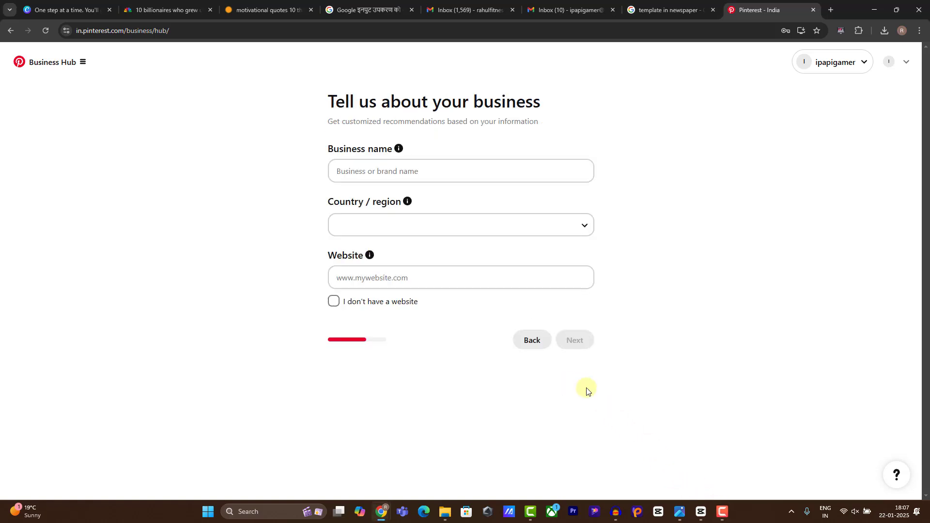
left_click(405, 171)
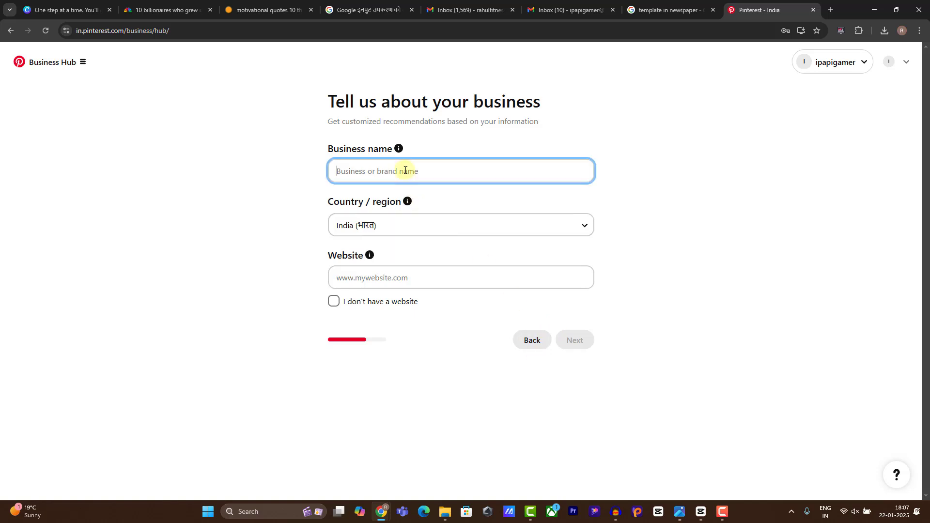
type("Girls Outfitss")
left_click(368, 278)
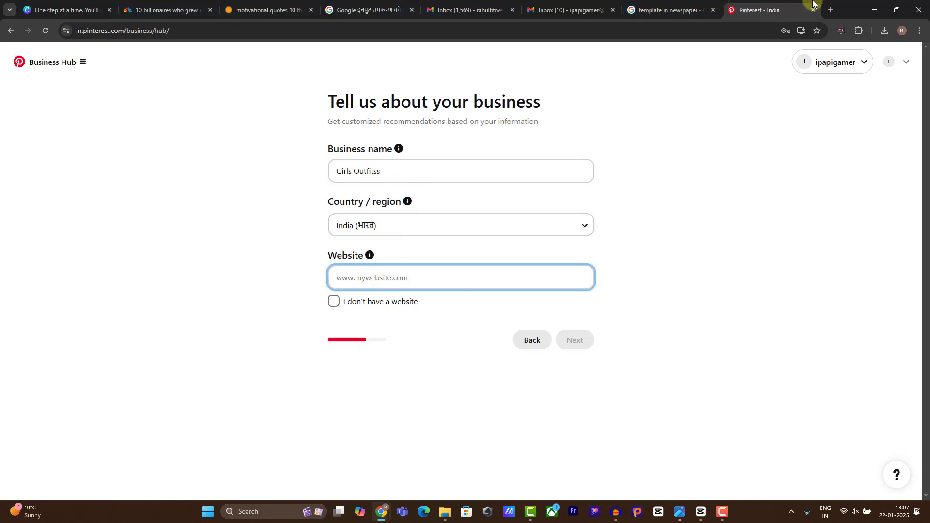
left_click(830, 8)
type("girlsoutfitss.com")
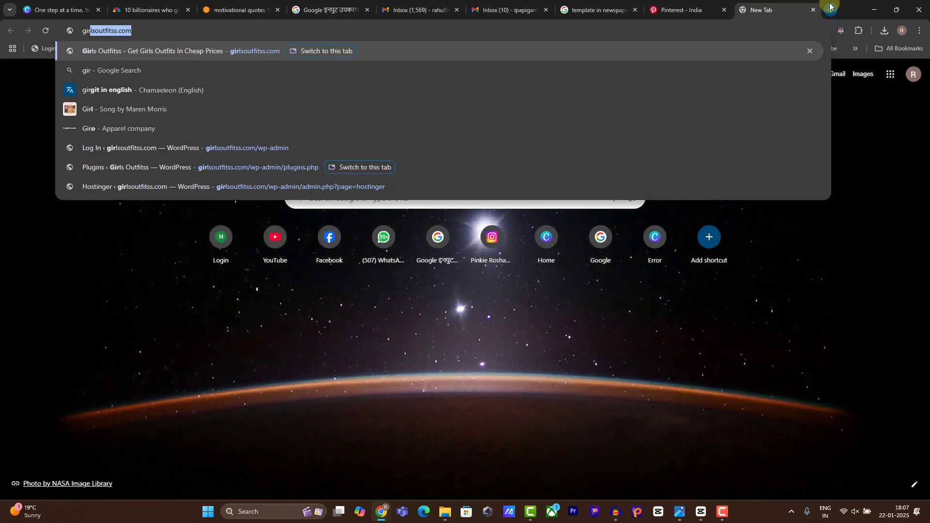
key("ctrl+a")
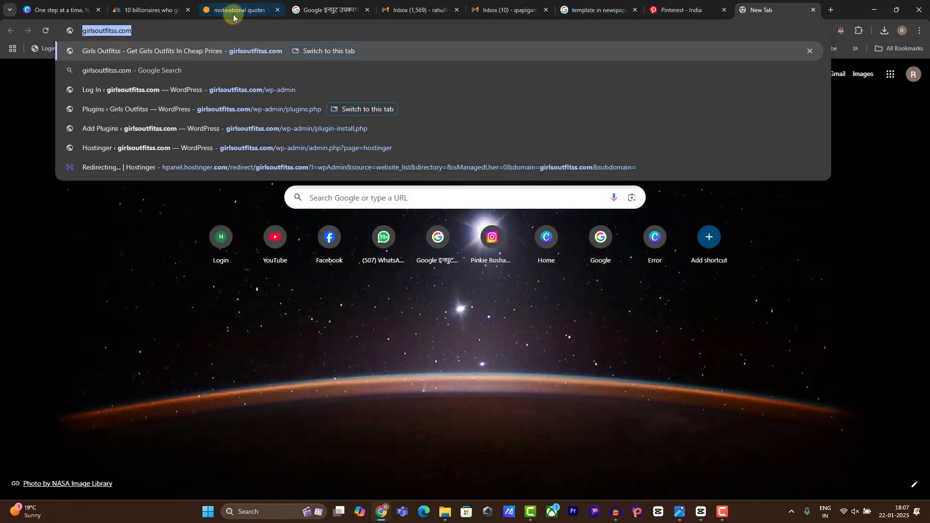
key("Return")
left_click(154, 30)
key("ctrl+c")
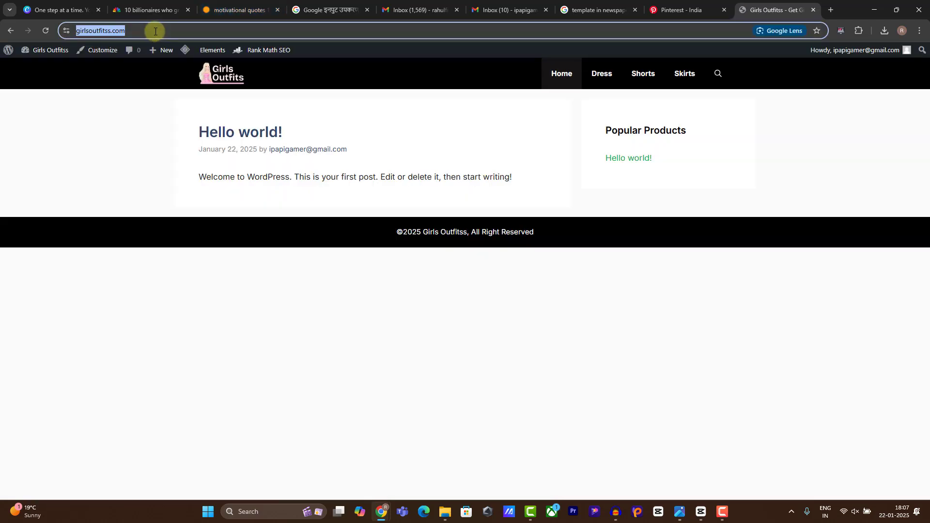
left_click(681, 10)
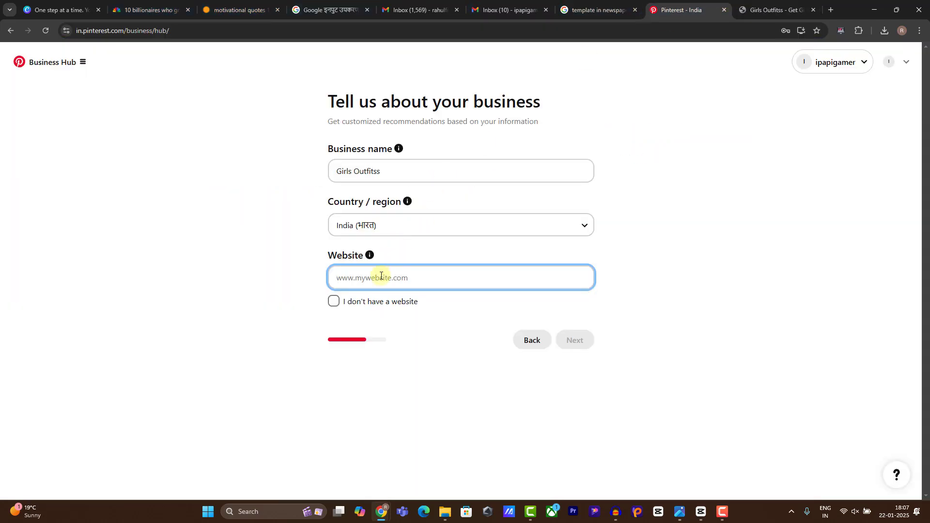
key("ctrl+v")
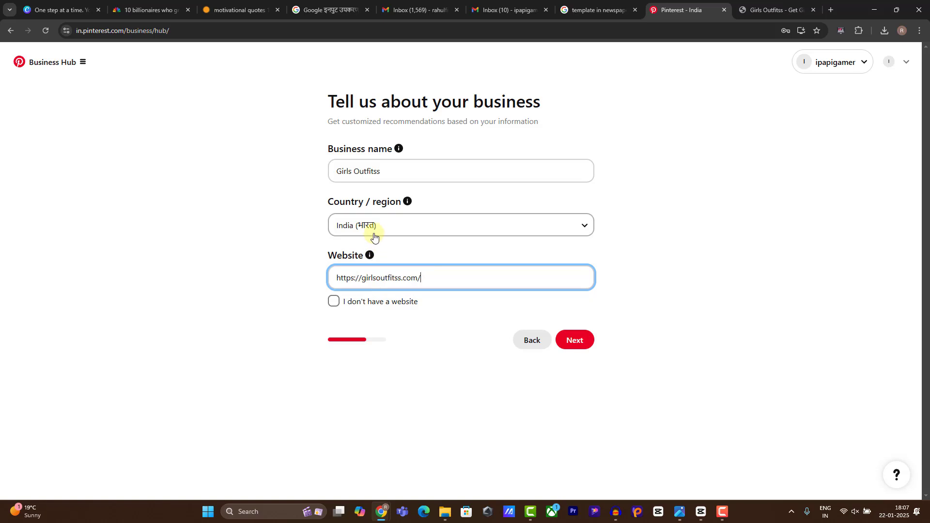
mouse_move(407, 202)
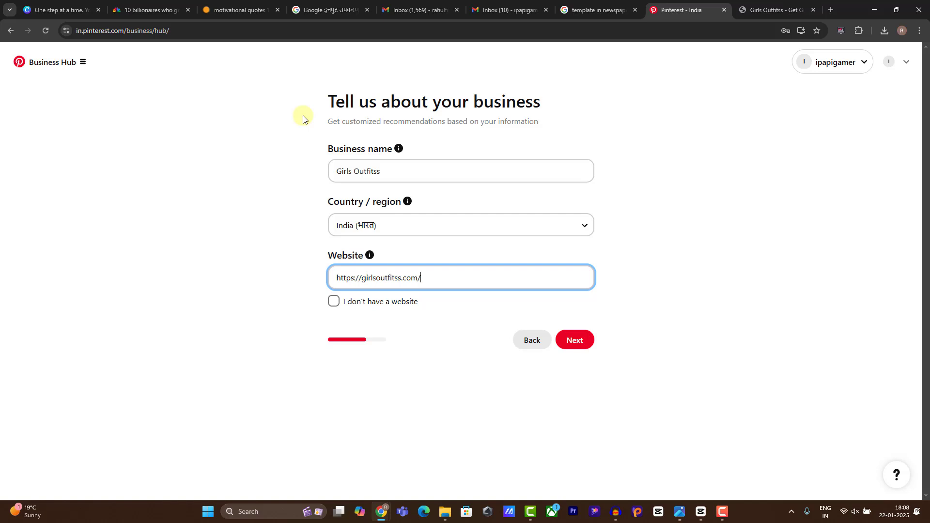
Set the business goals to 'Drive traffic to your site' and 'Create content on Pinterest to grow an audience'
left_click(575, 341)
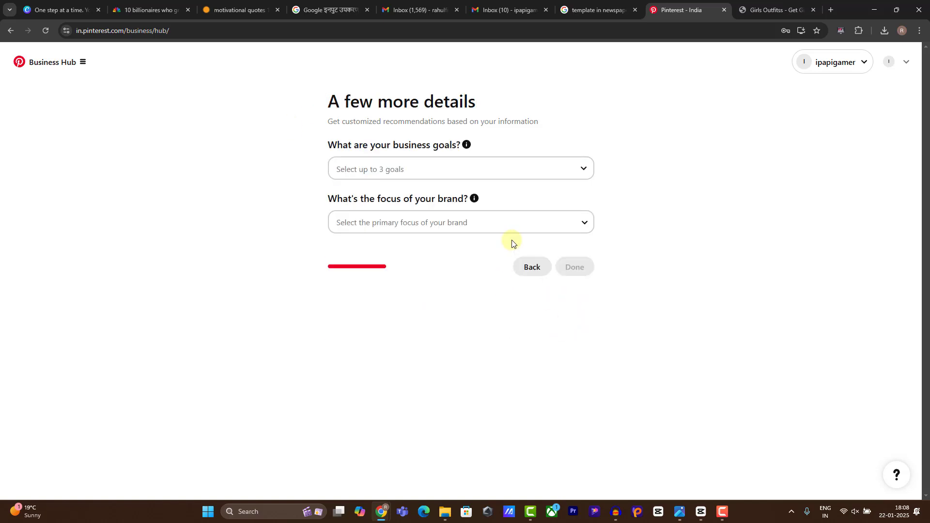
left_click(452, 163)
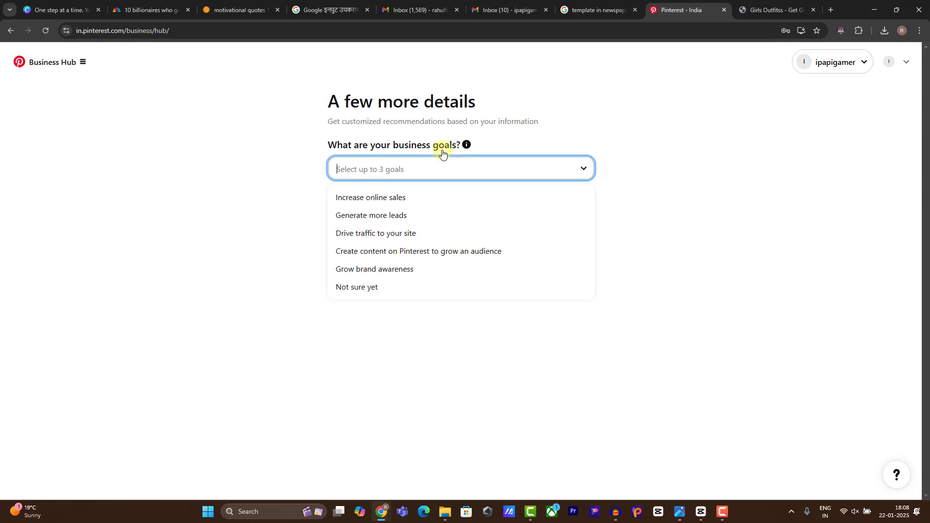
left_click(404, 239)
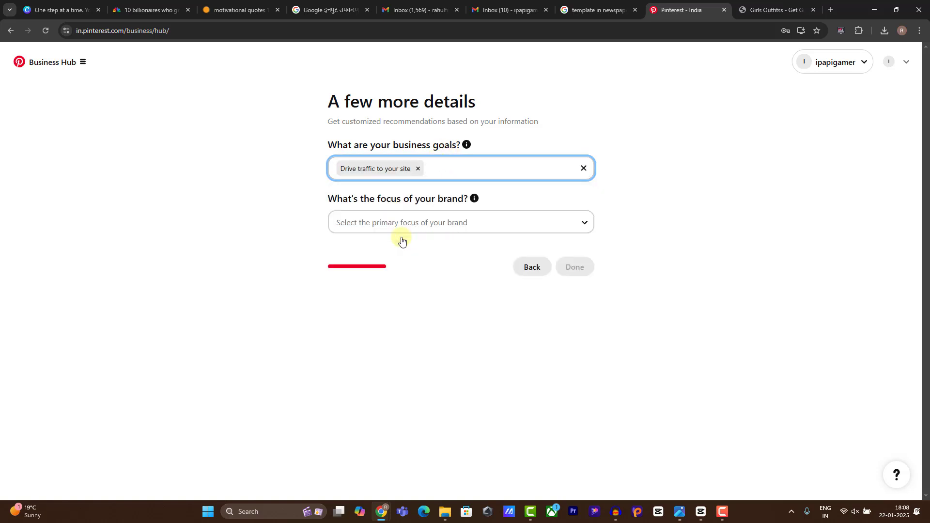
left_click(459, 170)
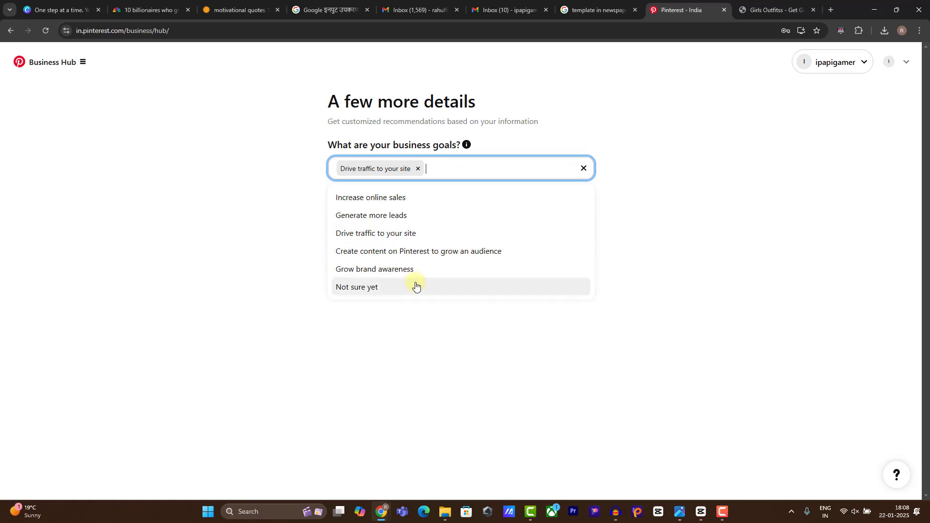
left_click(392, 256)
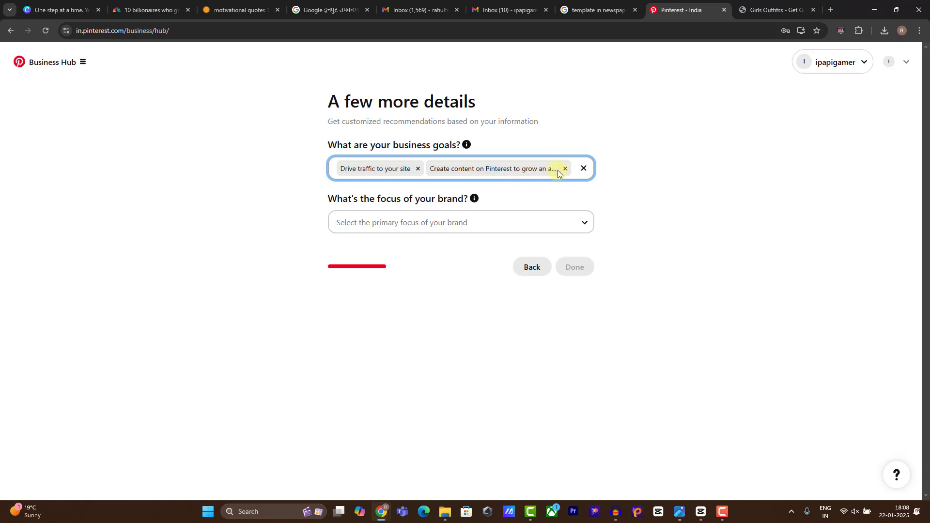
Set the brand focus to Fashion and finish the business details step
left_click(424, 221)
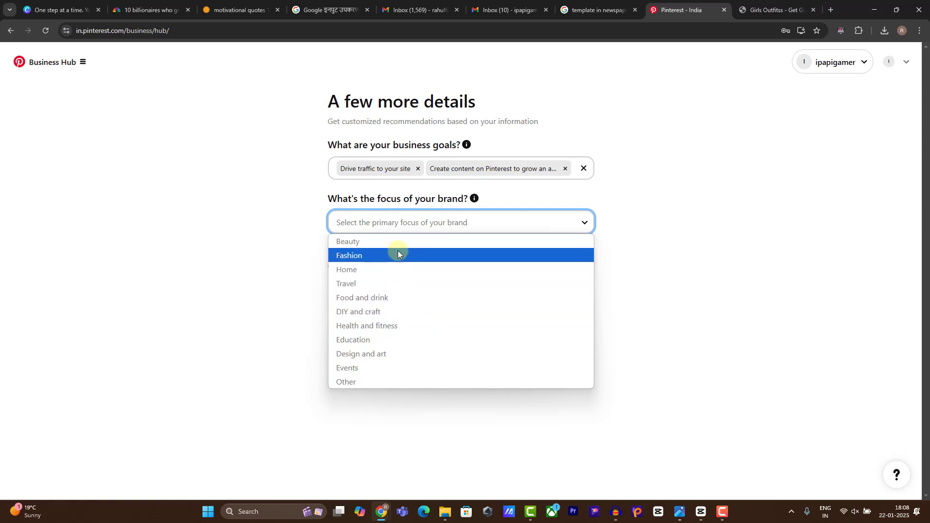
left_click(374, 257)
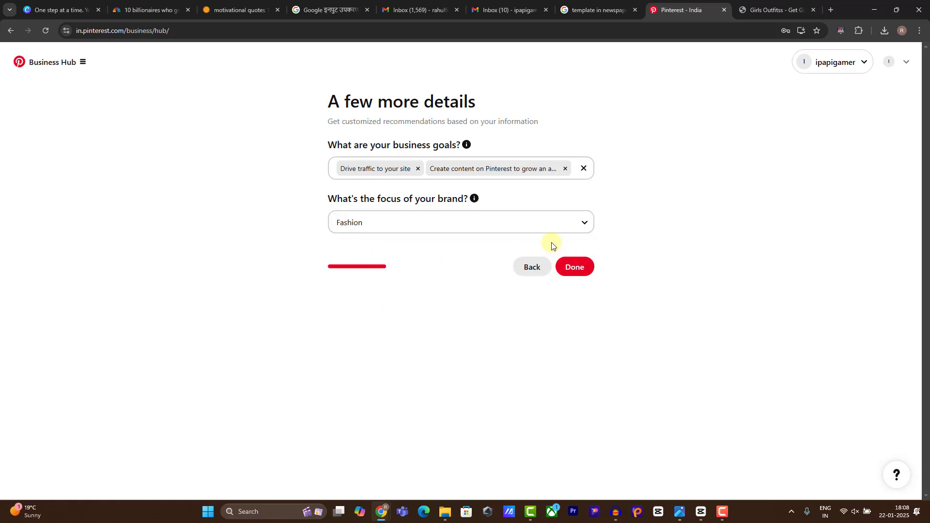
left_click(575, 268)
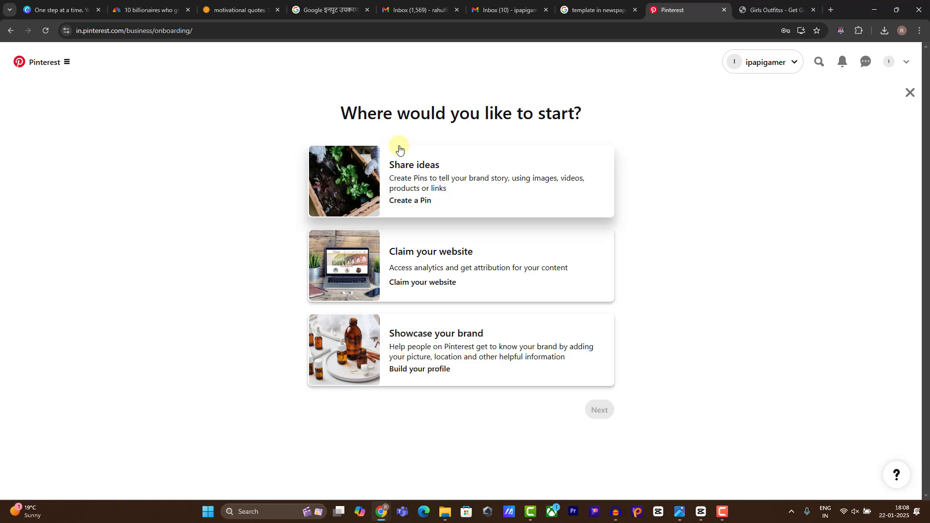
Start with 'Claim your website' and copy Pinterest's HTML verification tag for the site
left_click(428, 281)
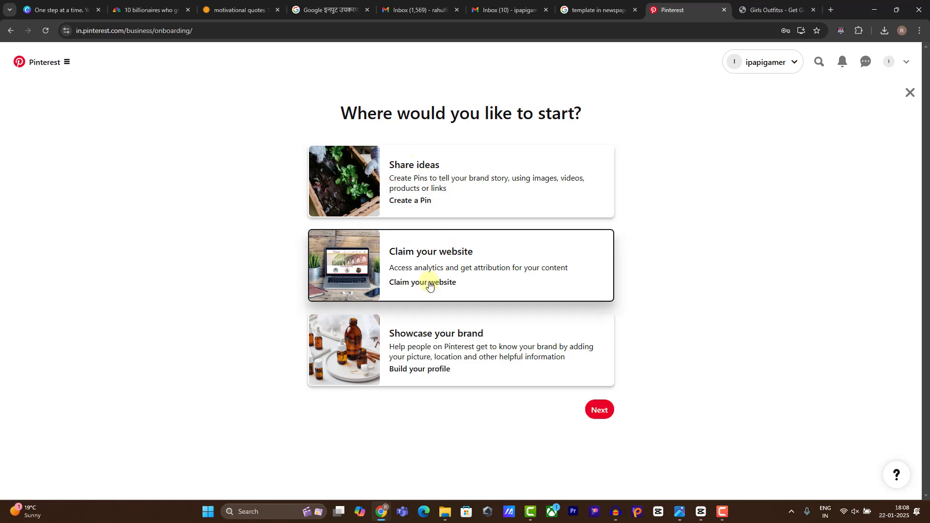
left_click(600, 410)
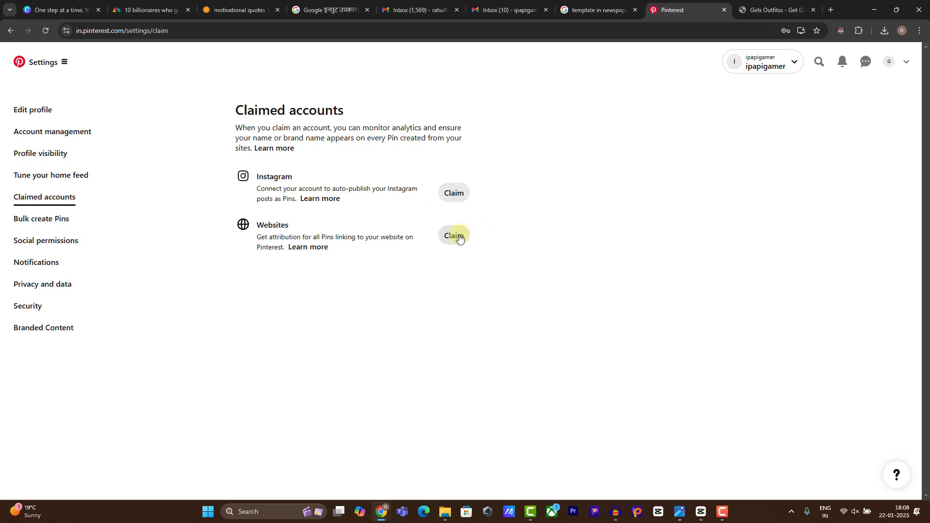
left_click(459, 238)
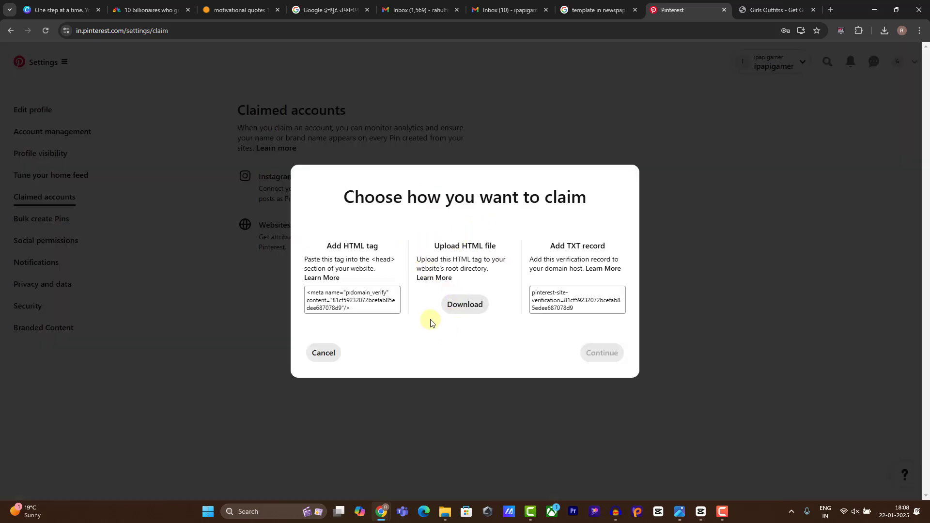
left_click(347, 307)
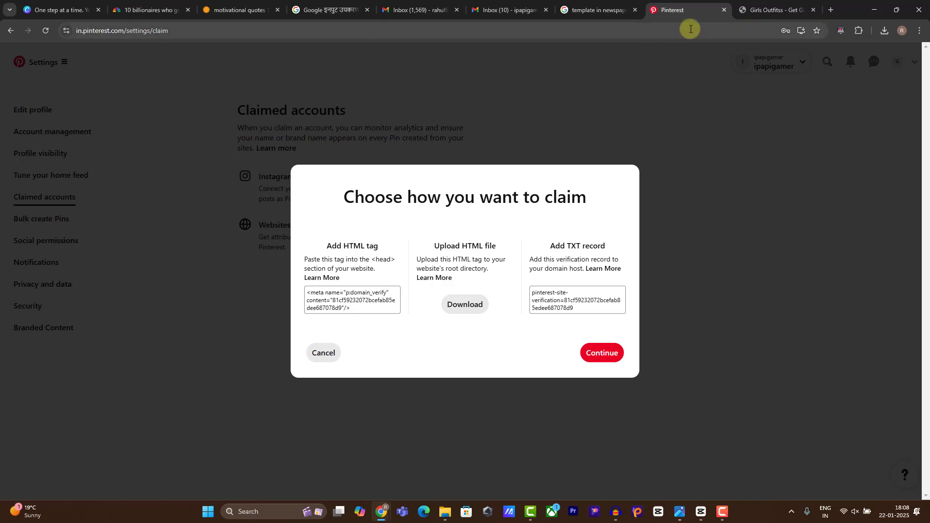
left_click(775, 10)
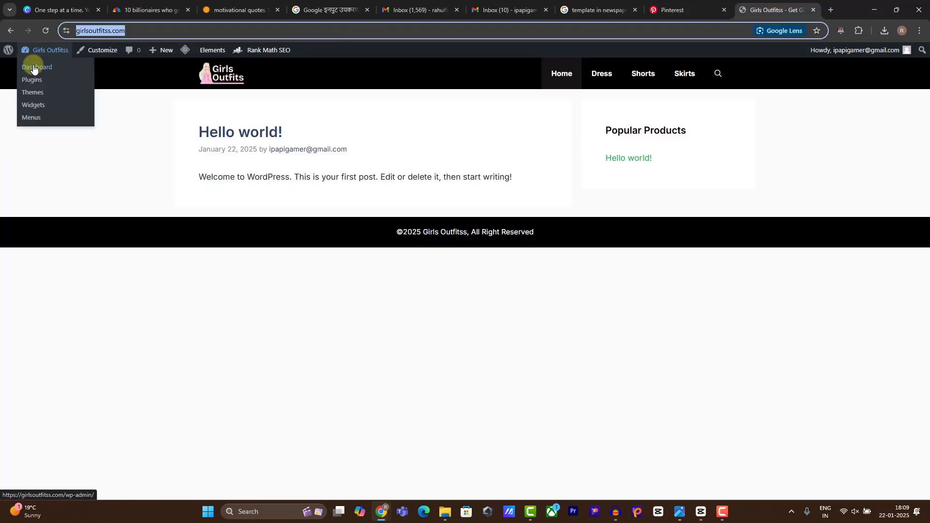
Open the theme's header.php in WordPress's Theme File Editor
left_click(26, 52)
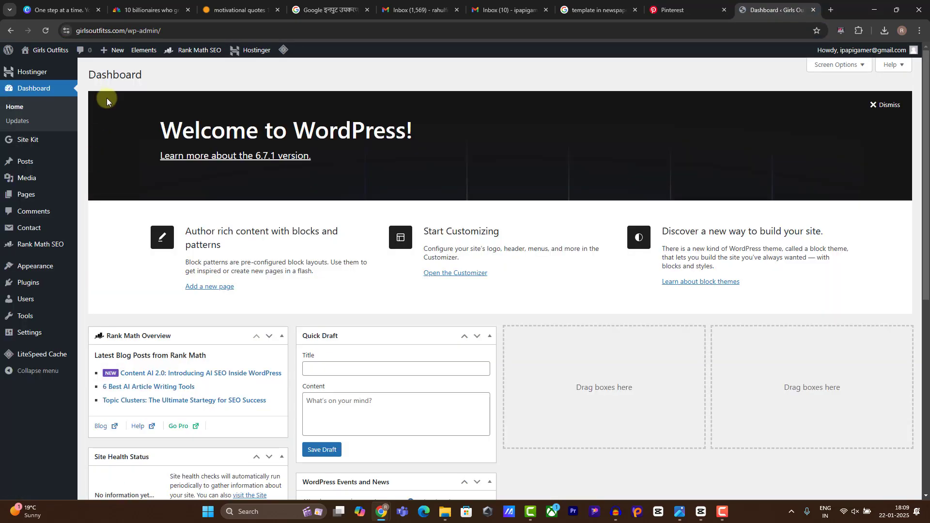
mouse_move(36, 270)
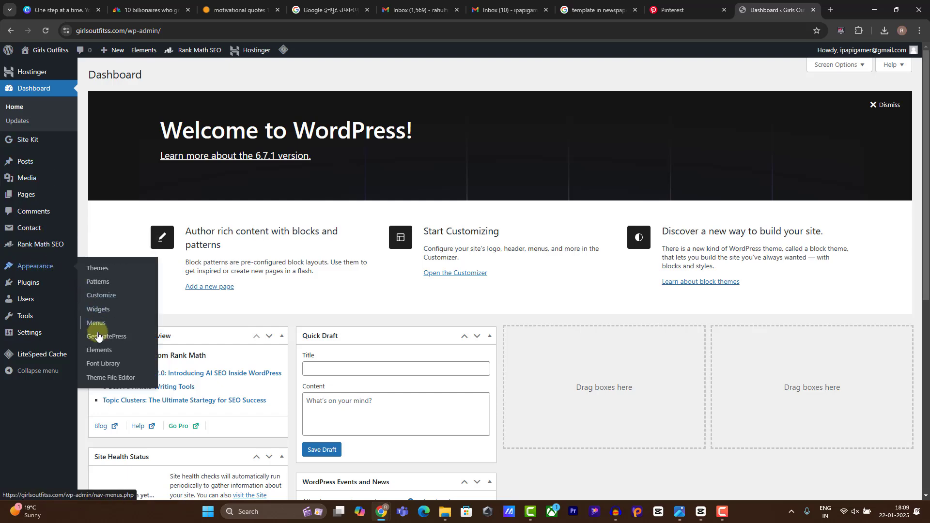
left_click(104, 381)
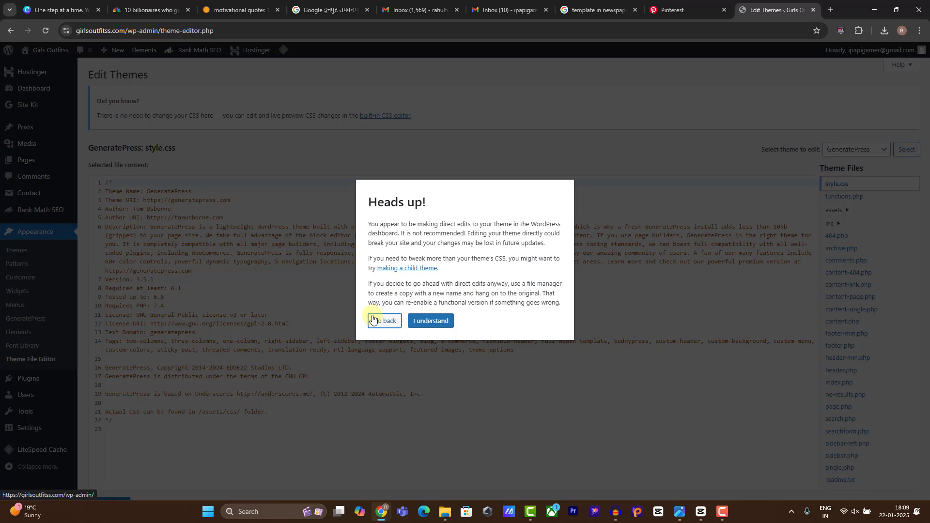
left_click(430, 321)
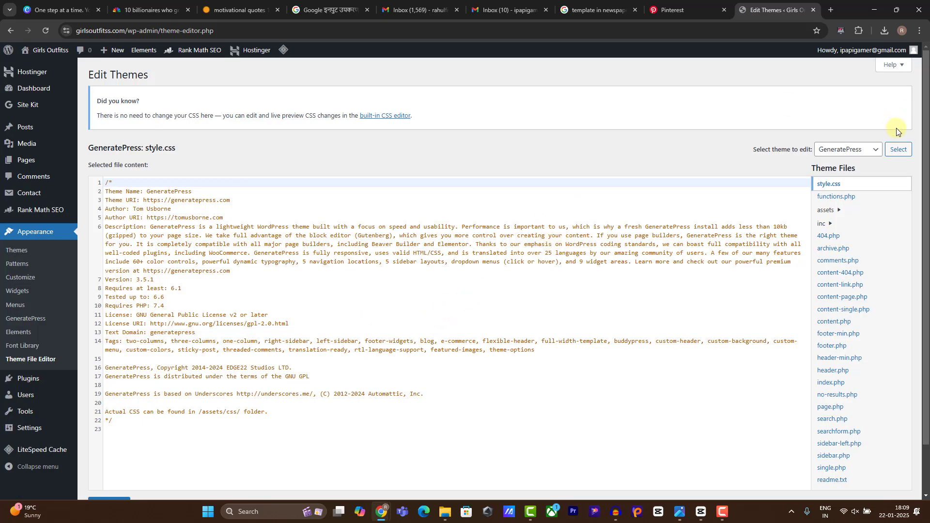
scroll(901, 214, "down", 2)
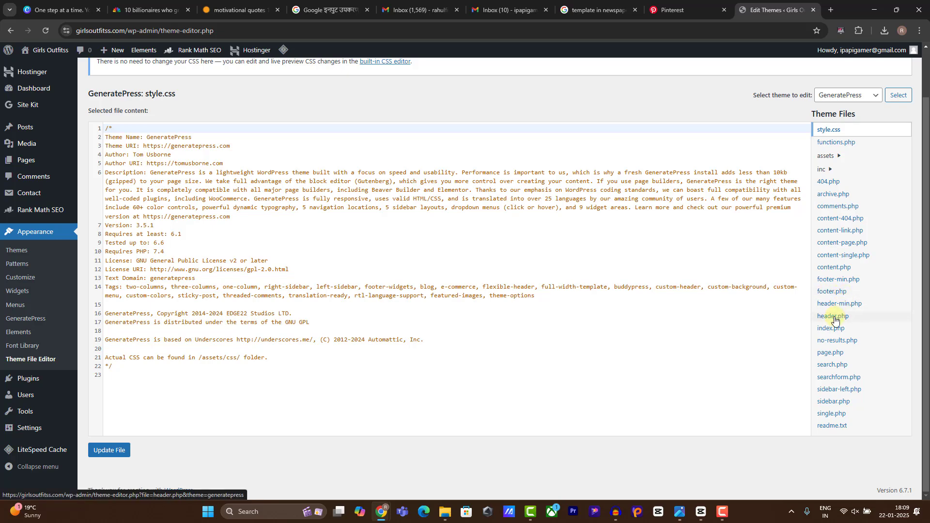
left_click(836, 321)
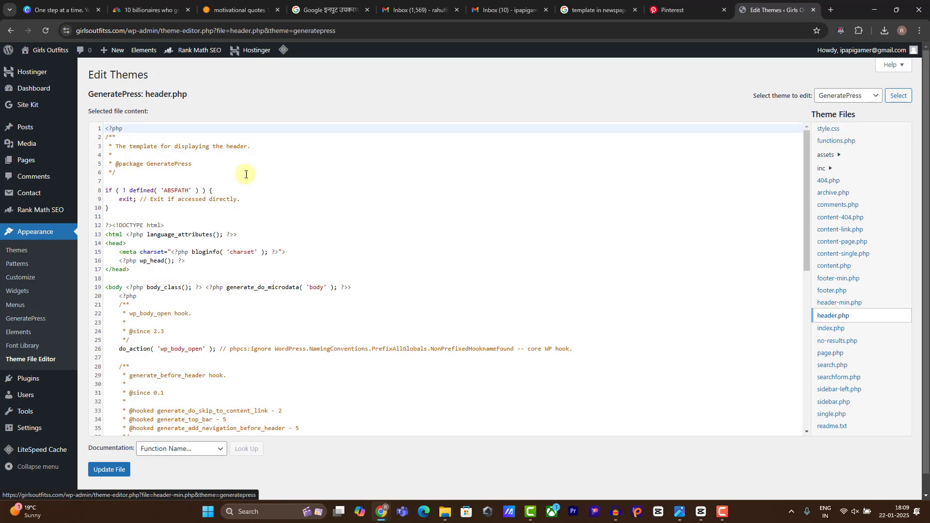
Paste the Pinterest verification meta tag right after <head> and save header.php
left_click(119, 243)
left_click(142, 241)
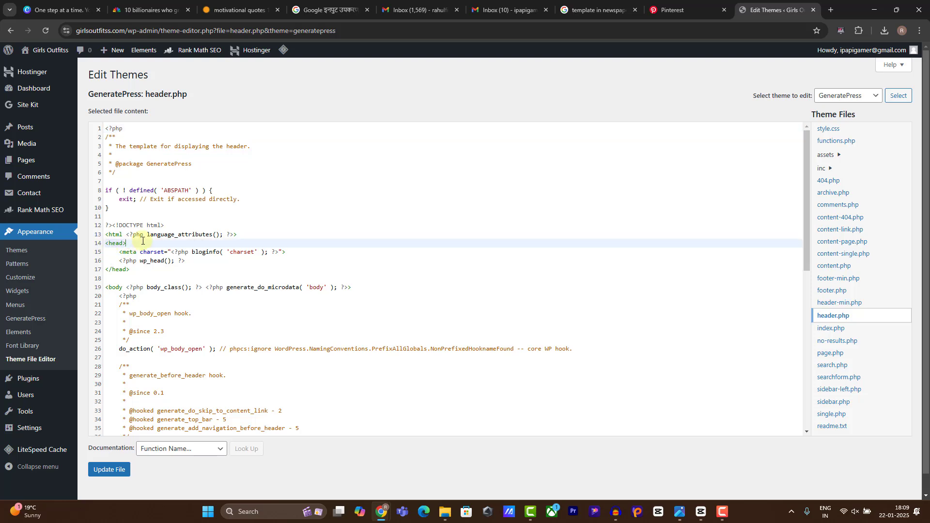
key("Return")
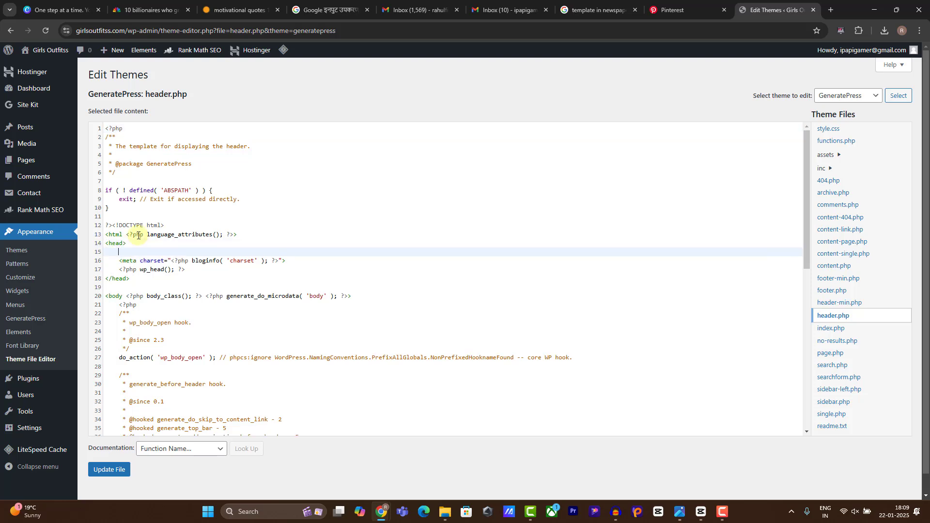
type("<meta name=\"p:domain_verify\" content=\"81cf59232072bcefab85edee687078d9\"/>")
left_click(101, 470)
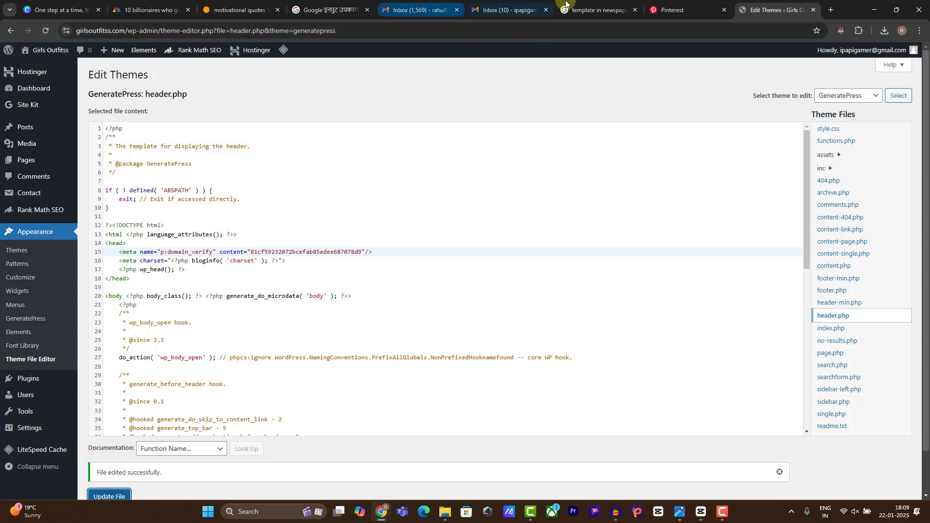
left_click(680, 9)
Copy the site's address from the WordPress tab into Pinterest's verification URL field
left_click(601, 354)
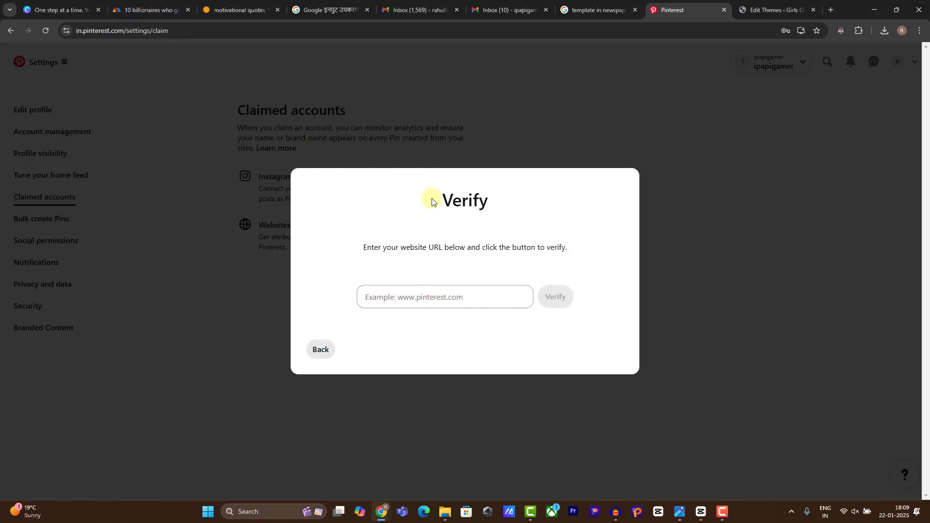
left_click(773, 9)
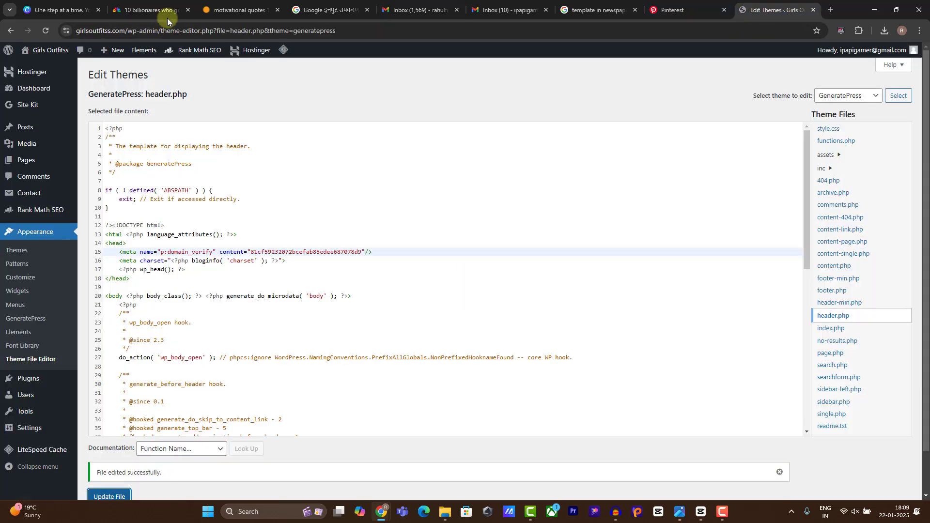
left_click_drag(125, 31, 85, 36)
key("ctrl+c")
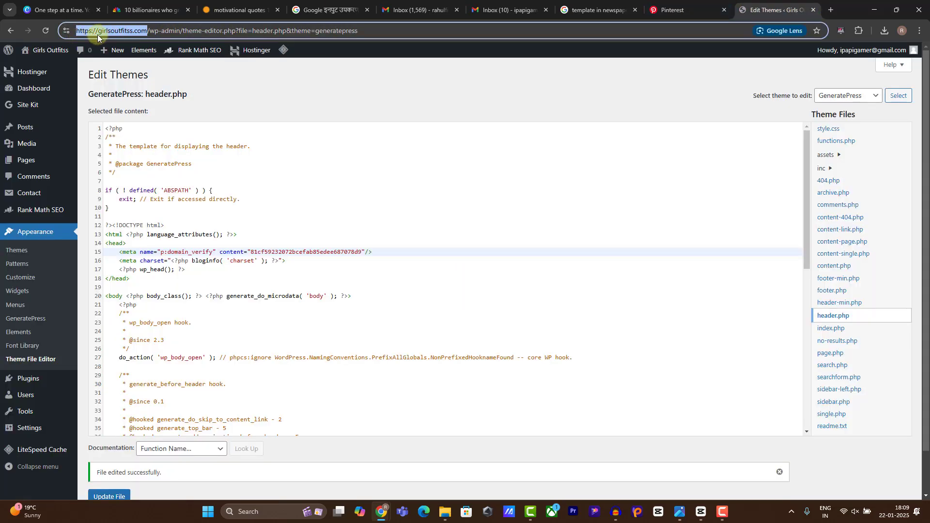
left_click(671, 10)
left_click(493, 297)
key("ctrl+v")
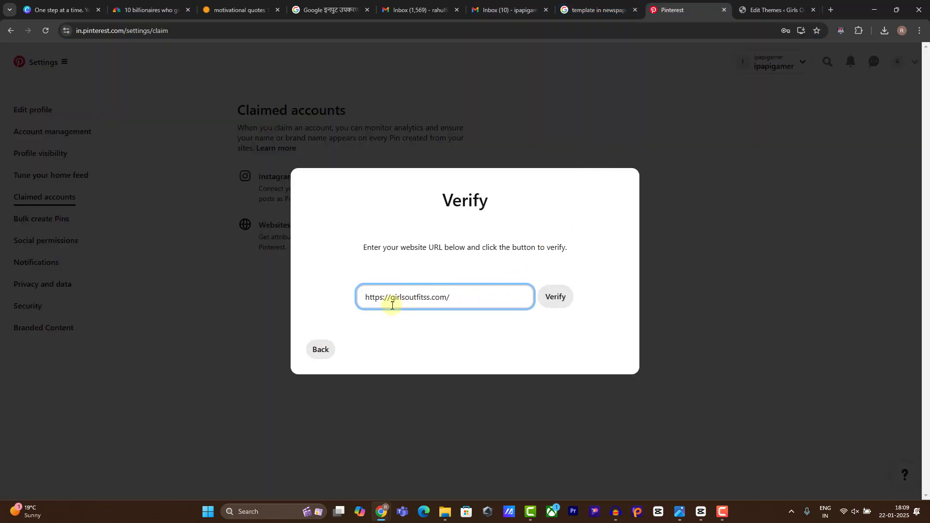
left_click_drag(392, 298, 241, 297)
type("www")
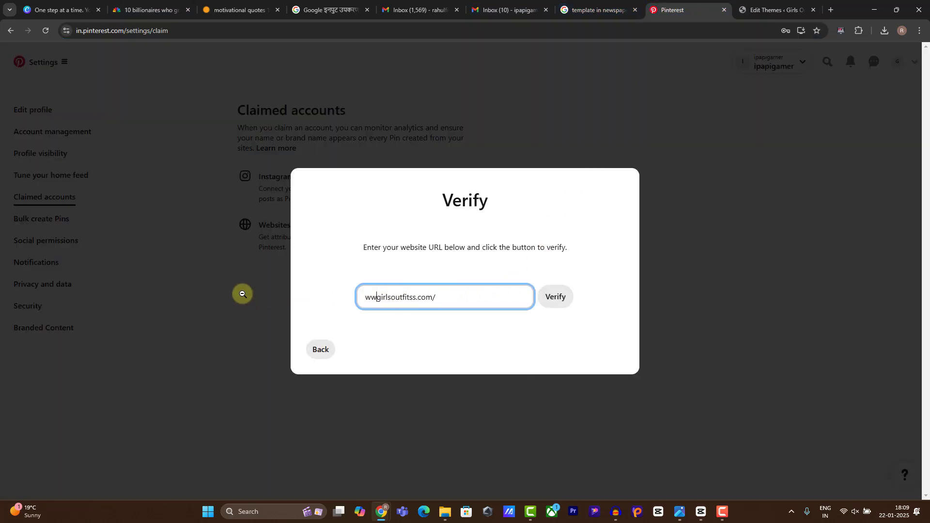
type(".")
left_click(476, 292)
left_click(562, 299)
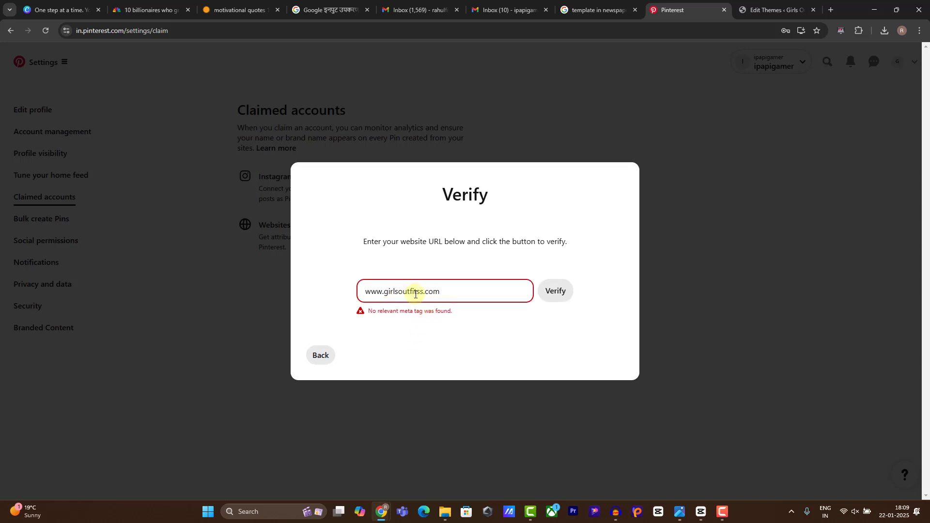
left_click(557, 296)
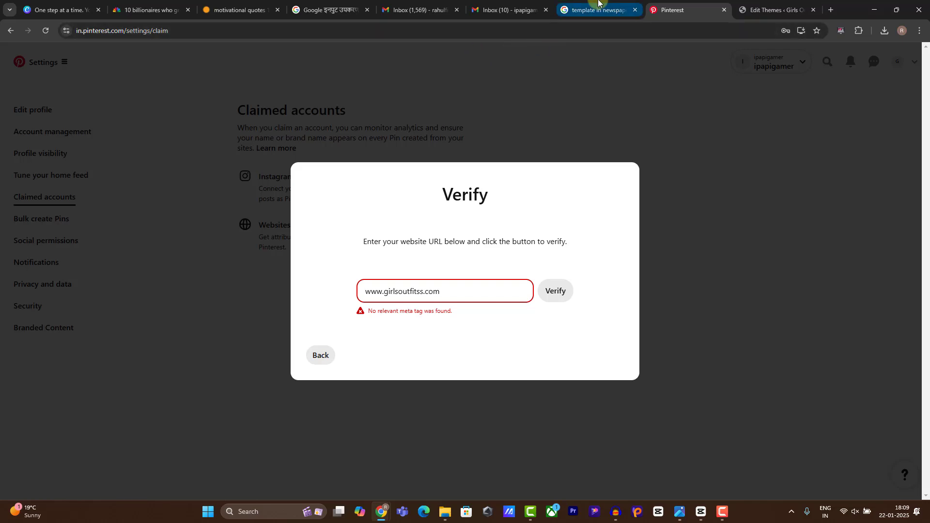
left_click(775, 9)
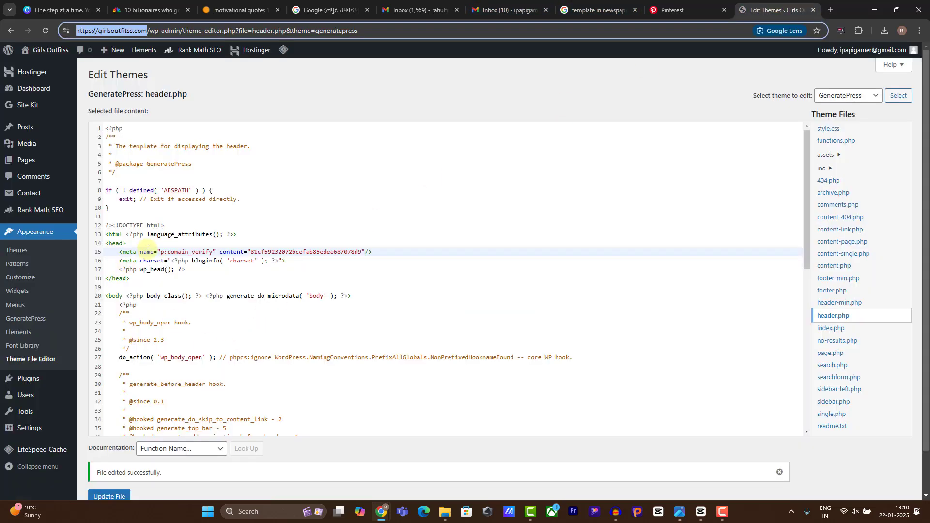
left_click(107, 488)
left_click(107, 493)
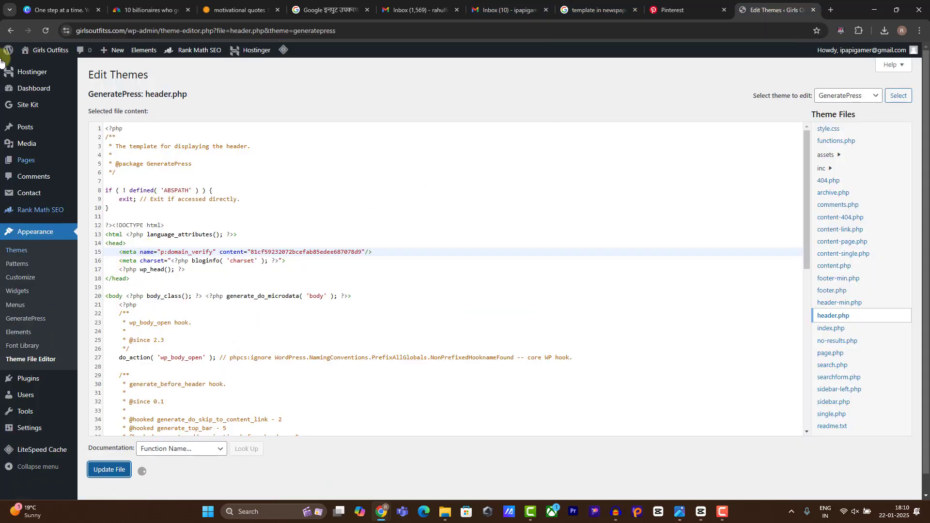
left_click(47, 30)
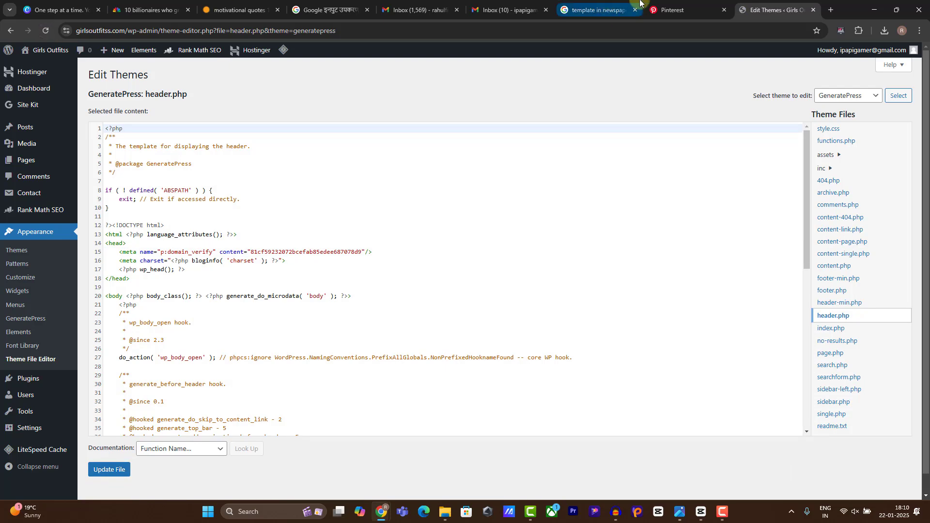
left_click(683, 10)
left_click(556, 291)
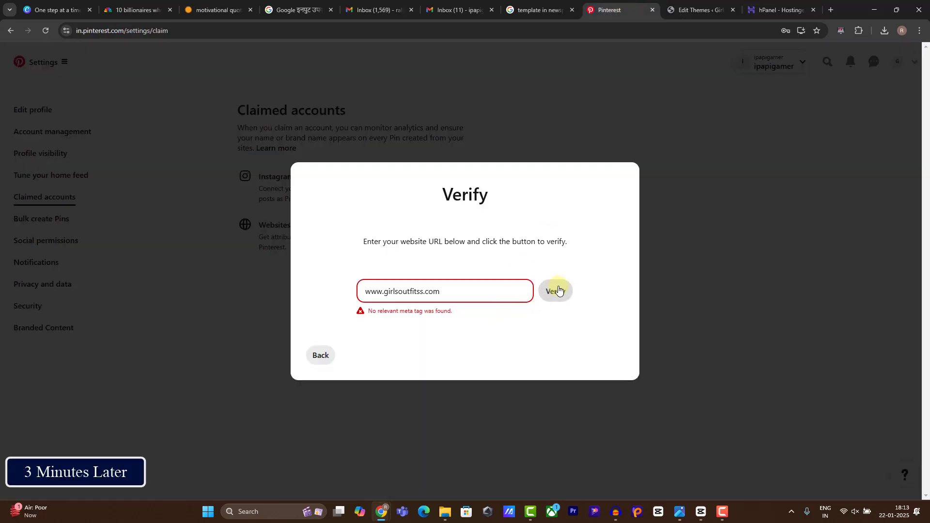
Verify girlsoutfitss.com successfully, close the Connected confirmation, and open Edit profile
left_click(556, 291)
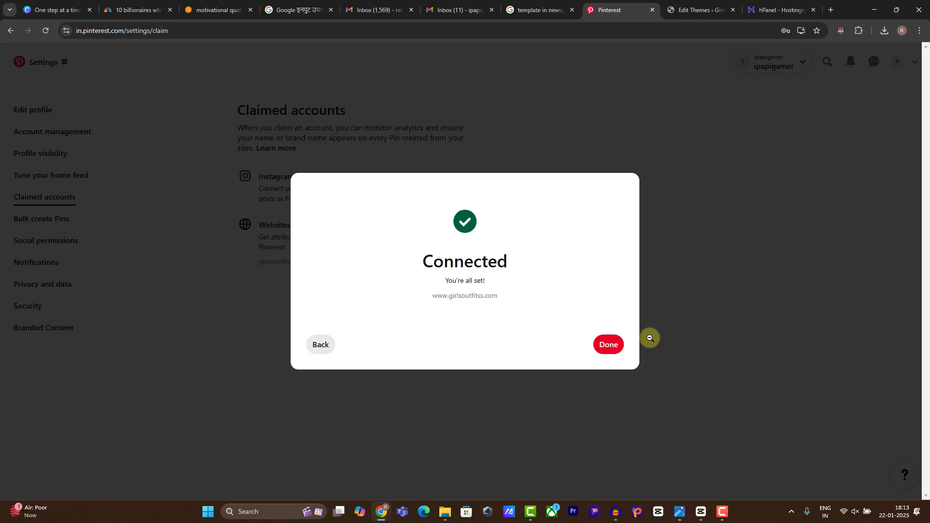
left_click(609, 345)
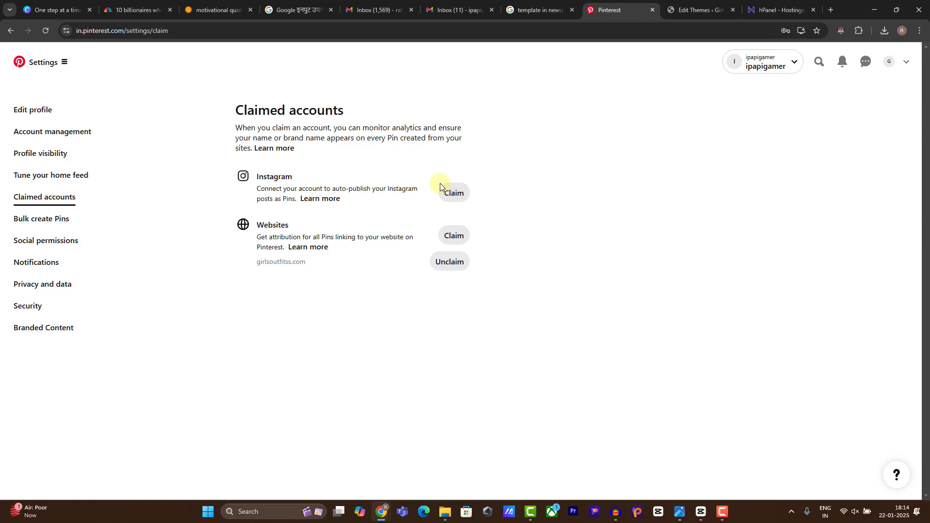
left_click(39, 112)
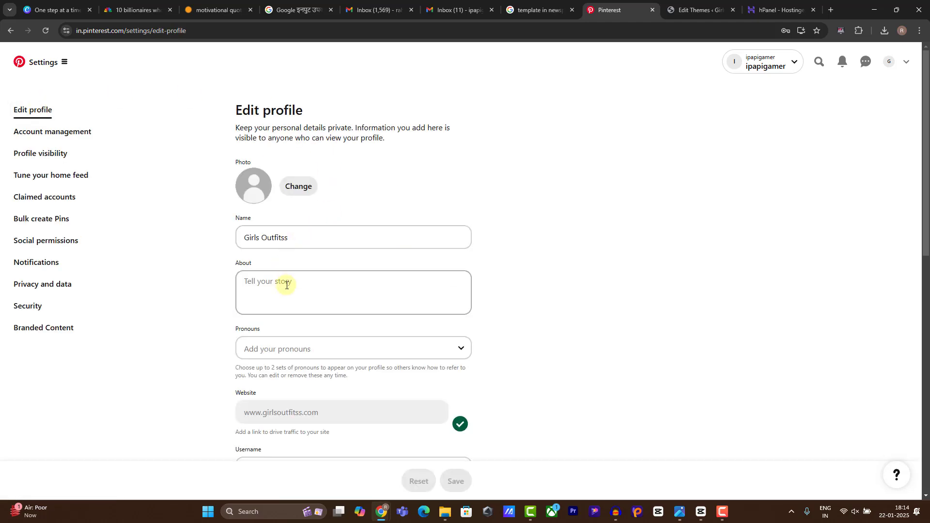
Paste 'Shop Products At - girlsoutfitss.com' into About and set pronouns to she/her
left_click(286, 286)
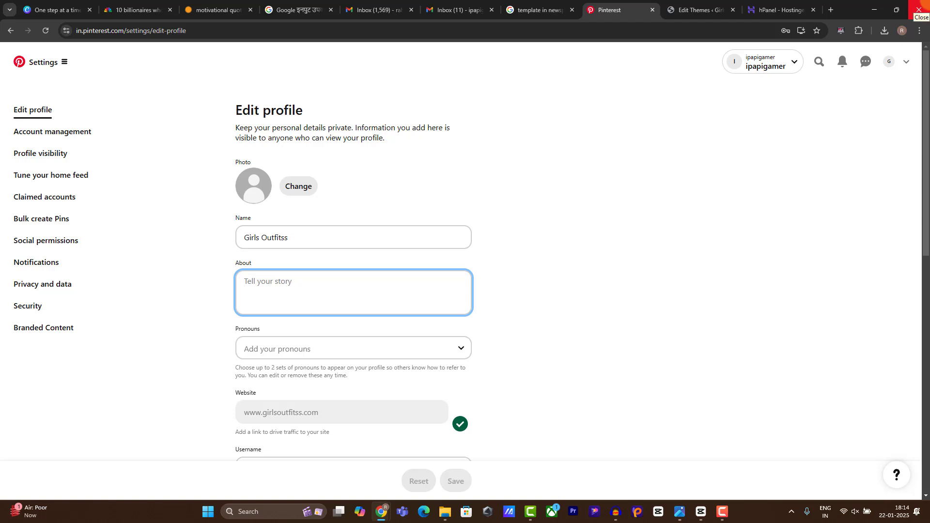
type("Shop Products At - girlsoutfitss.com")
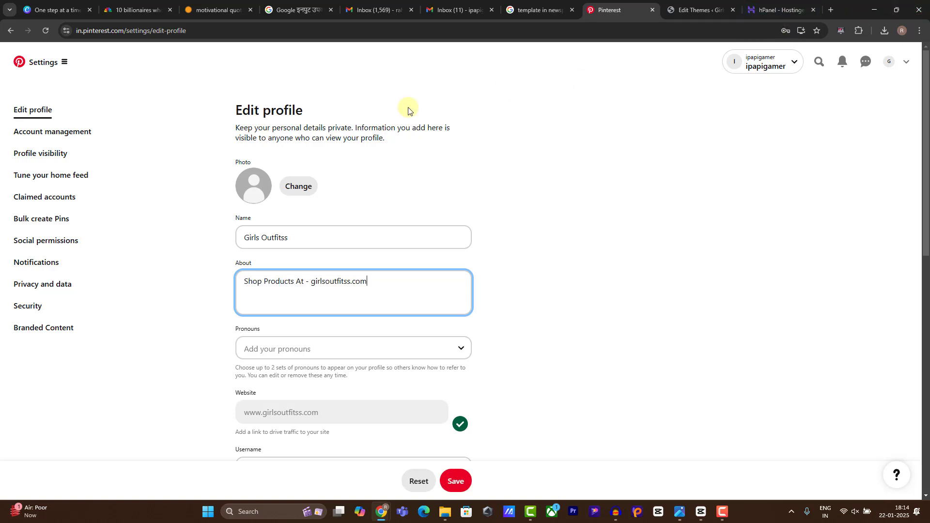
double_click(306, 281)
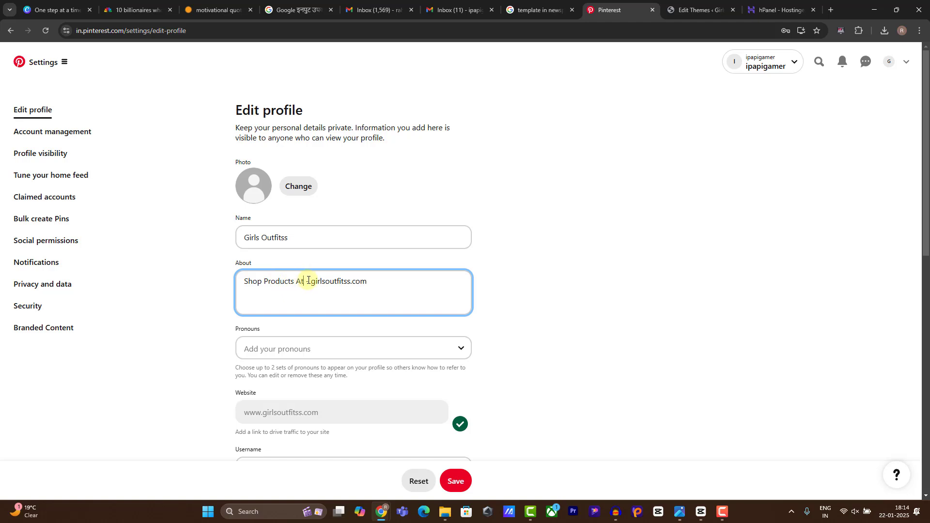
left_click(326, 349)
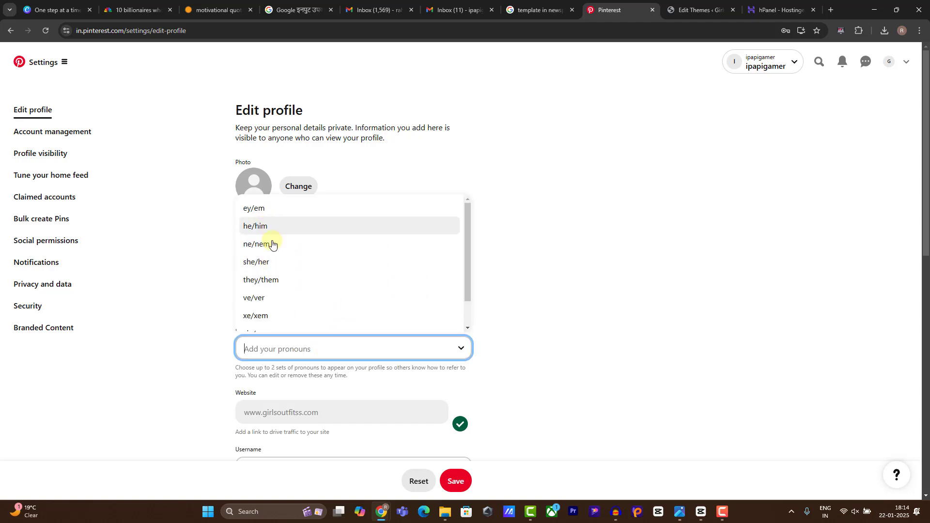
left_click(274, 262)
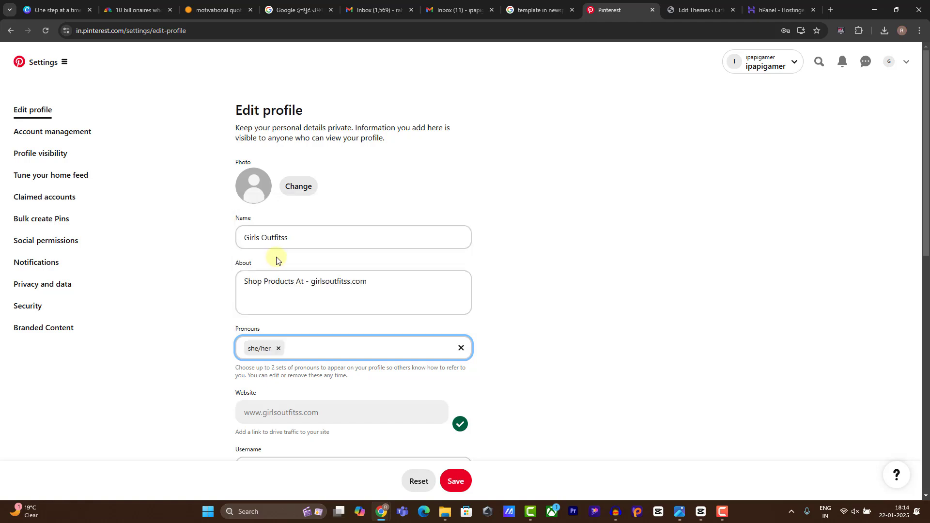
left_click(586, 336)
Set the country code to India (+91) and save the profile
scroll(925, 294, "down", 4)
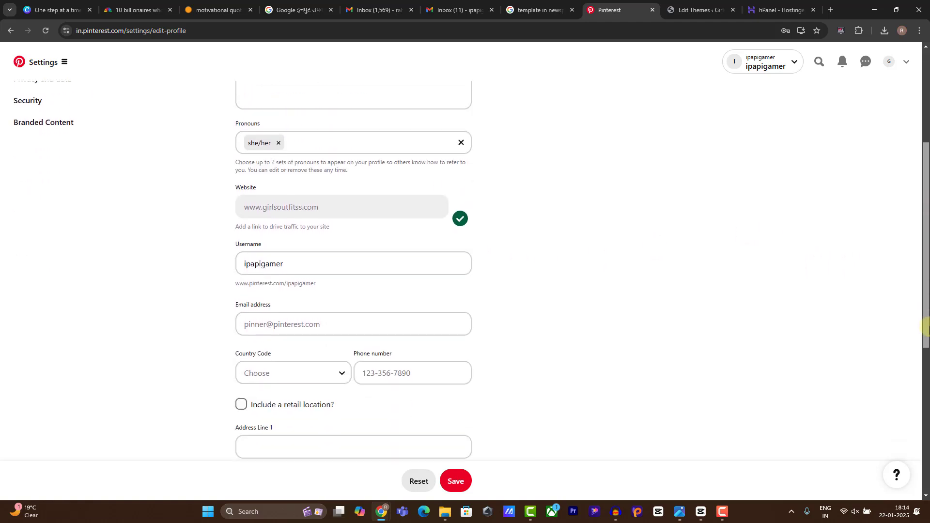
double_click(255, 264)
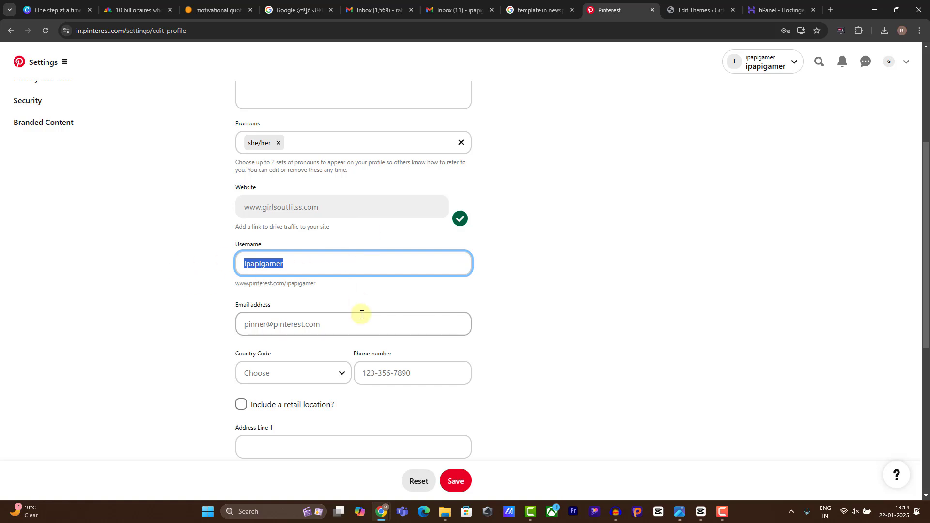
left_click(349, 324)
left_click(220, 325)
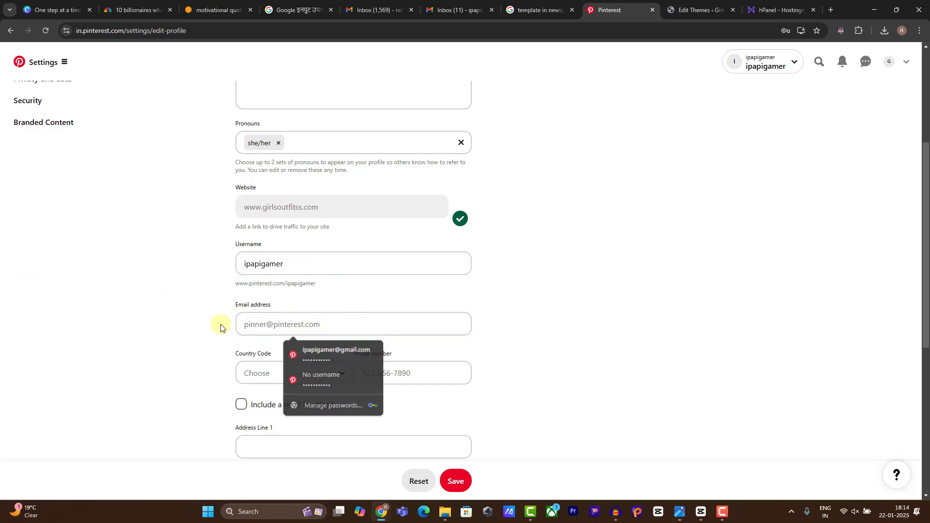
left_click(298, 380)
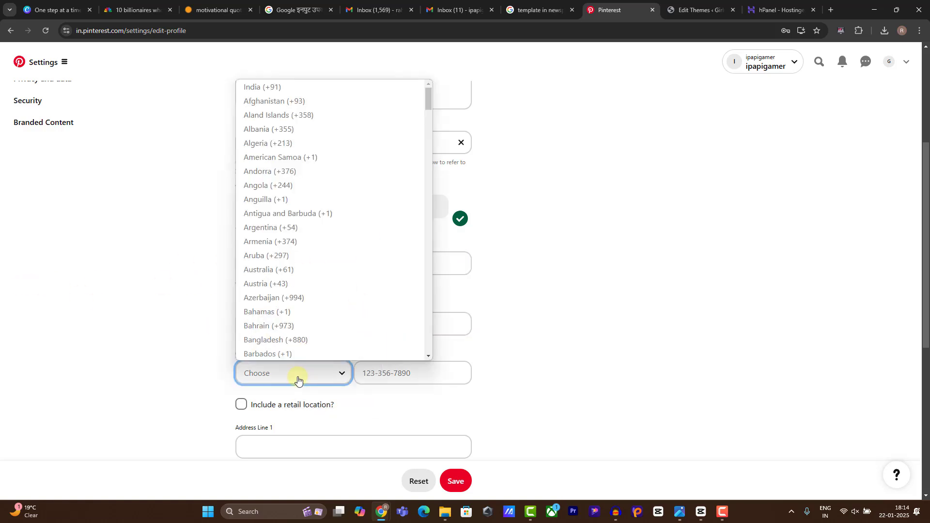
key("Down")
left_click(301, 378)
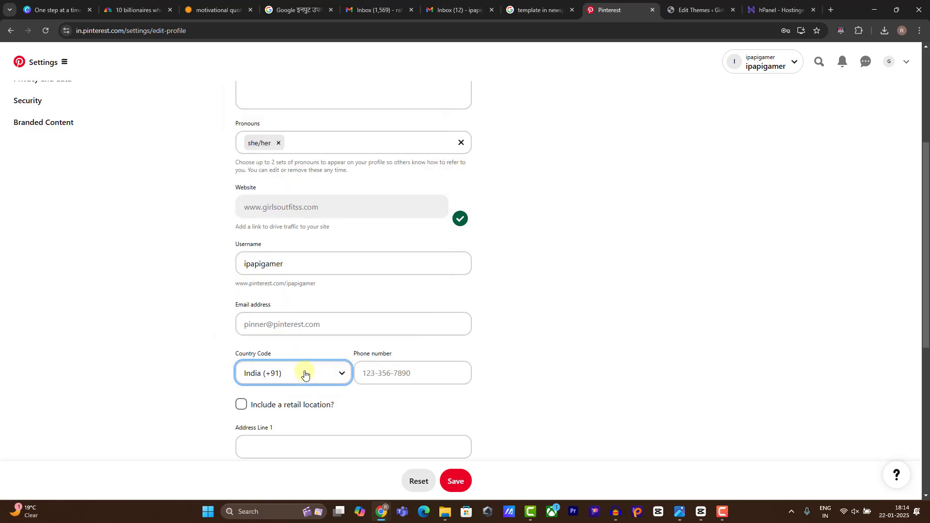
scroll(927, 376, "down", 2)
scroll(926, 375, "down", 3)
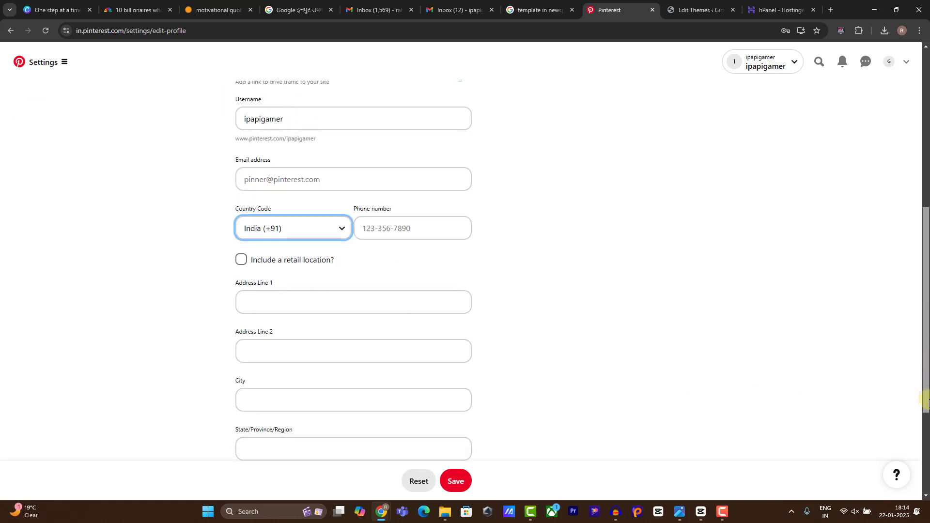
left_click(452, 485)
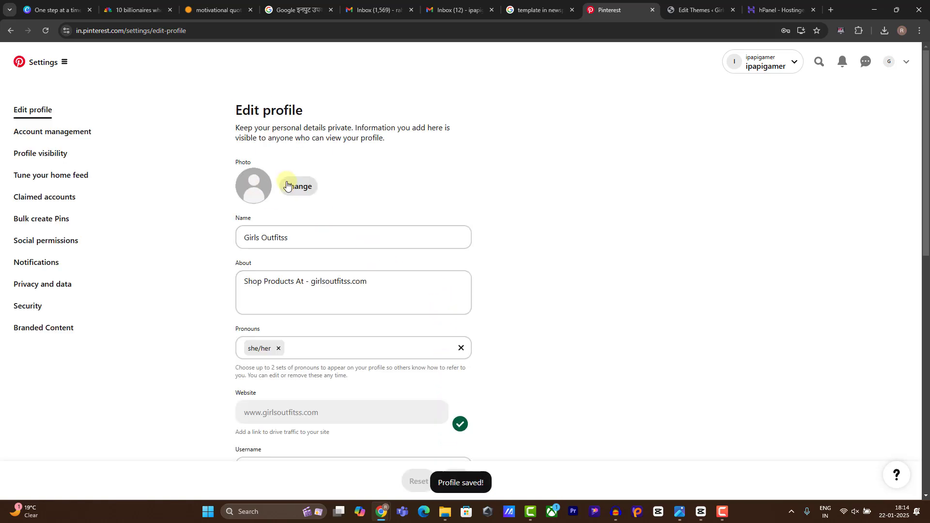
left_click(287, 186)
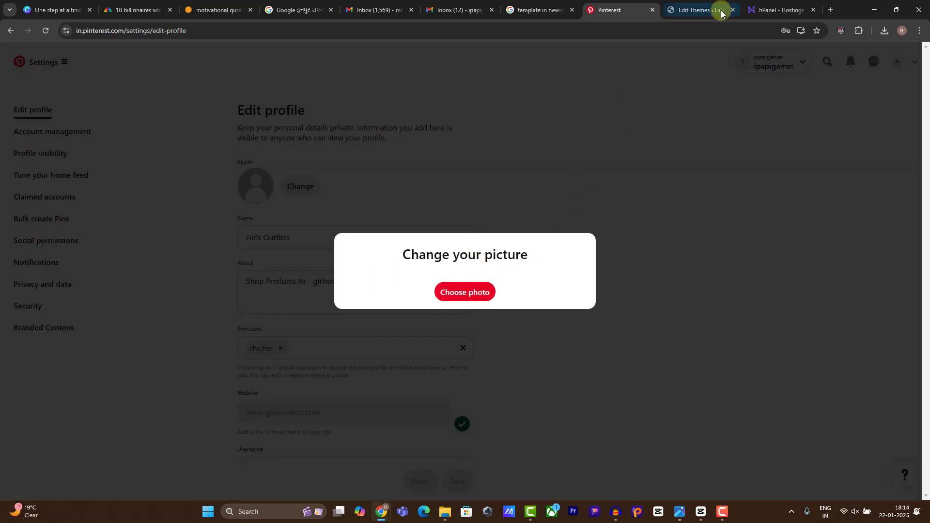
Skip the picture prompt, look through the settings and menus, then open the Girls Outfitss profile page
left_click(509, 211)
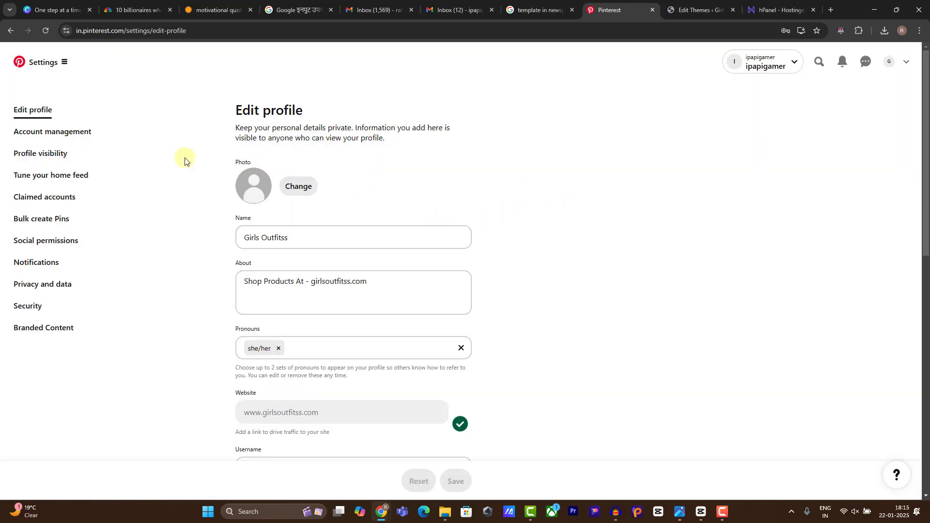
left_click(54, 153)
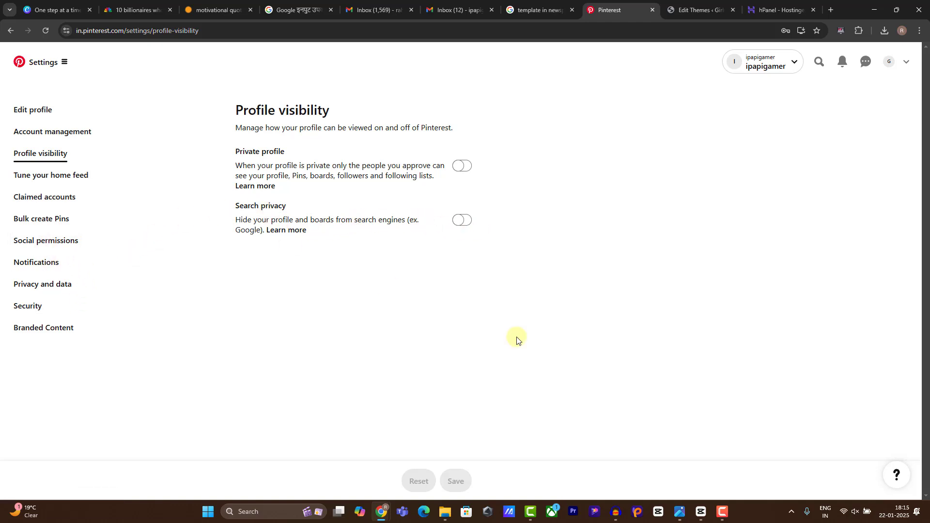
left_click(738, 63)
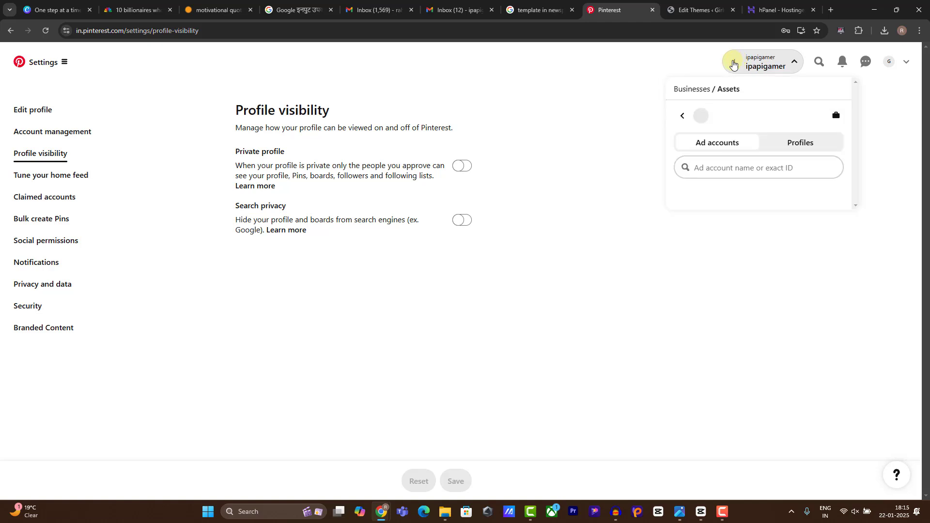
left_click(30, 62)
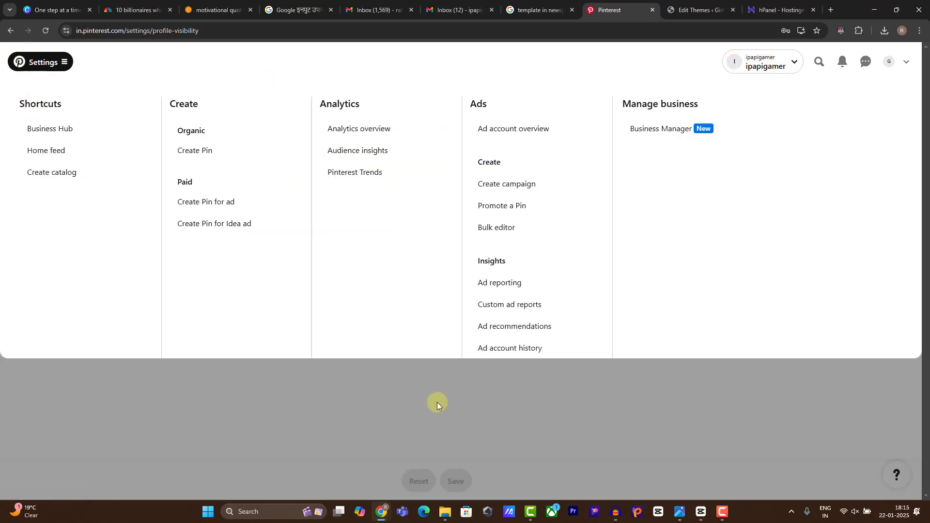
left_click(132, 400)
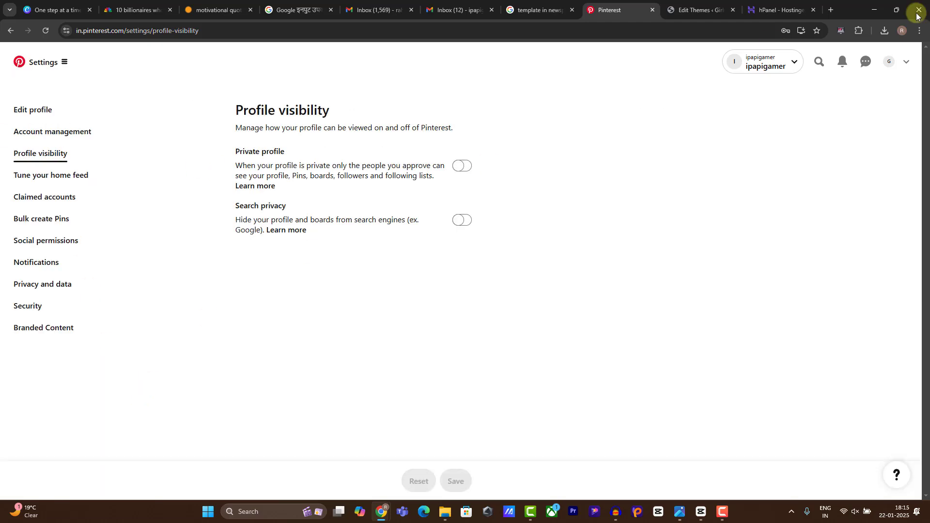
left_click(889, 62)
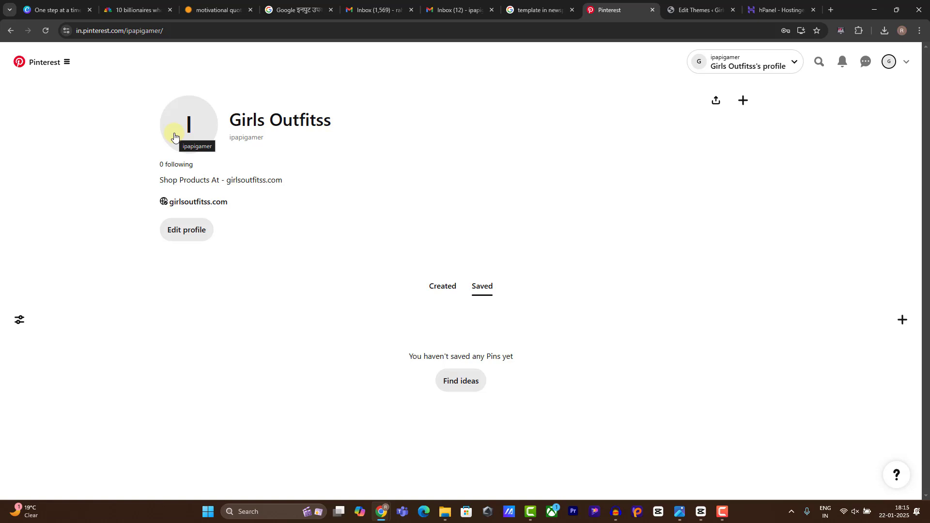
View and close the profile's Pincode, then switch to the Girls Outfitss business profile
left_click(173, 136)
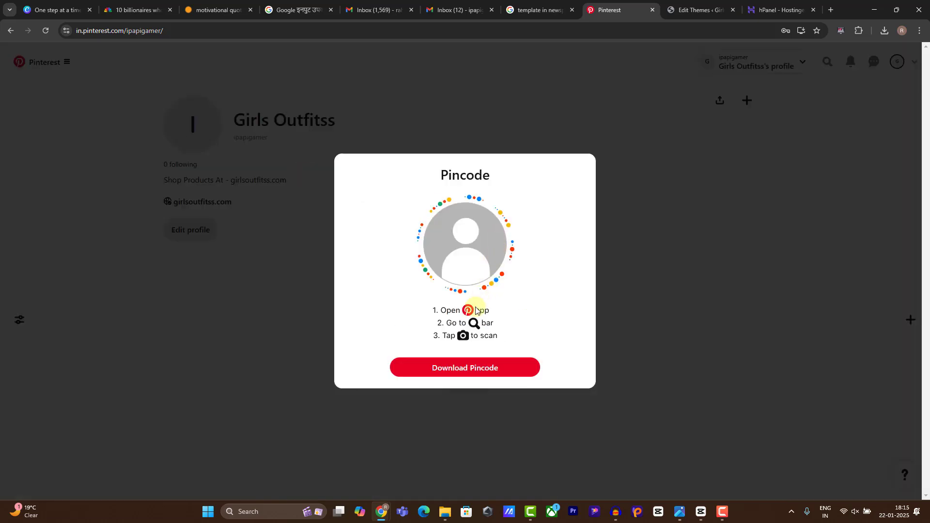
left_click(640, 160)
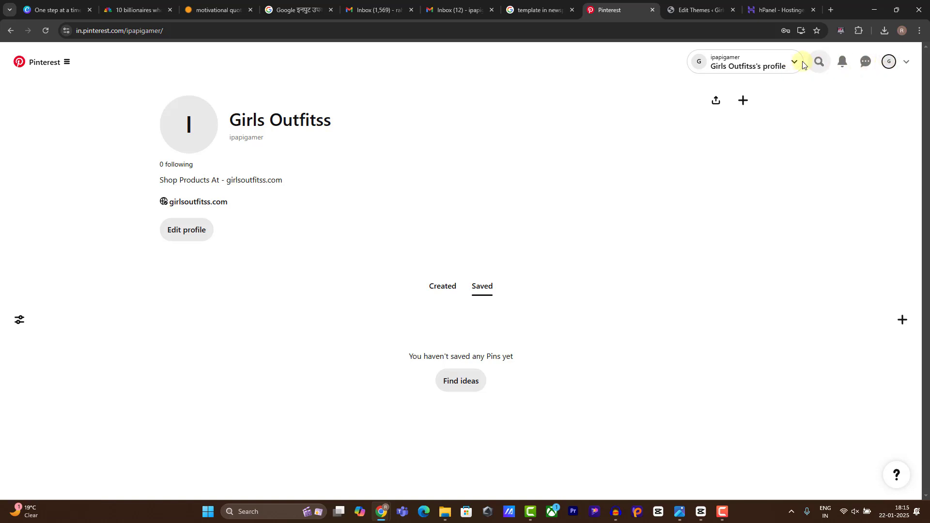
left_click(776, 61)
left_click(889, 62)
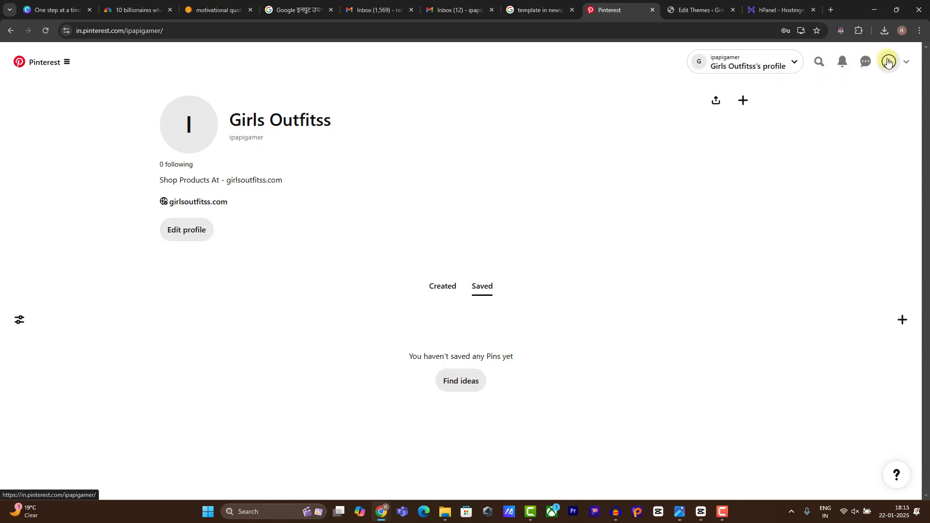
Upload today's downloaded image as the profile photo and save the profile
left_click(183, 229)
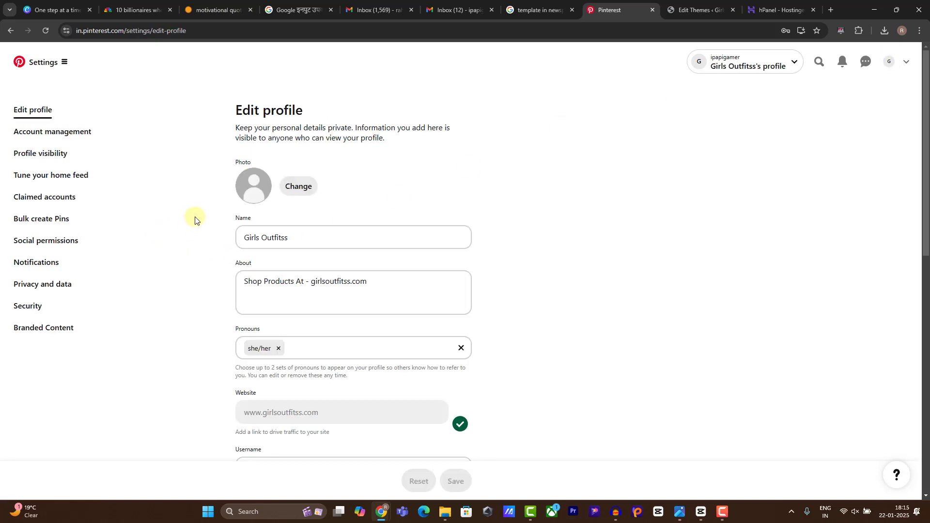
left_click(299, 191)
left_click(476, 291)
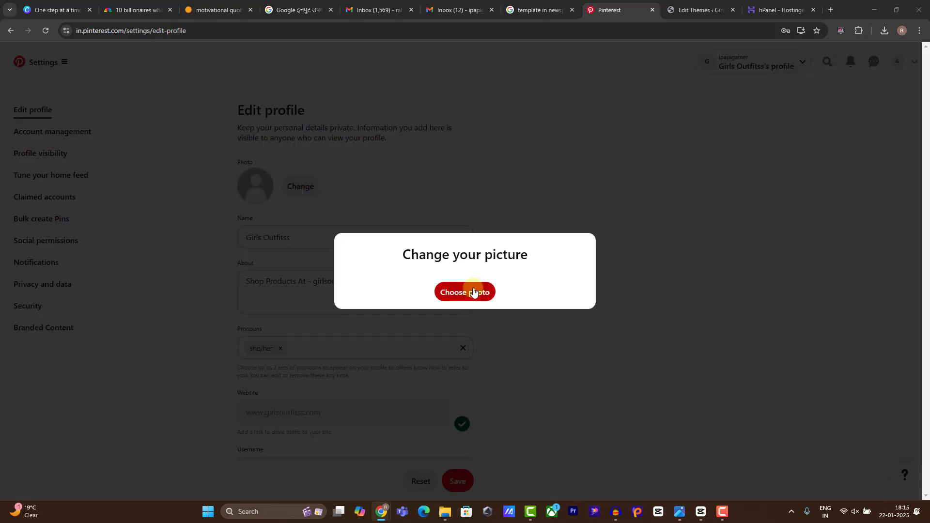
double_click(124, 104)
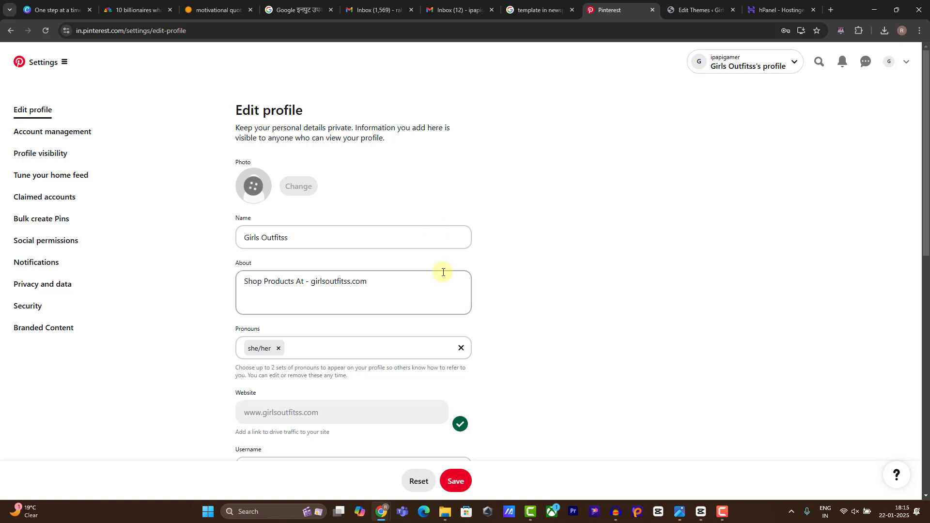
left_click(457, 483)
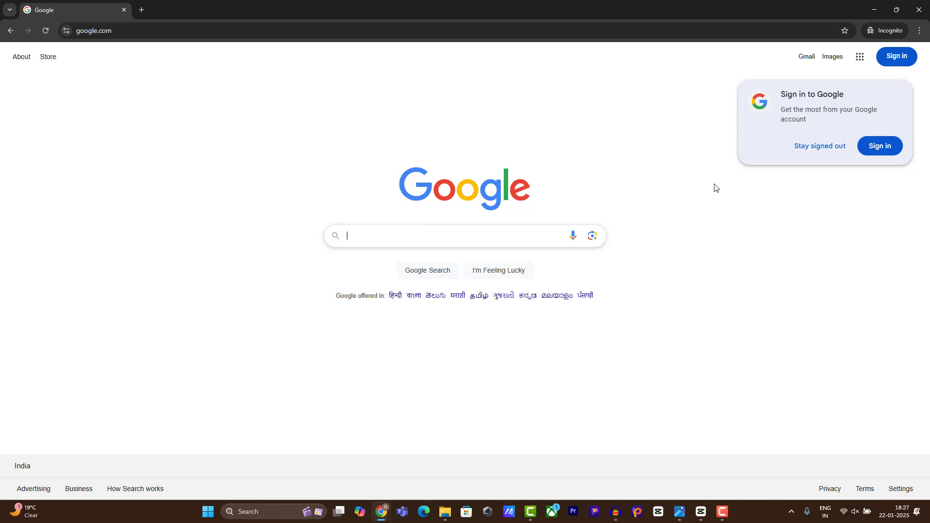
Search 'amazon affiliate usa' and open Amazon.com Associates Central in a new tab
type("amaz")
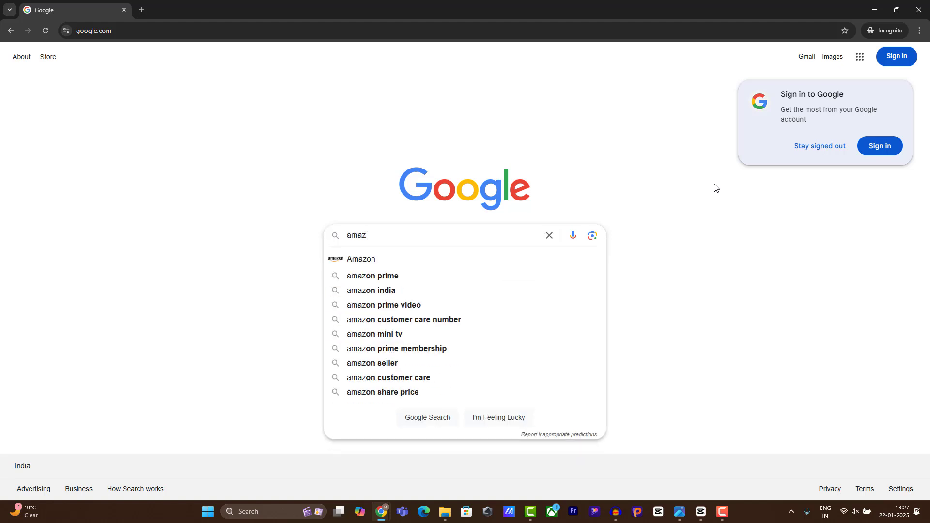
type("on affiliat")
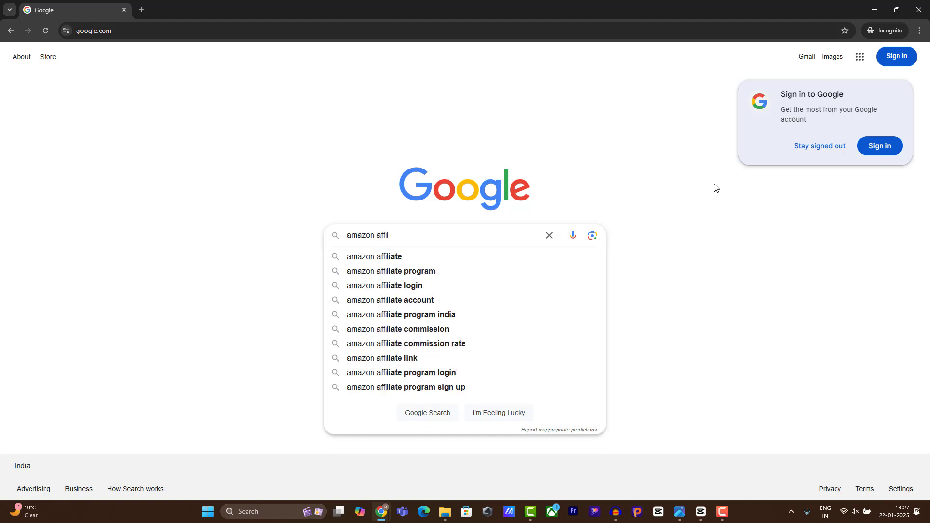
type("e usa")
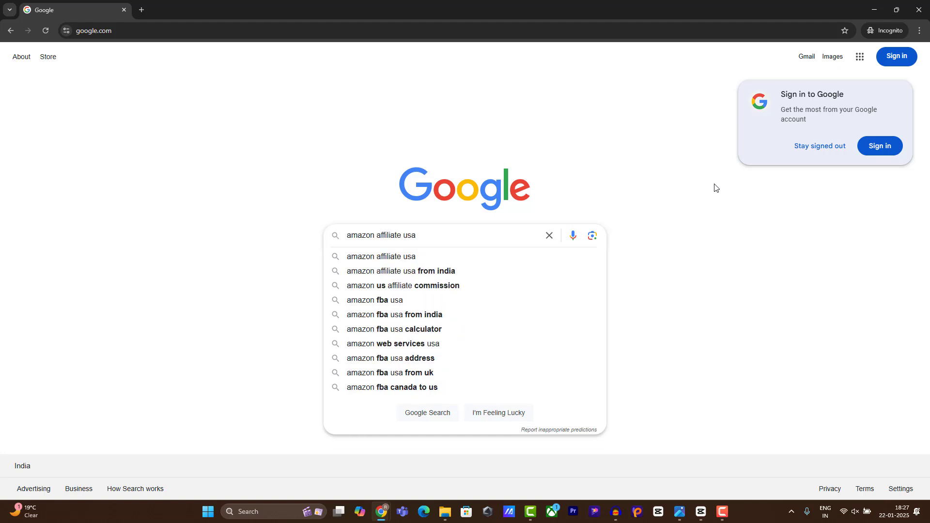
key("Return")
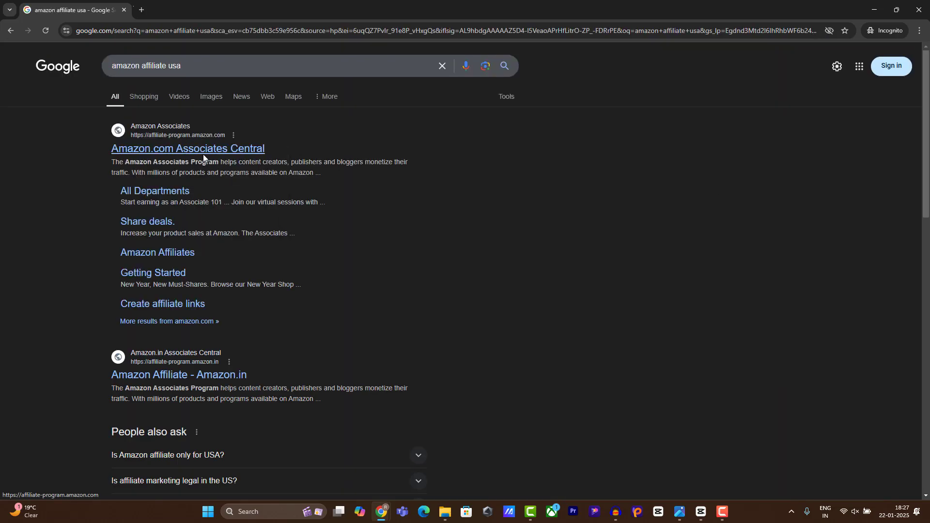
middle_click(237, 149)
left_click(162, 5)
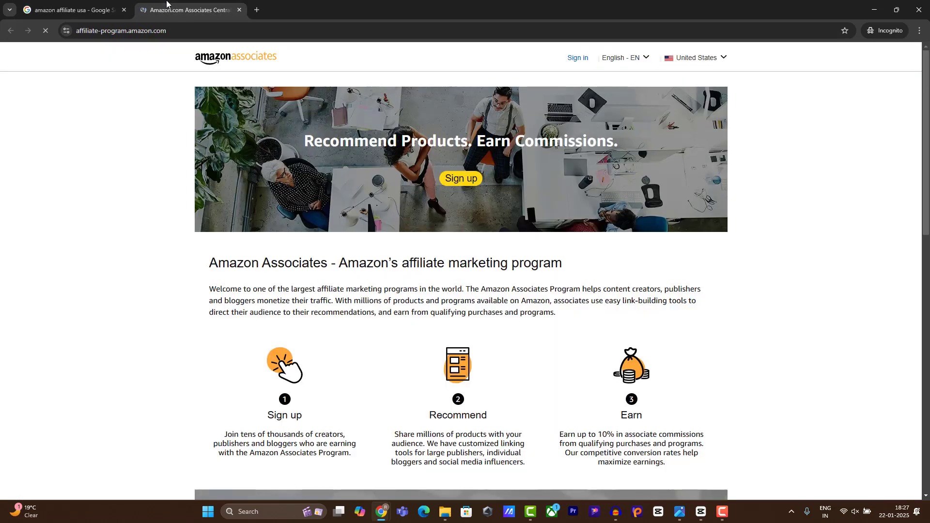
left_click(119, 2)
Change the search query to 'amazon affiliate india' and rerun it
left_click_drag(176, 66, 168, 65)
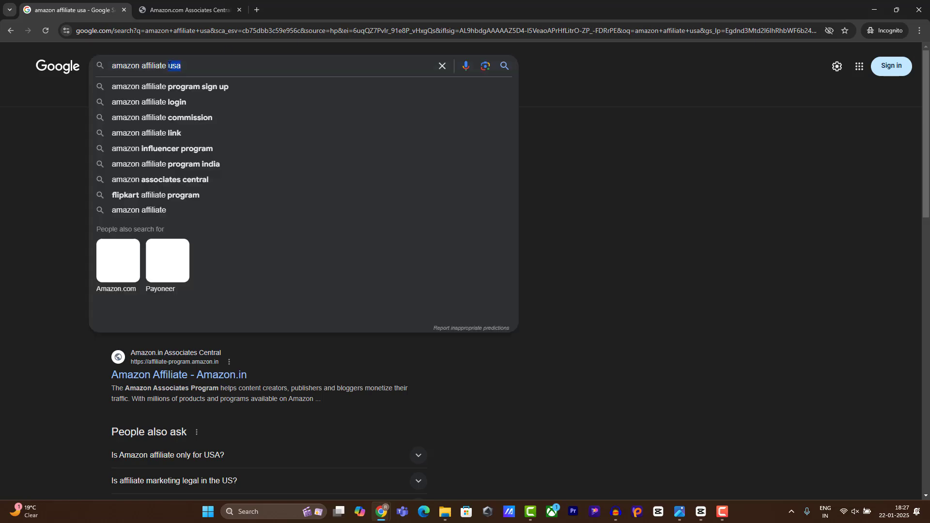
type("india")
key("Return")
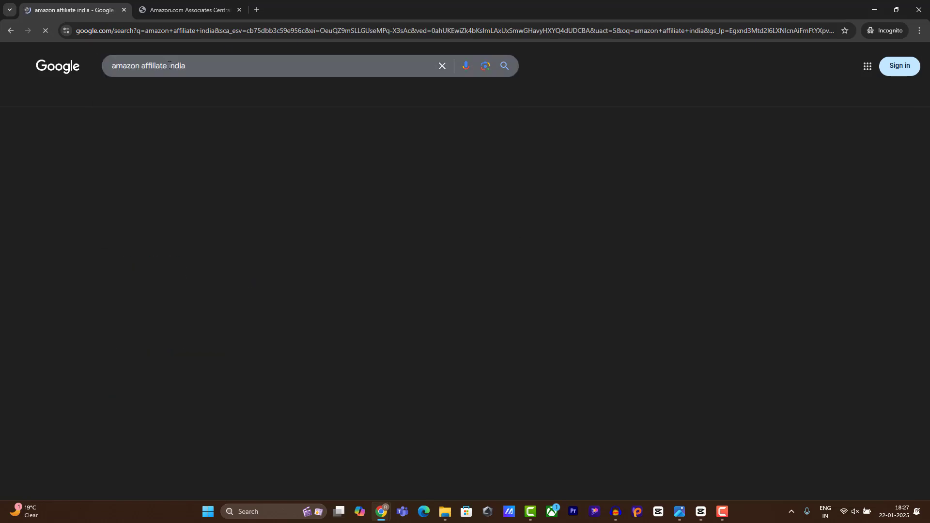
Open the Amazon.in Associates page, then start the Amazon.com Associates sign-up with a new account
left_click(182, 143)
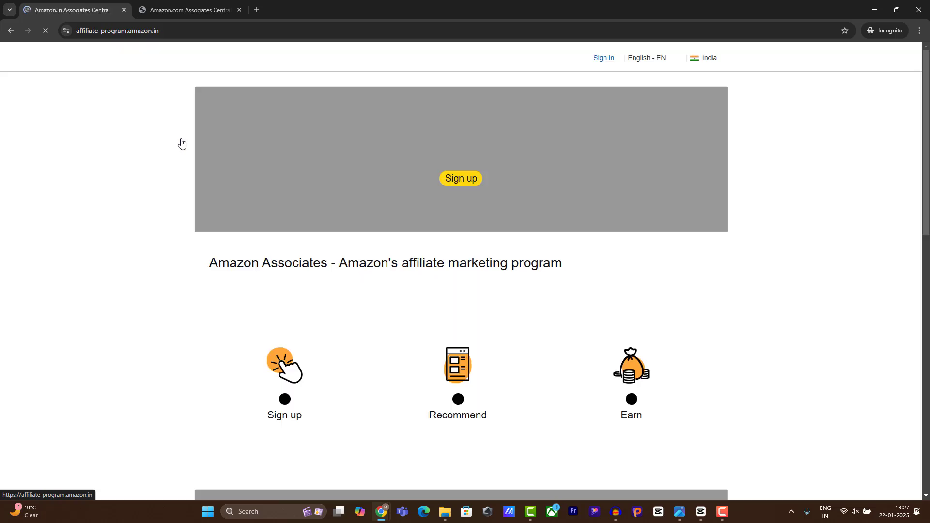
left_click(221, 11)
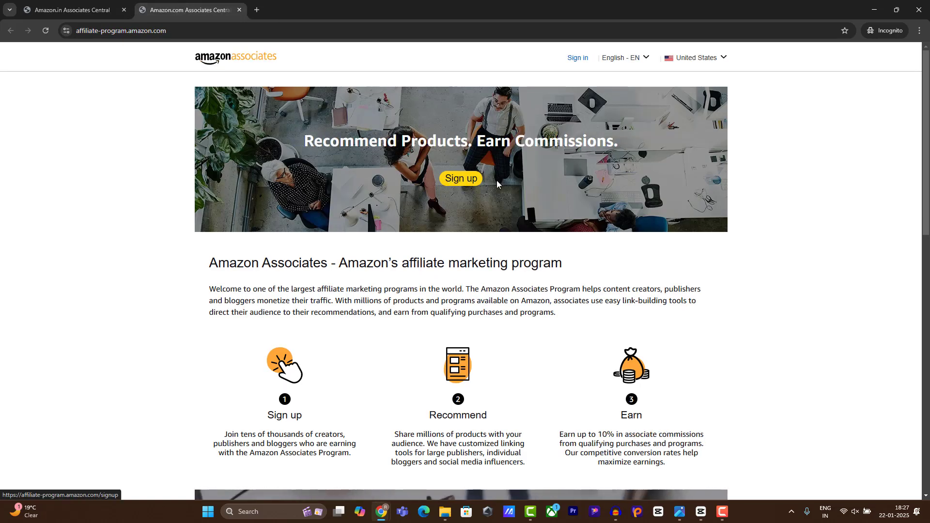
left_click(459, 186)
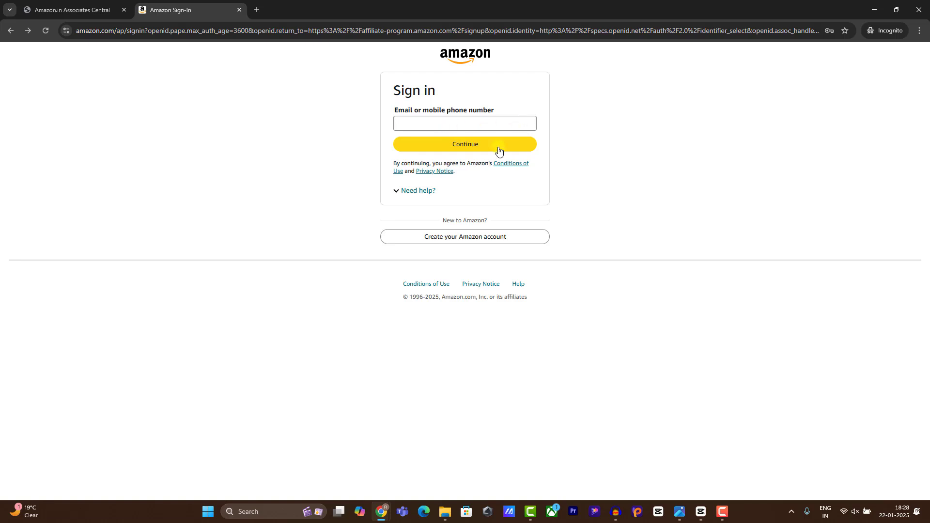
left_click(452, 241)
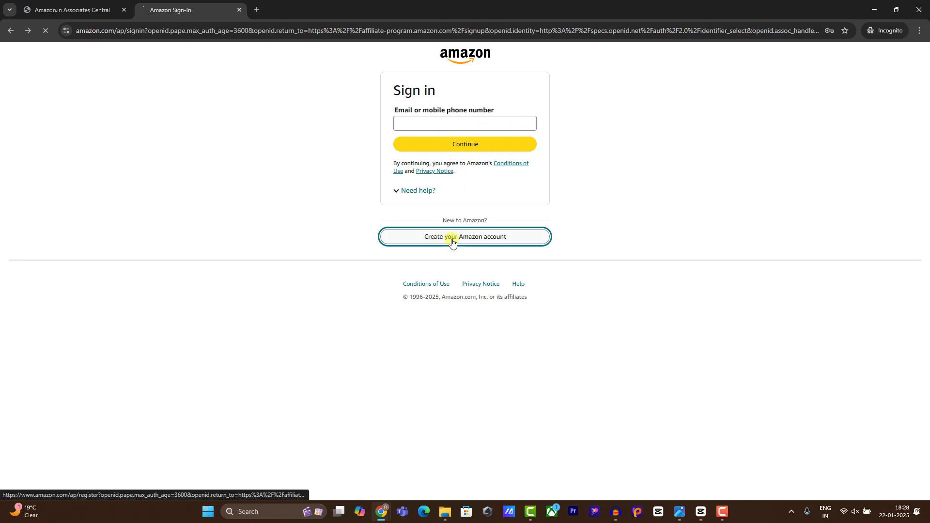
Enter the account holder's name, pasted e-mail and password twice, and submit
left_click(412, 124)
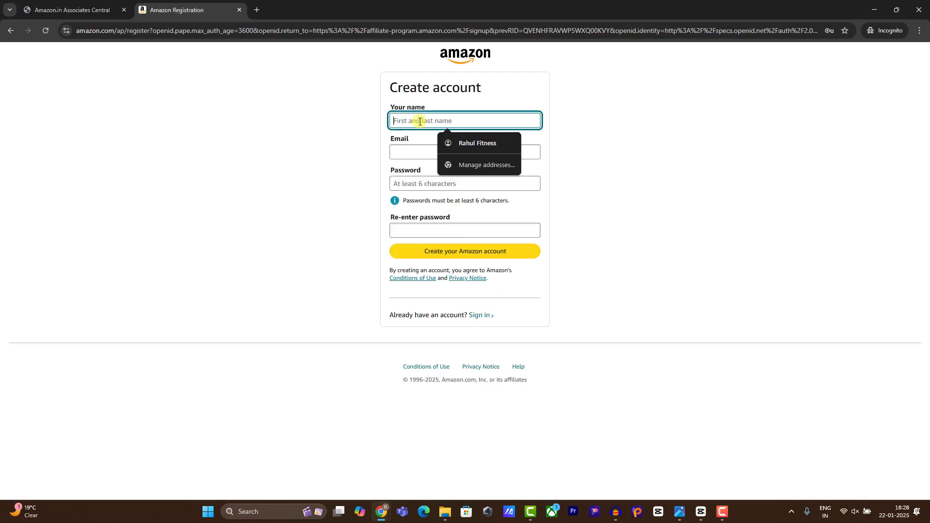
type("Rahul")
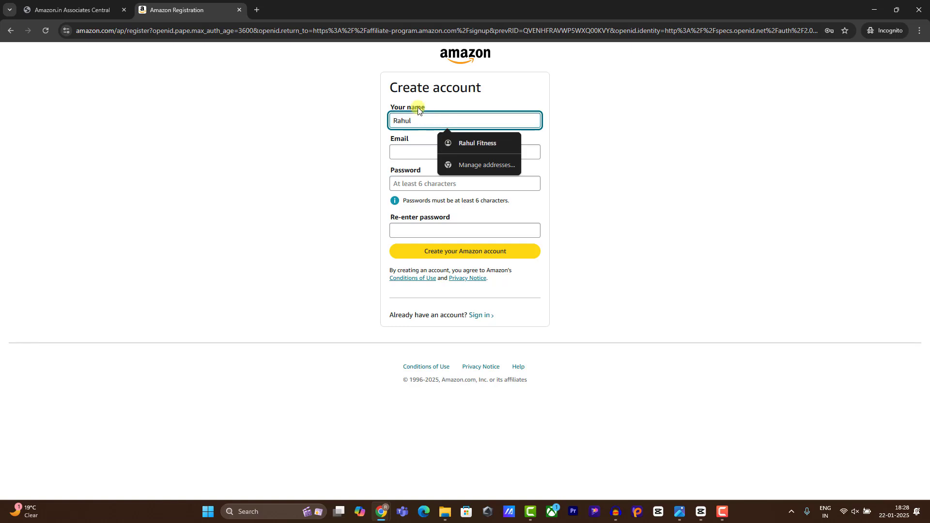
type(" Upmanyu")
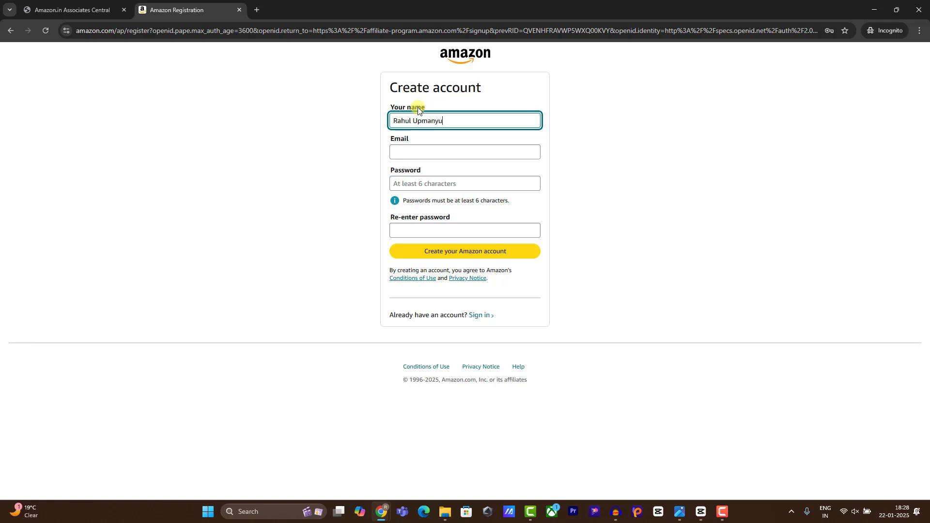
key("Tab")
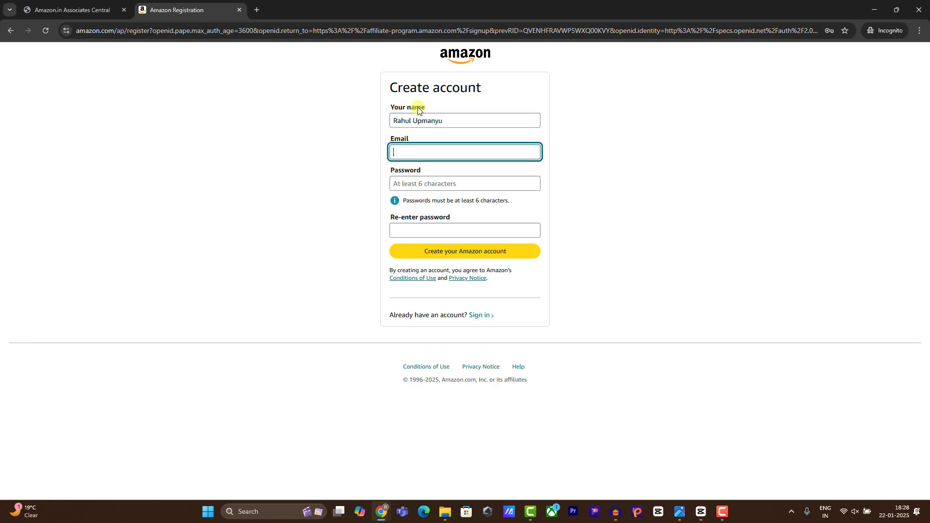
key("ctrl+v")
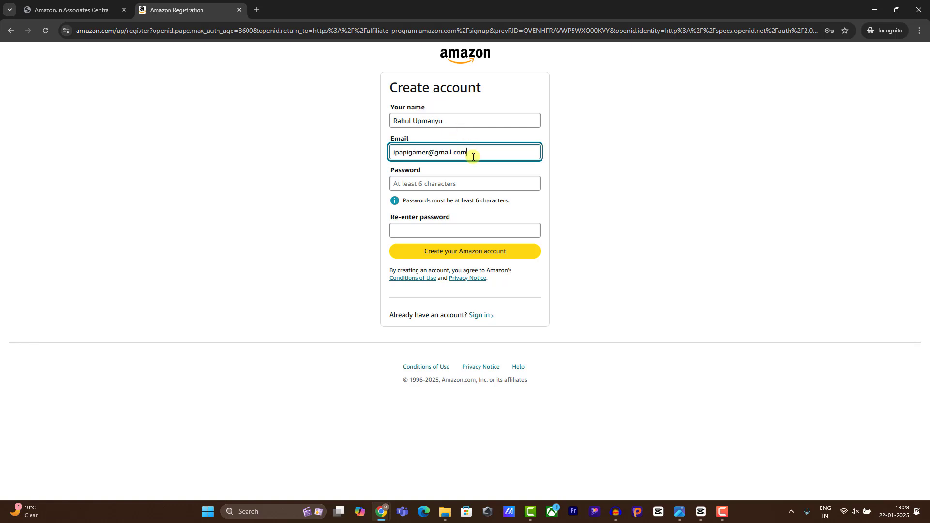
left_click(471, 182)
type("aaa")
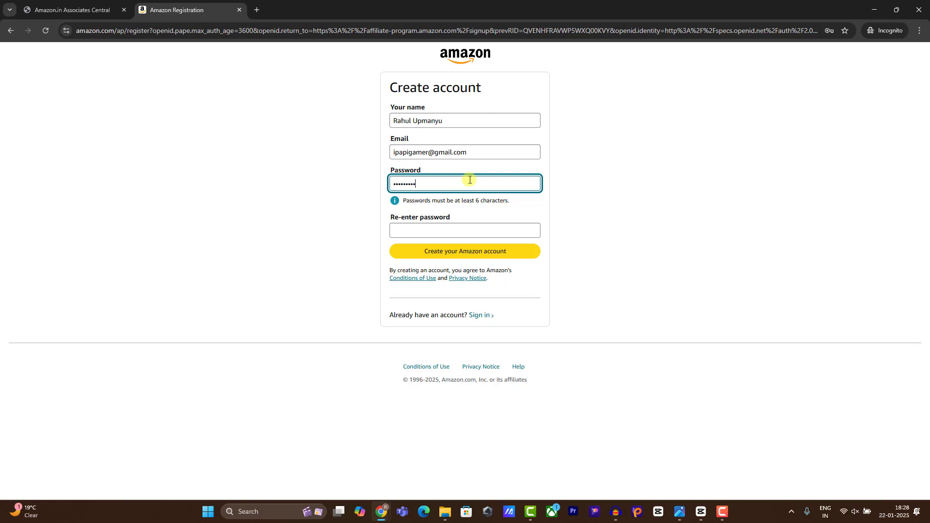
left_click(457, 227)
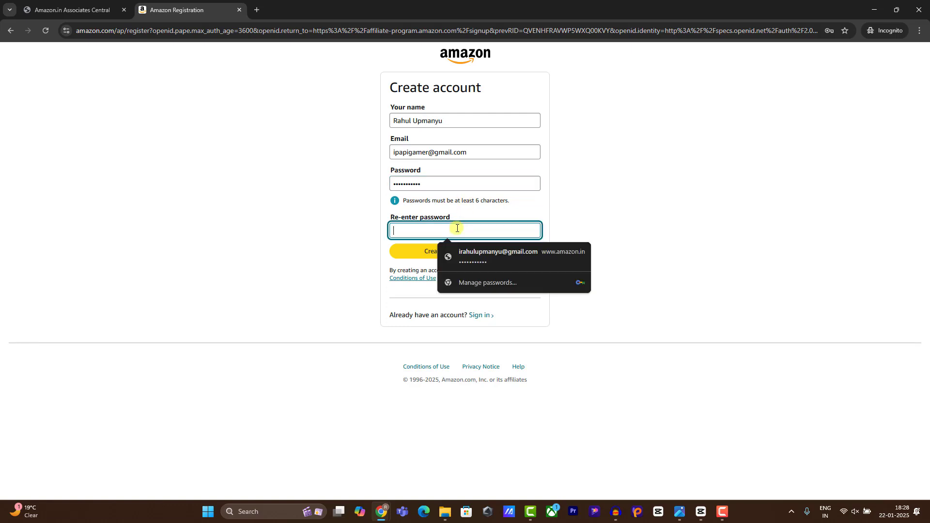
type("aa")
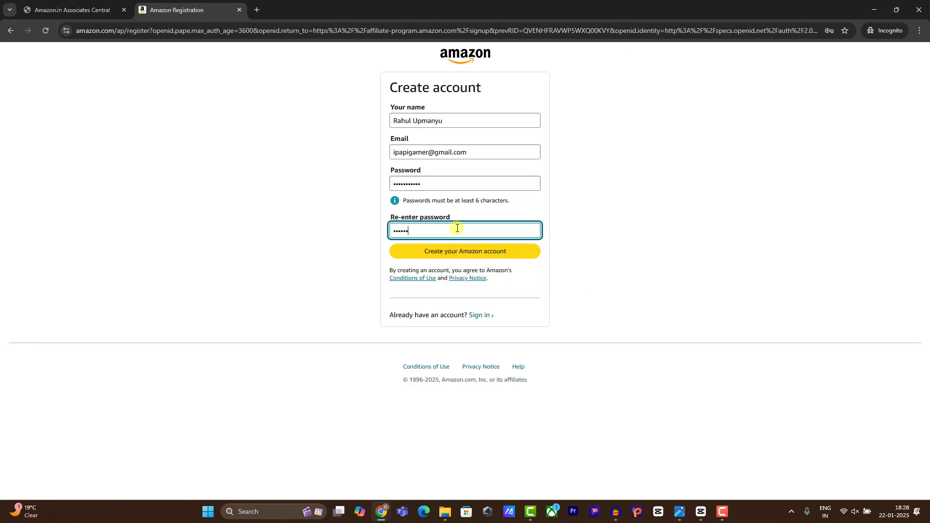
left_click(468, 252)
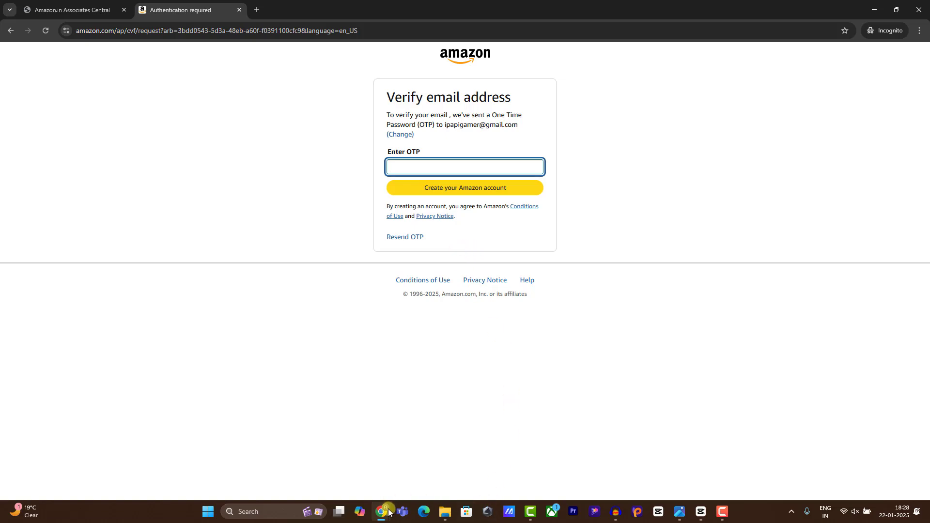
Copy the OTP from Amazon's Gmail verification message and paste it into Enter OTP
mouse_move(383, 510)
left_click(388, 466)
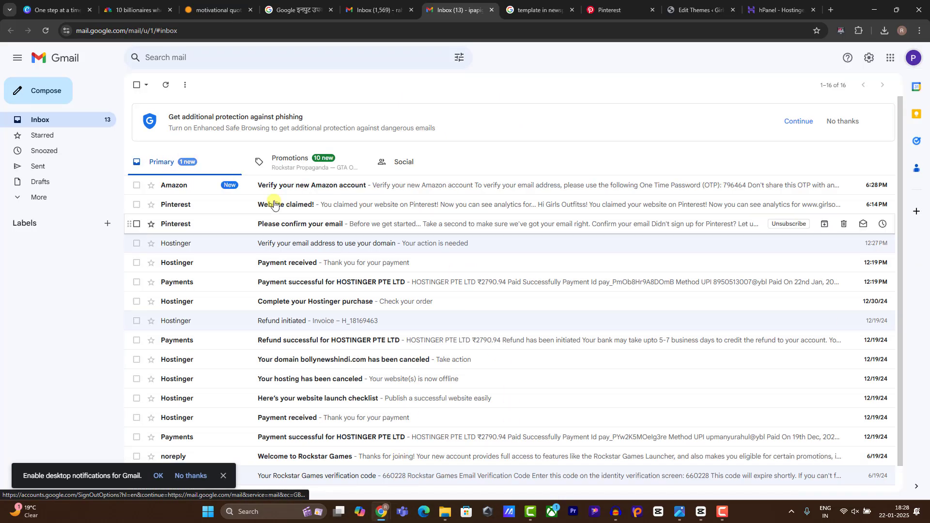
left_click(284, 191)
double_click(417, 216)
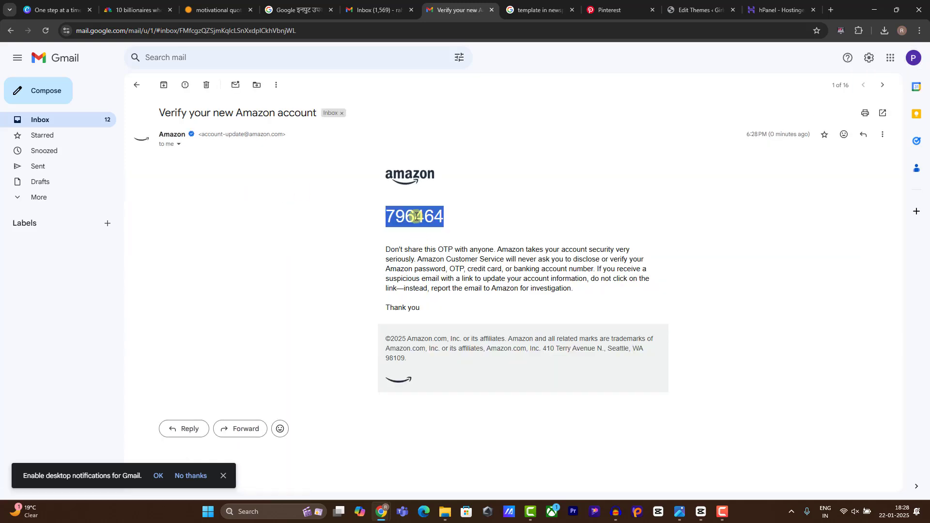
right_click(421, 225)
left_click(423, 227)
mouse_move(382, 512)
left_click(454, 479)
key("ctrl+v")
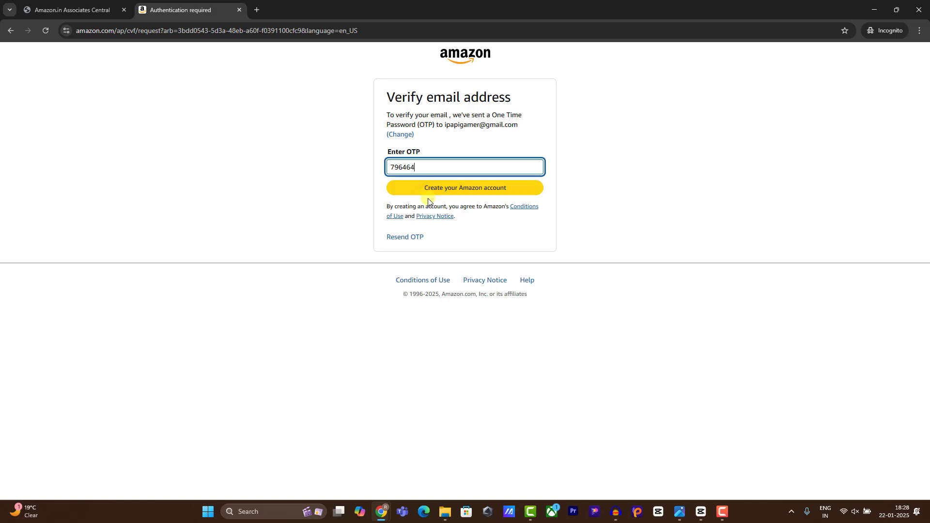
Submit the OTP to create the account, then review the Payee Name field
left_click(438, 194)
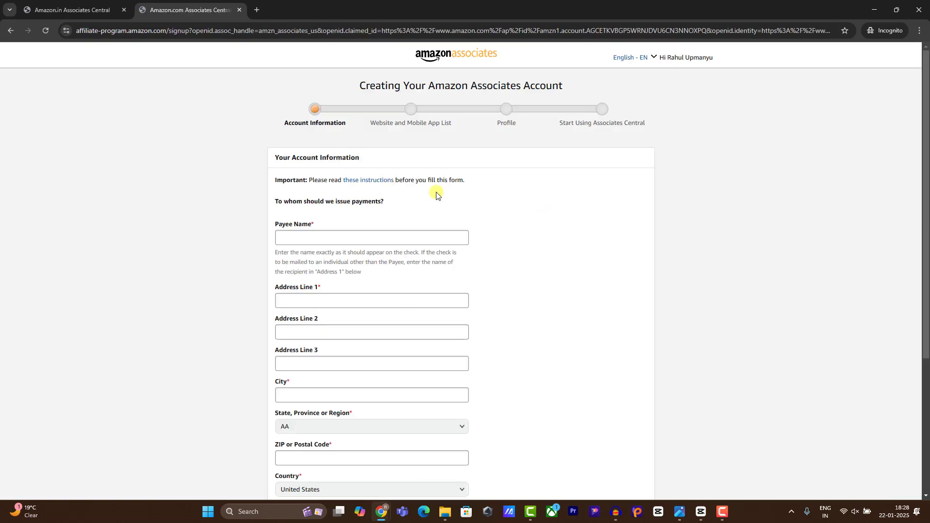
left_click_drag(926, 134, 926, 203)
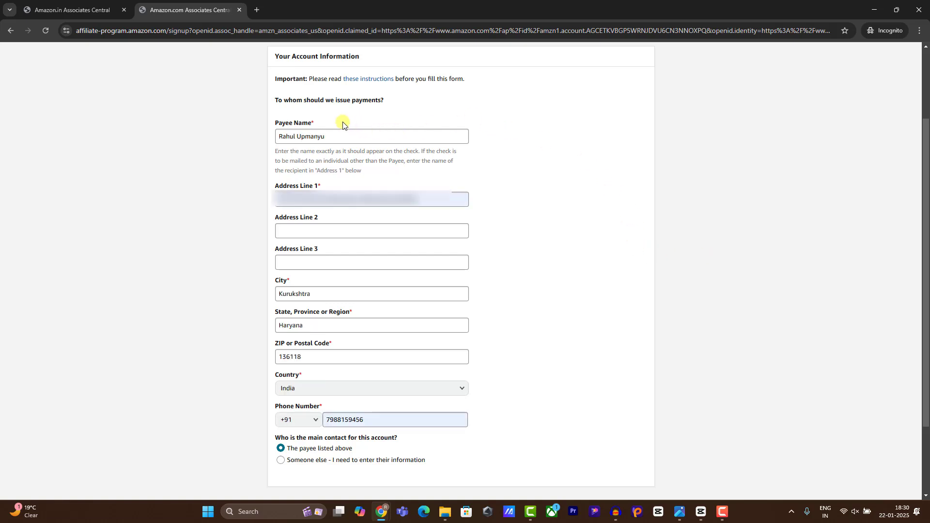
left_click_drag(342, 125, 260, 125)
double_click(291, 135)
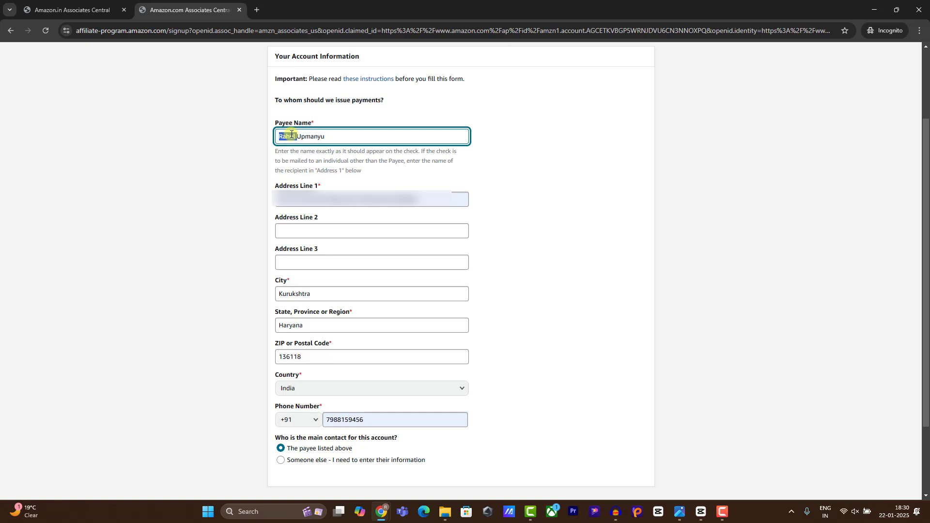
left_click(335, 134)
Keep the +91 phone code, make the payee the main contact, and submit
left_click(286, 421)
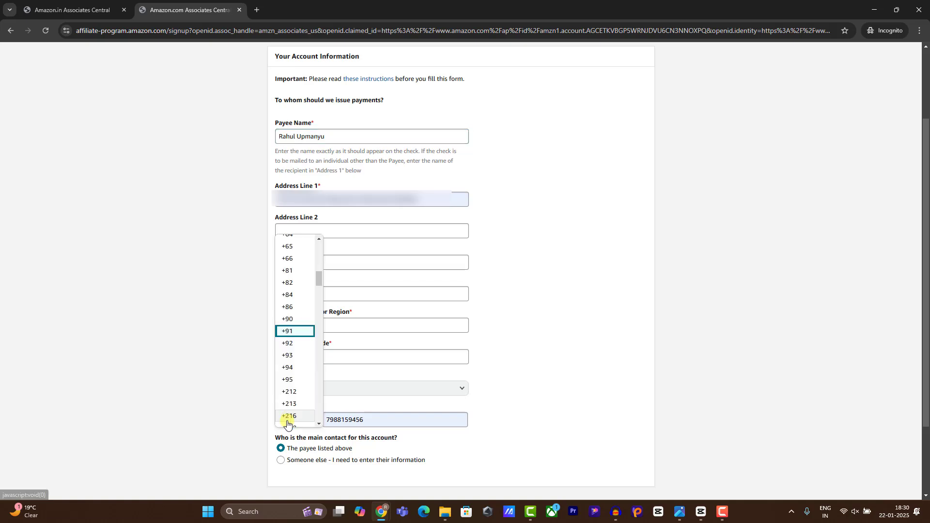
left_click(242, 340)
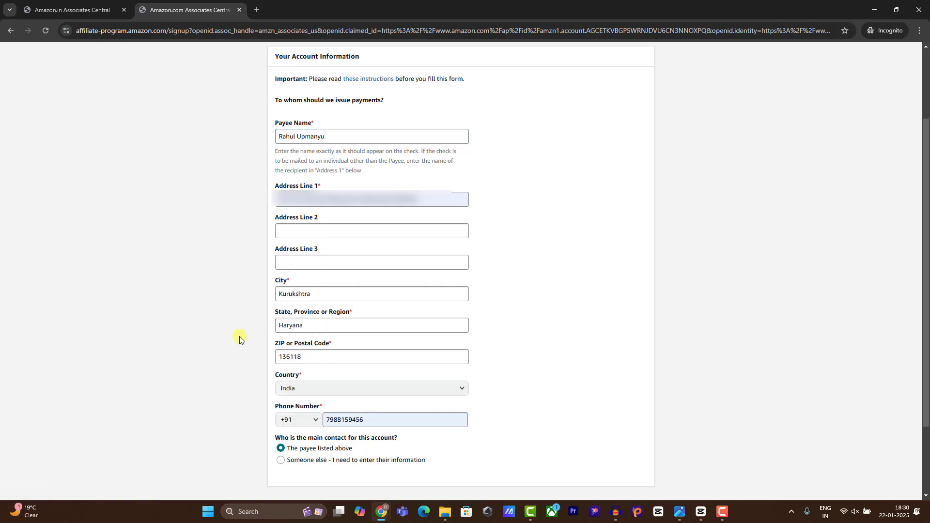
left_click(341, 449)
scroll(409, 453, "down", 1)
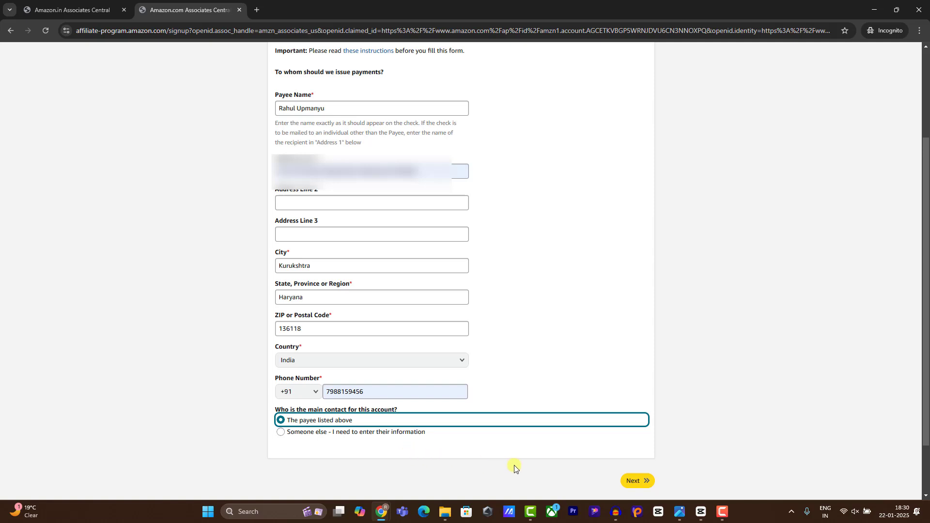
left_click(634, 482)
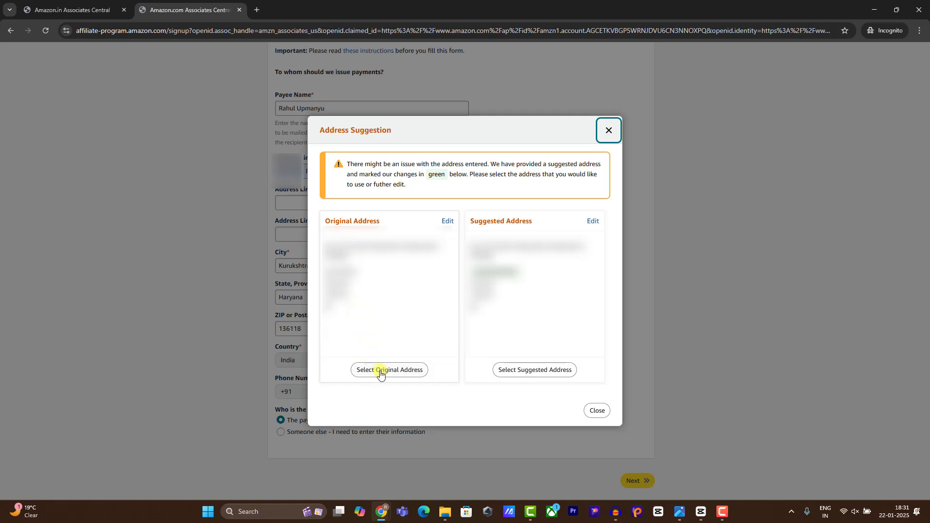
Confirm the suggested address to continue to the websites step
left_click(521, 370)
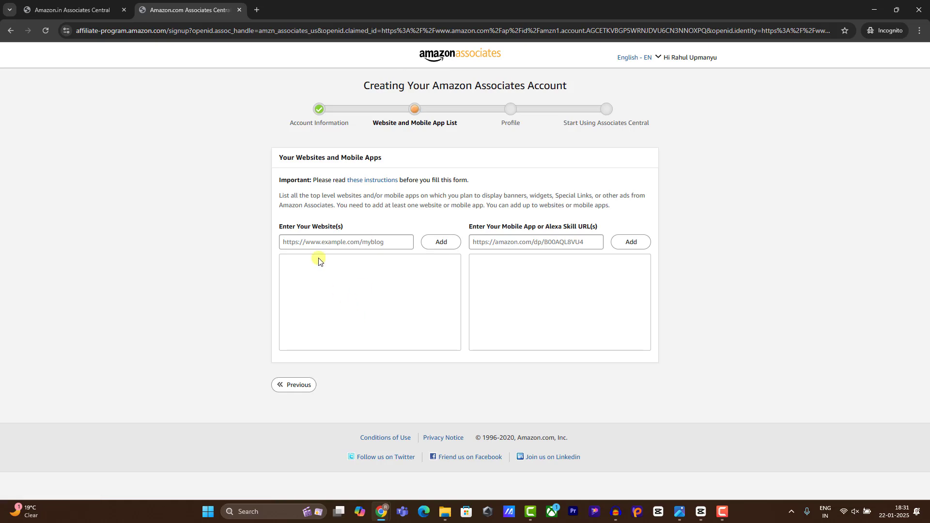
Copy the blog's web address from a new tab and add it to the website list
left_click(254, 9)
type("ww")
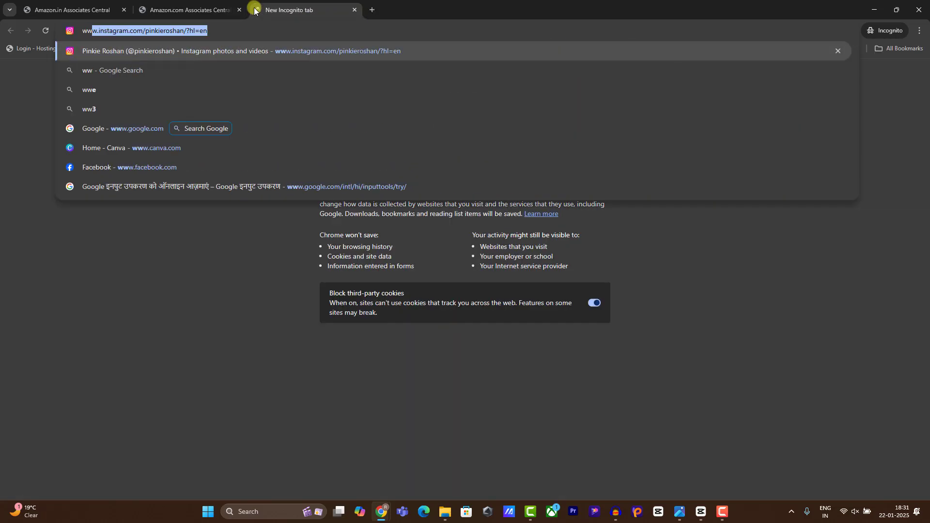
type("w.ra")
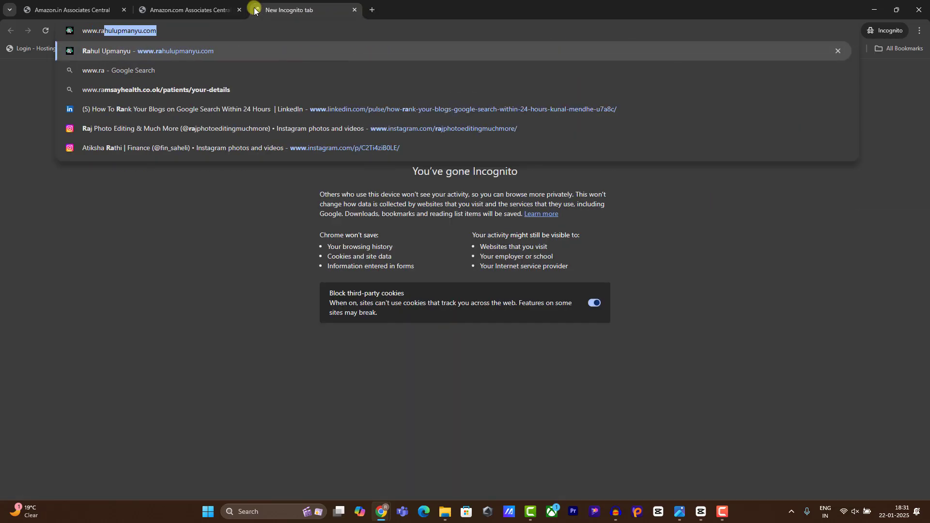
key("ctrl+a")
left_click(228, 9)
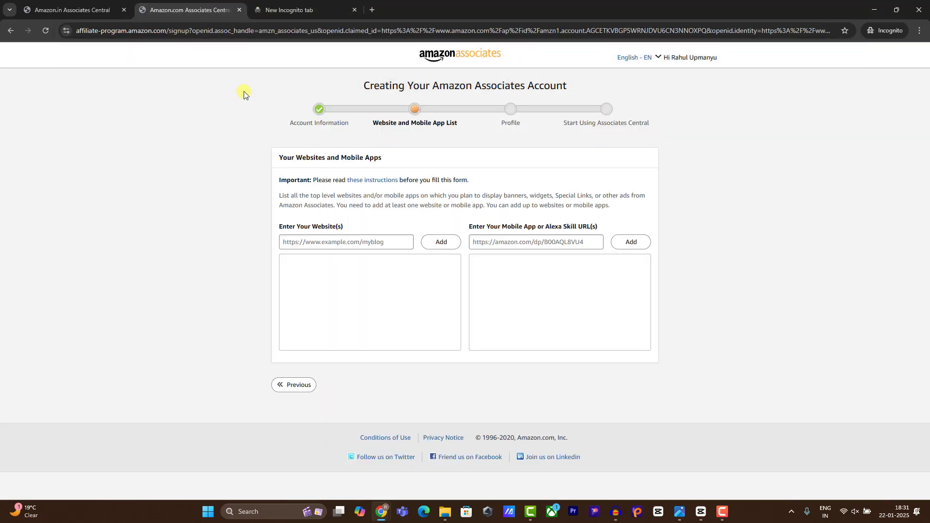
left_click(296, 242)
key("ctrl+v")
left_click(441, 242)
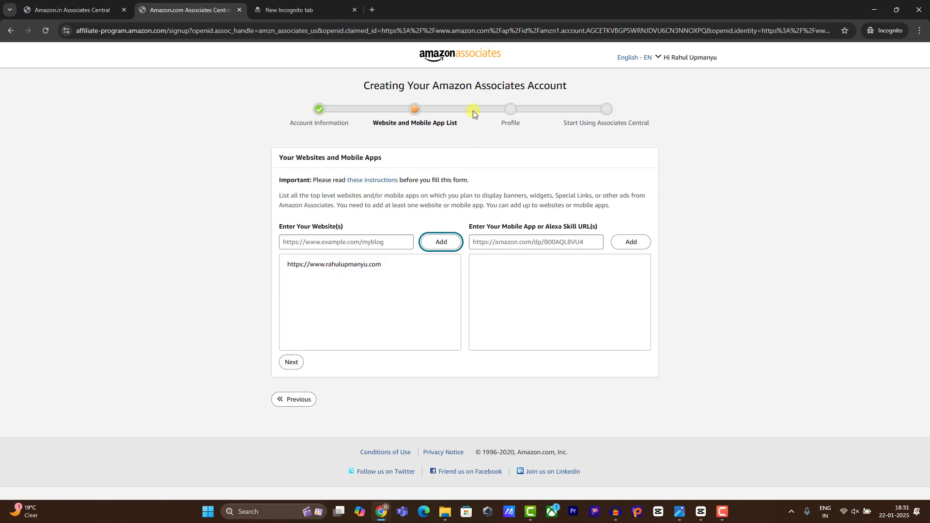
Copy the YouTube channel address from the new tab and add it to the website list
left_click(305, 10)
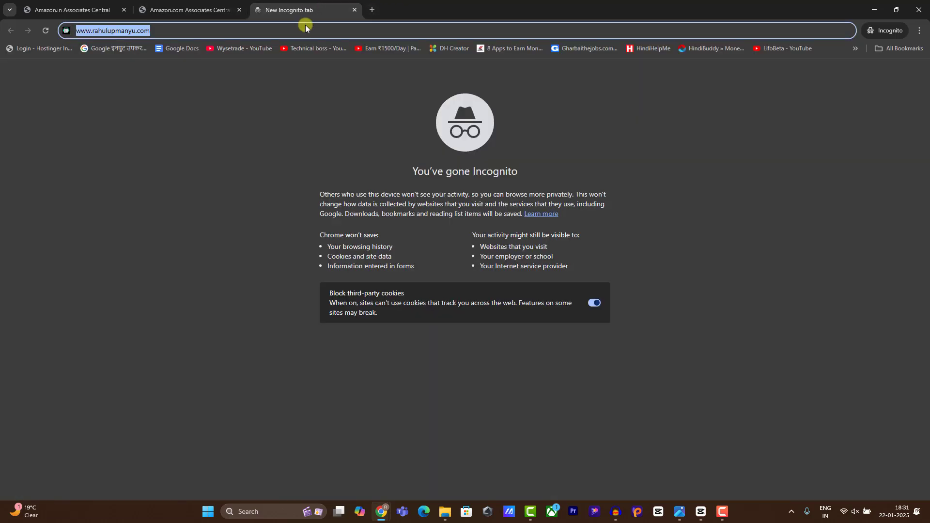
type("y")
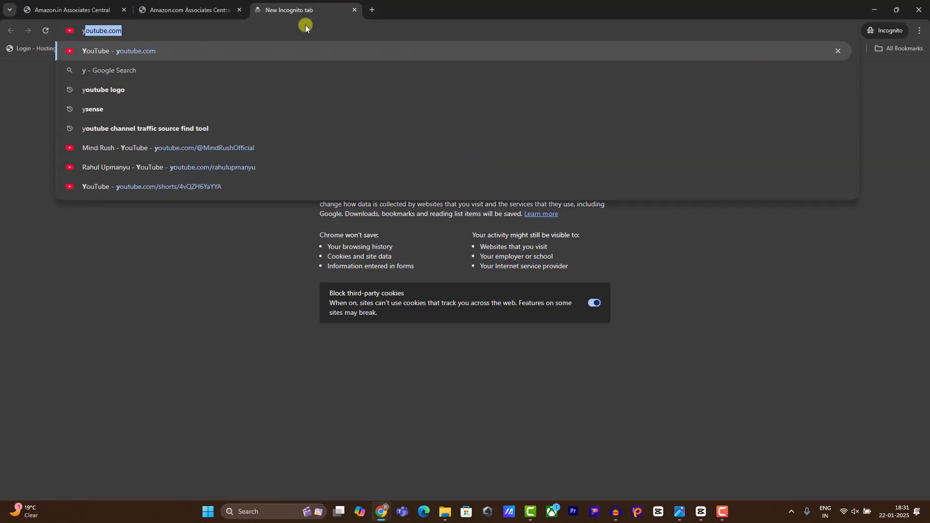
key("Down")
key("Down")
key("Down")
key("Down")
key("Down")
key("Down")
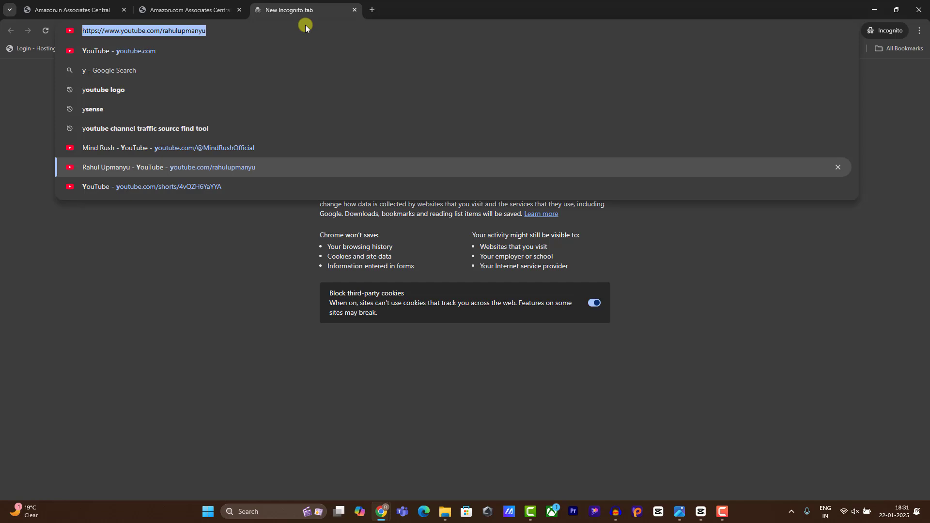
left_click(228, 10)
left_click(333, 241)
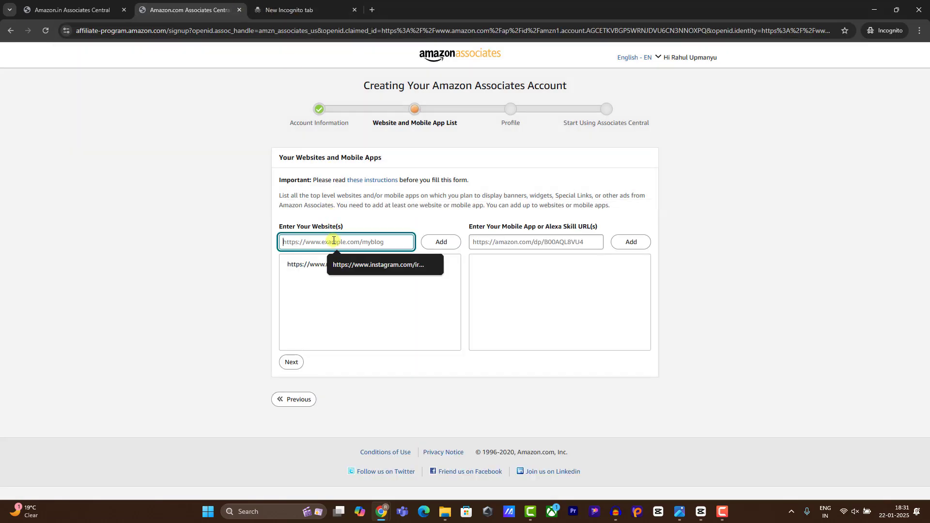
type("https://www.youtube.com/rahulupmanyu")
left_click(442, 242)
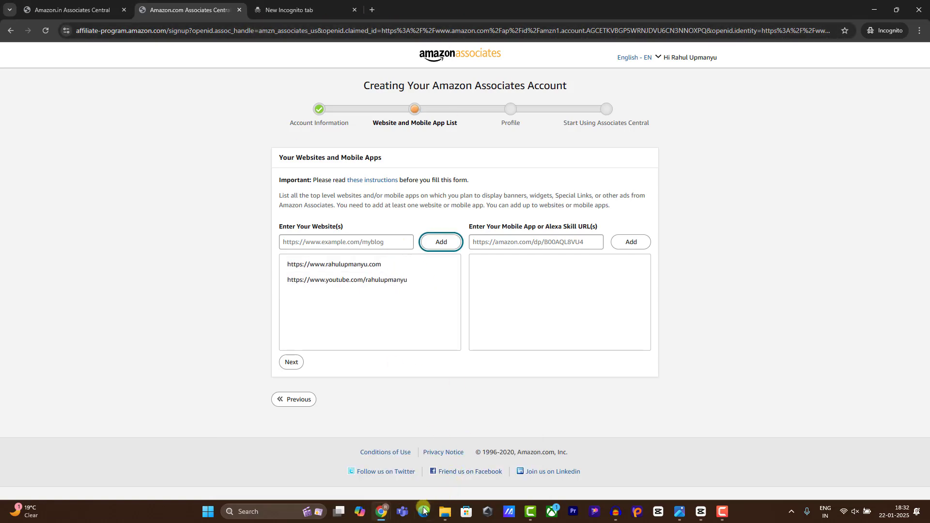
Open instagram.com in the other browser window, go to the own profile, and select its address
mouse_move(382, 511)
left_click(450, 487)
left_click(739, 1)
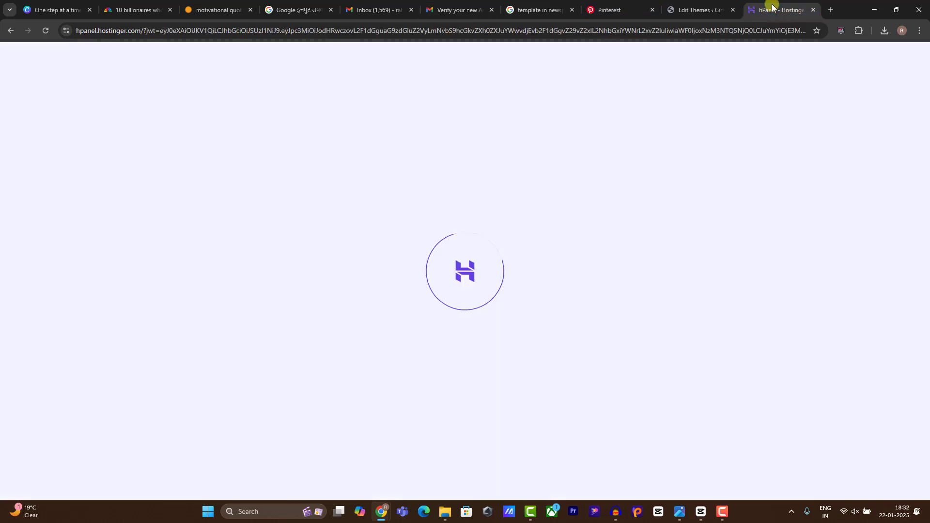
left_click(769, 29)
type("instagram.com/pinkieroshan/?hl=en")
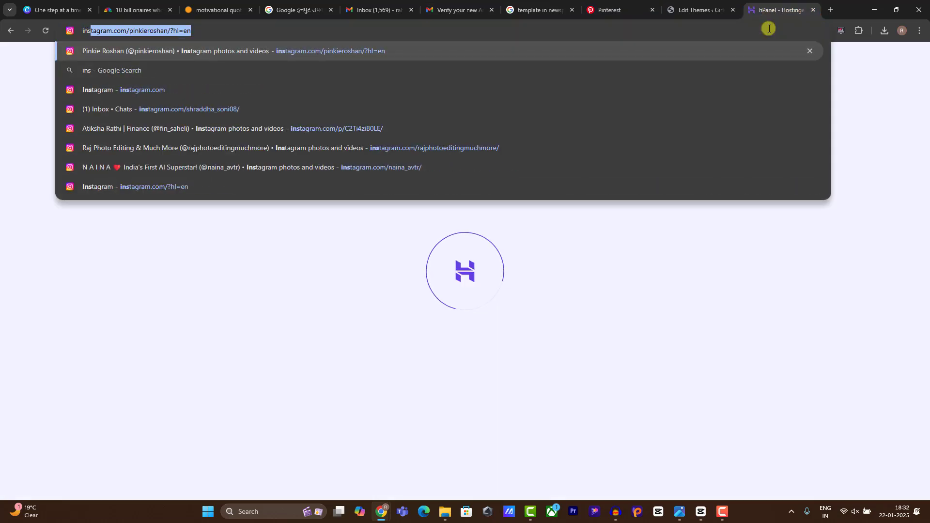
key("Down")
key("Down")
key("Down")
key("Up")
key("Return")
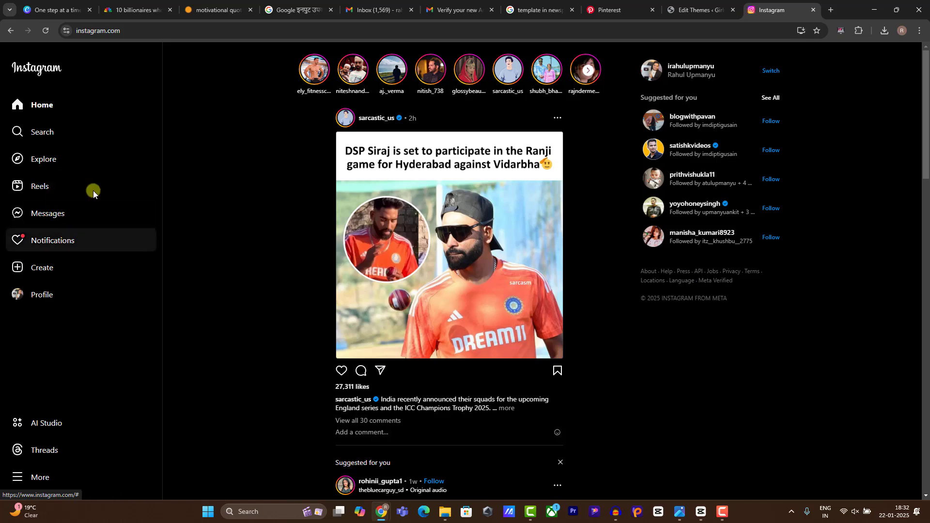
left_click(655, 70)
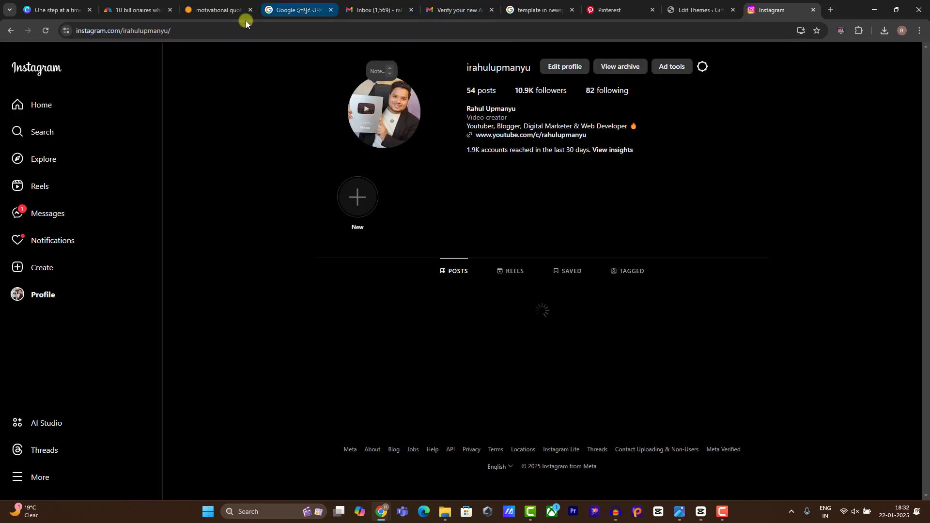
left_click(223, 32)
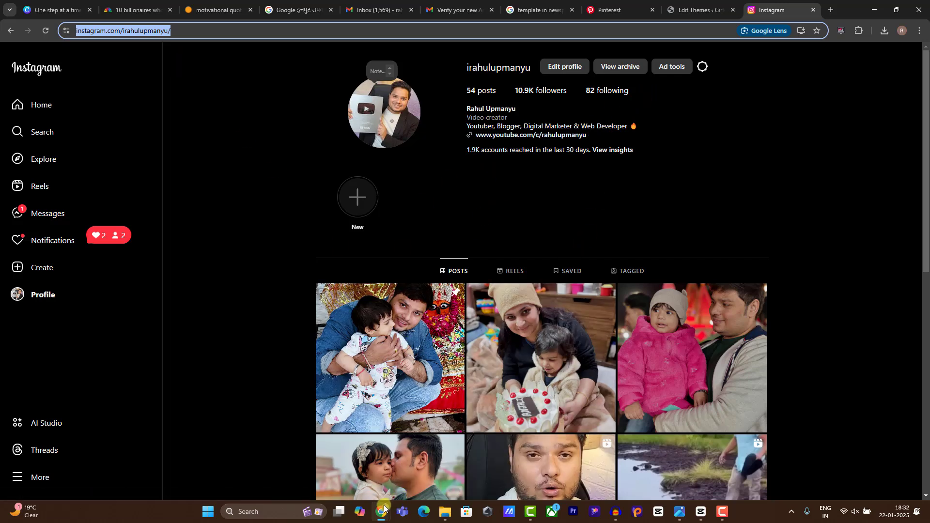
mouse_move(382, 509)
left_click(439, 486)
Add the Instagram profile address to the website list and confirm the list
left_click(352, 245)
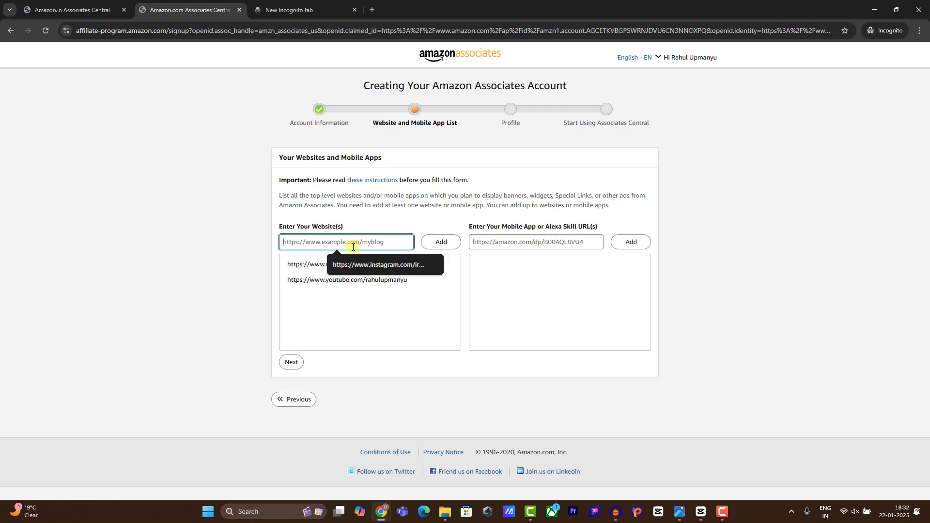
left_click(378, 265)
left_click(441, 241)
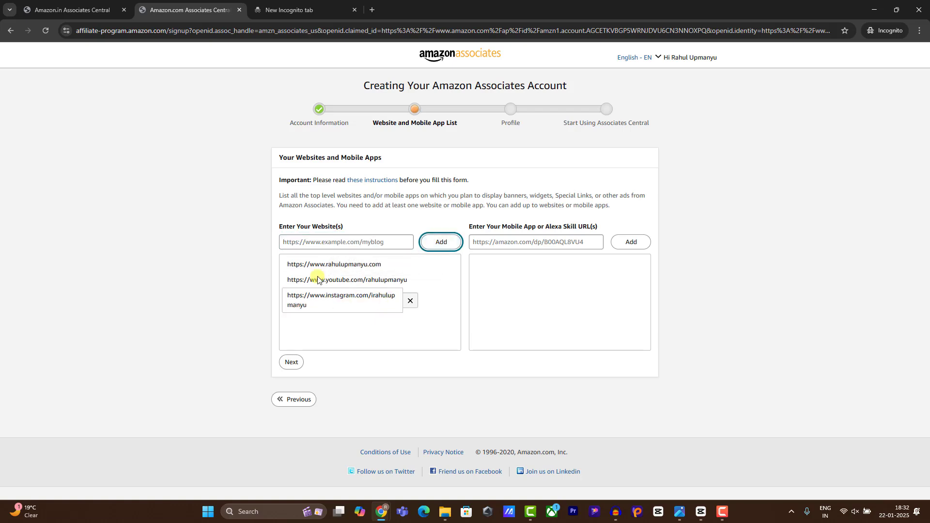
left_click(290, 363)
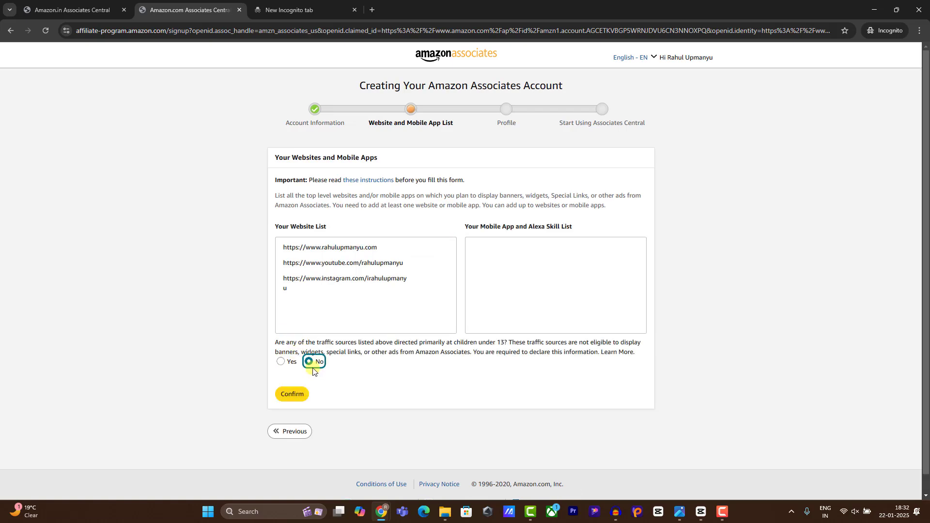
left_click(294, 395)
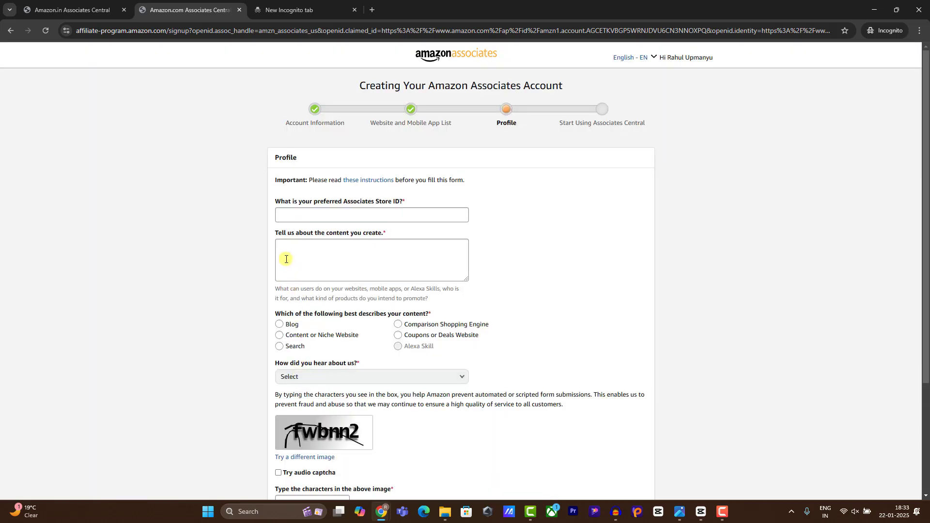
Enter a preferred Store ID, paste the content description, and choose Content or Niche Website
left_click(289, 215)
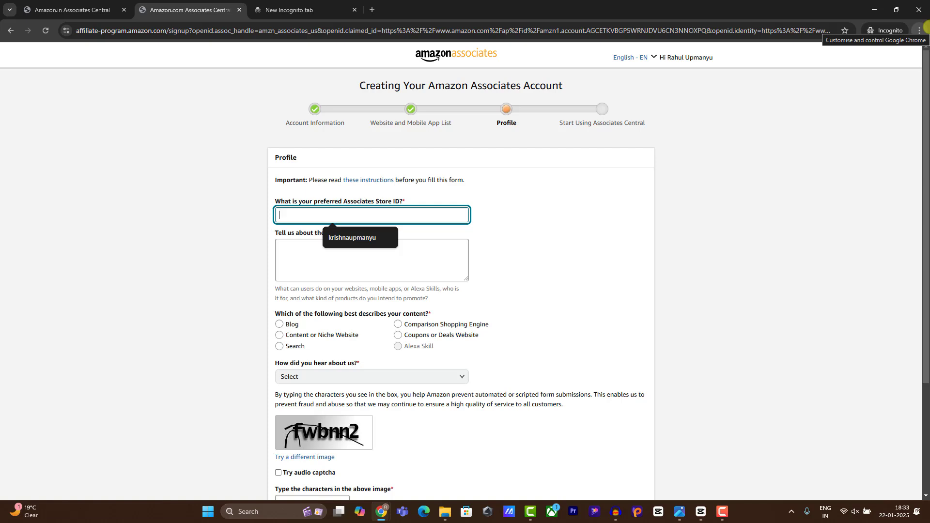
type("rahulupmanyu")
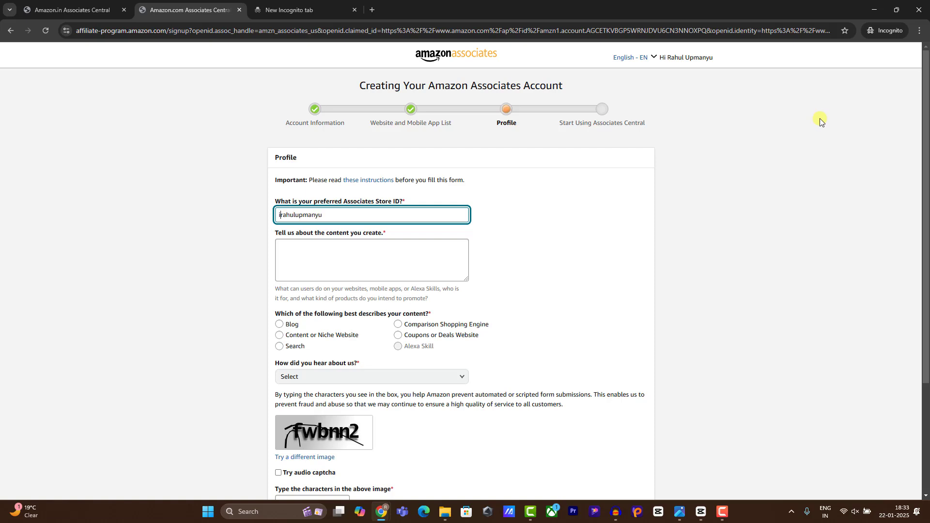
left_click(426, 263)
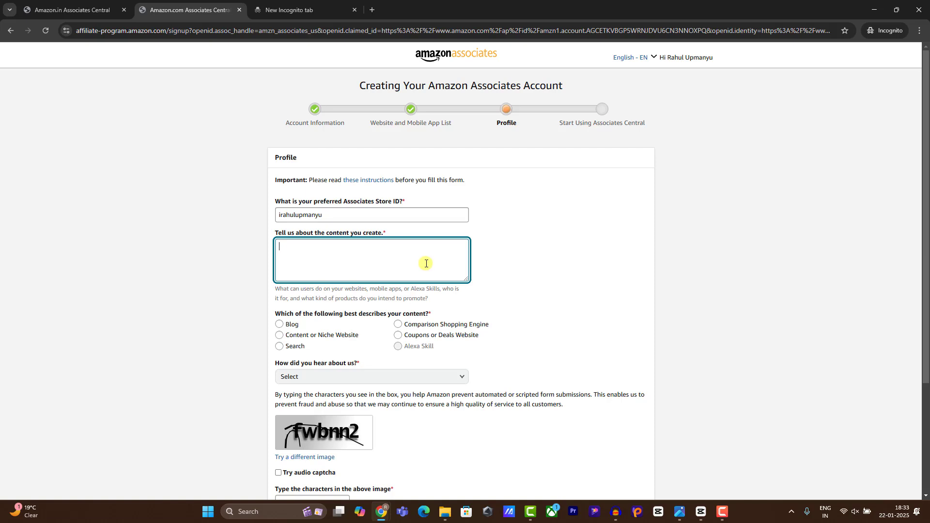
type("I want to monetize my blog and YouTube Channel content. I'm a content creator.")
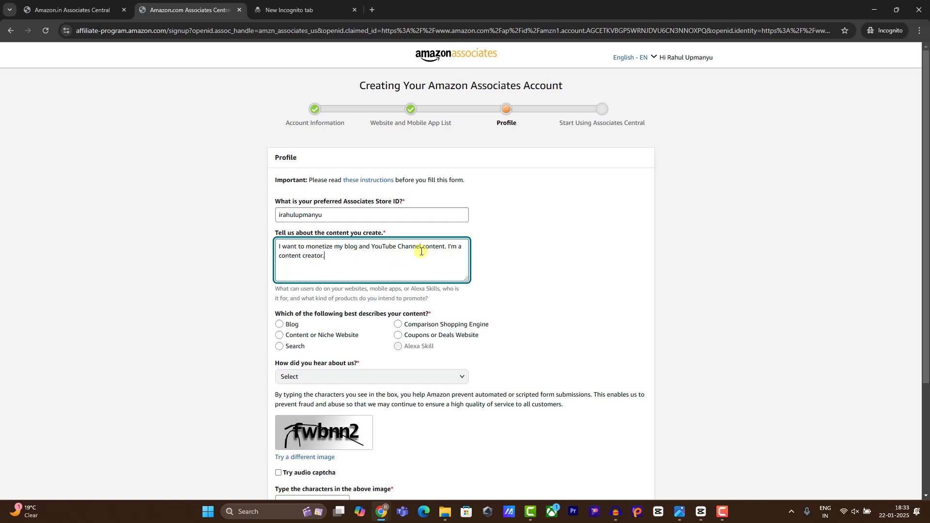
left_click(291, 325)
left_click(296, 335)
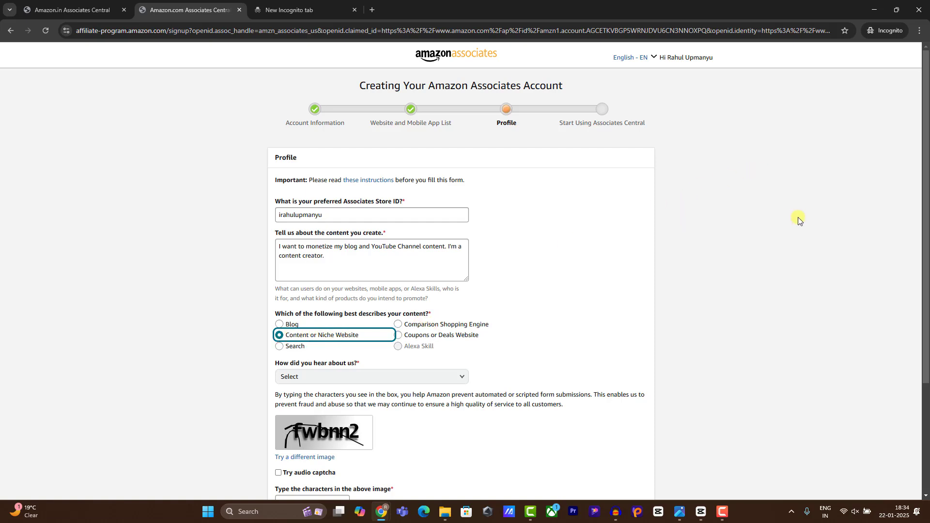
Choose Word of Mouth as the referral source, enter the captcha, accept the terms, and submit
scroll(916, 192, "down", 3)
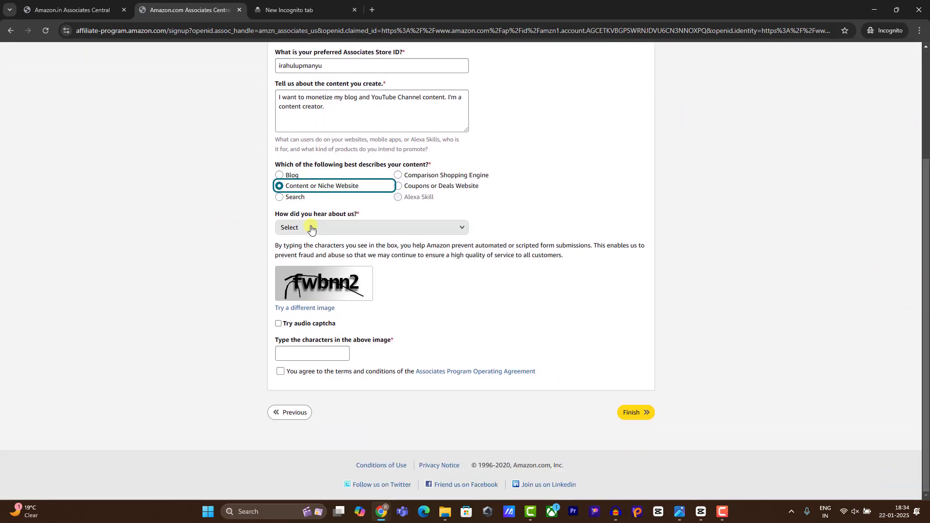
left_click(310, 229)
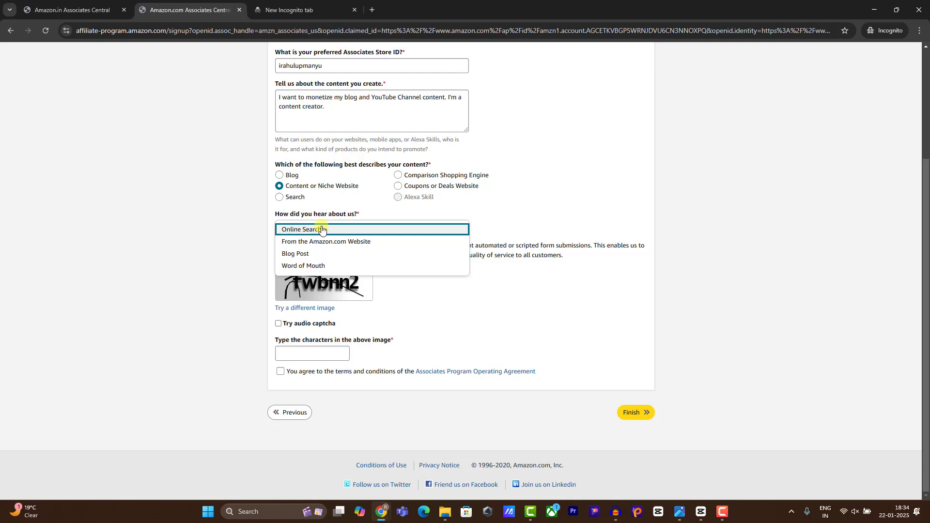
left_click(306, 265)
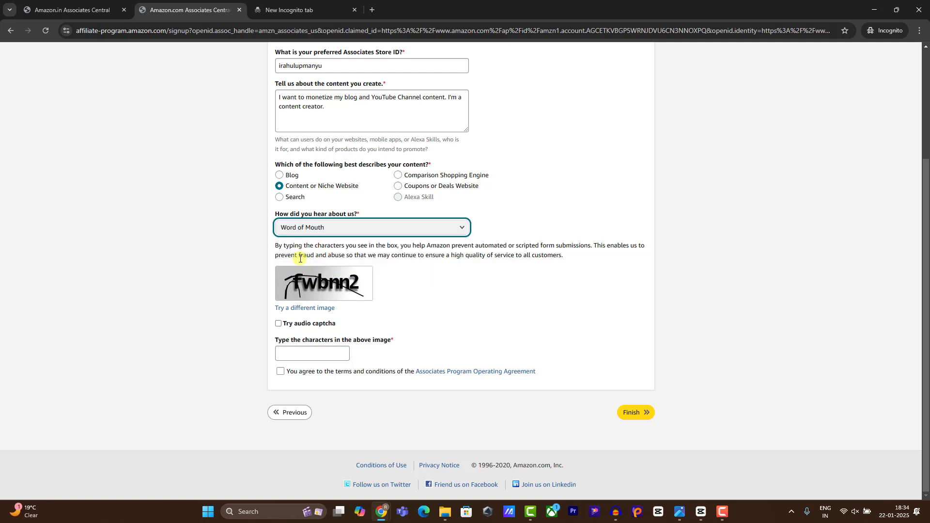
left_click(289, 353)
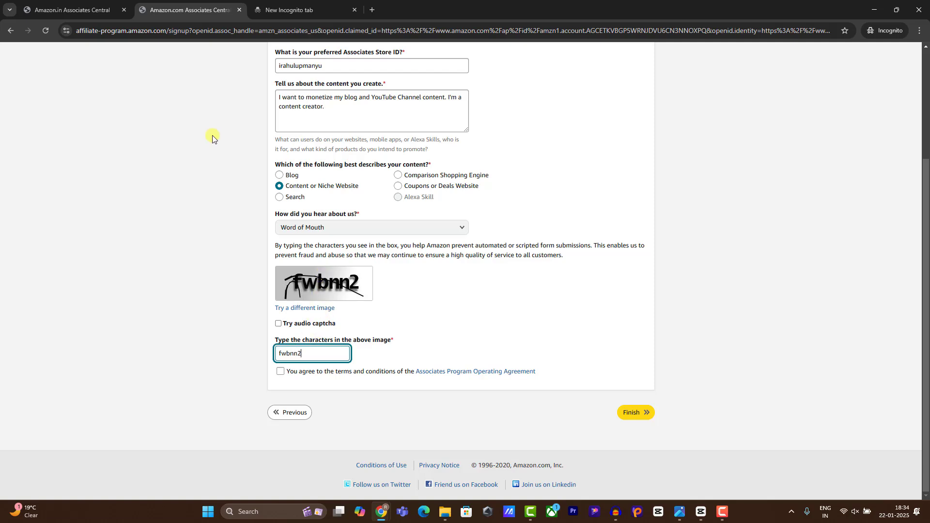
left_click(281, 372)
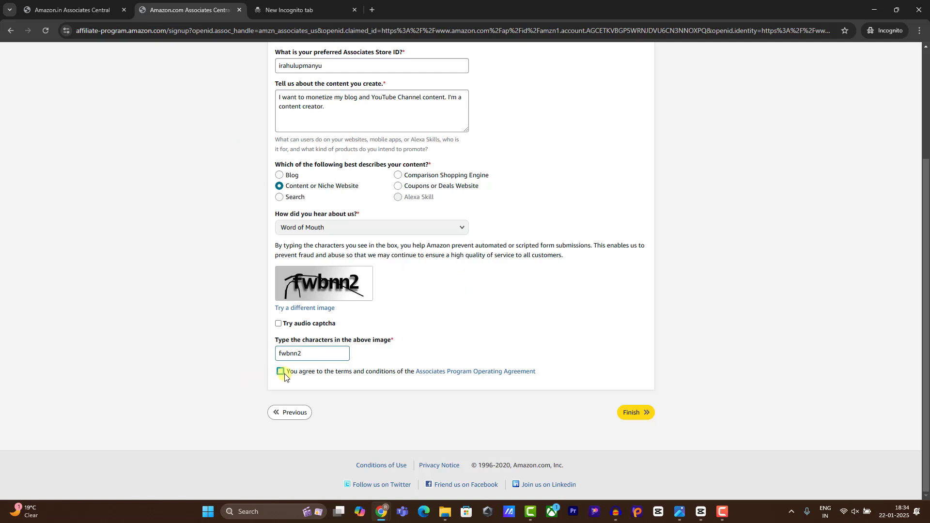
left_click(633, 412)
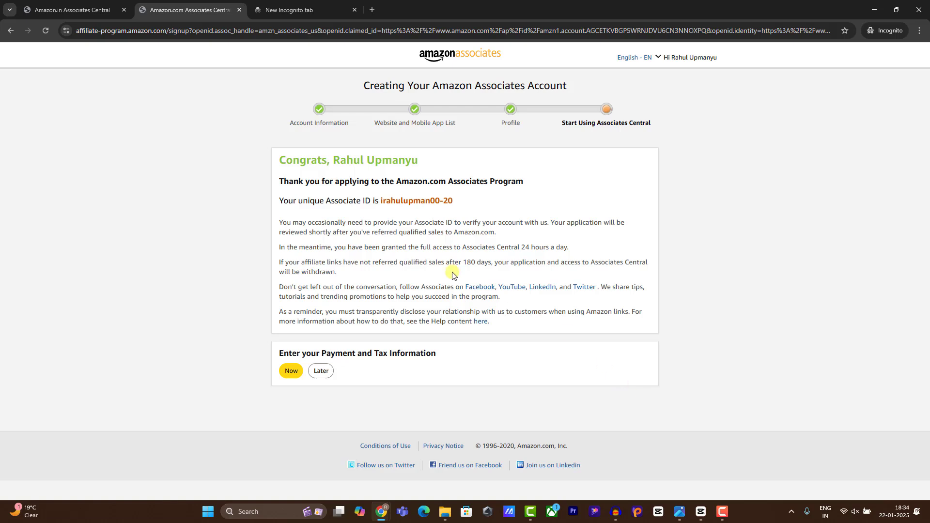
Copy the newly issued Associate ID
left_click_drag(381, 200, 446, 201)
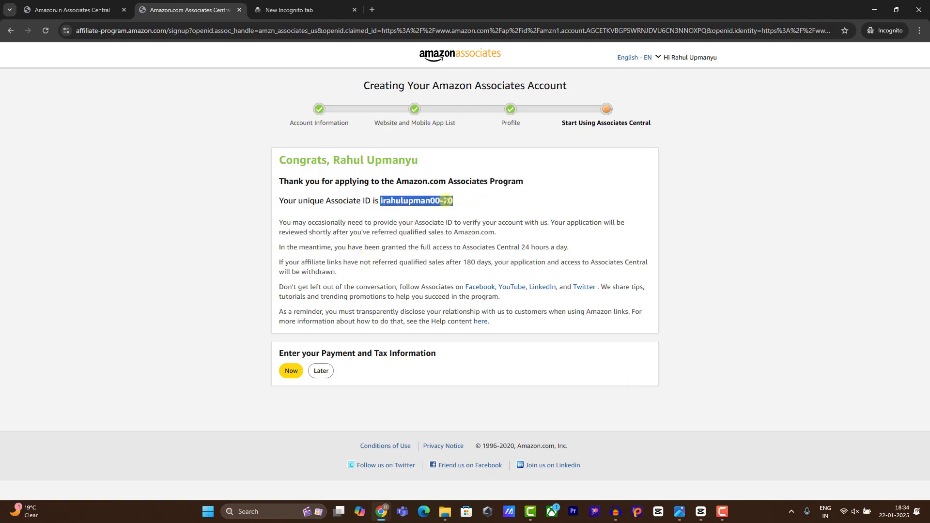
right_click(446, 201)
left_click(460, 210)
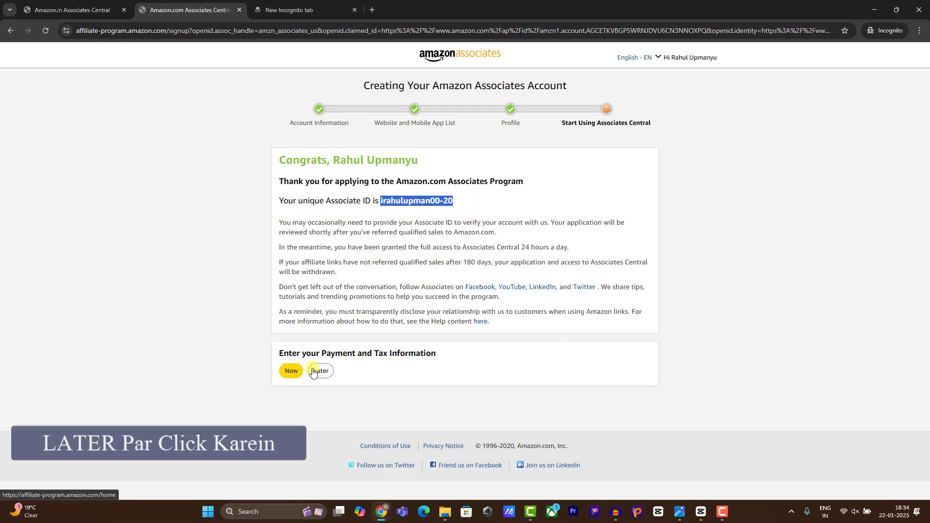
Proceed to payment and tax information and bring up the account options menu
left_click(292, 373)
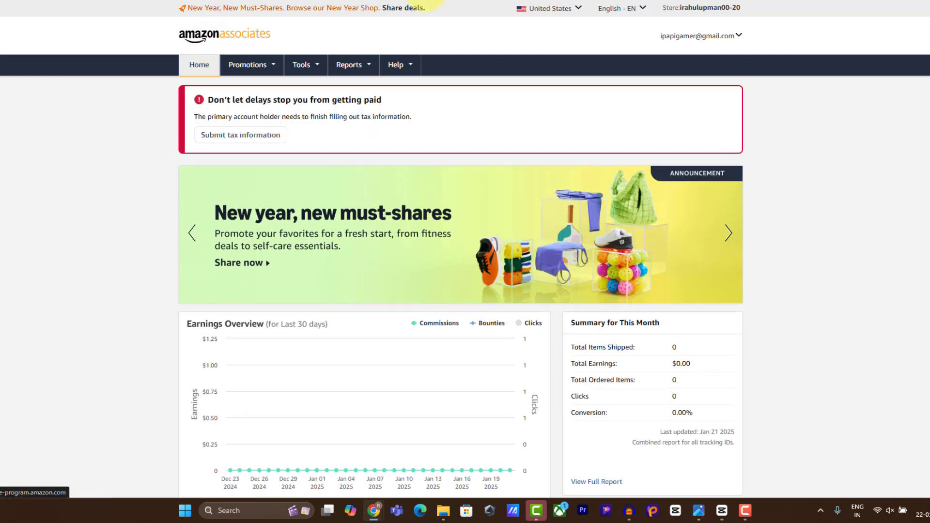
left_click(711, 46)
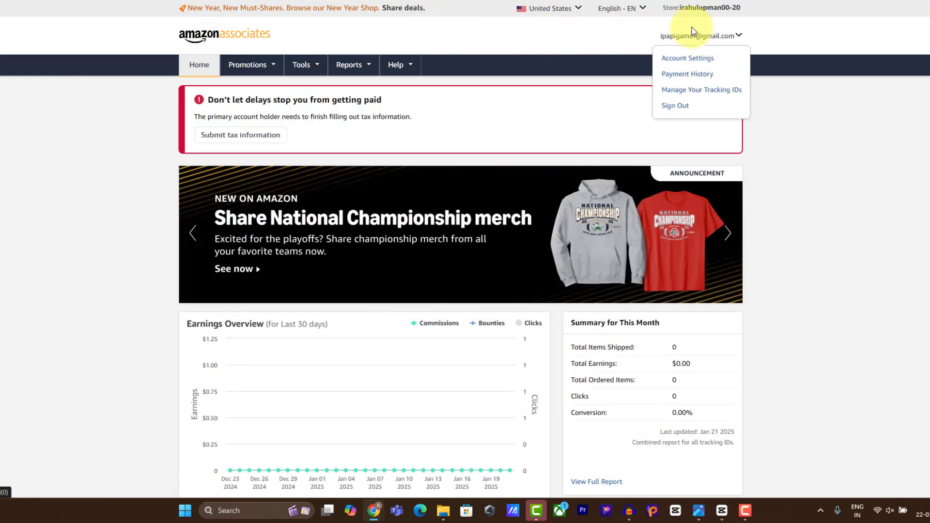
mouse_move(300, 69)
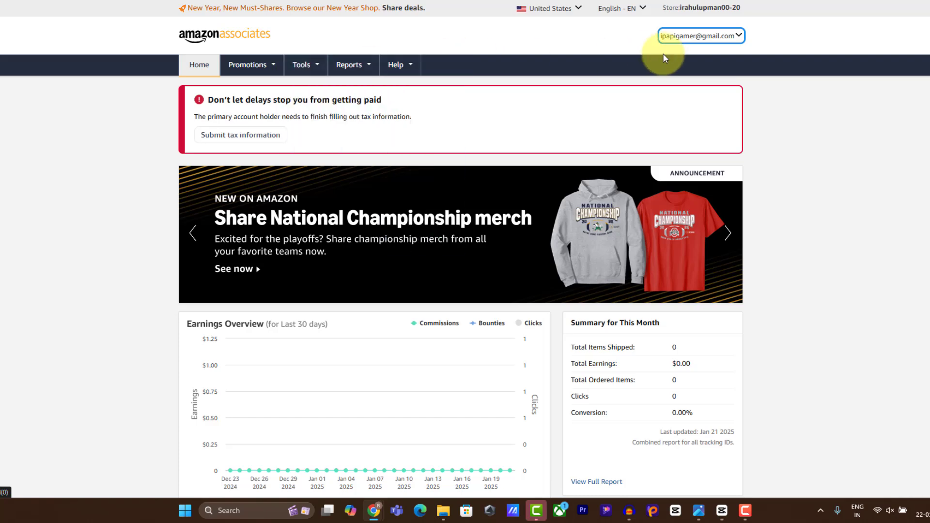
mouse_move(736, 29)
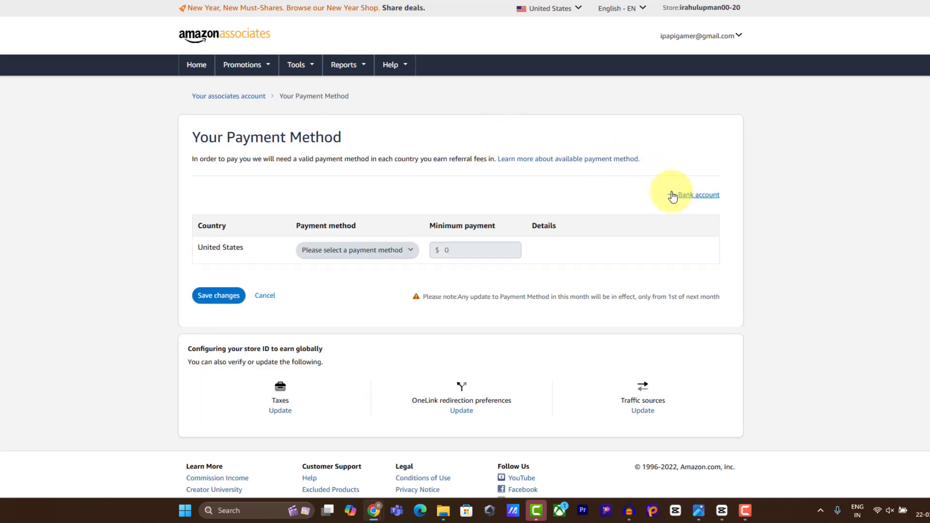
Start adding a new payout bank account in Associates Central with United States as bank location
left_click(673, 195)
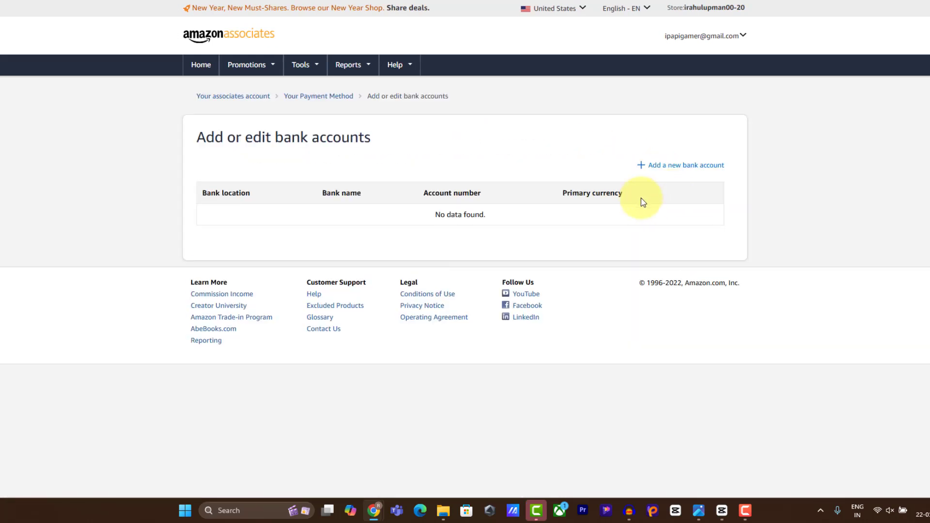
left_click(675, 166)
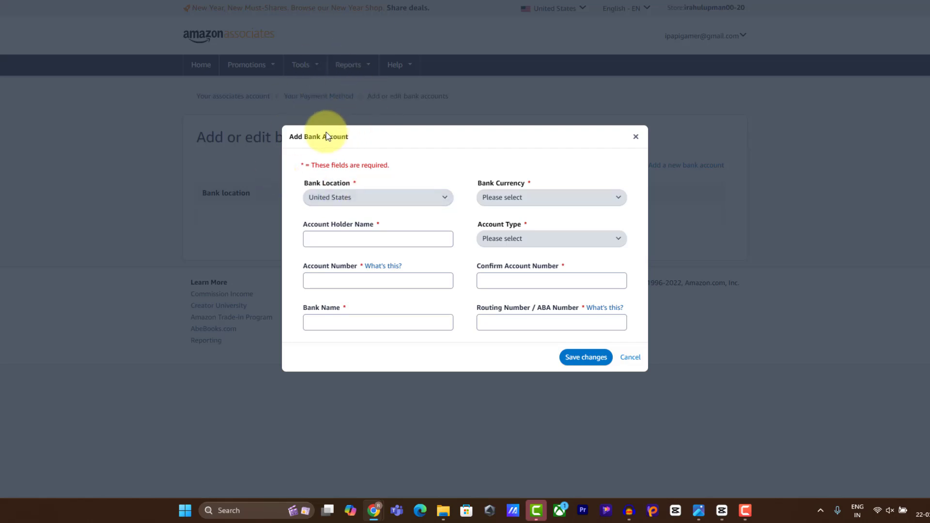
left_click(373, 199)
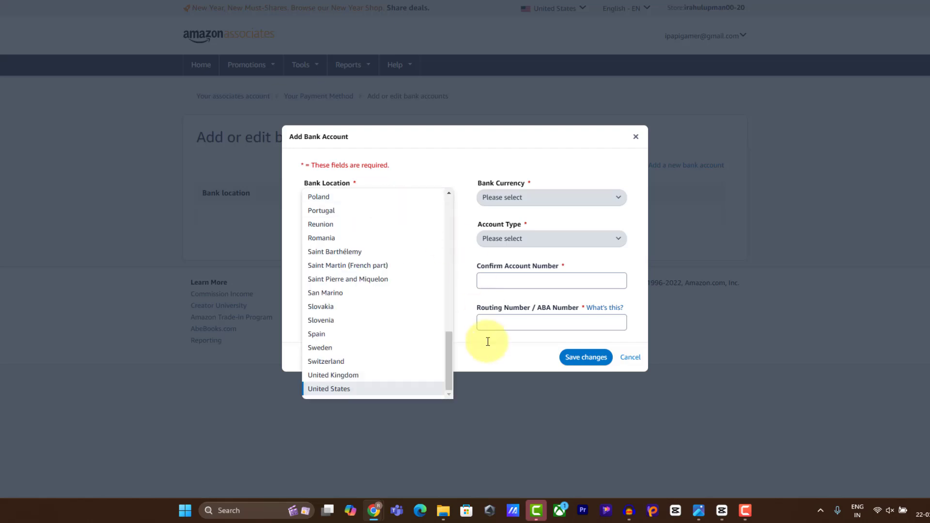
left_click(378, 390)
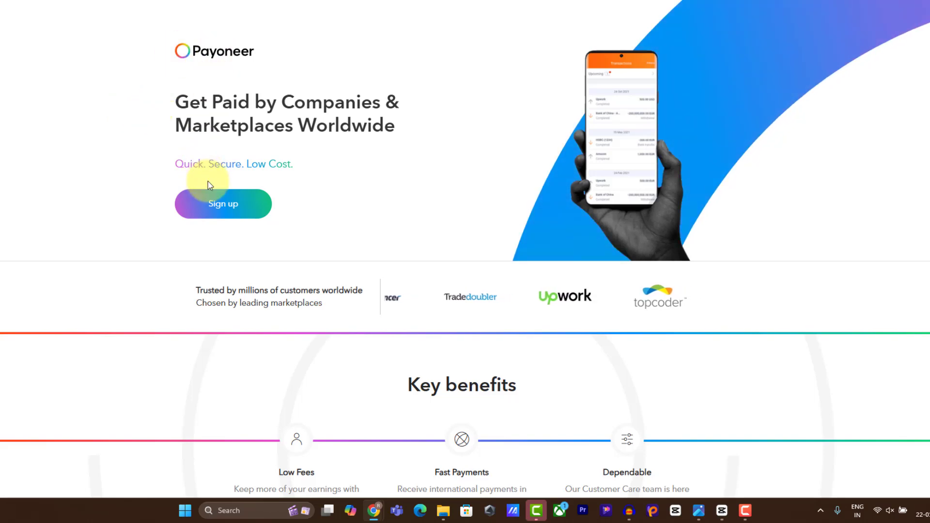
Register for a Payoneer Freelancer account receiving under 10,000 USD per month
left_click(216, 200)
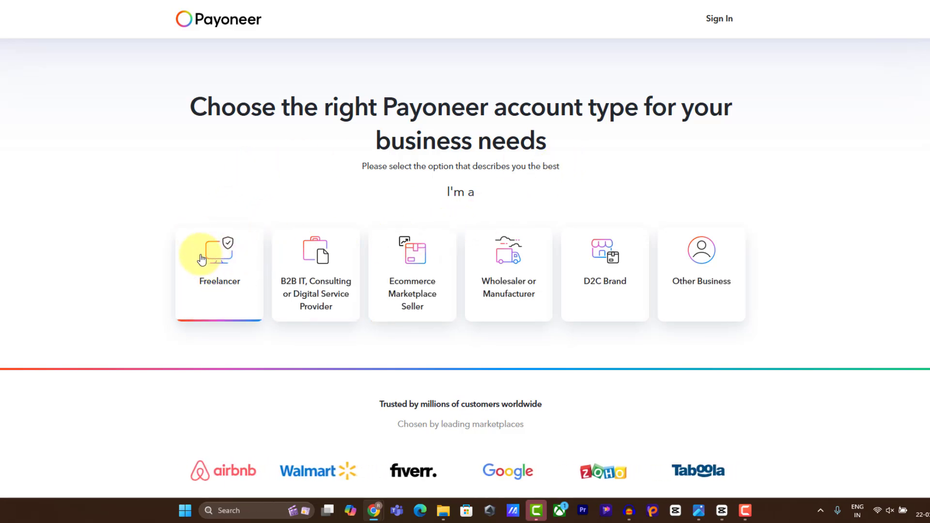
left_click(225, 279)
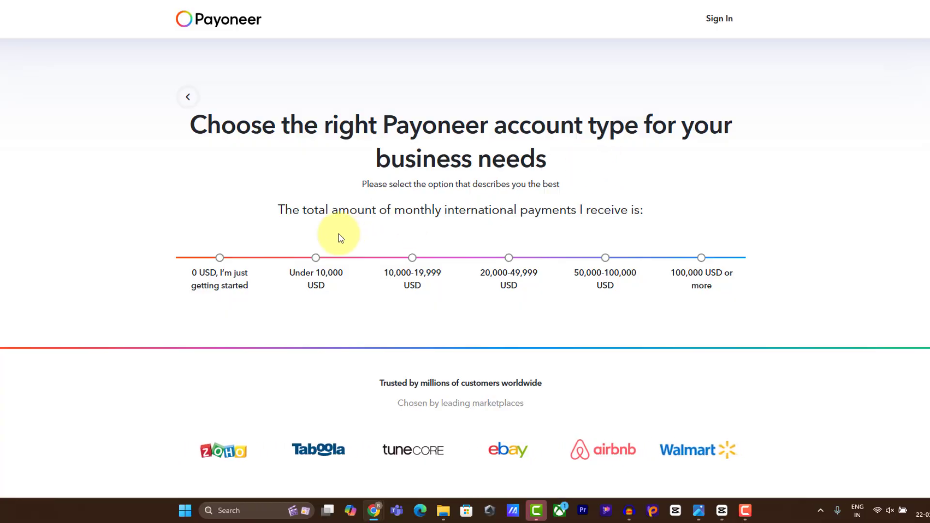
left_click(315, 266)
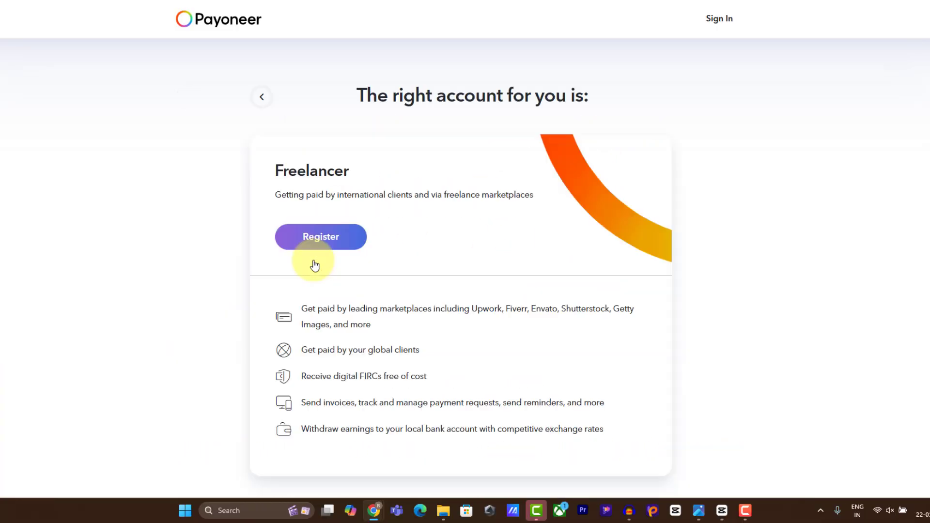
left_click(327, 237)
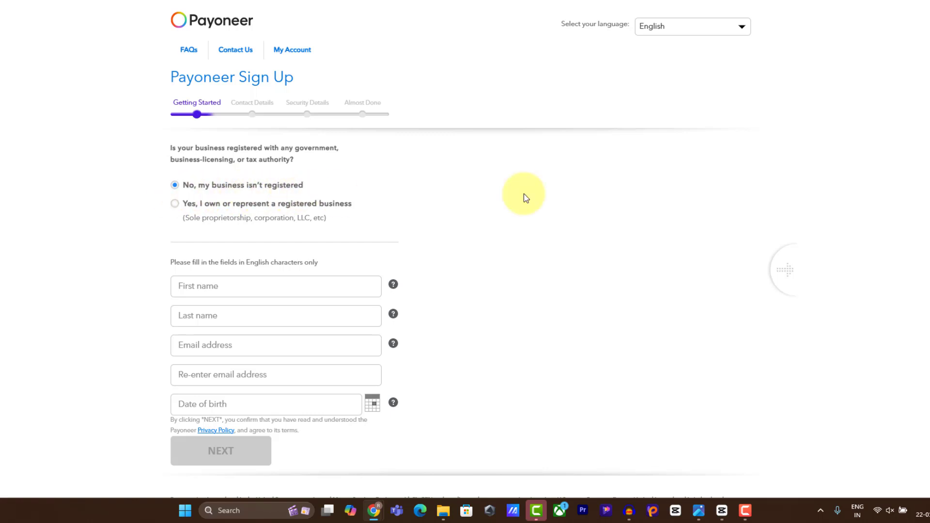
Fill in the first and last name, and paste the account e-mail into both e-mail fields
scroll(860, 194, "down", 1)
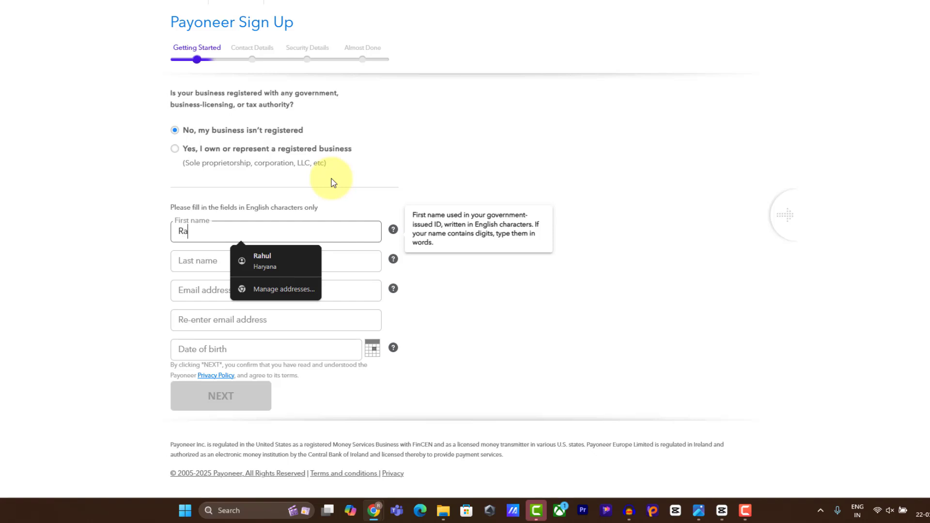
key("Tab")
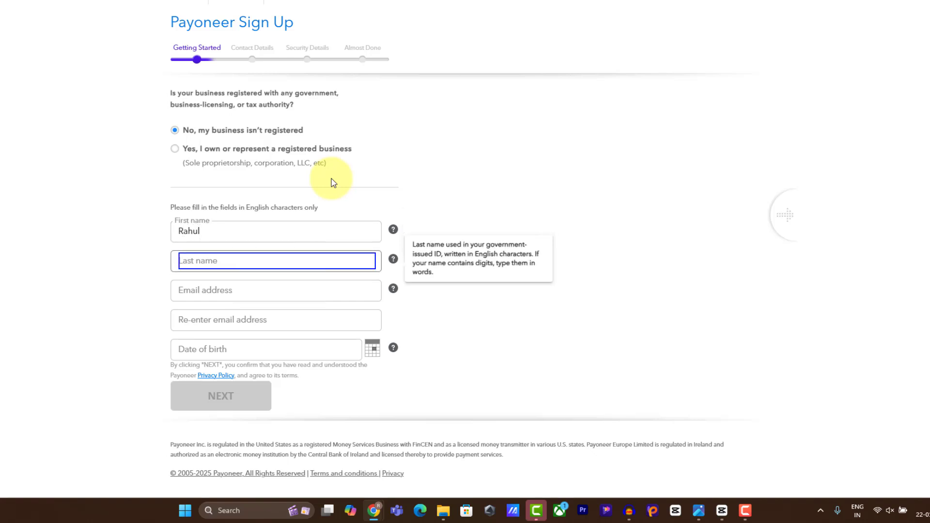
key("Tab")
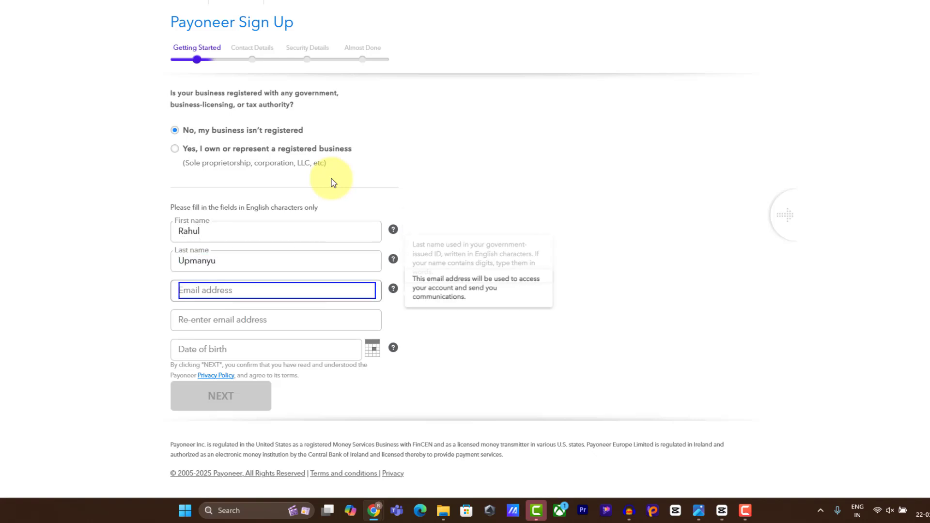
key("ctrl+z")
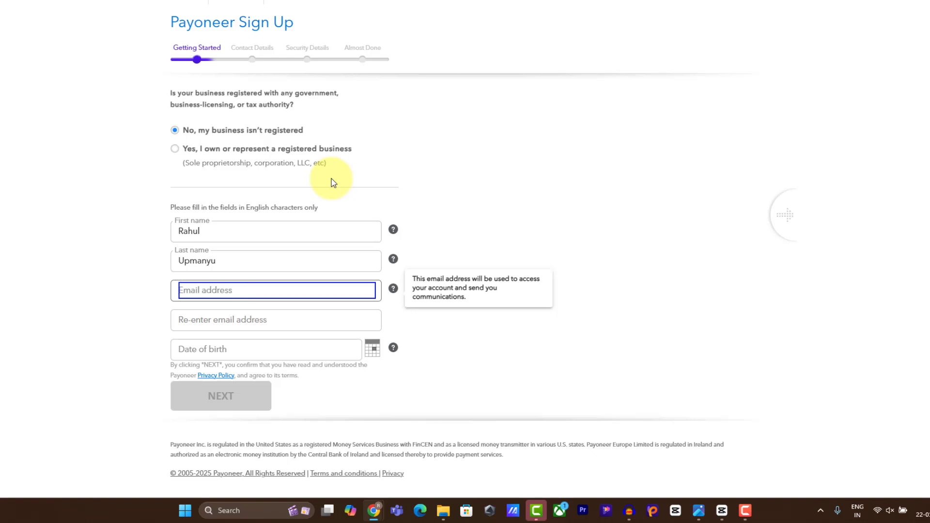
left_click(204, 281)
key("ctrl+v")
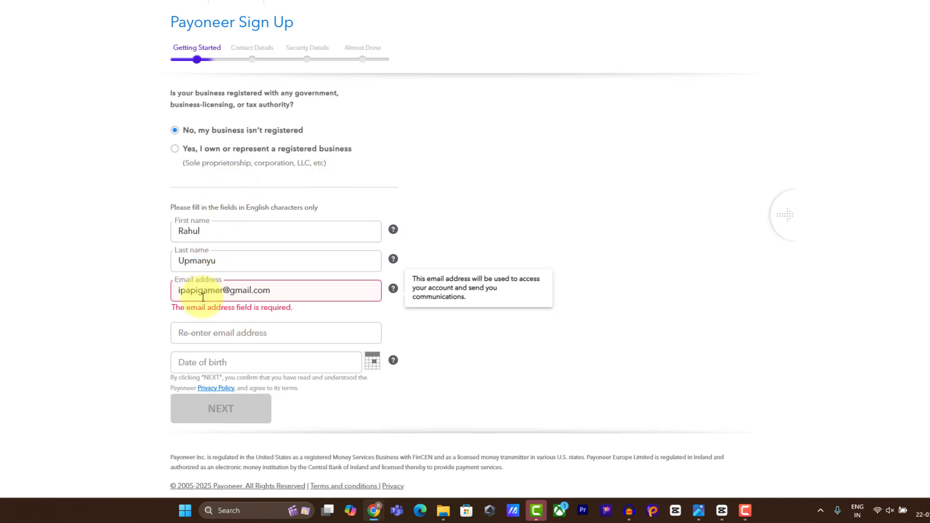
left_click(201, 329)
key("ctrl+v")
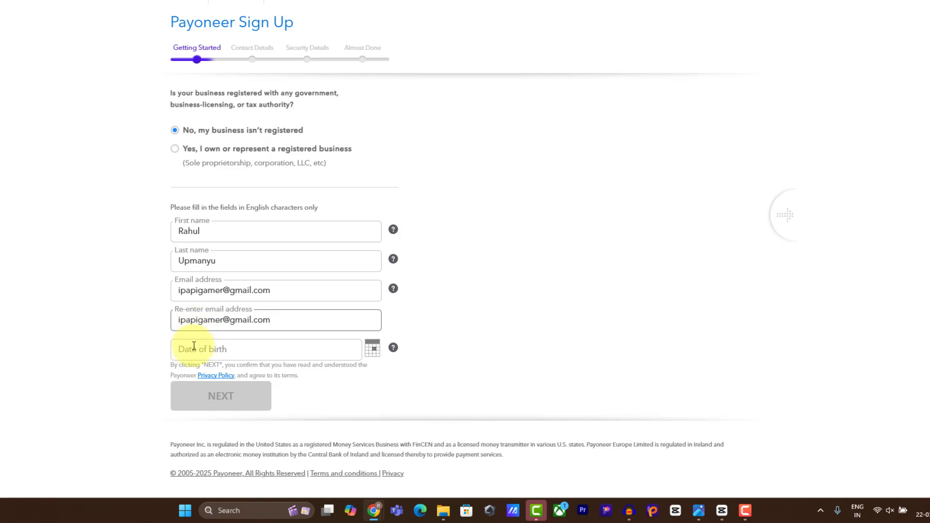
left_click(204, 349)
left_click(257, 370)
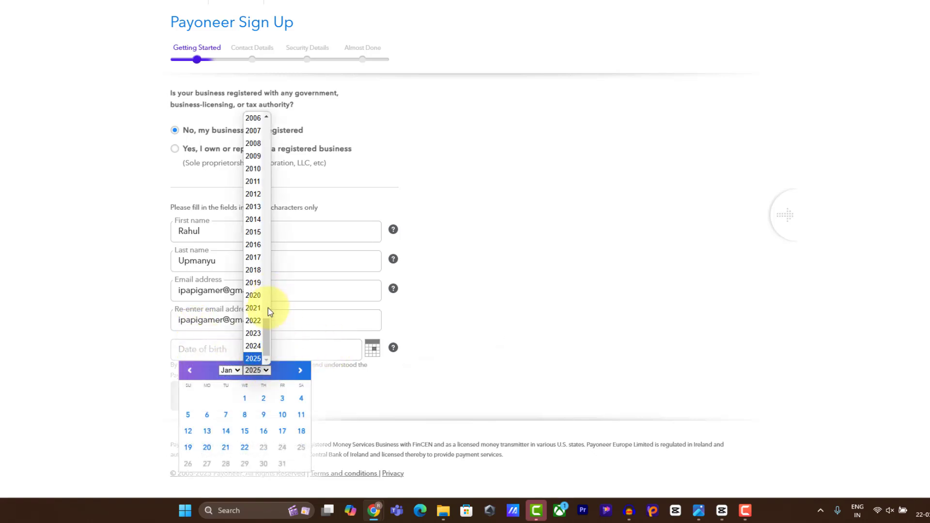
left_click_drag(268, 311, 274, 268)
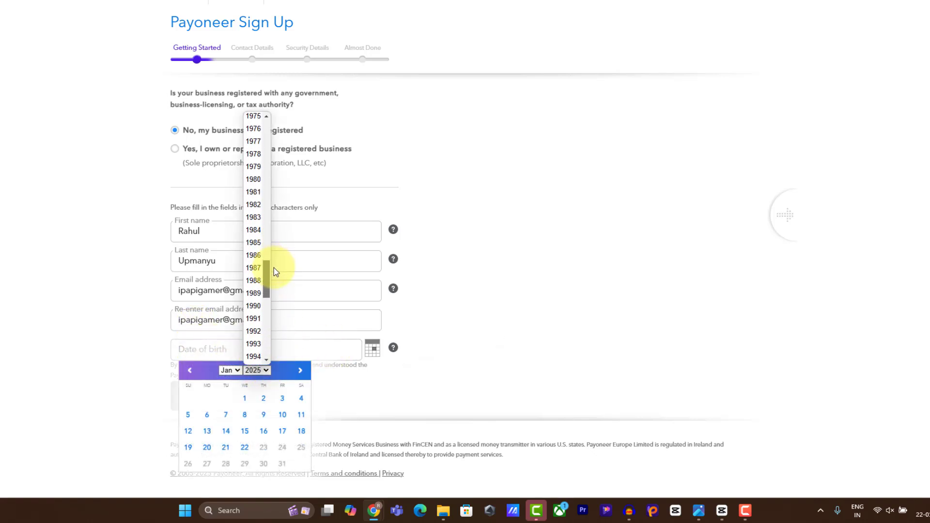
left_click(251, 344)
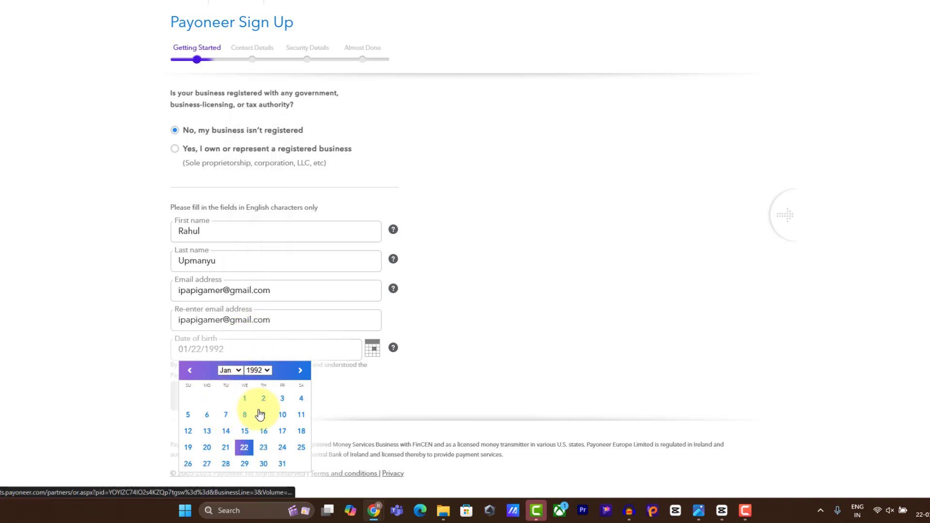
left_click(281, 399)
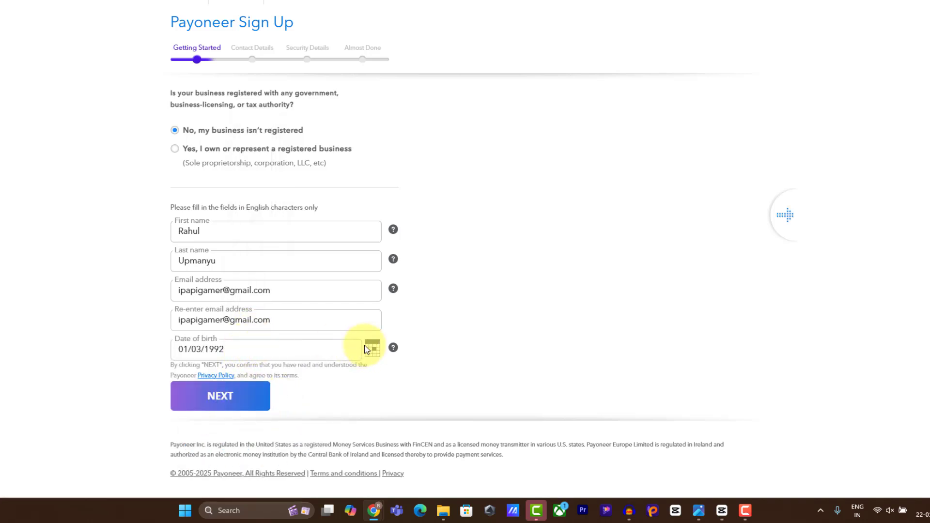
left_click(370, 348)
left_click(232, 372)
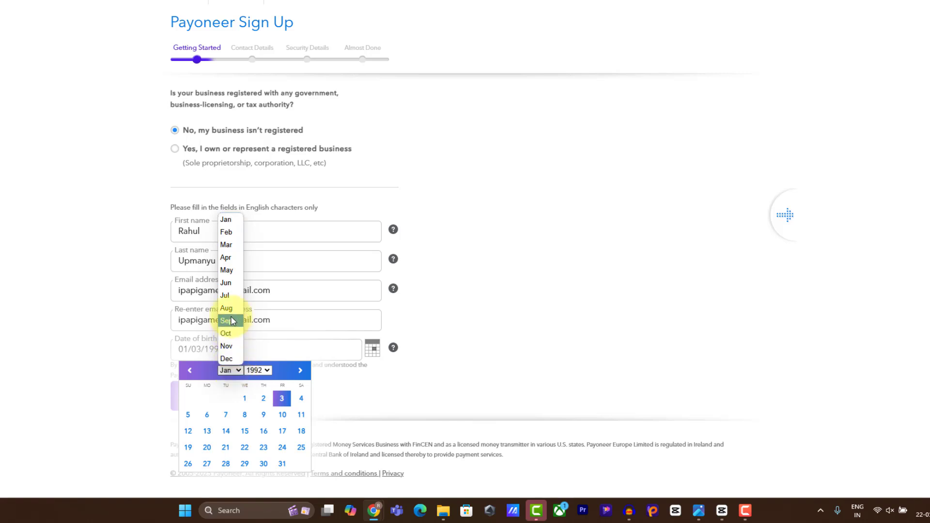
left_click(230, 295)
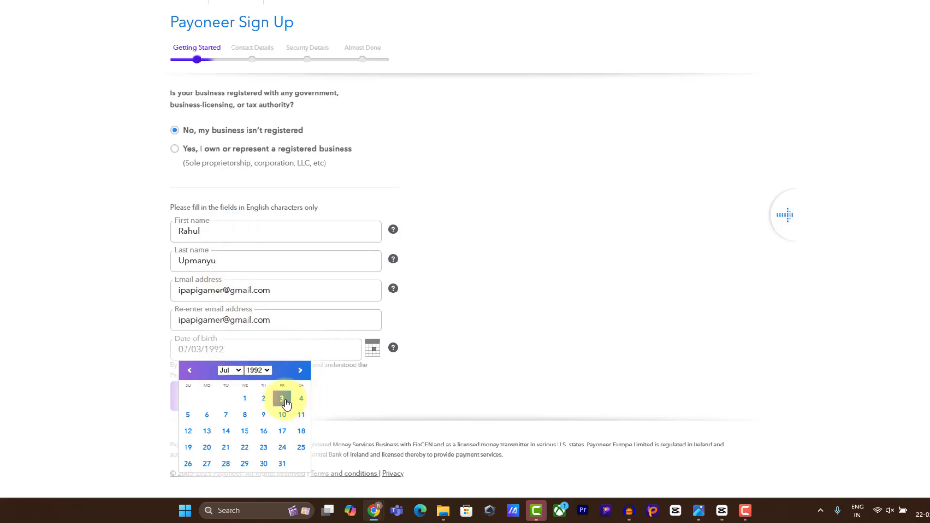
left_click(282, 399)
left_click(216, 402)
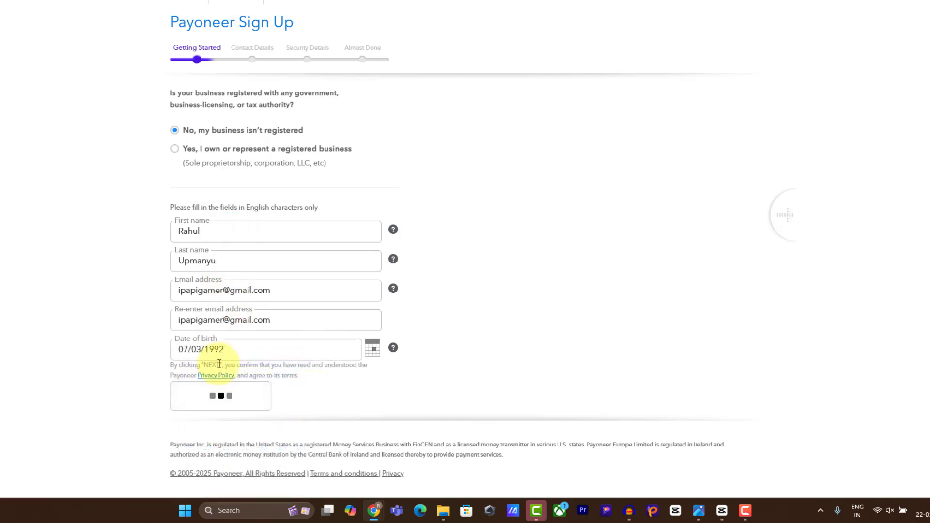
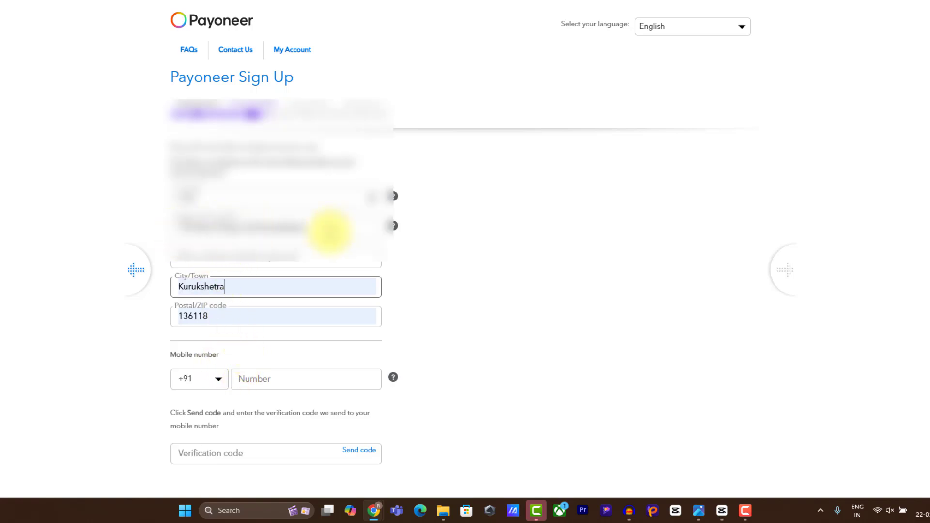
Delete the unwanted last word from the address
scroll(877, 260, "down", 2)
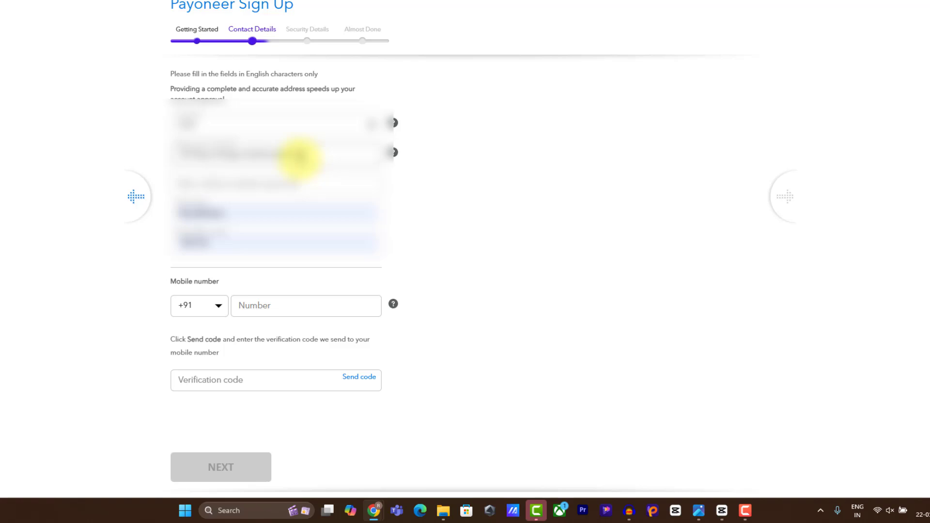
double_click(299, 158)
key("BackSpace")
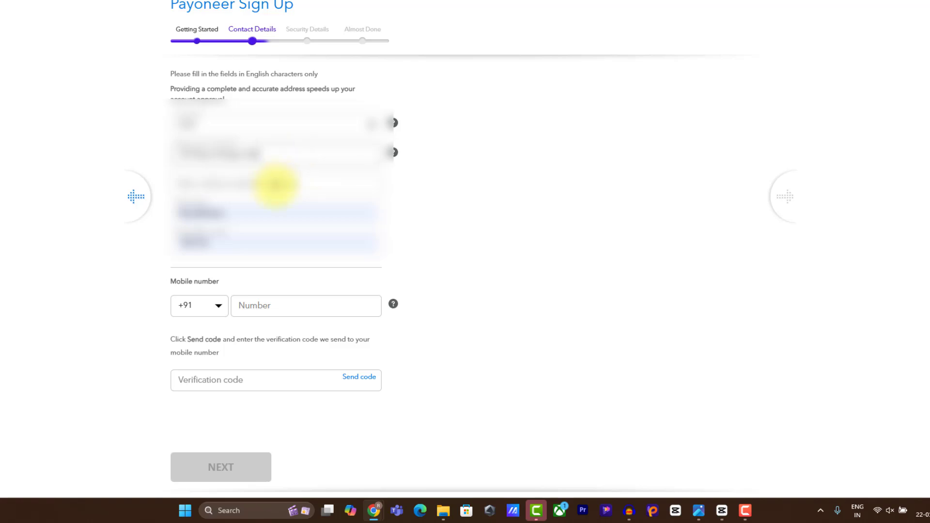
Enter the mobile number, verify it with the SMS code, and continue to Security Details
left_click(284, 303)
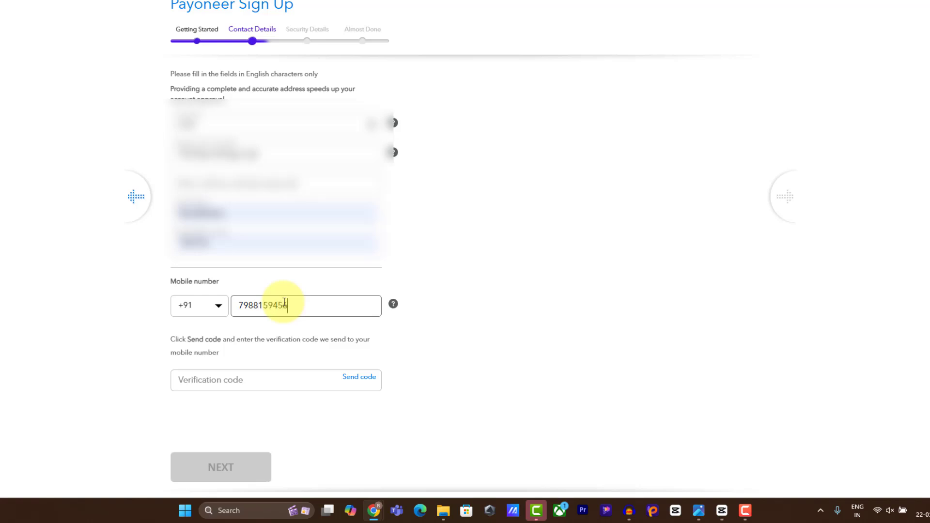
left_click(367, 379)
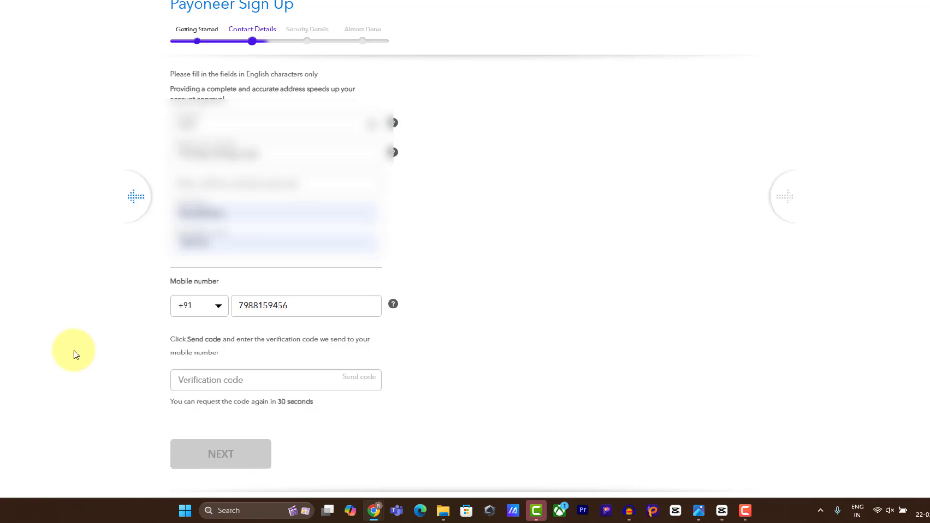
left_click(179, 378)
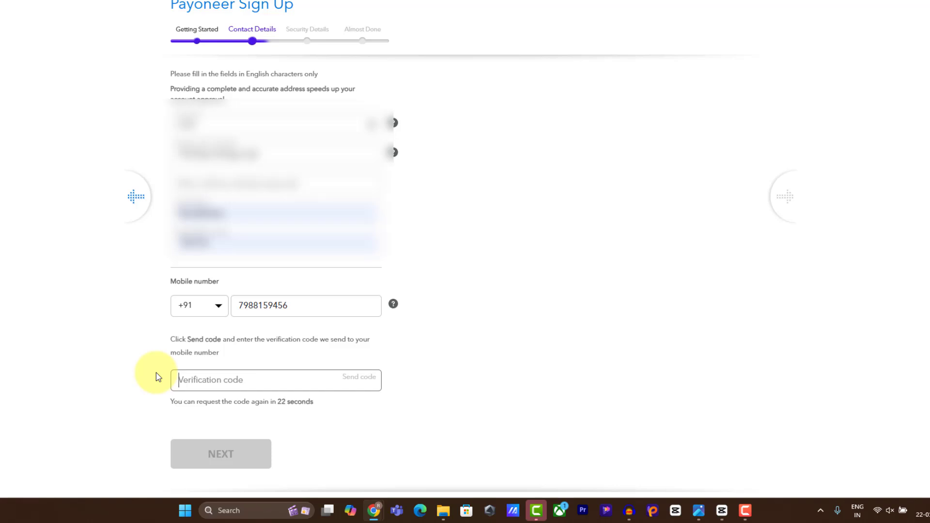
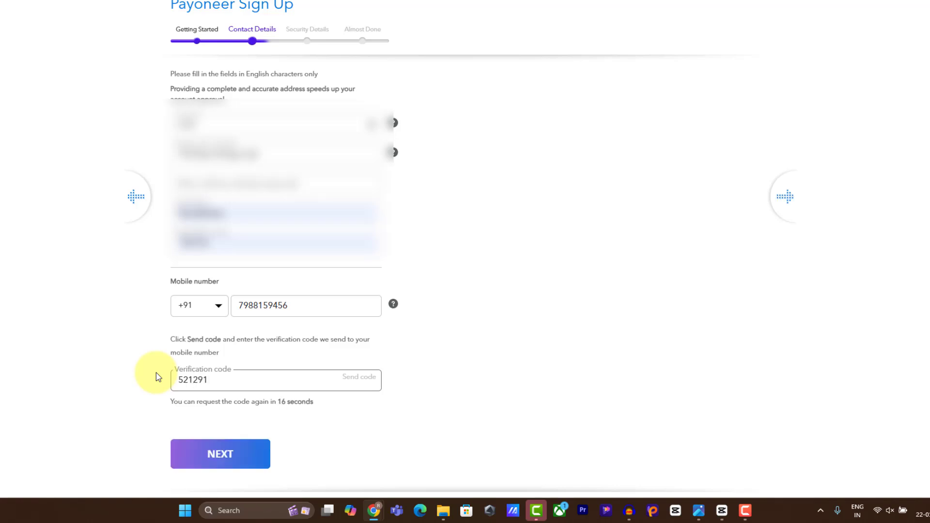
left_click(249, 443)
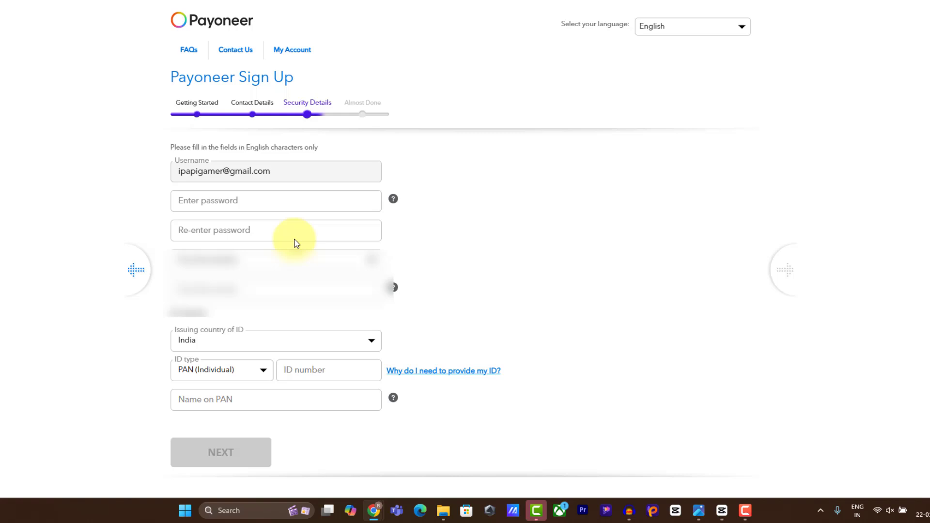
Enter and confirm the account password, then choose a security question
left_click(248, 201)
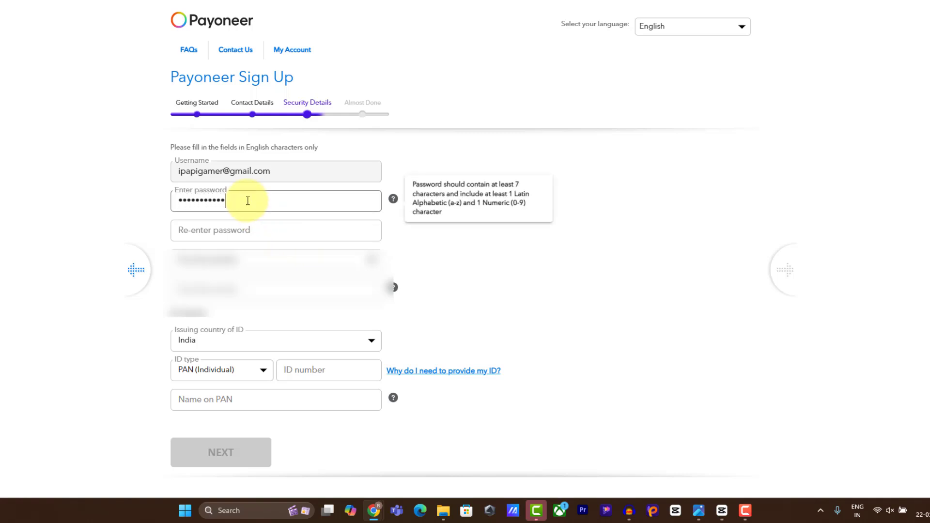
key("Tab")
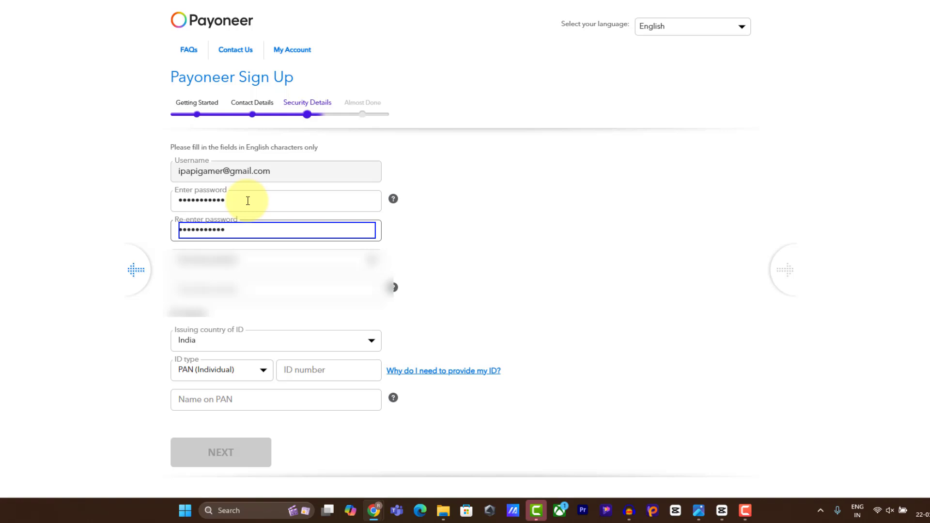
left_click(266, 252)
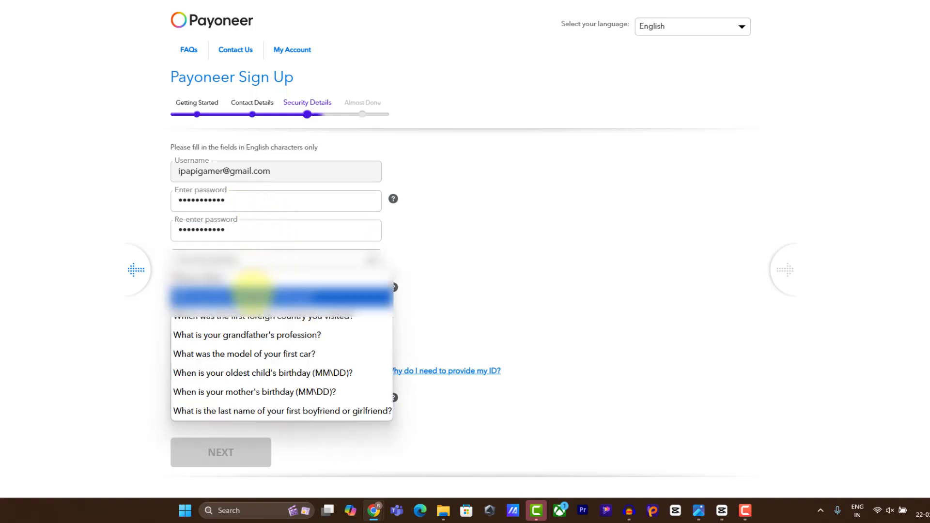
left_click(252, 296)
left_click(213, 291)
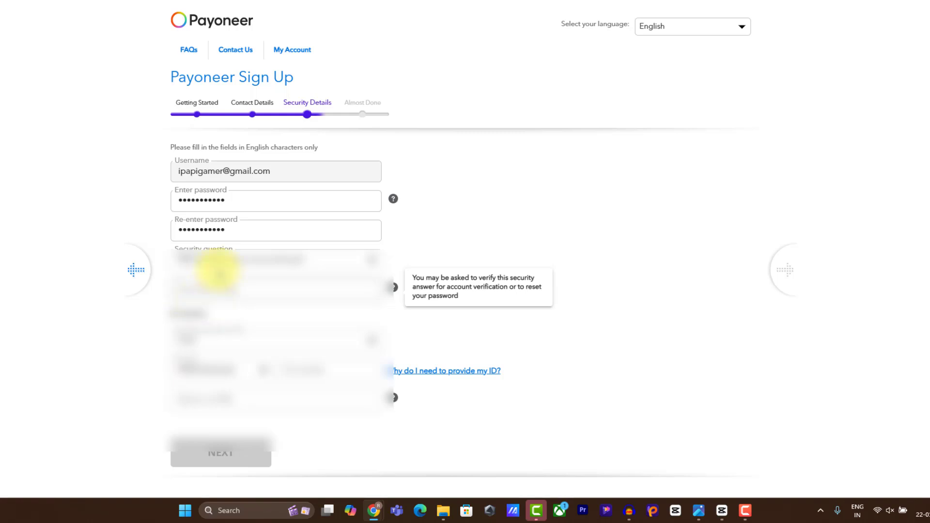
left_click(223, 256)
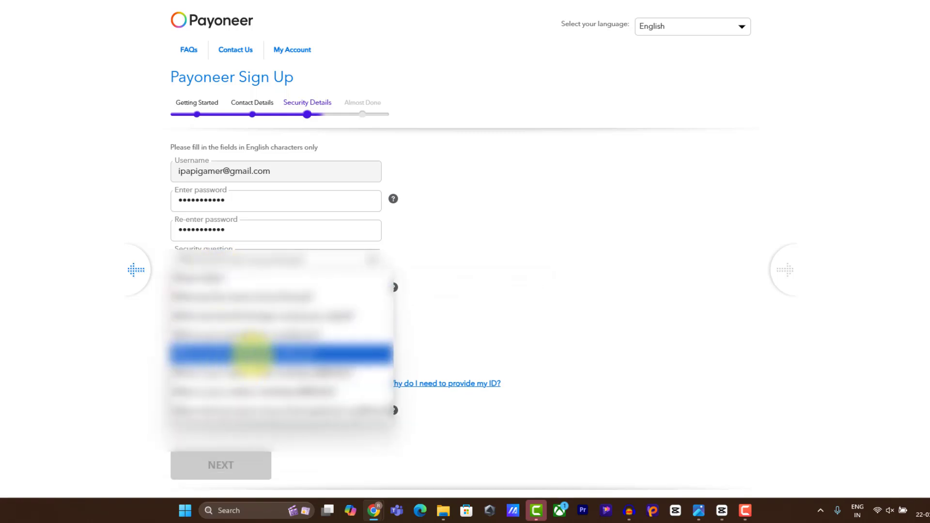
left_click(252, 354)
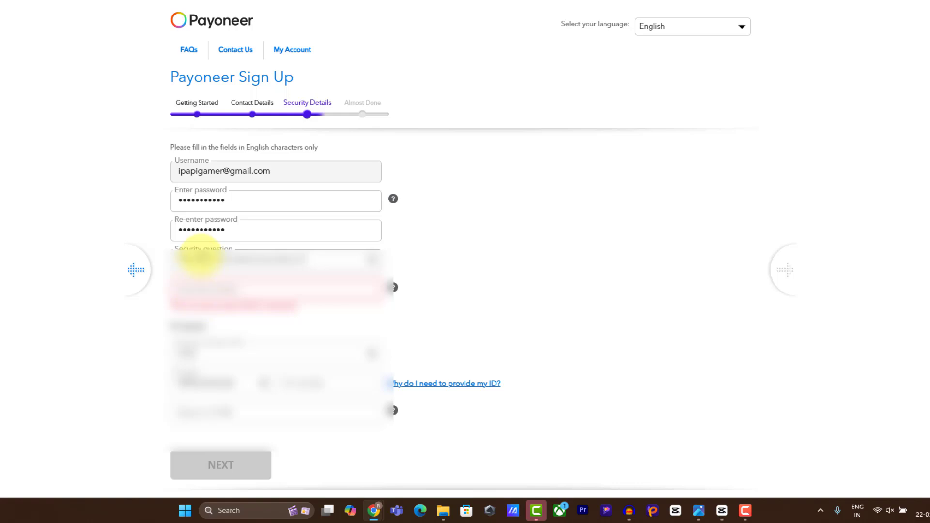
left_click(199, 255)
left_click(235, 353)
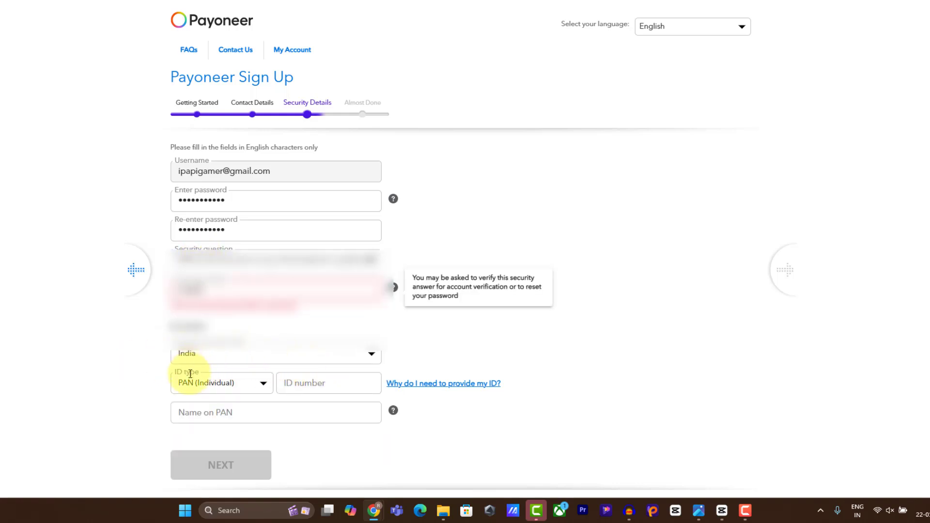
Fill in the ID number with PAN (Individual) as ID type and submit
left_click(322, 385)
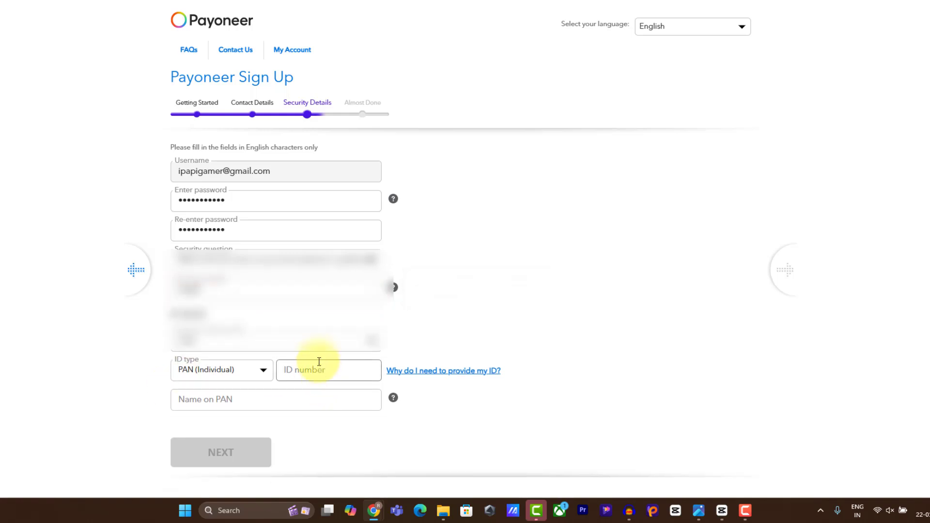
left_click(246, 377)
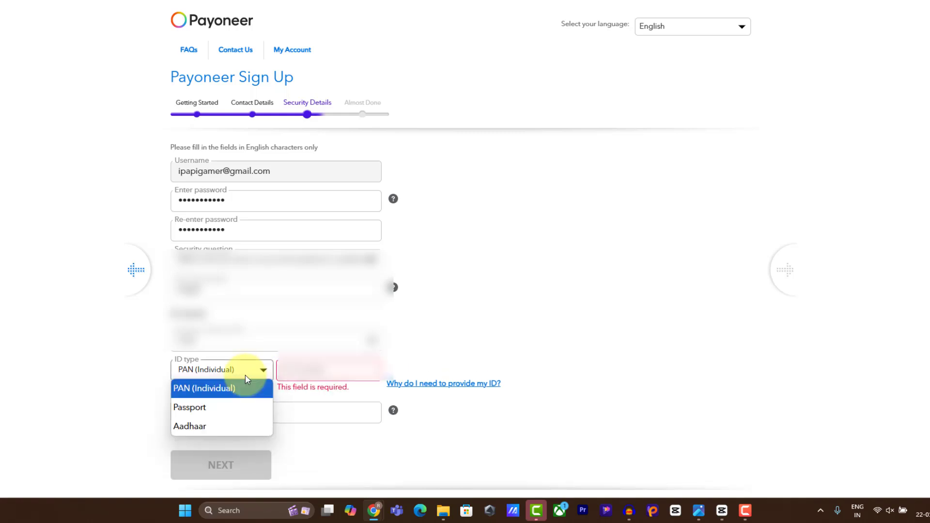
left_click(279, 408)
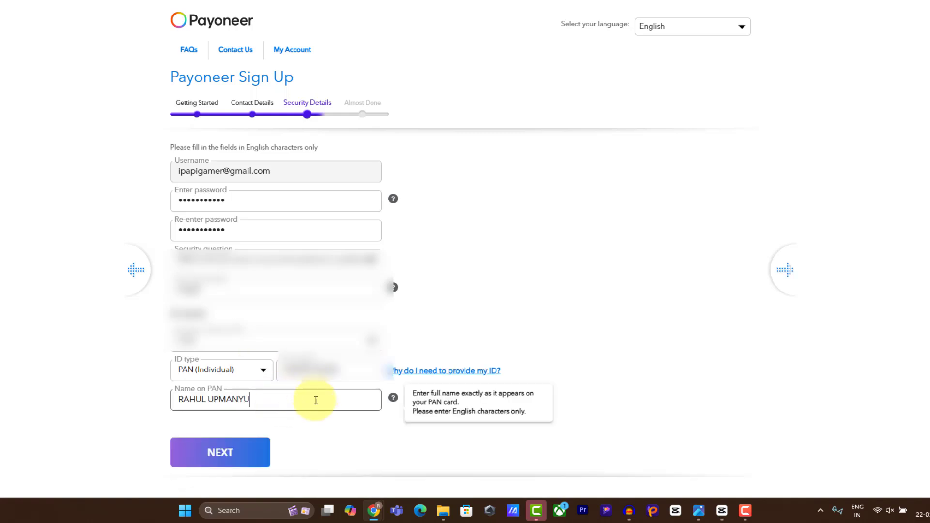
left_click(228, 445)
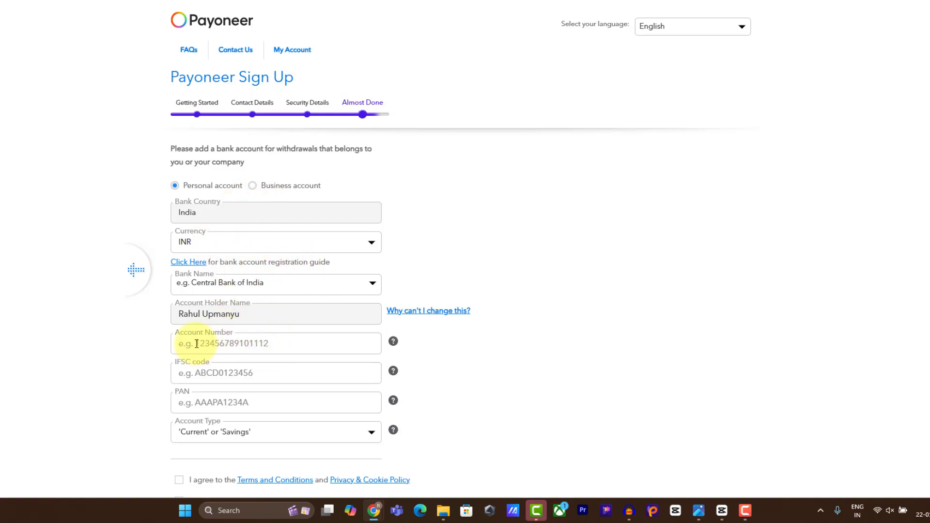
Enter the bank account number, Savings account type, holder's PAN and IFSC code
left_click(225, 347)
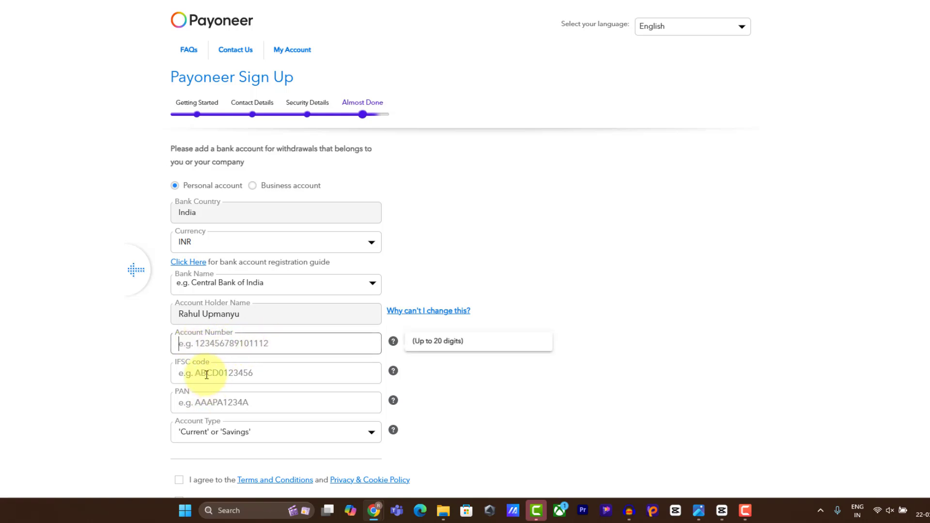
left_click(210, 437)
left_click(201, 412)
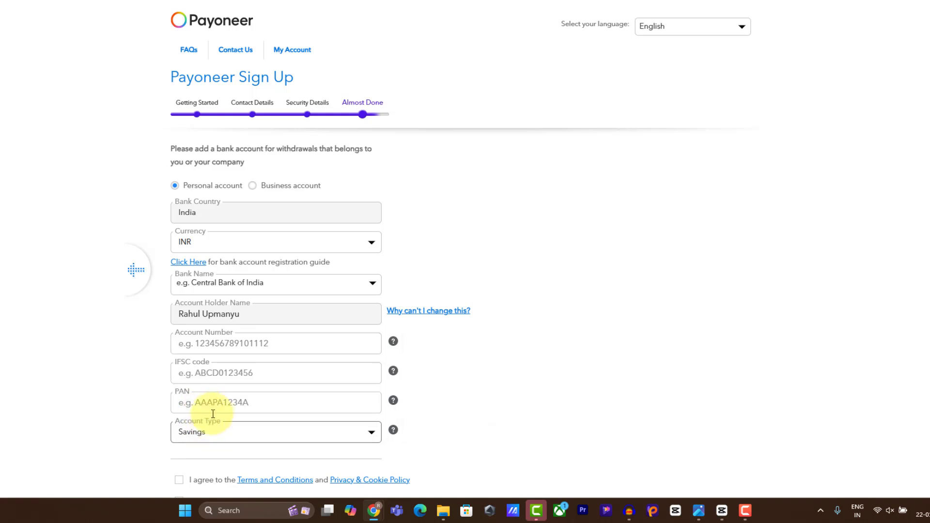
left_click(215, 409)
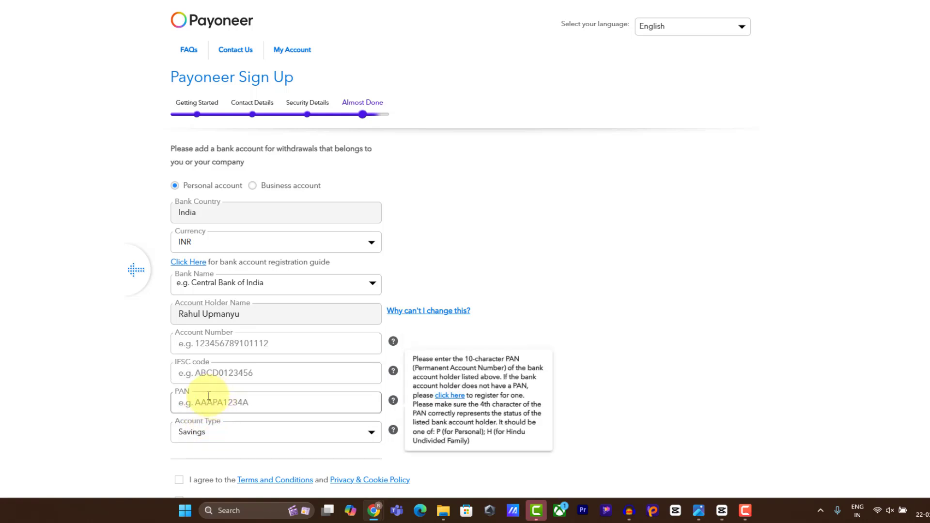
left_click(228, 374)
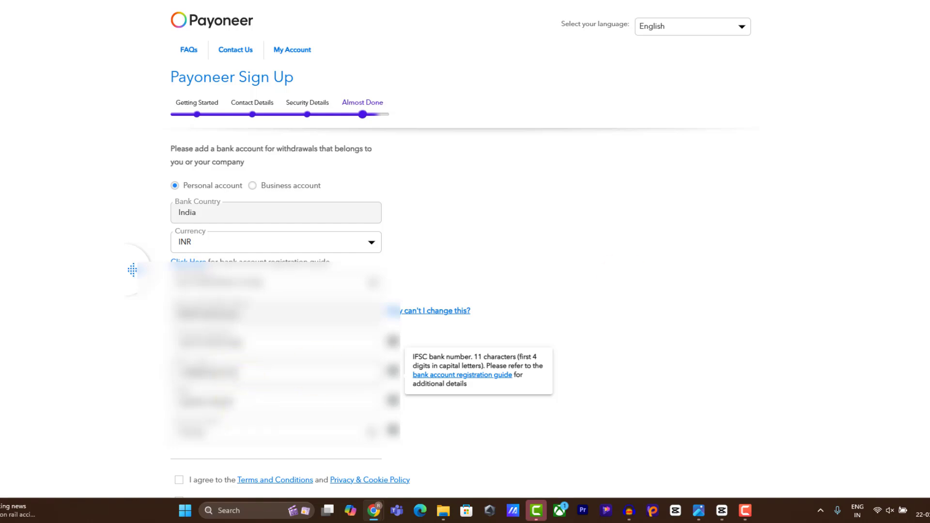
Accept the Terms and Pricing and Fees, pick Canara Bank, and submit the application
scroll(764, 276, "down", 1)
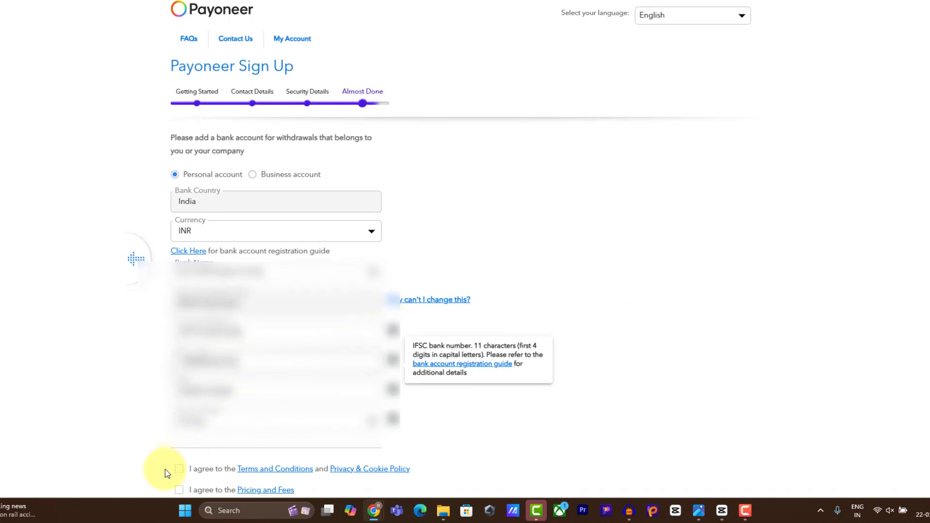
left_click(179, 469)
left_click(179, 490)
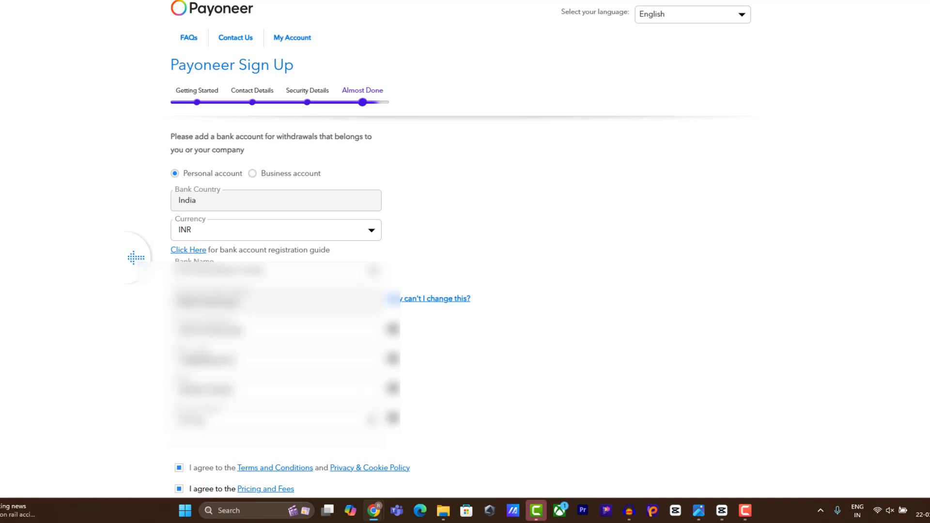
scroll(831, 322, "down", 2)
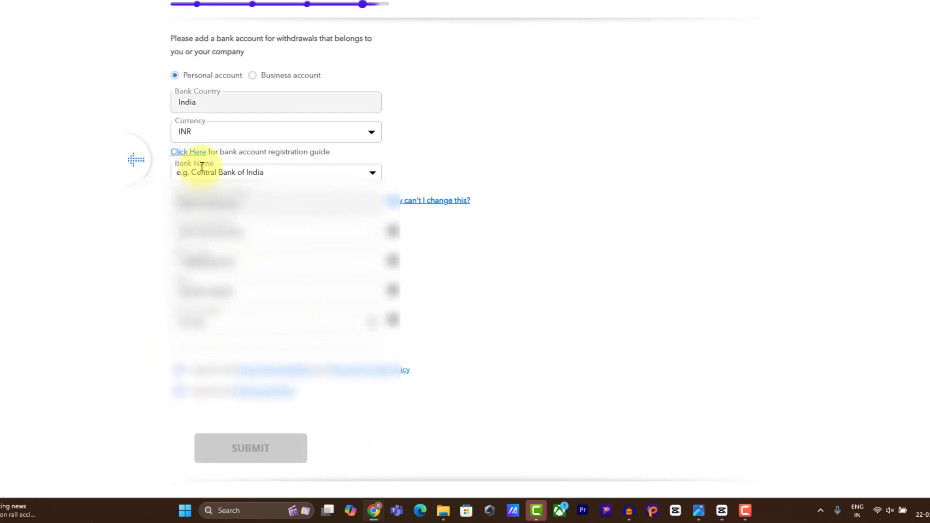
left_click(223, 173)
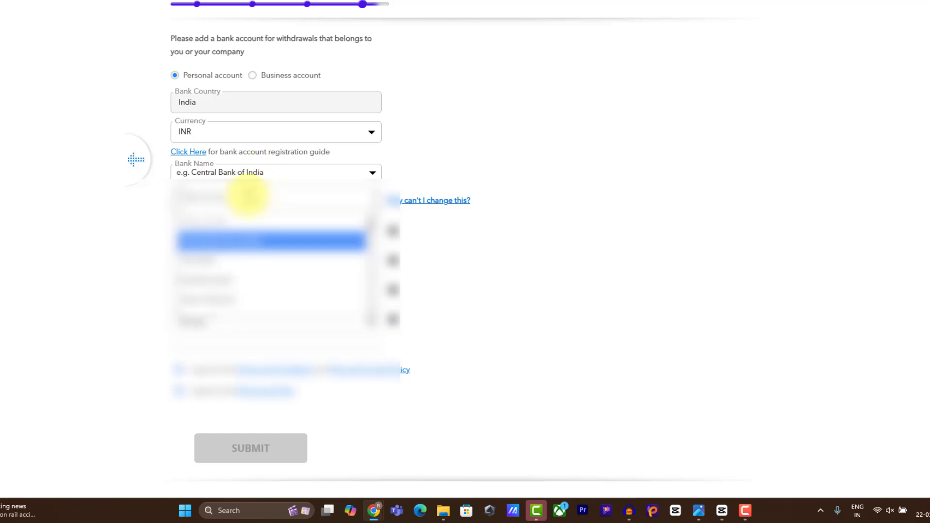
type("hd")
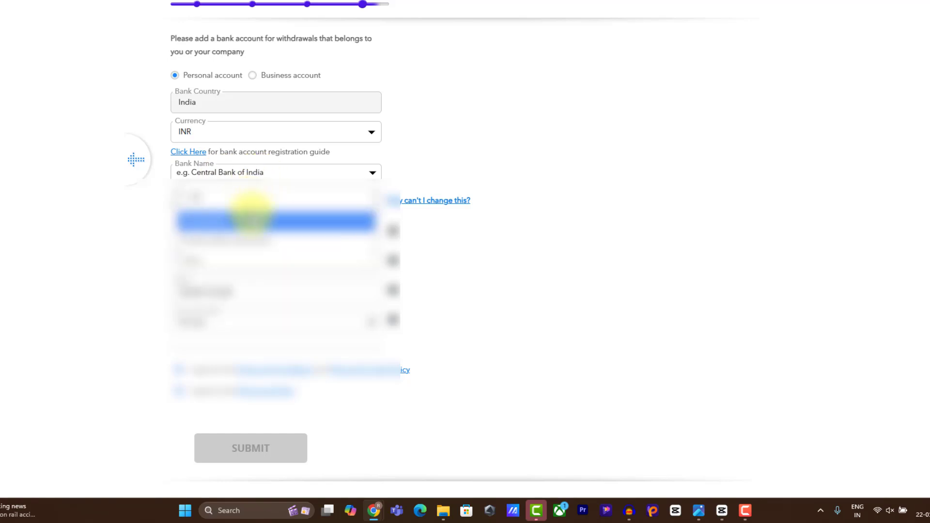
left_click(249, 219)
left_click(240, 451)
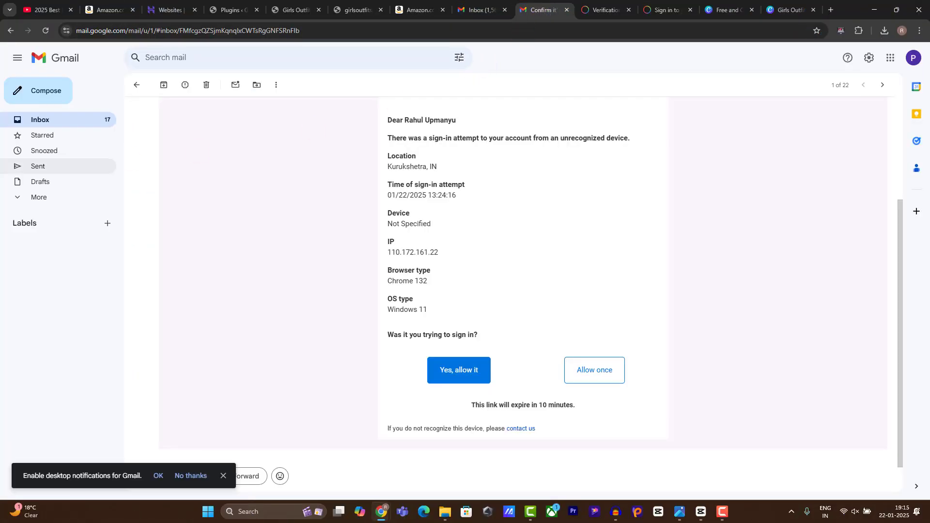
Sign back into Payoneer using the saved Chrome login and the Windows PIN
left_click(41, 119)
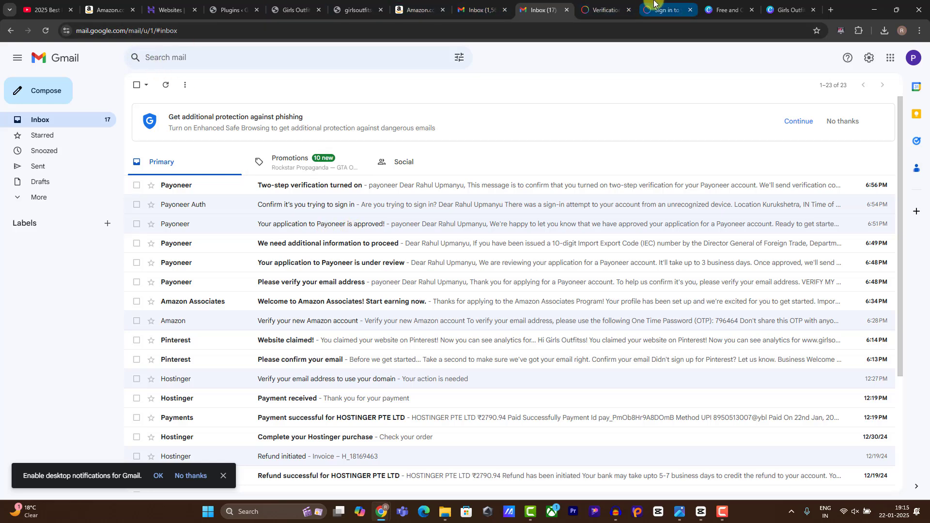
left_click(654, 6)
left_click(55, 193)
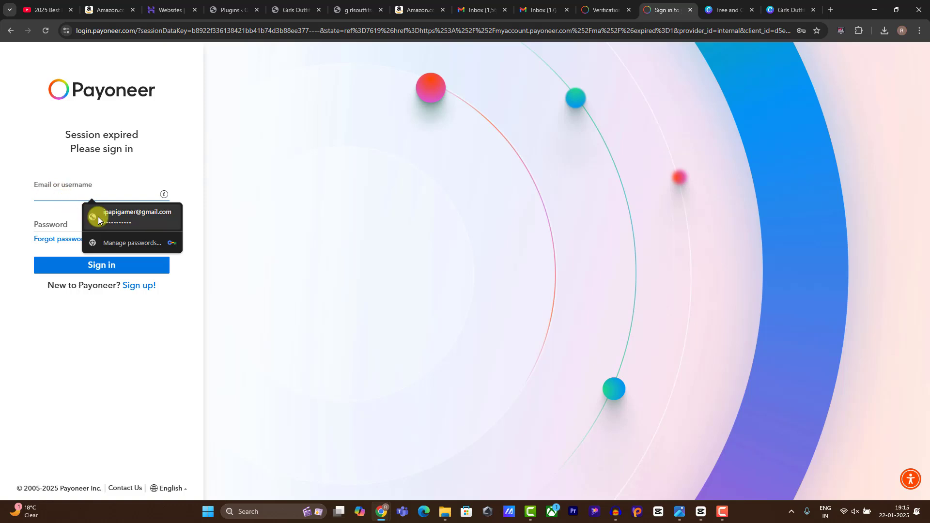
left_click(98, 217)
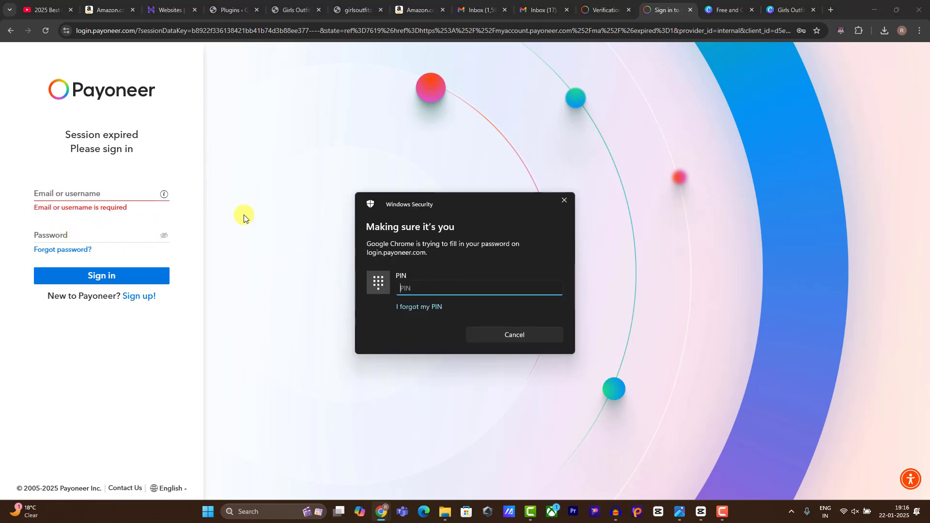
type("****")
left_click(64, 264)
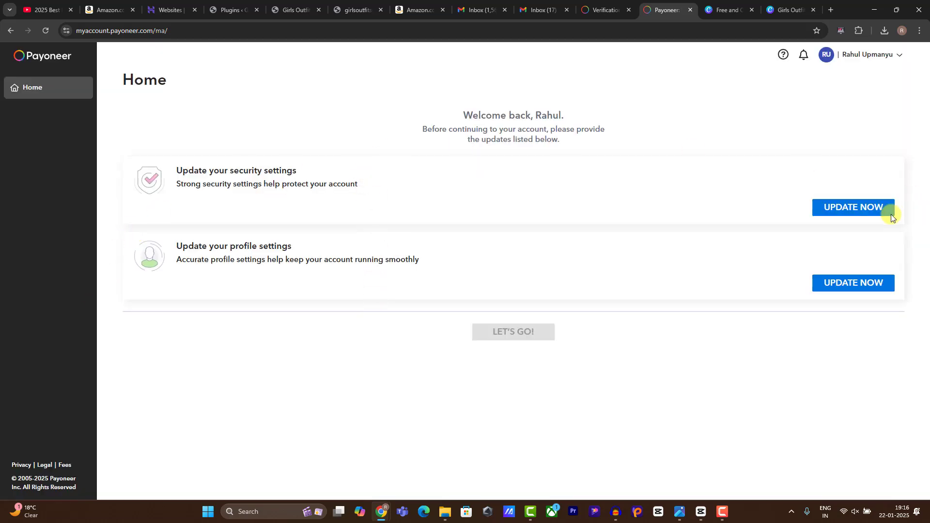
Choose new security questions and answers, confirm with the SMS code, and return Home
left_click(836, 218)
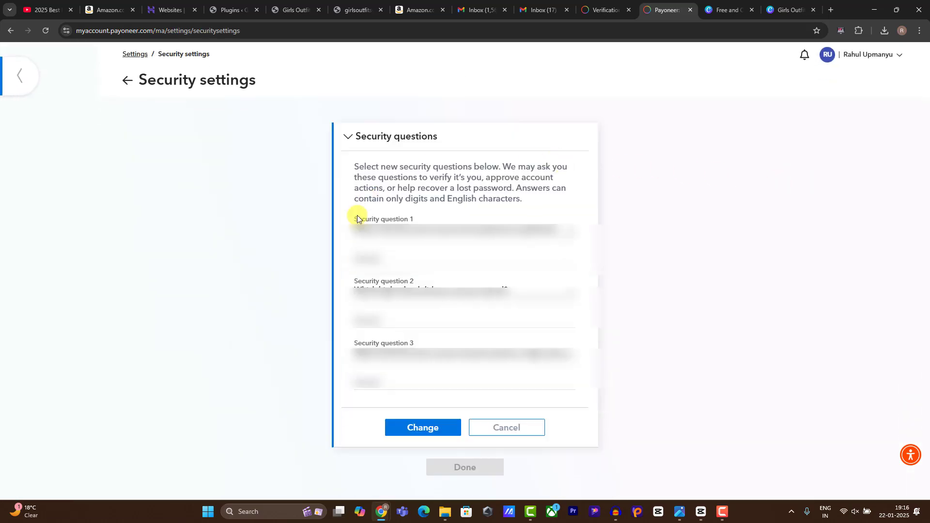
left_click(405, 380)
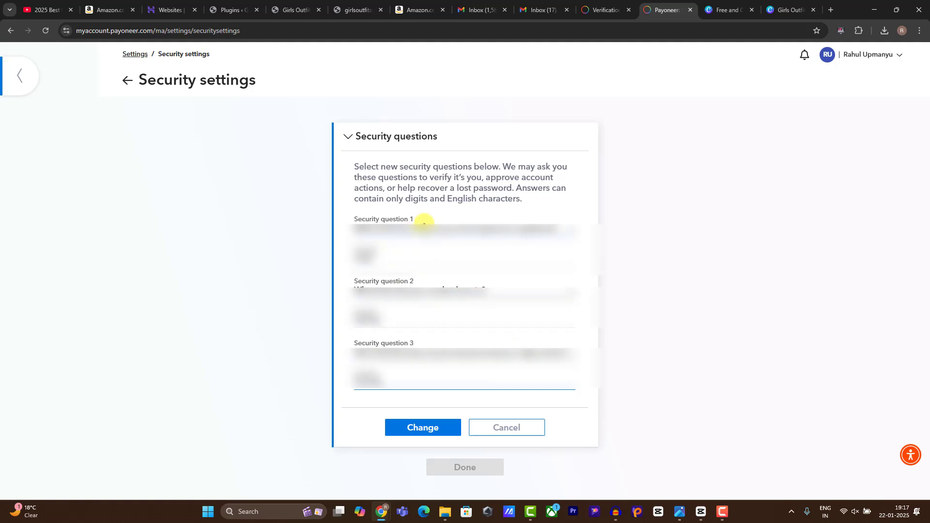
left_click(428, 227)
left_click(427, 227)
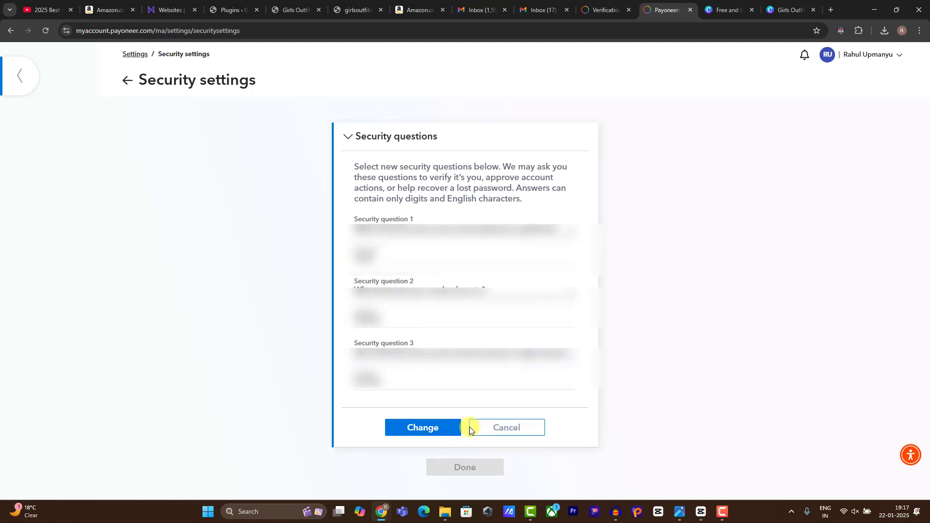
left_click(426, 432)
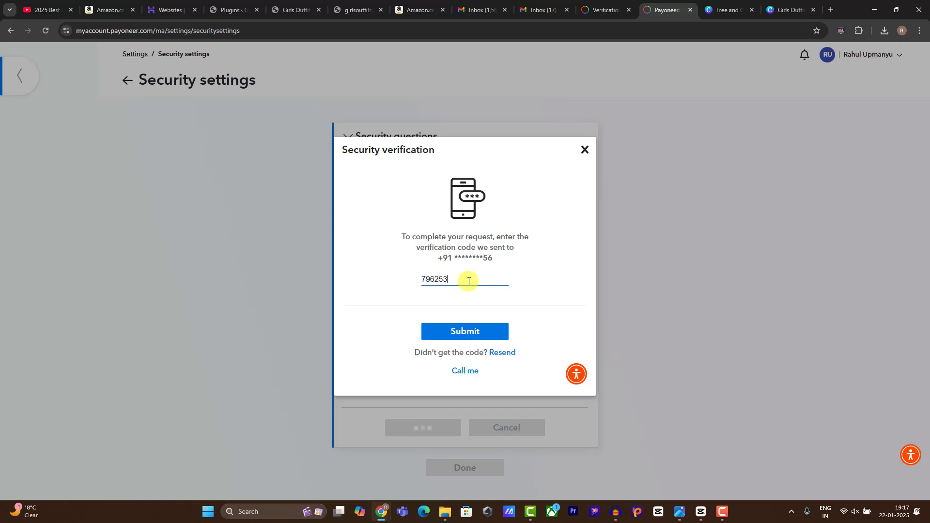
left_click(474, 332)
left_click(723, 514)
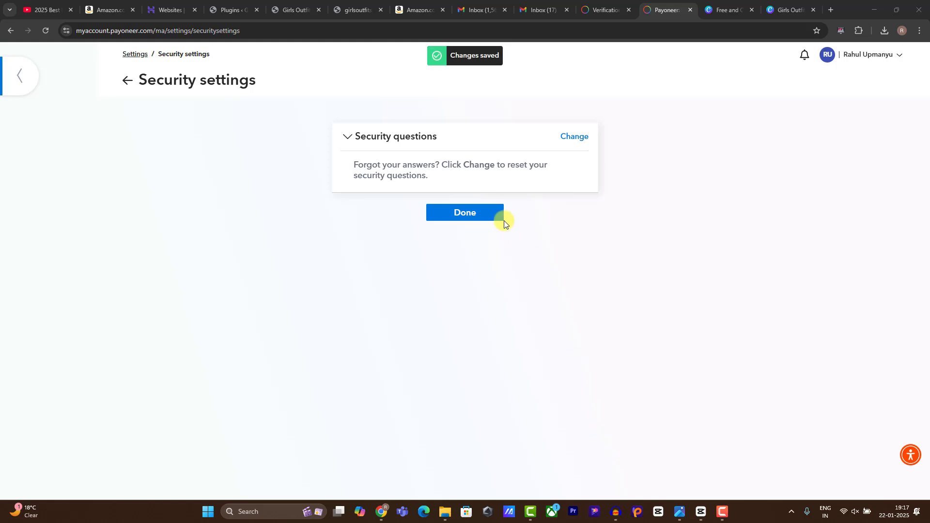
left_click(479, 221)
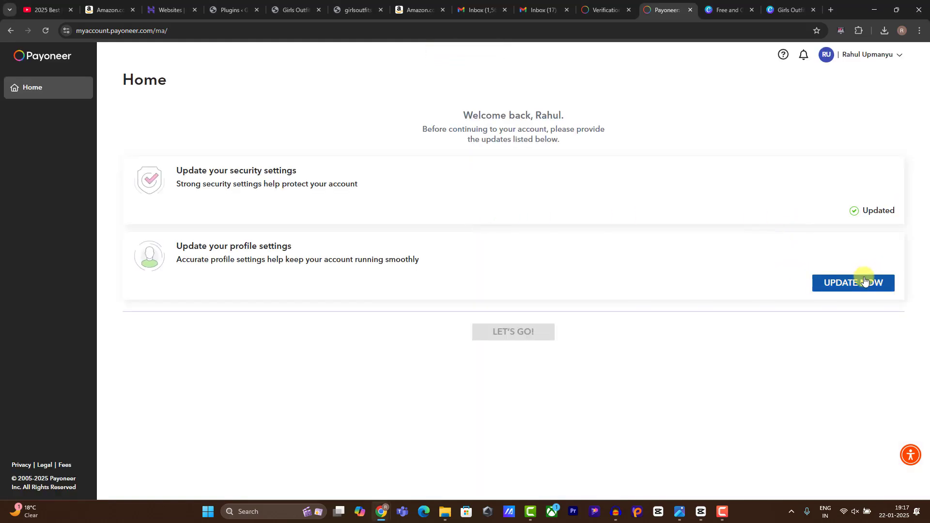
Save purpose code P1107 - Educational services in profile settings and enter the dashboard
left_click(849, 281)
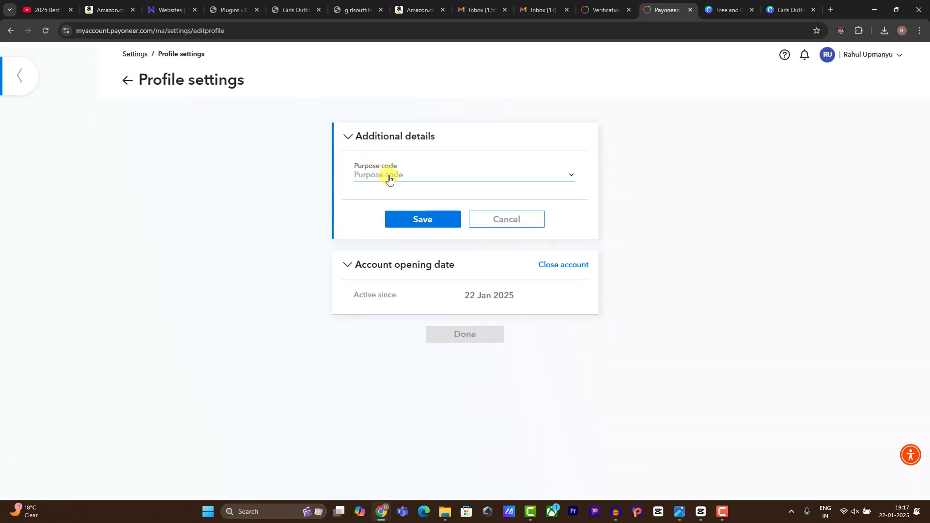
left_click(389, 177)
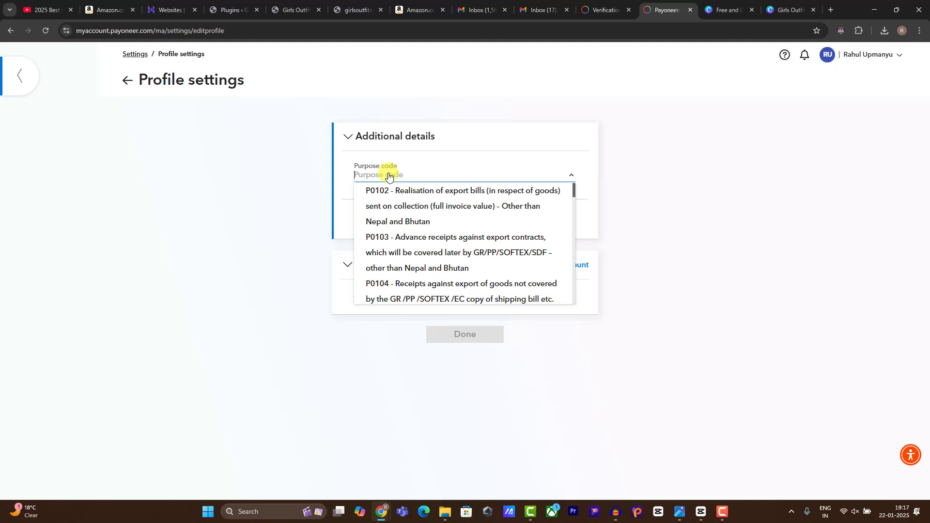
left_click(478, 161)
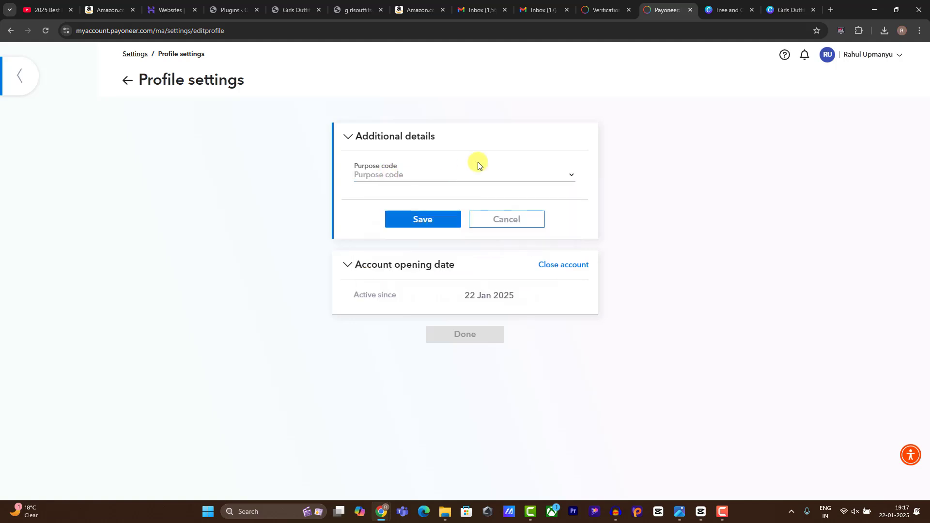
left_click(414, 174)
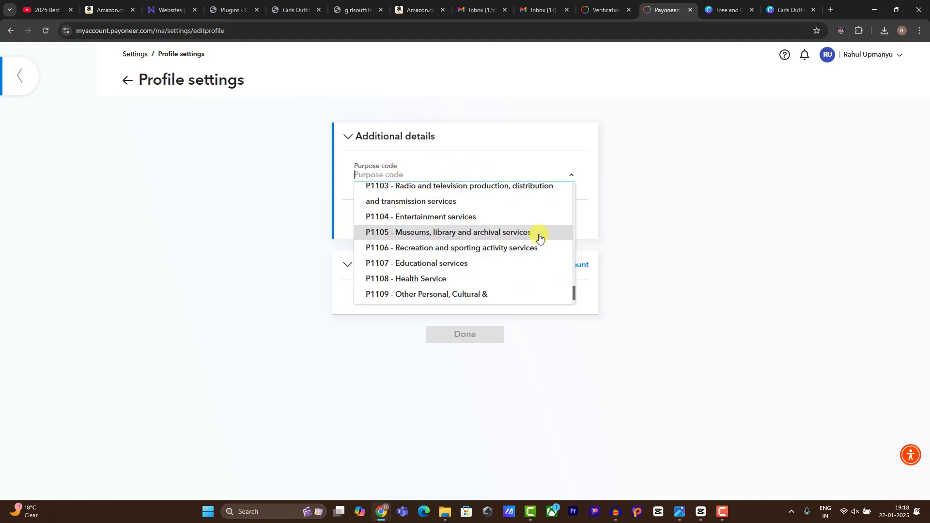
left_click(445, 264)
left_click(423, 221)
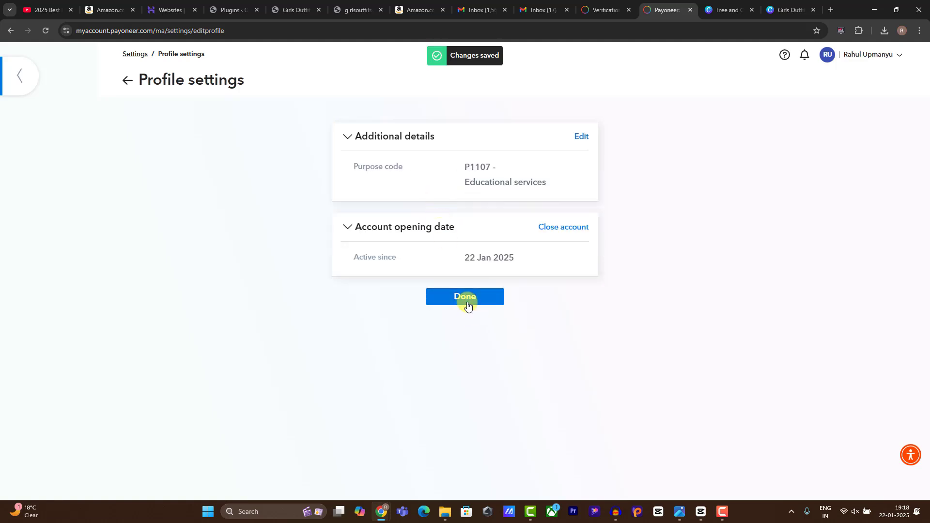
left_click(467, 304)
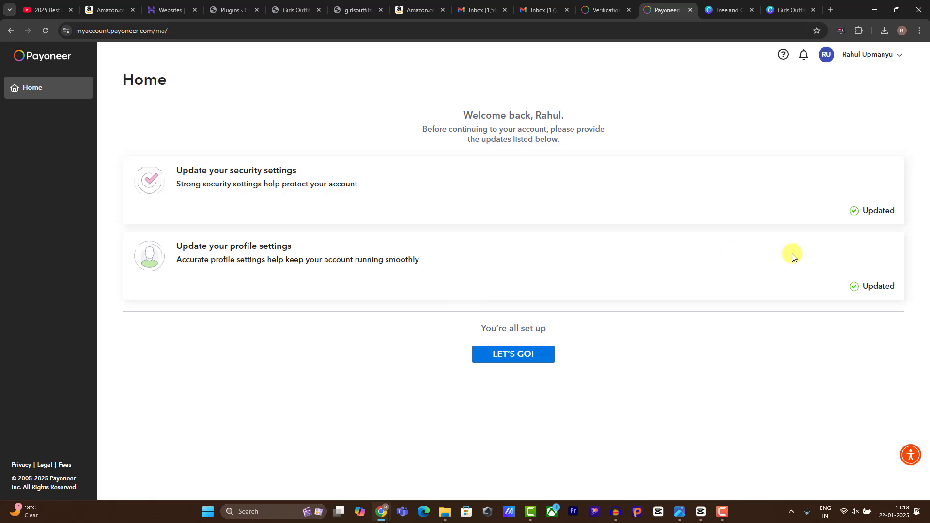
left_click(513, 359)
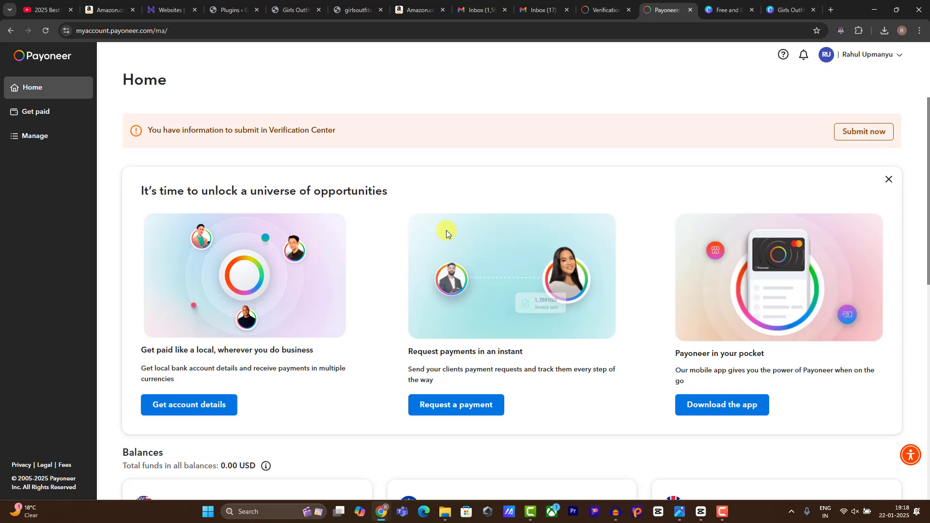
Open the 0.00 USD balance and choose Get bank account details
scroll(853, 176, "down", 5)
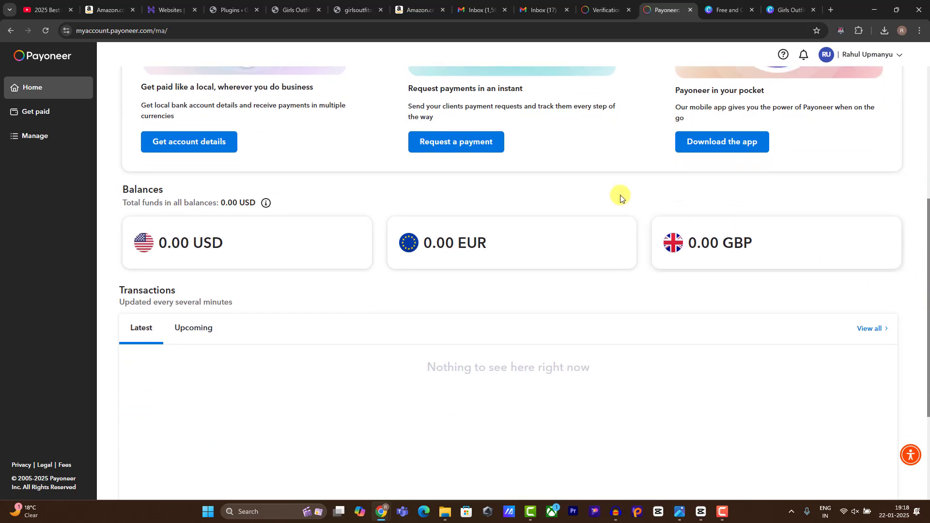
left_click(204, 245)
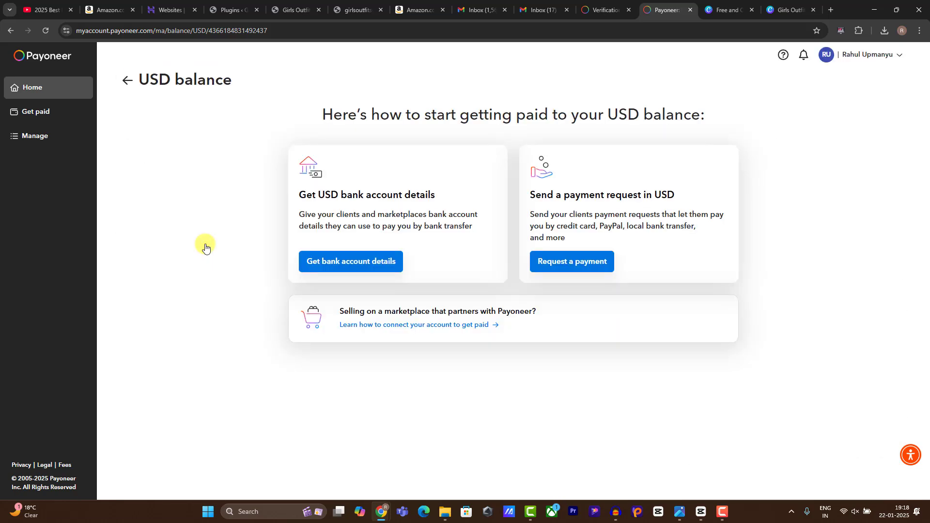
left_click(364, 260)
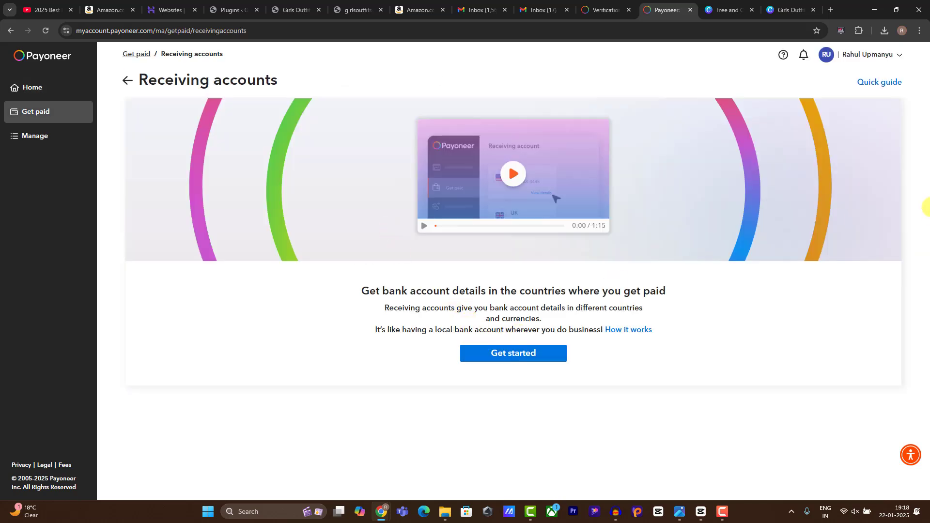
Select USA, UK, Australia, Eurozone, Canada and Japan receiving accounts and submit the request
left_click(509, 355)
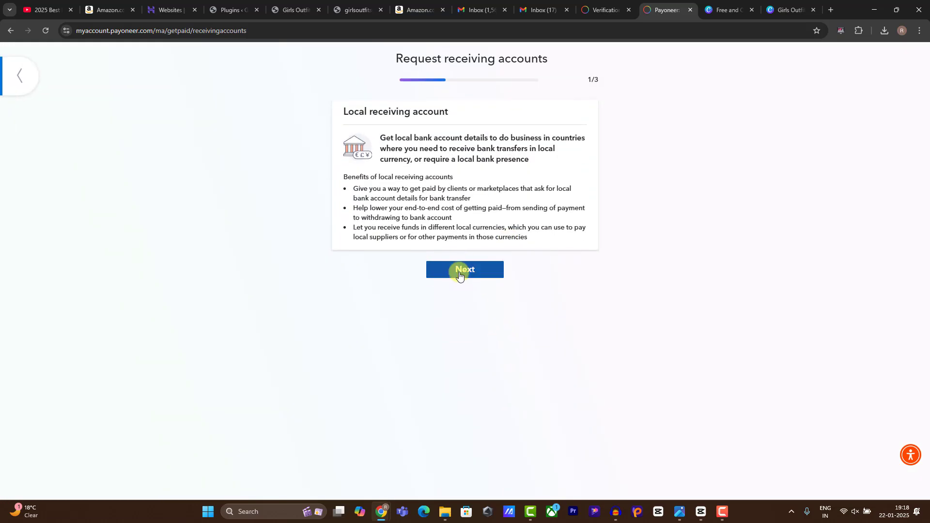
left_click(459, 273)
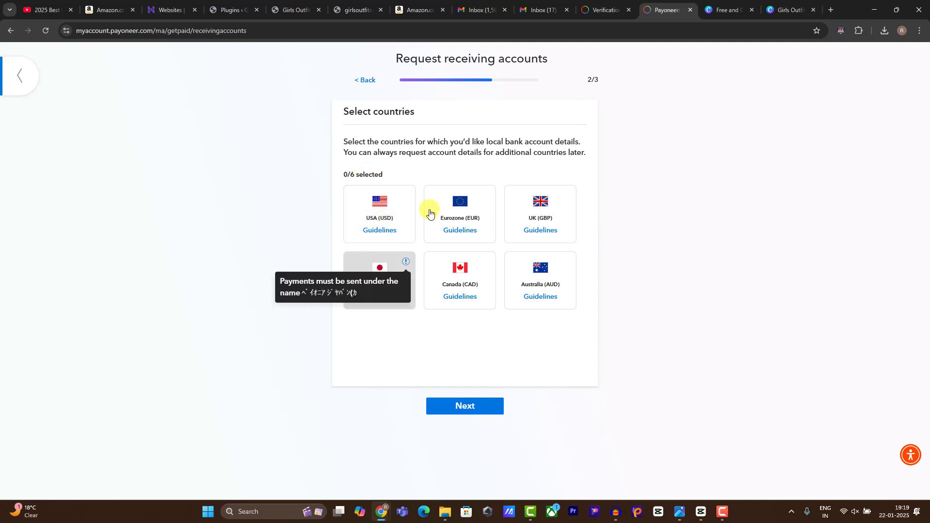
left_click(387, 210)
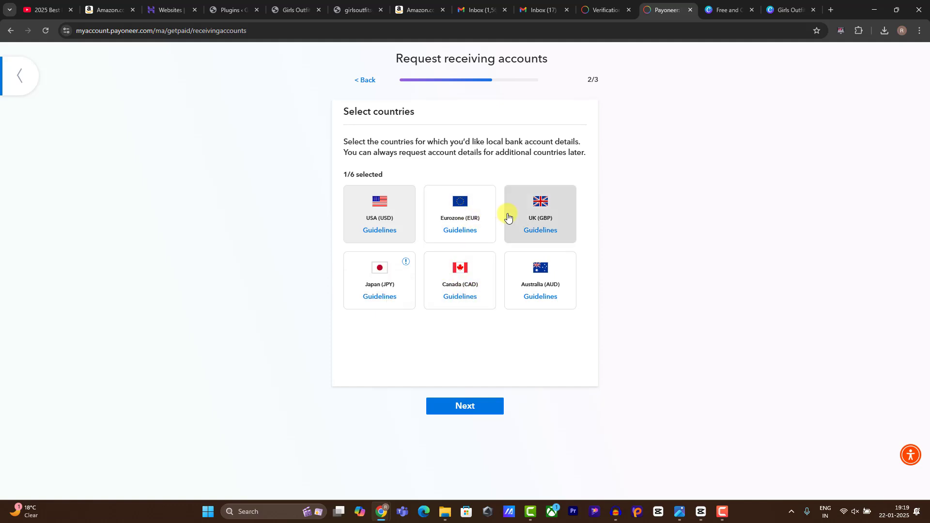
left_click(531, 216)
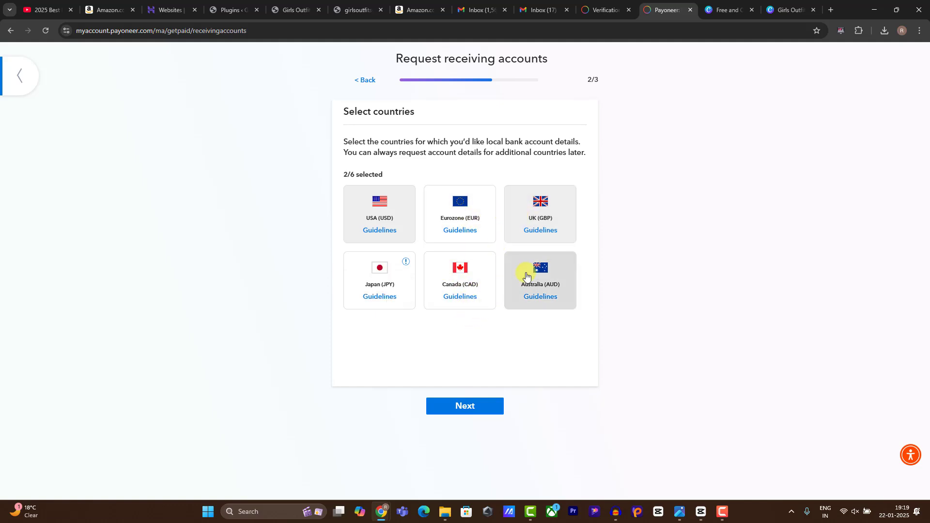
left_click(463, 285)
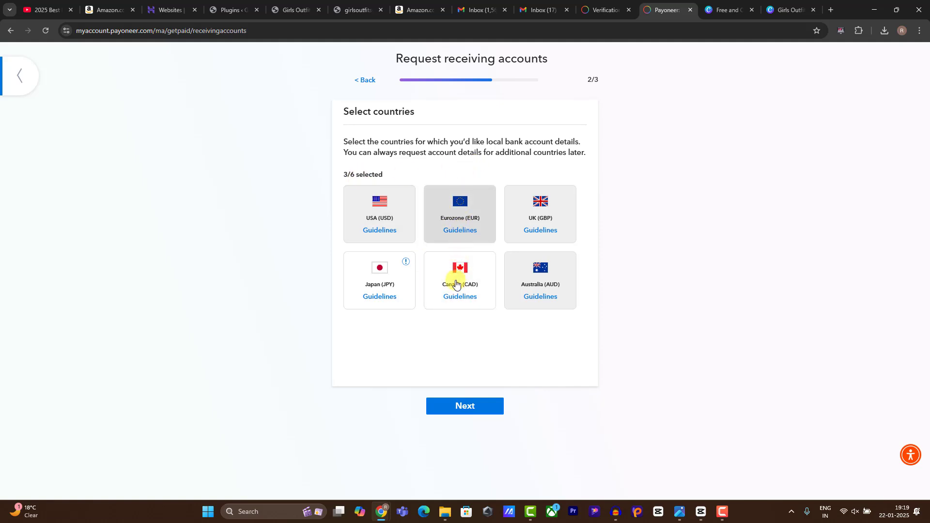
left_click(456, 285)
left_click(382, 273)
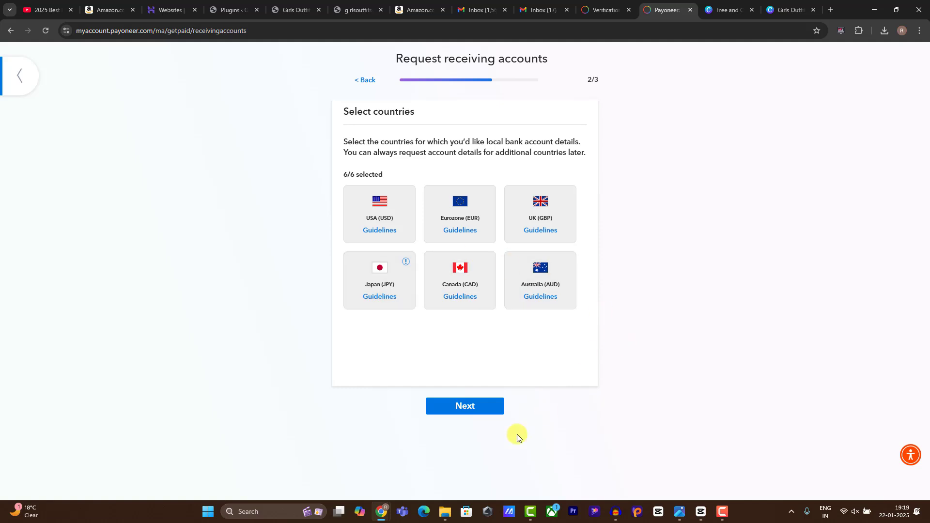
left_click(474, 408)
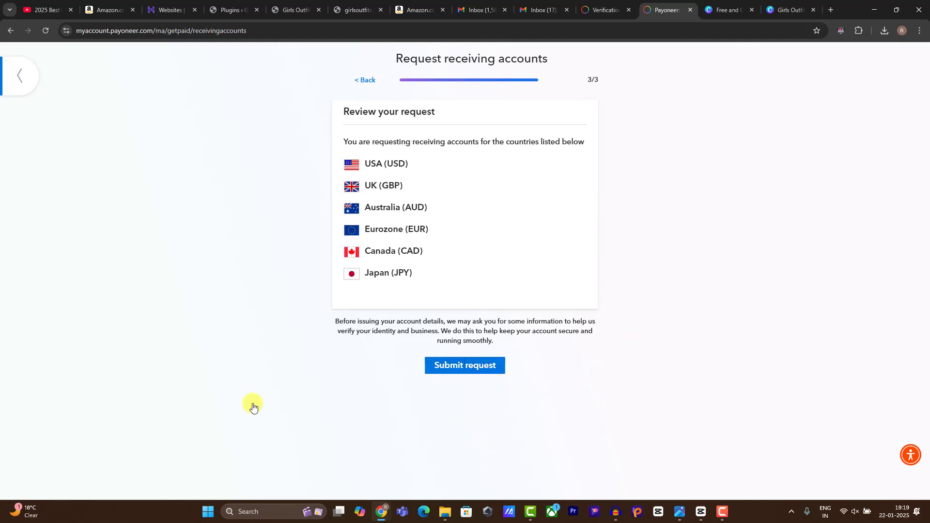
left_click(433, 368)
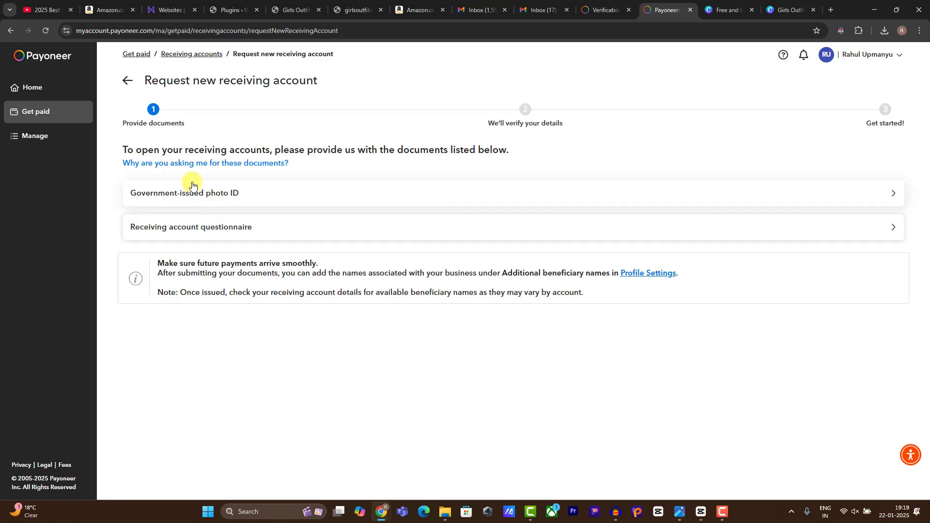
Provide the PAN card image as the government-issued photo ID and submit it
left_click(223, 201)
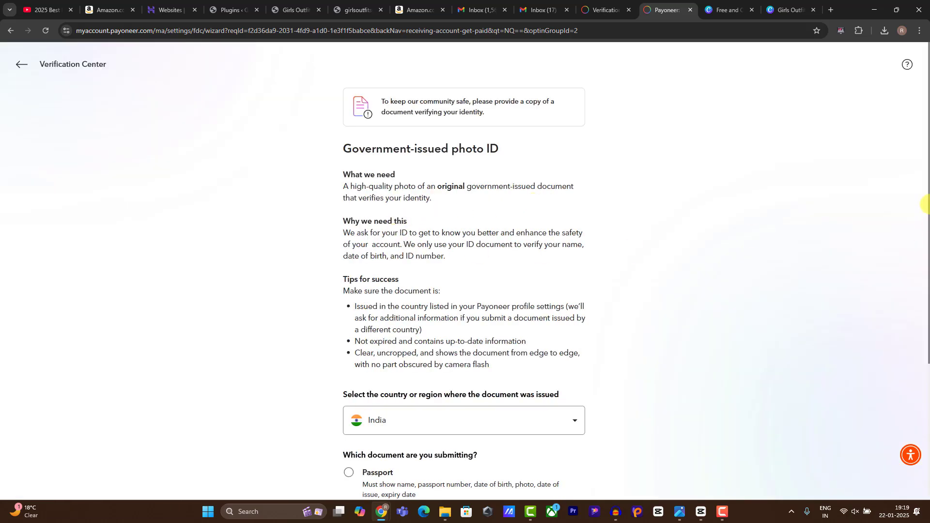
left_click_drag(929, 204, 926, 337)
left_click(348, 370)
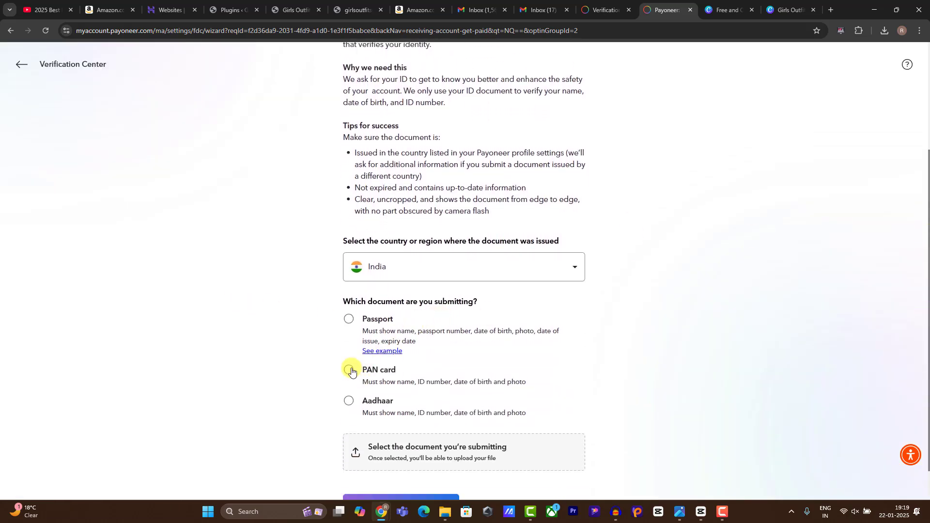
left_click_drag(927, 272, 926, 347)
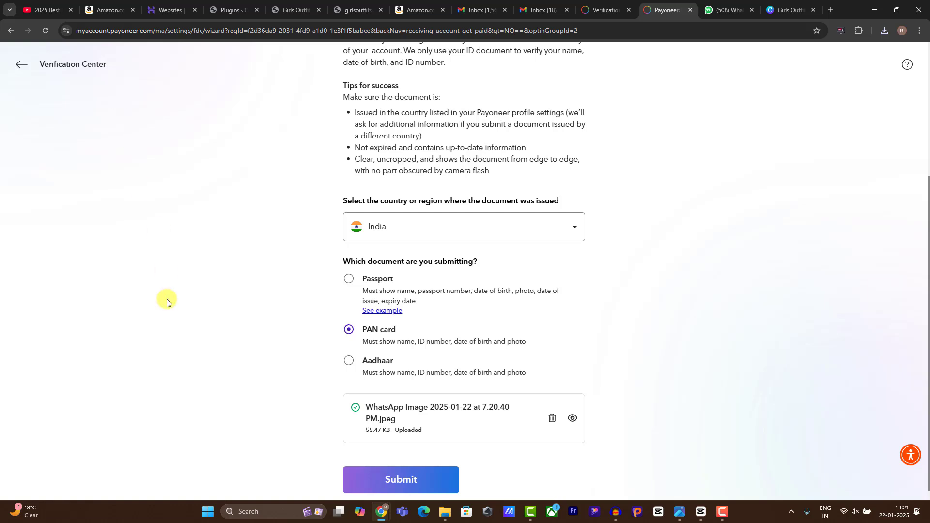
left_click_drag(921, 296, 459, 373)
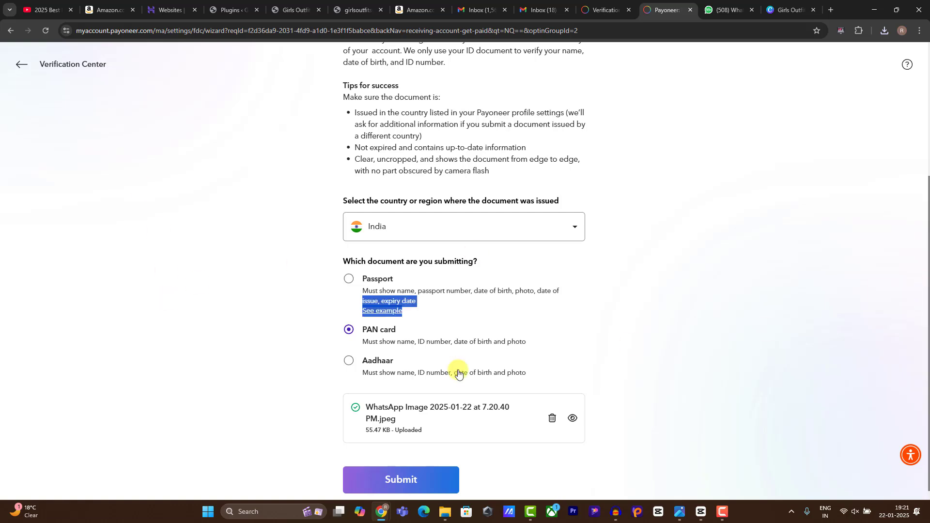
left_click(385, 477)
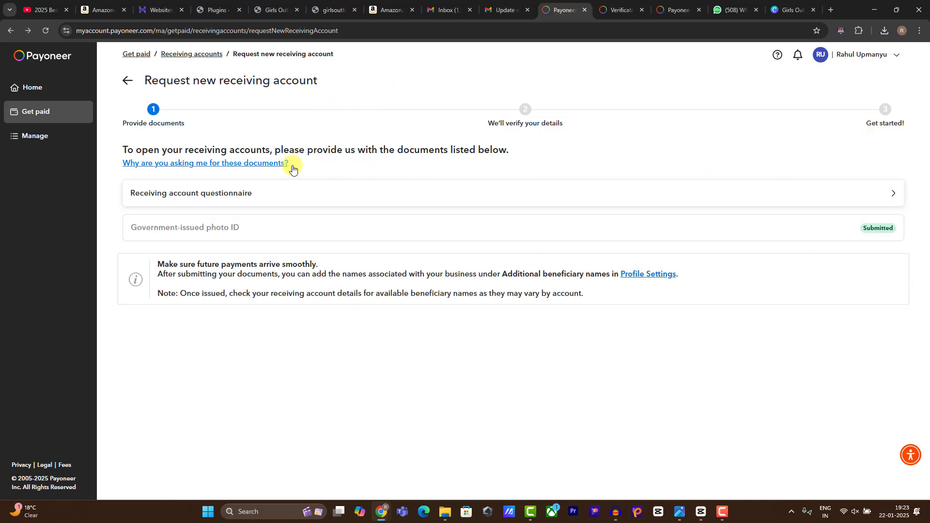
Open the receiving account questionnaire and choose Digital goods for business category and description
left_click(280, 199)
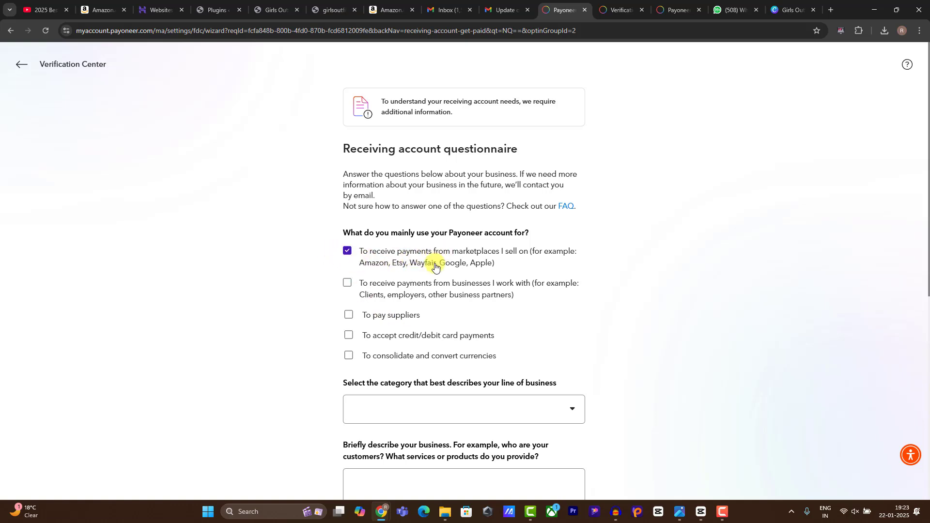
left_click_drag(397, 283, 402, 251)
scroll(406, 246, "down", 4)
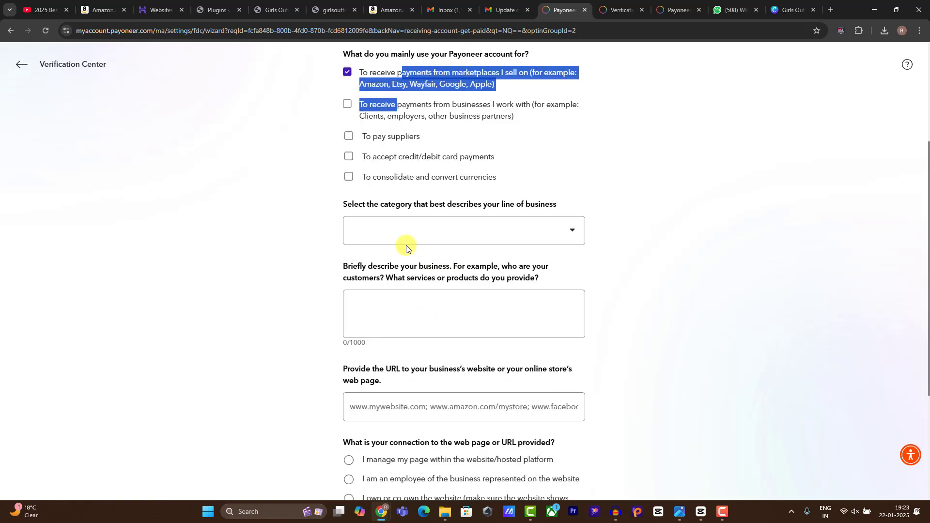
left_click(436, 236)
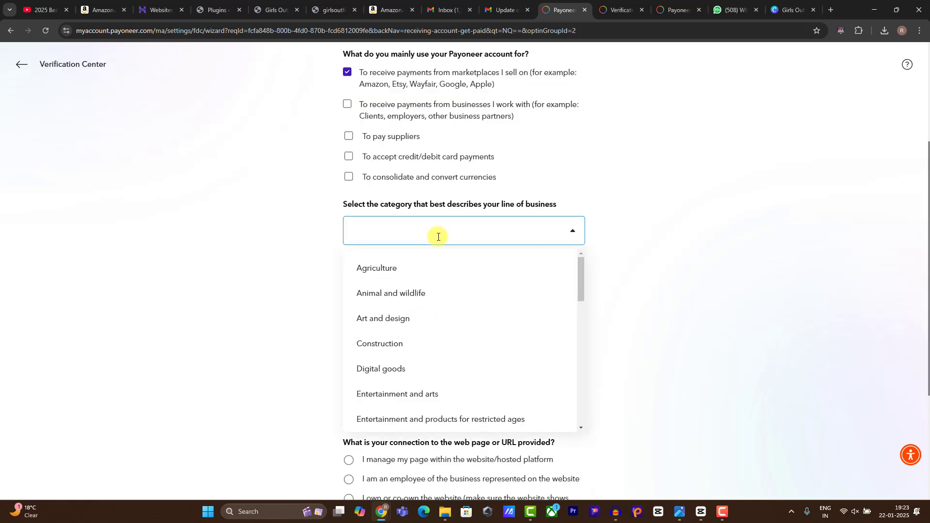
left_click_drag(583, 280, 442, 368)
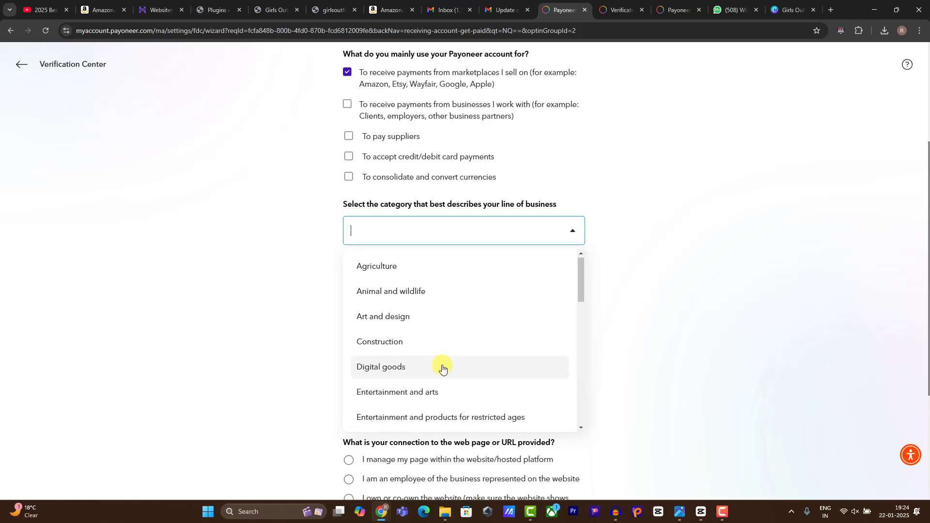
left_click(442, 369)
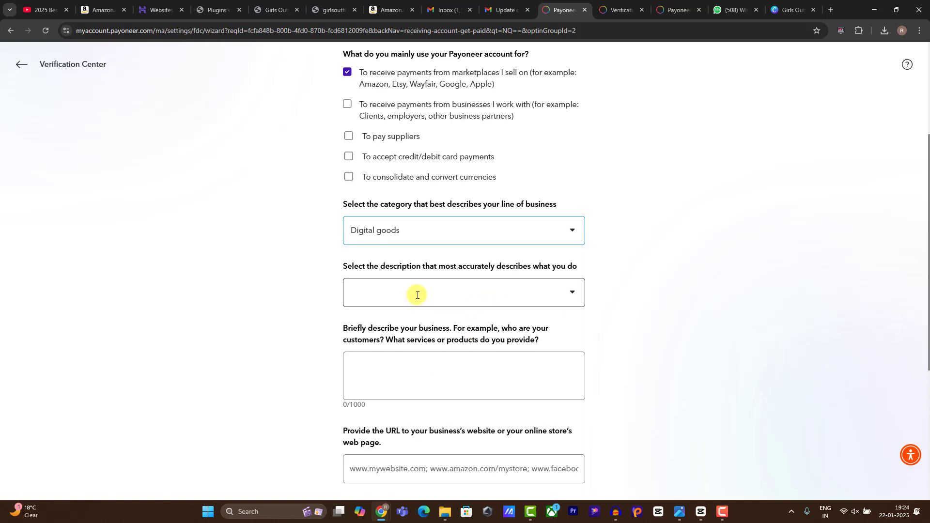
left_click(485, 290)
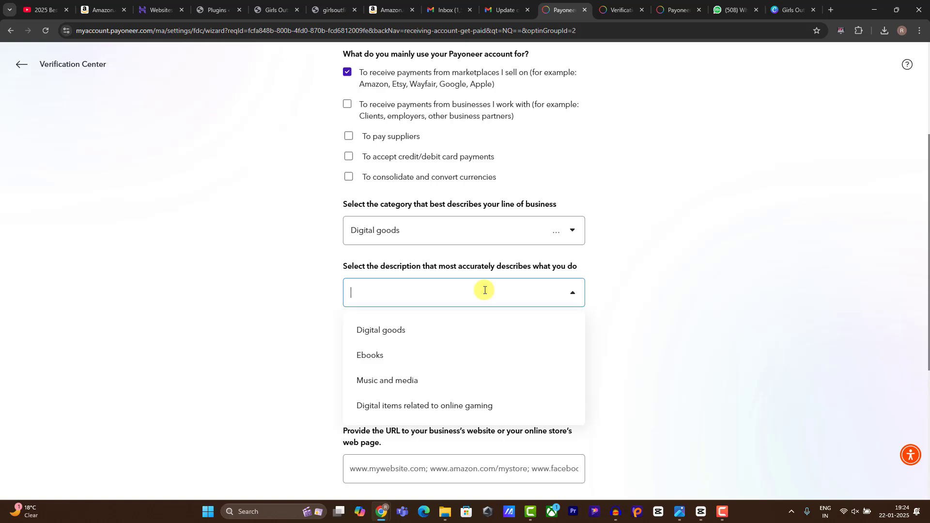
left_click(491, 334)
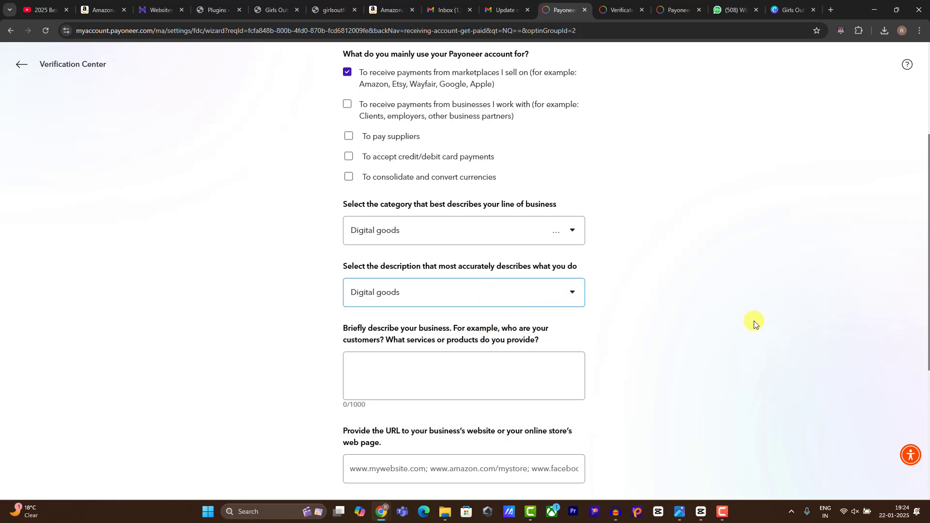
left_click_drag(923, 283, 893, 329)
left_click(539, 369)
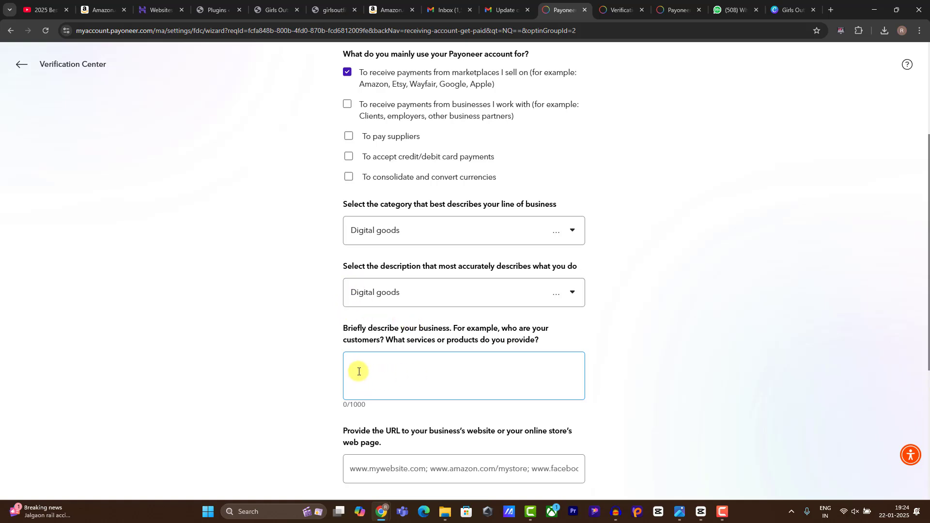
Copy the girlsoutfitss.com address from a new tab, then return to the Payoneer questionnaire
left_click(832, 10)
type("gi")
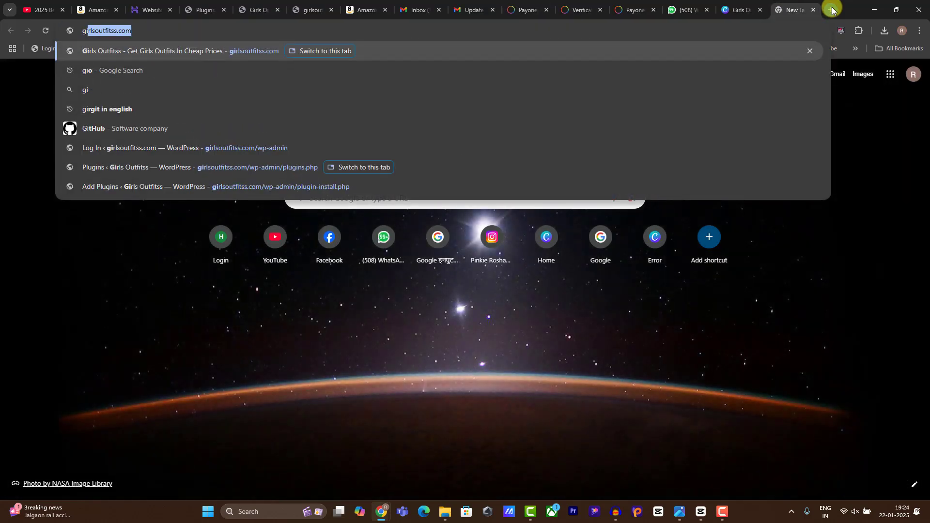
type("a")
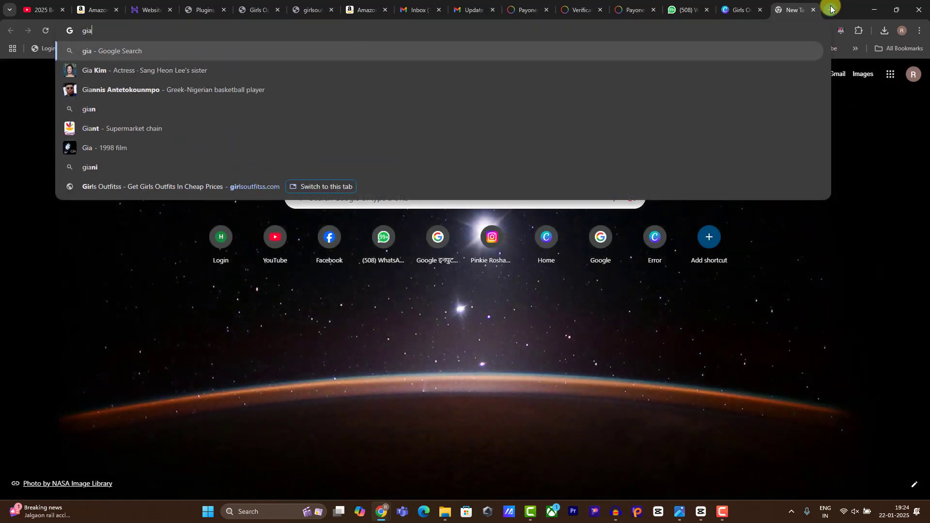
key("BackSpace")
type("rlsoutfitss.com")
key("ctrl+a")
key("ctrl+c")
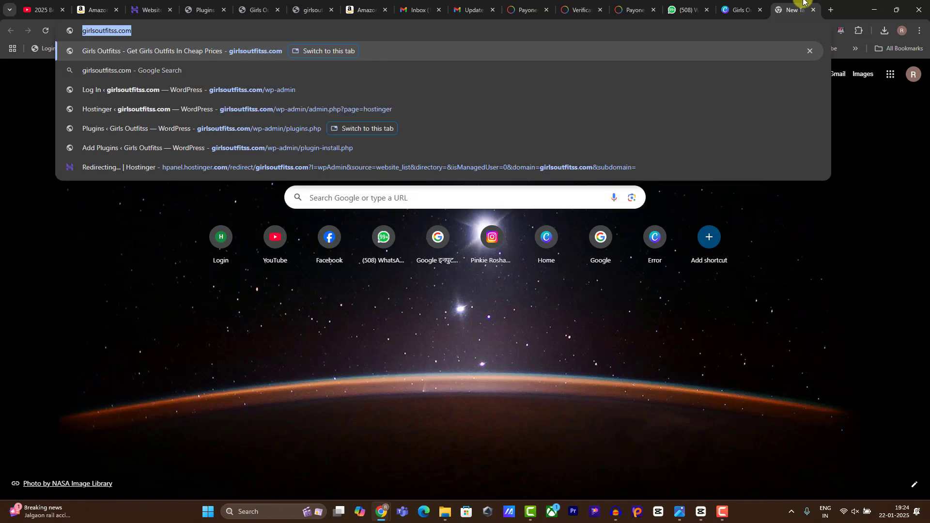
left_click(636, 6)
left_click(687, 6)
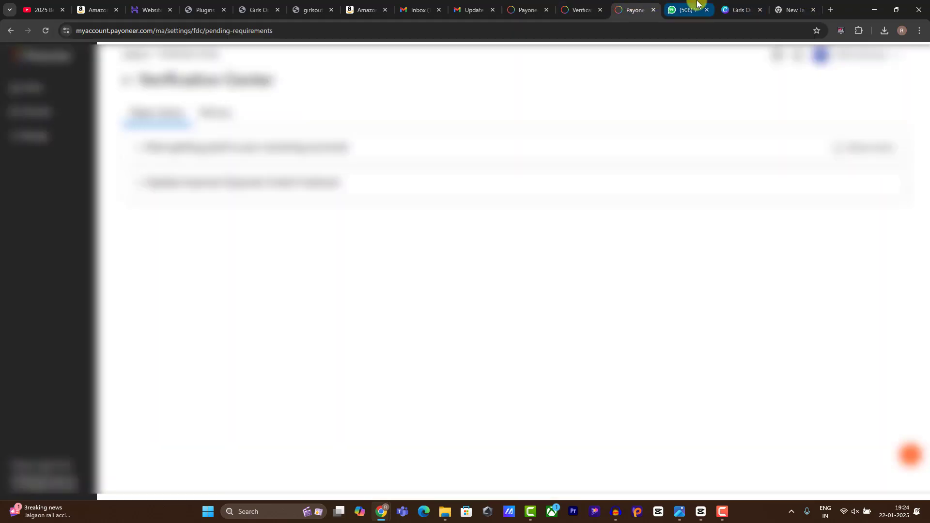
left_click(743, 3)
Paste the girlsoutfitss.com URL into the website field, removing the copy misplaced in the description
left_click(528, 7)
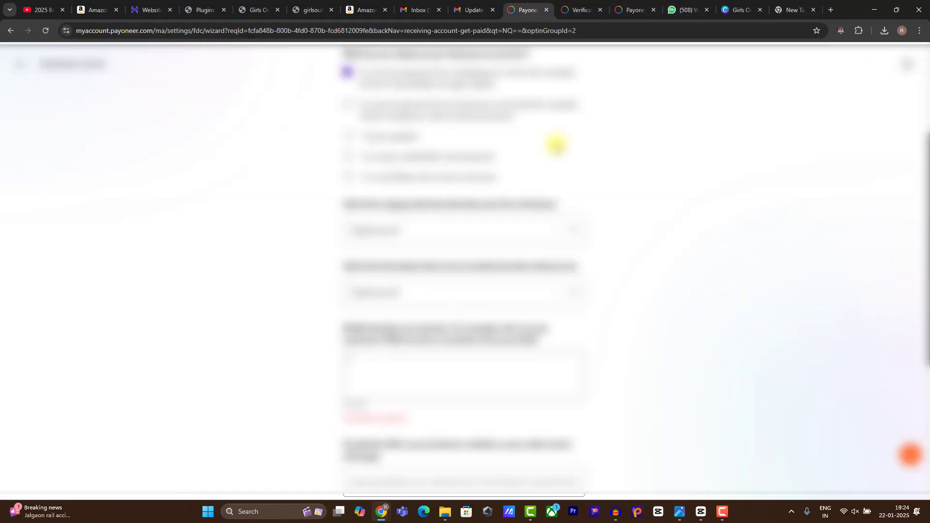
left_click(409, 380)
key("ctrl+v")
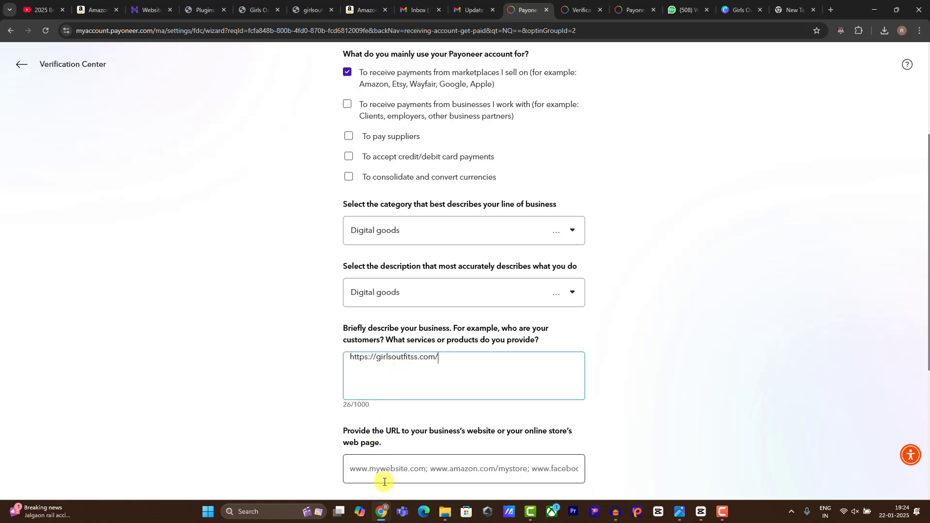
left_click(384, 474)
key("ctrl+v")
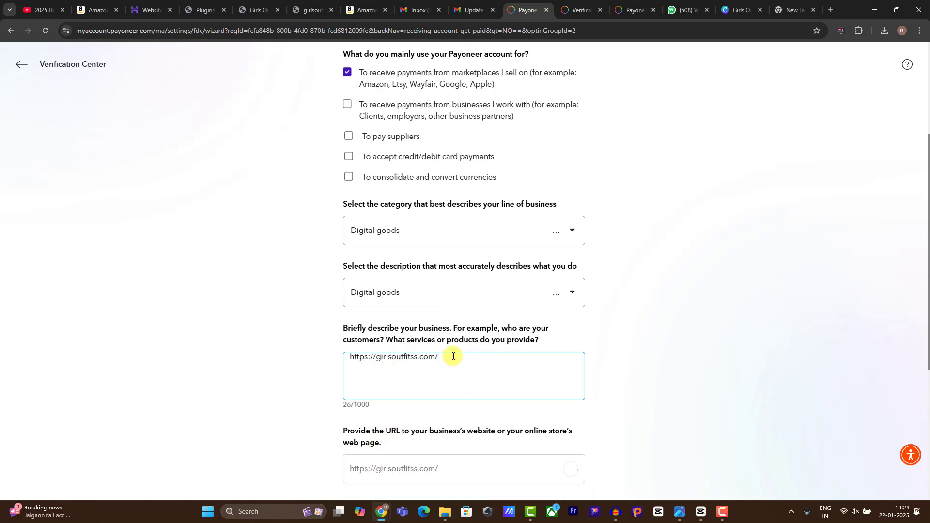
left_click_drag(451, 355, 292, 333)
key("BackSpace")
left_click_drag(928, 321, 929, 457)
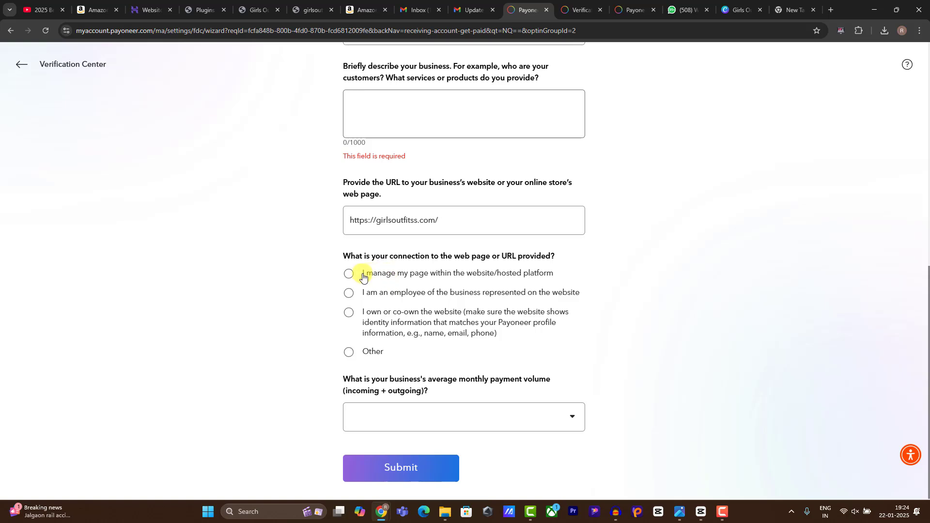
Select 'I manage my page', set volume to 2,501–10,000 USD, and paste the affiliate description
left_click(409, 277)
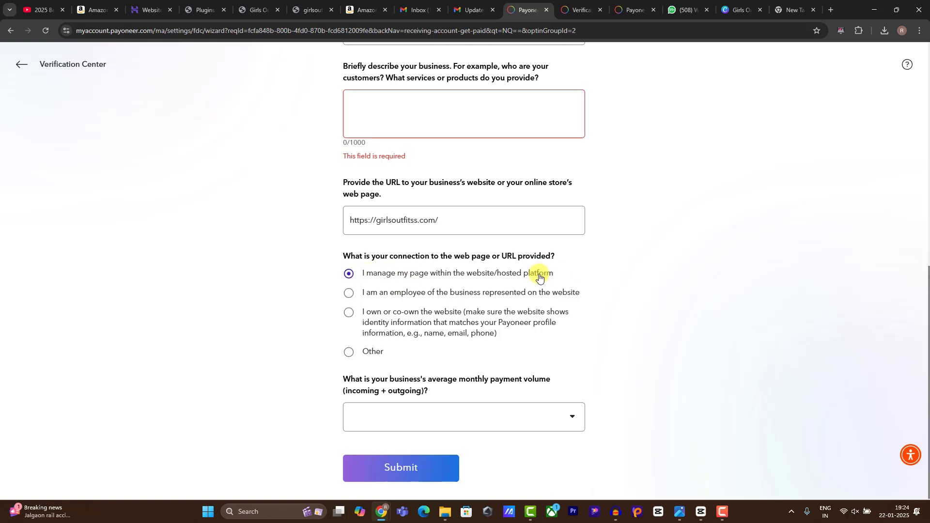
left_click(454, 423)
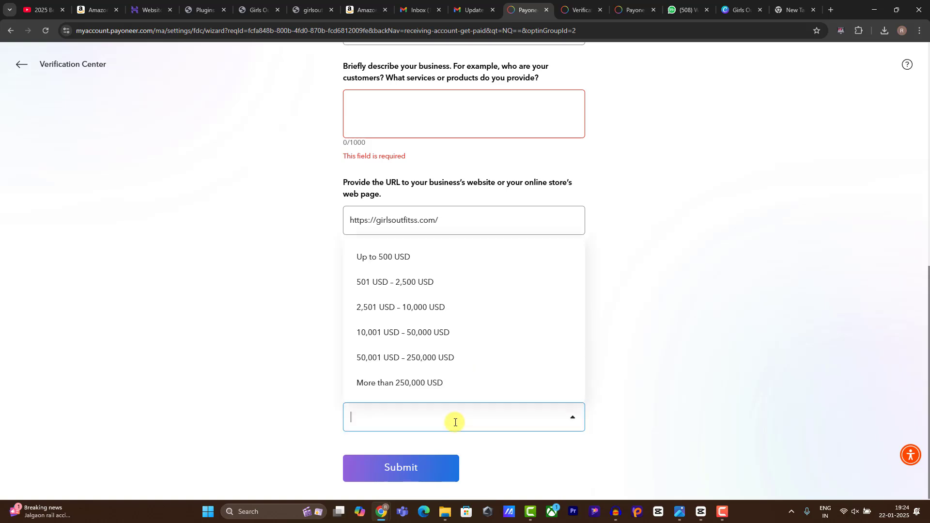
left_click(389, 262)
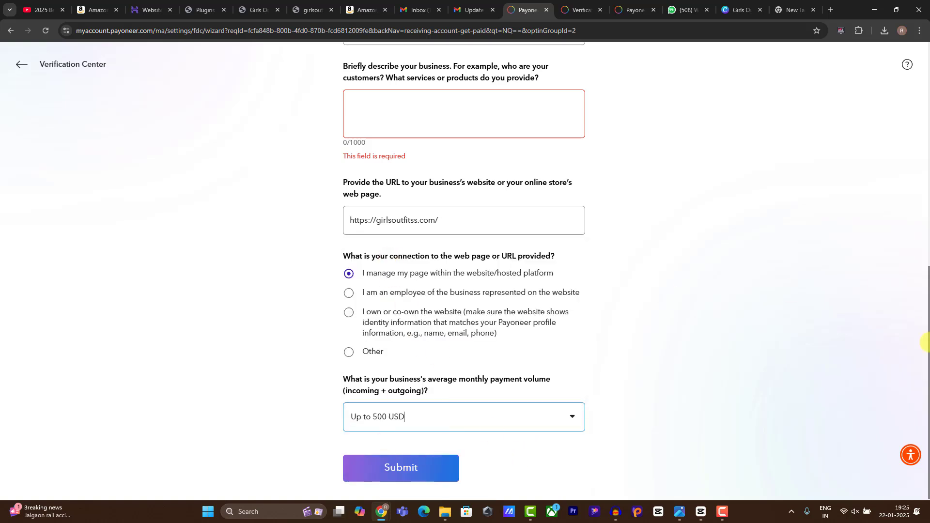
scroll(926, 343, "up", 1)
scroll(927, 342, "down", 1)
left_click(384, 417)
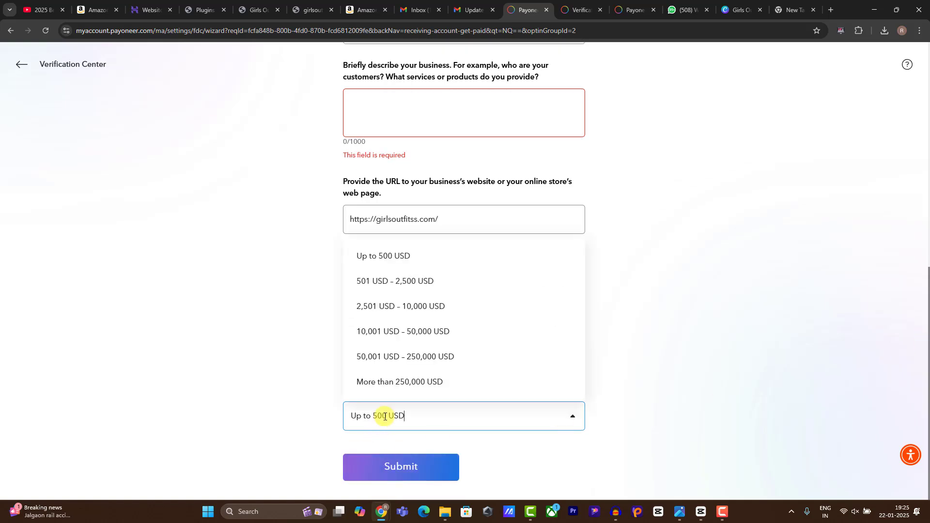
left_click(383, 311)
left_click(492, 132)
type("I will receive payments from amazon affiliate.")
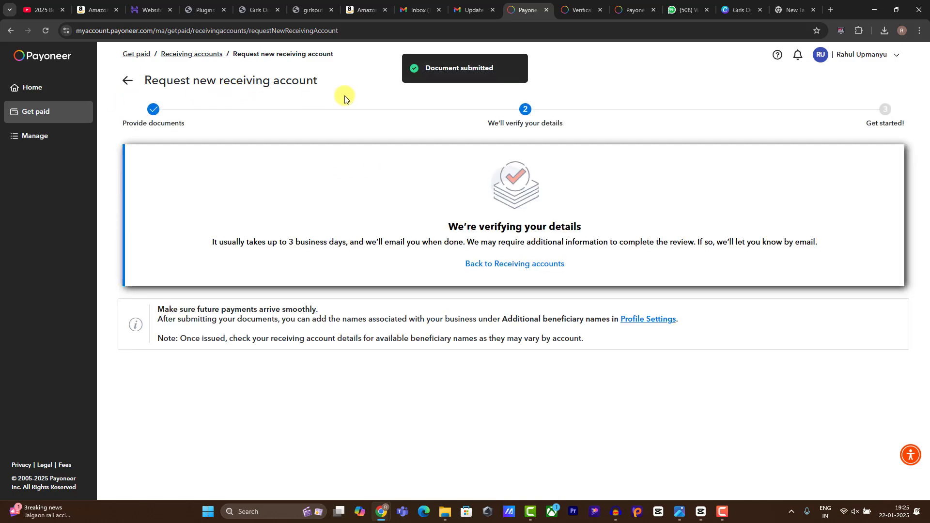
left_click(526, 265)
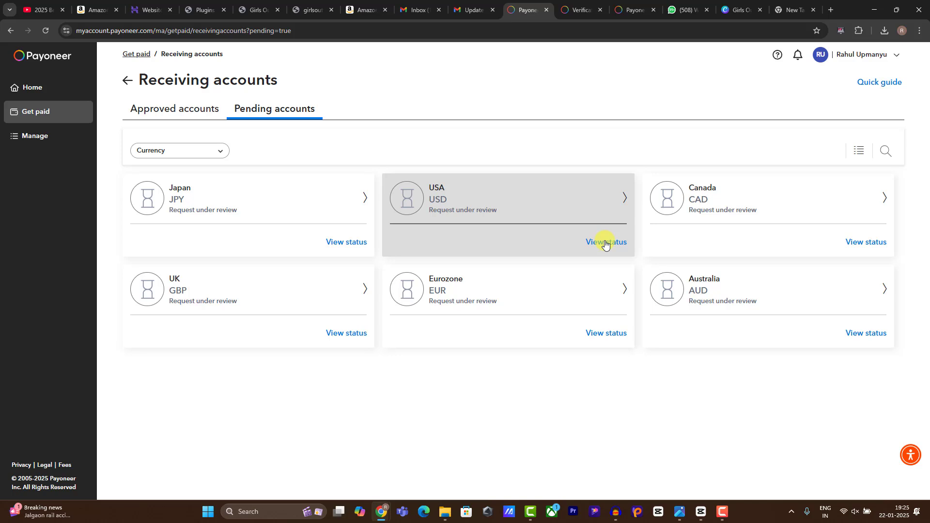
left_click(581, 256)
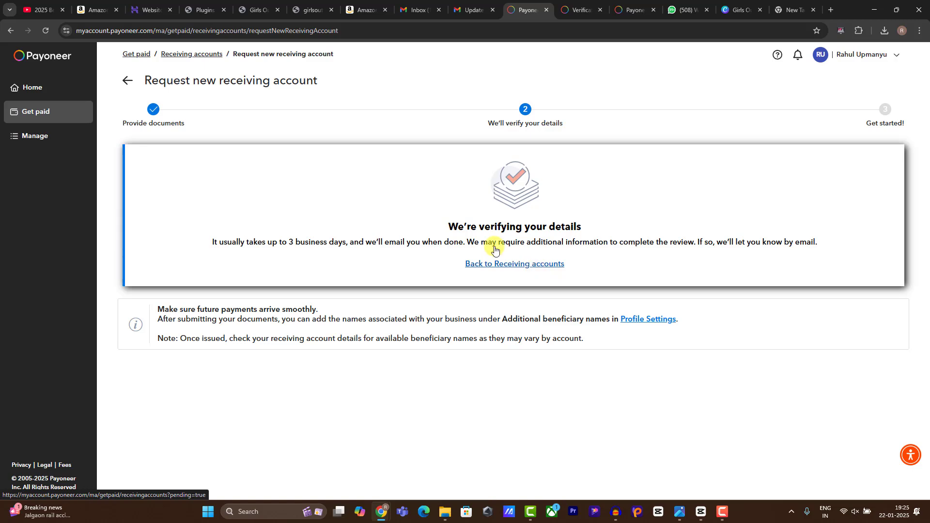
mouse_move(383, 509)
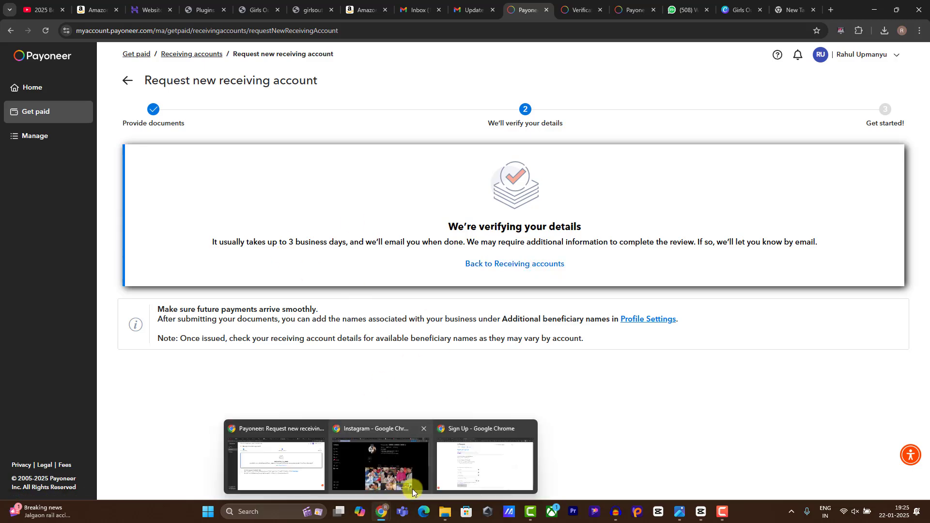
In the incognito window, go to Amazon.com Associates Central and start adding a new bank account
left_click(499, 464)
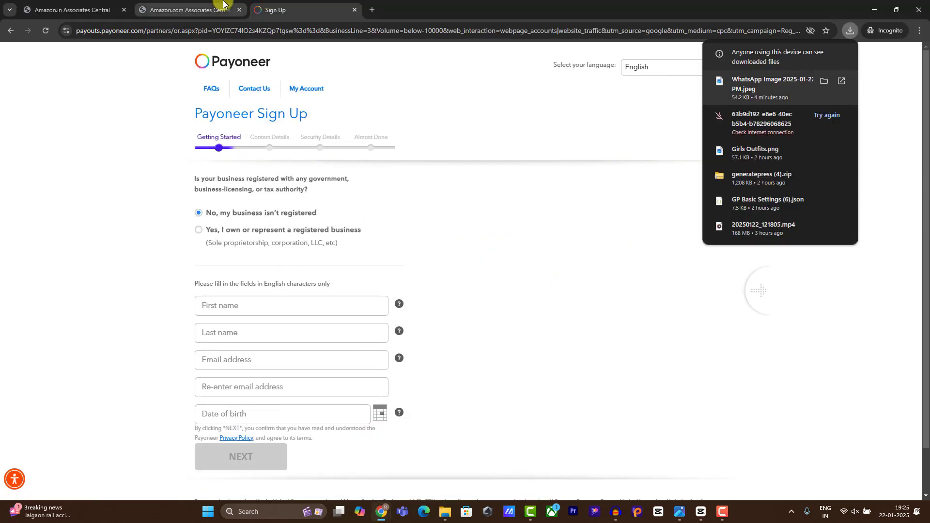
left_click(187, 10)
left_click(647, 199)
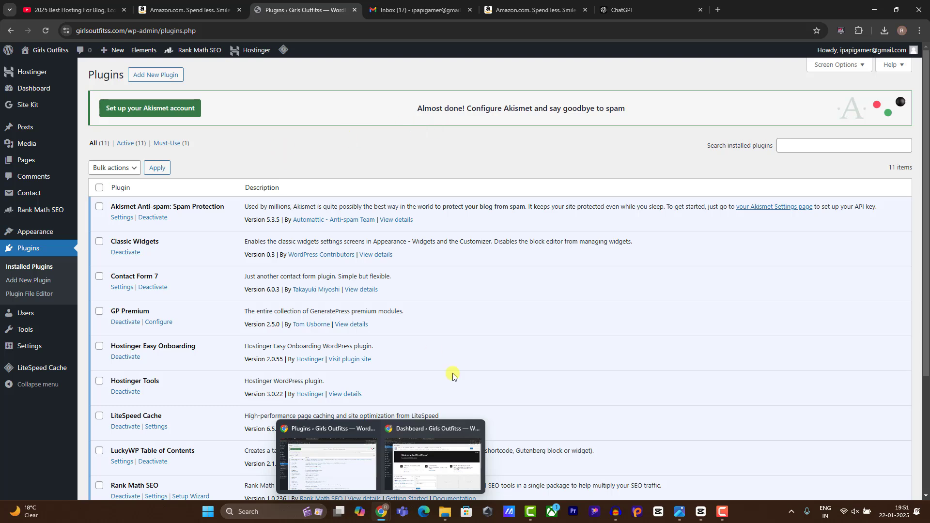
Dismiss the window previews over the Installed Plugins page and go to the Posts menu
left_click(347, 432)
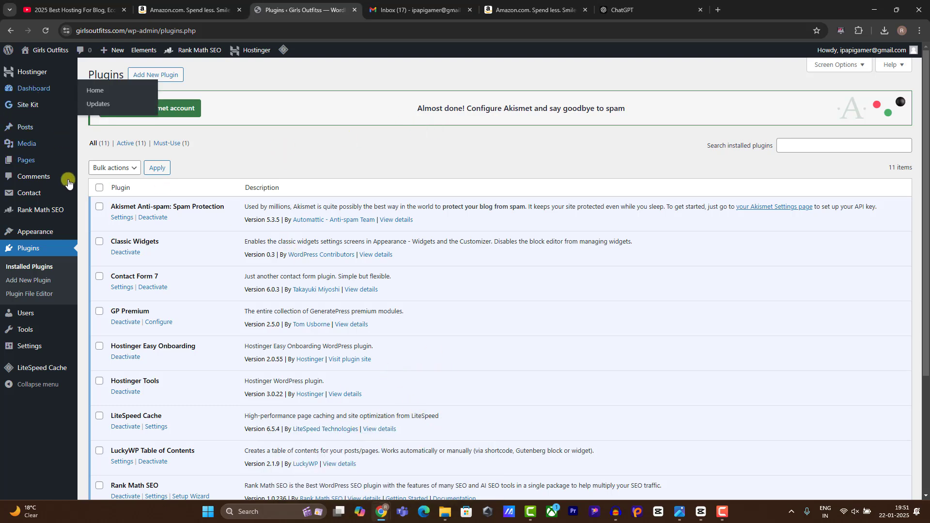
mouse_move(30, 127)
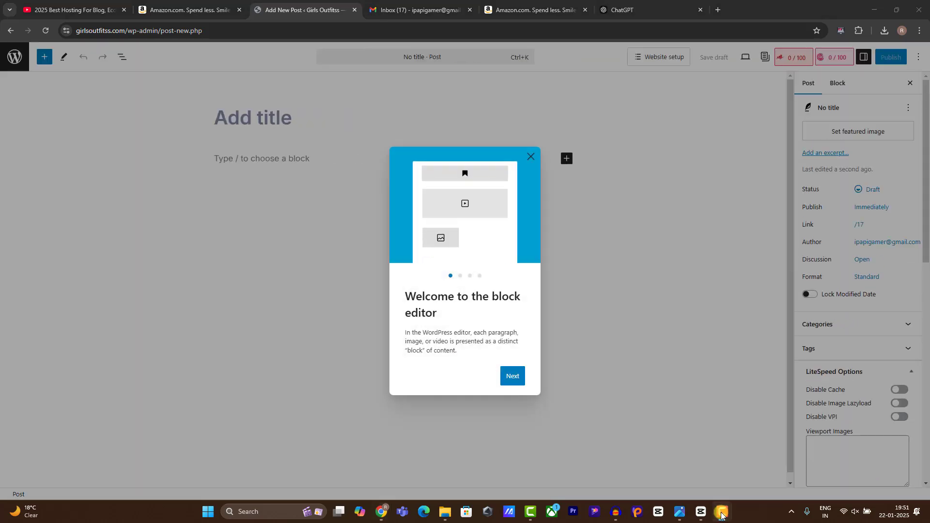
Close the welcome guide, then install and activate the Classic Editor plugin
left_click(527, 160)
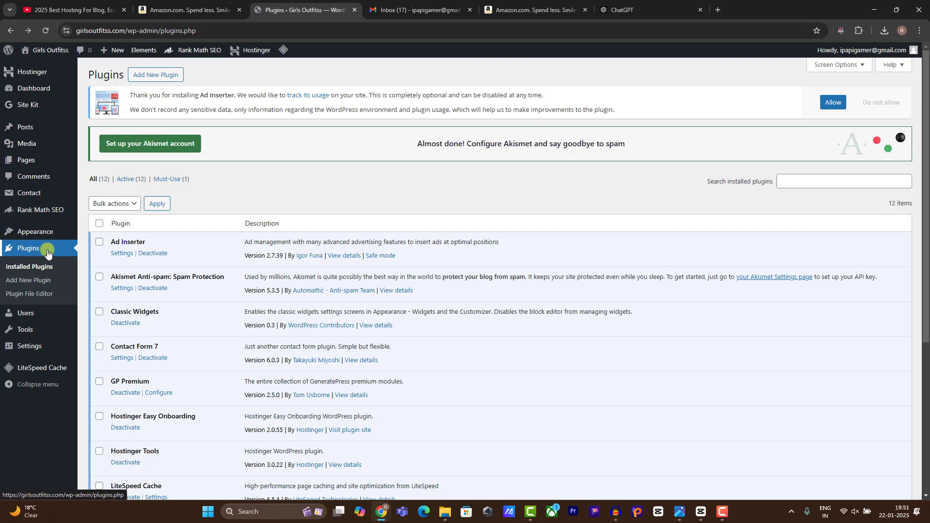
left_click(29, 280)
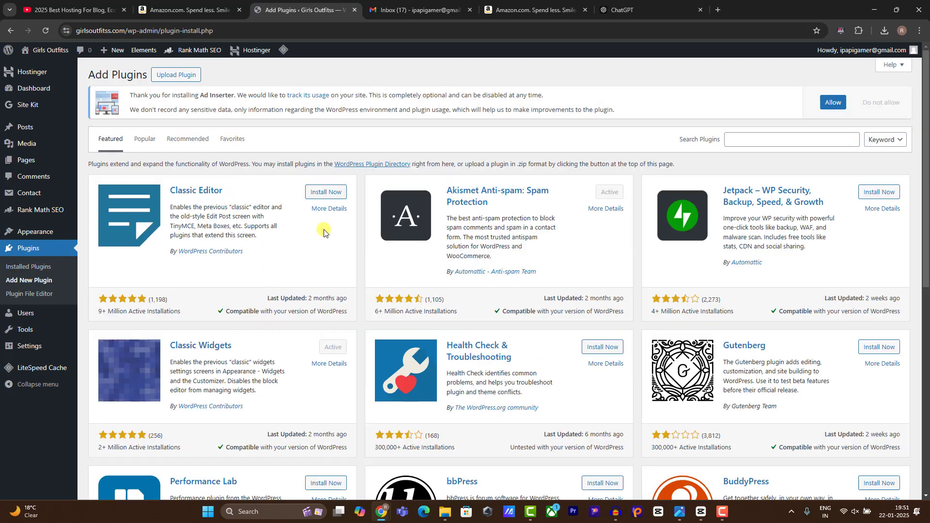
left_click(315, 187)
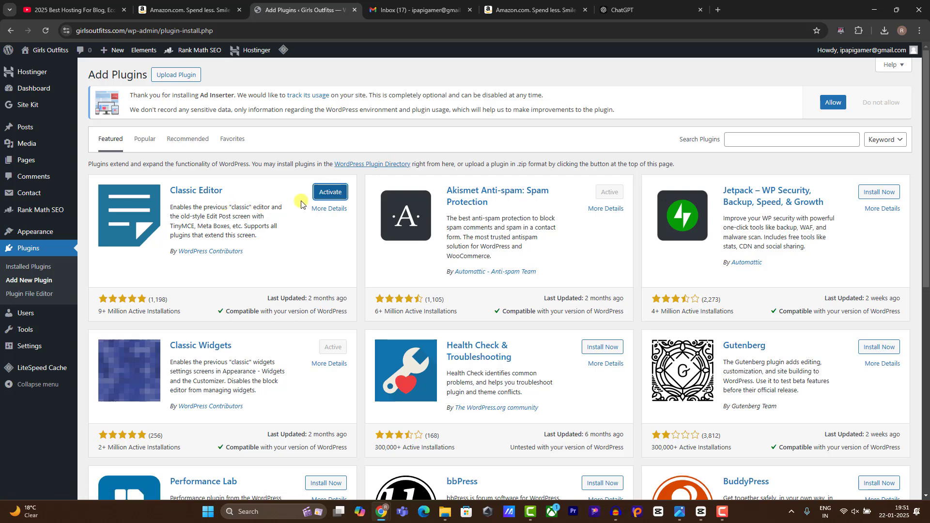
left_click(327, 194)
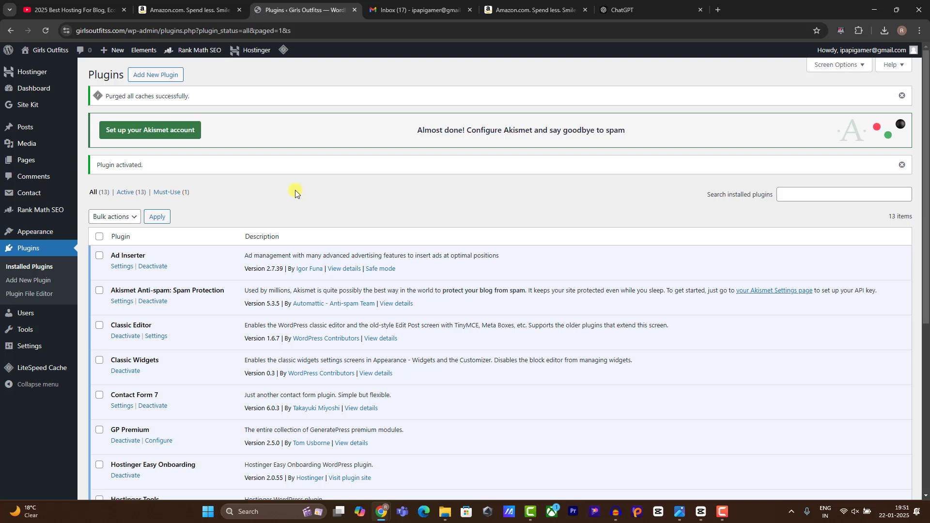
mouse_move(68, 128)
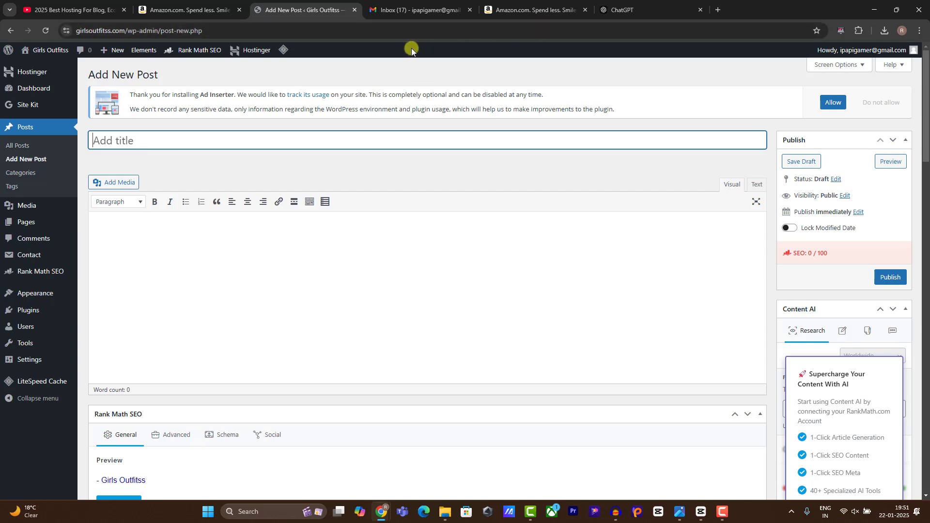
Google 'top 10 dresses on amazon for summer', open the ELLE article, then return to the draft
left_click(718, 10)
type("to")
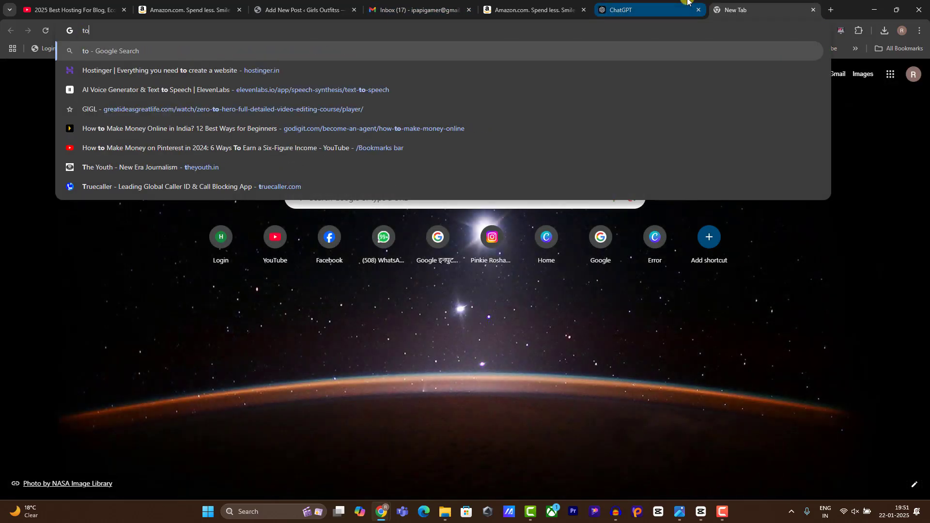
type("p 10 dress")
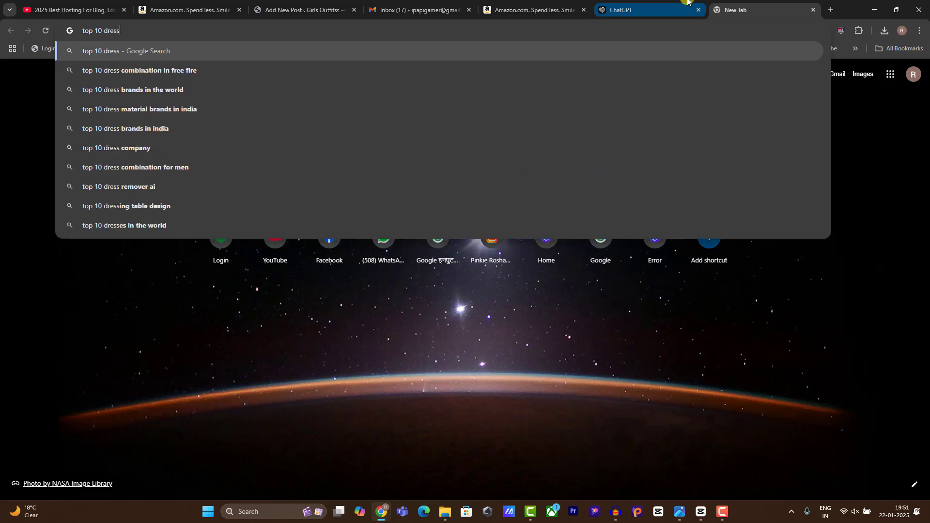
type("es n amazo")
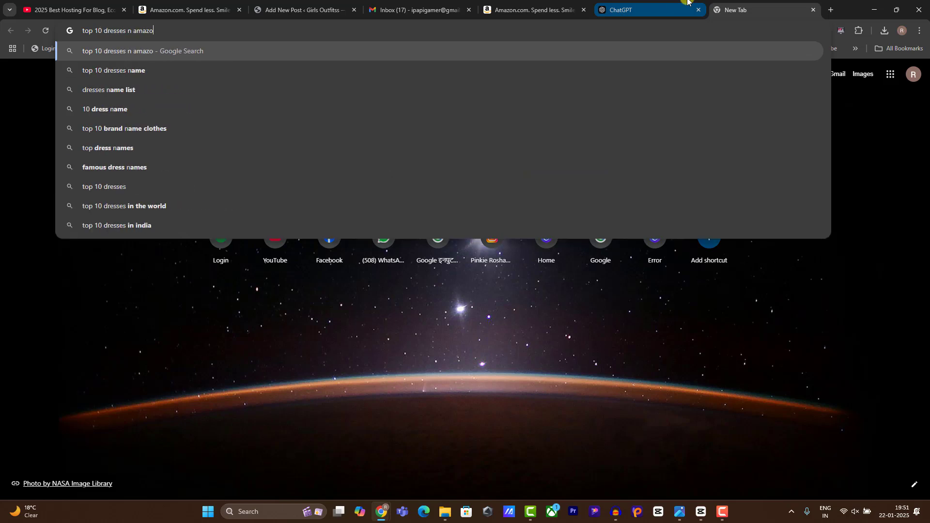
type("n fr summer\\")
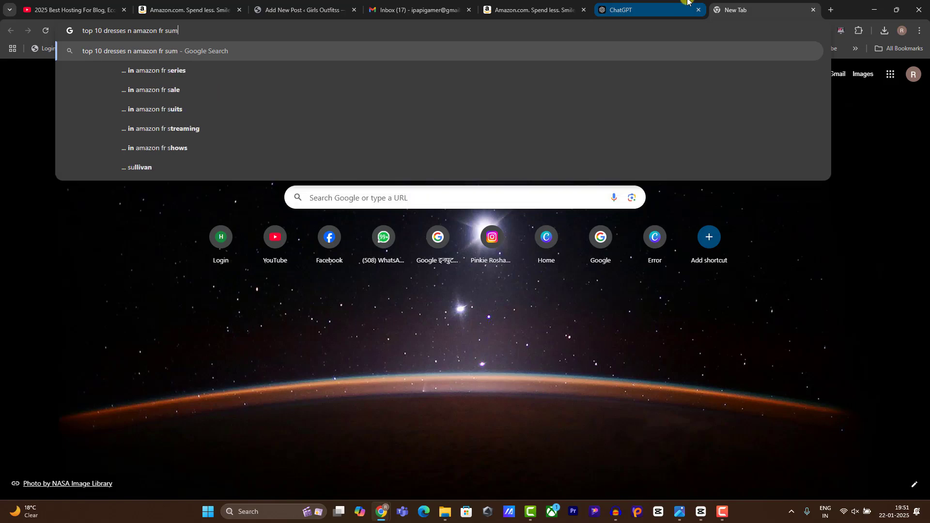
key("Return")
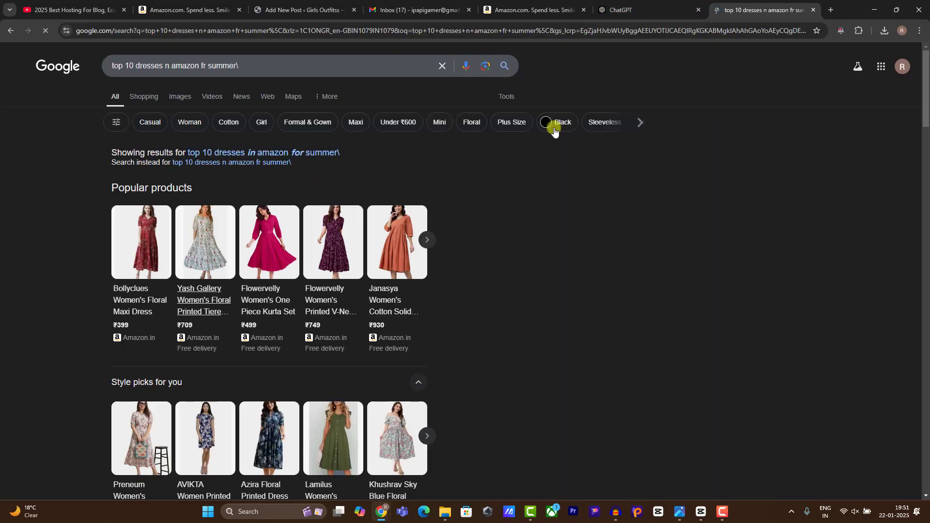
left_click_drag(927, 90, 913, 338)
left_click(281, 297)
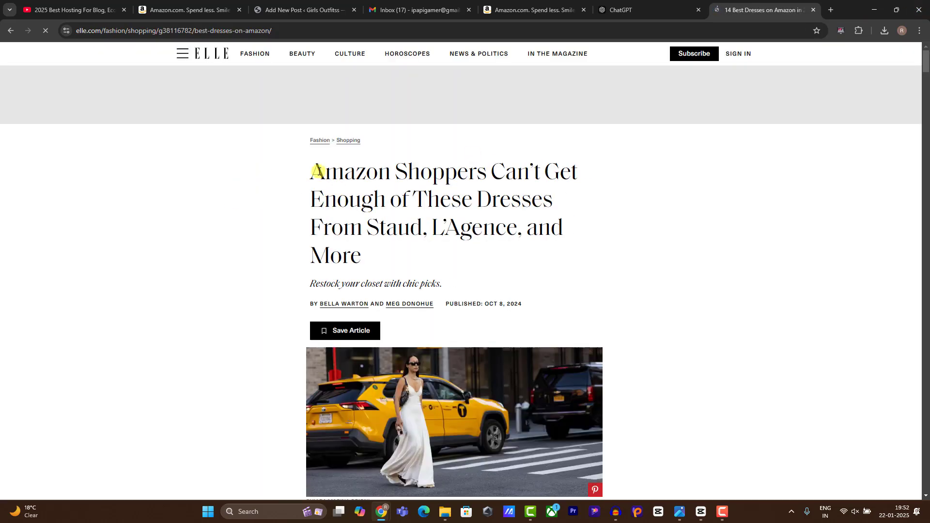
left_click_drag(324, 170, 389, 271)
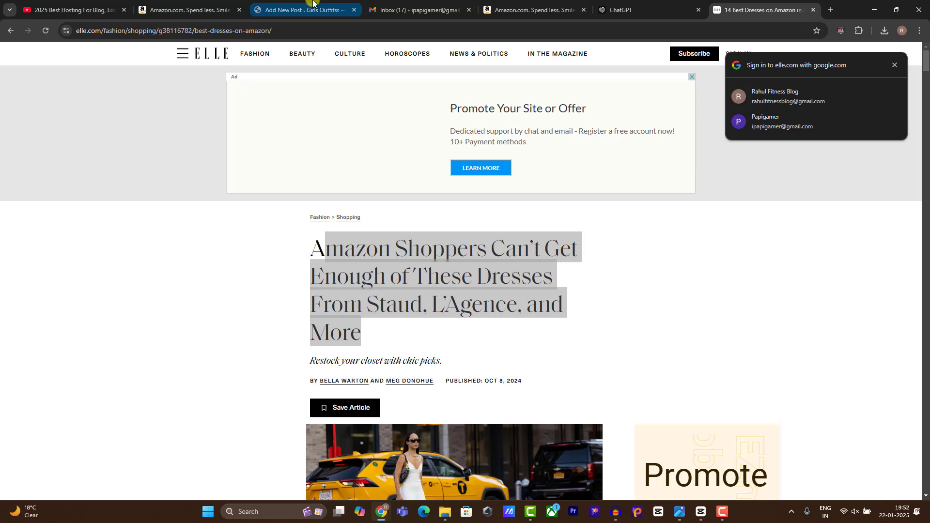
left_click(310, 9)
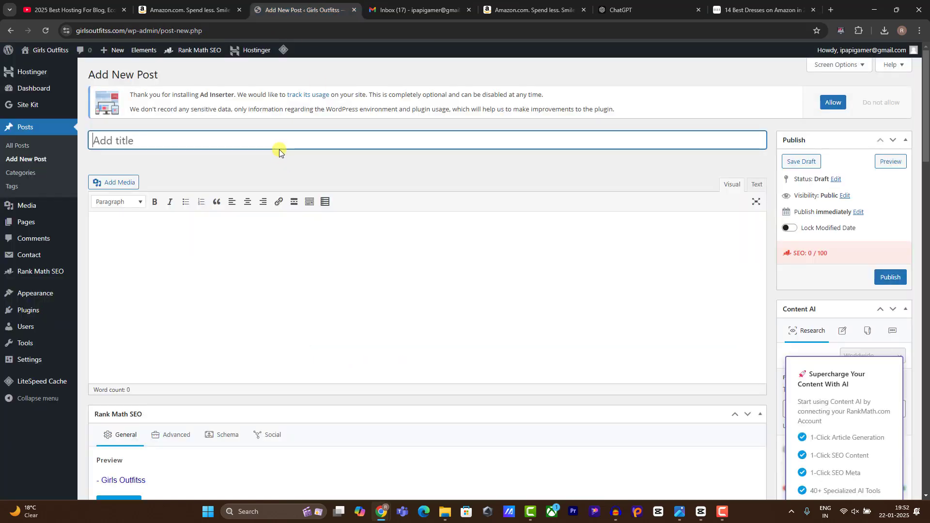
Enter 'Top 10 Beautiful Dresses For Summer' as the post title
type("Top 1")
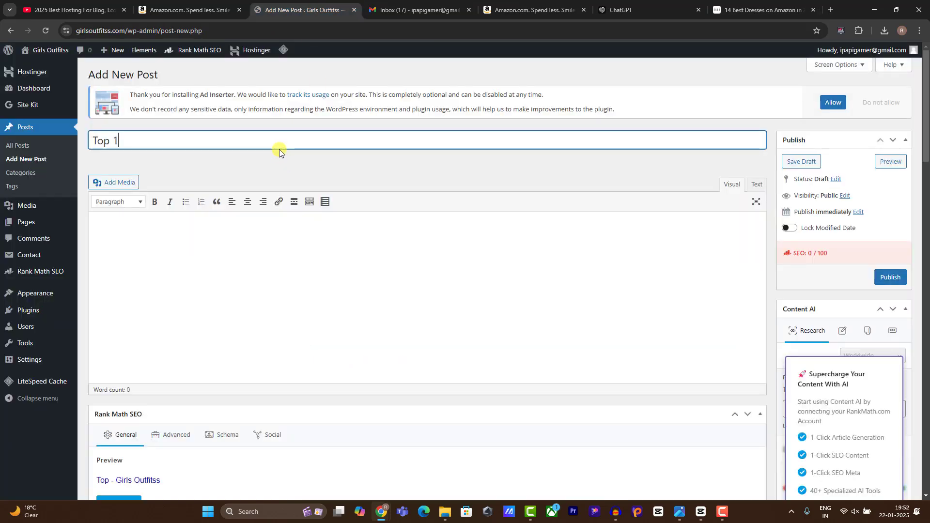
type("Dre")
key("BackSpace")
key("BackSpace")
key("BackSpace")
type("Bea")
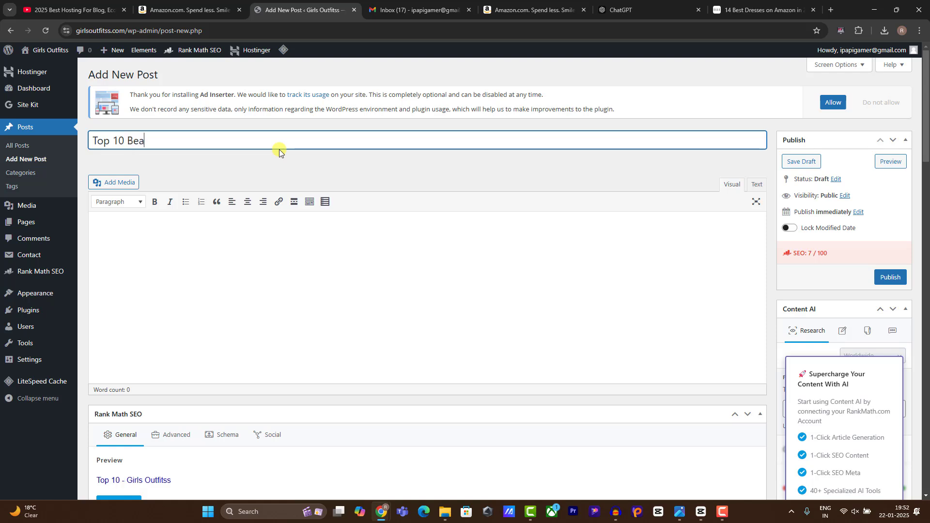
type("utiful")
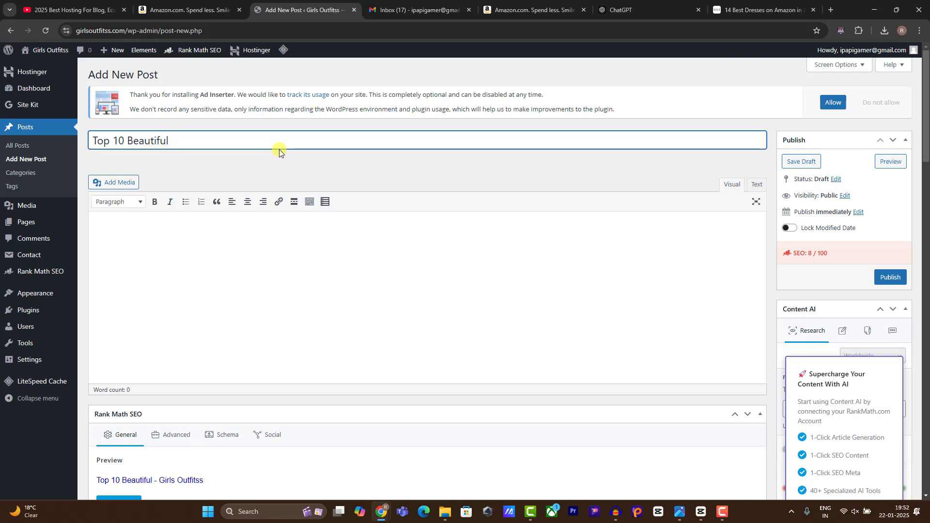
type(" Dress")
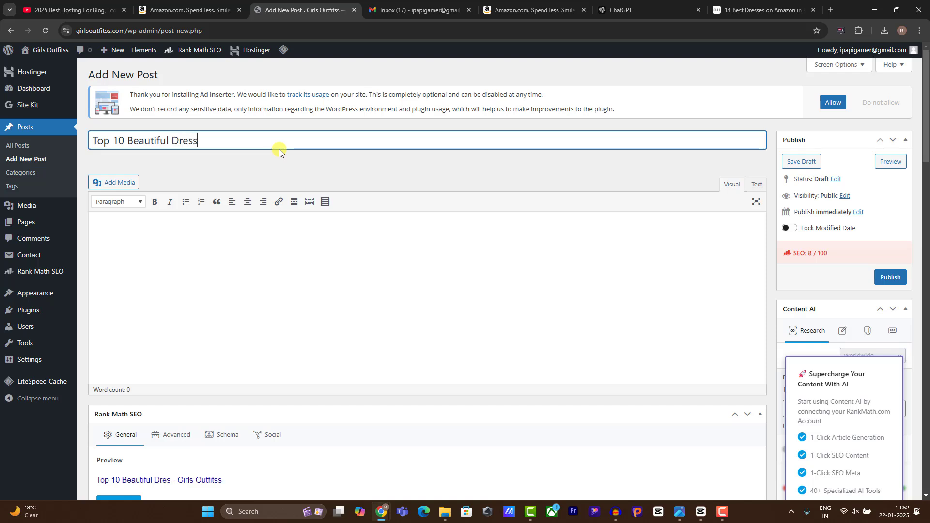
type("es For Summer")
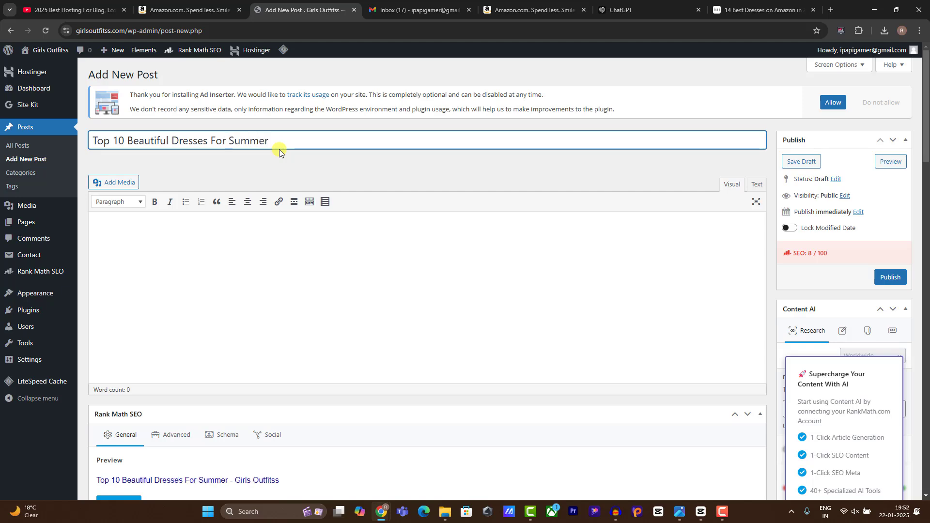
left_click(268, 224)
Select the ELLE article's intro paragraph and place the cursor in the post body
left_click(773, 3)
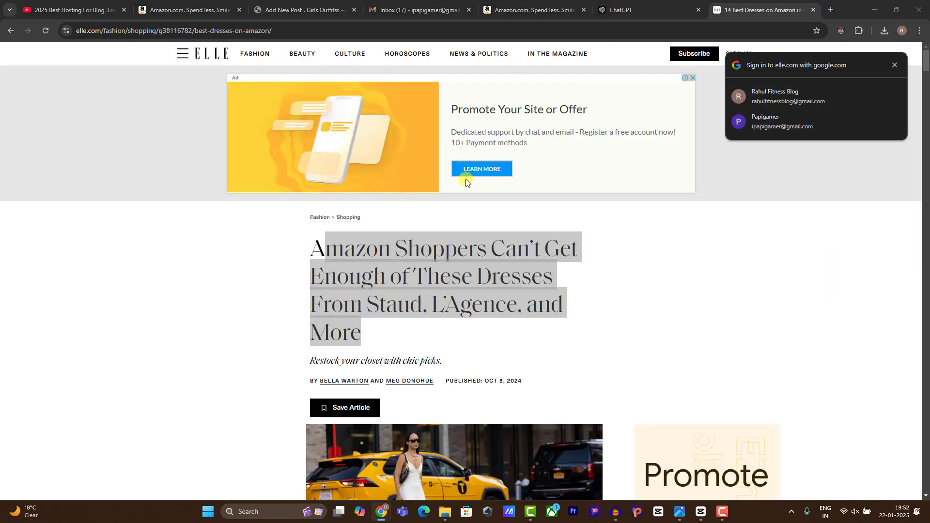
scroll(466, 180, "down", 10)
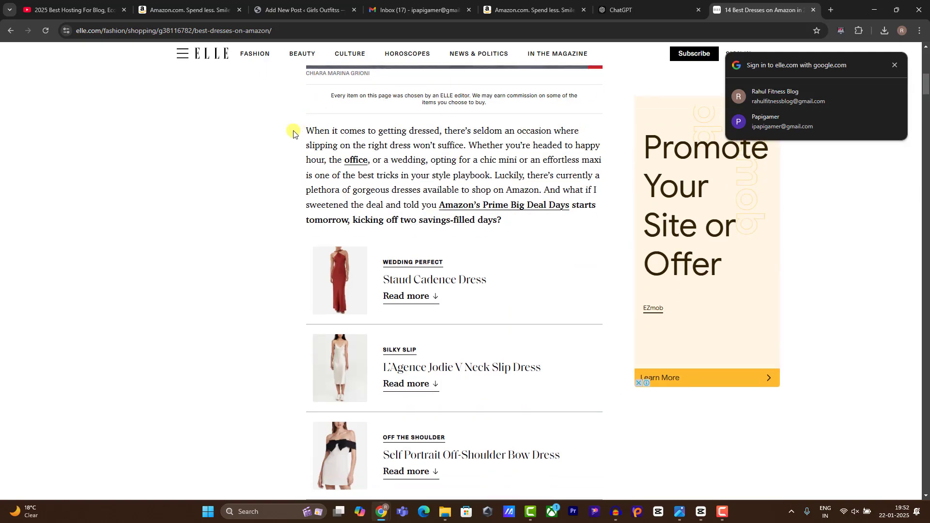
left_click_drag(304, 132, 521, 216)
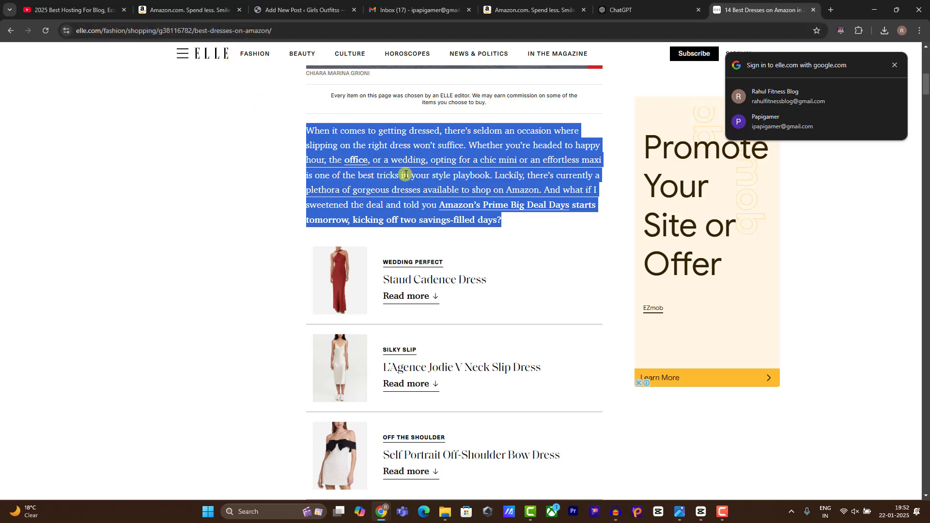
left_click(306, 10)
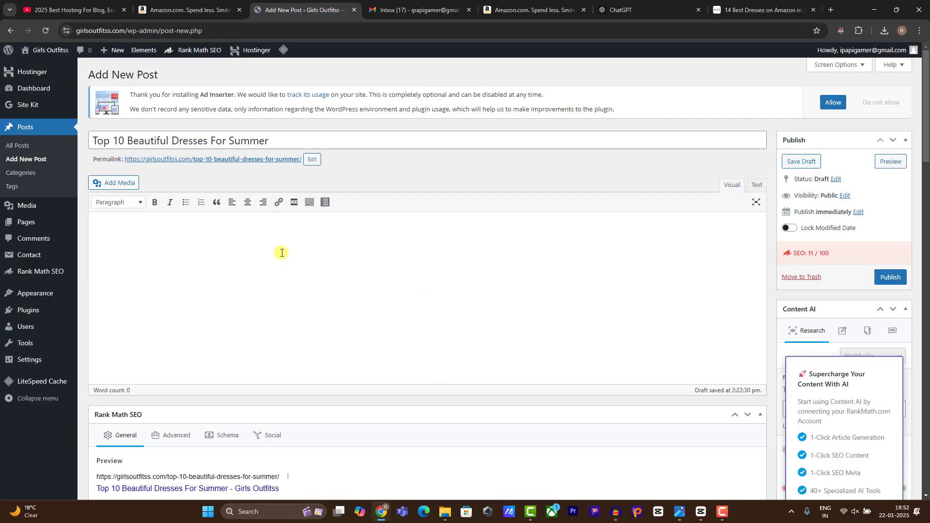
left_click(282, 253)
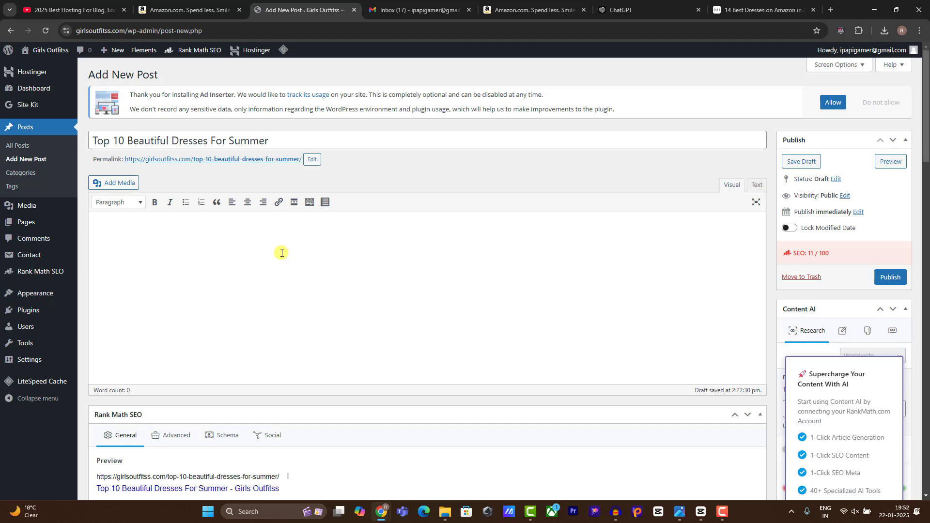
Open the Google Hindi input tools page in a new tab and test-type 'hat'
left_click(769, 6)
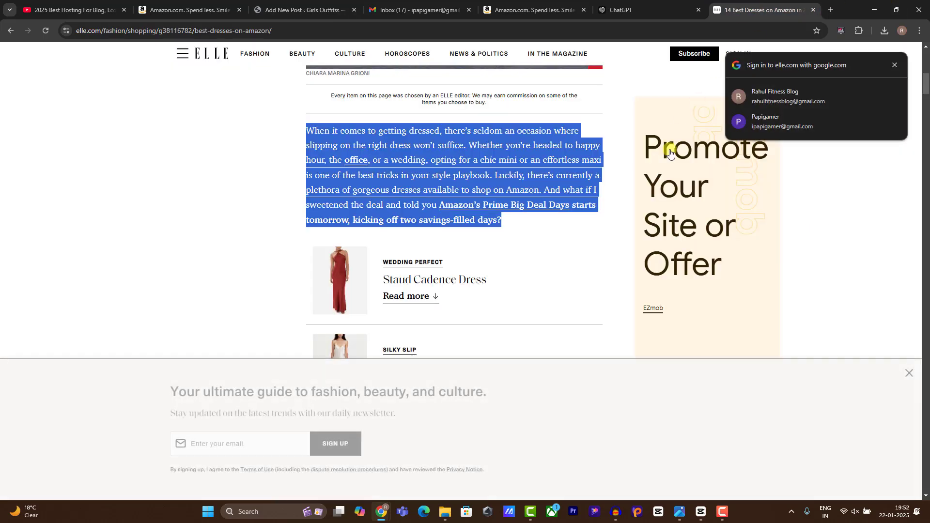
left_click(832, 10)
left_click(116, 49)
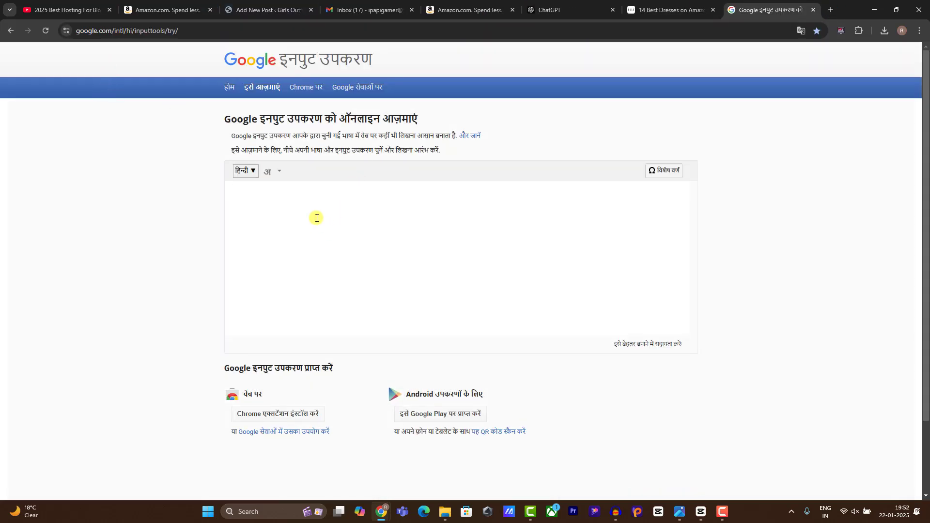
type("hat")
key("BackSpace")
key("BackSpace")
key("BackSpace")
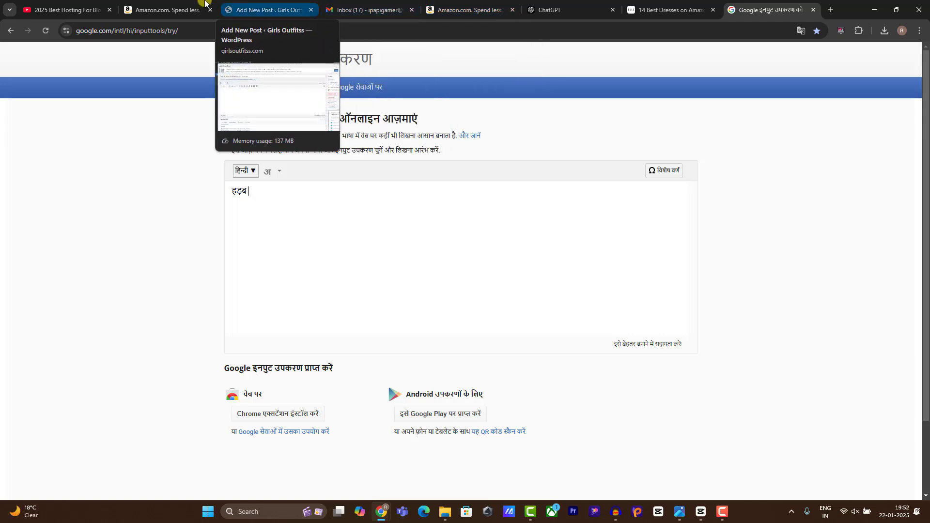
left_click(264, 10)
left_click(669, 10)
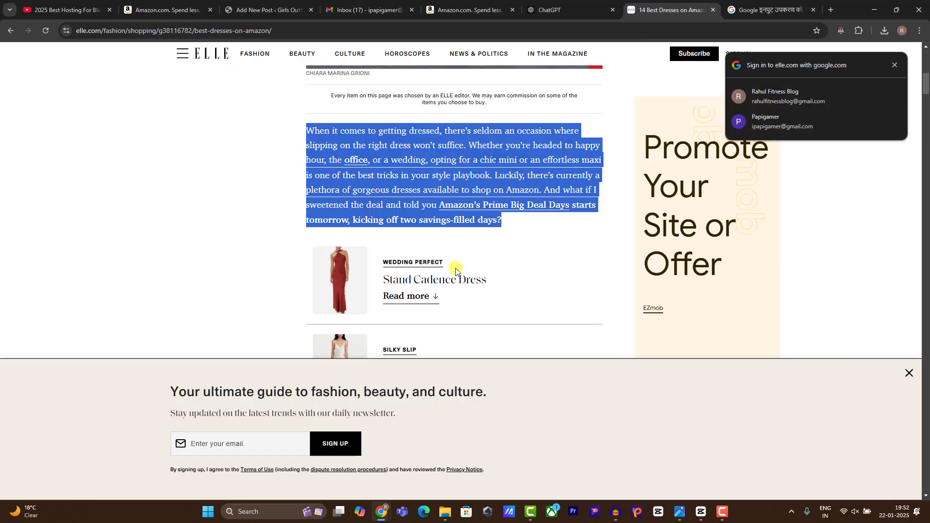
Copy the selected ELLE intro paragraph and paste it into the post body
right_click(319, 142)
left_click(336, 152)
left_click(165, 10)
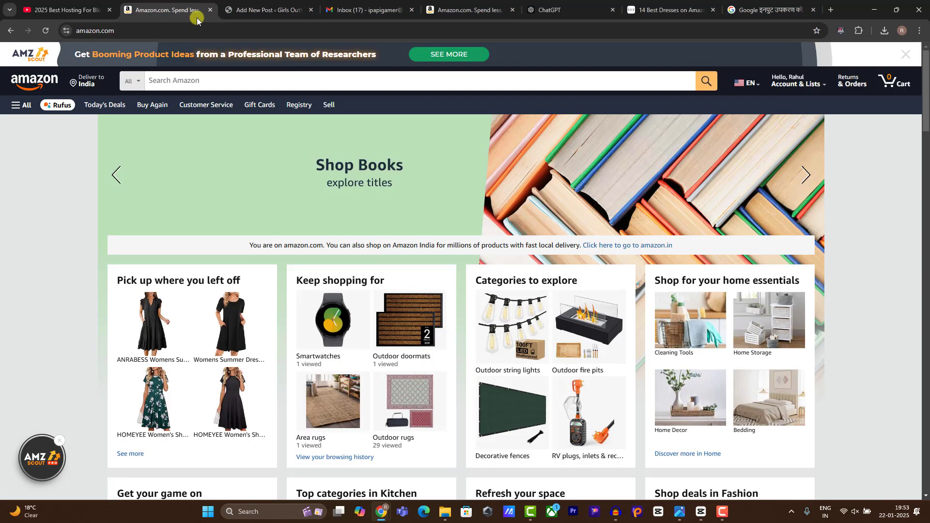
left_click(265, 12)
key("ctrl+v")
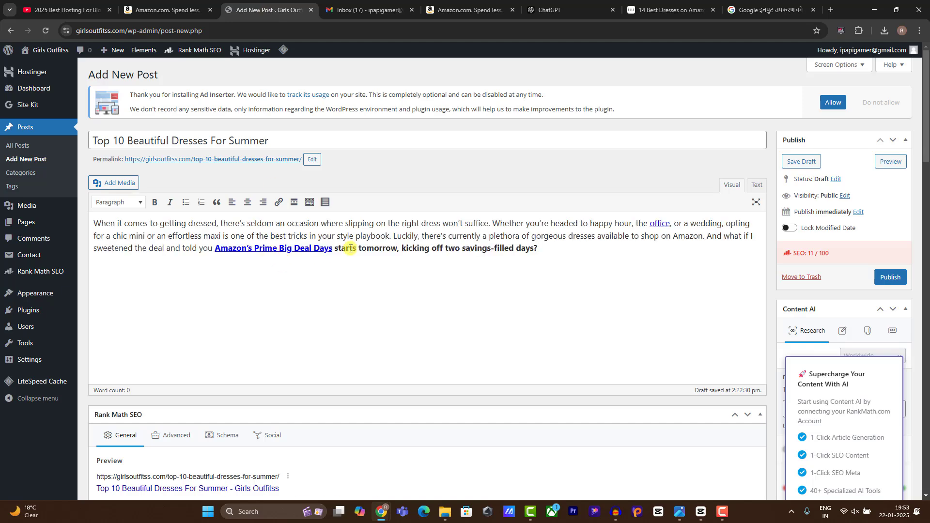
Strip the intro's links and styling by routing it through the address bar and pasting back
triple_click(290, 249)
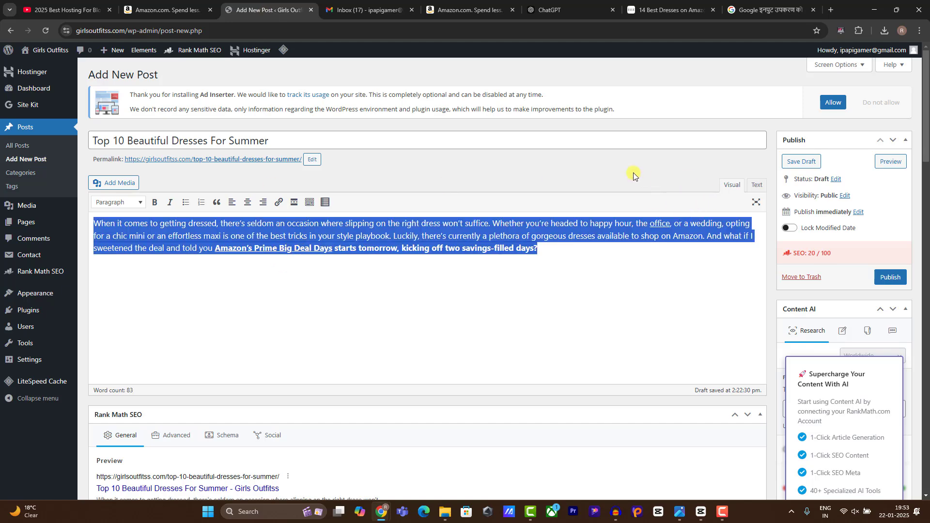
key("BackSpace")
left_click(534, 30)
key("ctrl+v")
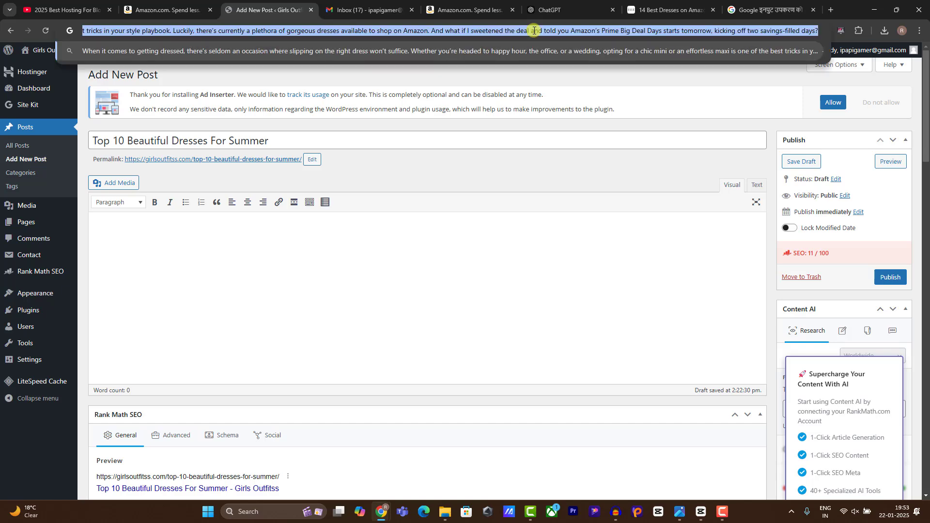
left_click(495, 288)
key("ctrl+v")
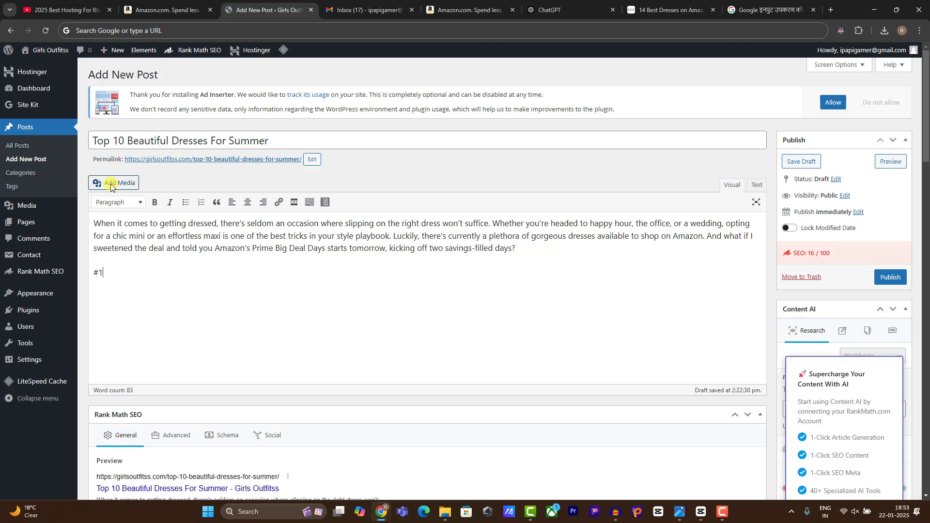
Format the '#1' line as a bold Heading 2
left_click(140, 202)
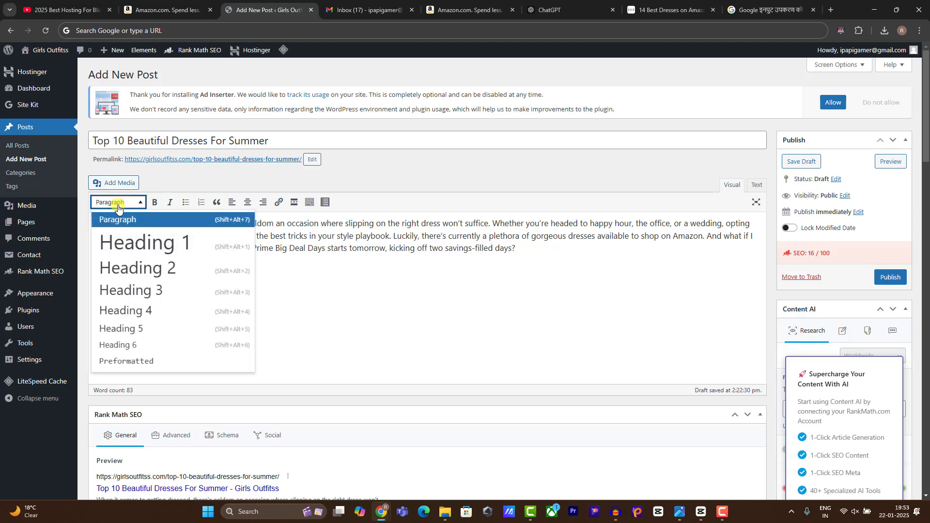
left_click(129, 271)
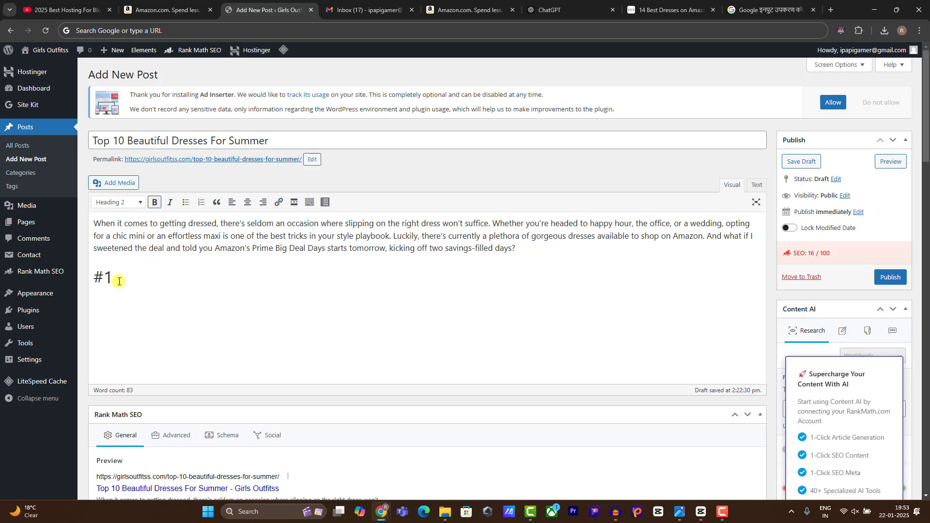
key("ctrl+a")
left_click_drag(119, 283, 93, 280)
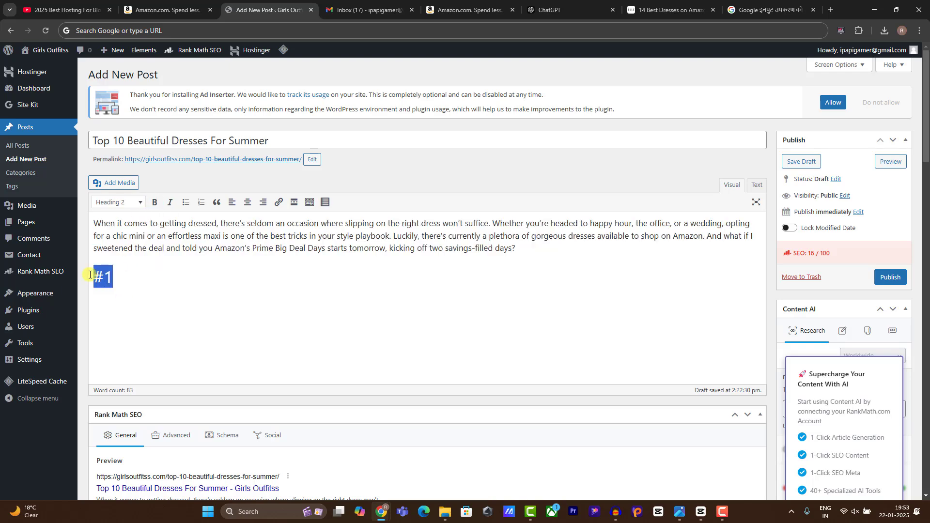
key("ctrl+b")
left_click(119, 281)
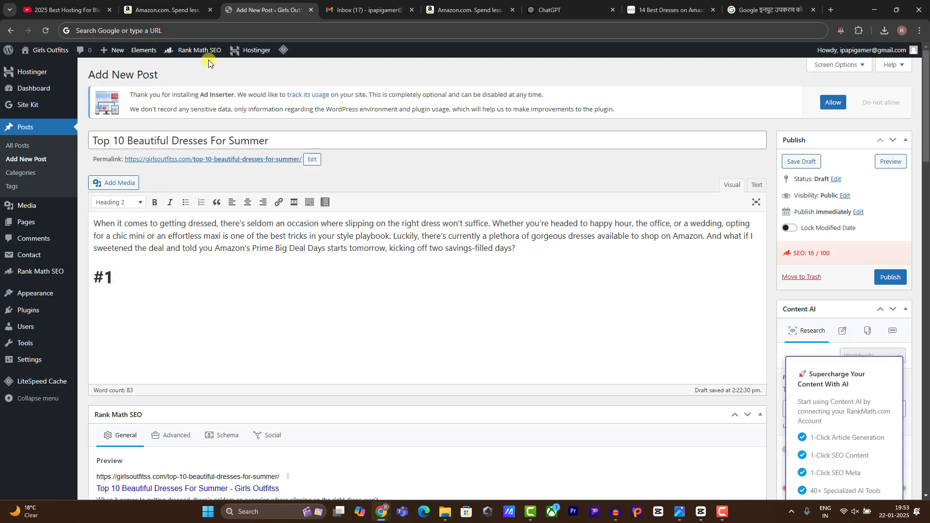
left_click(167, 10)
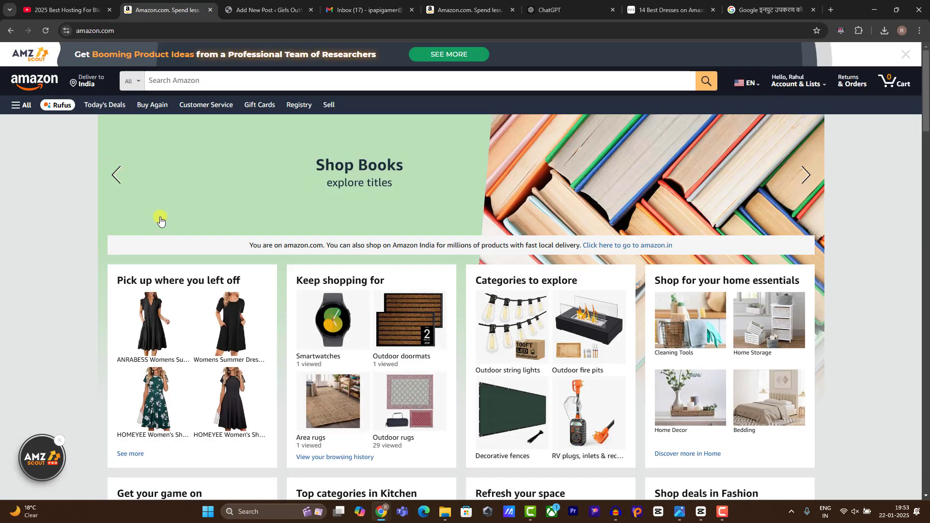
Browse Amazon's Women's Fashion clothing and open the orange MUADRESS floral lace dress
left_click(20, 105)
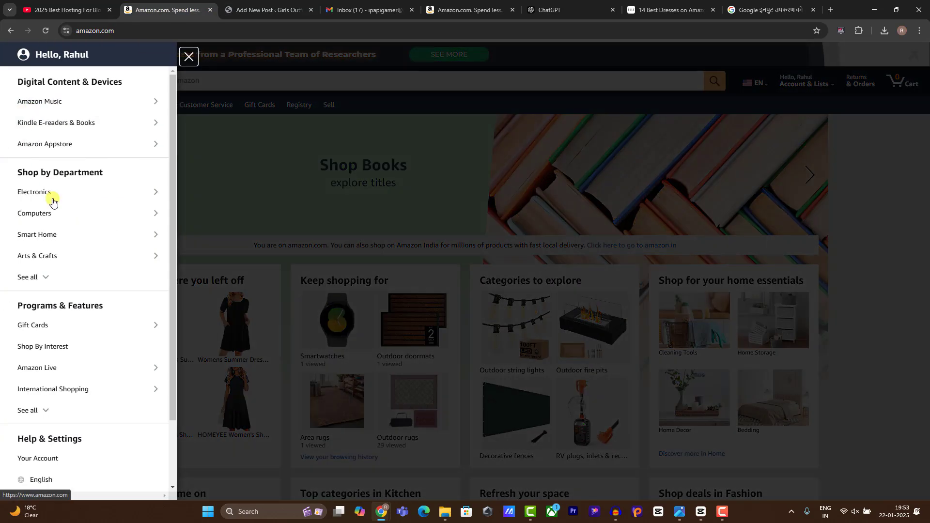
left_click(65, 277)
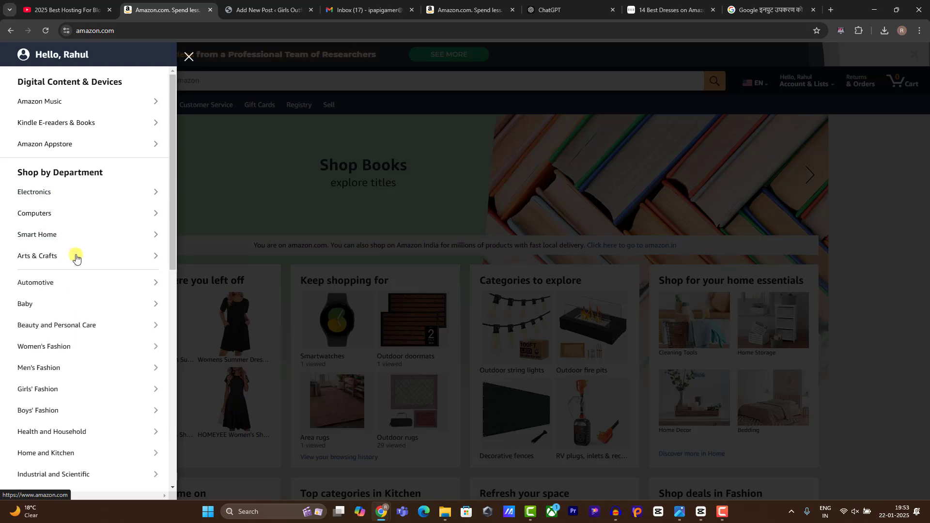
left_click(139, 345)
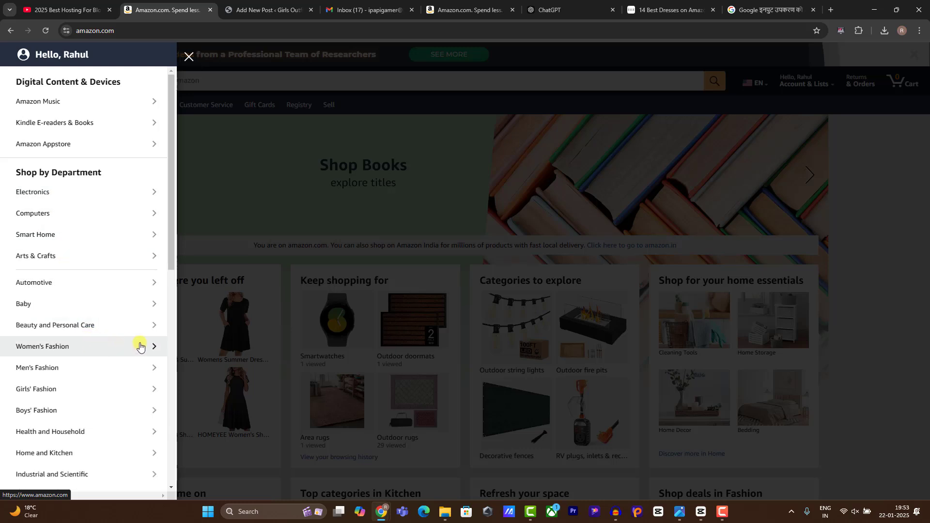
left_click(41, 130)
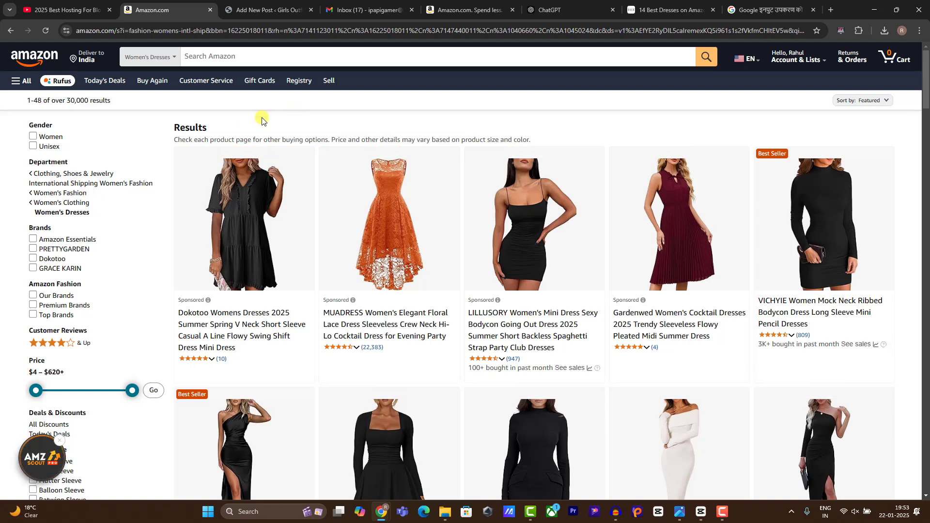
left_click(376, 241)
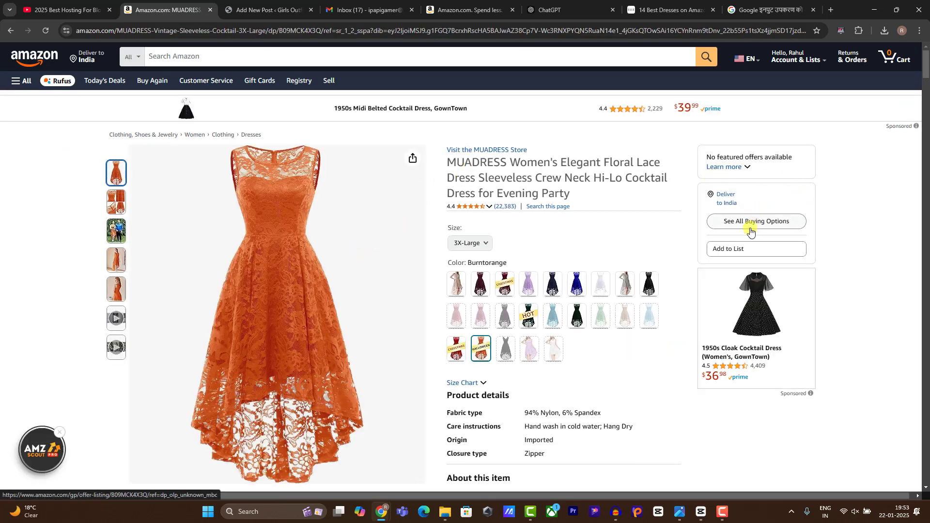
left_click(734, 223)
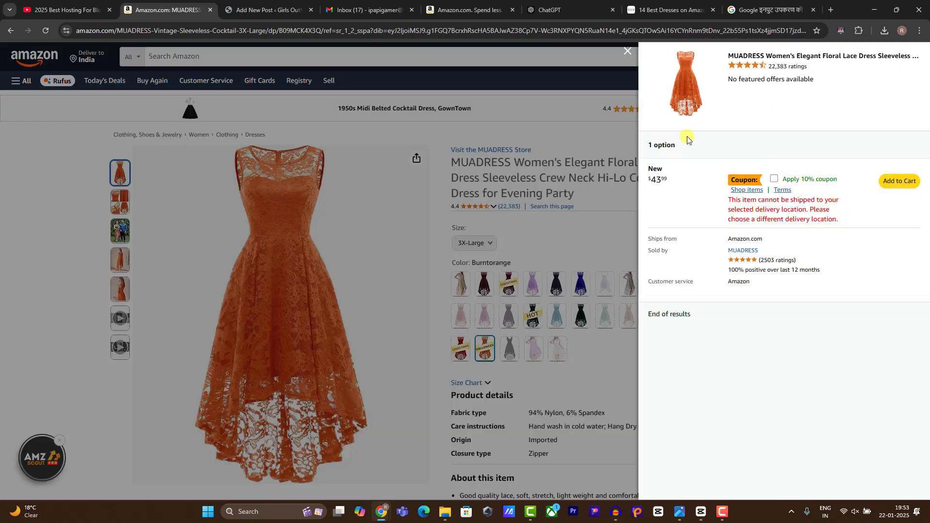
left_click(482, 121)
Save the MUADRESS dress photo to the computer and select its short product name
right_click(252, 199)
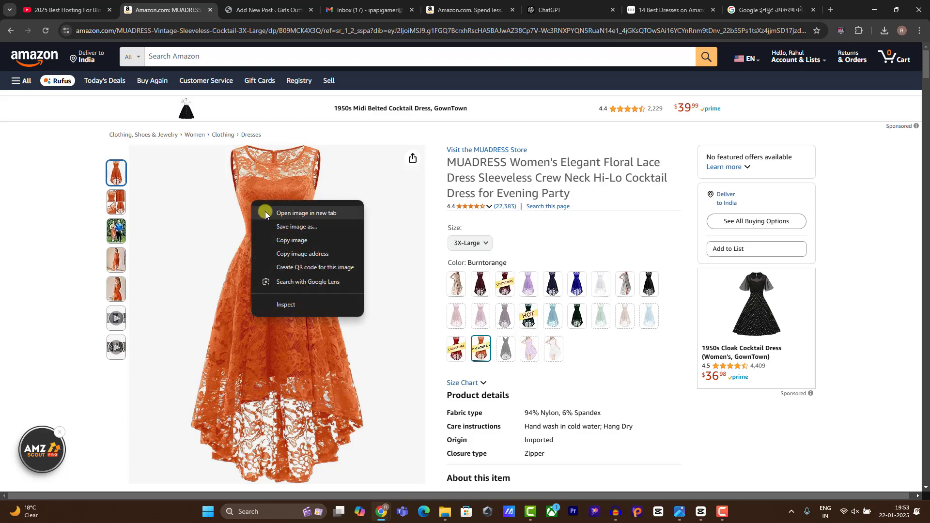
left_click(277, 225)
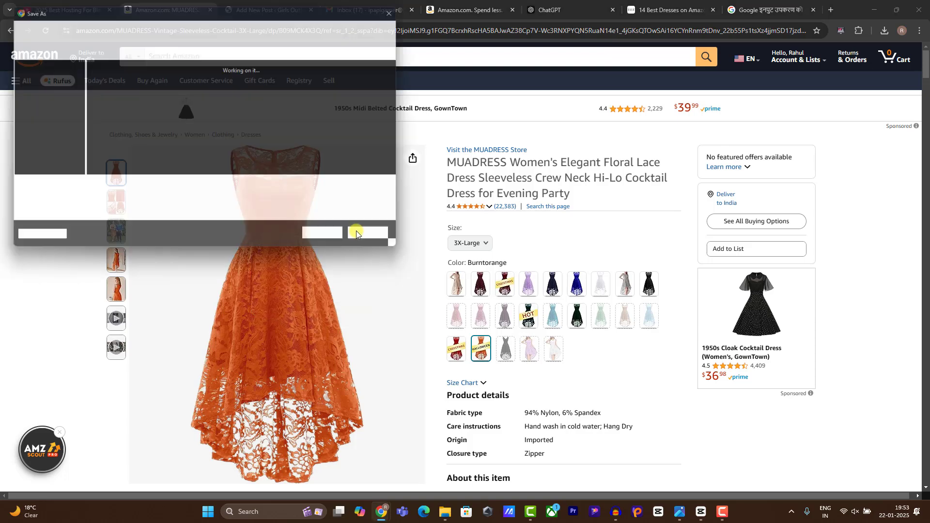
left_click(332, 241)
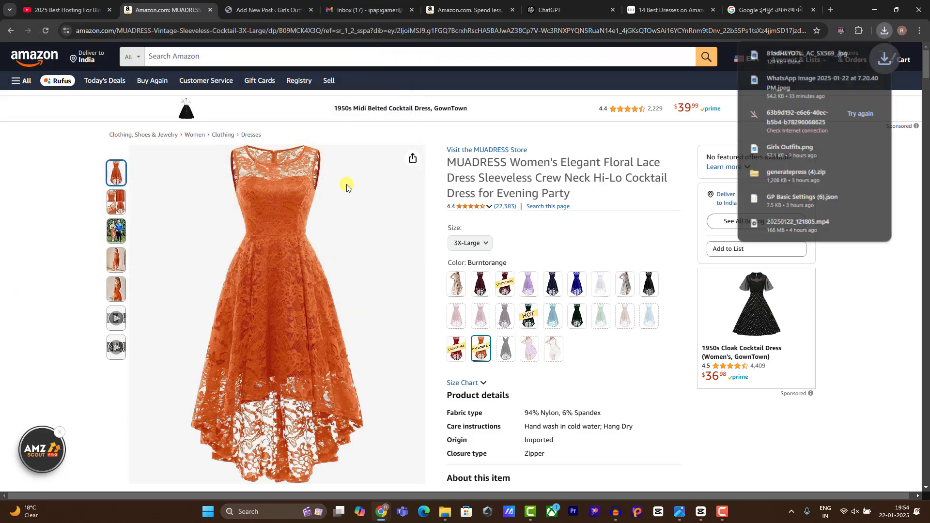
left_click(269, 10)
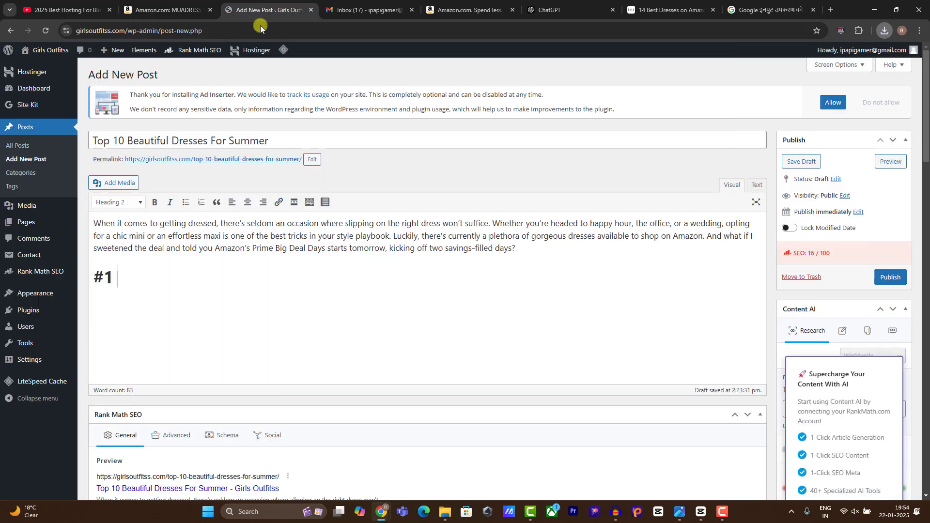
left_click(164, 10)
left_click_drag(451, 163, 477, 183)
key("ctrl+c")
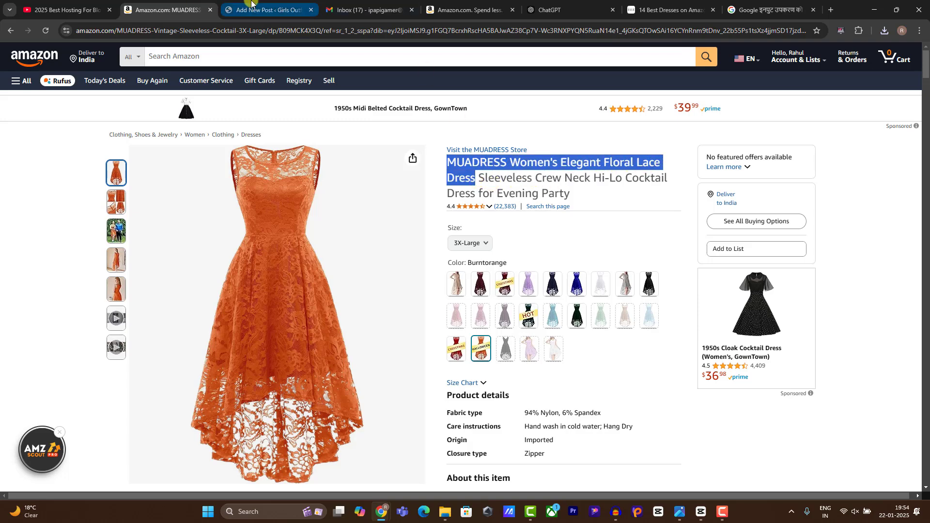
left_click(269, 10)
Paste the dress name as plain text after the #1 heading
left_click(209, 31)
key("ctrl+v")
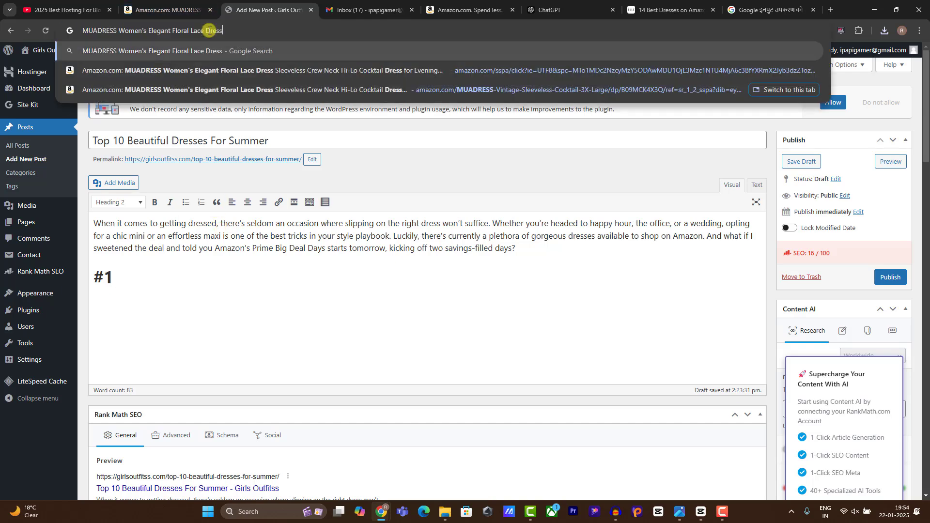
key("ctrl+a")
key("ctrl+x")
left_click(162, 276)
key("ctrl+v")
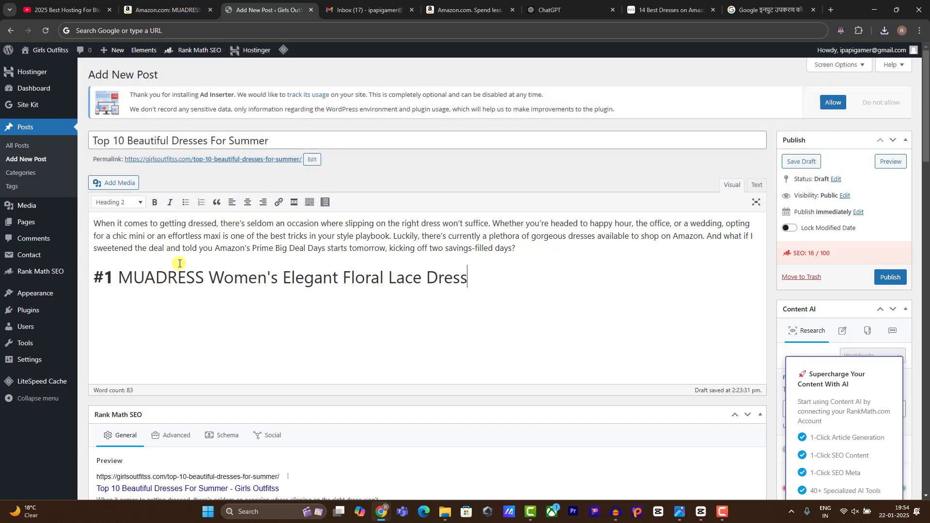
left_click(729, 514)
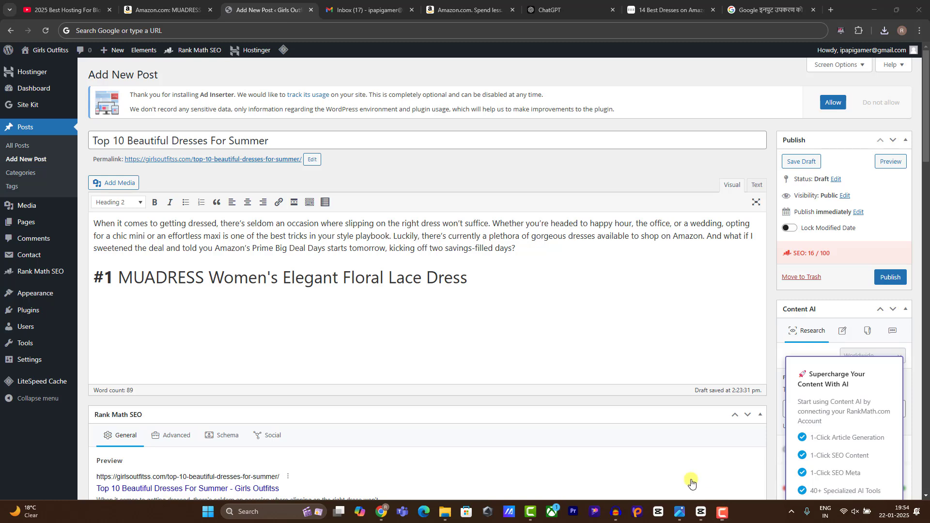
Upload the orange lace dress photo 81adHIiYO7L._AC_SX569_.jpg from the Desktop through Add Media
left_click(496, 276)
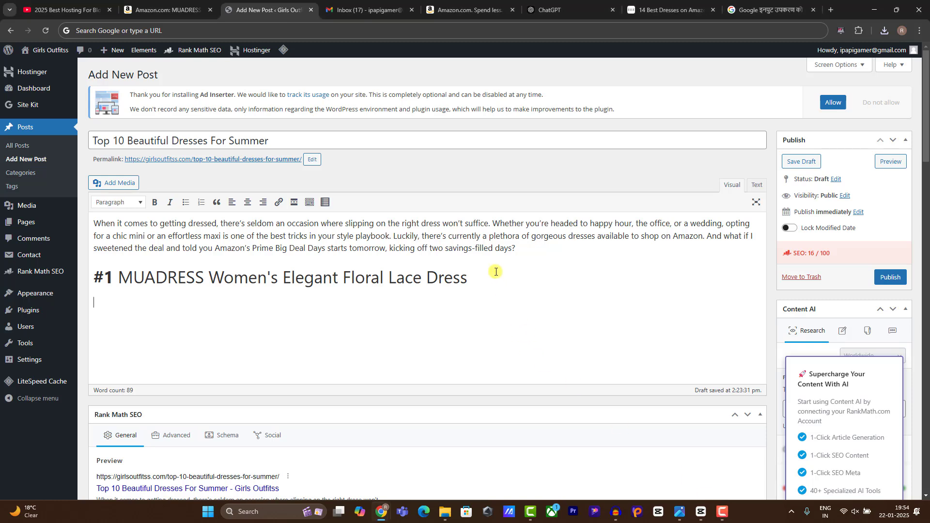
left_click(123, 183)
left_click(130, 90)
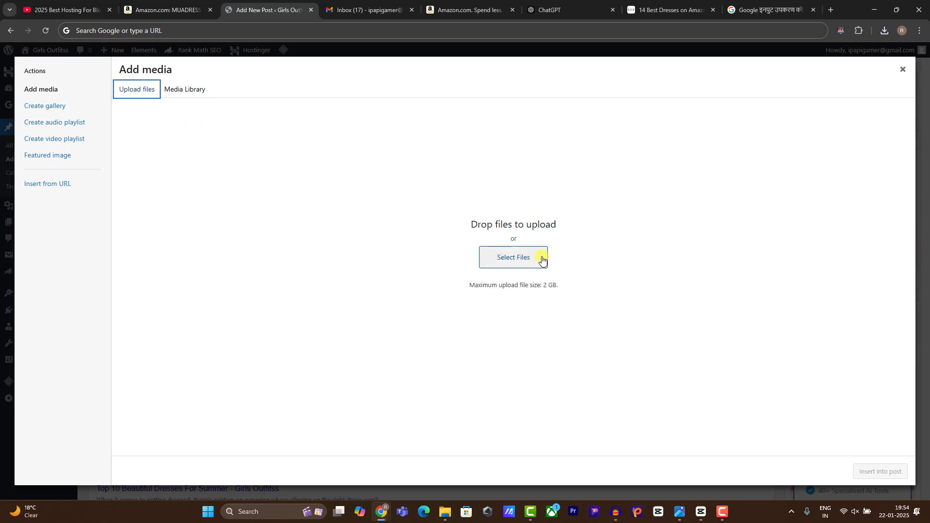
left_click(904, 70)
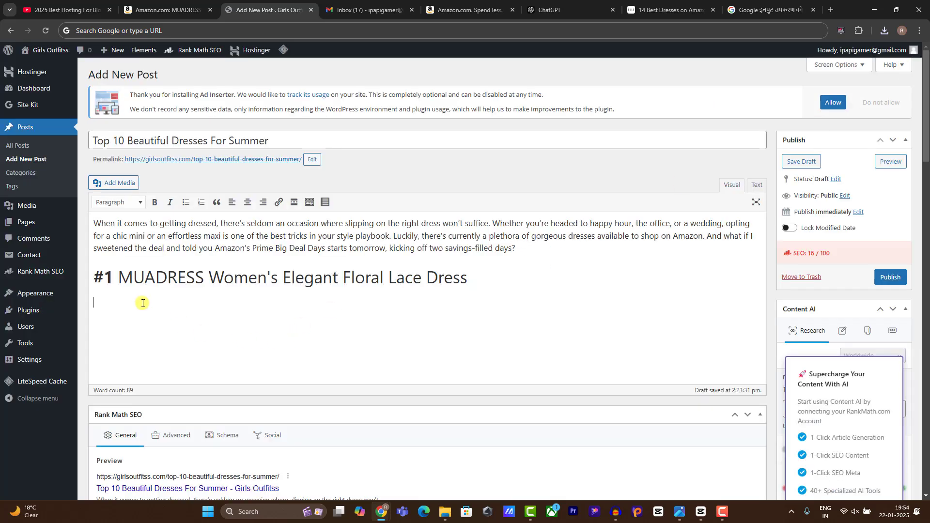
left_click(114, 187)
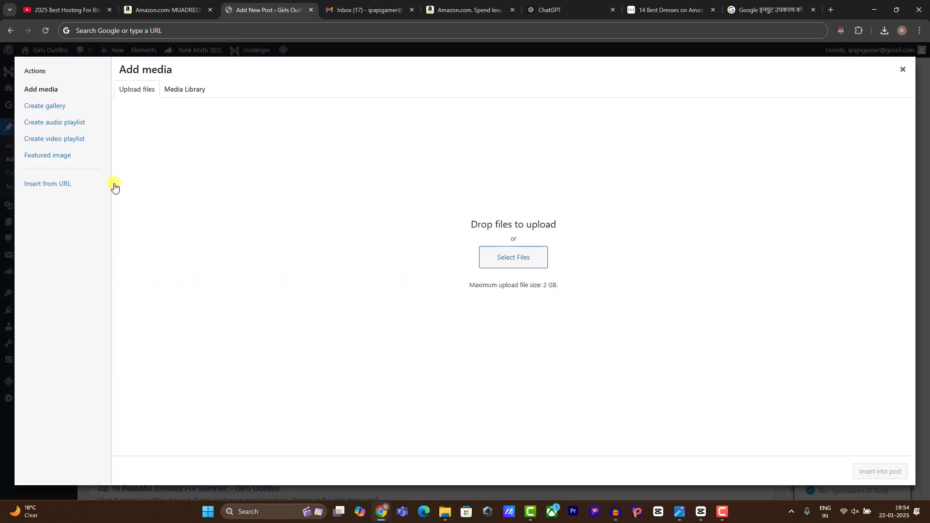
left_click(502, 261)
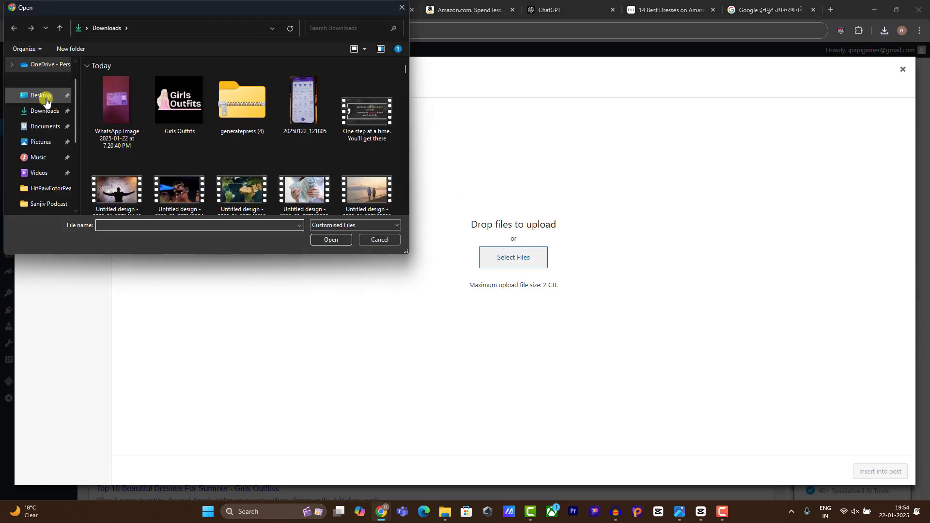
left_click(38, 111)
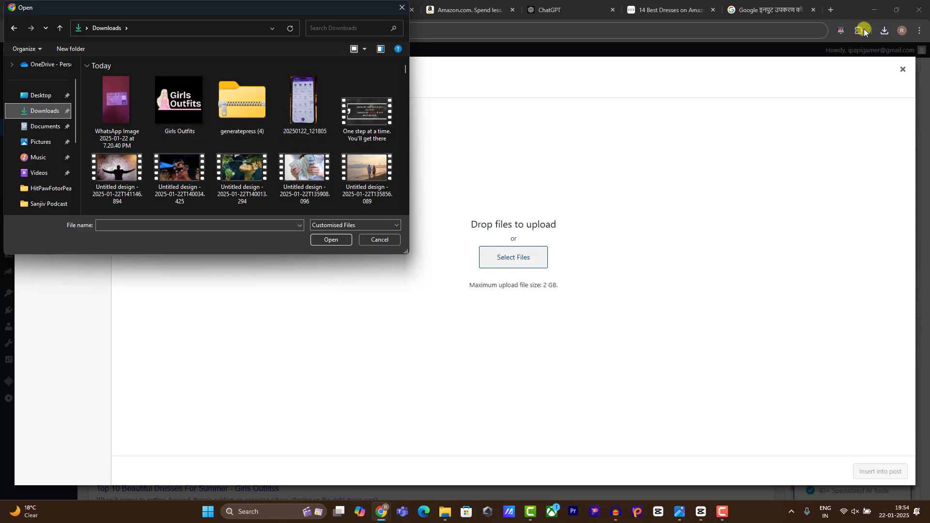
left_click(29, 96)
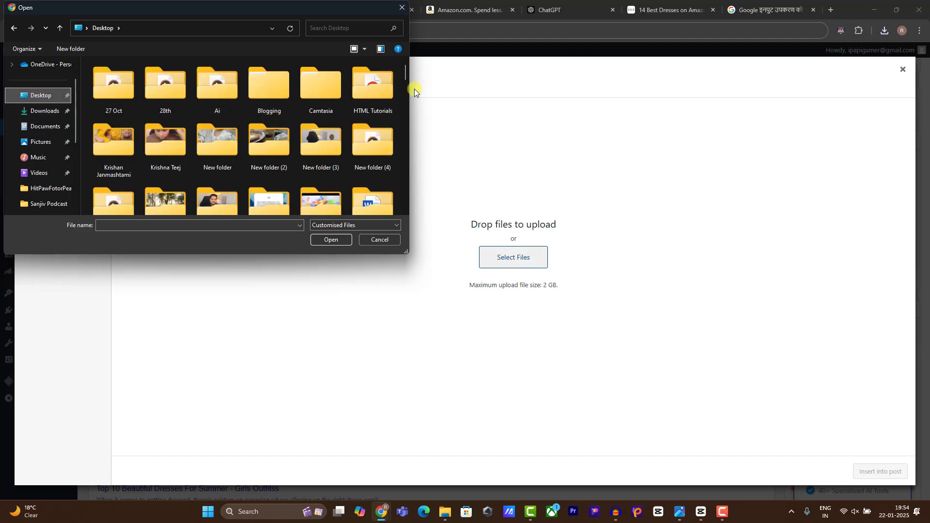
left_click_drag(408, 75, 414, 94)
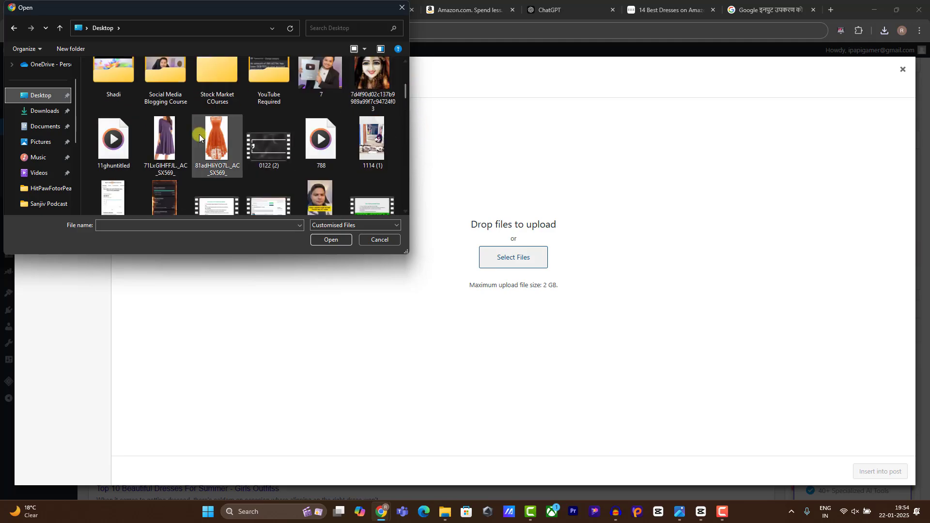
left_click(218, 131)
double_click(218, 132)
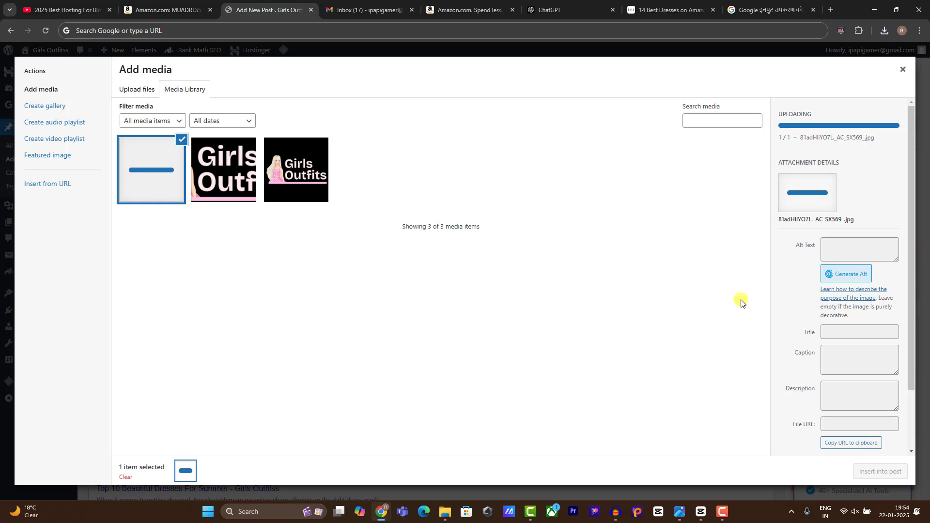
Insert the dress photo into the post and resize it to Large 523 × 1024
left_click(877, 470)
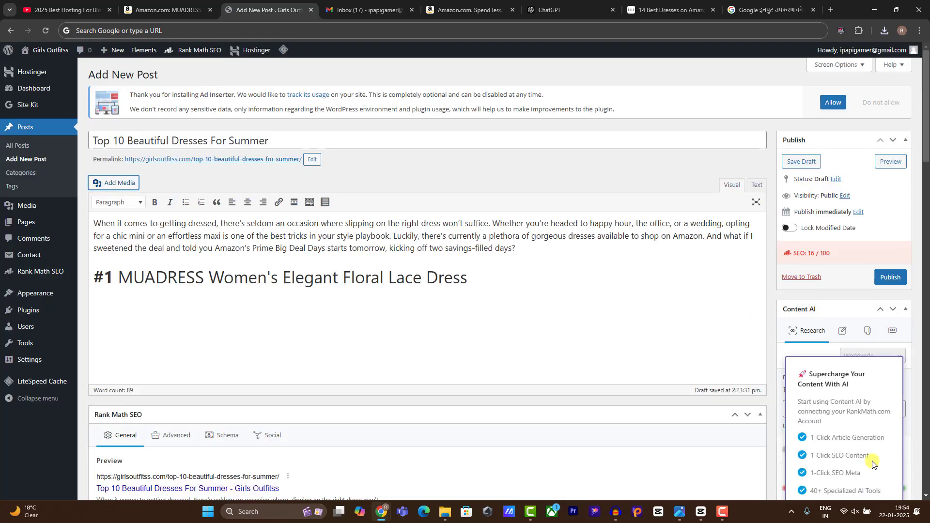
left_click(160, 339)
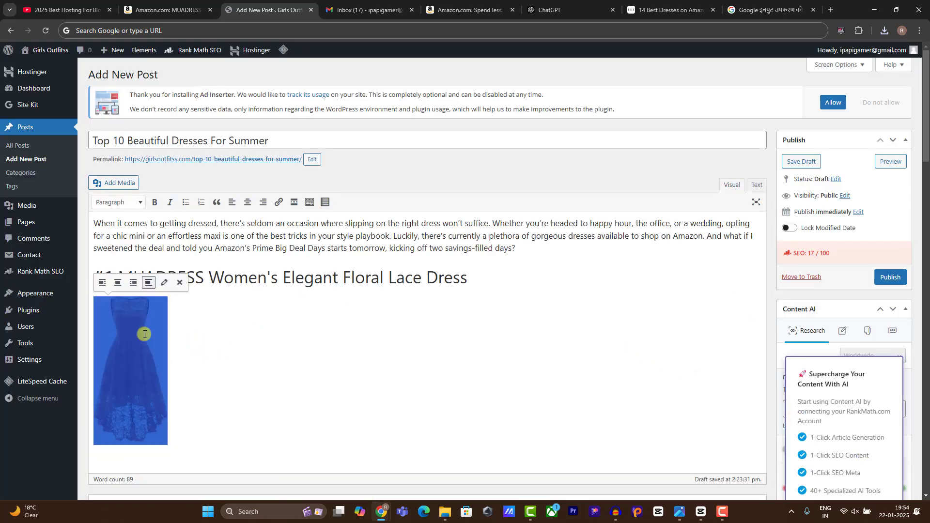
left_click(118, 284)
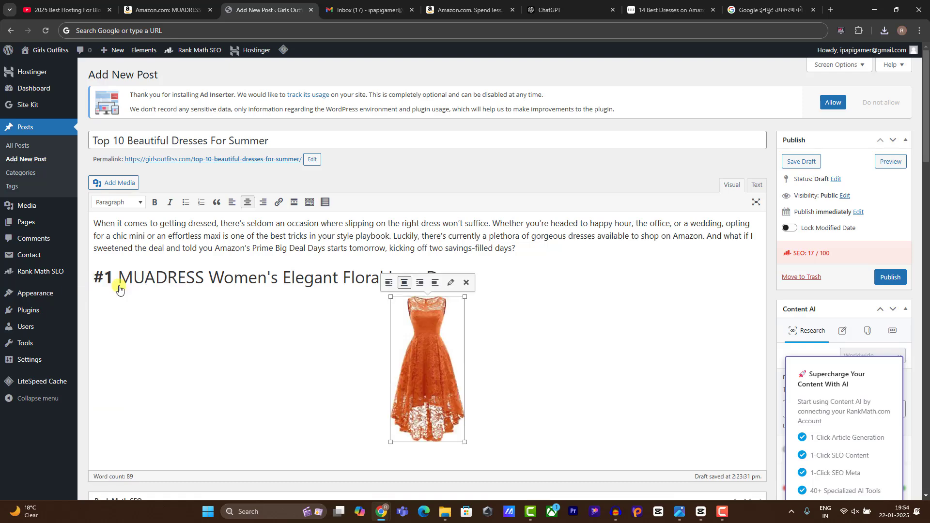
left_click(450, 285)
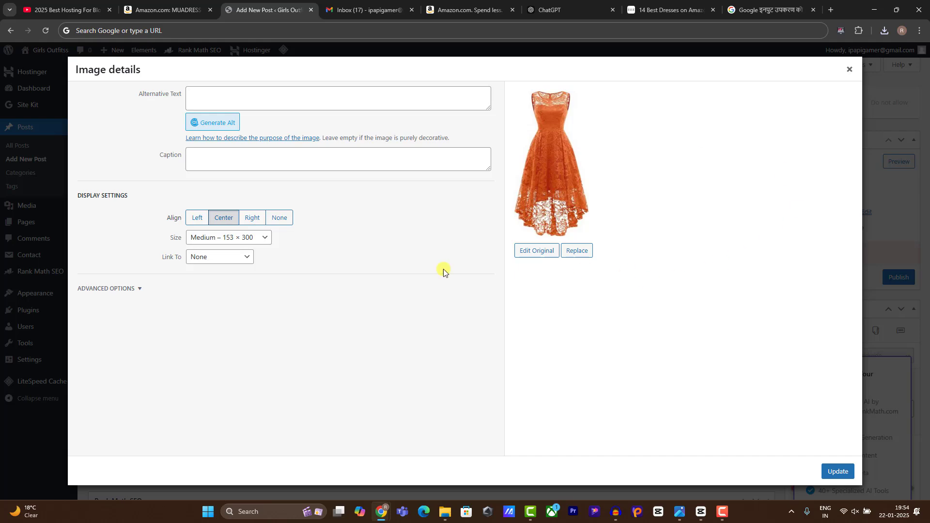
left_click(224, 247)
left_click(221, 276)
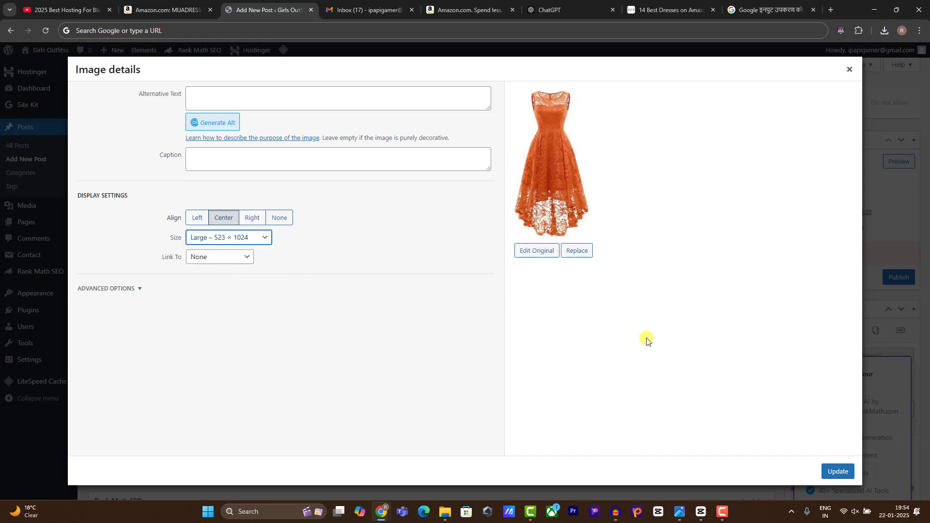
left_click(838, 471)
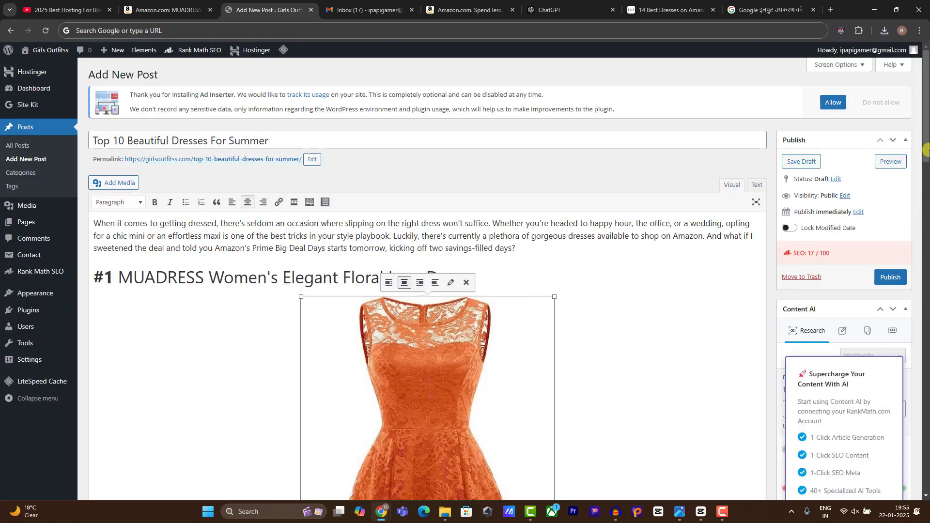
Align the dress image to the left
scroll(927, 153, "down", 9)
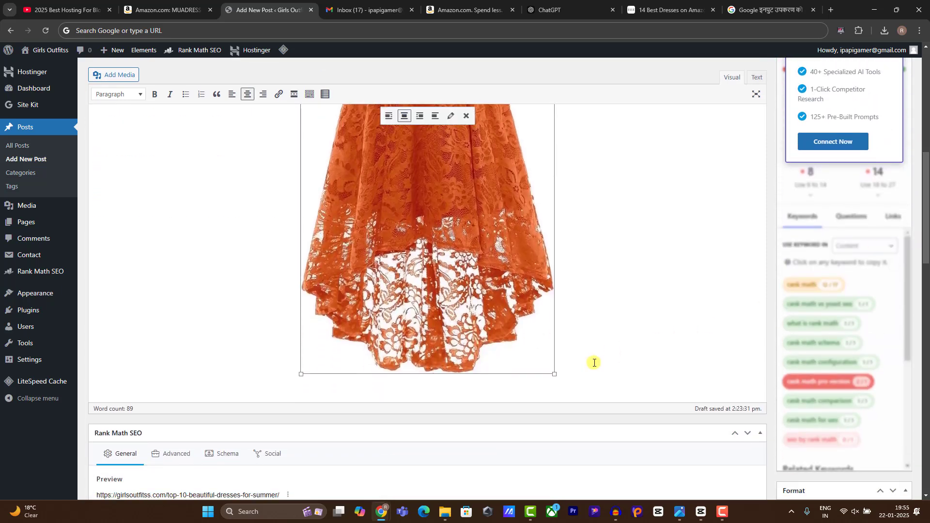
left_click(594, 363)
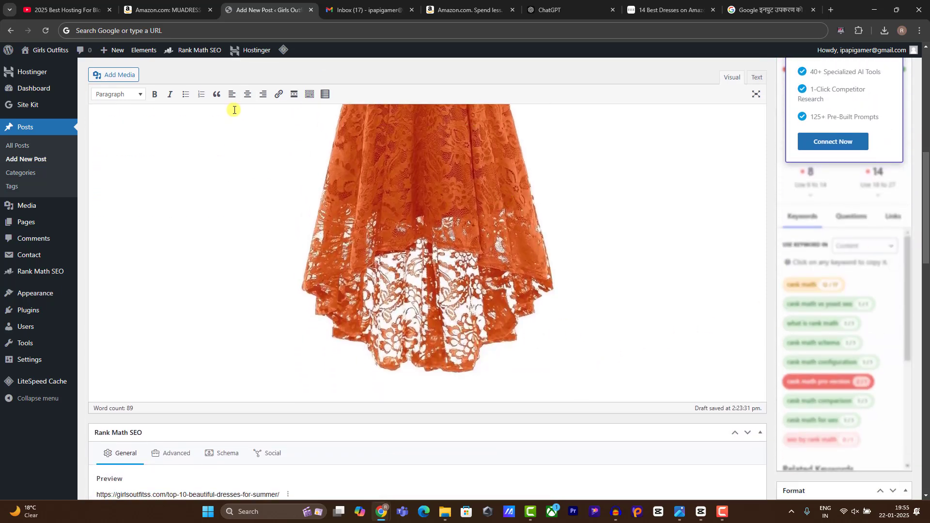
left_click(232, 94)
scroll(917, 111, "up", 10)
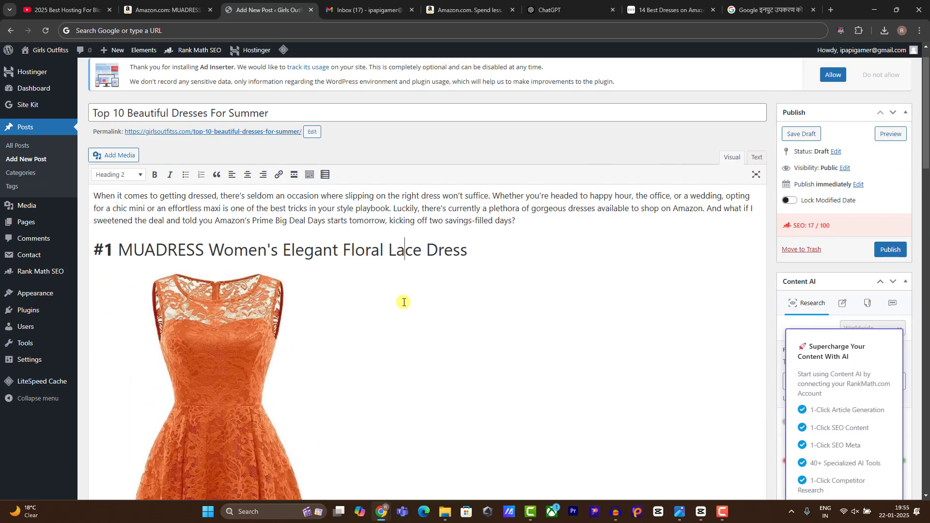
Select the About this item bullet points on the Amazon MUADRESS product page
left_click(184, 11)
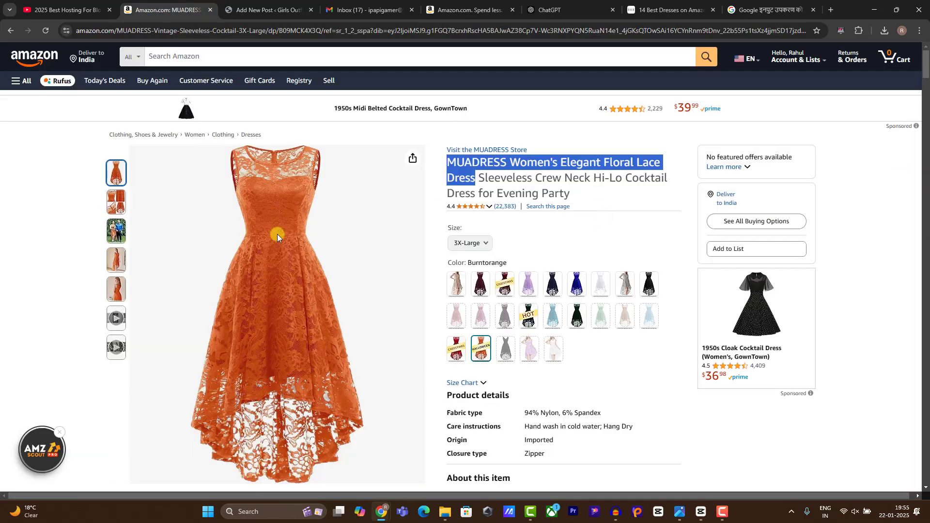
scroll(926, 80, "down", 7)
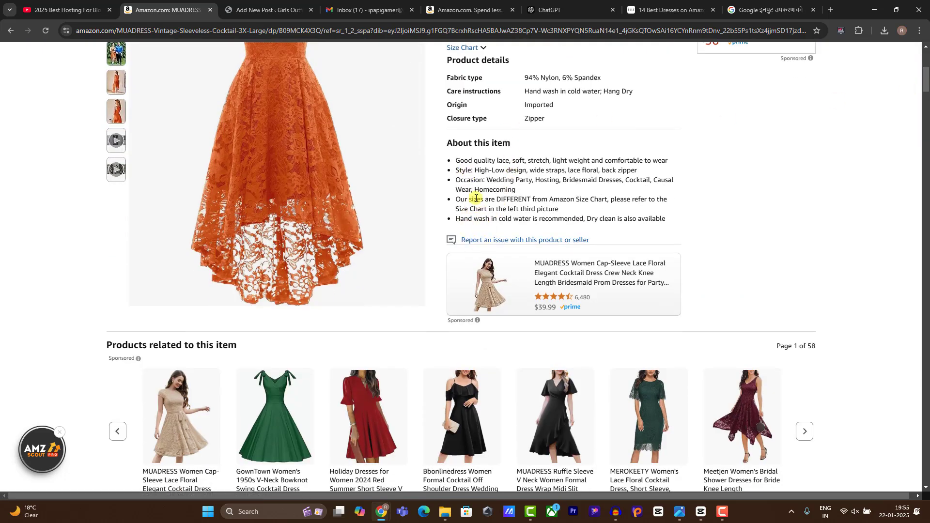
left_click_drag(453, 162, 677, 228)
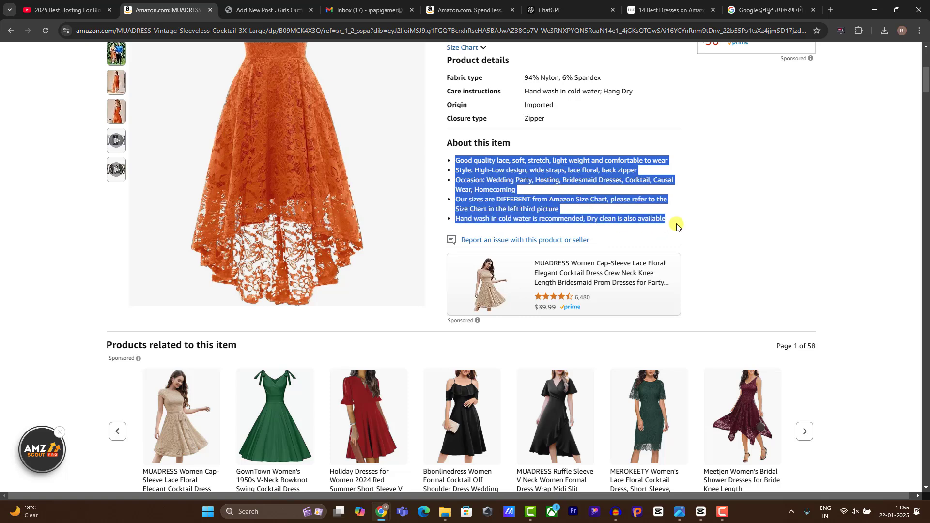
left_click(557, 10)
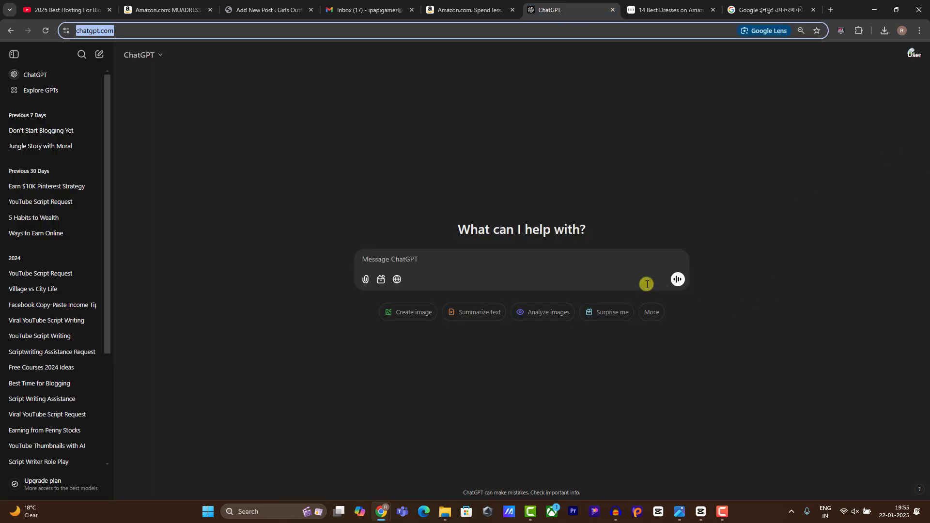
Ask ChatGPT for a lace-dress description from the pasted bullets and copy the reply paragraph
left_click(630, 259)
key("Return")
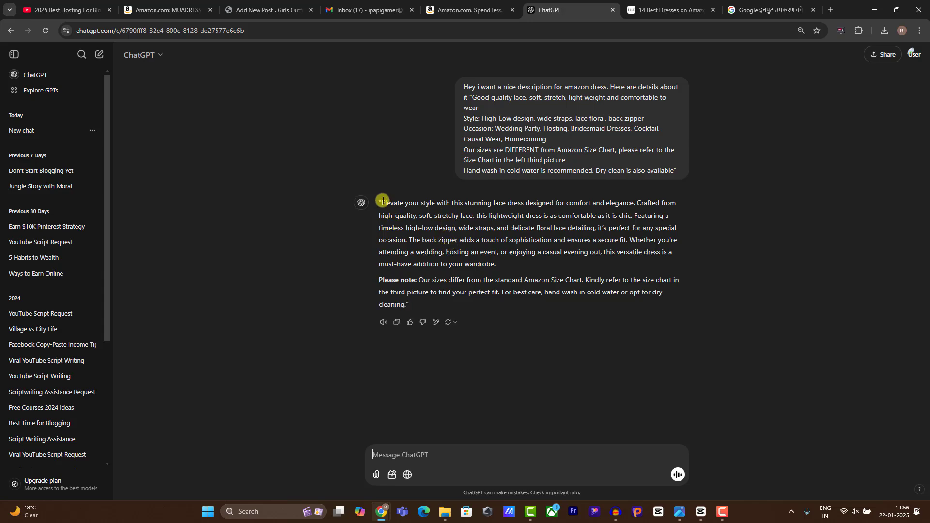
left_click_drag(382, 203, 495, 265)
right_click(496, 268)
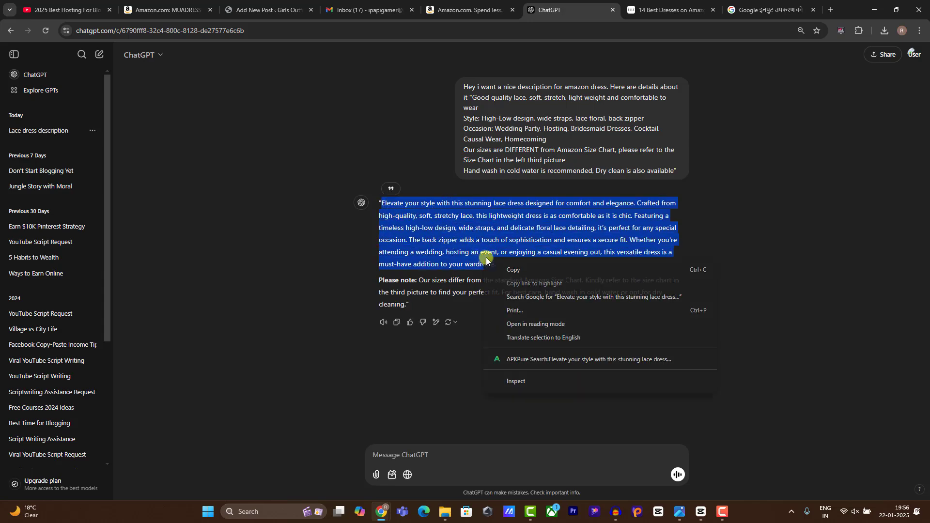
left_click(496, 270)
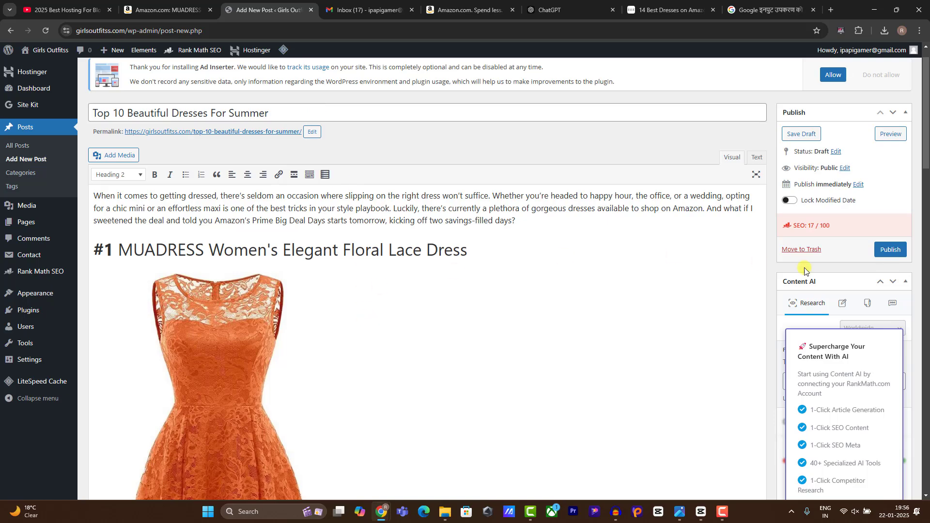
Centre the dress image and shrink it by dragging its corner handles
scroll(897, 216, "down", 5)
scroll(425, 205, "down", 4)
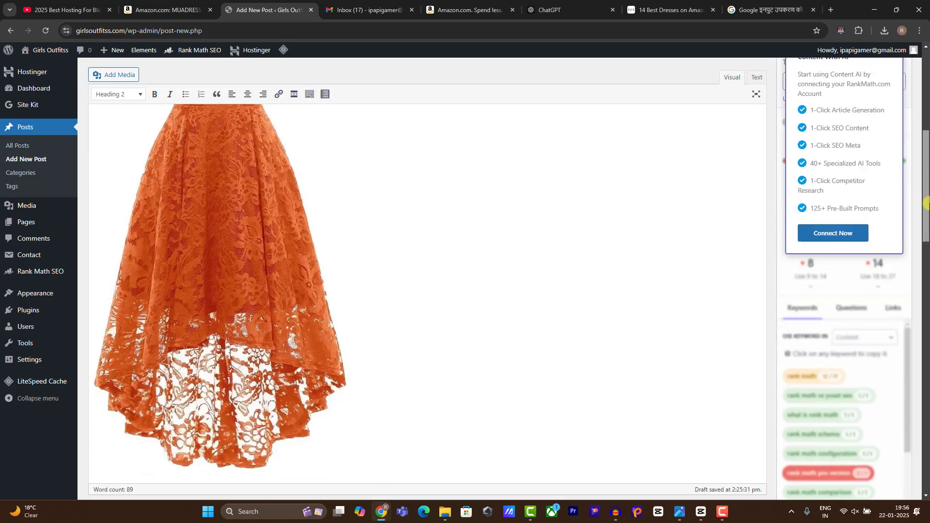
scroll(425, 205, "up", 10)
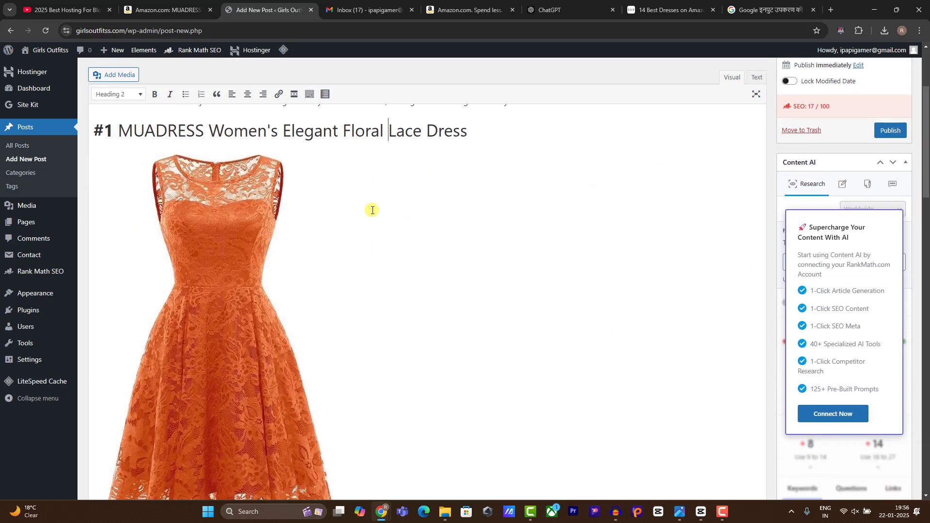
left_click(301, 195)
left_click(369, 201)
left_click(226, 262)
left_click(194, 141)
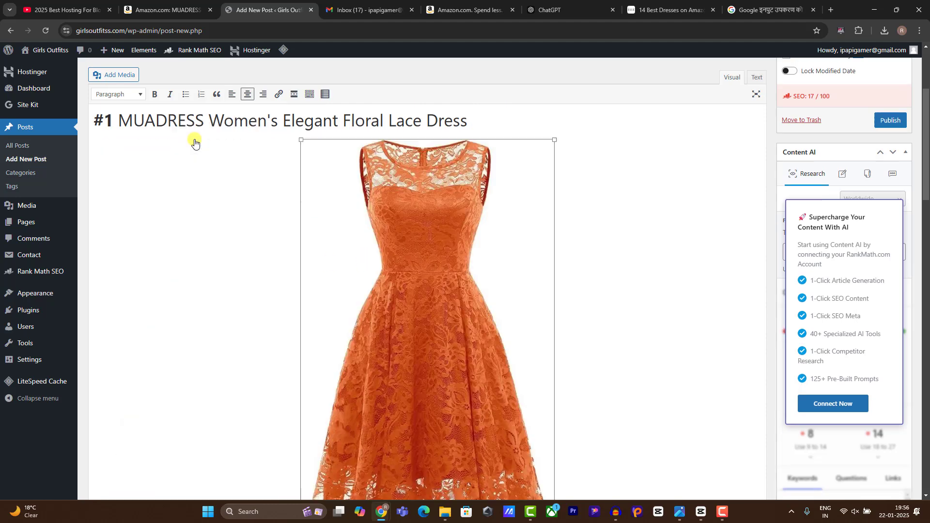
left_click_drag(555, 140, 457, 322)
left_click_drag(516, 485, 456, 376)
left_click(523, 240)
Paste the ChatGPT description under the photo and add a bold, centred SHOP NOW line
left_click(505, 327)
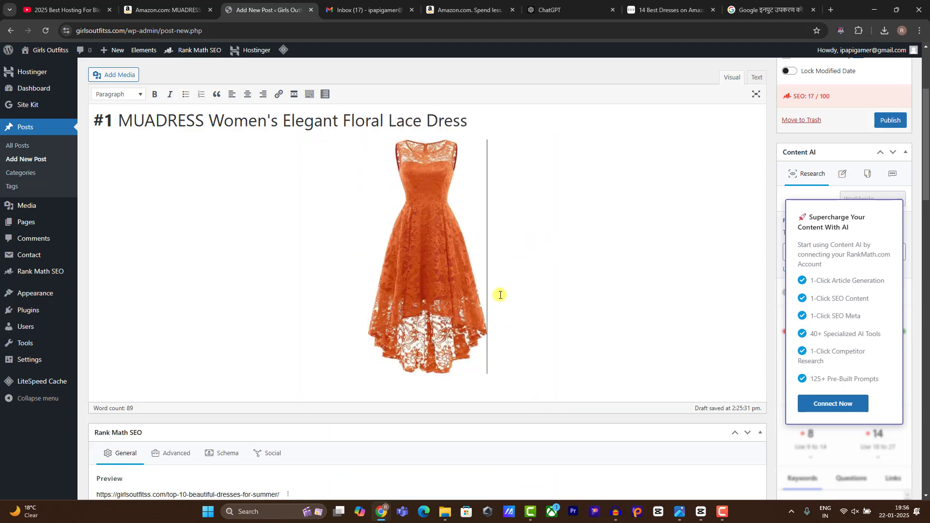
key("Return")
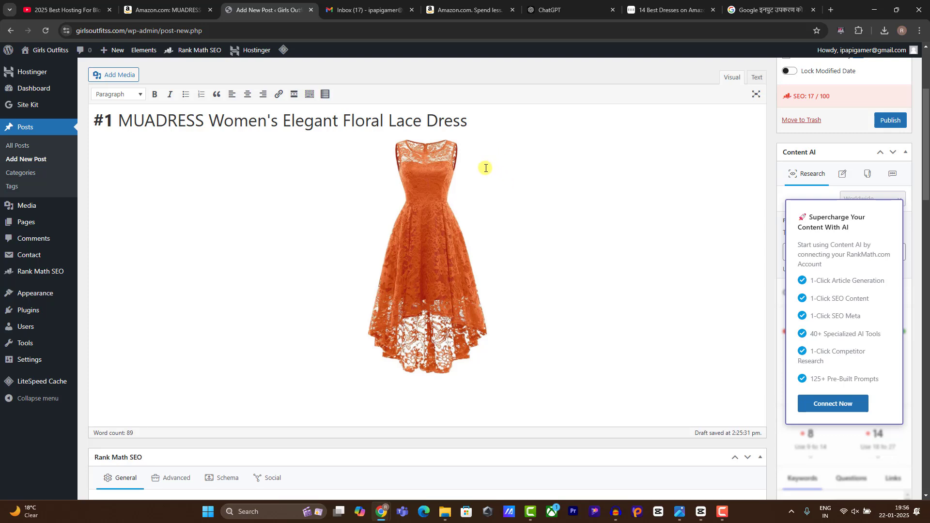
key("ctrl+v")
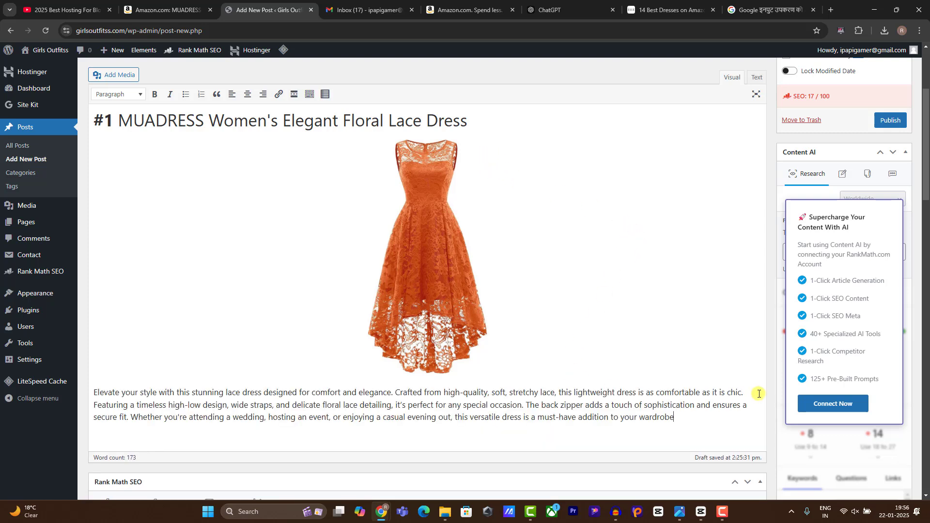
key("Return")
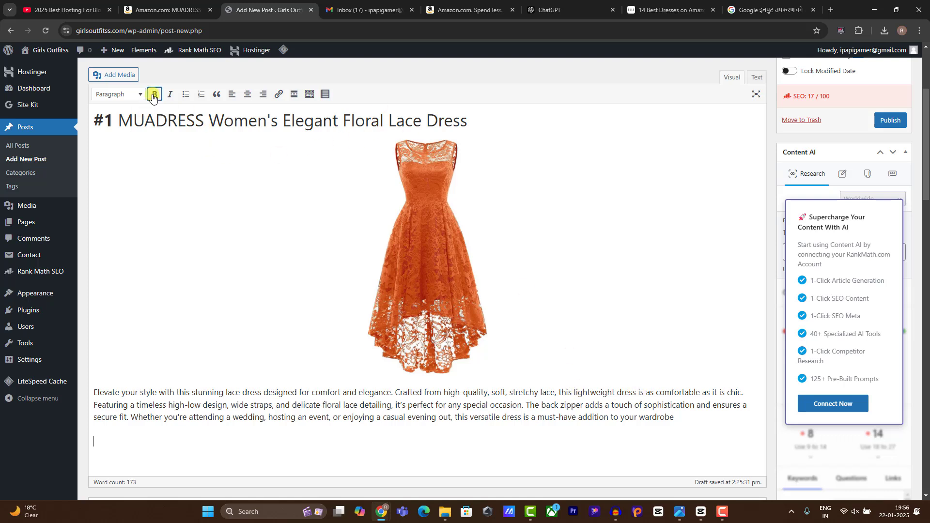
left_click(232, 95)
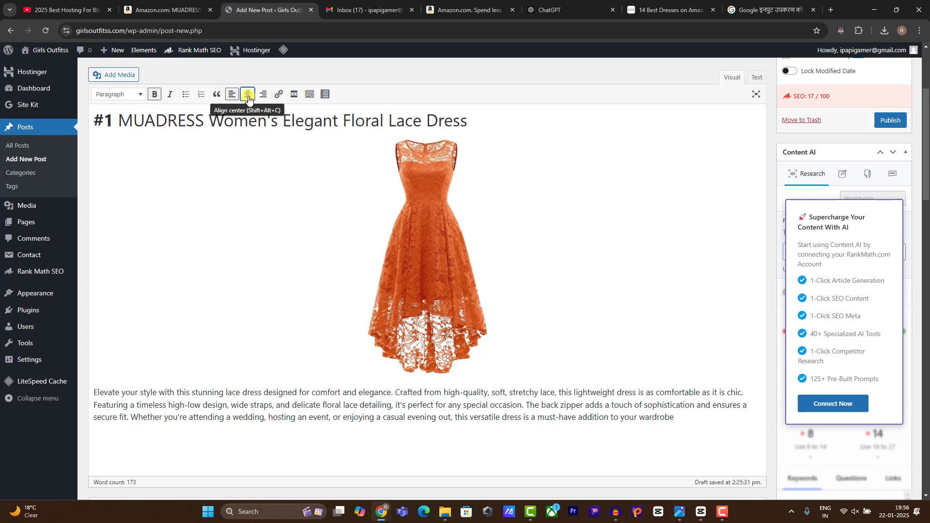
left_click(248, 97)
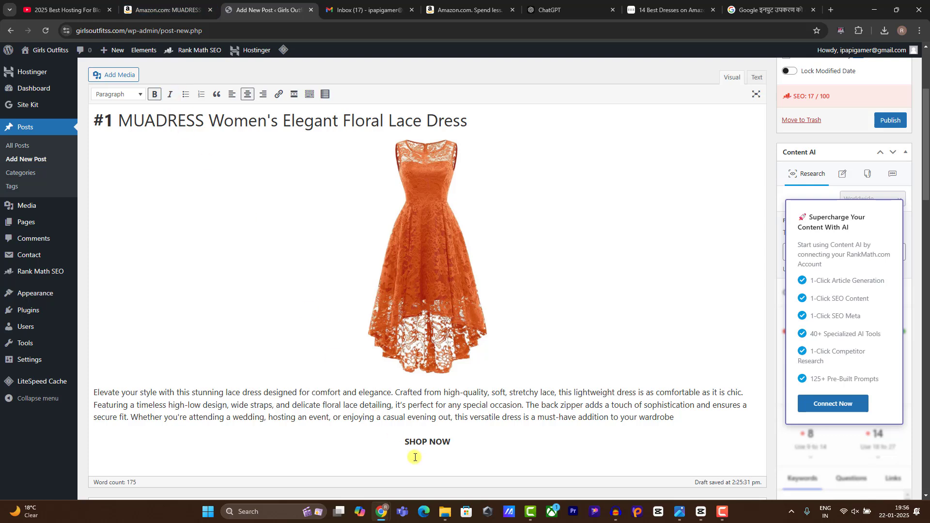
Copy the Amazon dress page address and load it in the private browser window
left_click_drag(401, 446, 457, 443)
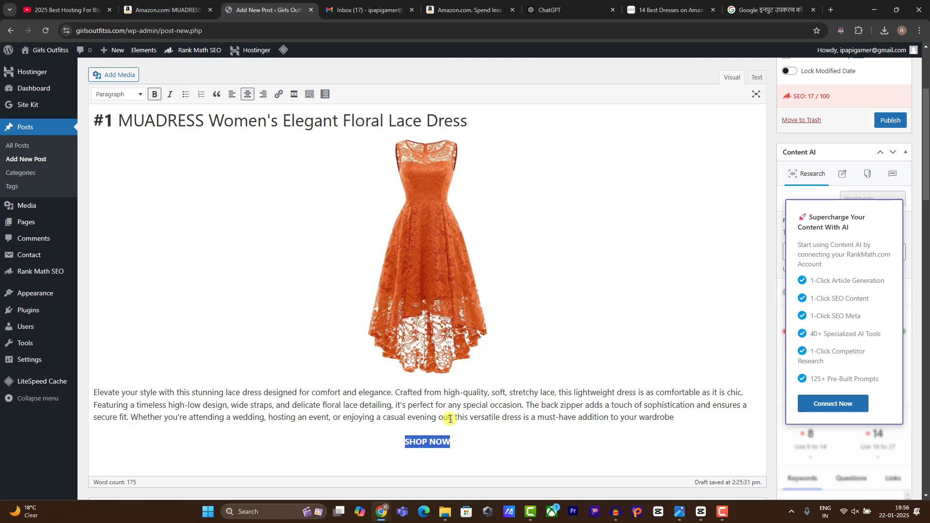
mouse_move(383, 509)
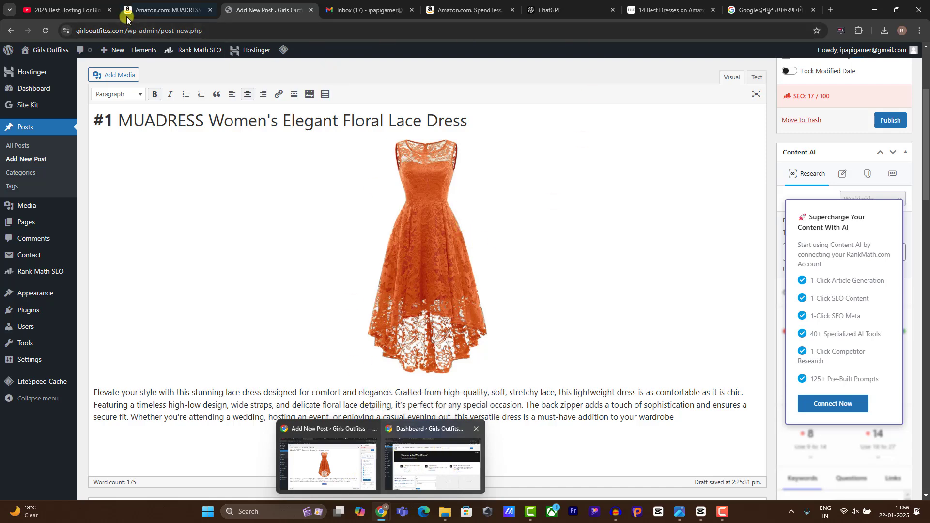
left_click(172, 10)
left_click(145, 33)
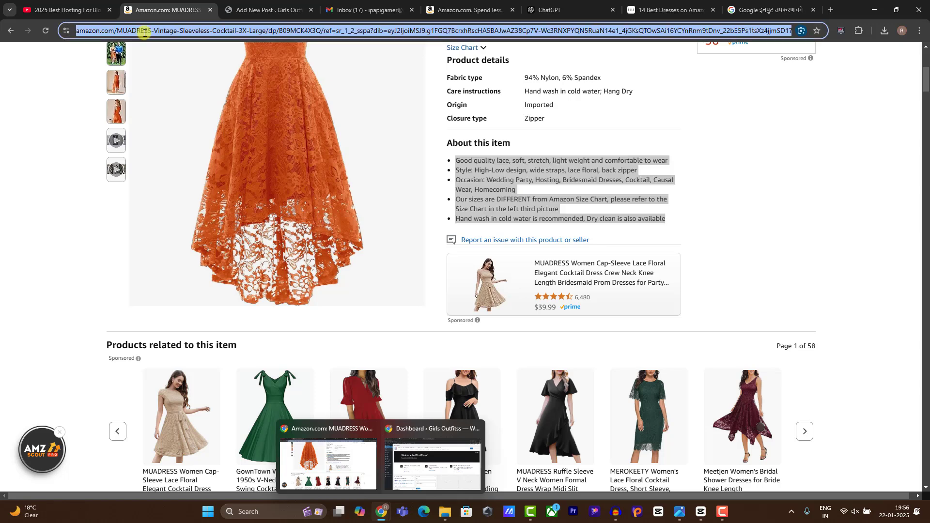
left_click(430, 484)
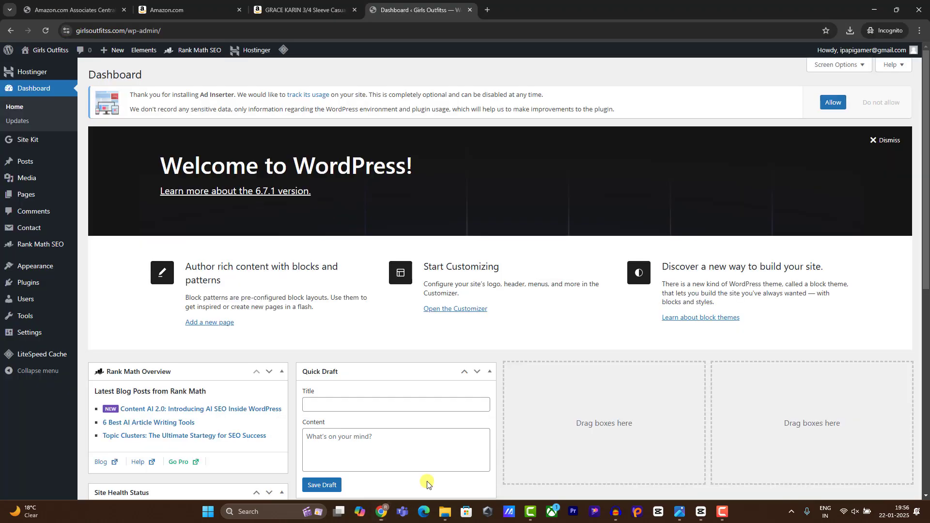
left_click(486, 8)
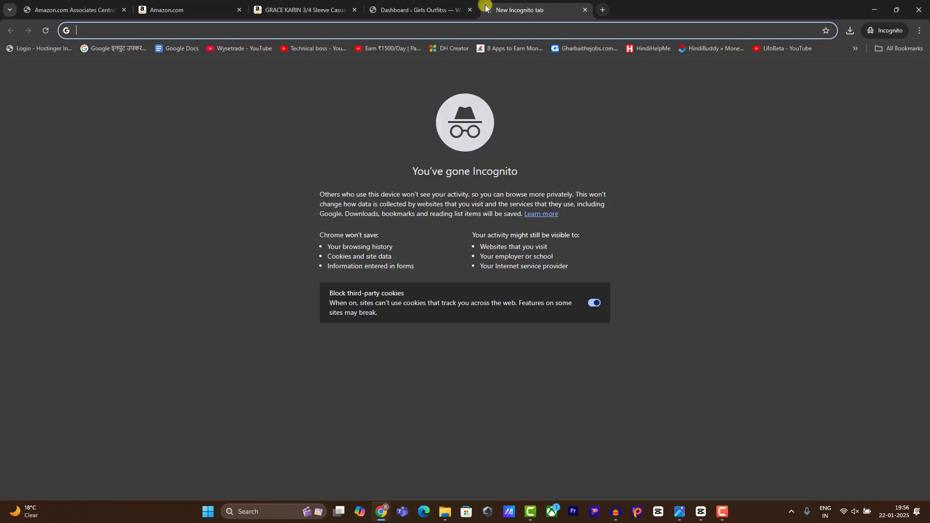
key("ctrl+v")
key("Return")
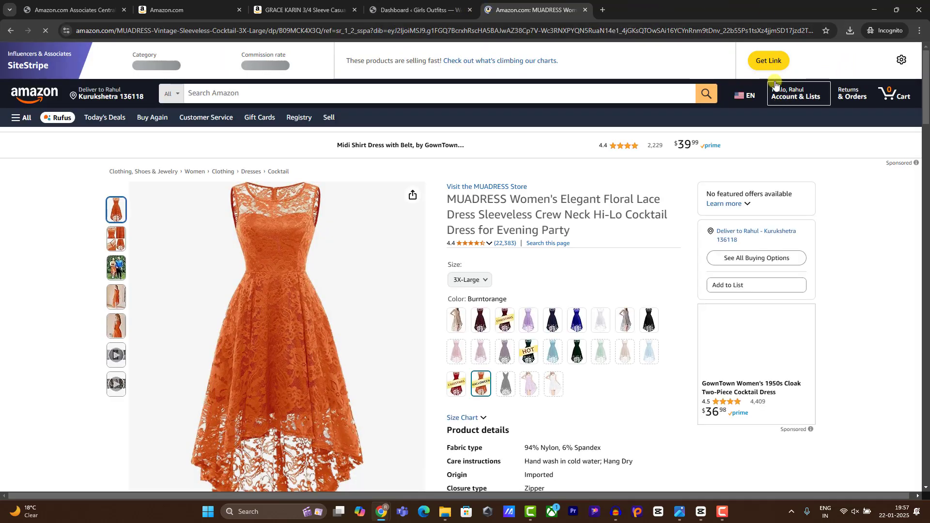
Generate the SiteStripe short affiliate link for the MUADRESS dress and copy it
left_click(774, 63)
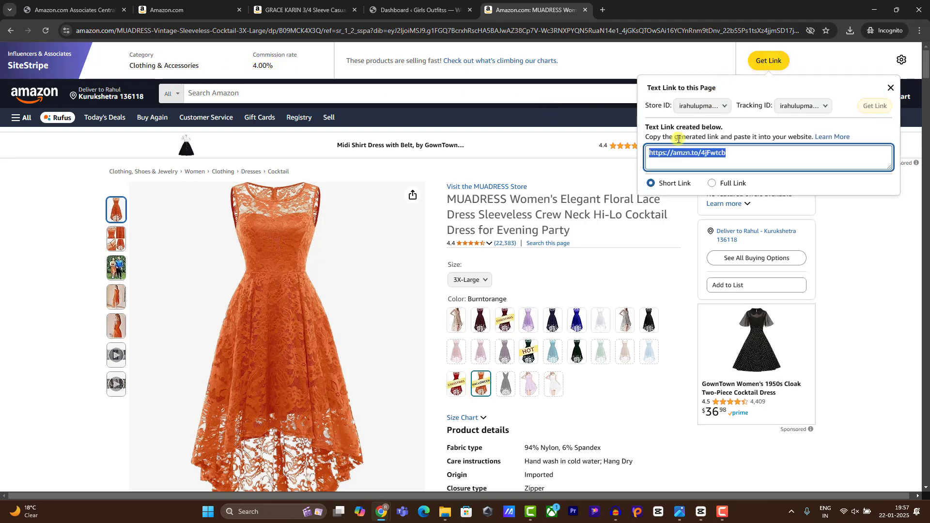
right_click(679, 153)
left_click(697, 167)
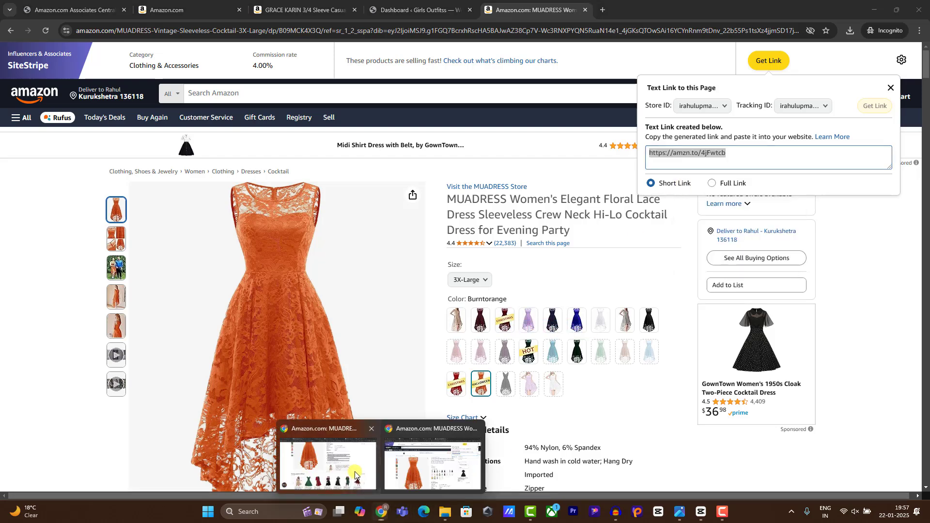
left_click(328, 455)
left_click(297, 2)
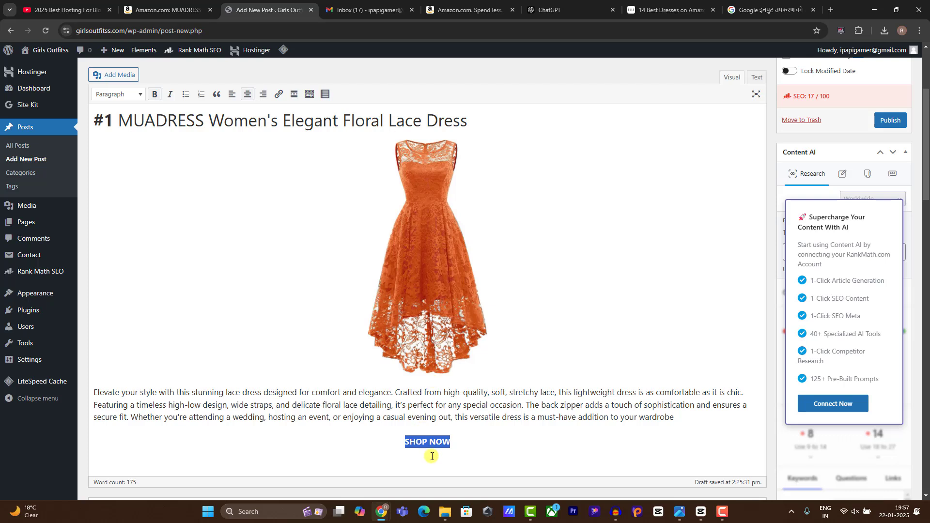
Link the SHOP NOW text to the dress's amzn.to affiliate short link
left_click(276, 96)
left_click(377, 423)
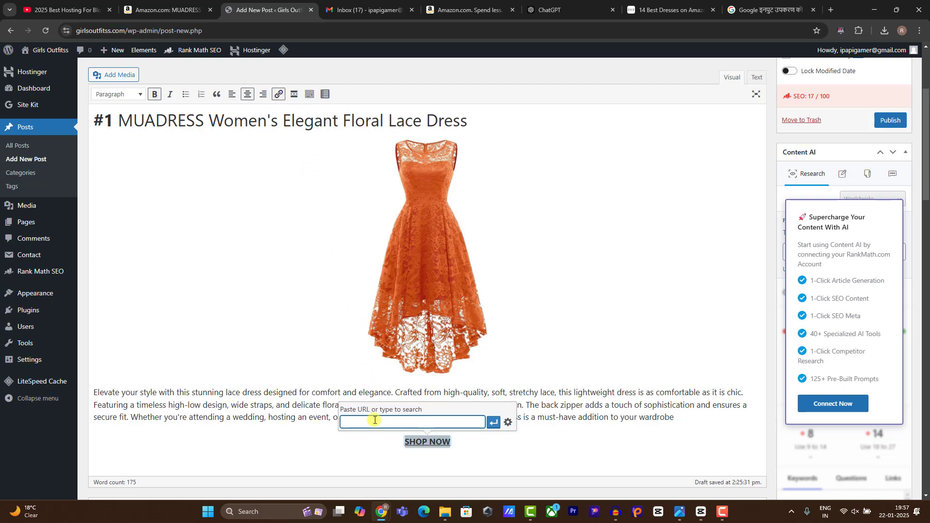
key("ctrl+v")
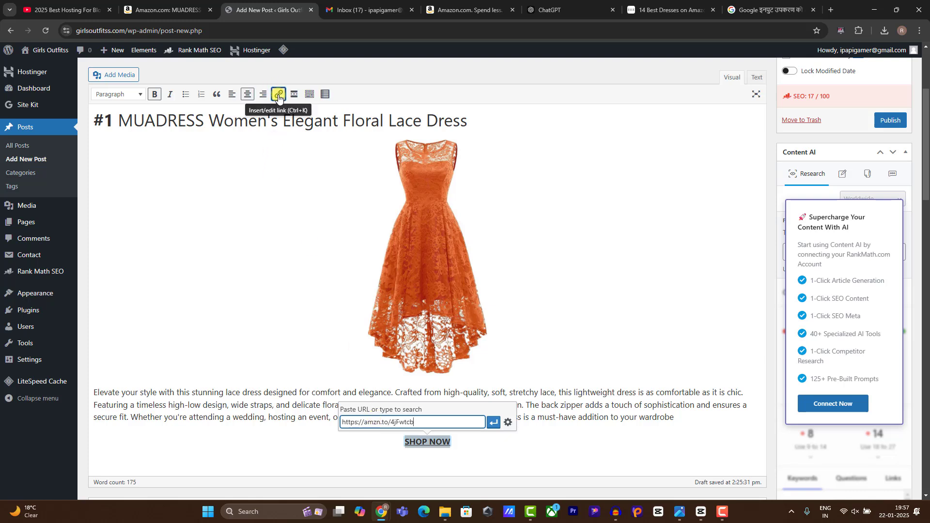
left_click(494, 423)
Start a new #2 paragraph below SHOP NOW
left_click(488, 454)
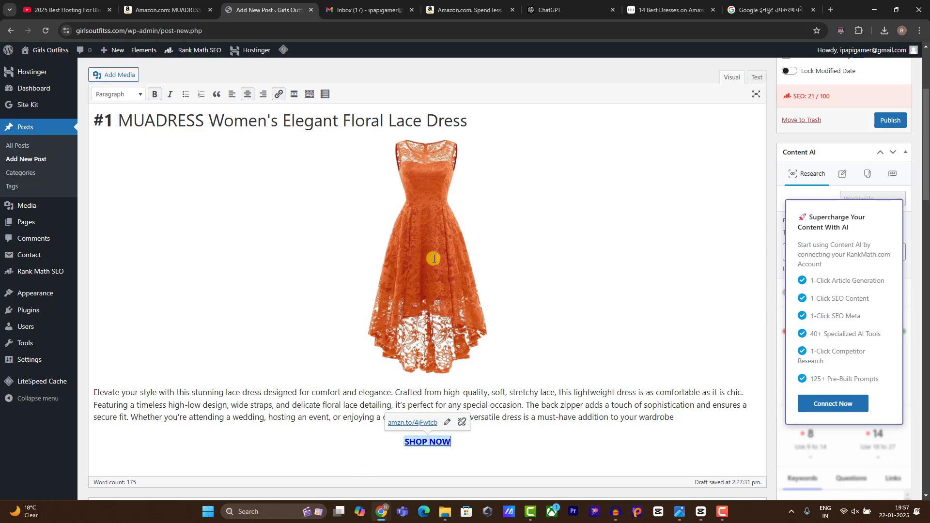
left_click(480, 435)
key("Return")
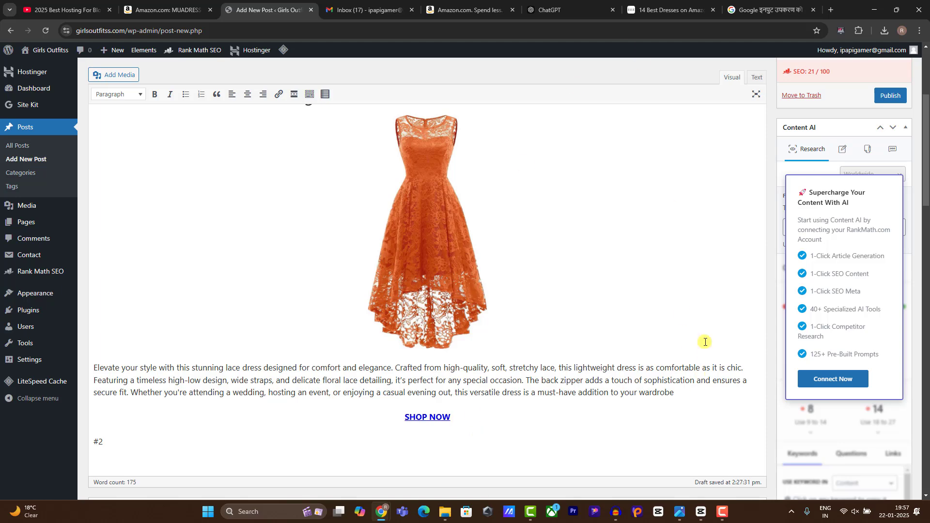
scroll(433, 426, "up", 4)
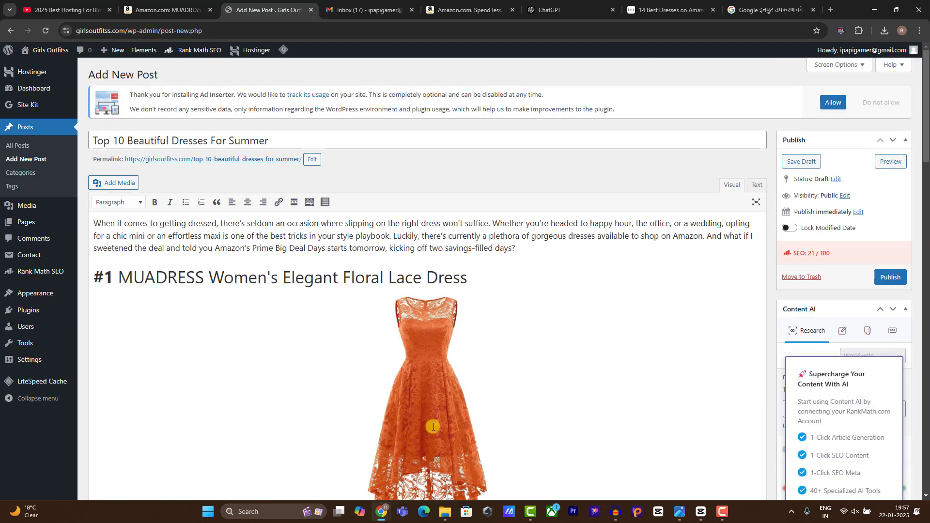
left_click(658, 13)
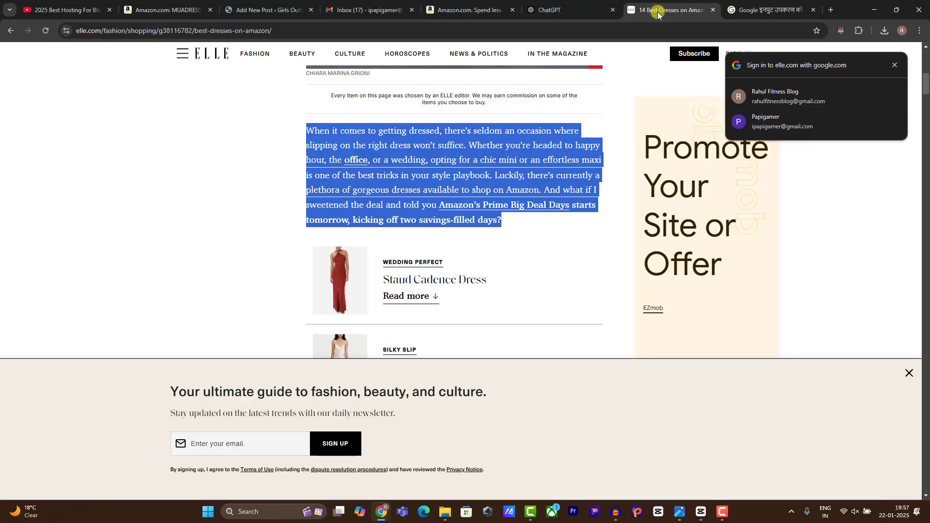
left_click_drag(927, 80, 927, 145)
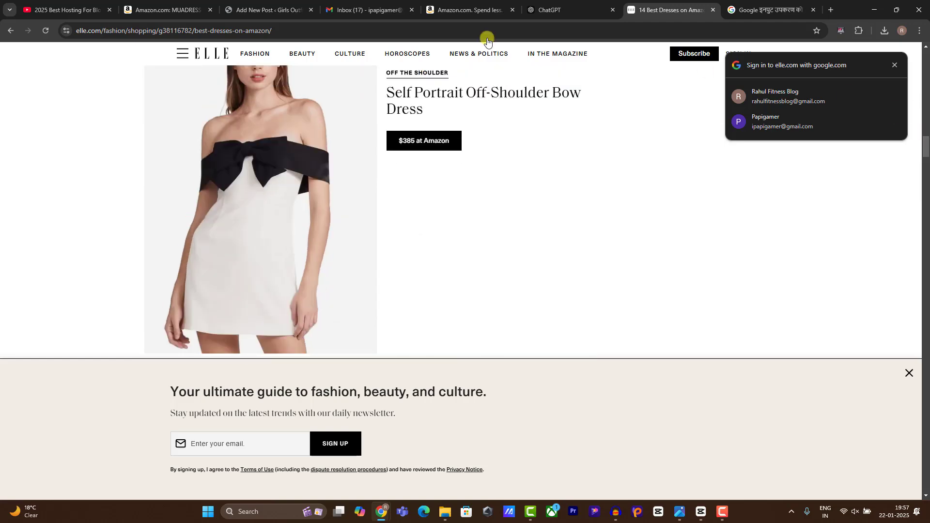
left_click(269, 9)
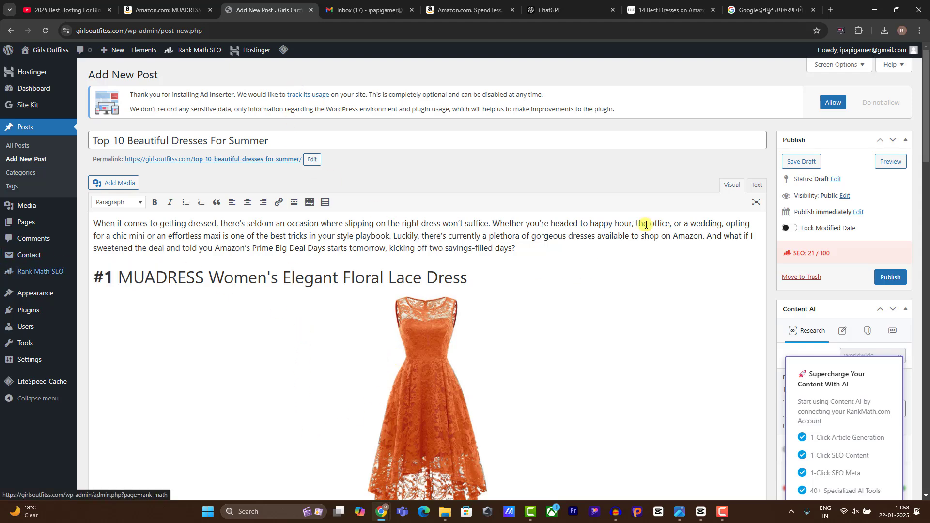
Choose the orange lace dress photo from the Media Library as the featured image
left_click_drag(926, 137, 927, 352)
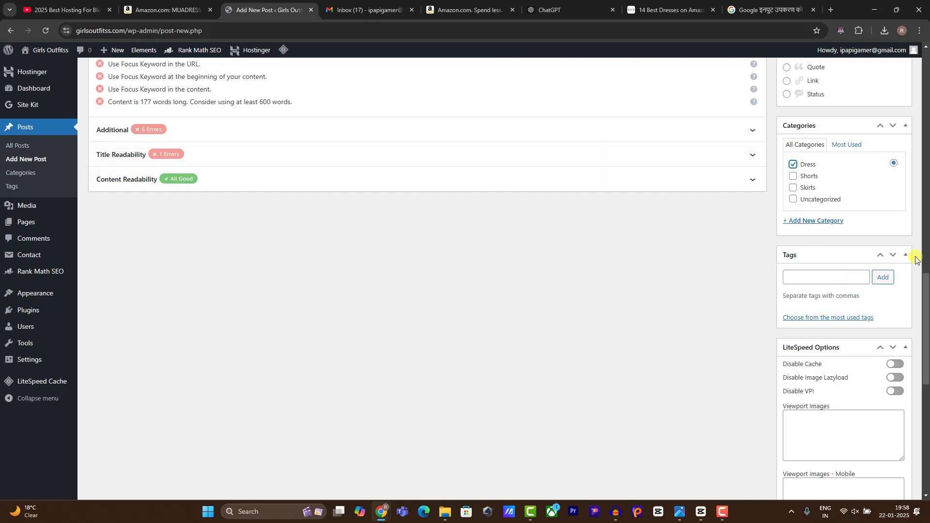
left_click_drag(926, 286, 926, 394)
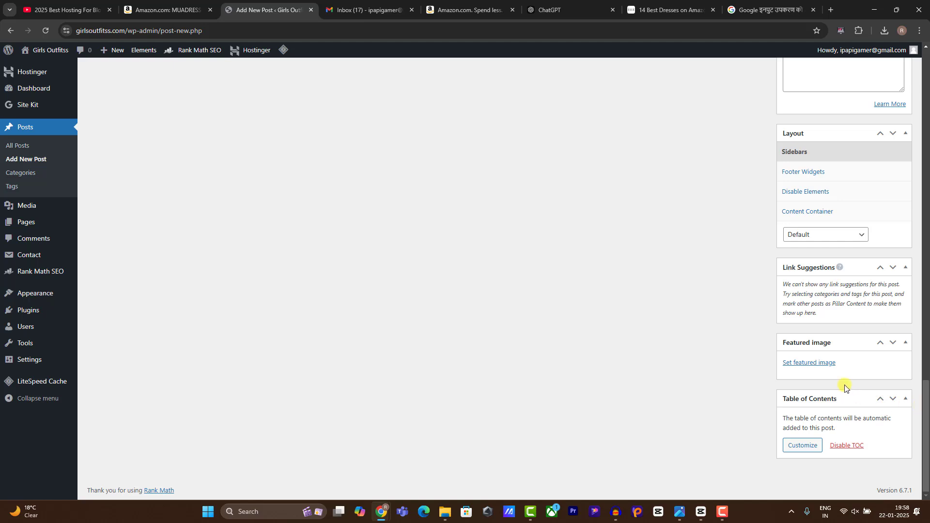
left_click(819, 363)
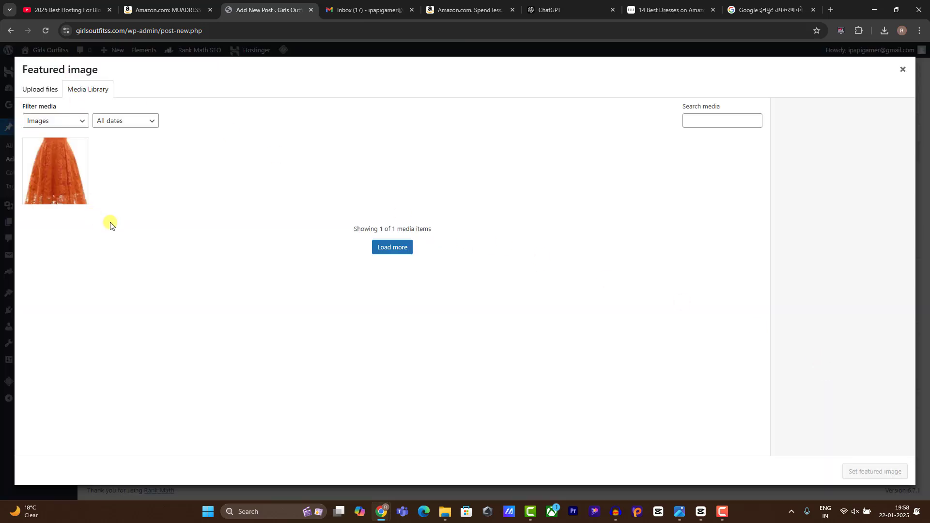
left_click(63, 191)
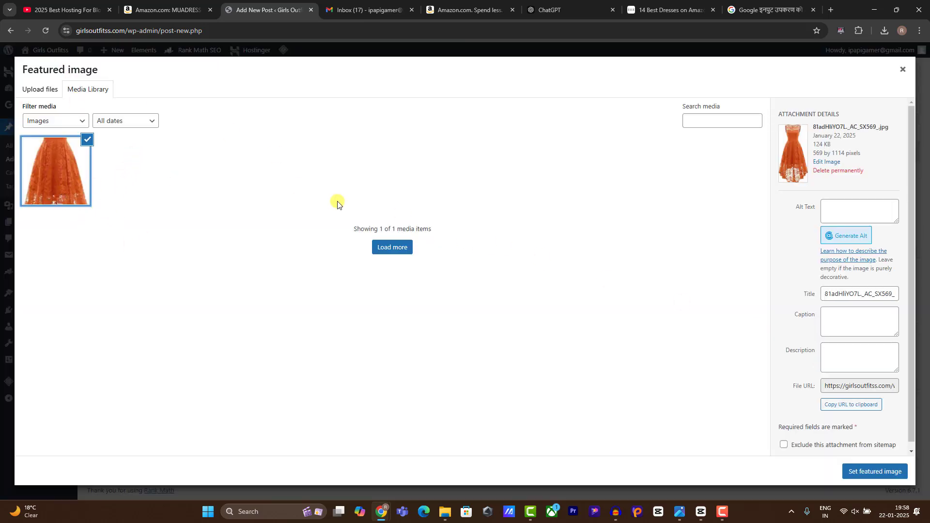
left_click(871, 467)
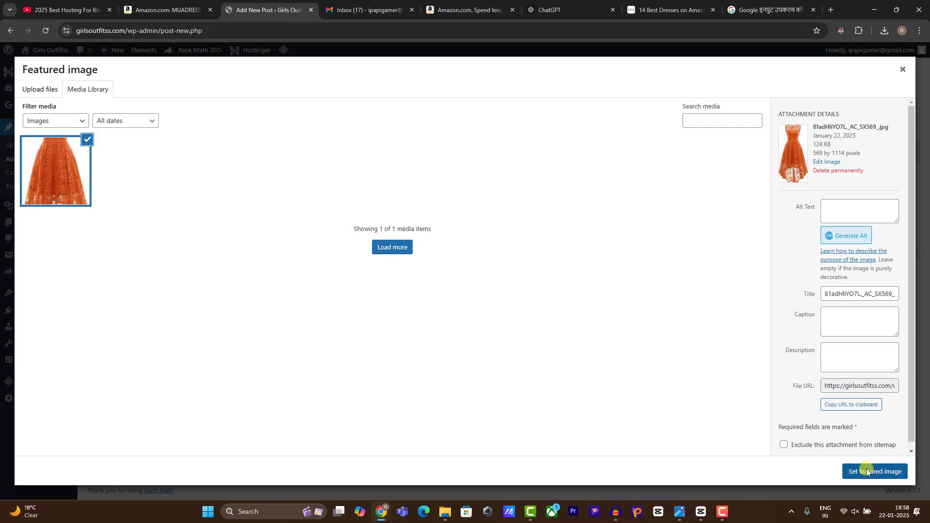
Go to Canva and create a custom-size blank design of 1200 × 680 px
left_click(831, 10)
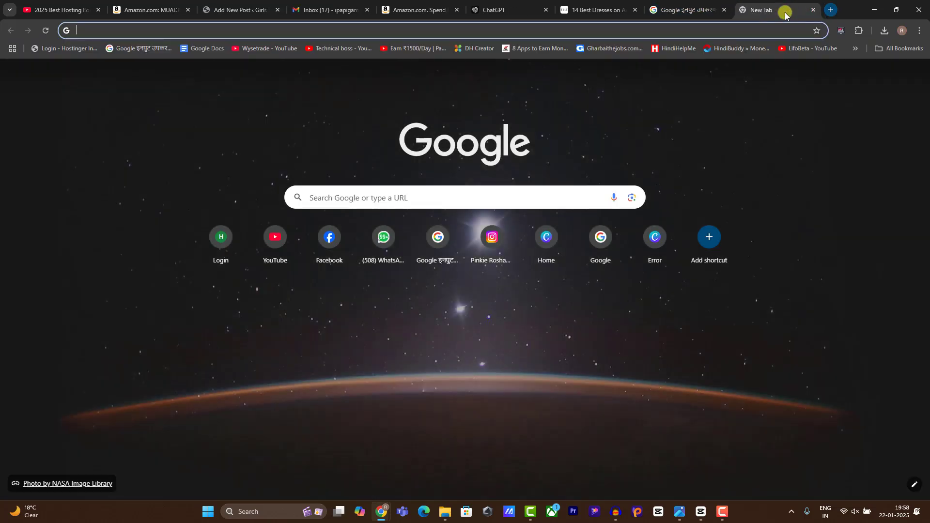
type("canva")
key("Return")
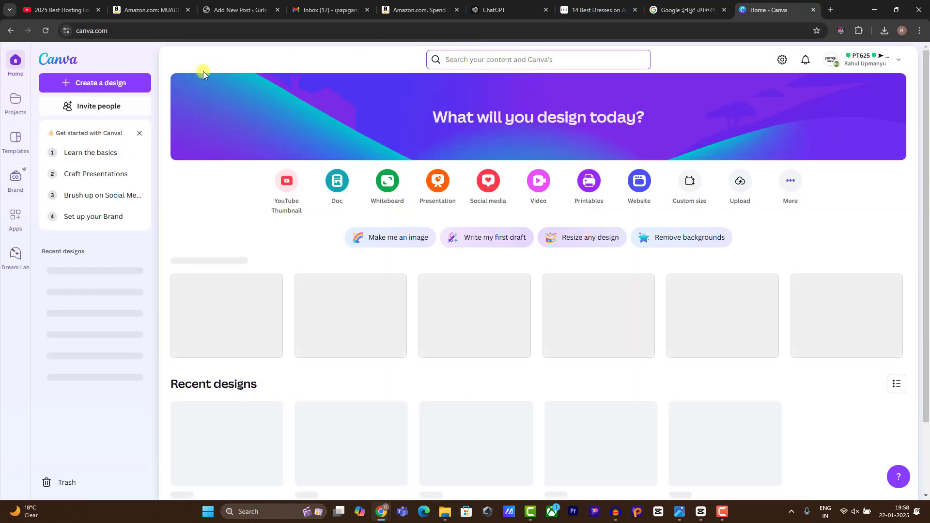
left_click(103, 81)
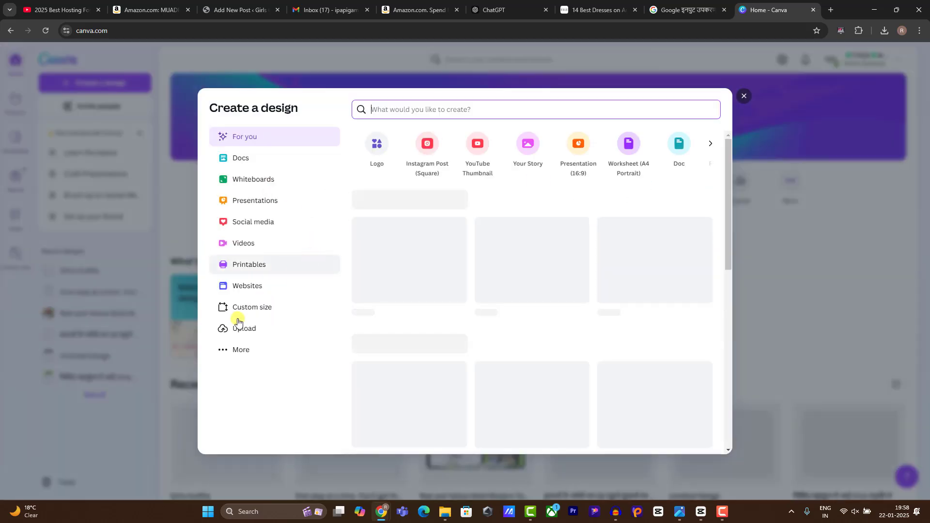
left_click(248, 311)
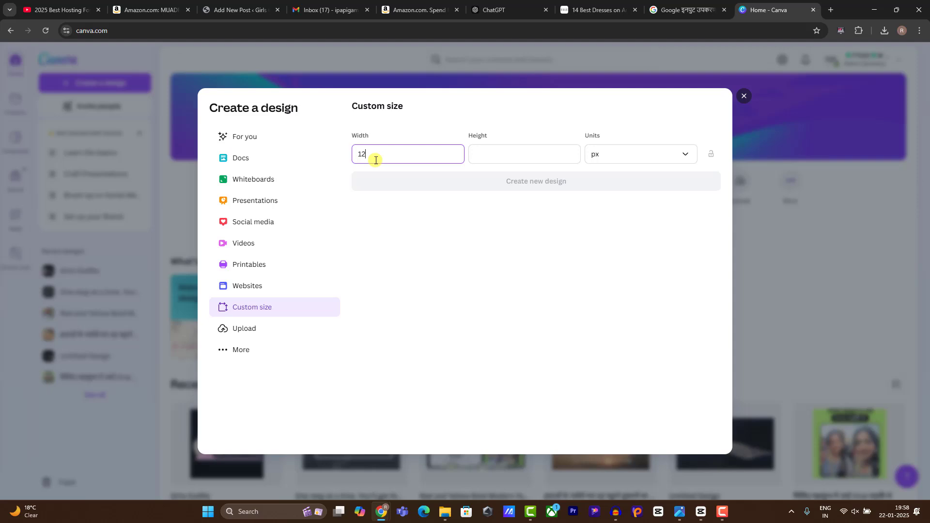
key("Tab")
type("680")
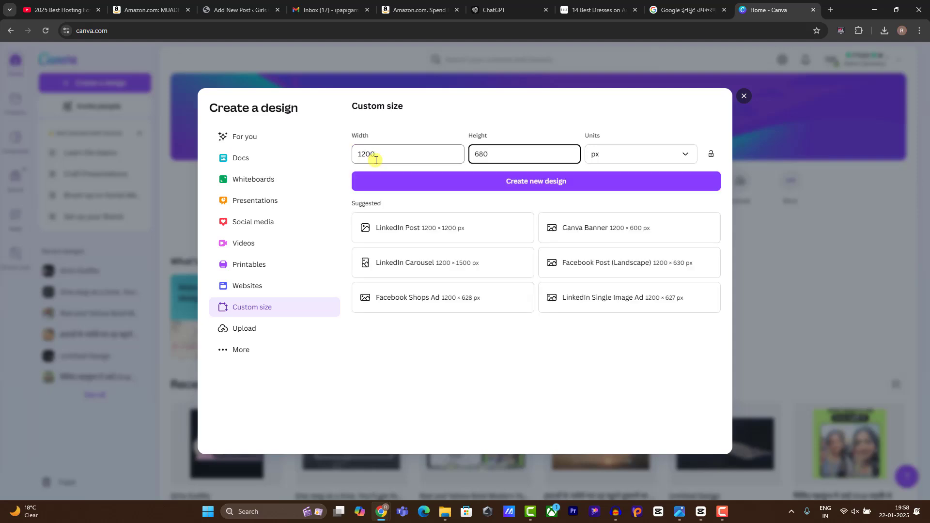
left_click(442, 184)
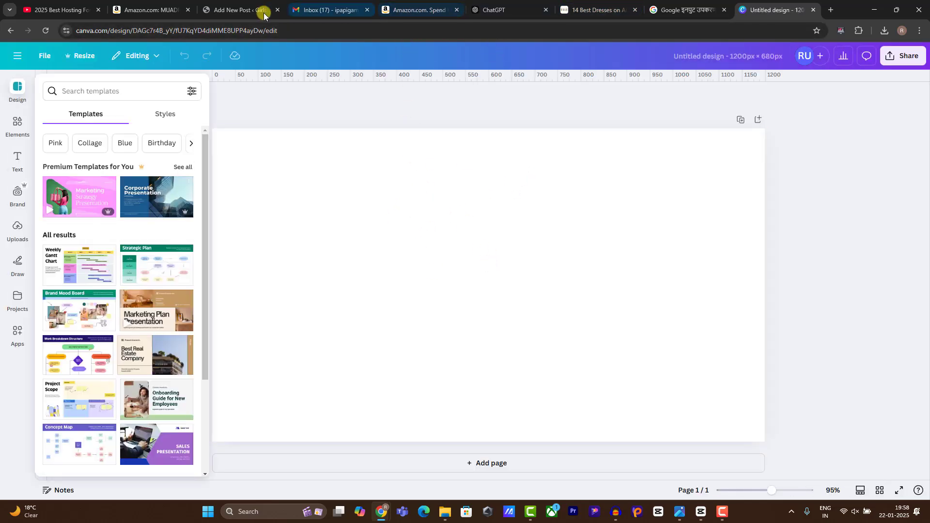
Paste the Amazon dress photo into the Canva design and line the dresses up side by side
left_click(145, 10)
right_click(239, 206)
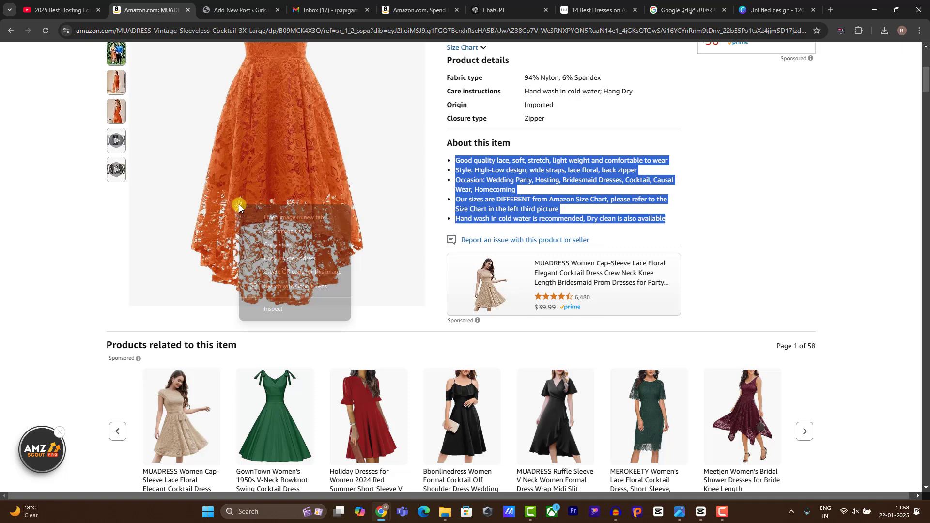
left_click(281, 245)
left_click(775, 9)
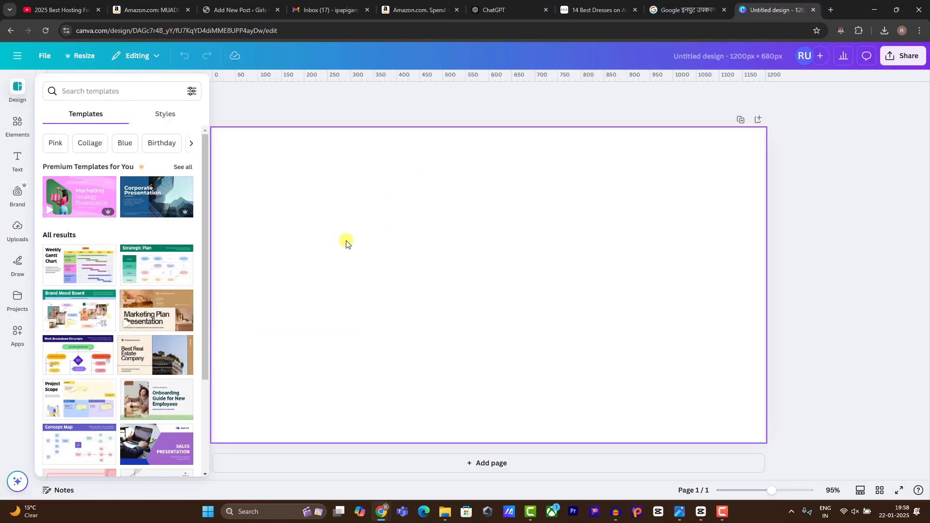
key("ctrl+v")
left_click_drag(486, 258, 231, 198)
left_click(23, 230)
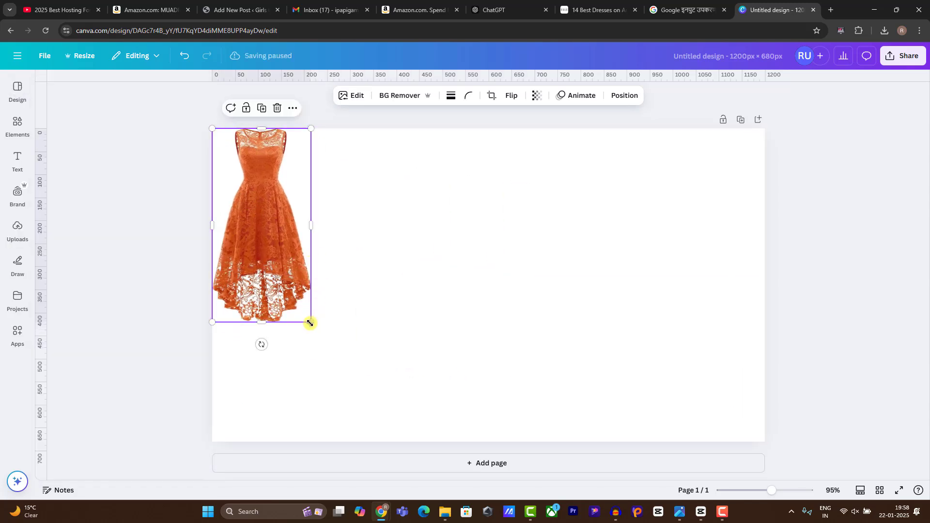
left_click_drag(310, 323, 424, 402)
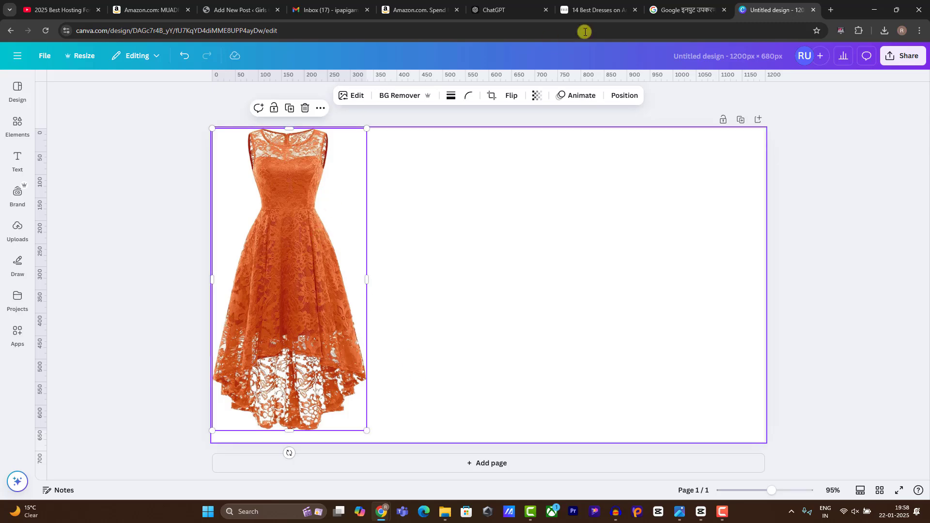
left_click(166, 12)
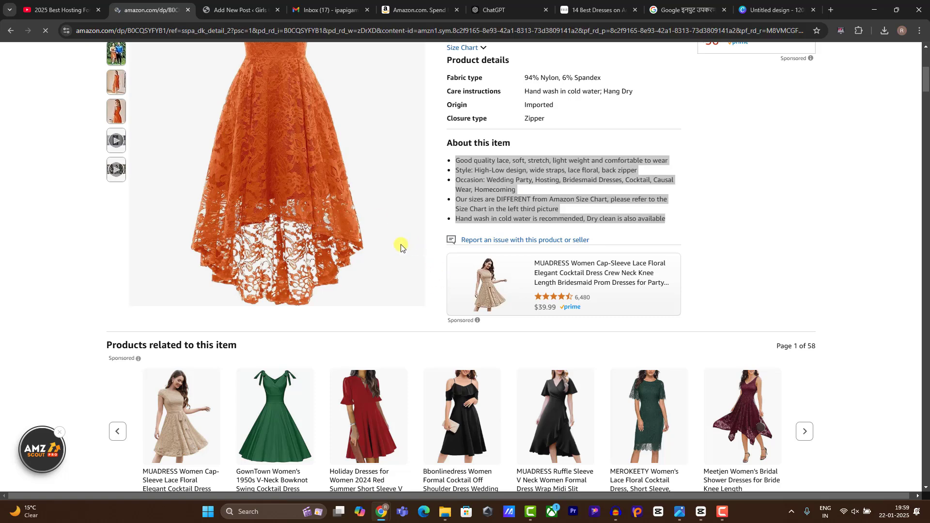
key("ctrl+9")
left_click(259, 184)
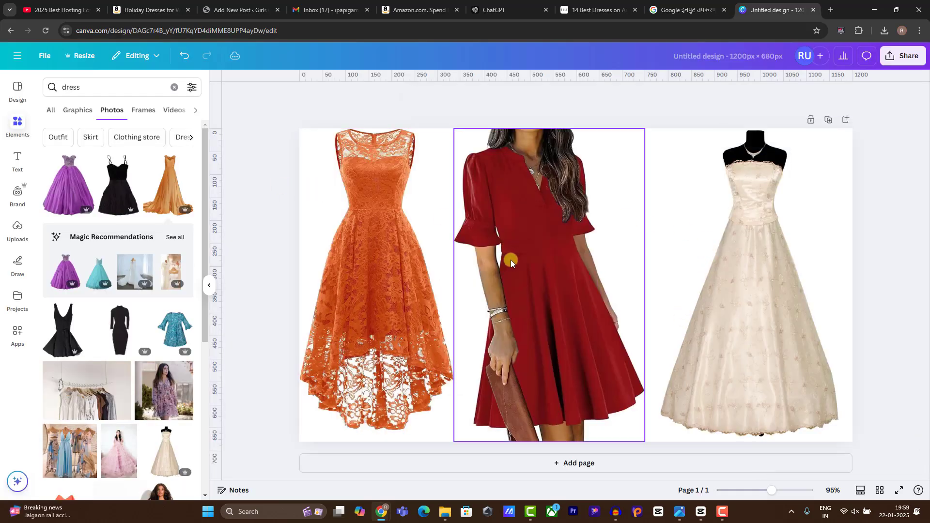
left_click_drag(512, 261, 517, 260)
left_click_drag(388, 249, 389, 254)
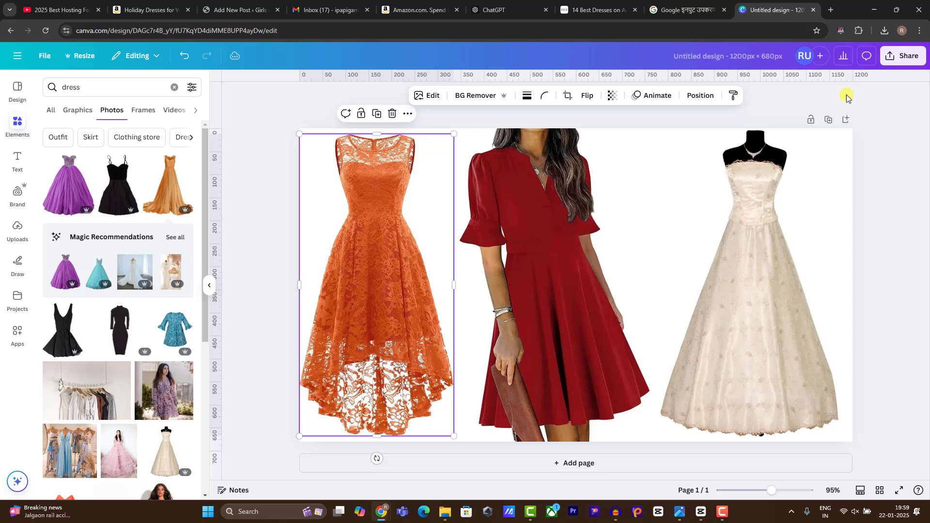
Download the three-dress collage as a JPG file
left_click(889, 55)
left_click(753, 241)
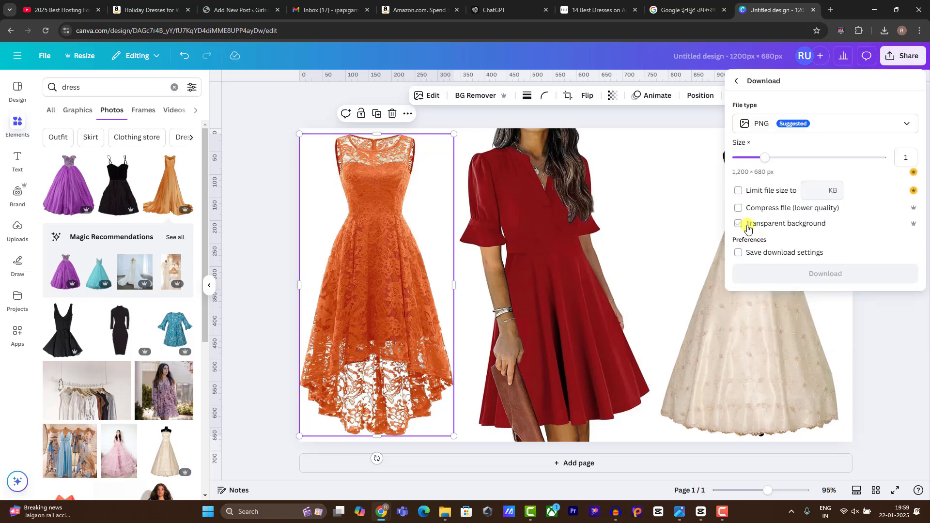
left_click(783, 124)
left_click(759, 152)
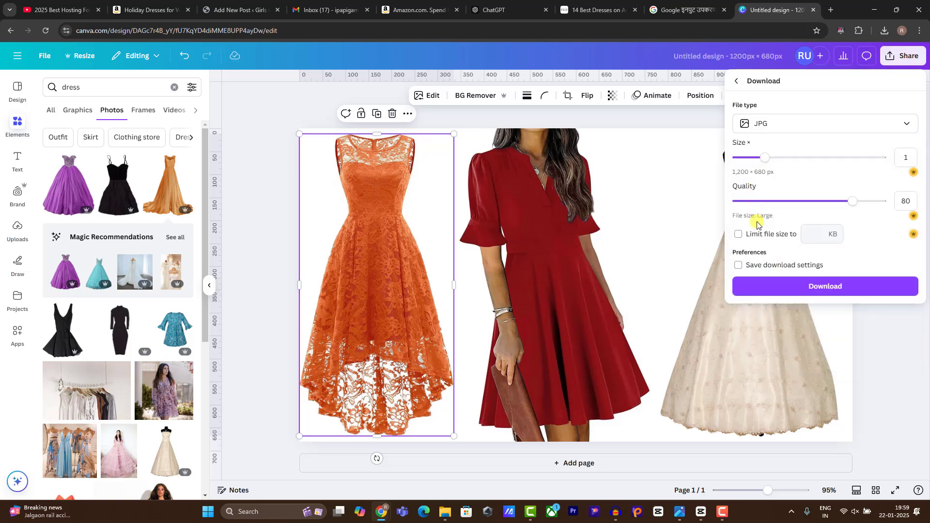
left_click(760, 286)
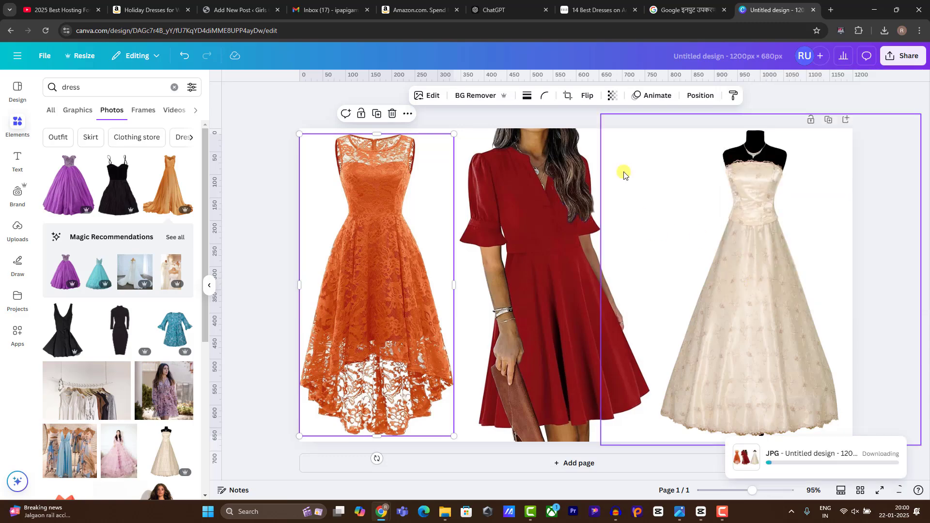
Upload 'Untitled design (9)' from Downloads and insert it on a new line after the intro paragraph
left_click(236, 4)
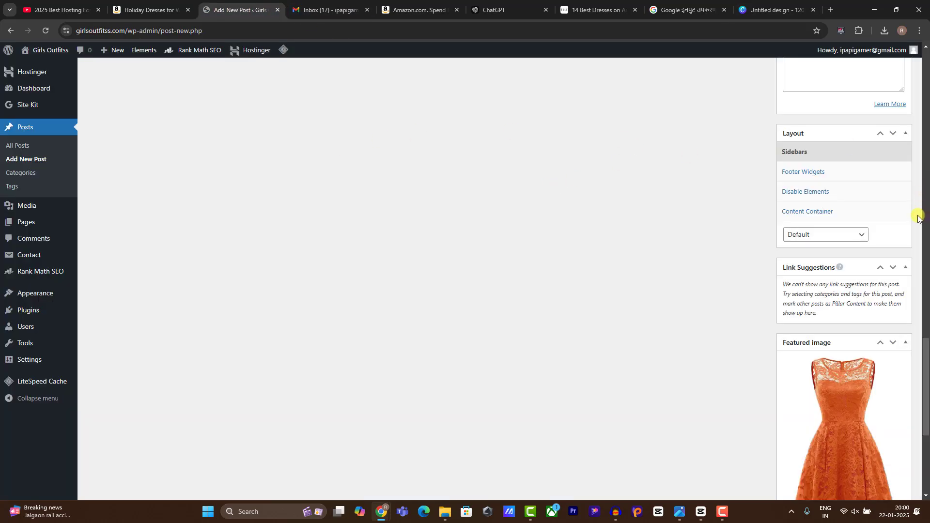
left_click_drag(926, 359, 918, 67)
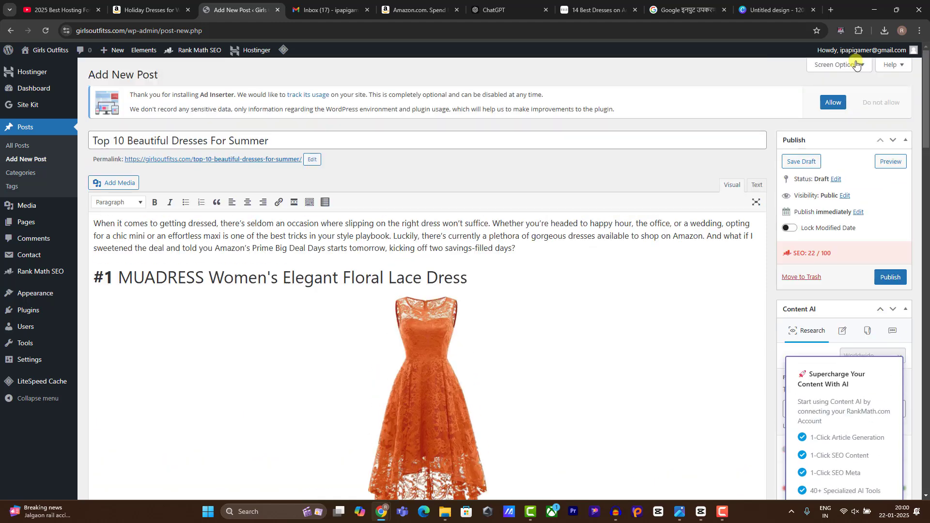
left_click(539, 249)
key("Return")
left_click(108, 156)
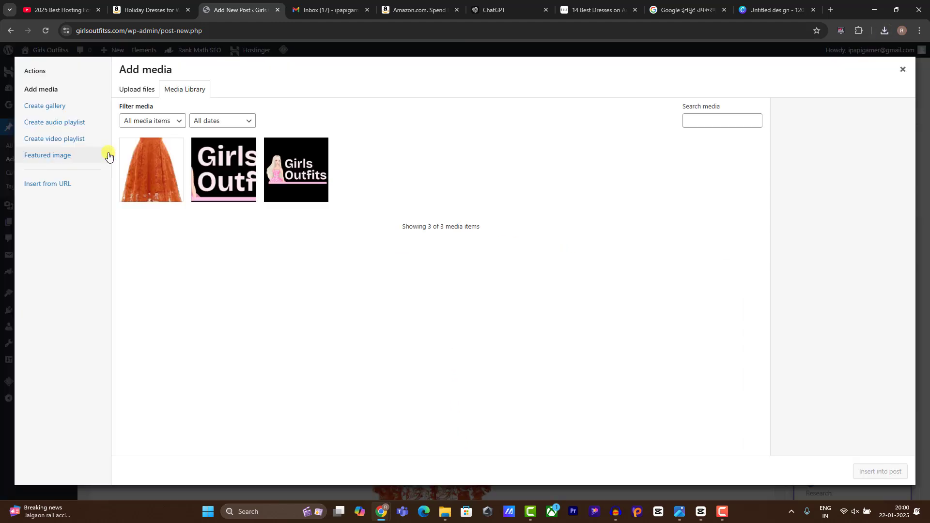
left_click(132, 90)
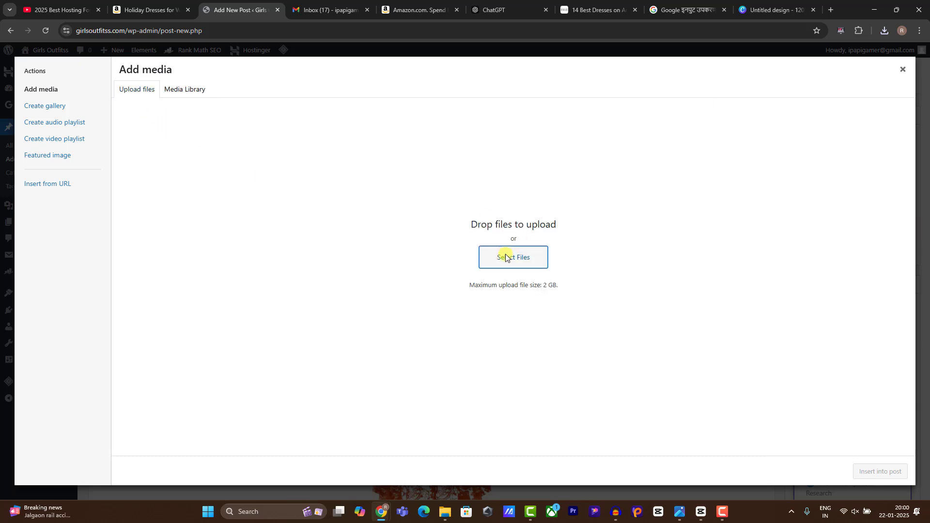
left_click(506, 257)
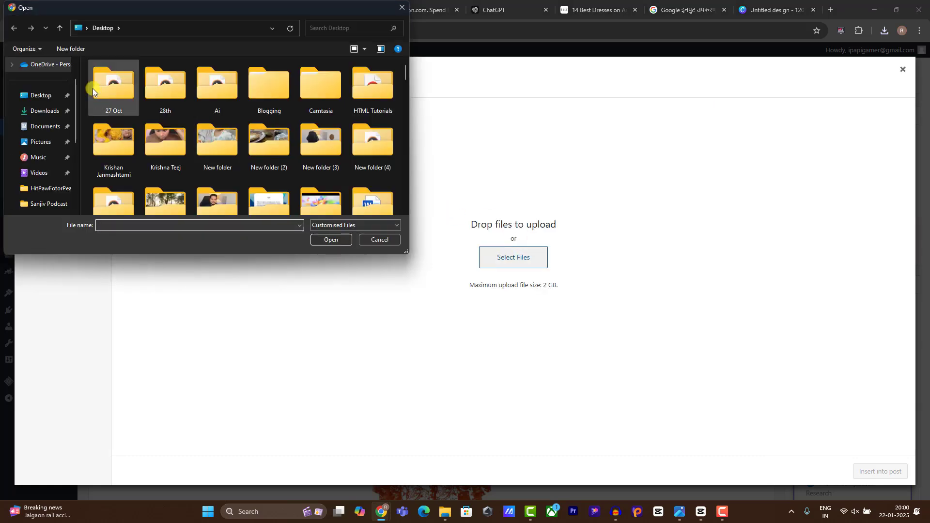
left_click(70, 110)
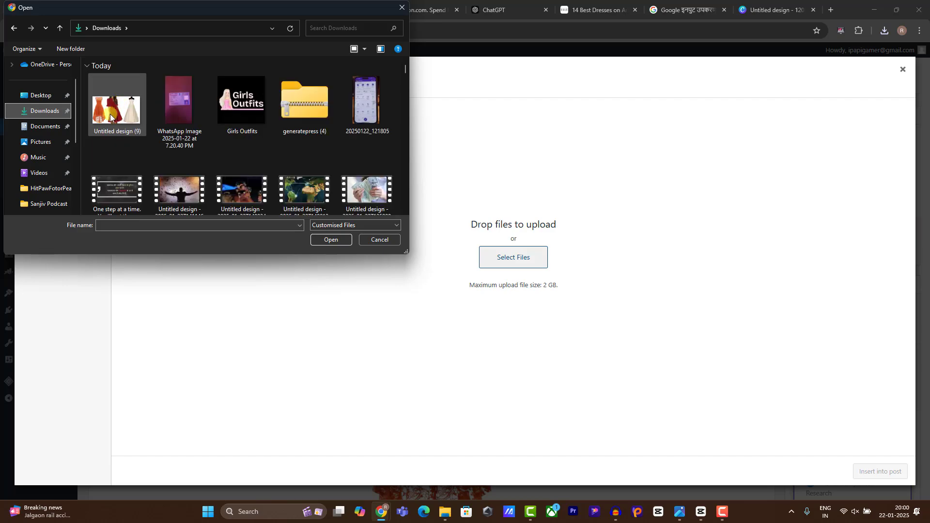
double_click(109, 114)
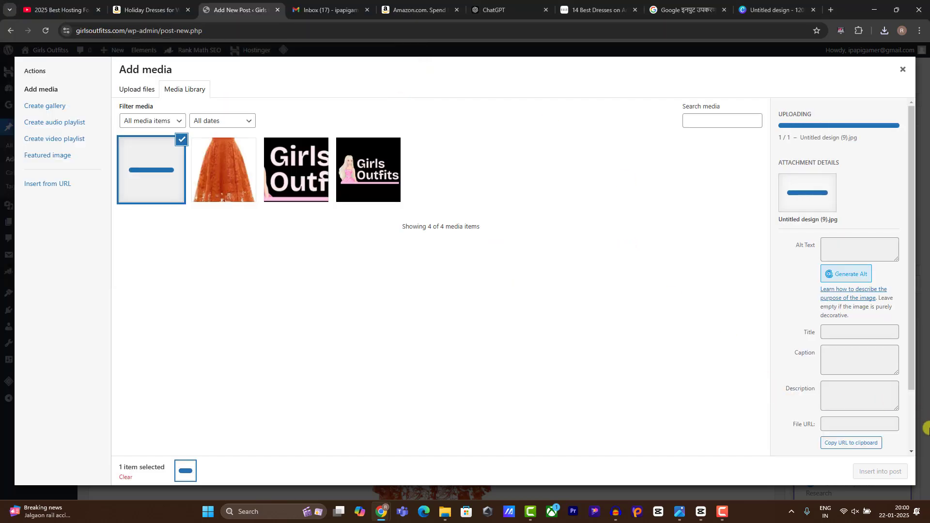
left_click(883, 471)
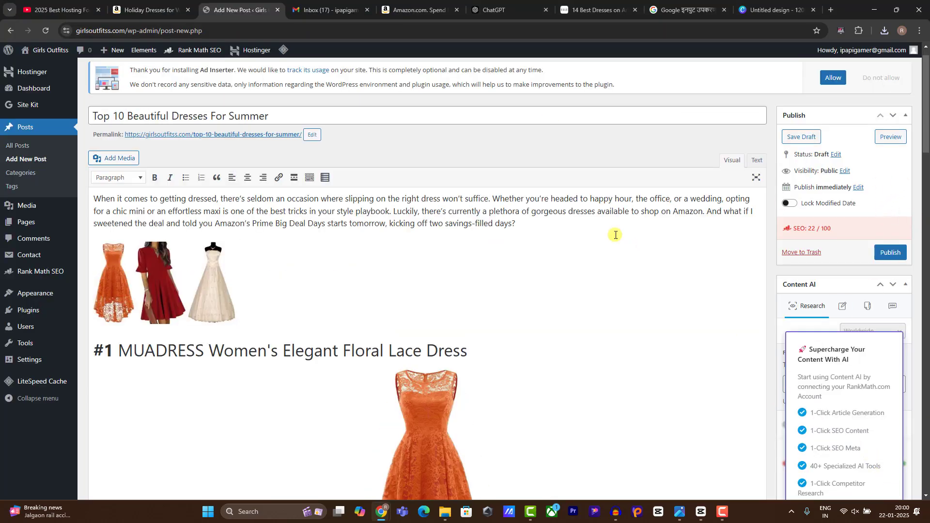
Centre the collage image and resize it to Large (1024 × 580)
left_click(189, 286)
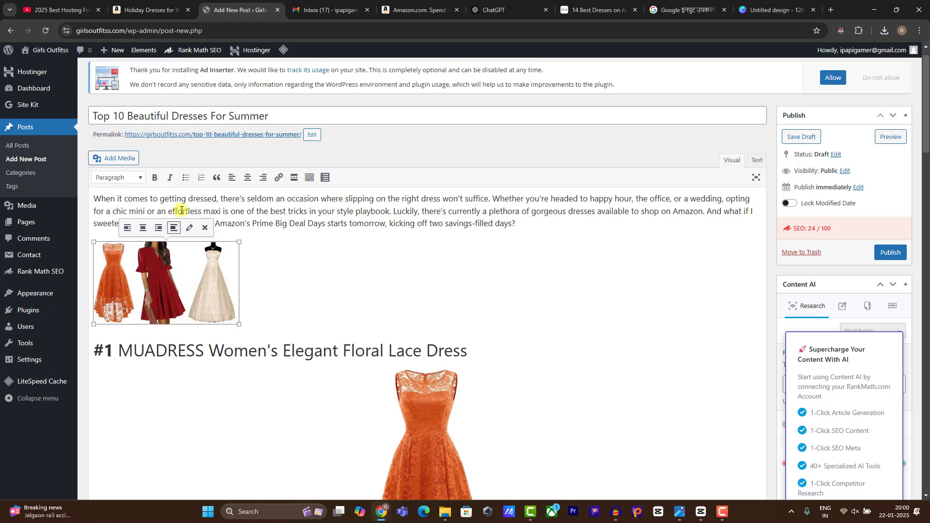
left_click(144, 228)
left_click(450, 229)
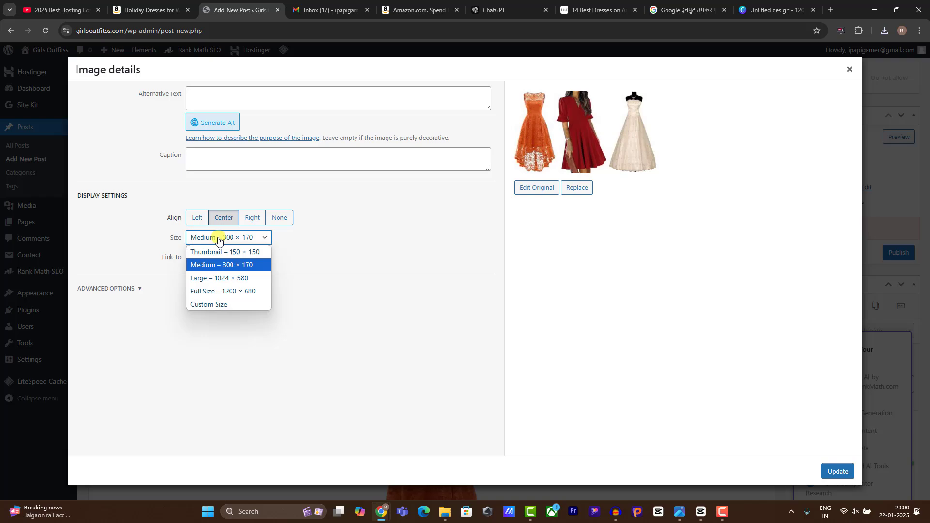
left_click(220, 278)
left_click(837, 471)
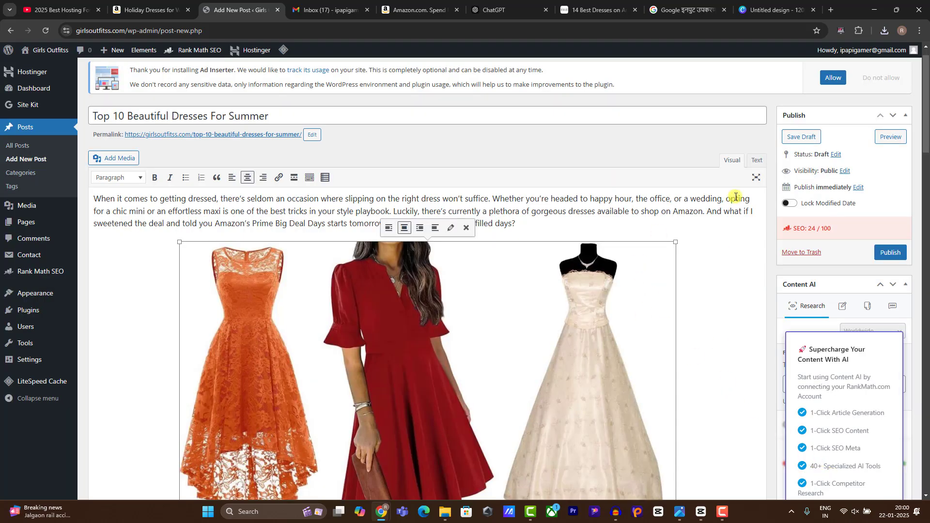
left_click(577, 221)
left_click_drag(926, 144, 927, 468)
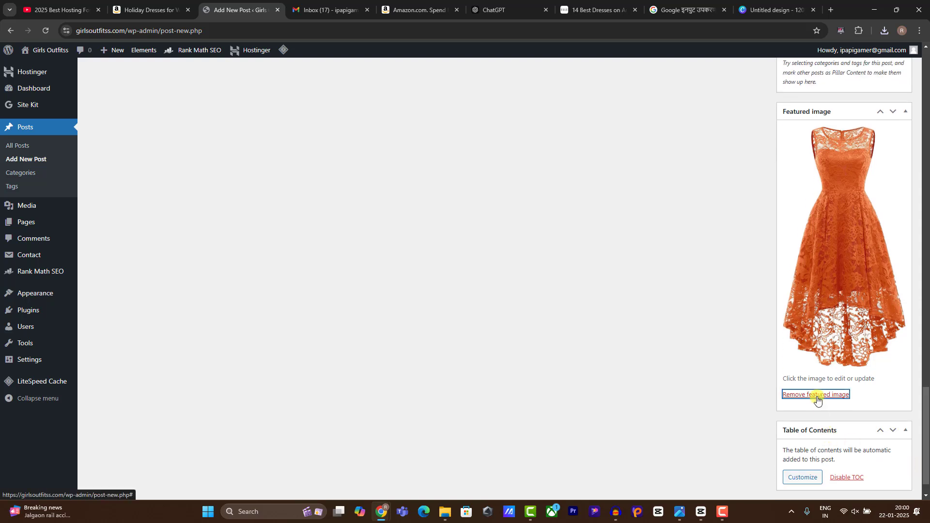
Replace the orange-dress featured image with the dress collage and publish the post
left_click(816, 394)
left_click(814, 366)
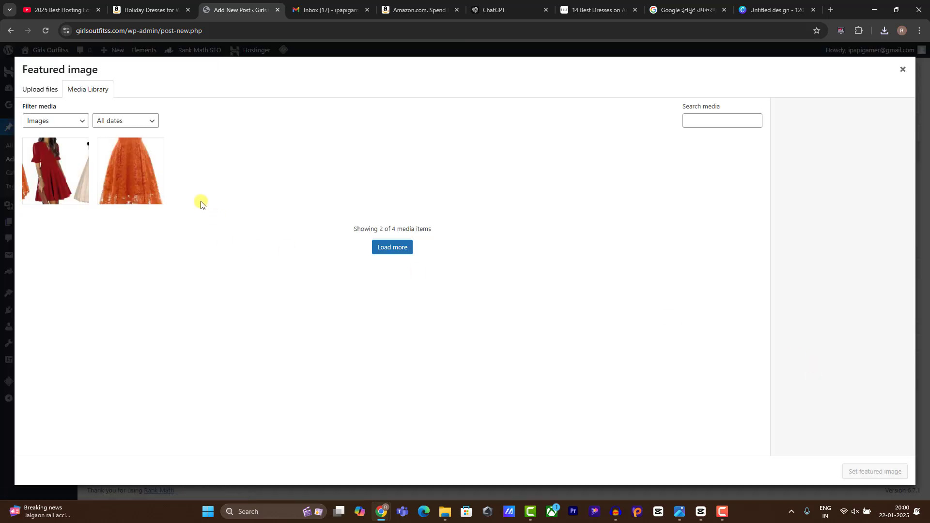
left_click(37, 185)
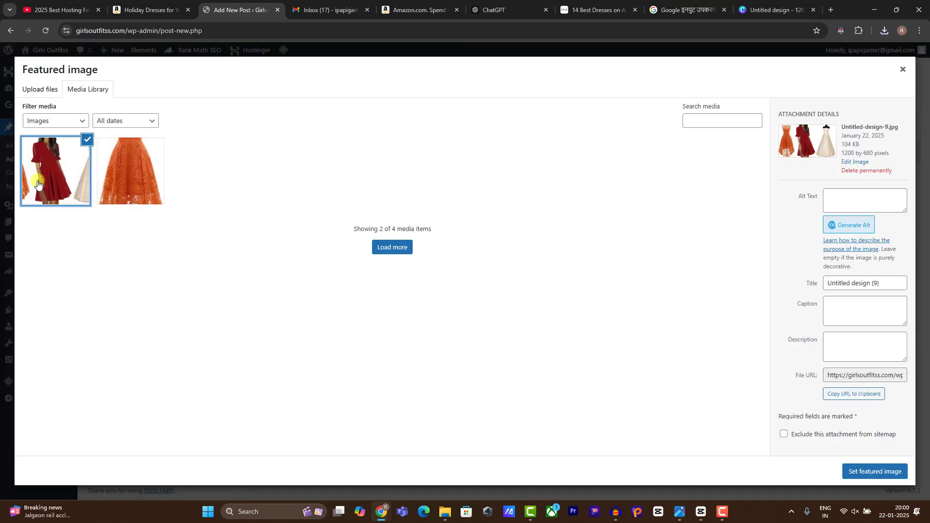
left_click(880, 472)
left_click_drag(926, 382, 927, 73)
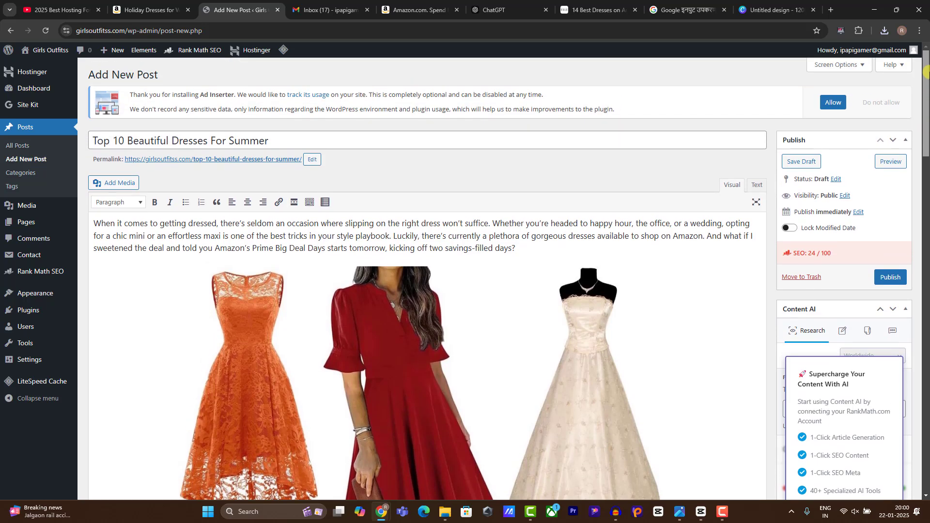
left_click(889, 276)
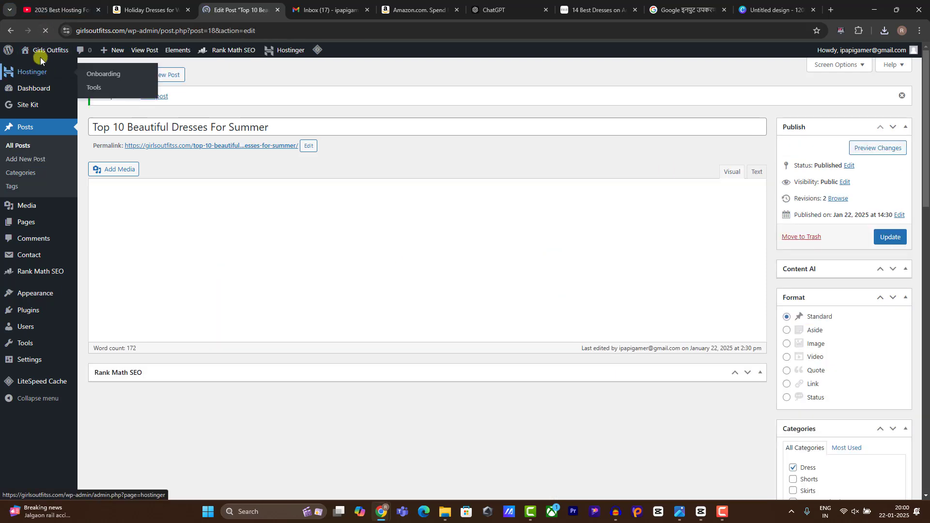
View the published Top 10 Beautiful Dresses For Summer post on the live site
left_click(39, 67)
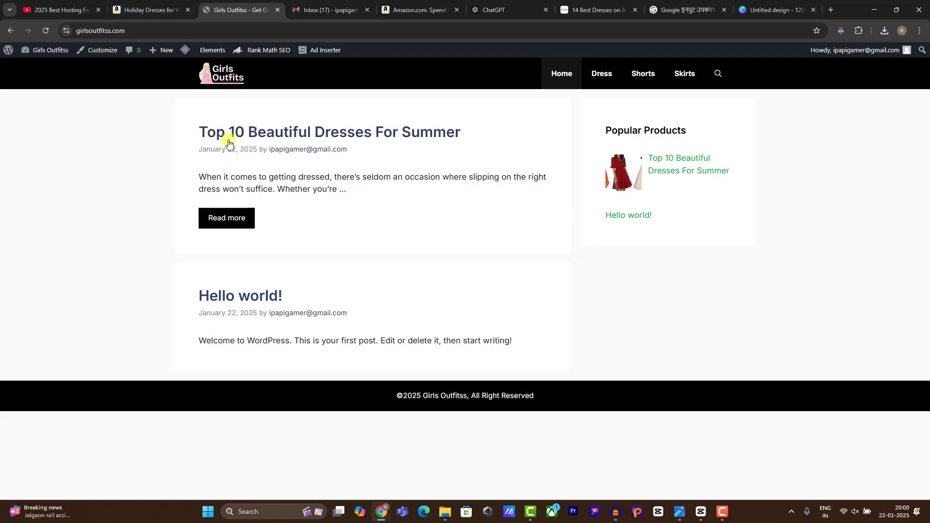
left_click(233, 132)
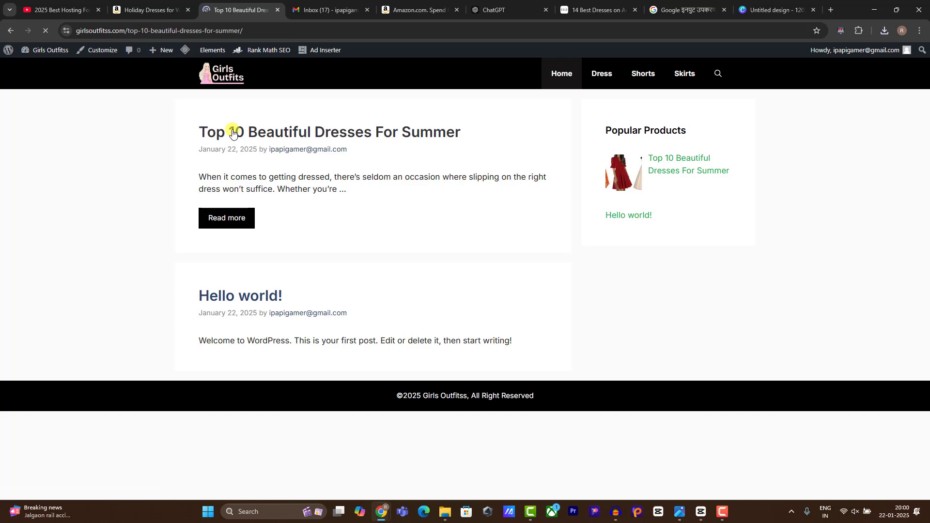
left_click_drag(926, 75, 926, 110)
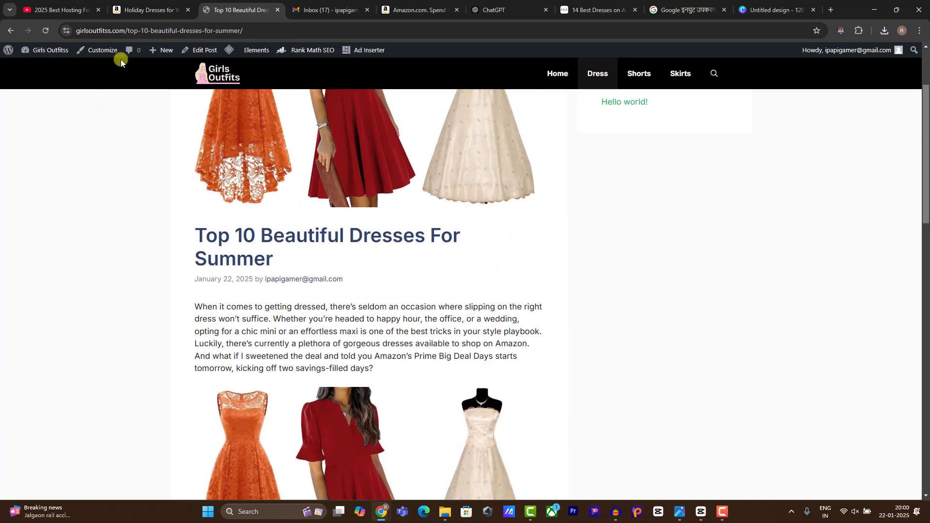
In Customizer > Layout > Blog, enable Display featured images for single posts and archives
left_click(104, 56)
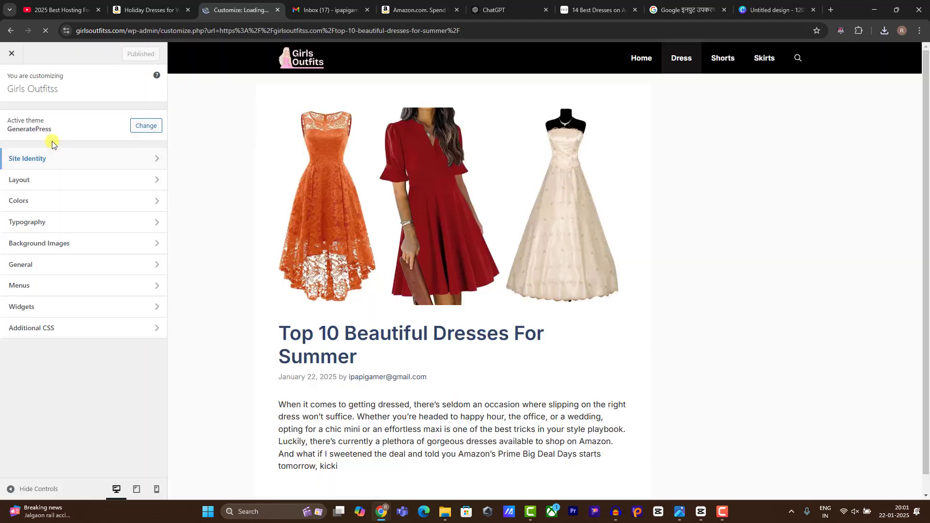
left_click(59, 182)
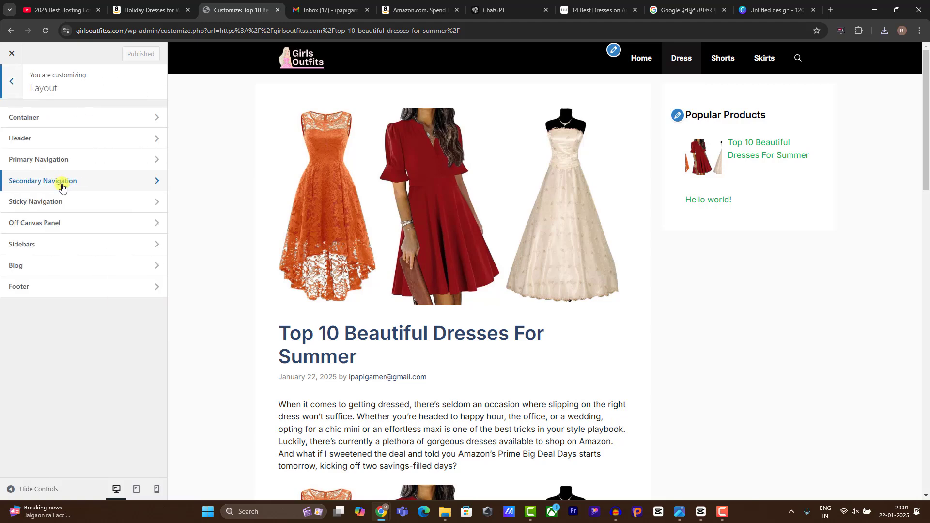
left_click(67, 266)
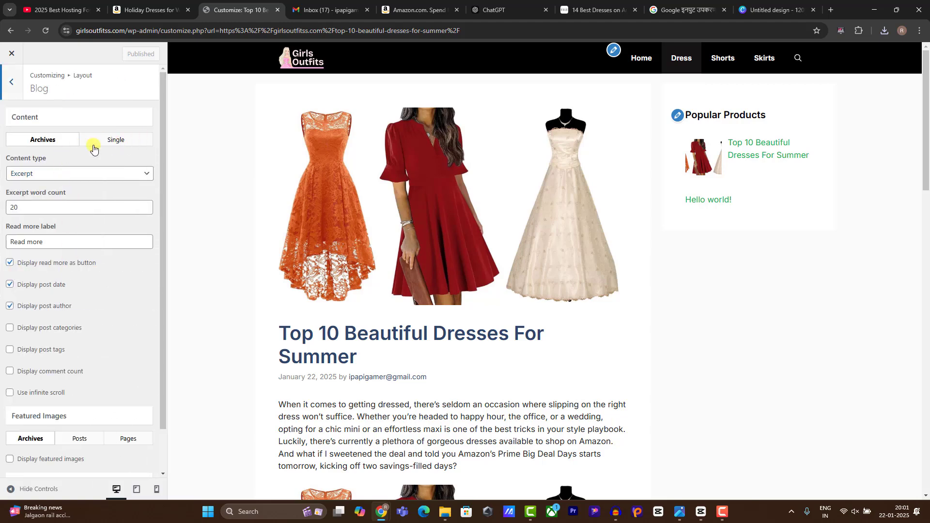
left_click(118, 140)
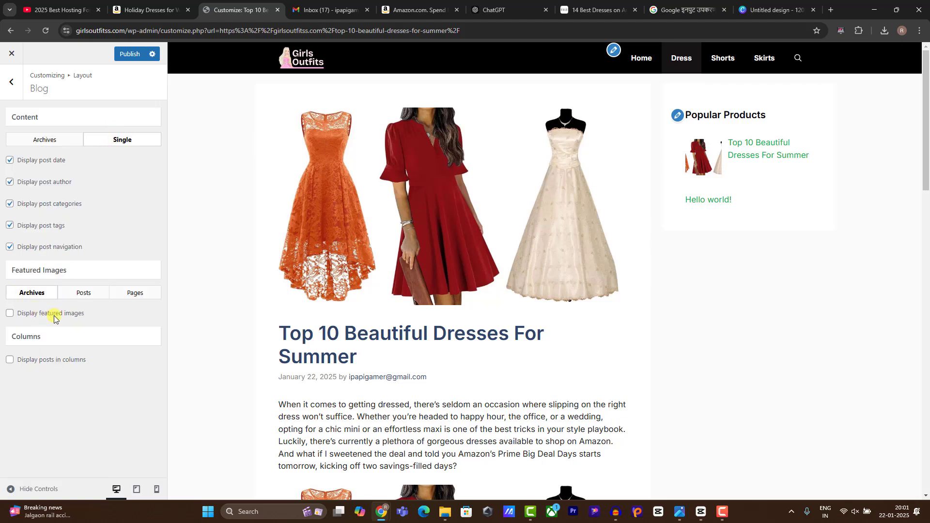
left_click(84, 294)
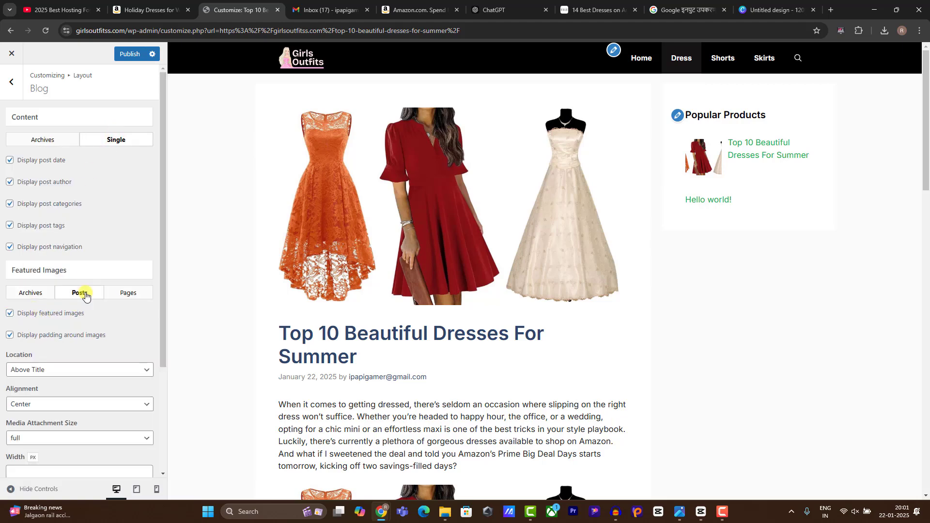
left_click(33, 316)
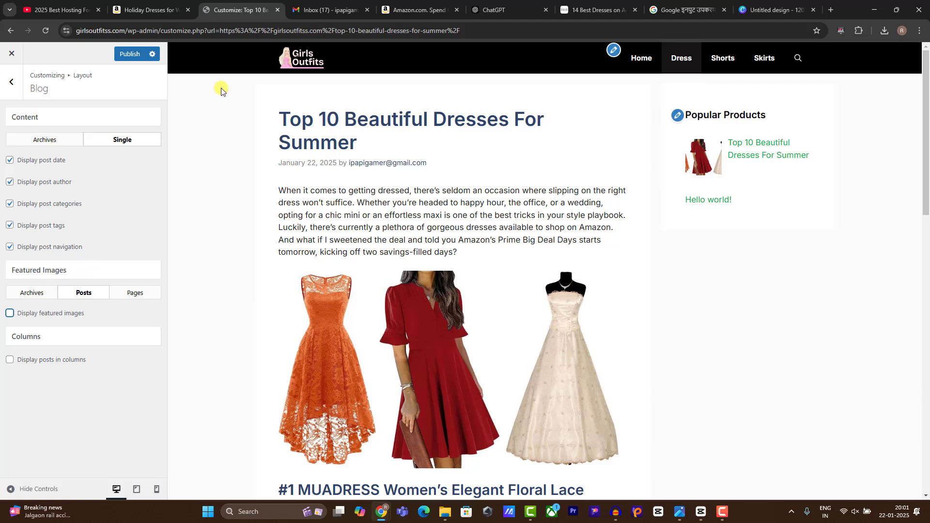
left_click(282, 58)
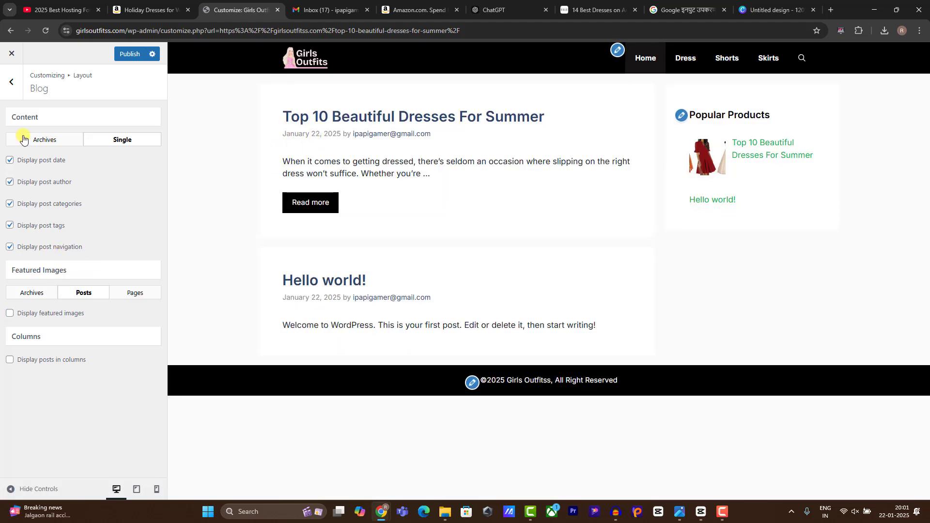
left_click(15, 97)
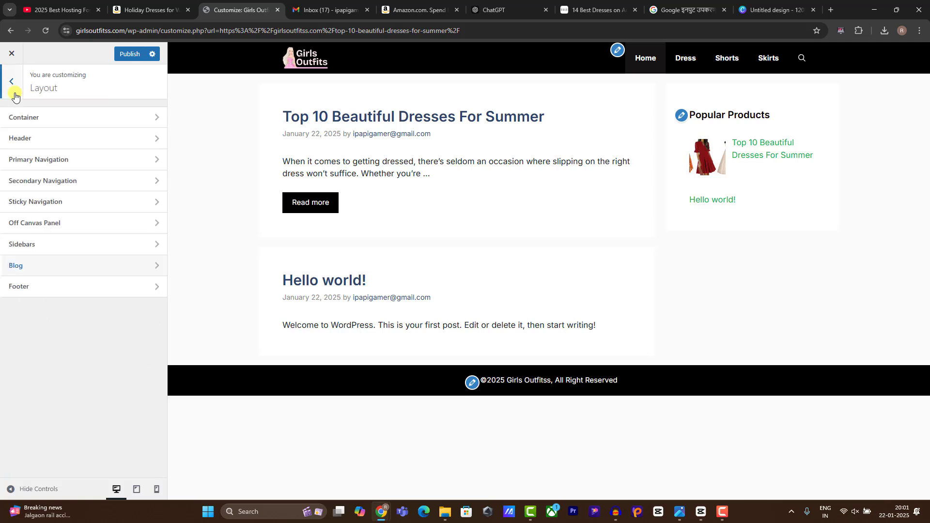
left_click(53, 265)
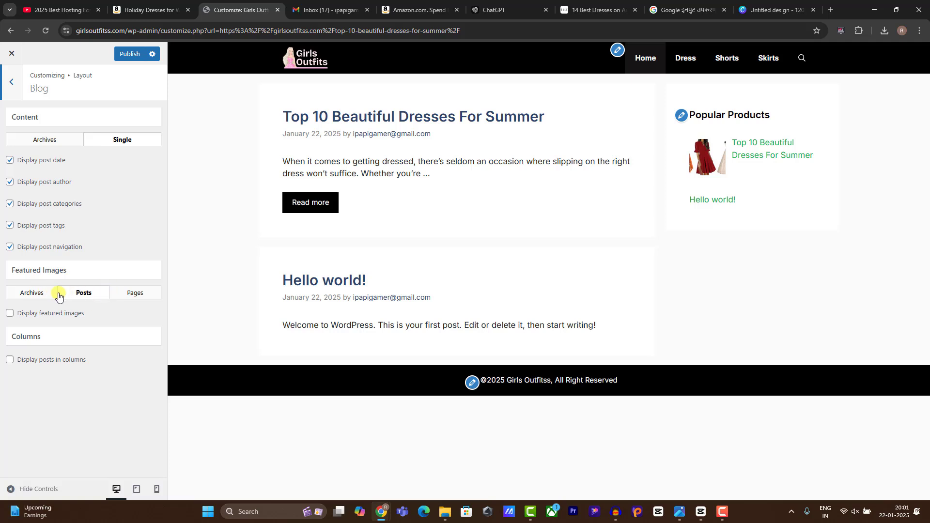
left_click(26, 314)
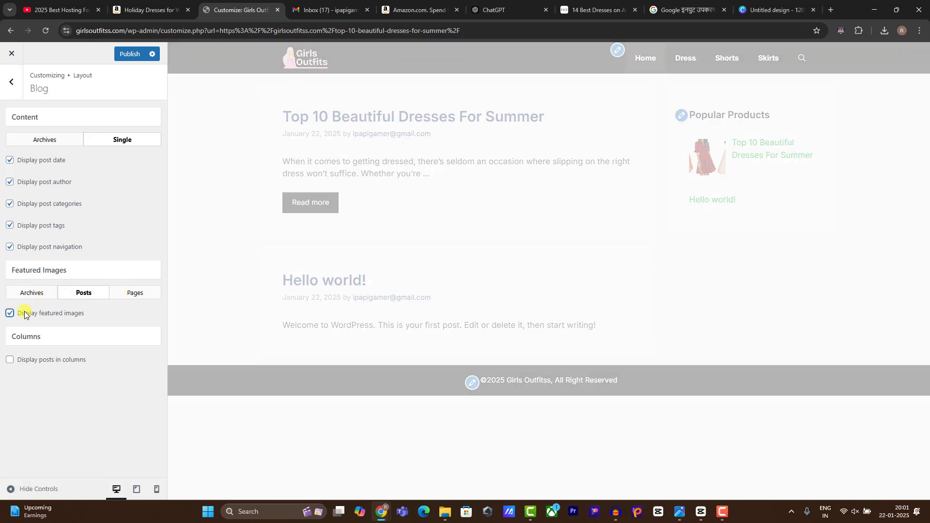
left_click(34, 293)
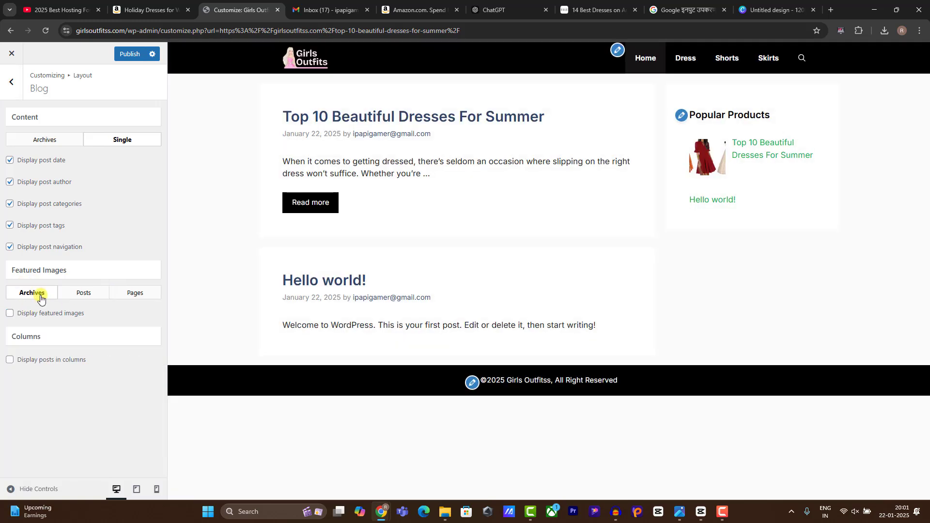
left_click(34, 315)
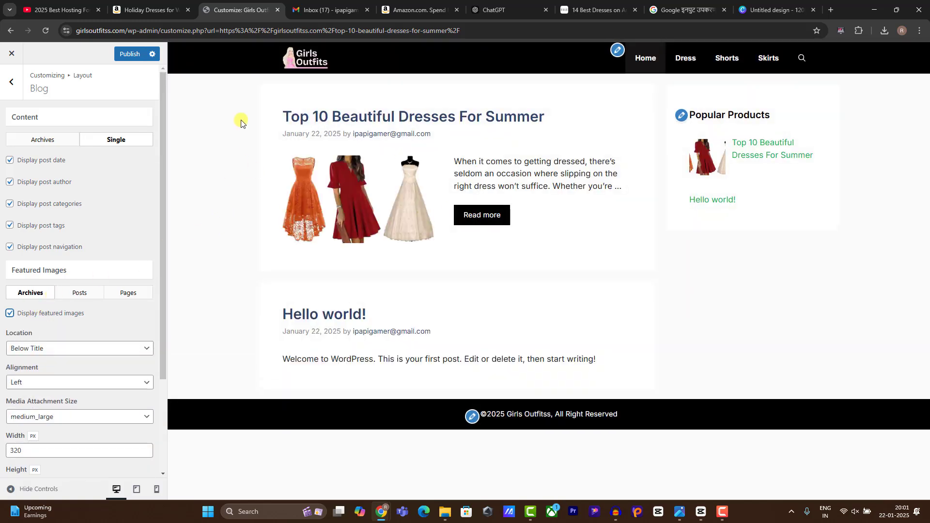
Publish the Customizer changes, then check the dresses post preview and the live post
left_click(129, 55)
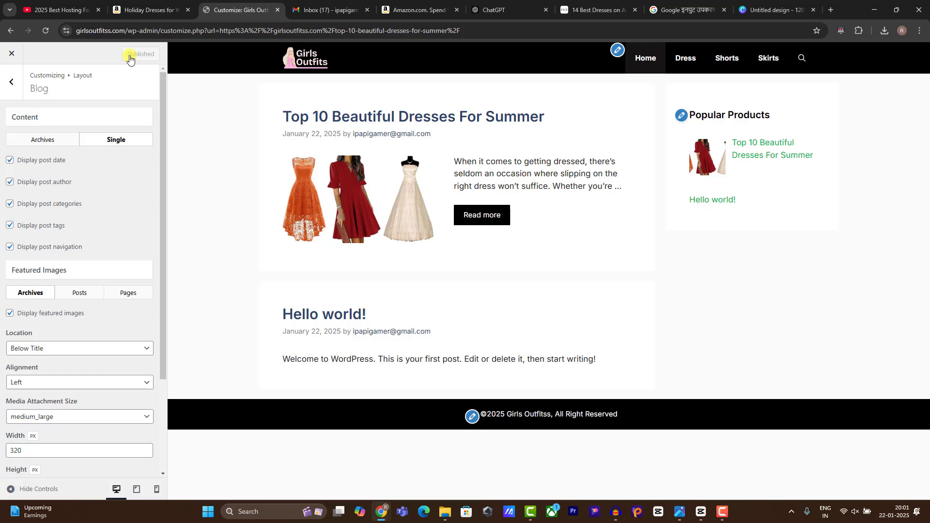
left_click(353, 117)
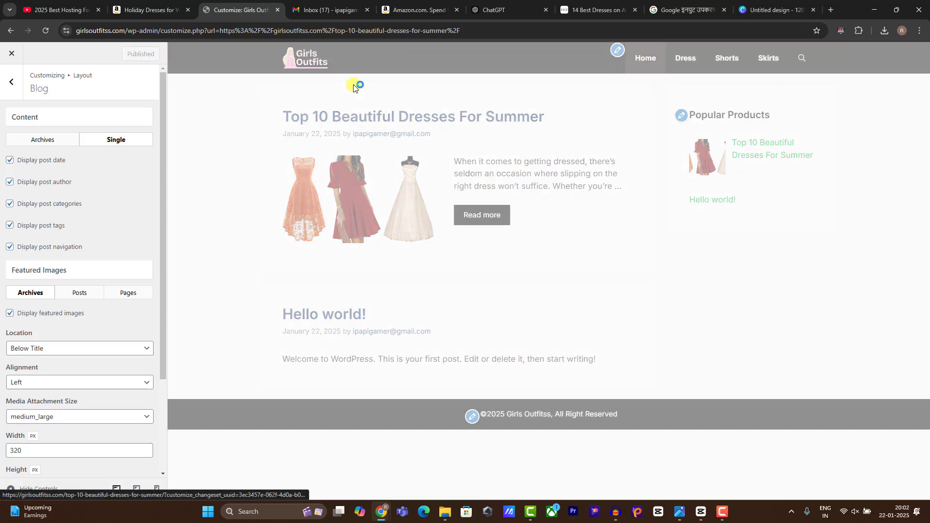
mouse_move(926, 148)
left_mouse_down()
mouse_move(927, 199)
mouse_move(927, 133)
left_mouse_up()
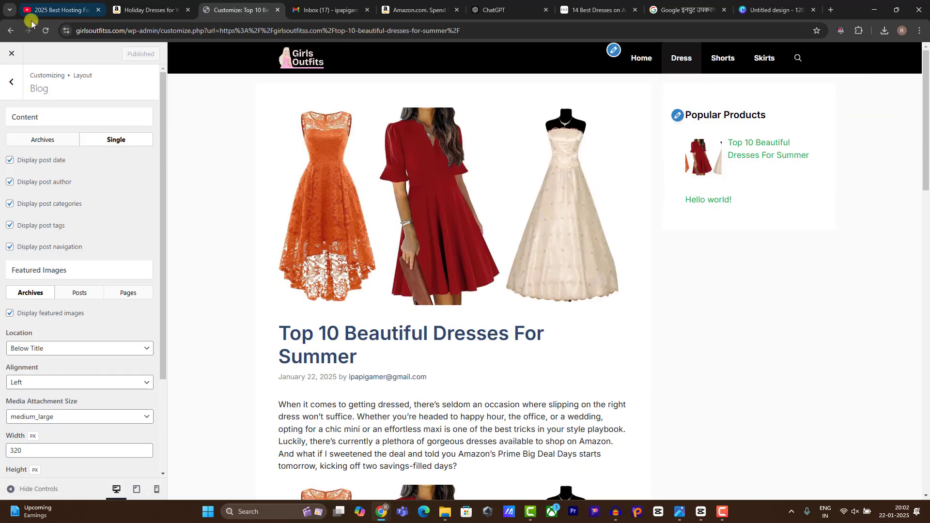
left_click(43, 29)
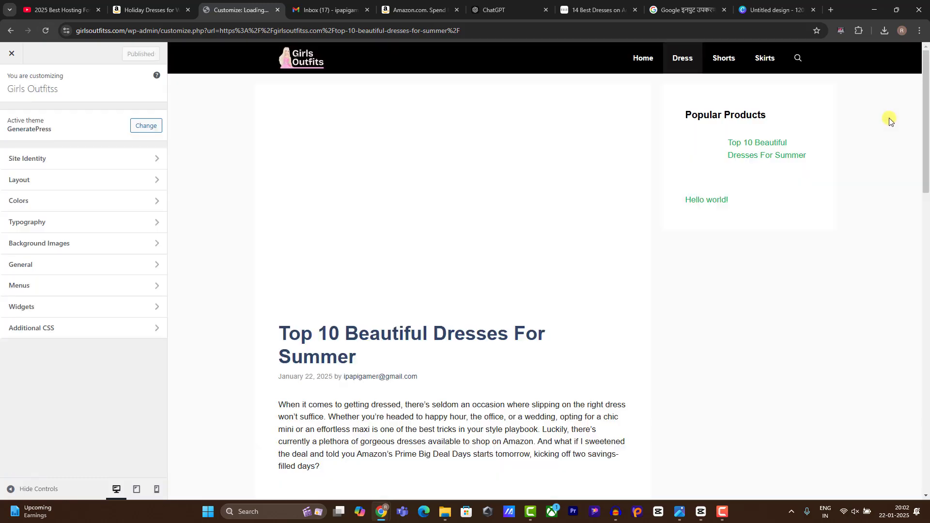
left_click(183, 4)
left_click(337, 6)
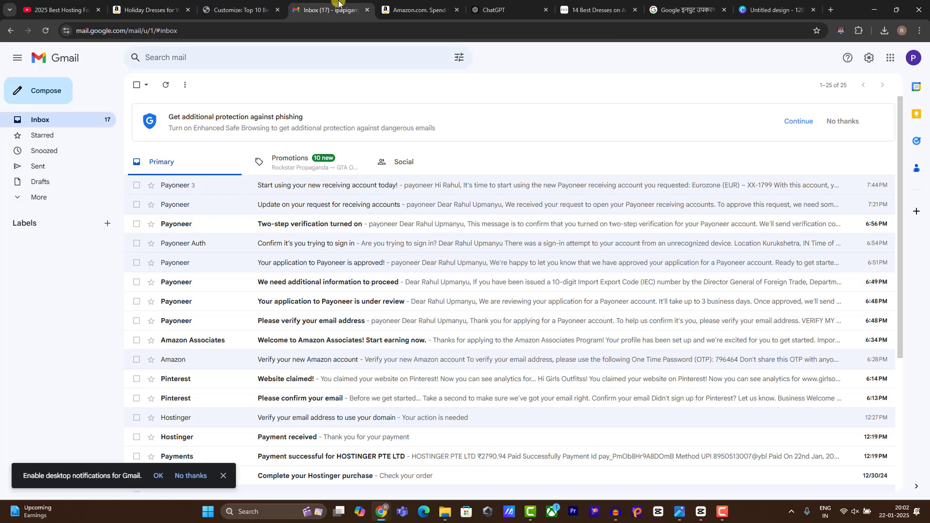
left_click(404, 6)
left_click(265, 4)
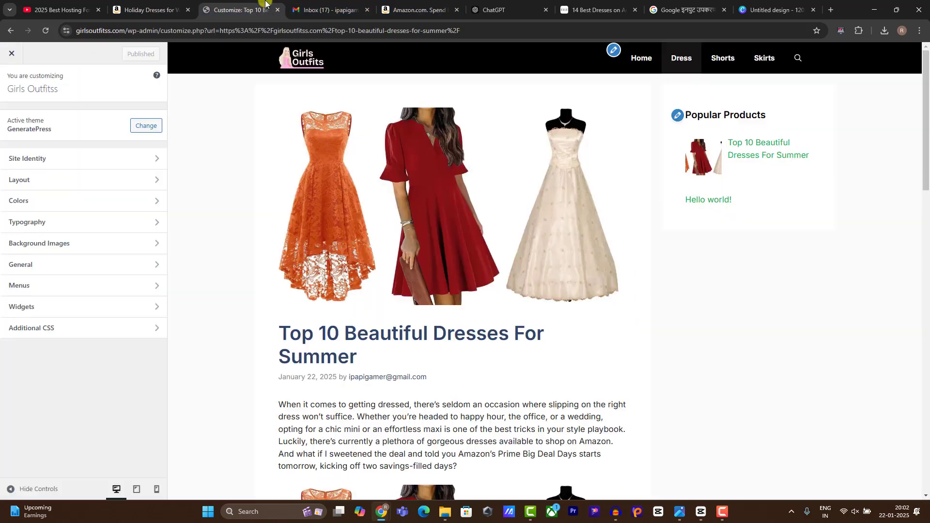
left_click(12, 54)
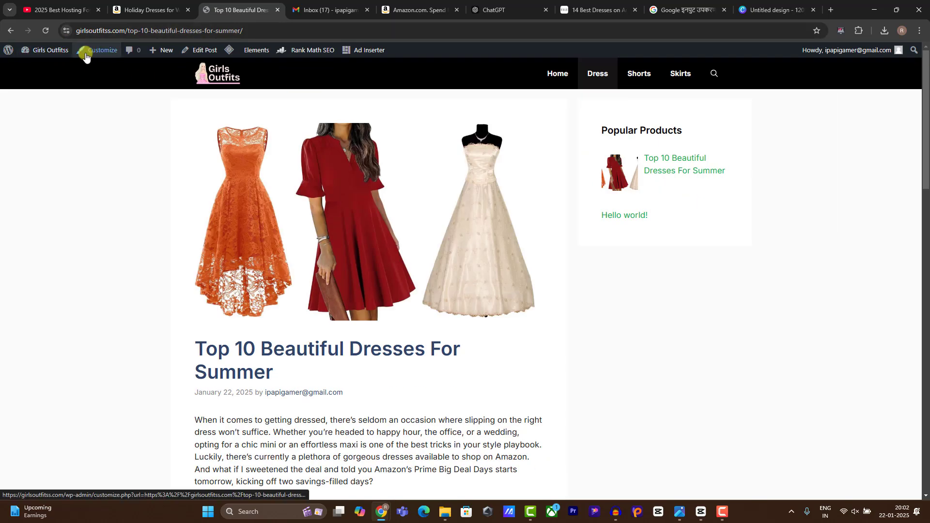
Open the dresses post from All Posts and follow its first SHOP NOW link to Amazon
left_click(37, 68)
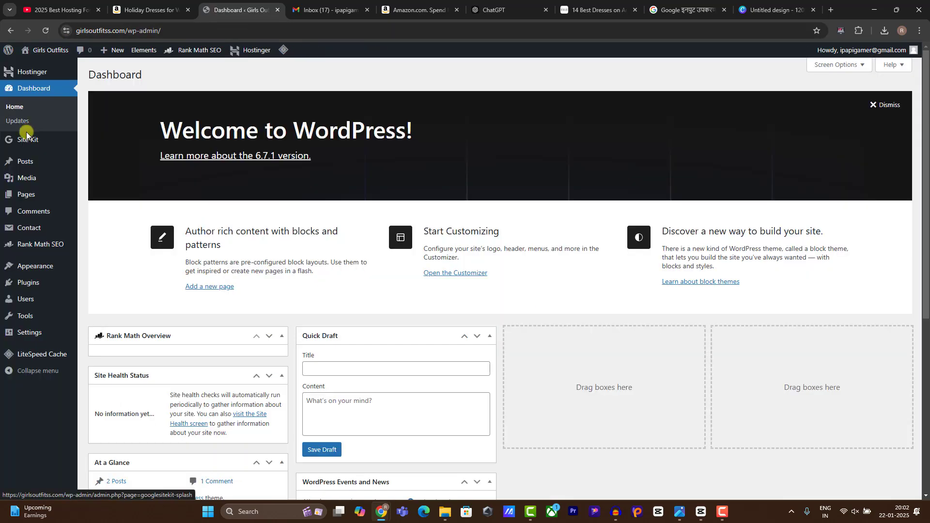
mouse_move(27, 162)
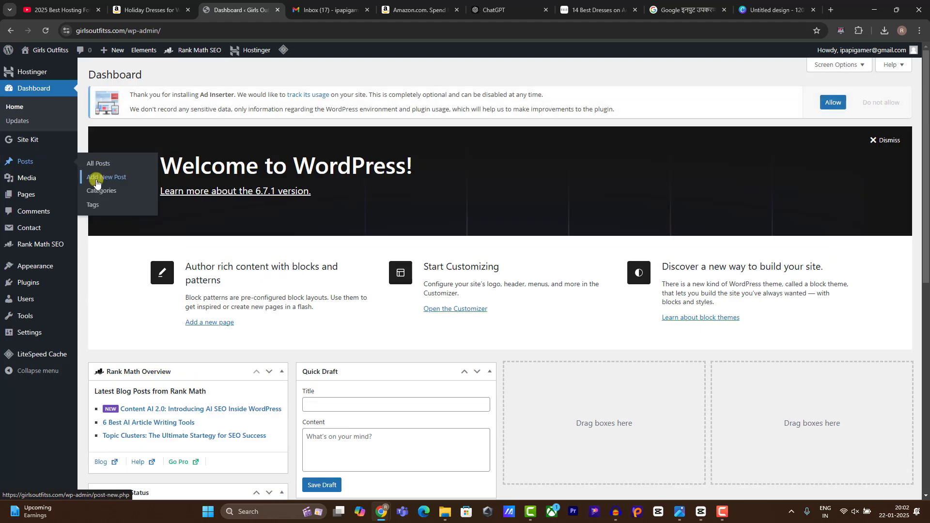
left_click(94, 165)
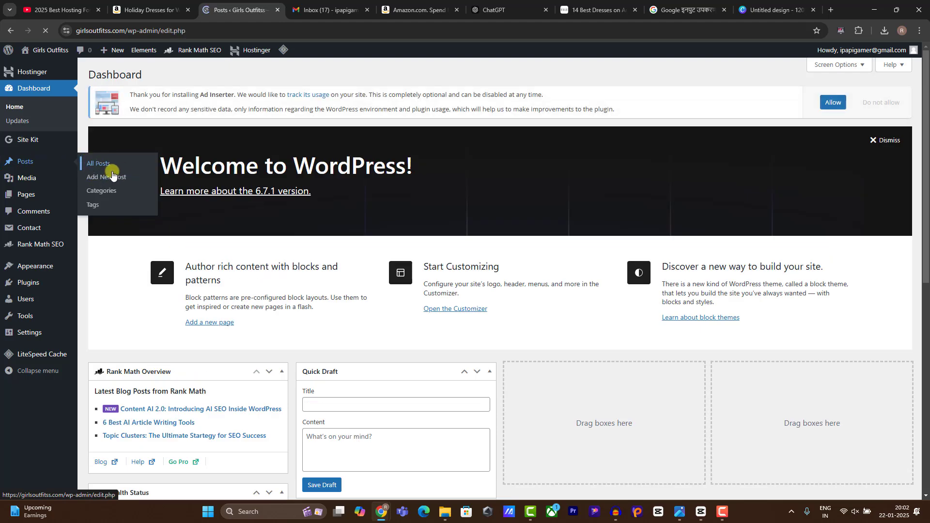
mouse_move(115, 216)
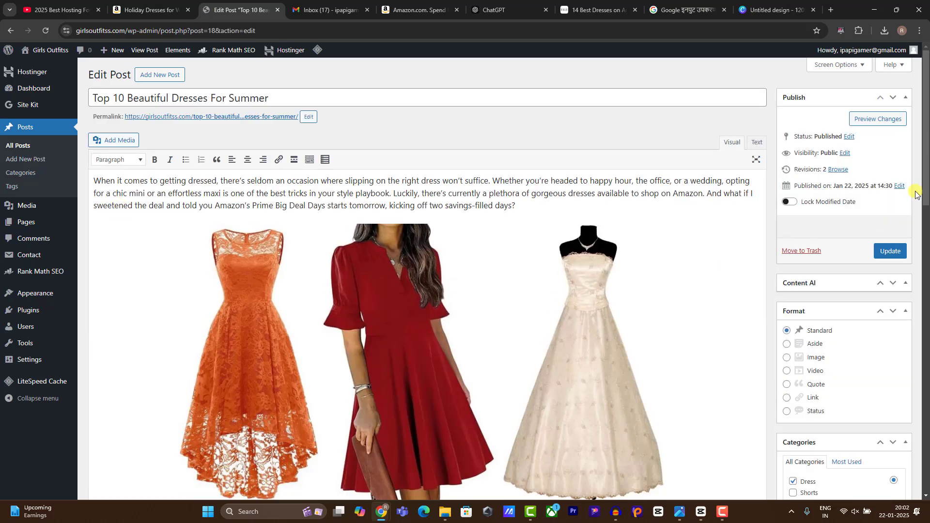
scroll(341, 270, "down", 15)
scroll(347, 218, "up", 5)
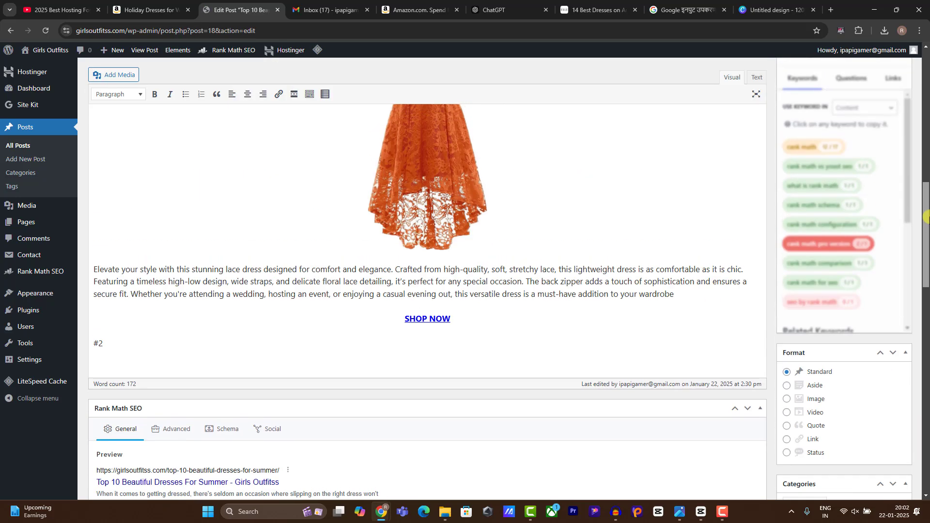
left_click(420, 320)
left_click(425, 199)
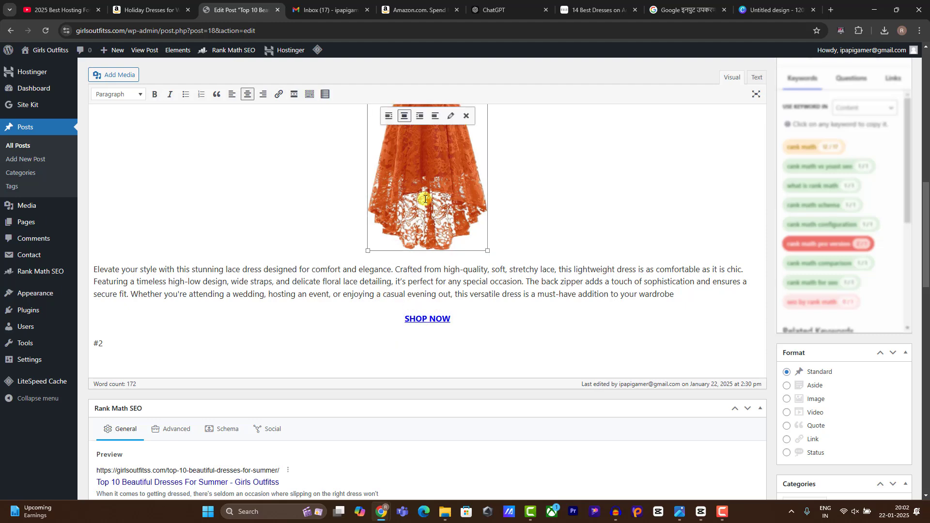
Generate a SiteStripe short link for the GownTown 1950s Cloak Two-Piece Cocktail Dress
mouse_move(382, 511)
left_click(432, 455)
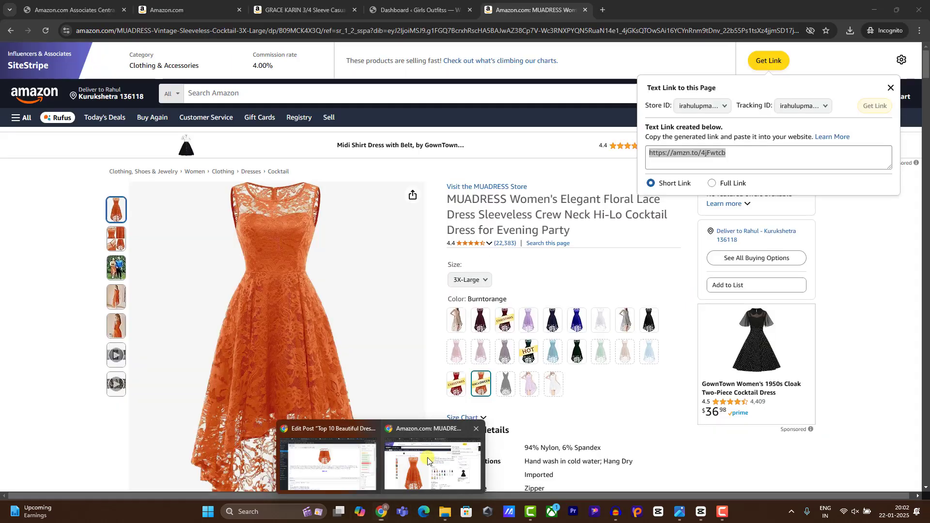
left_click(771, 345)
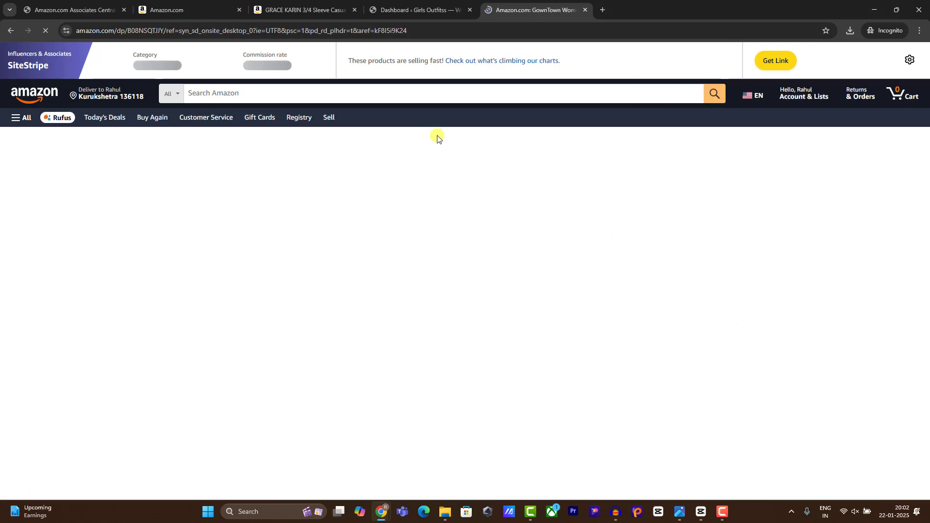
left_click(772, 69)
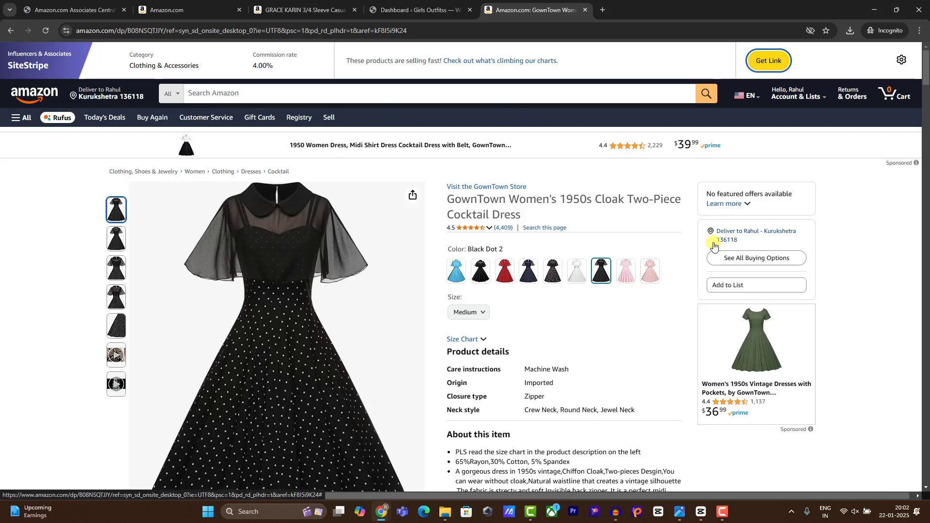
left_click(759, 64)
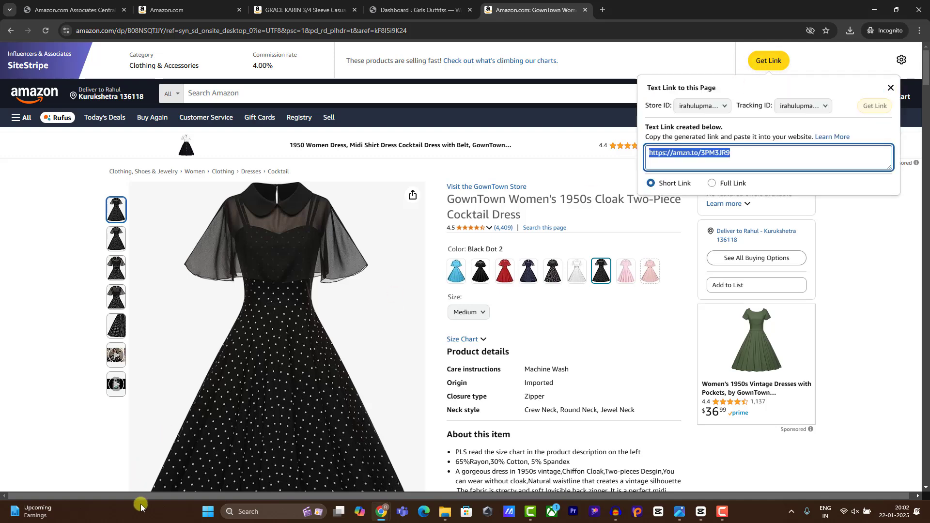
Return to WordPress's All Posts list
mouse_move(379, 513)
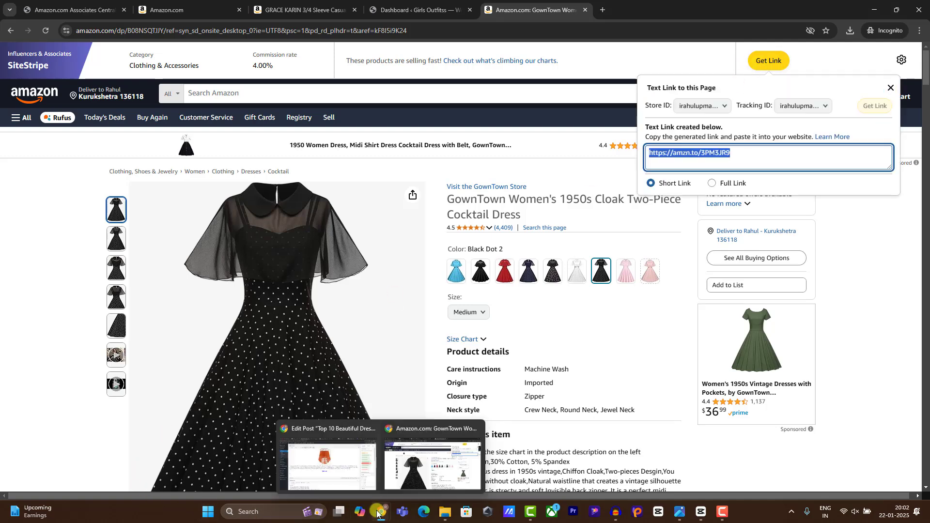
left_click(335, 475)
left_click(29, 146)
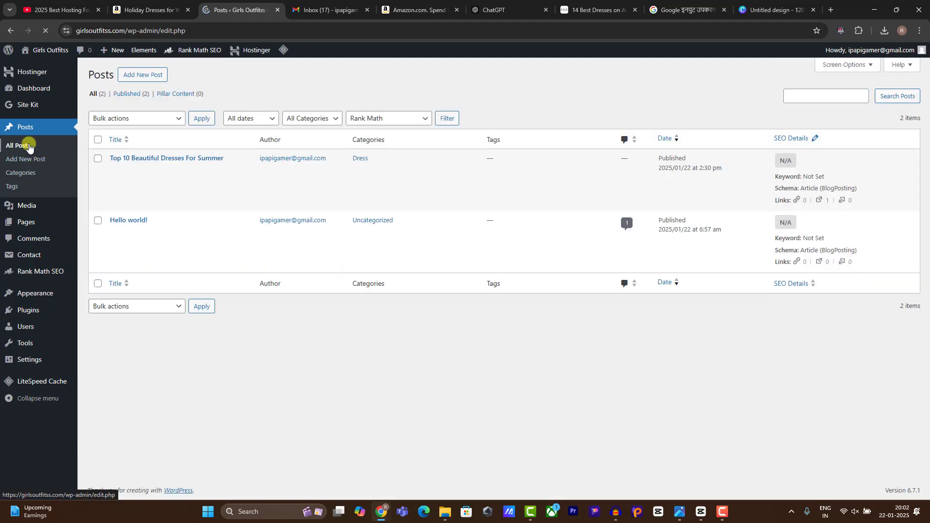
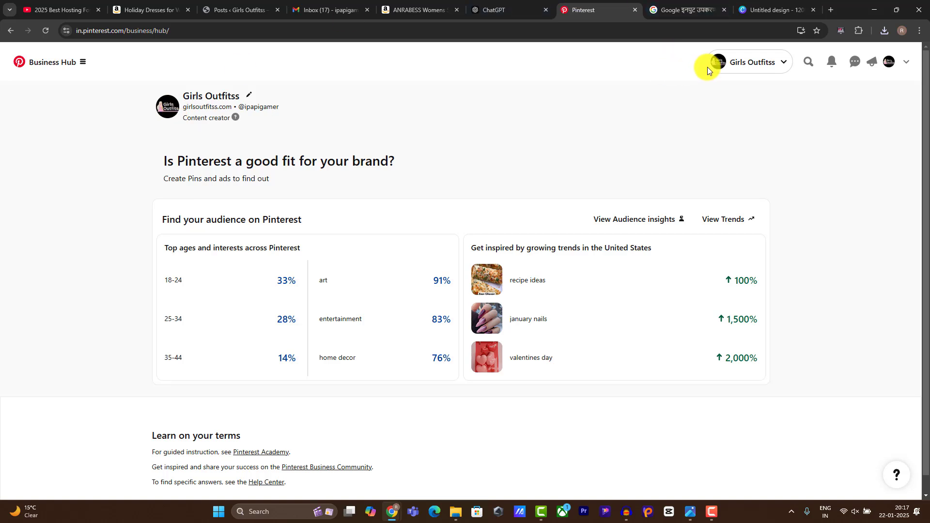
Start a new pin from the profile page and upload the black ruffle-sleeve dress image from Downloads
left_click(889, 67)
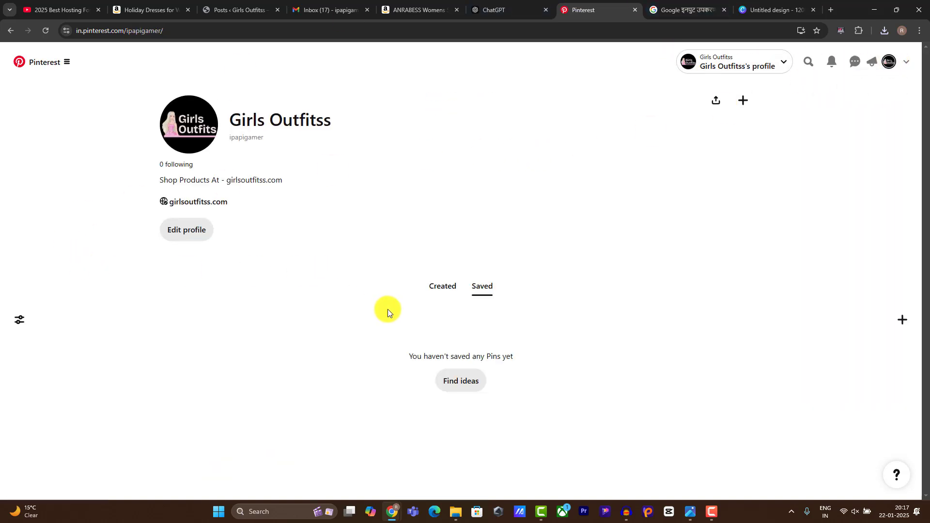
left_click(902, 320)
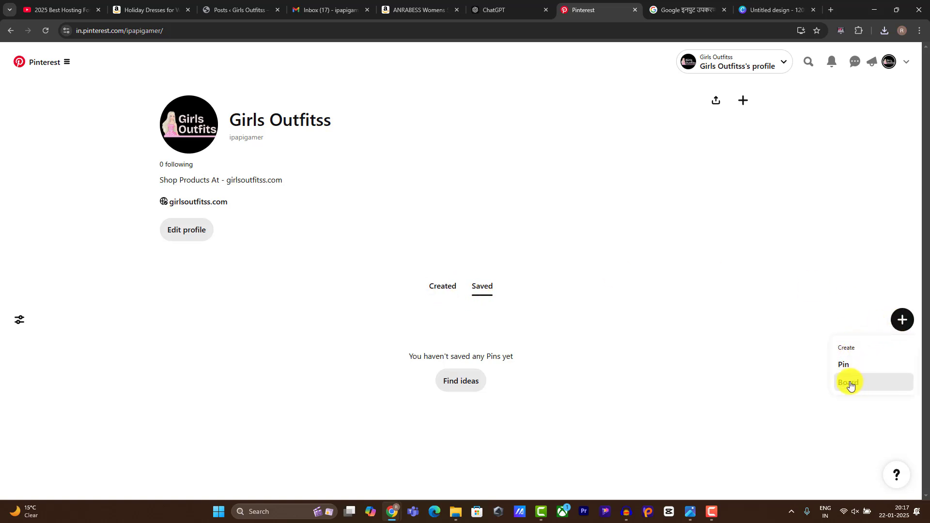
left_click(842, 369)
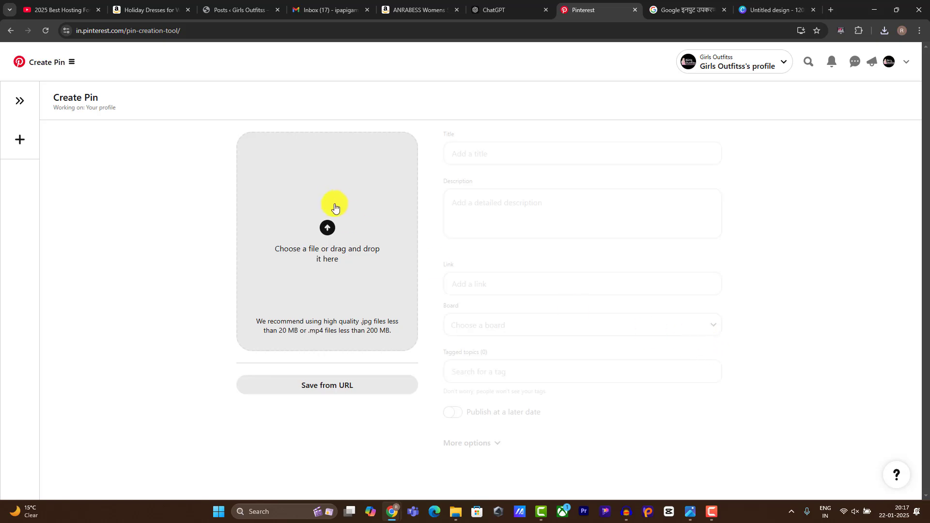
left_click(326, 232)
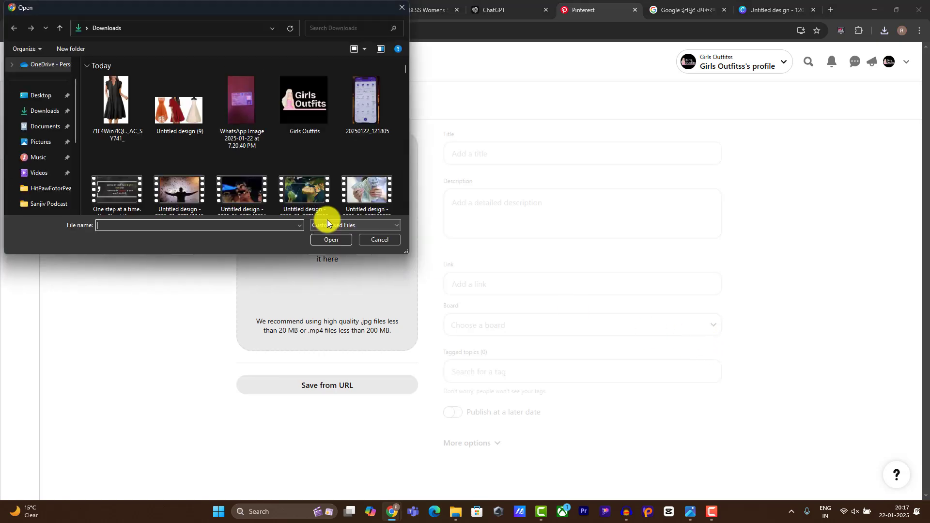
double_click(109, 103)
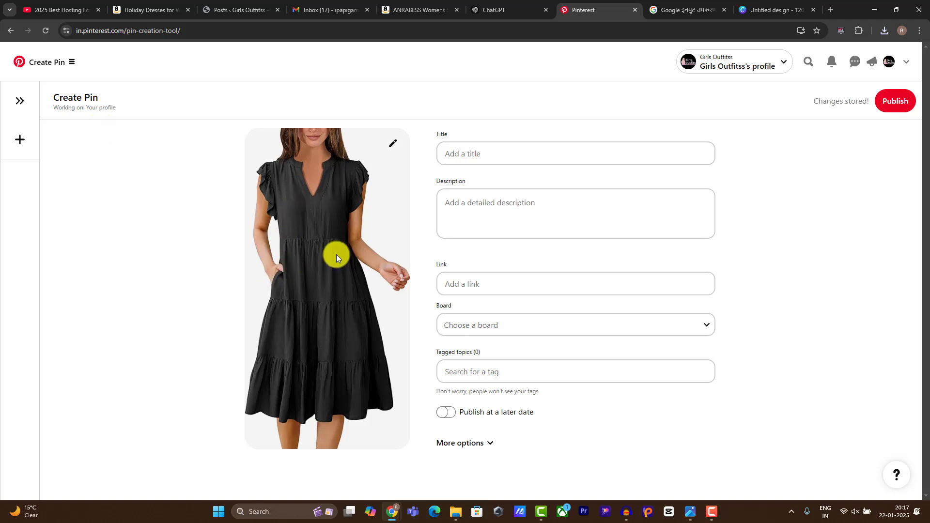
Title the pin 'Beautiful Womens Summer Ruffle Sleeve' by pasting the dress name and prefixing 'Beautiful'
left_click(488, 154)
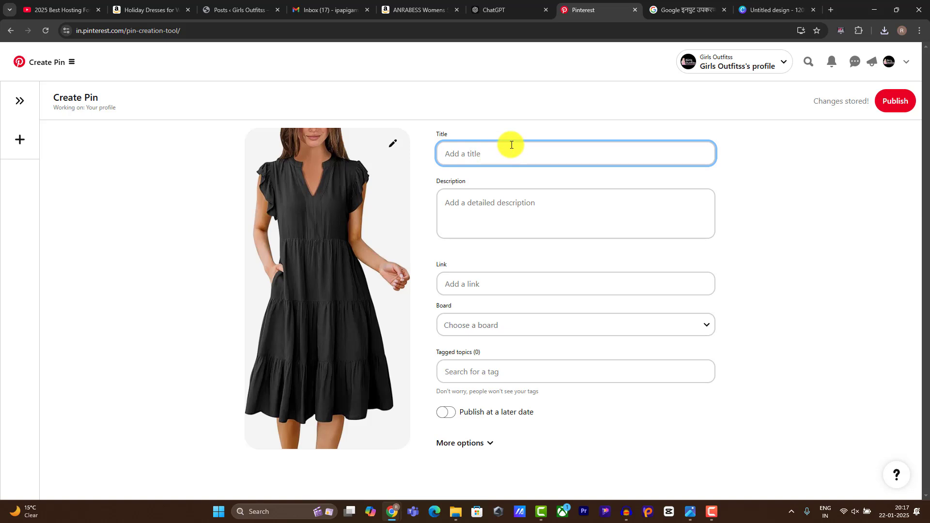
type("Womens Summer Ruffle Sleeve")
left_click(439, 144)
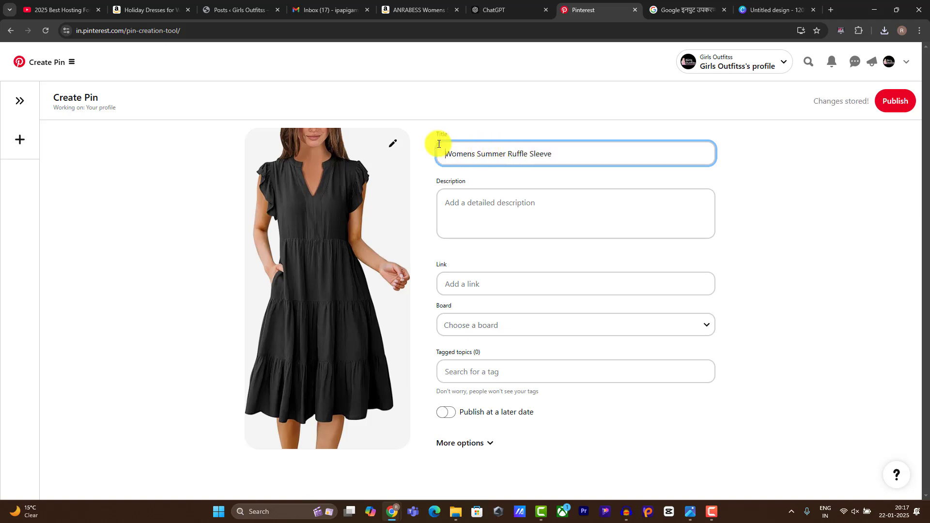
type("Beauti")
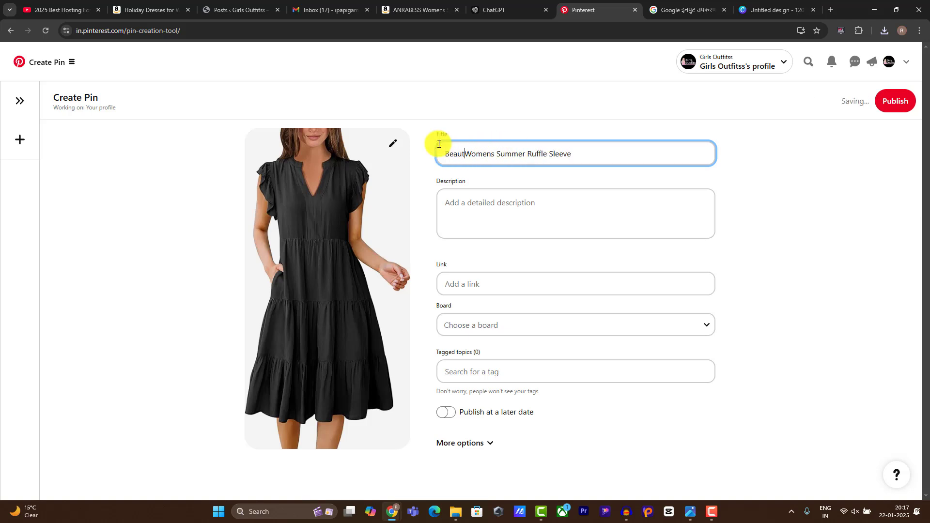
type("ful")
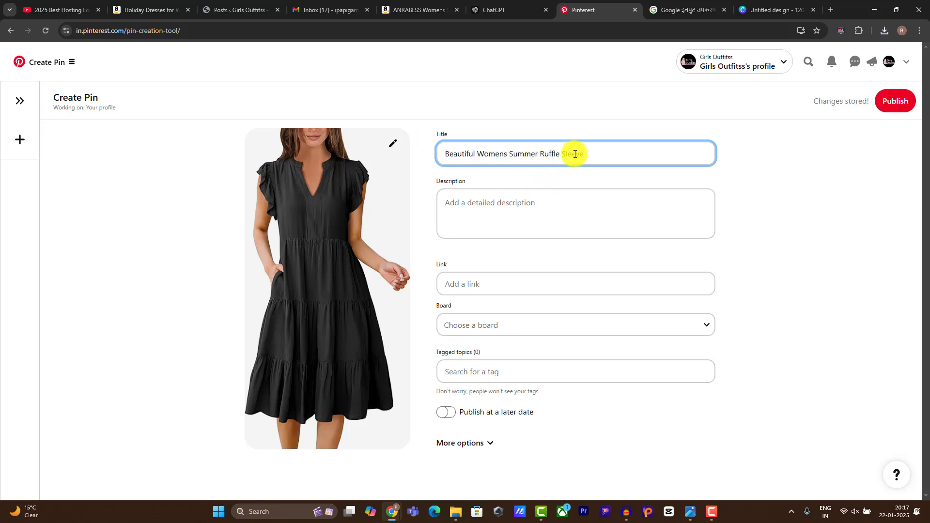
left_click(556, 217)
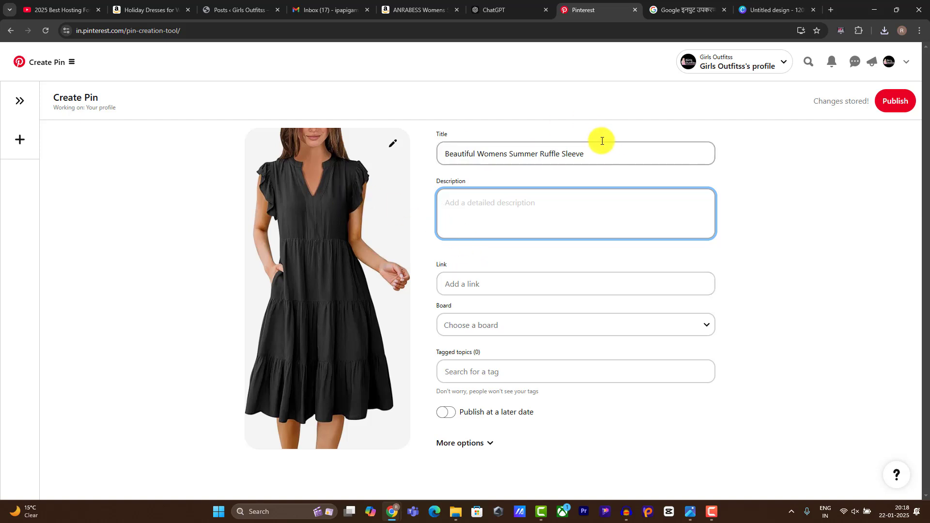
Open the Top 10 Beautiful Dresses For Summer blog post in another browser tab
left_click(490, 286)
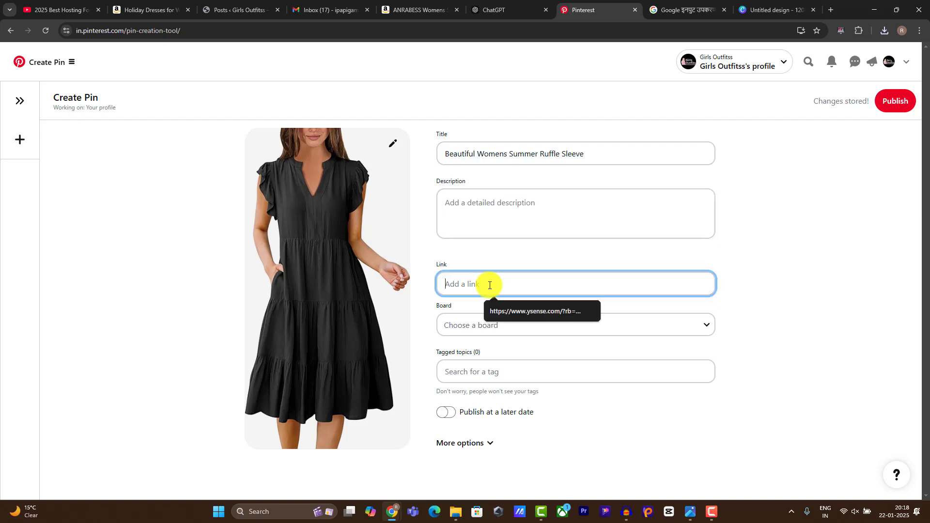
left_click(467, 270)
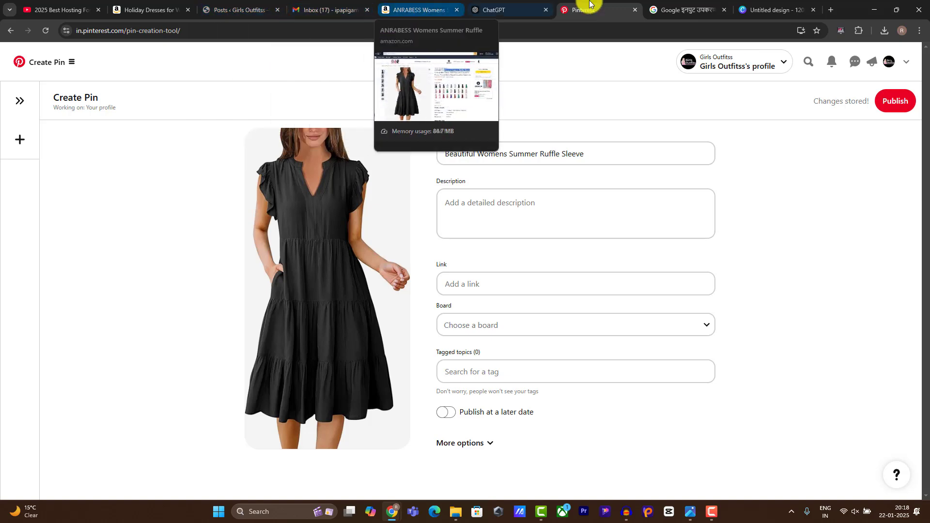
left_click(776, 9)
left_click(754, 31)
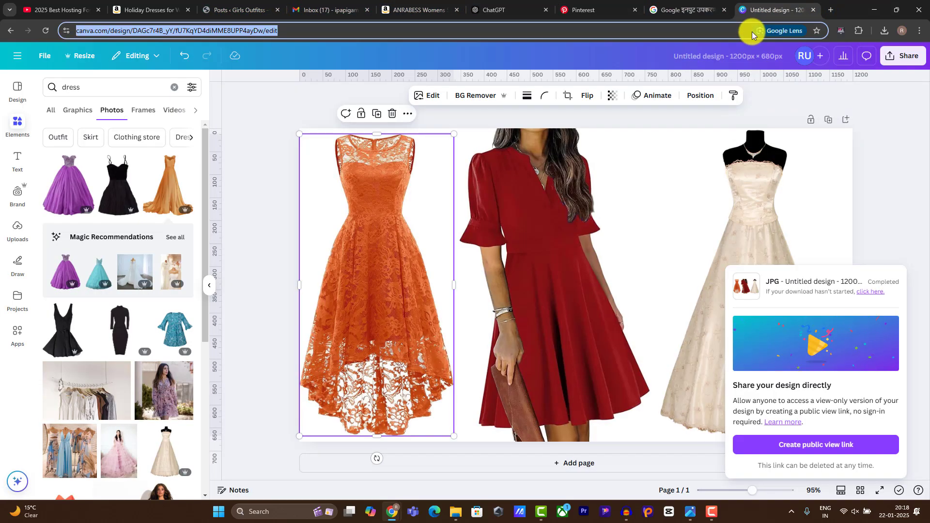
type("get")
key("Return")
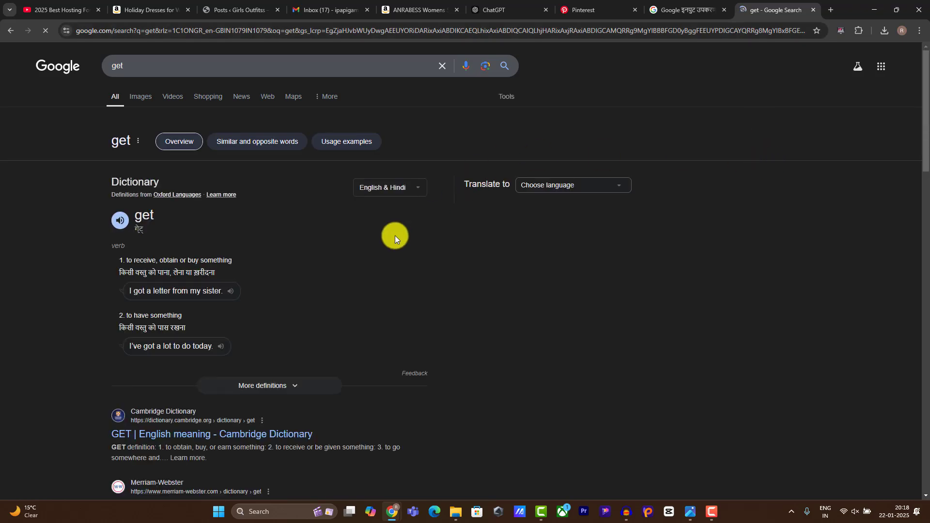
left_click(195, 31)
type("girlsoutfitss.com")
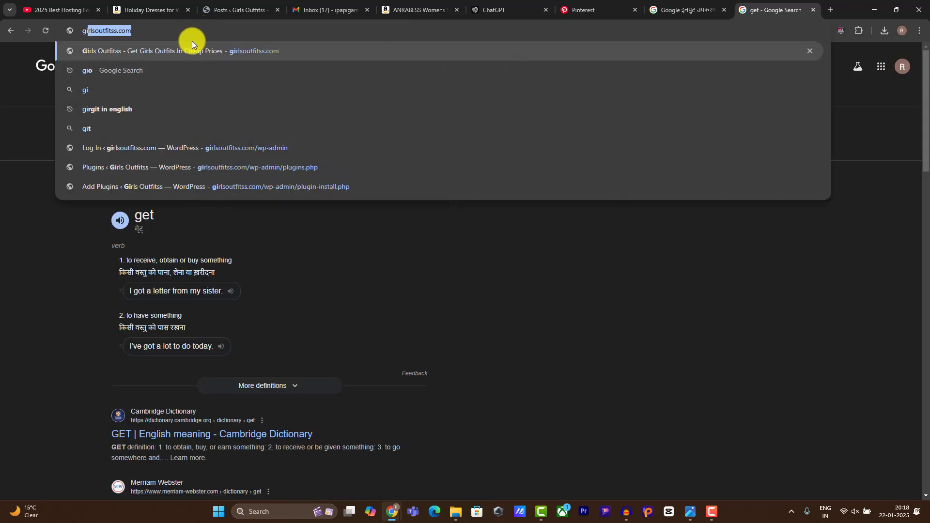
key("Return")
left_click(243, 33)
key("ctrl+c")
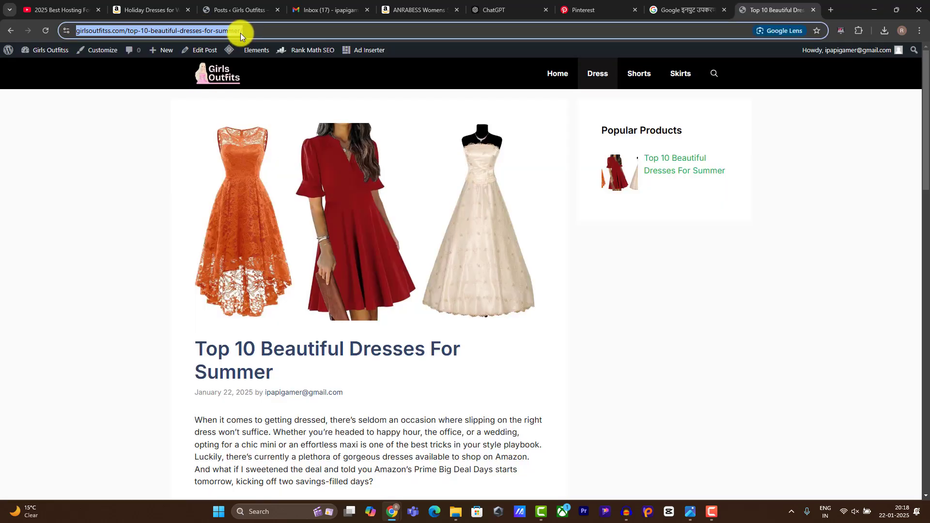
left_click(575, 9)
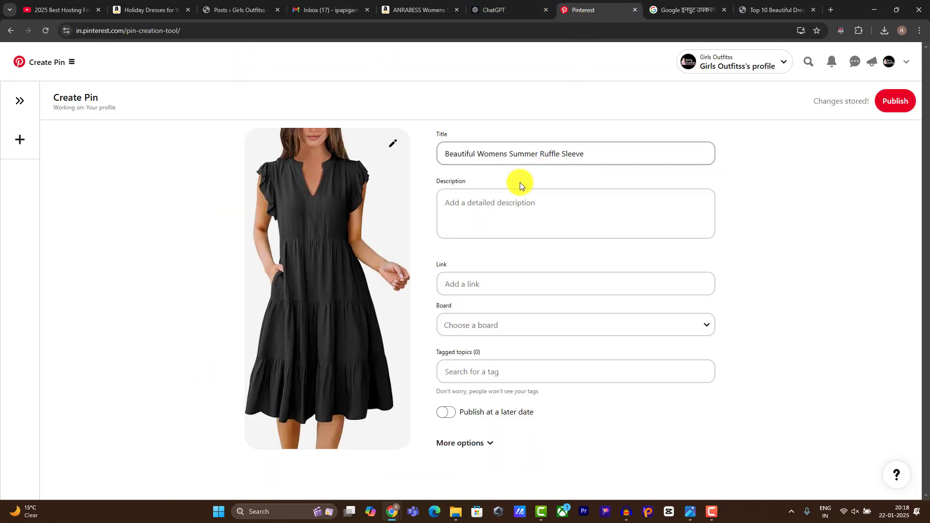
left_click(460, 283)
key("ctrl+v")
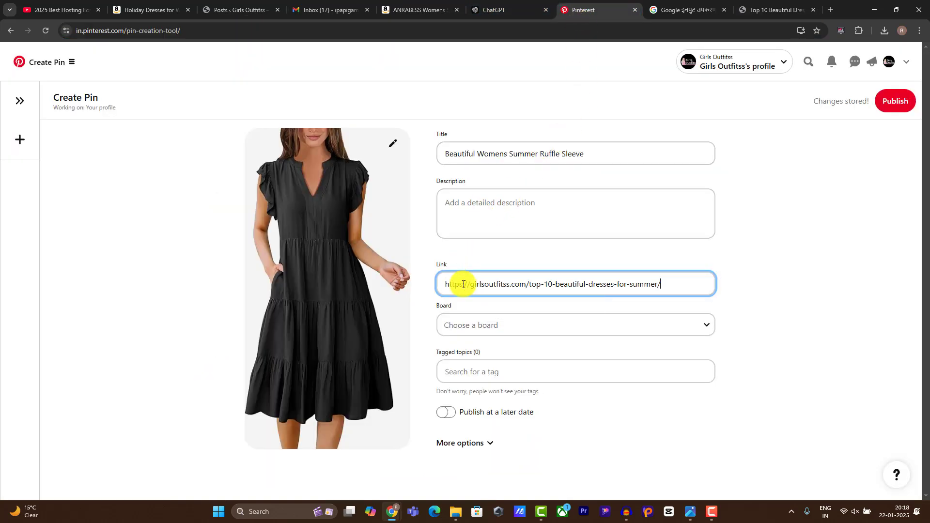
Open the pin's Board list and choose Create board
left_click(481, 325)
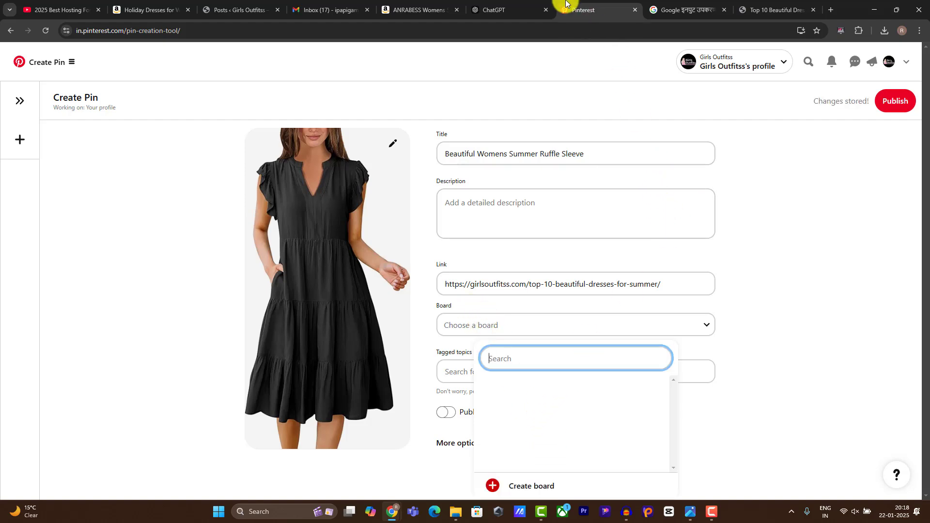
left_click(776, 9)
left_click(466, 31)
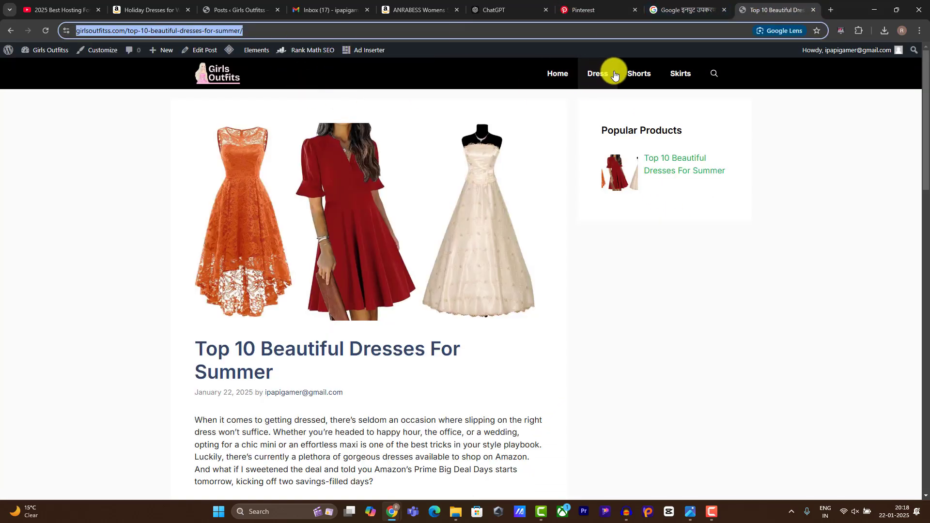
left_click(590, 9)
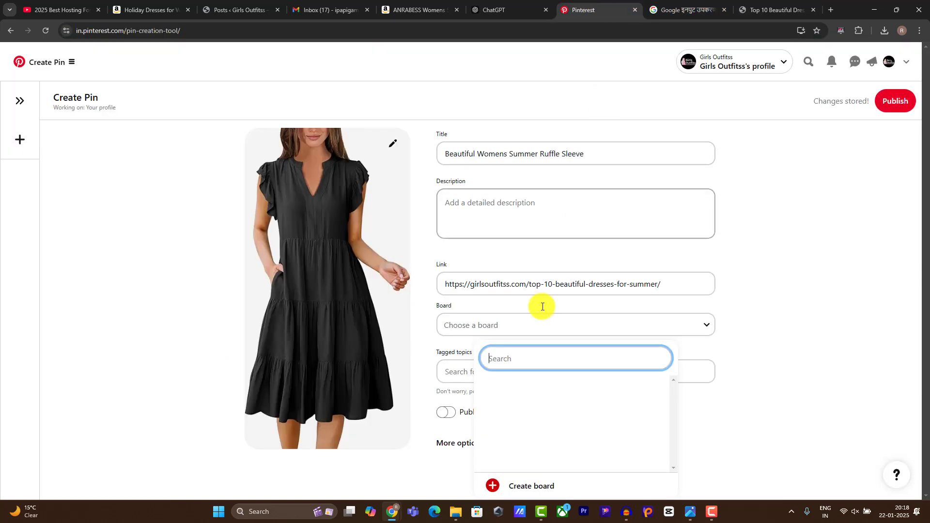
left_click(490, 480)
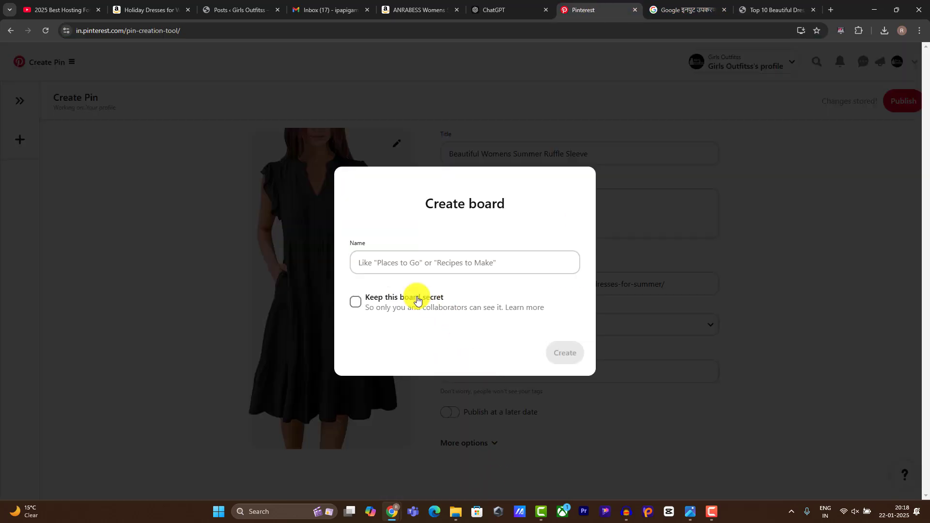
Create a new board named 'Dress'
left_click(390, 259)
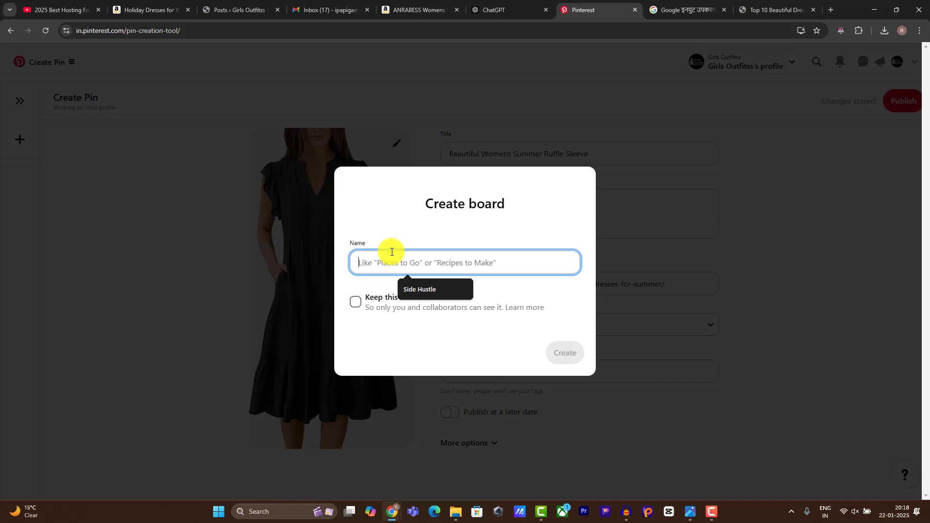
type("Dress")
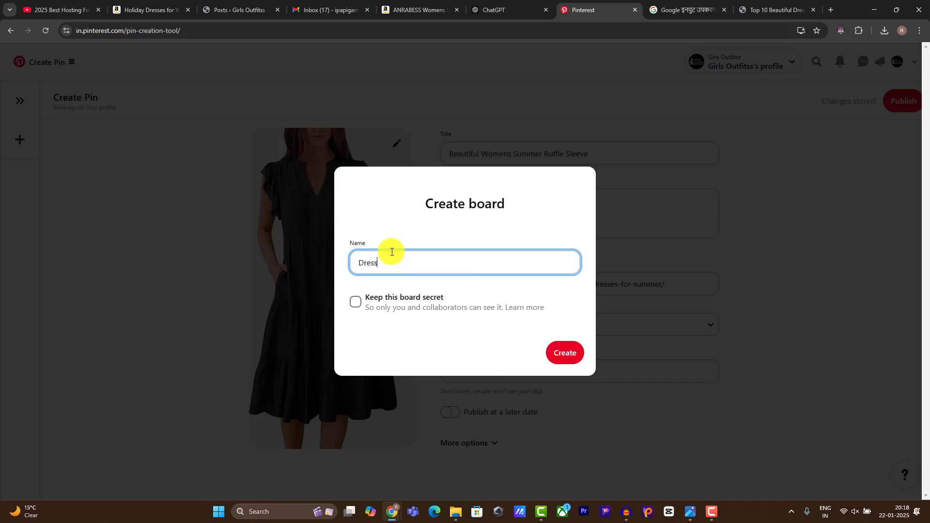
left_click(580, 356)
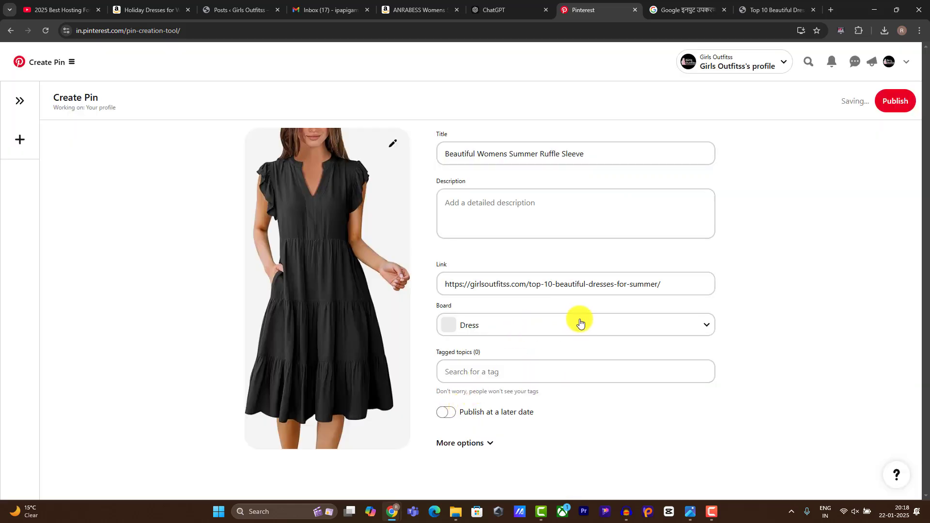
Create a second board named 'Shorts', then assign the pin to the Dress board
left_click(580, 321)
left_click(497, 491)
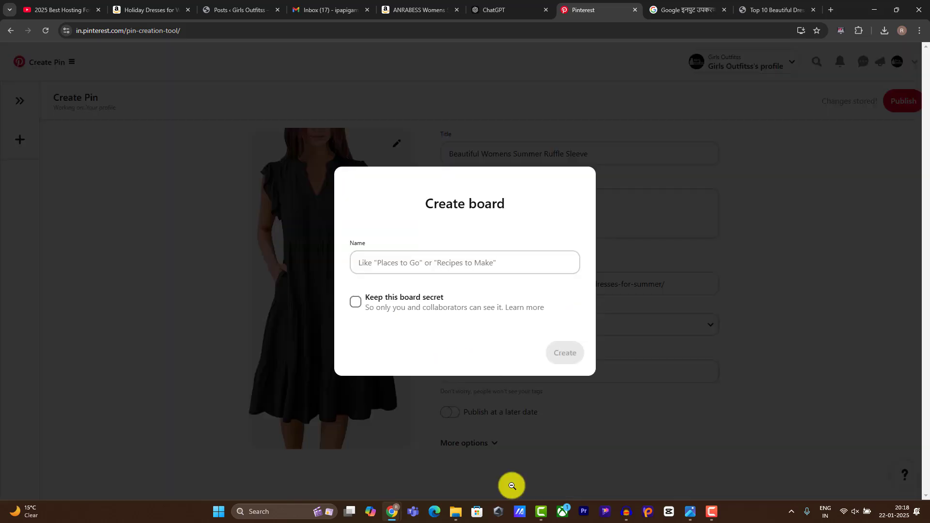
left_click(395, 262)
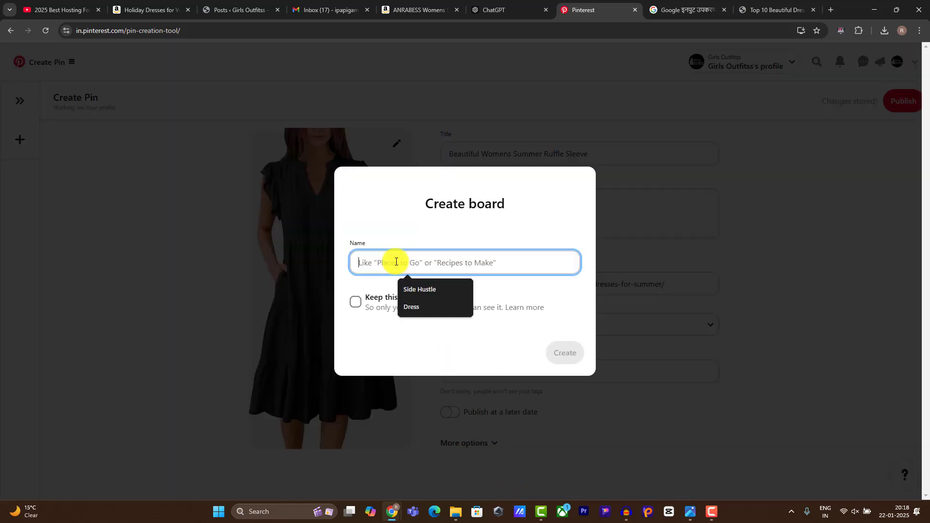
left_click(751, 9)
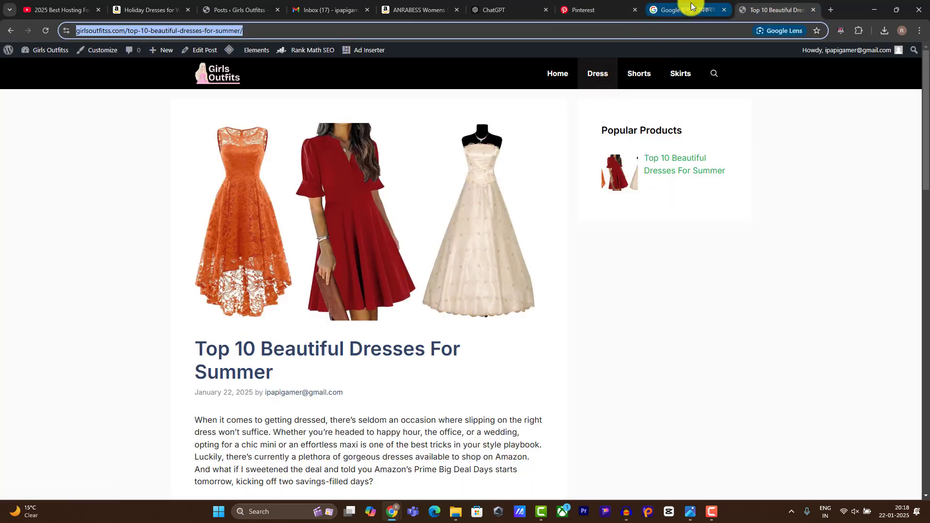
left_click(596, 9)
left_click(377, 265)
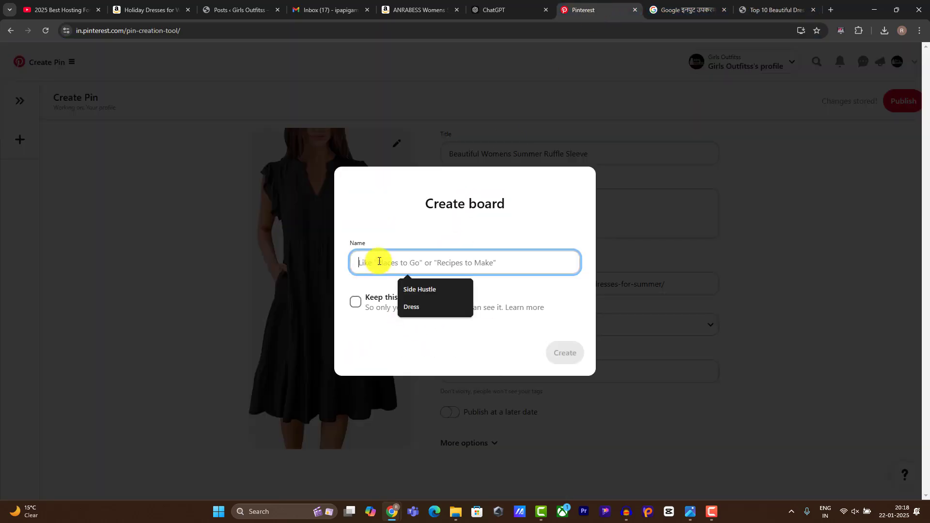
type("S")
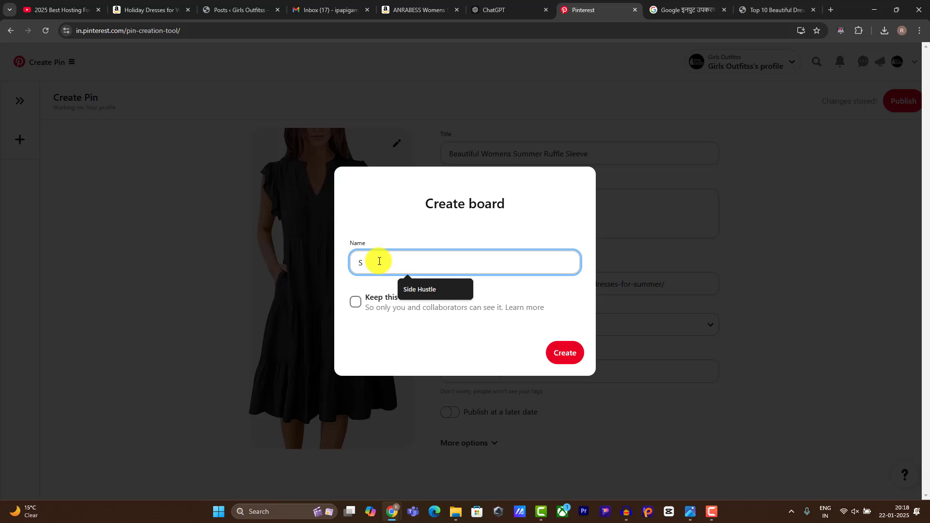
type("horts")
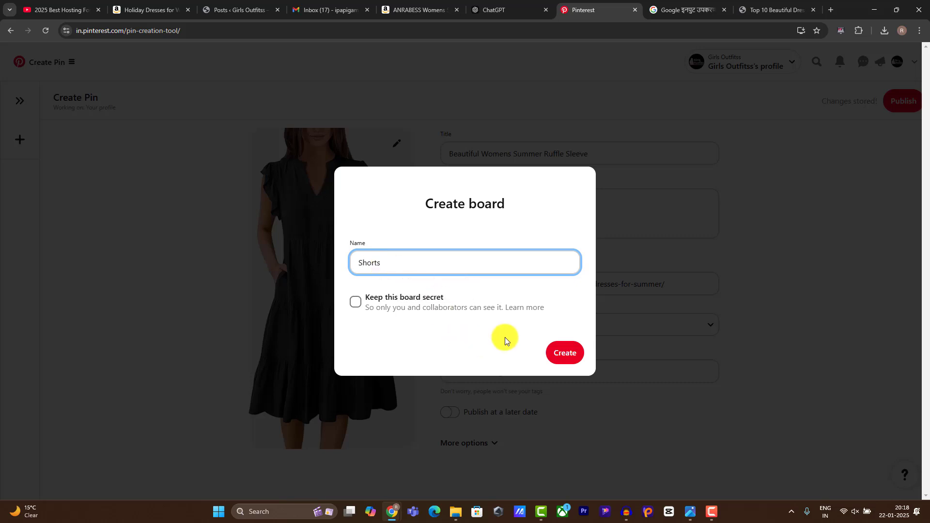
left_click(565, 353)
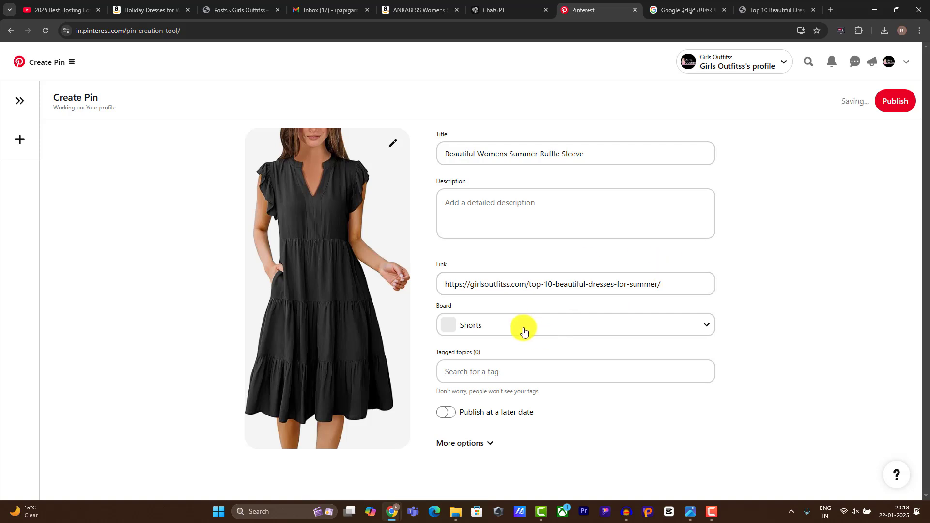
left_click(524, 331)
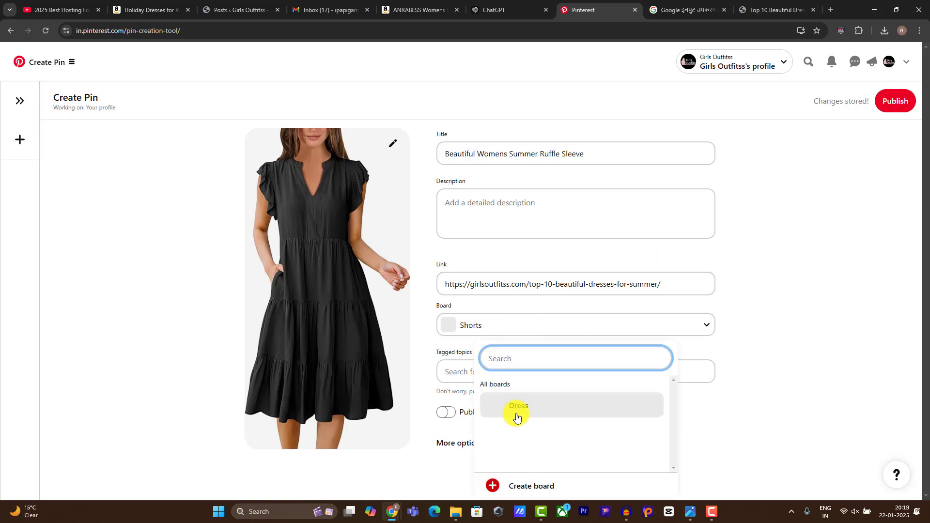
left_click(495, 408)
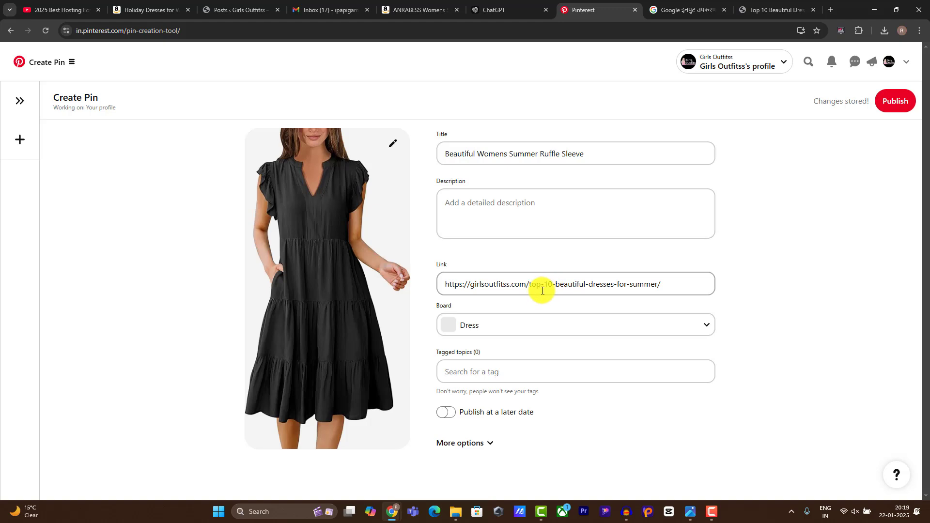
left_click(769, 4)
left_click_drag(924, 166, 916, 380)
left_click(926, 176)
left_click(921, 326)
scroll(484, 327, "down", 2)
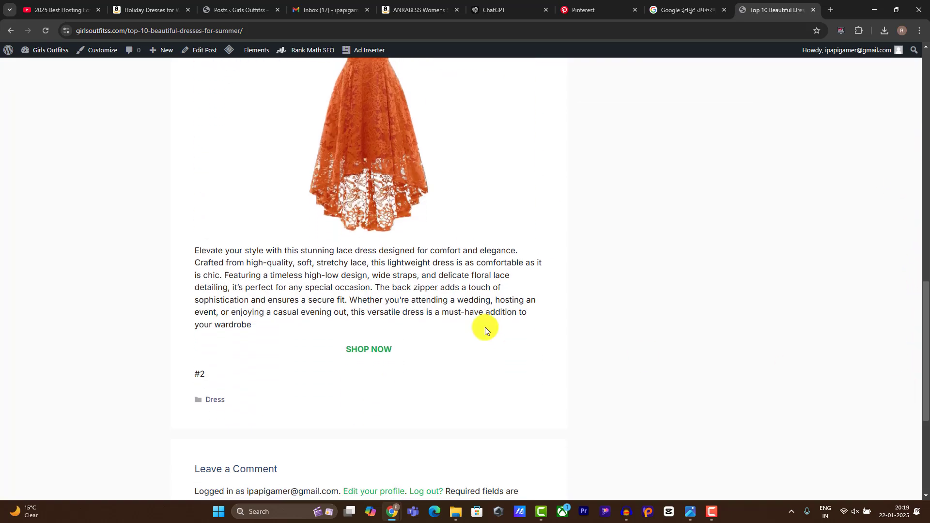
left_click(371, 348)
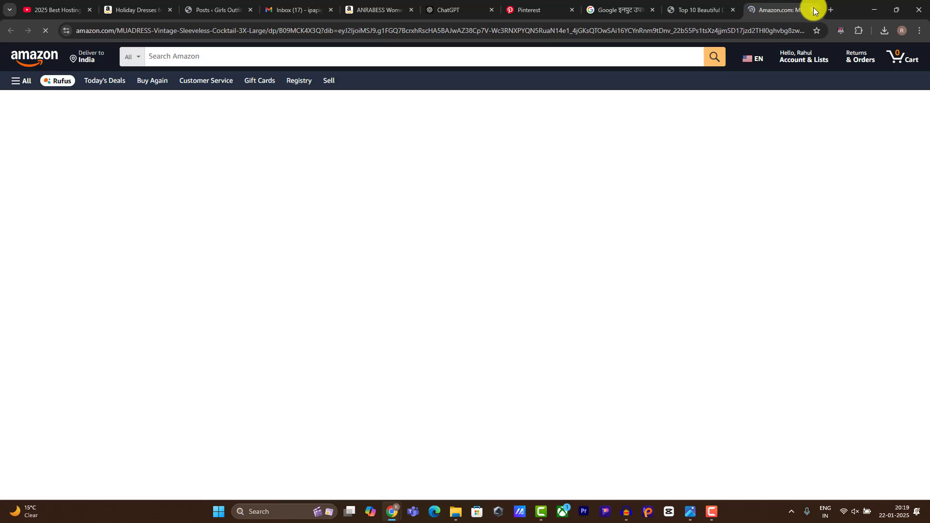
key("ctrl+w")
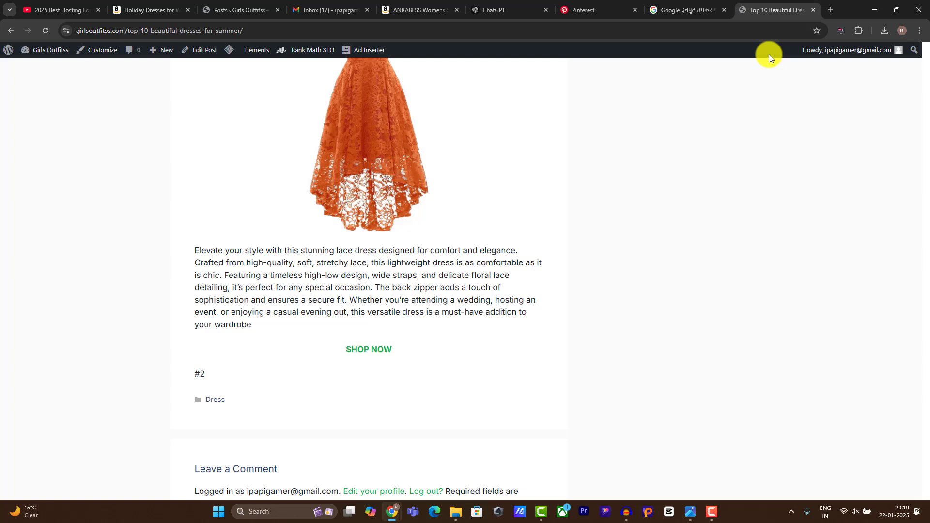
left_click(615, 9)
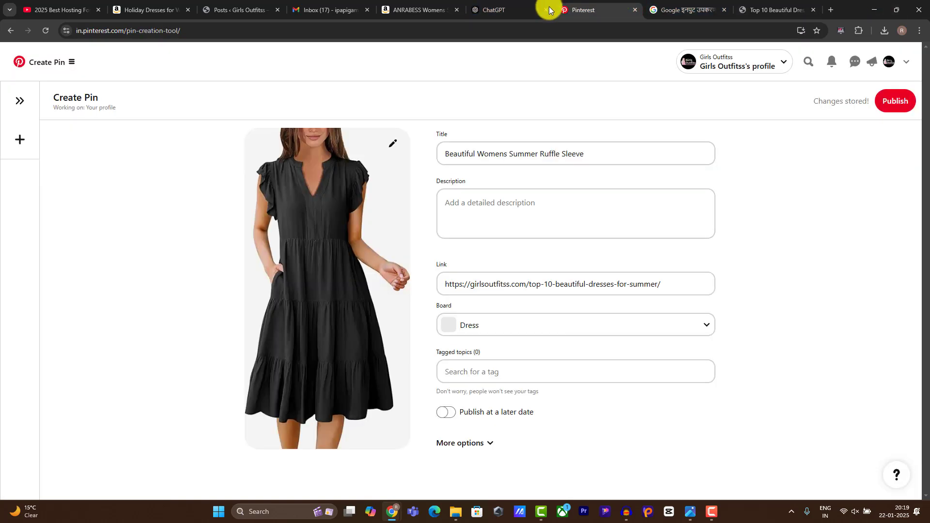
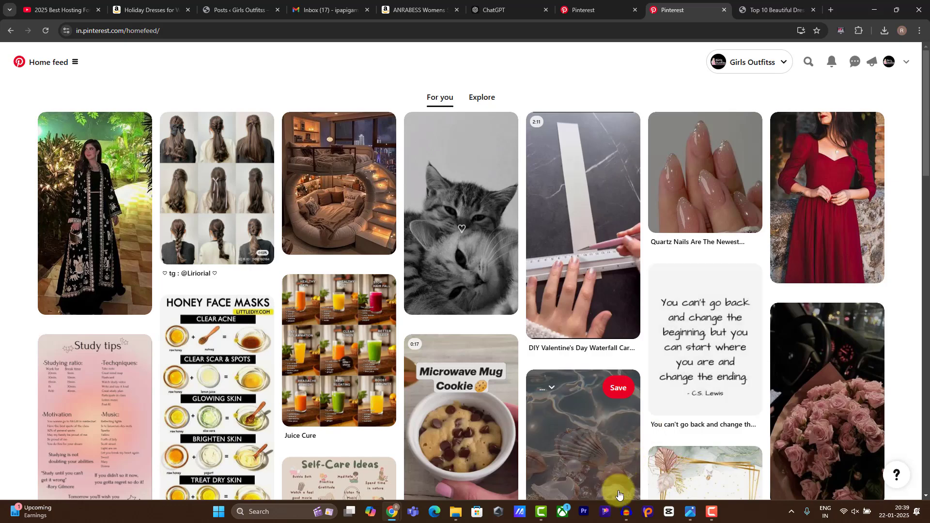
Search 'summer dress' to find the 'summer dresses for women' suggestion, then return to the pin's description
left_click(807, 62)
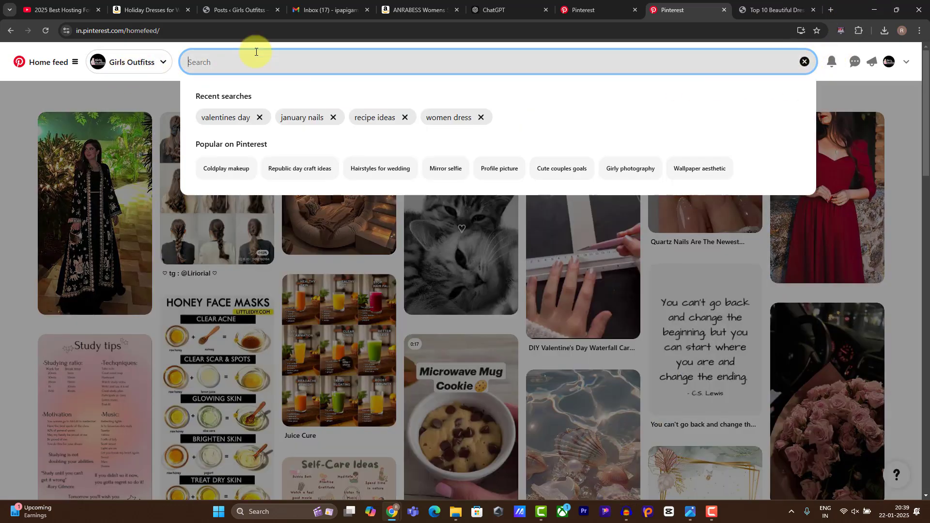
type("summer ")
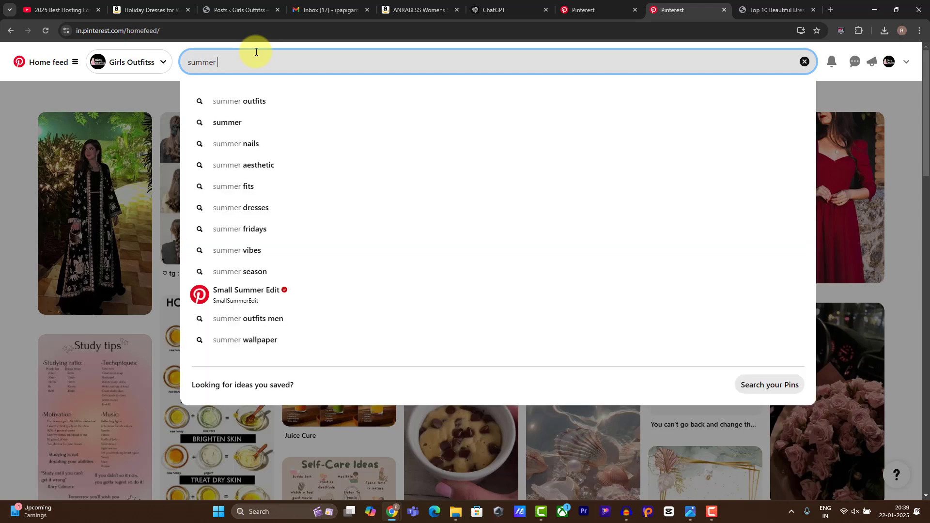
type("dress")
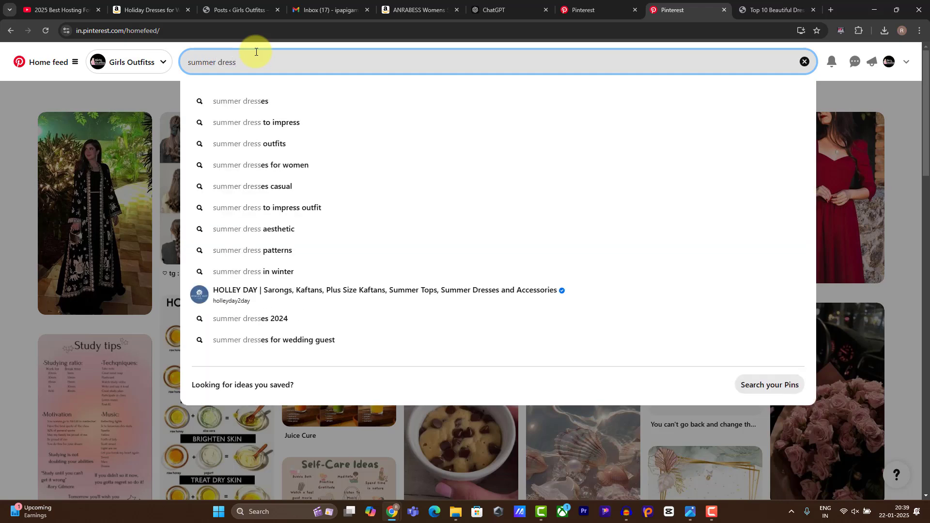
key("Down")
key("Down")
key("Down")
key("Down")
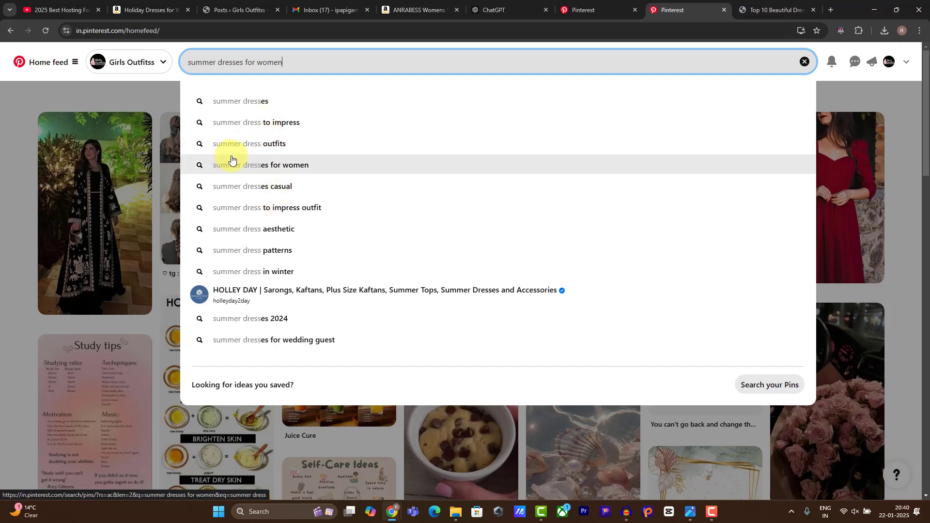
triple_click(296, 62)
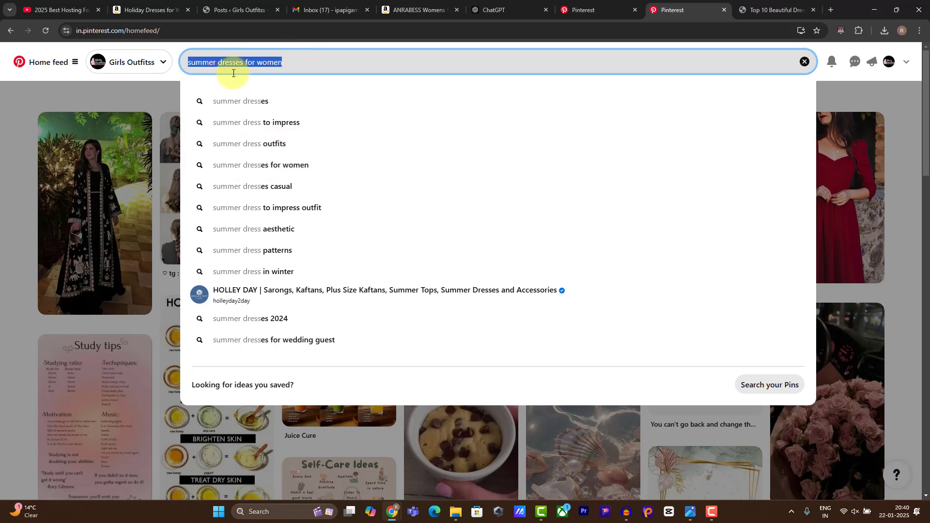
left_click(574, 8)
left_click(475, 216)
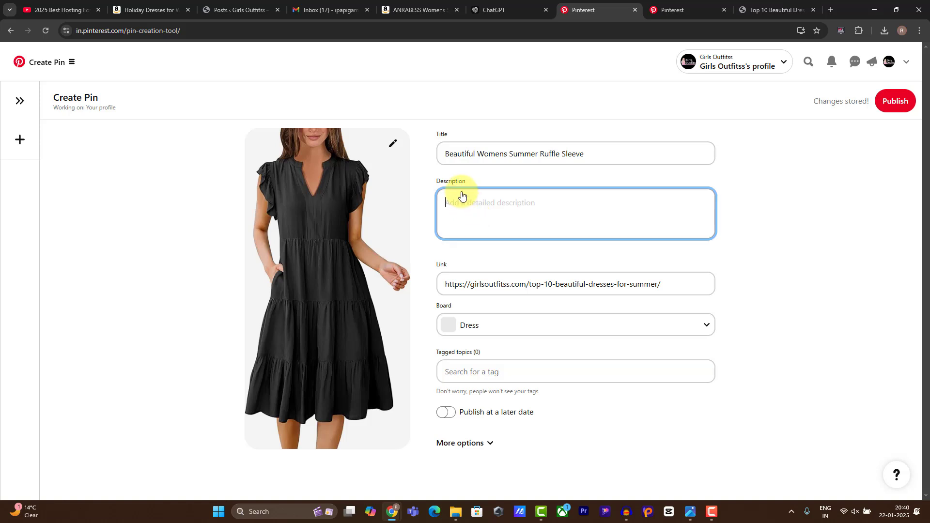
Write 'Hey, are you looking for summer dresses for women.' in the pin description
type("Hey")
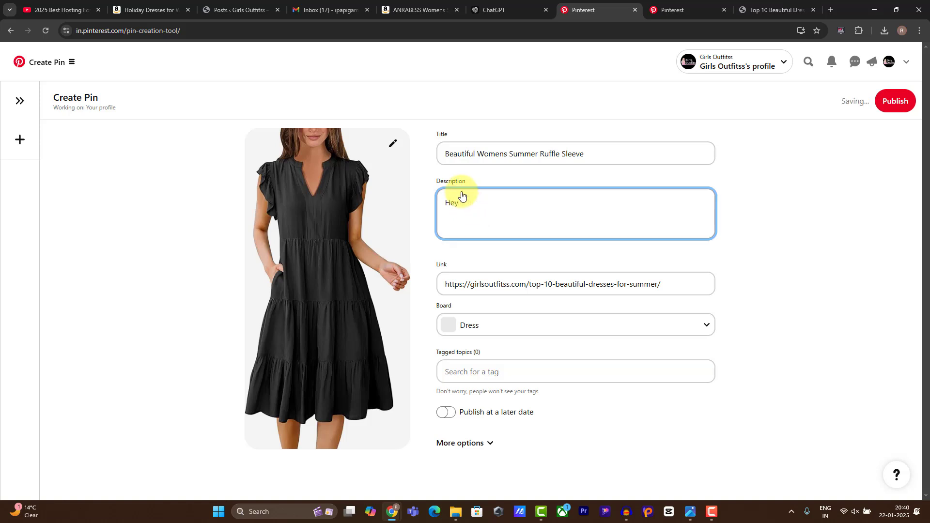
type(", you are")
key("BackSpace")
key("BackSpace")
key("BackSpace")
key("BackSpace")
key("BackSpace")
key("BackSpace")
type("are you looki")
key("BackSpace")
type("ooking for summer dresses for women")
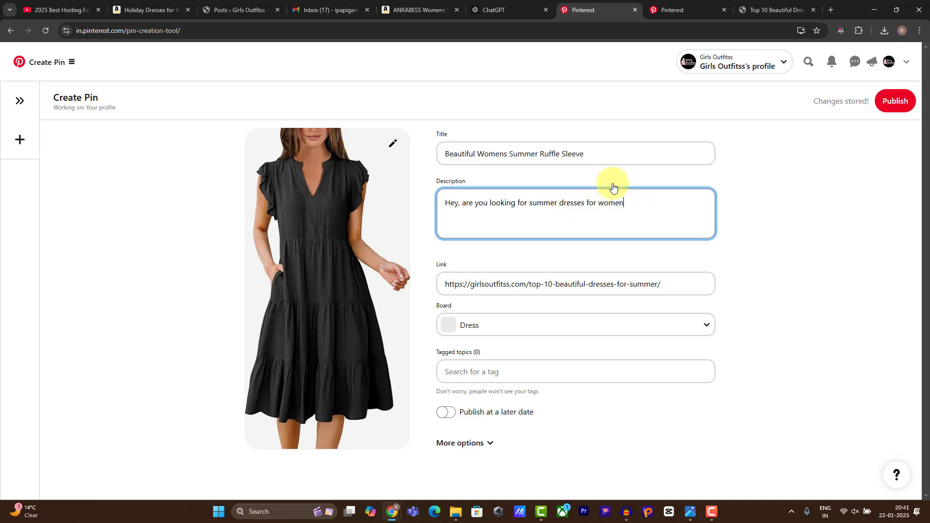
type(".")
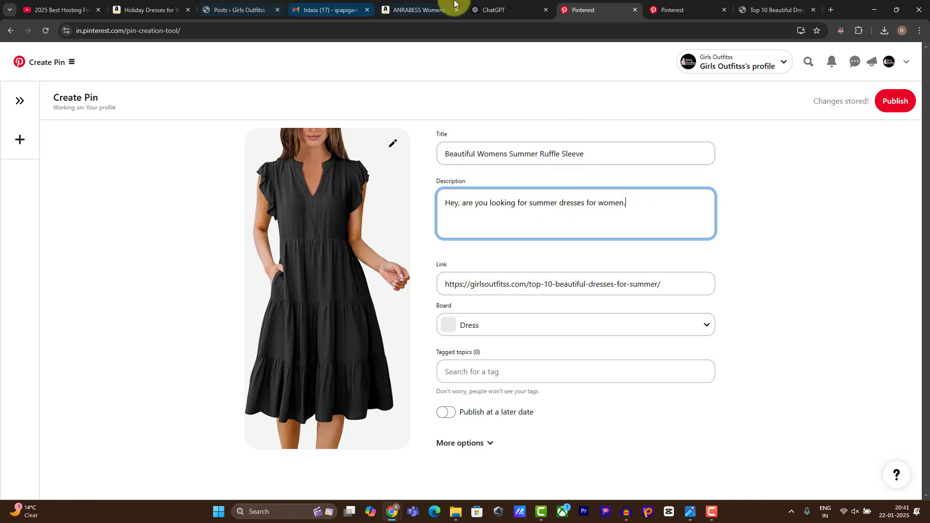
Add 'Here is the best summer dress outfits for you.' using the suggested 'summer dress outfits' keyword
left_click(722, 5)
key("Down")
key("Down")
key("Down")
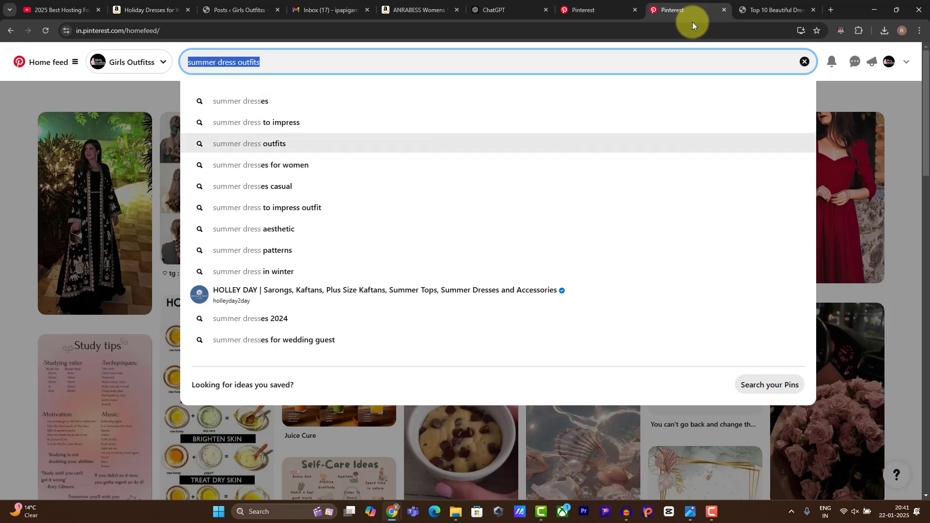
left_click(591, 9)
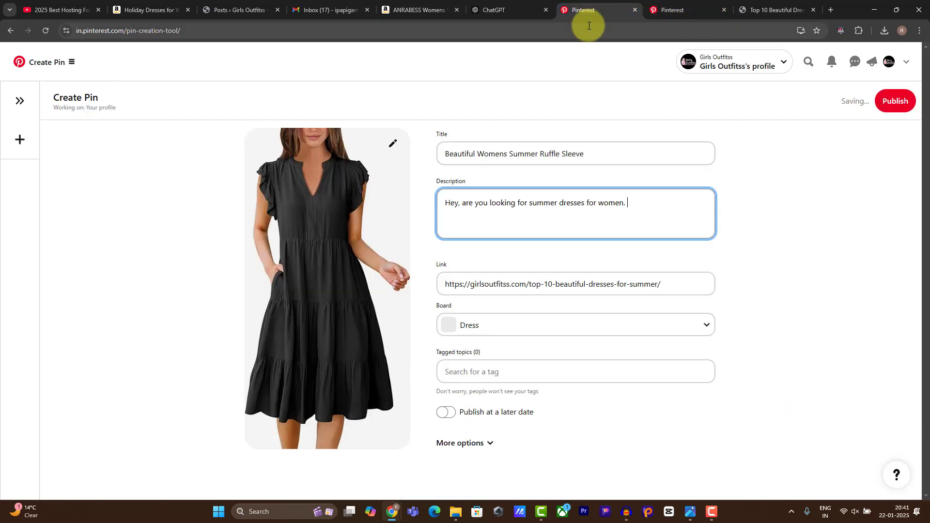
type("Here is the best")
type("summer dress outfits")
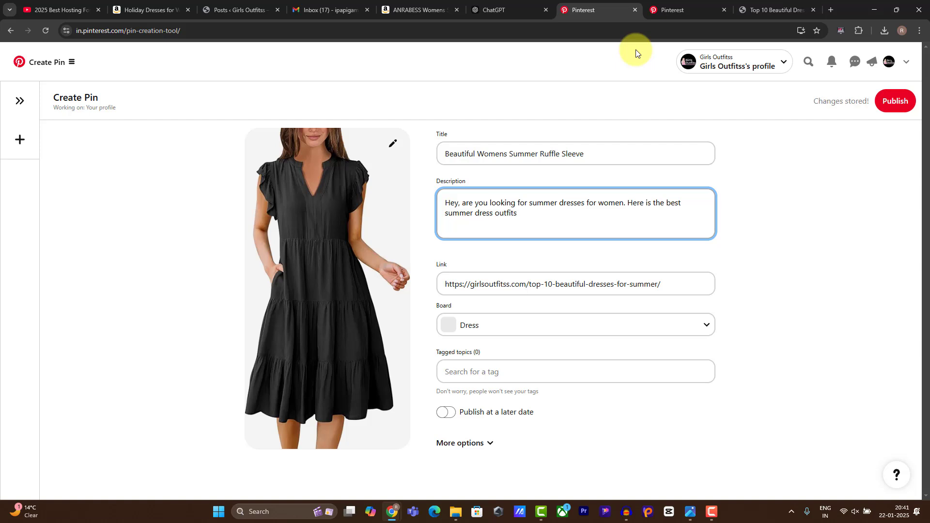
type("for you.")
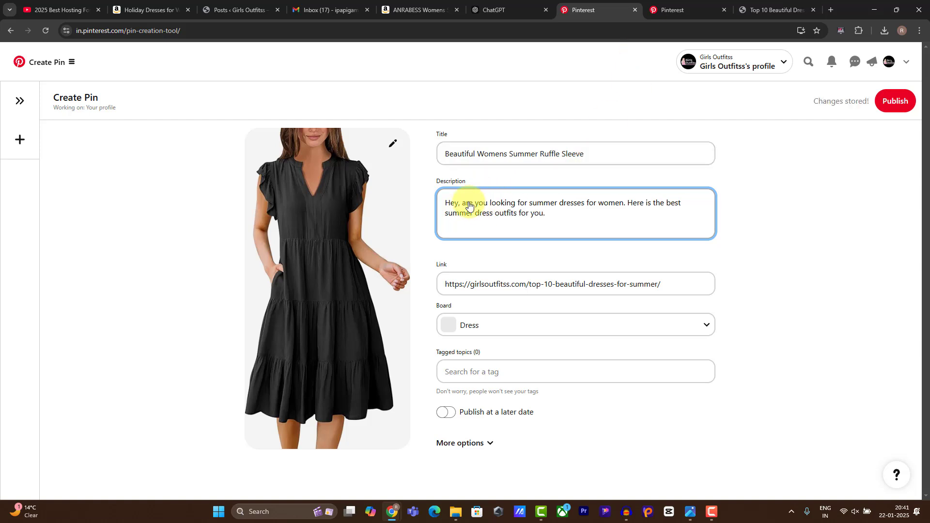
left_click(602, 147)
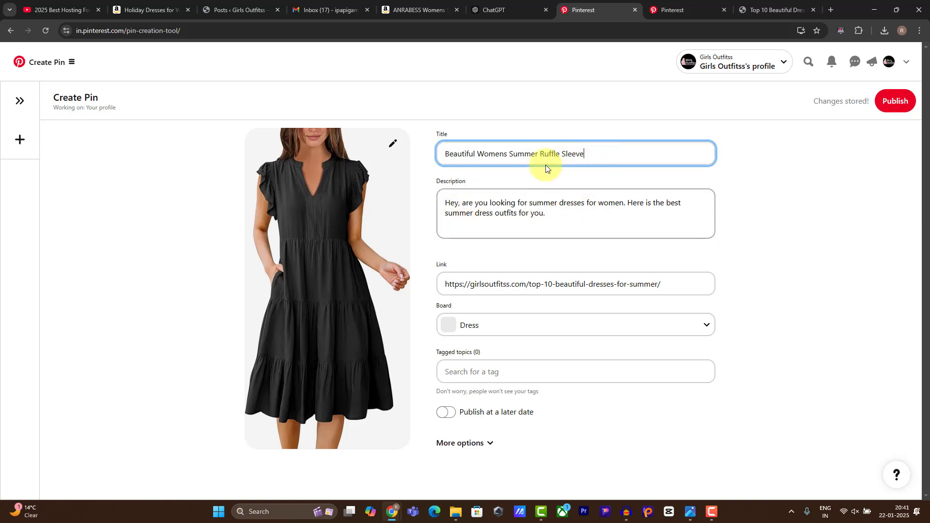
left_click(674, 10)
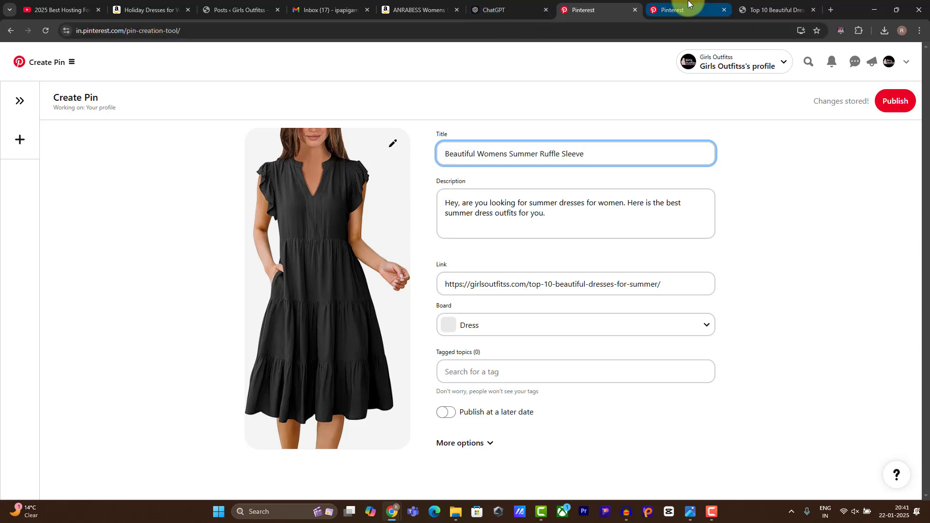
left_click(591, 9)
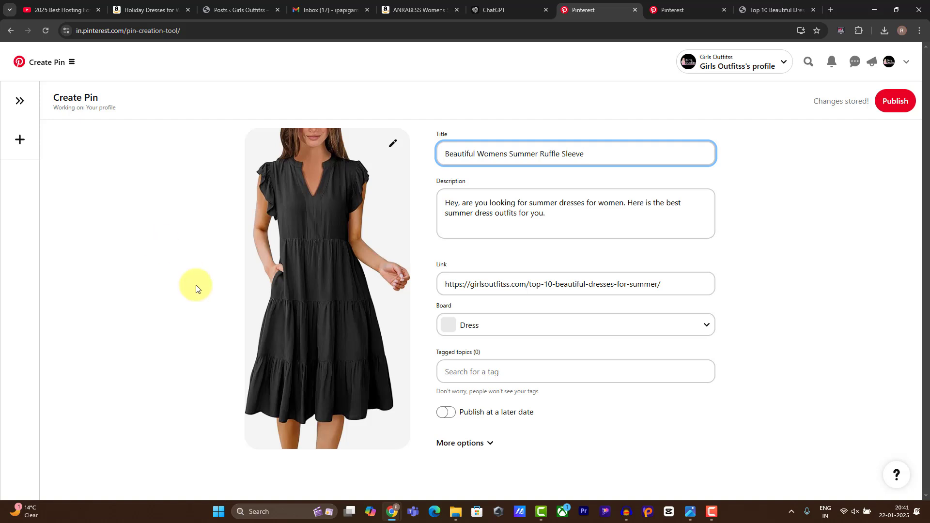
left_click(511, 369)
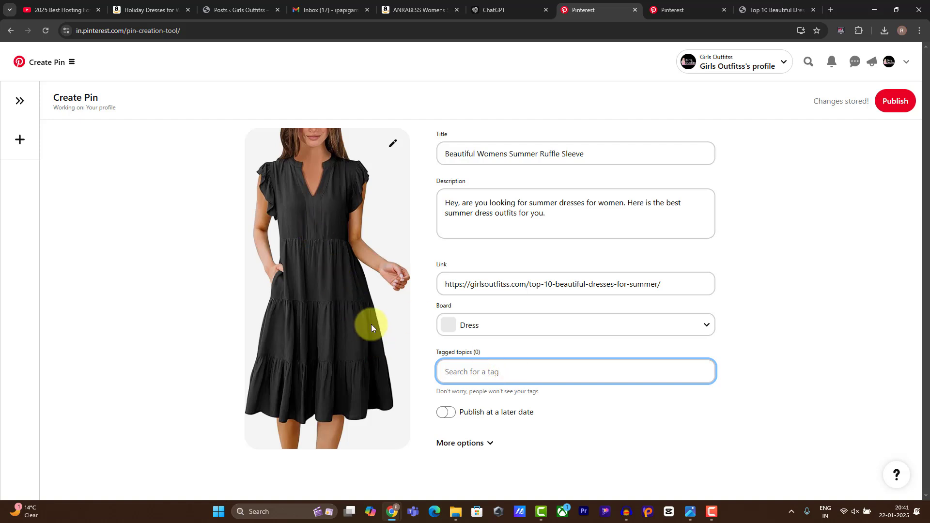
Add the tagged topics Summer Dress (from 'Summ') and Dresses by Style (from 'dresses')
type("Summ")
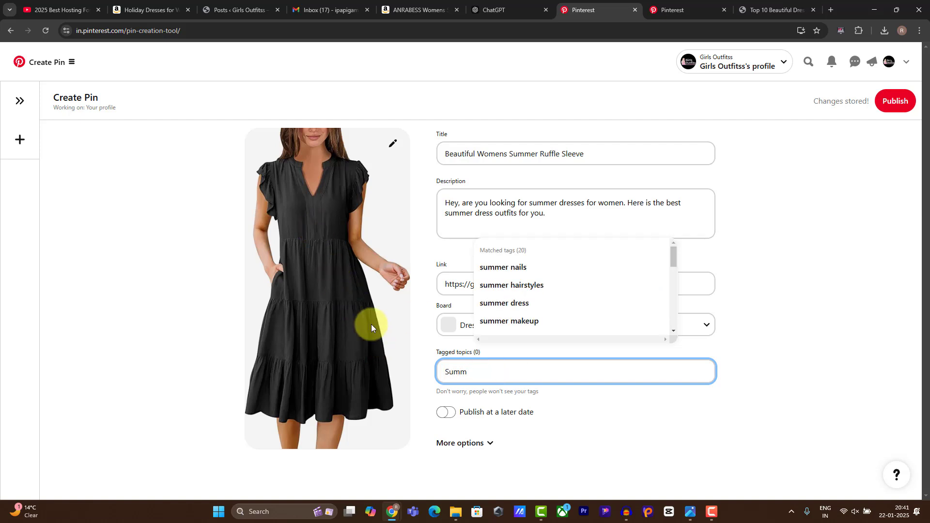
left_click(516, 303)
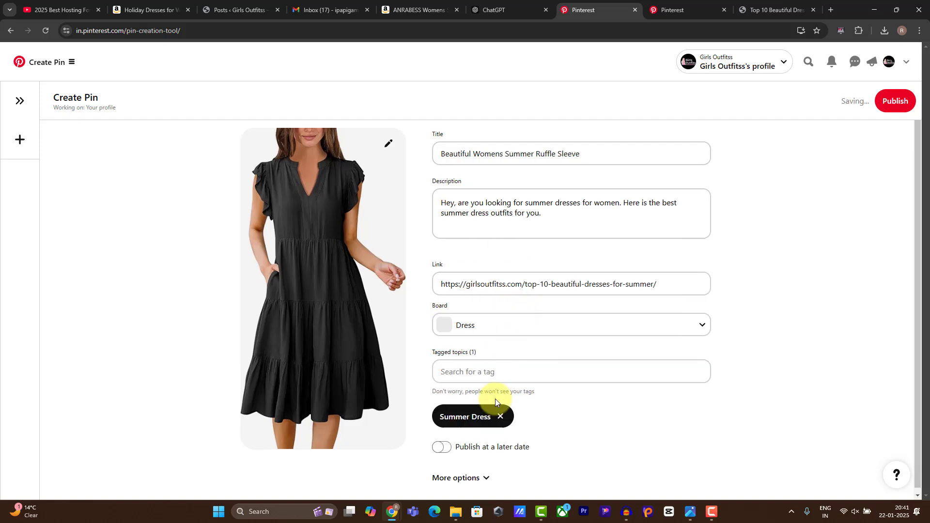
left_click(490, 370)
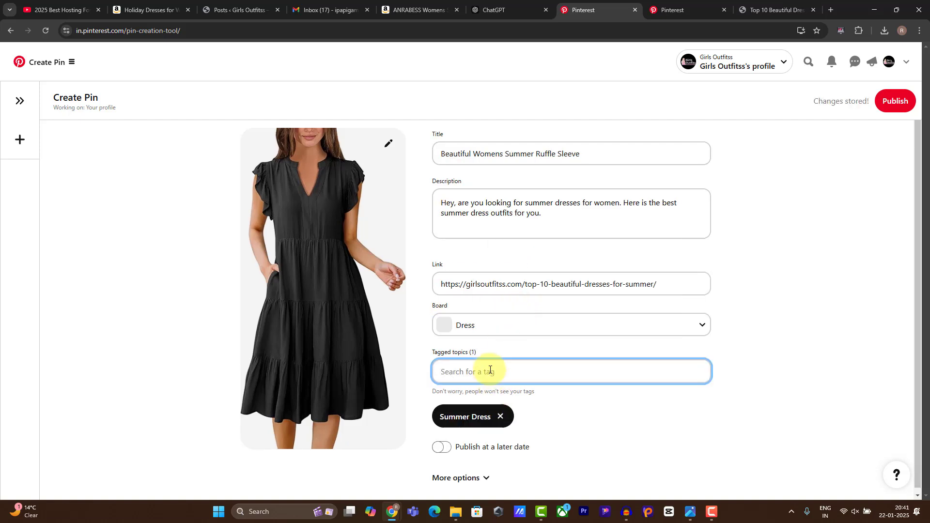
type("dress")
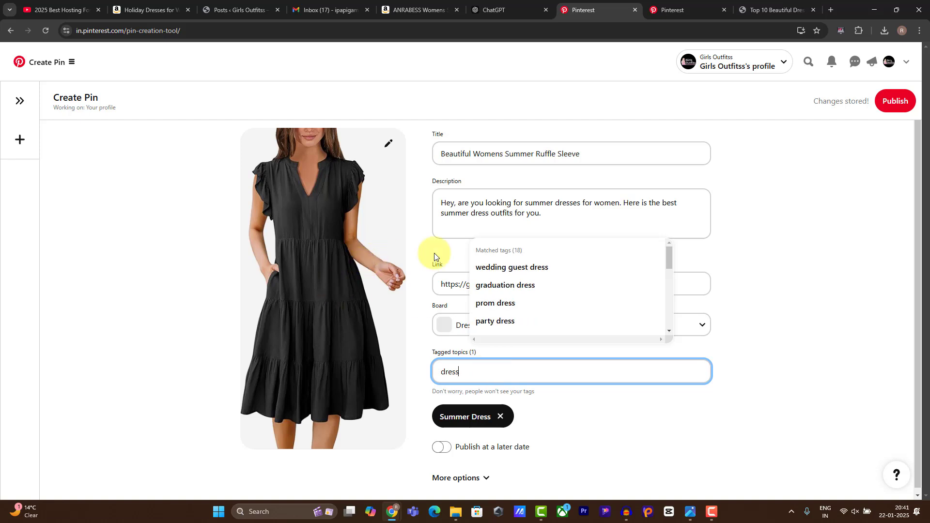
type("es")
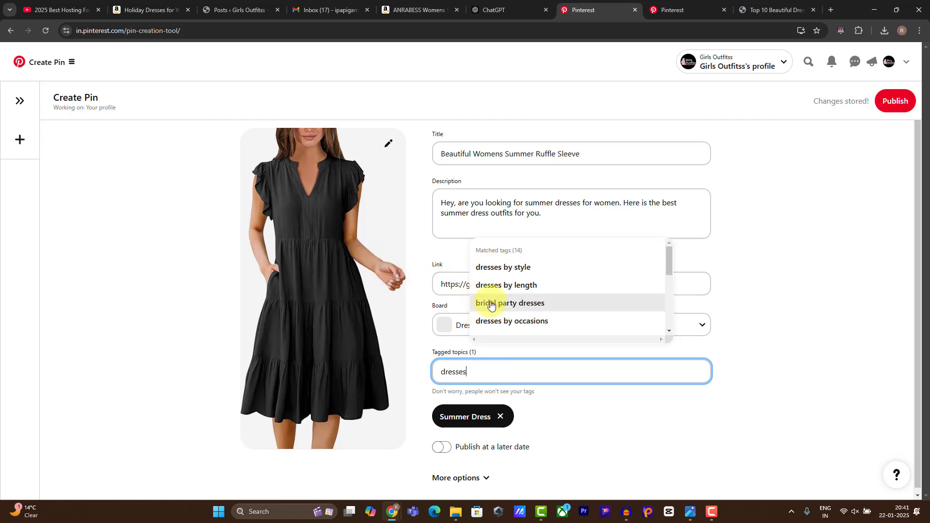
left_click(480, 267)
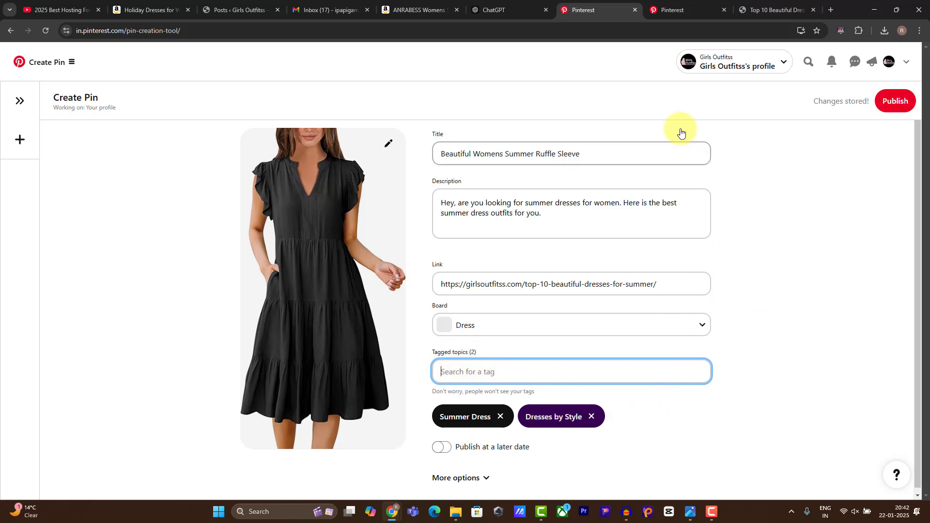
Recheck the search suggestions, then review the pin's title and description
left_click(671, 7)
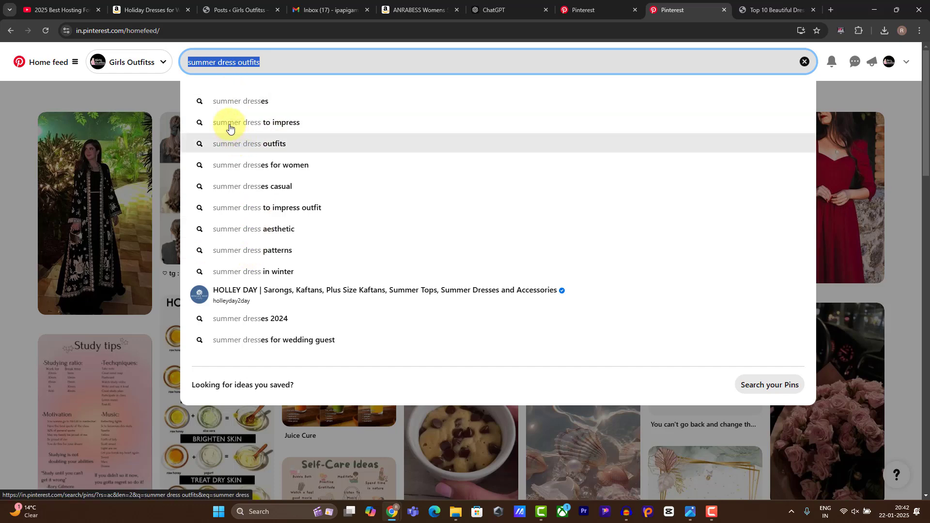
left_click(563, 6)
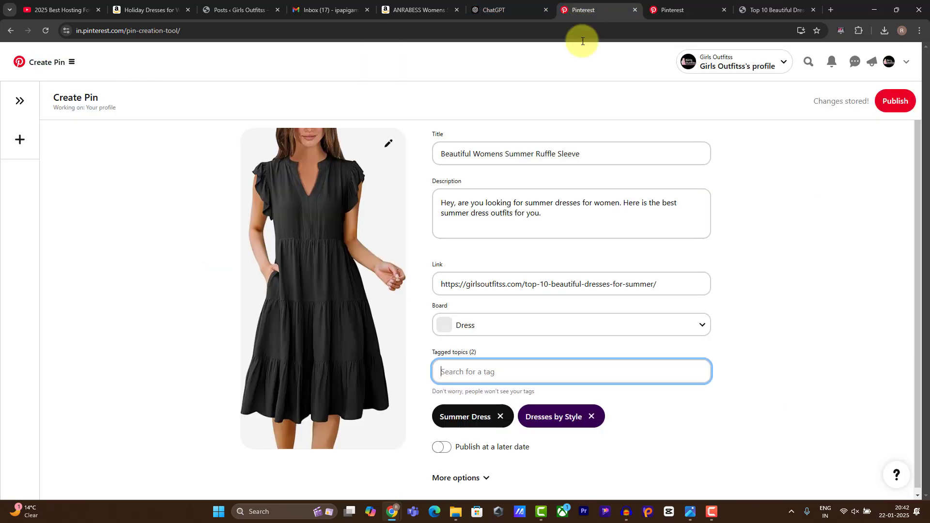
left_click(613, 155)
left_click(570, 227)
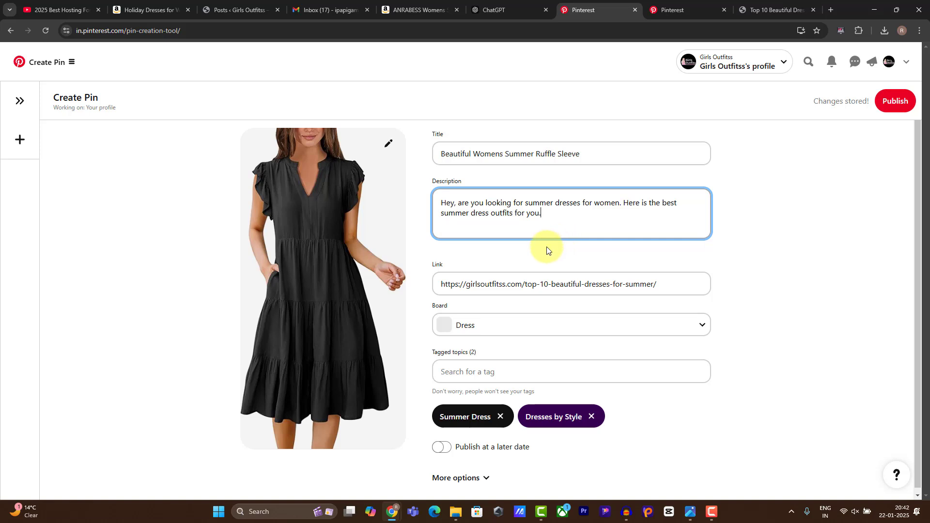